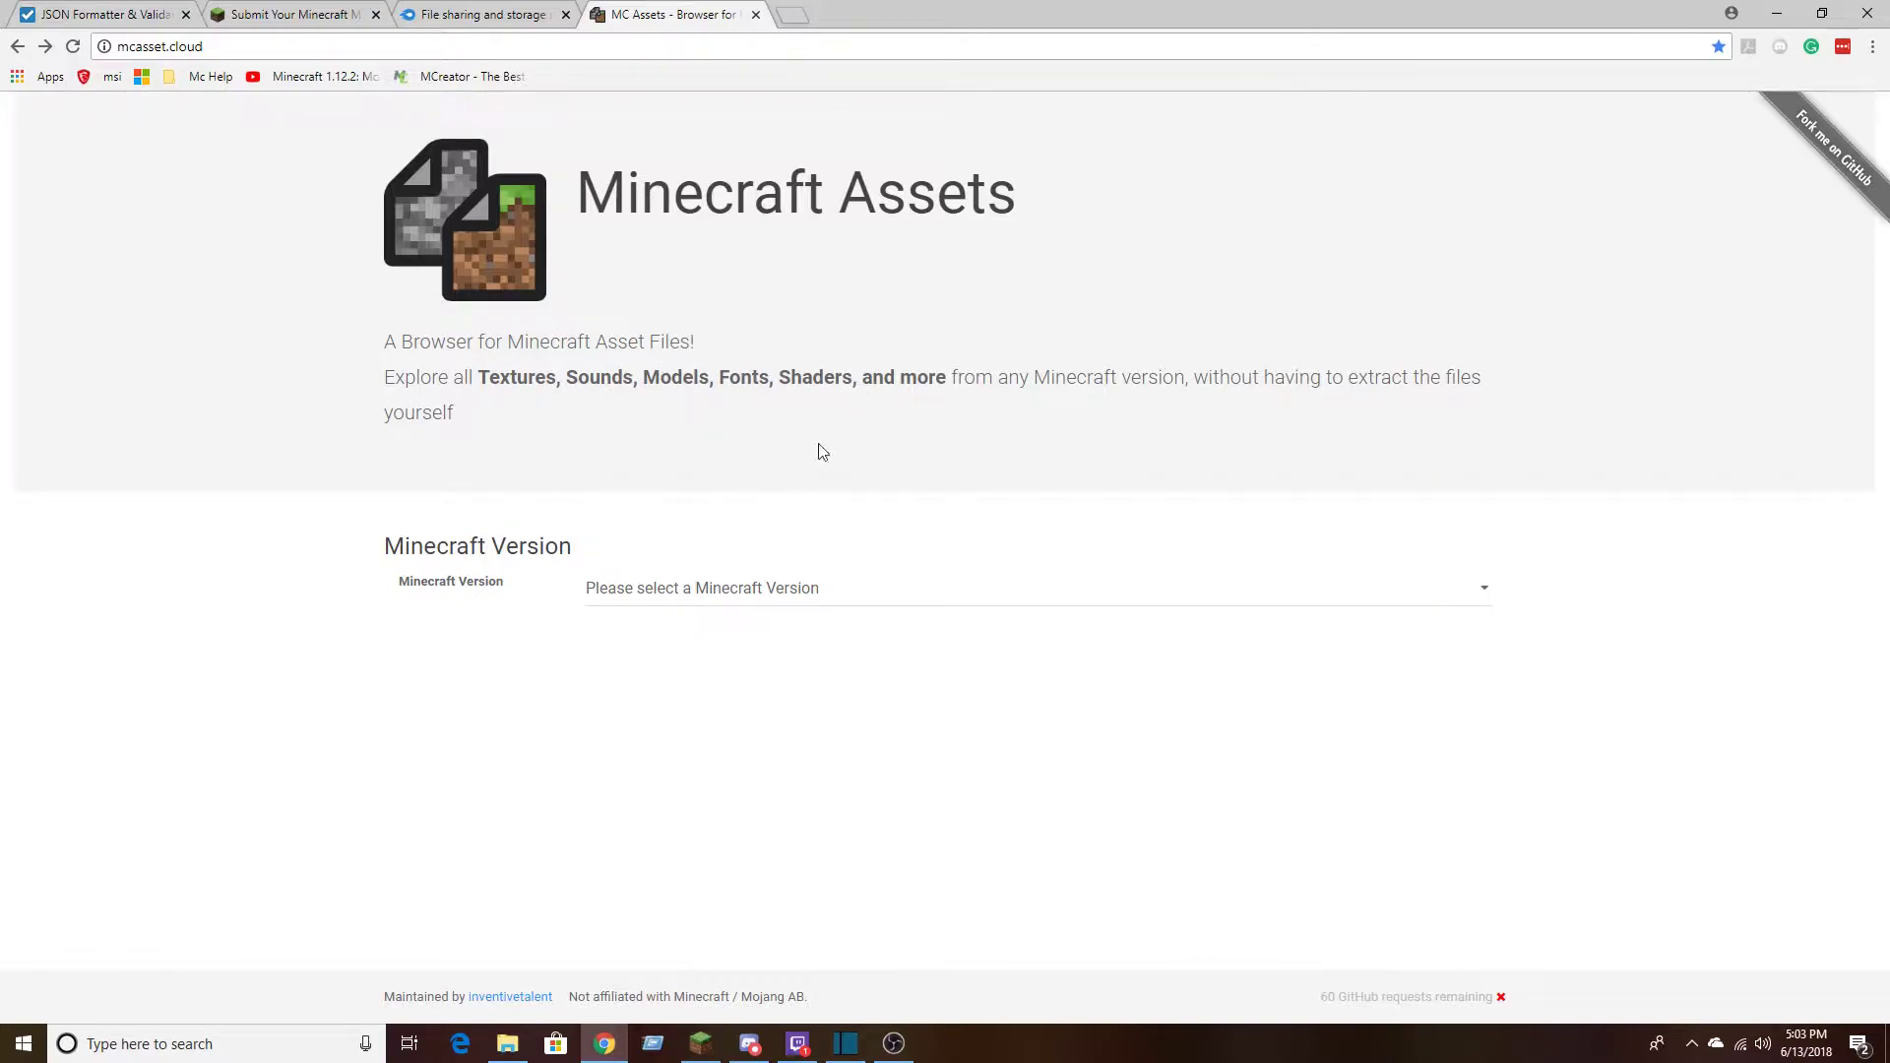
pyautogui.click(522, 14)
pyautogui.click(640, 9)
pyautogui.moveTo(557, 381); pyautogui.dragTo(466, 377)
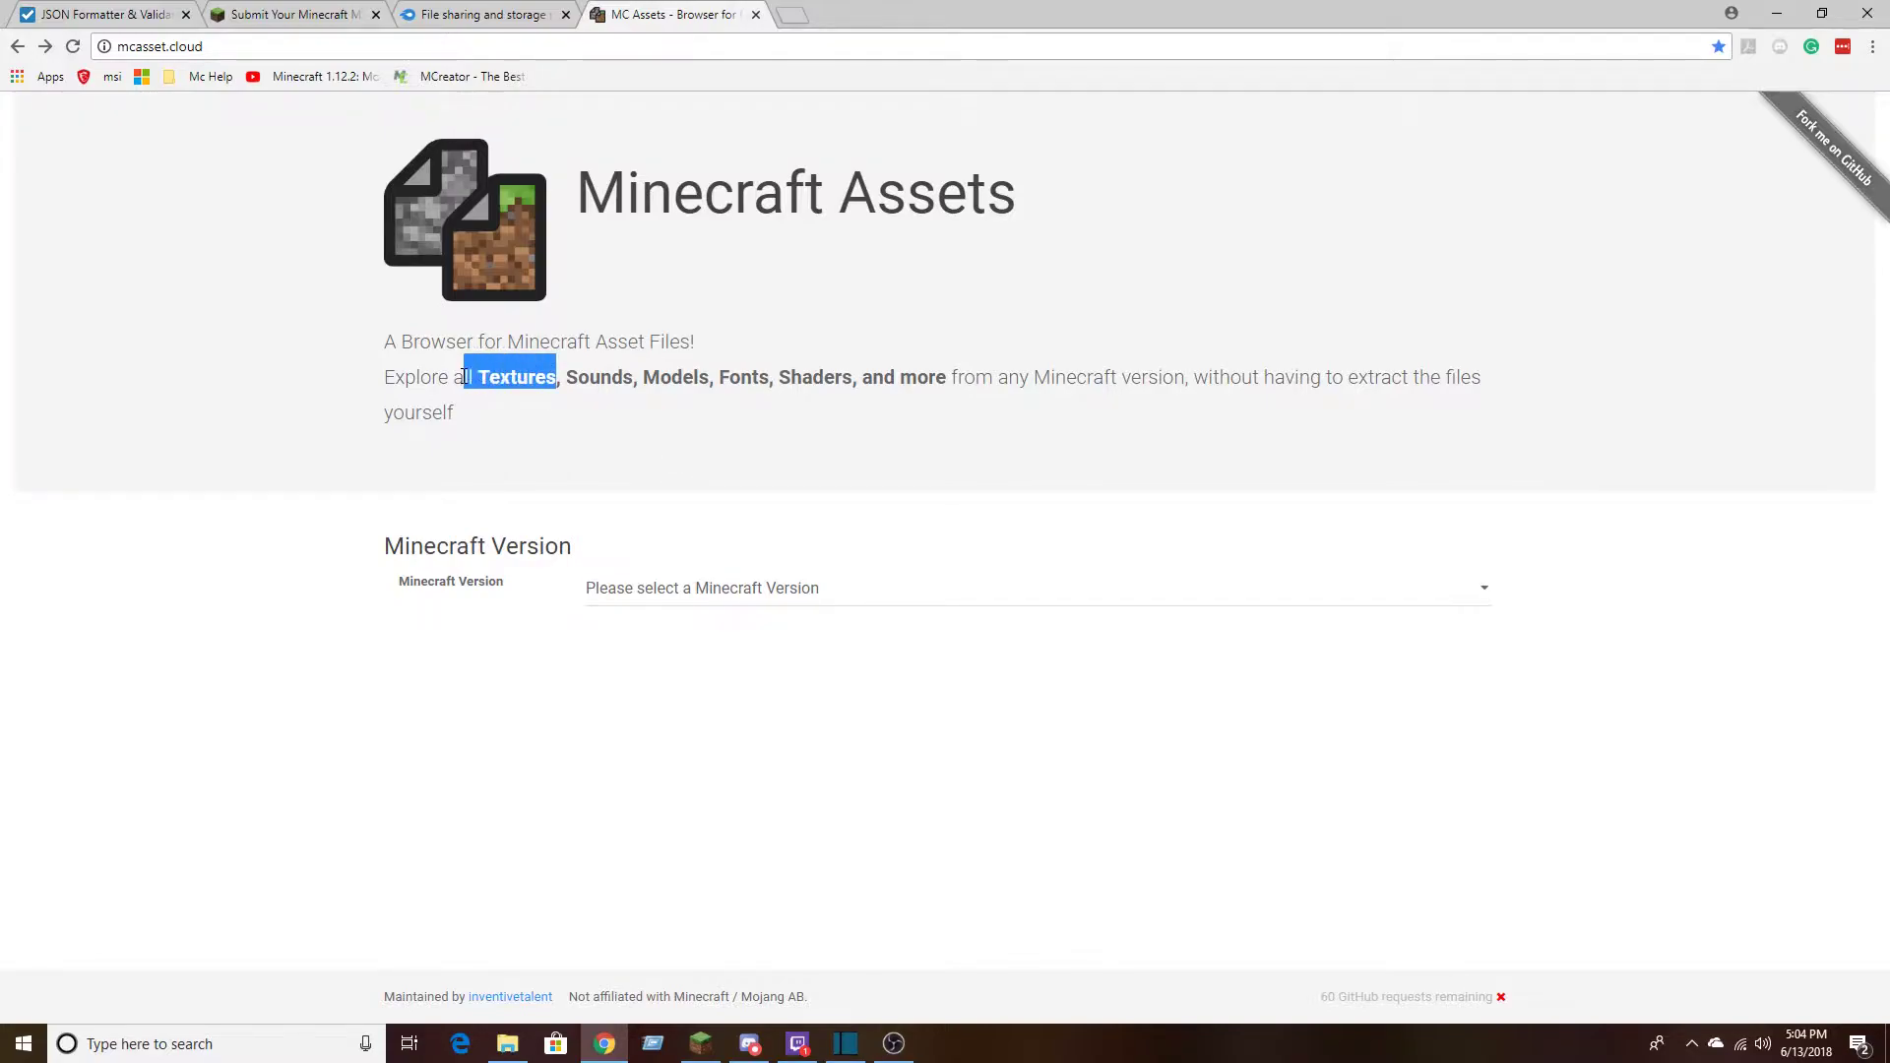
pyautogui.click(560, 461)
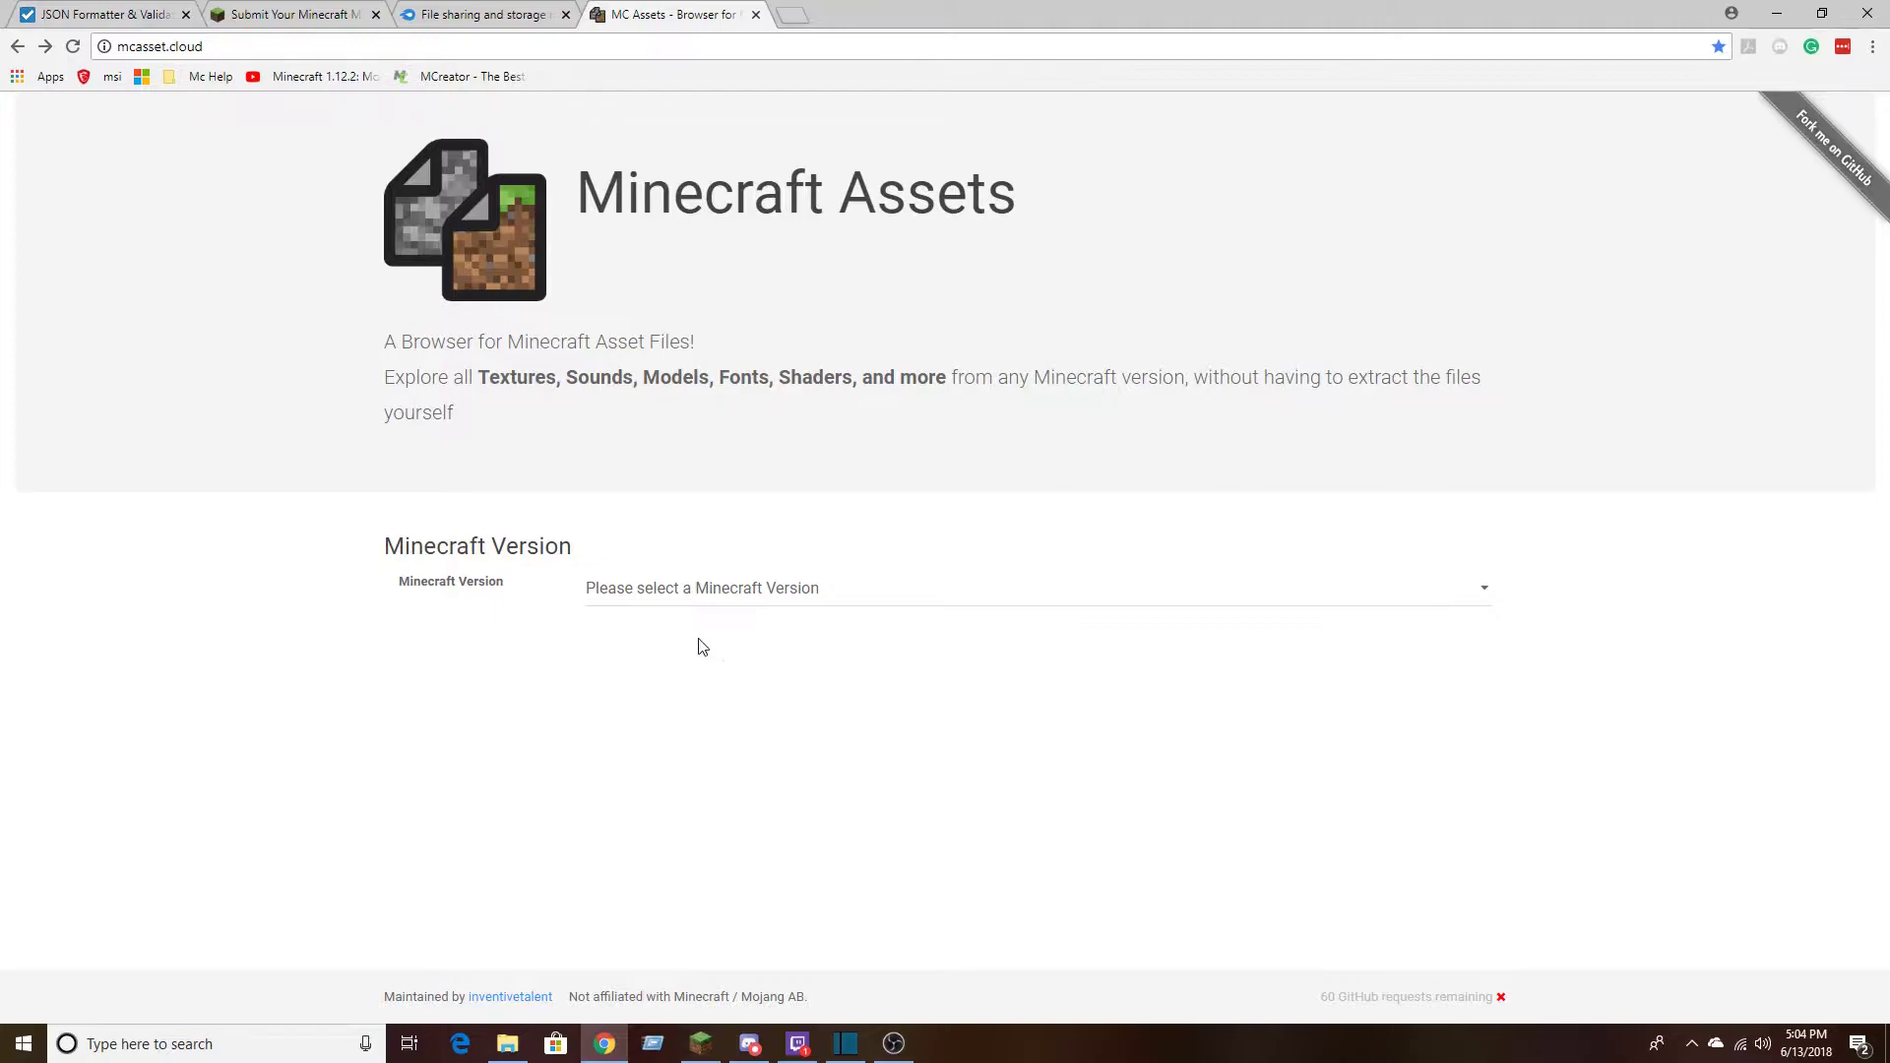
# Look through the available releases and snapshots in the Minecraft version list
pyautogui.click(675, 589)
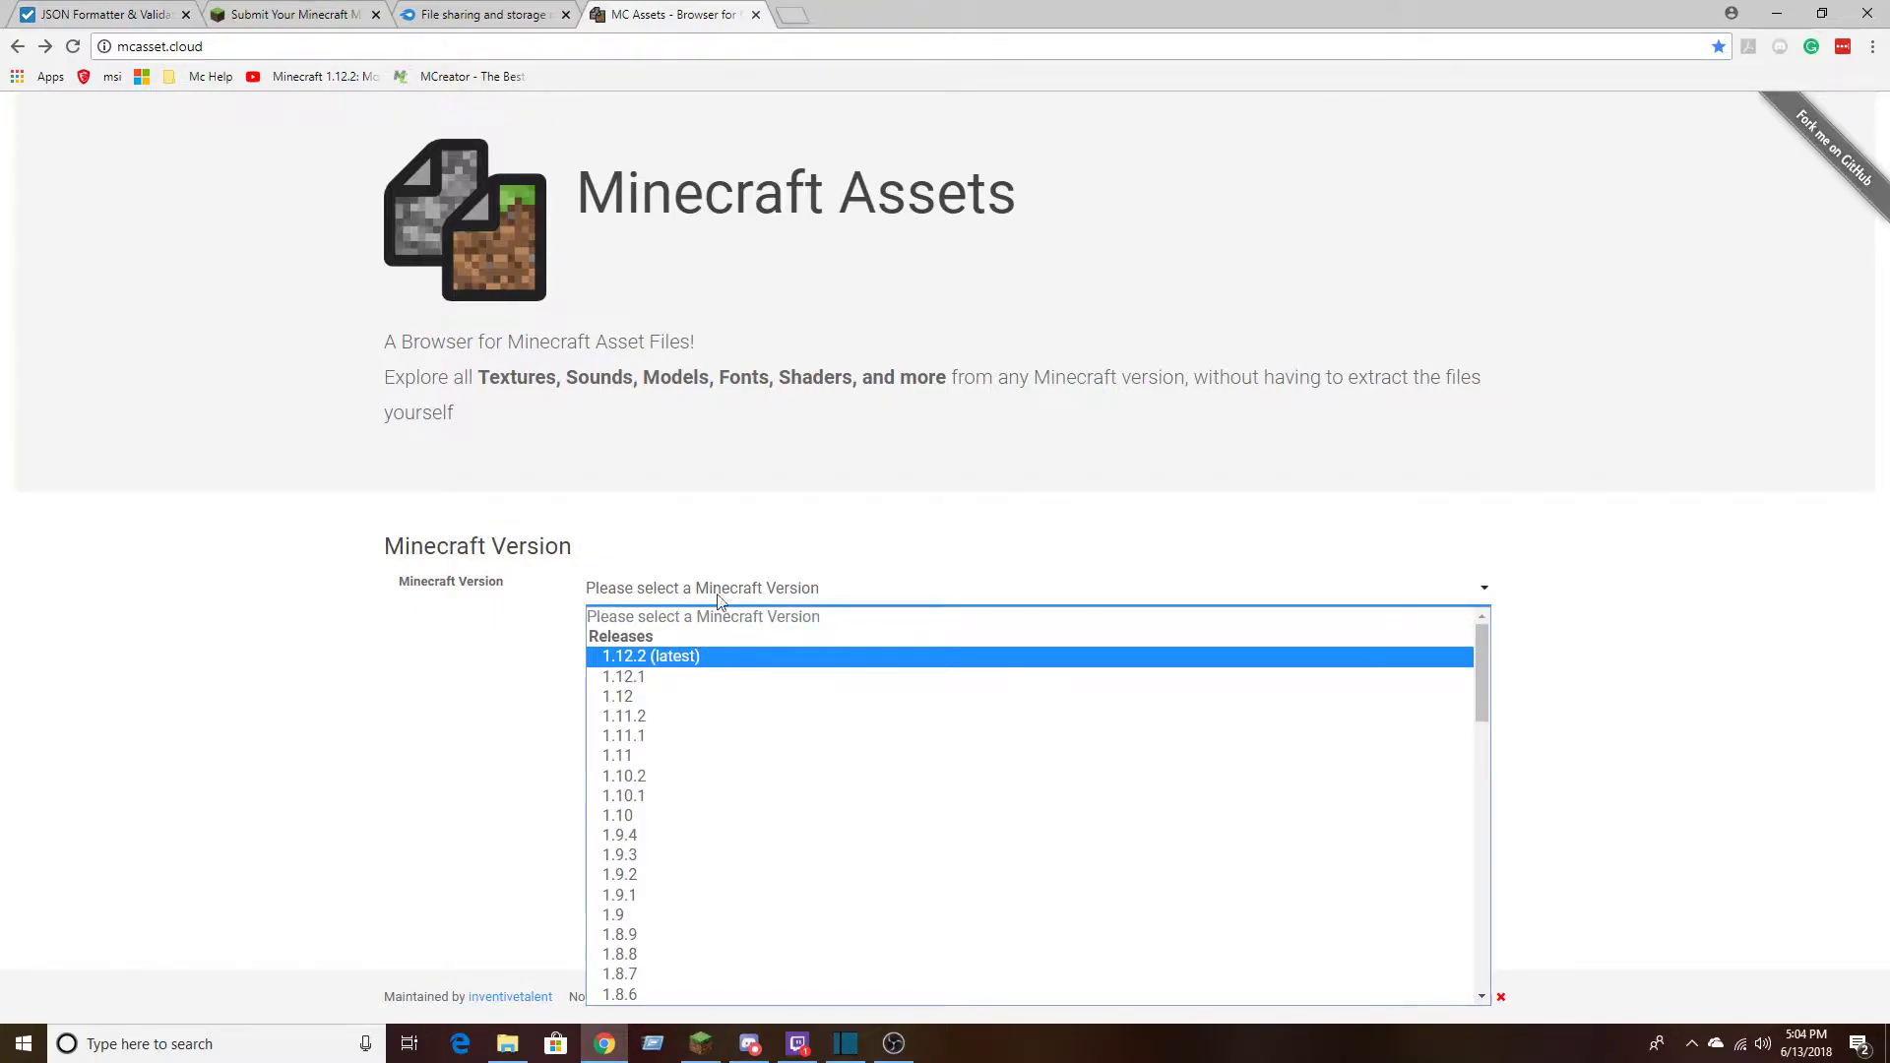
pyautogui.click(751, 534)
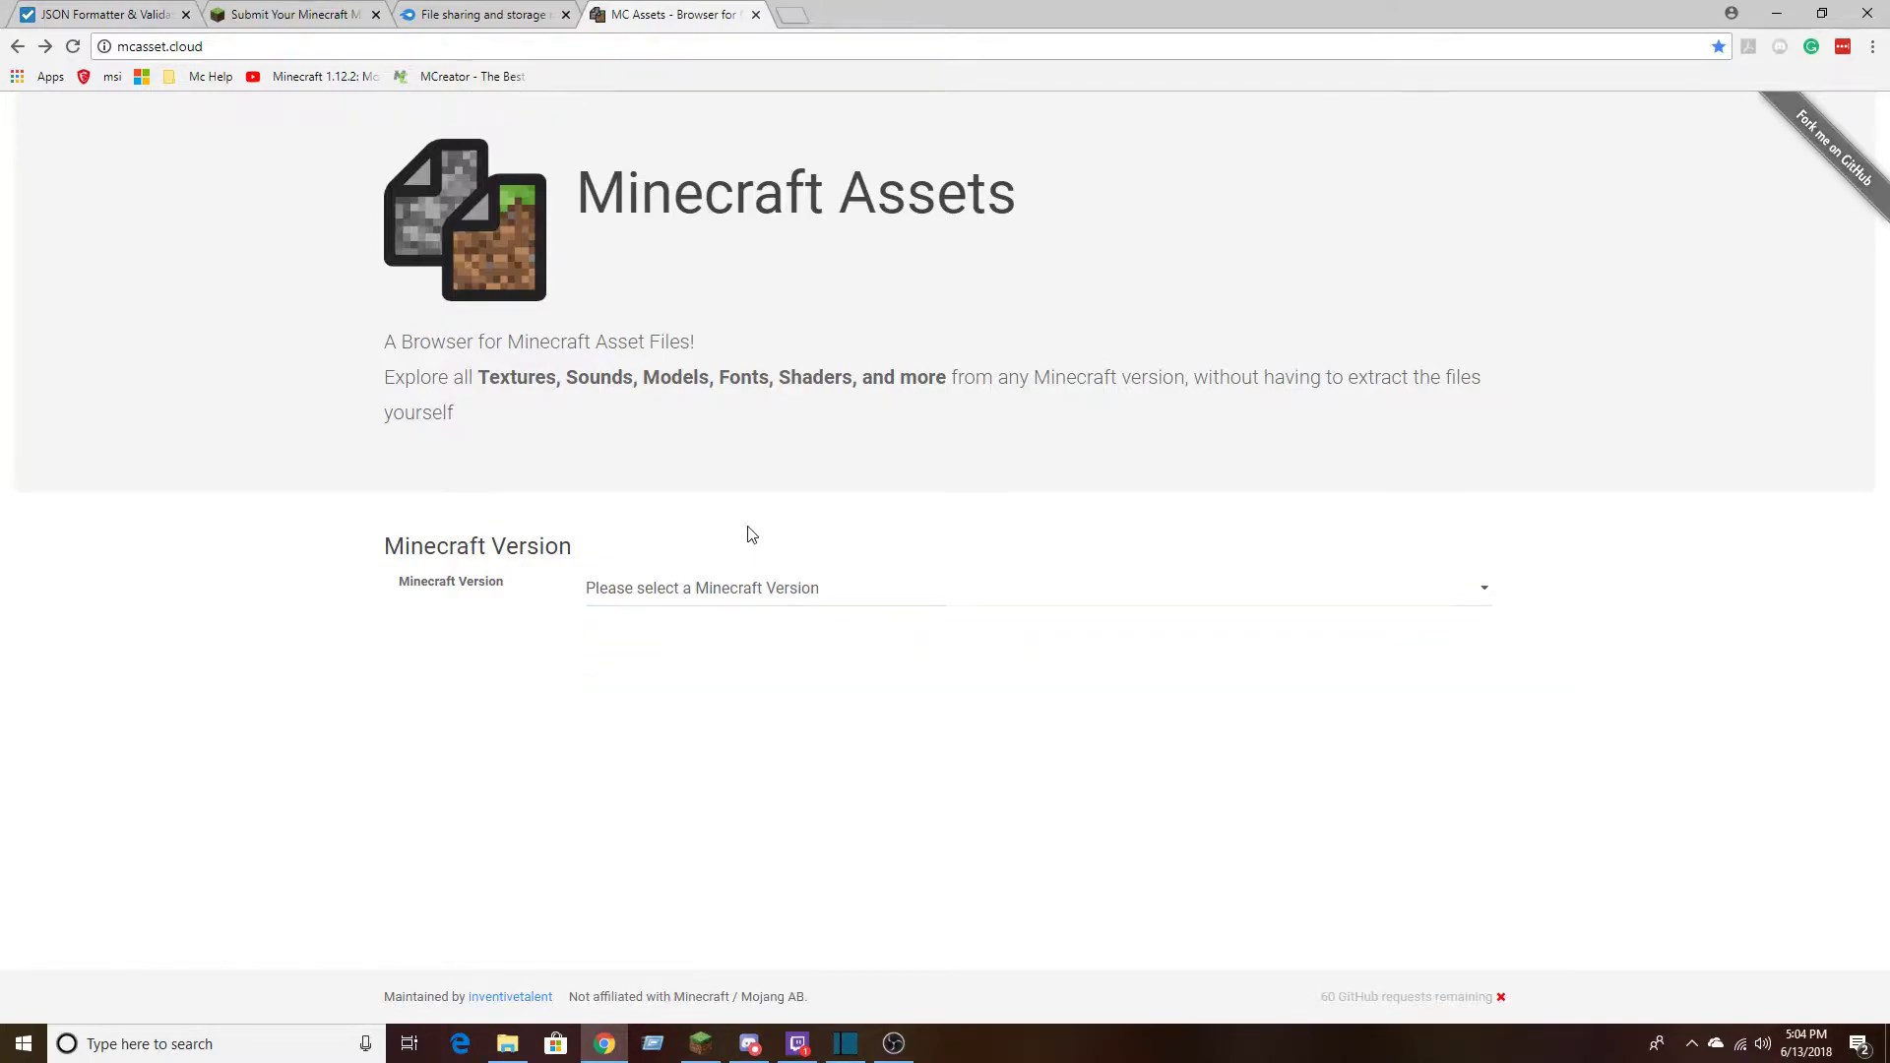
pyautogui.click(695, 596)
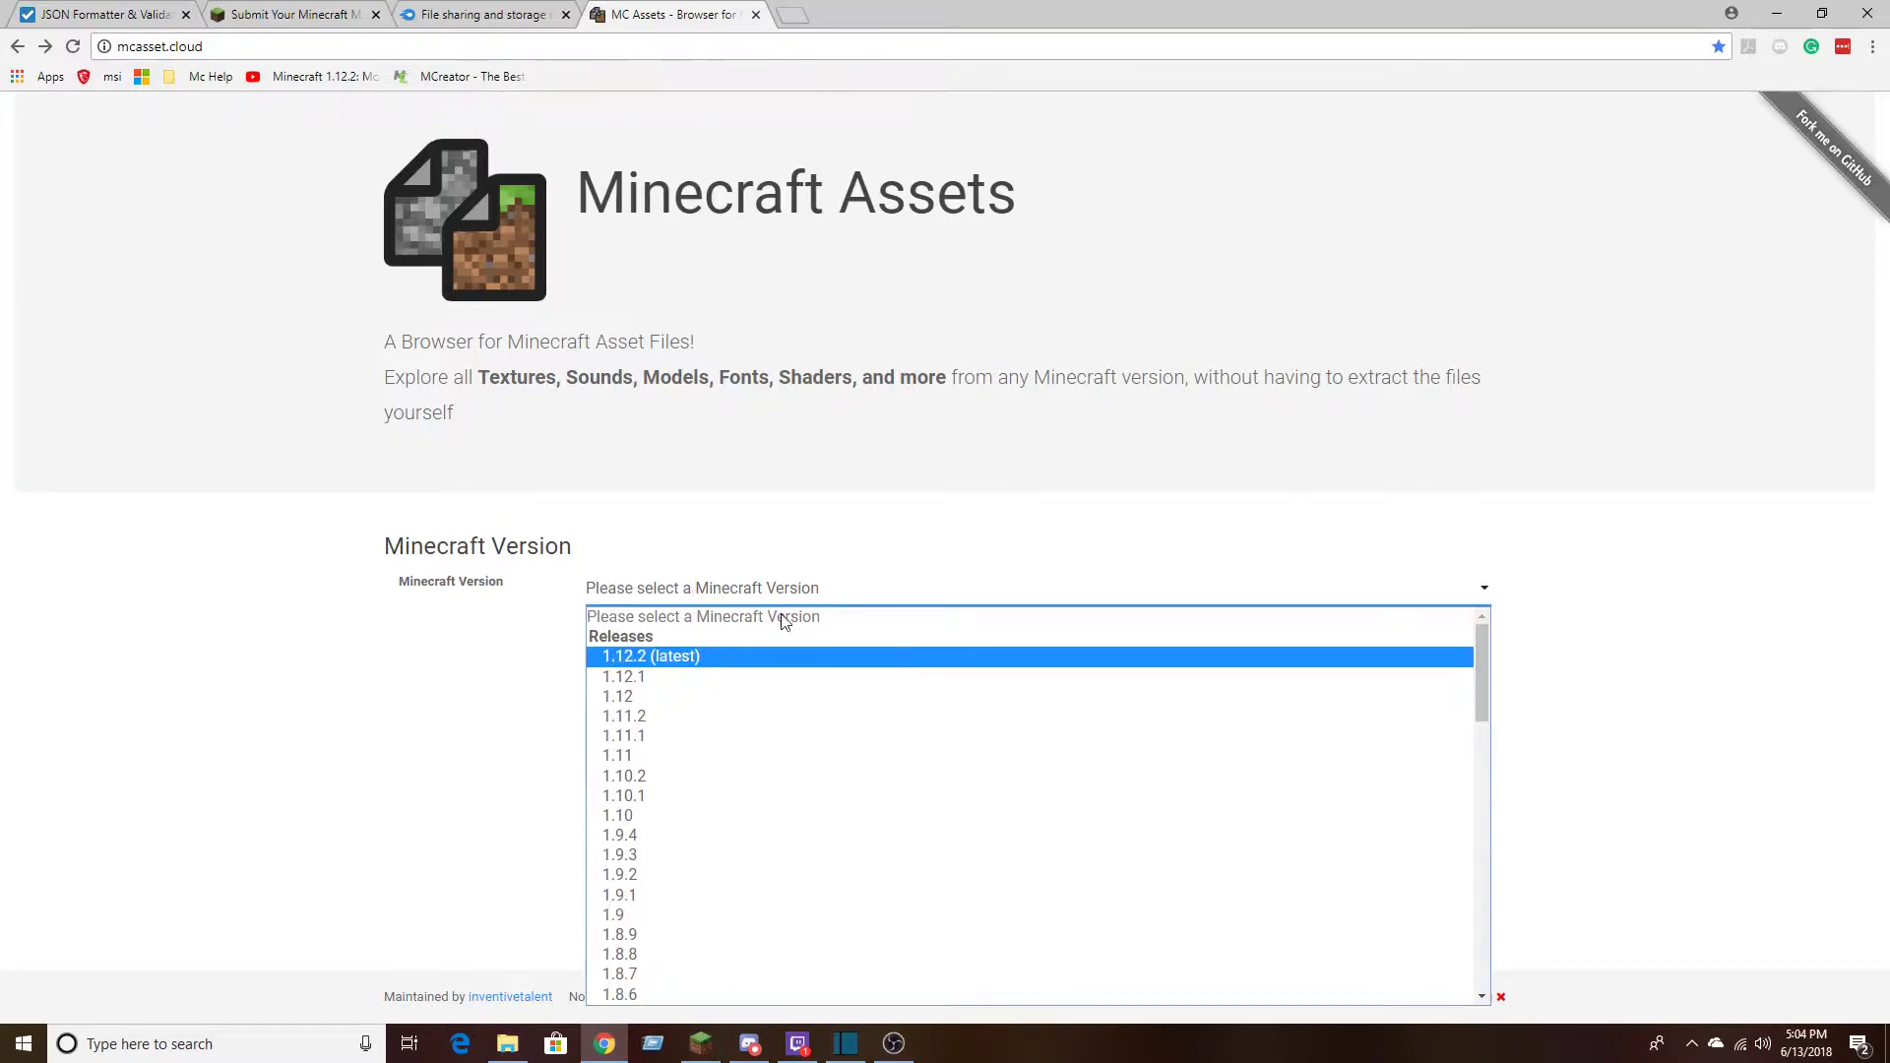
pyautogui.scroll(-15, 1167, 844)
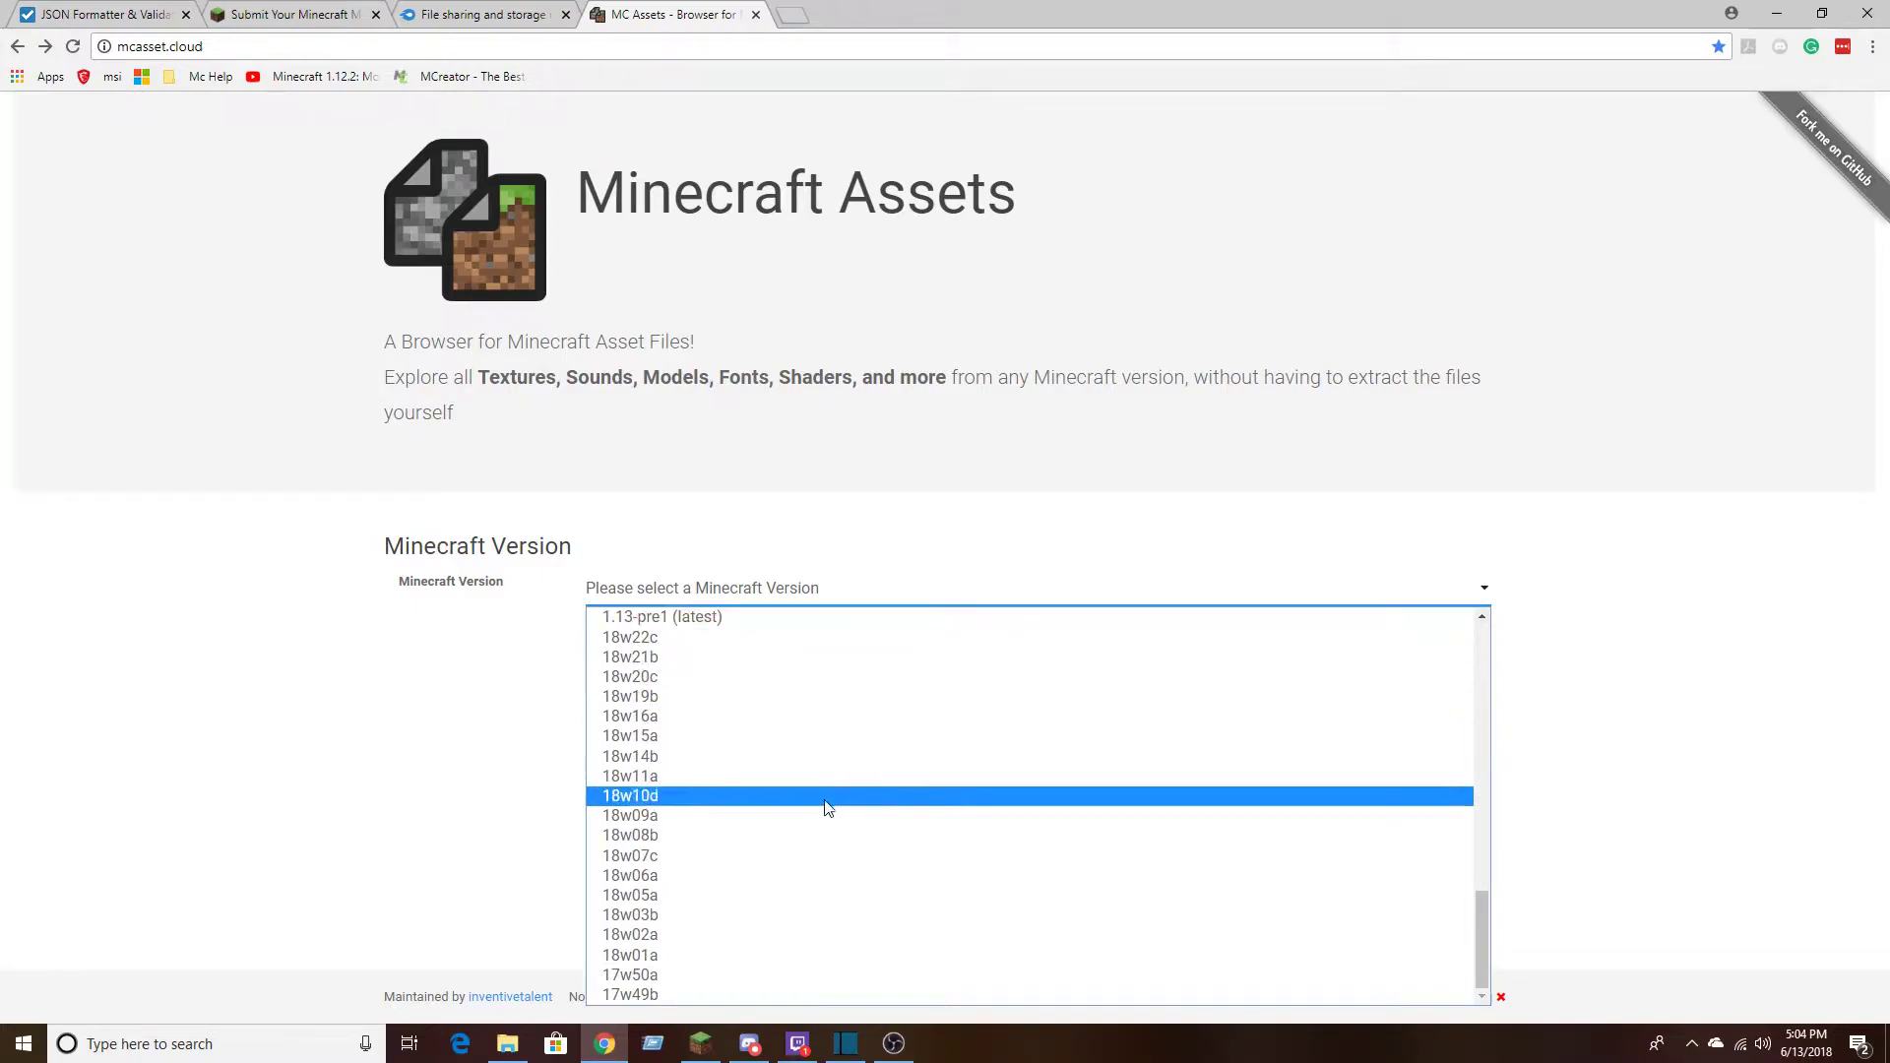
pyautogui.scroll(10, 823, 949)
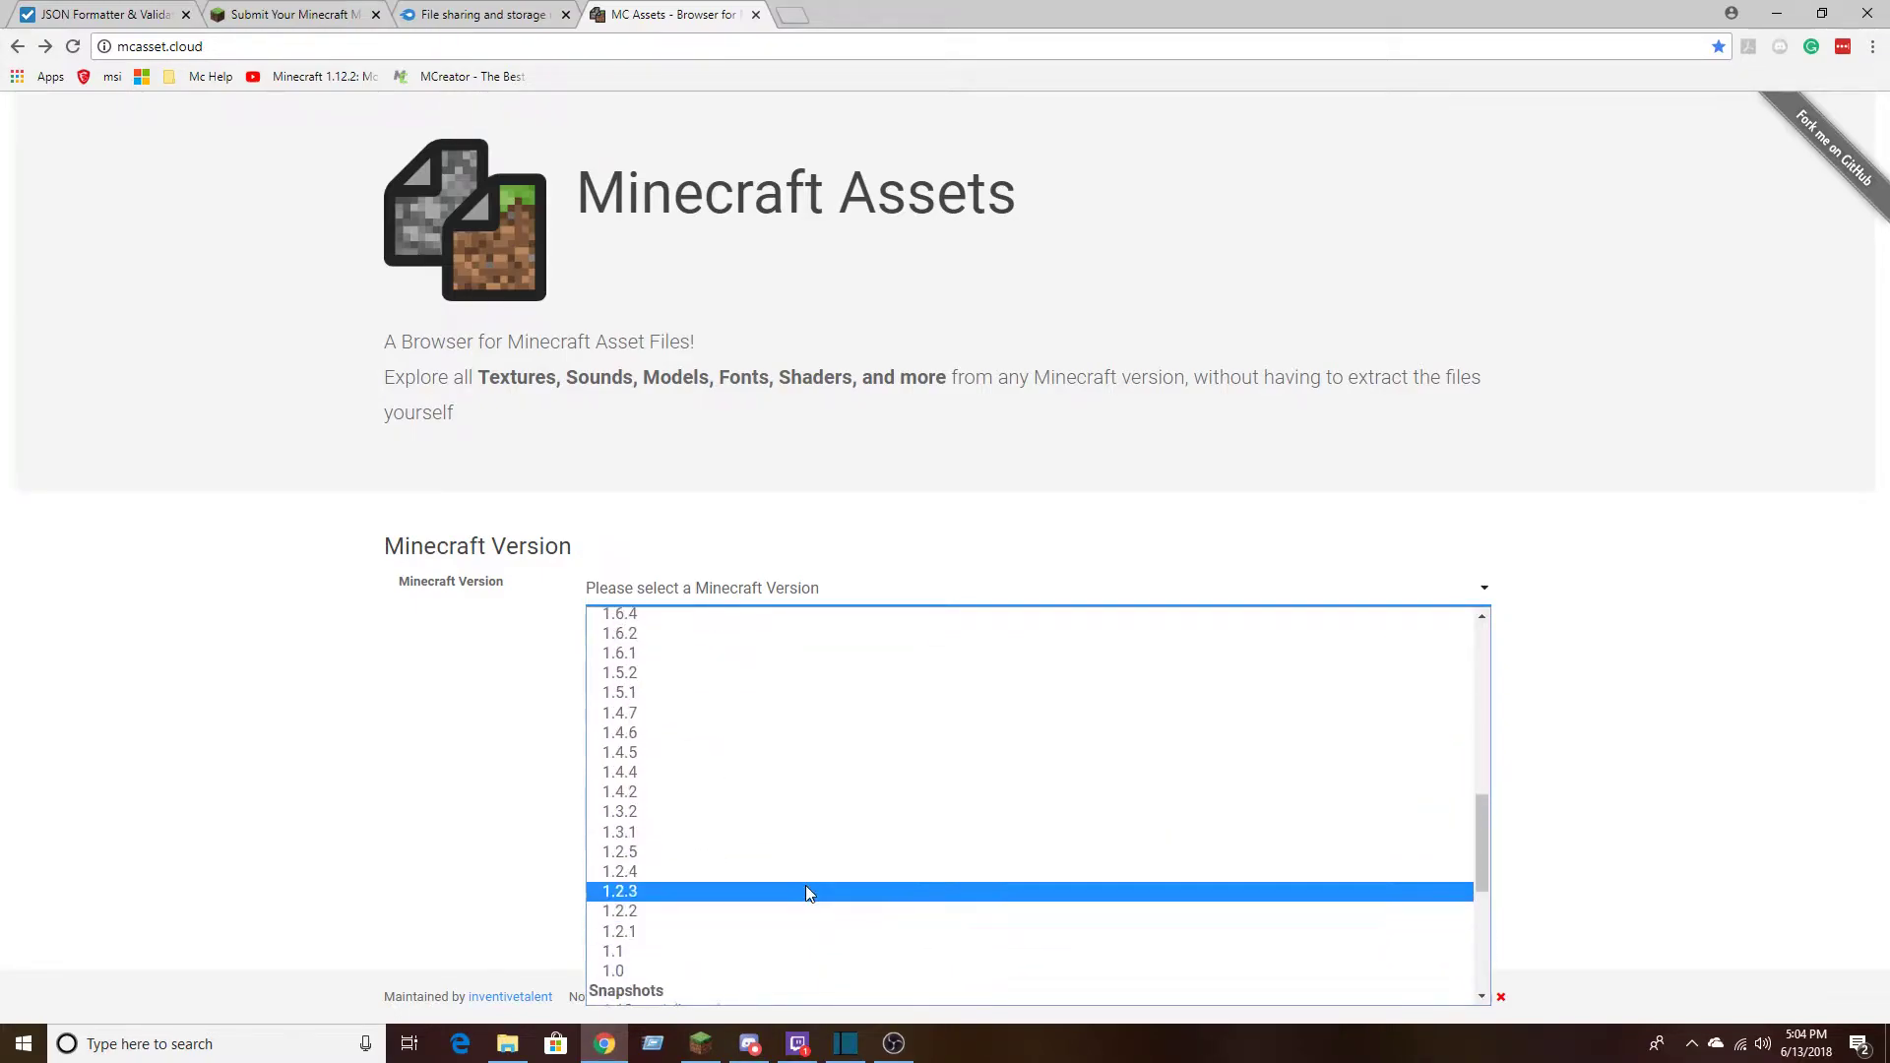
pyautogui.scroll(5, 806, 875)
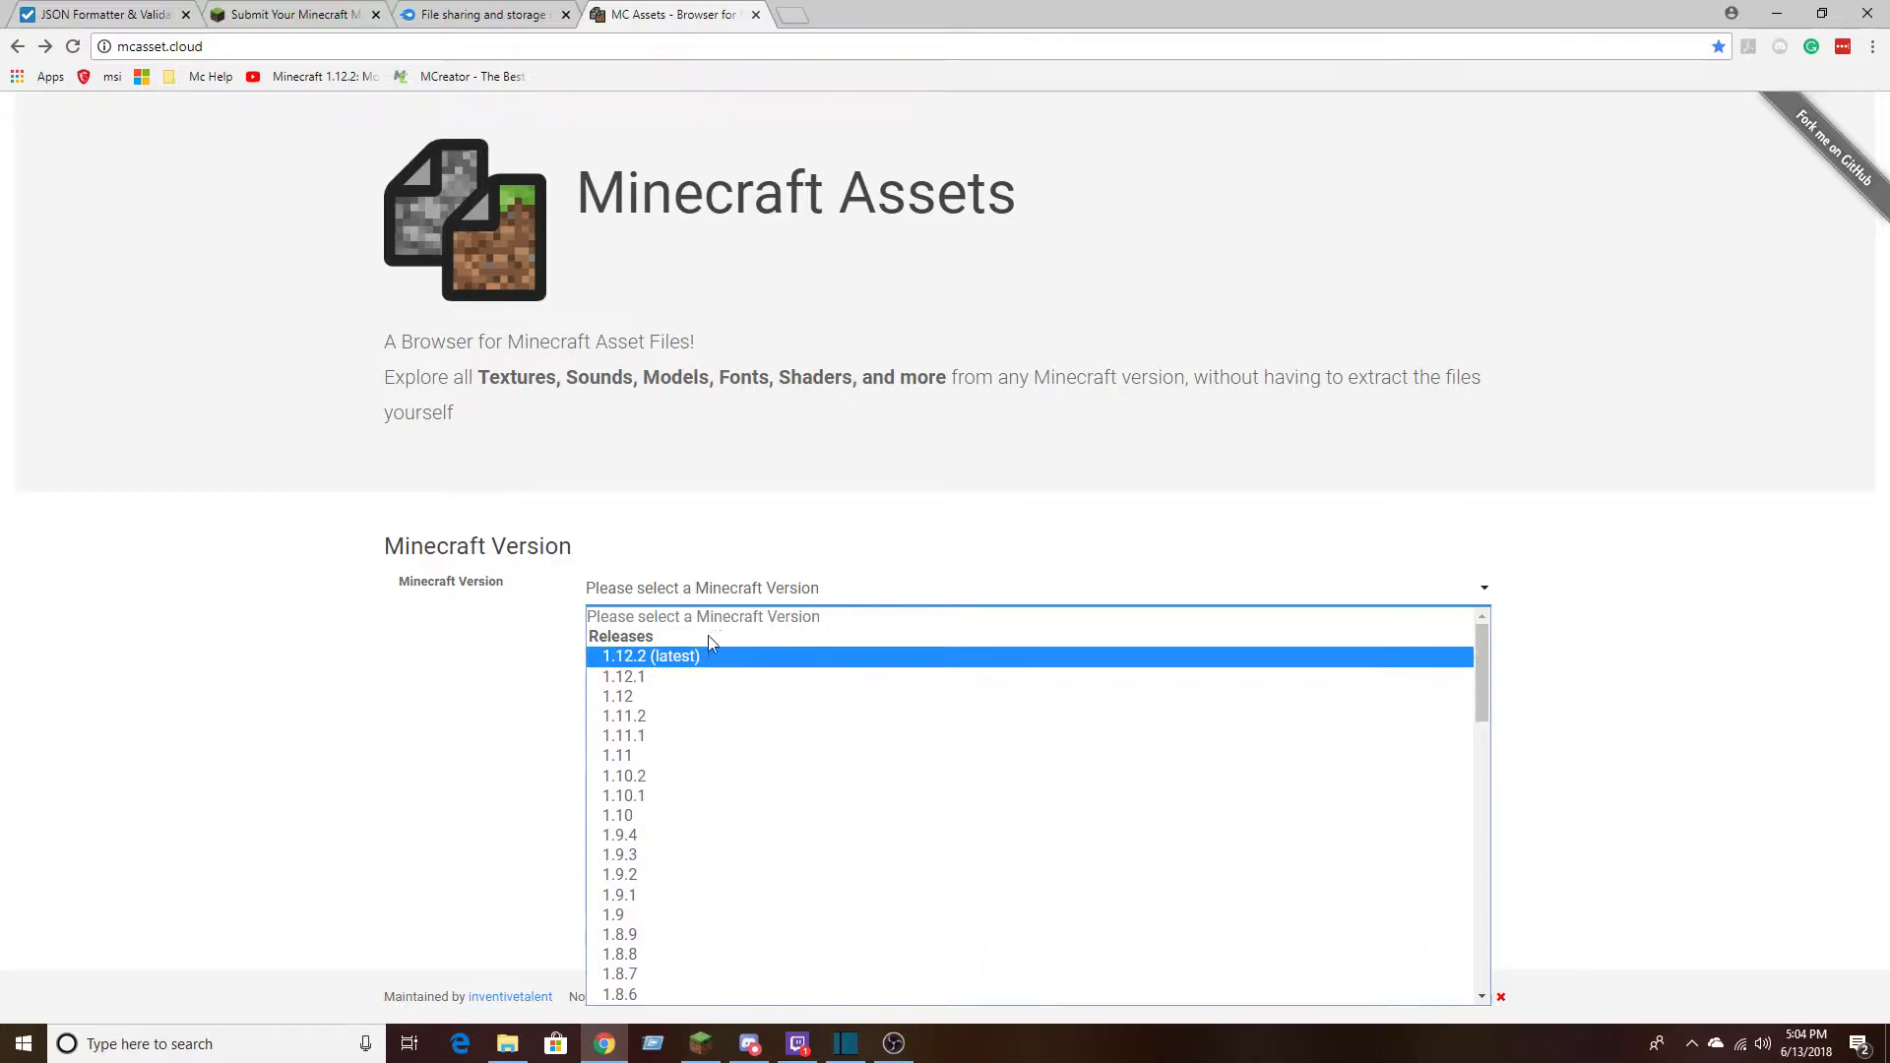
pyautogui.scroll(-15, 704, 752)
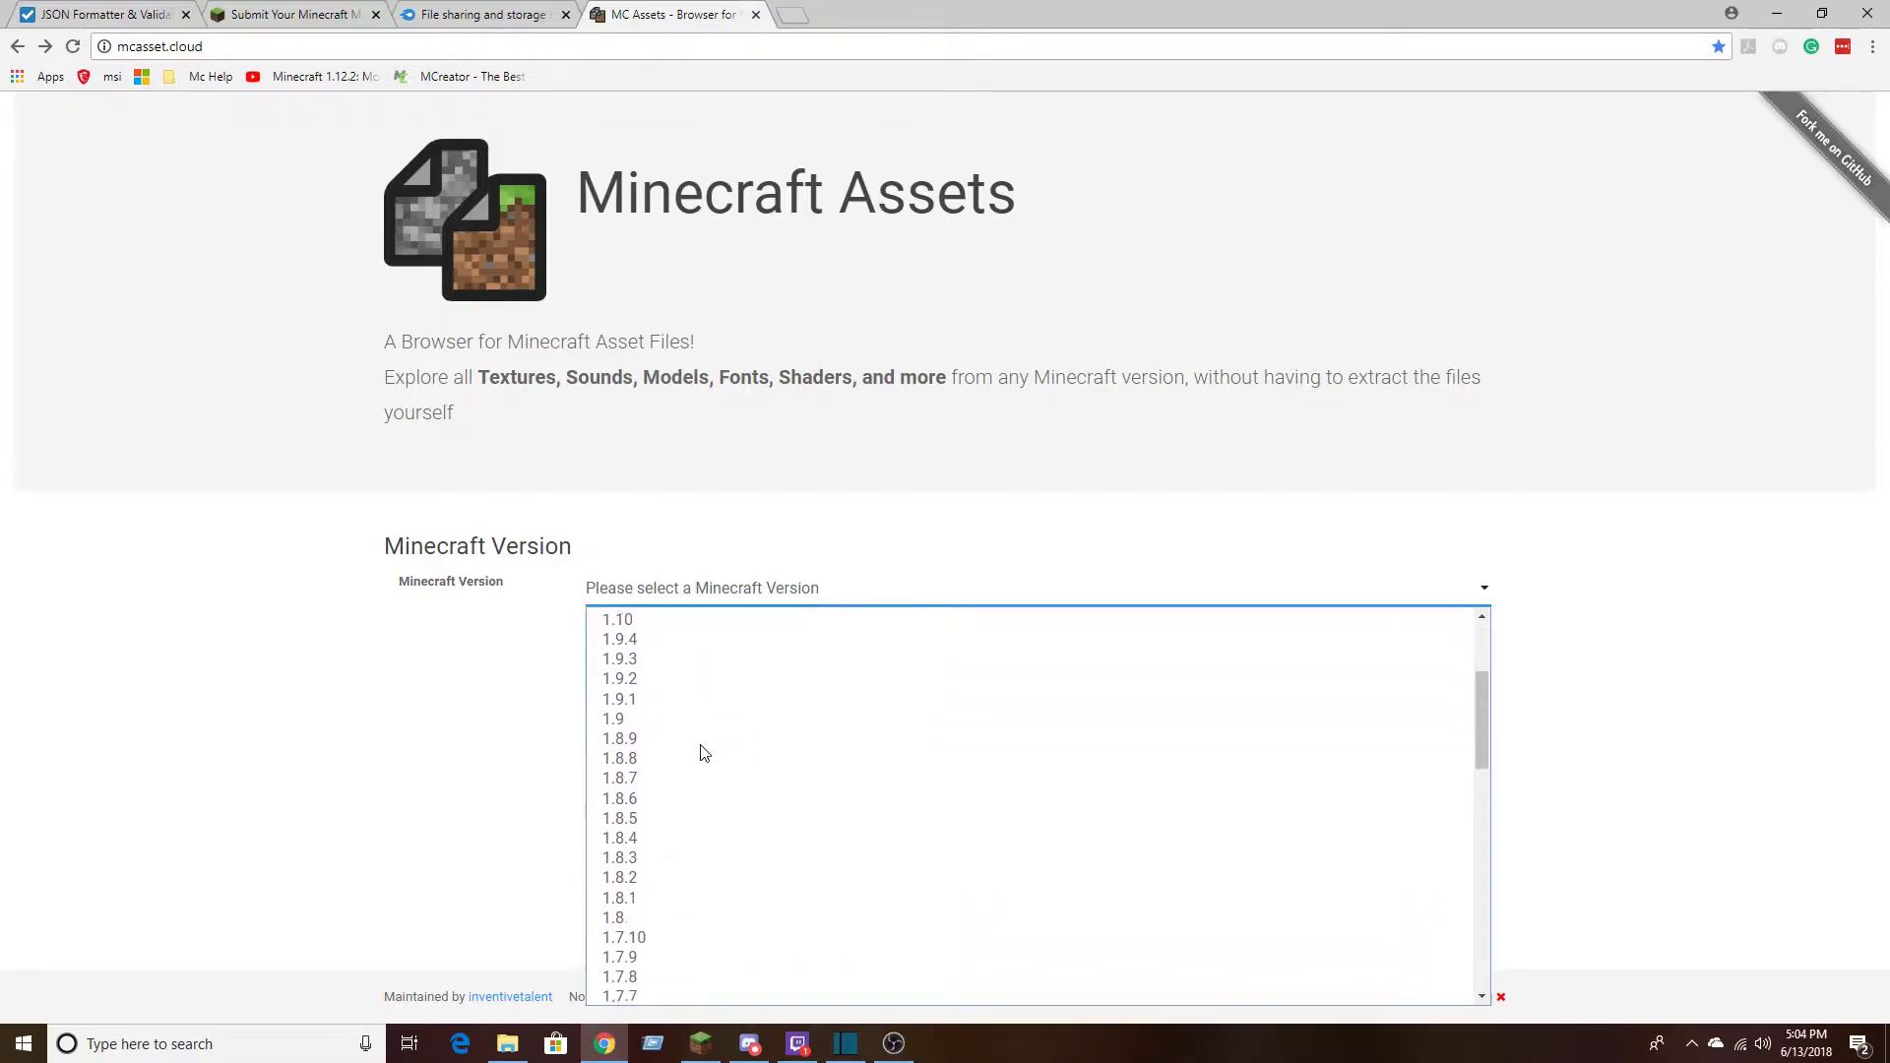
pyautogui.scroll(15, 706, 753)
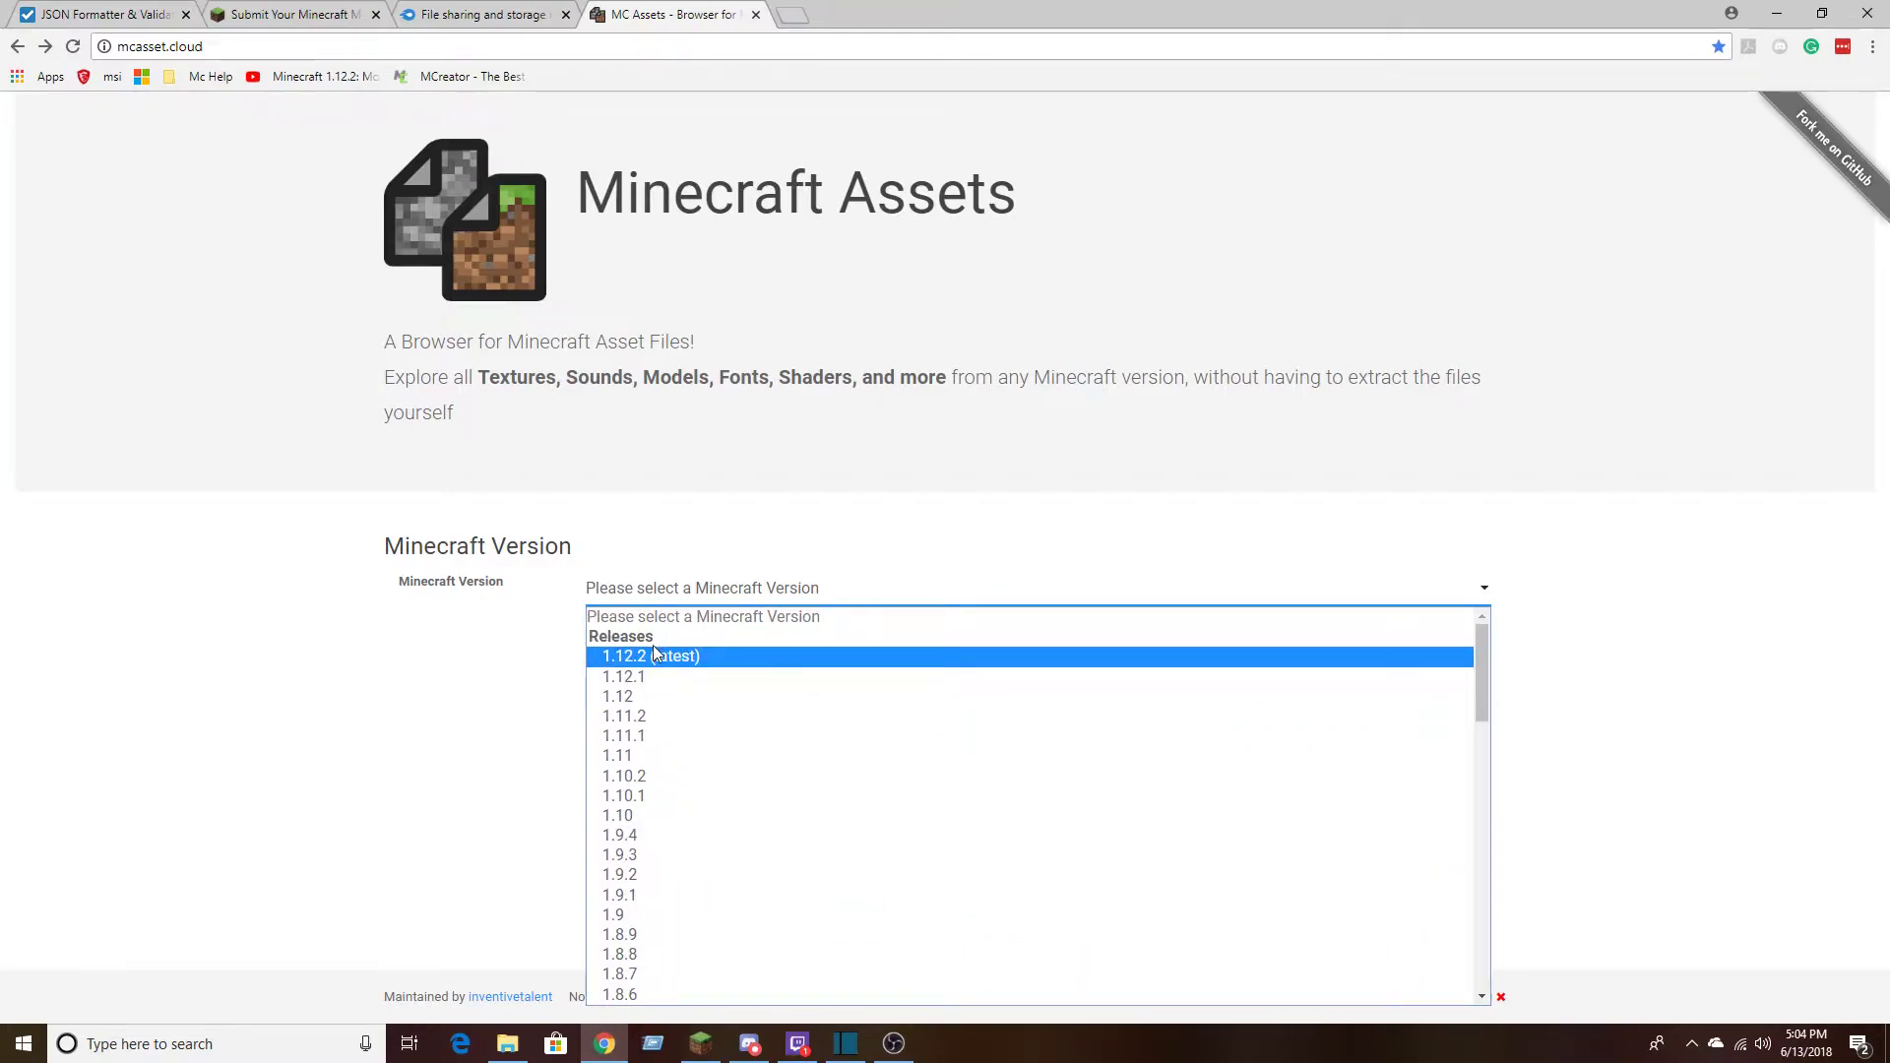
pyautogui.scroll(-12, 653, 646)
pyautogui.scroll(12, 619, 914)
# Select Minecraft version 1.12.2 (latest) and browse its assets down to the minecraft/textures folder
pyautogui.click(722, 658)
pyautogui.scroll(-1, 555, 604)
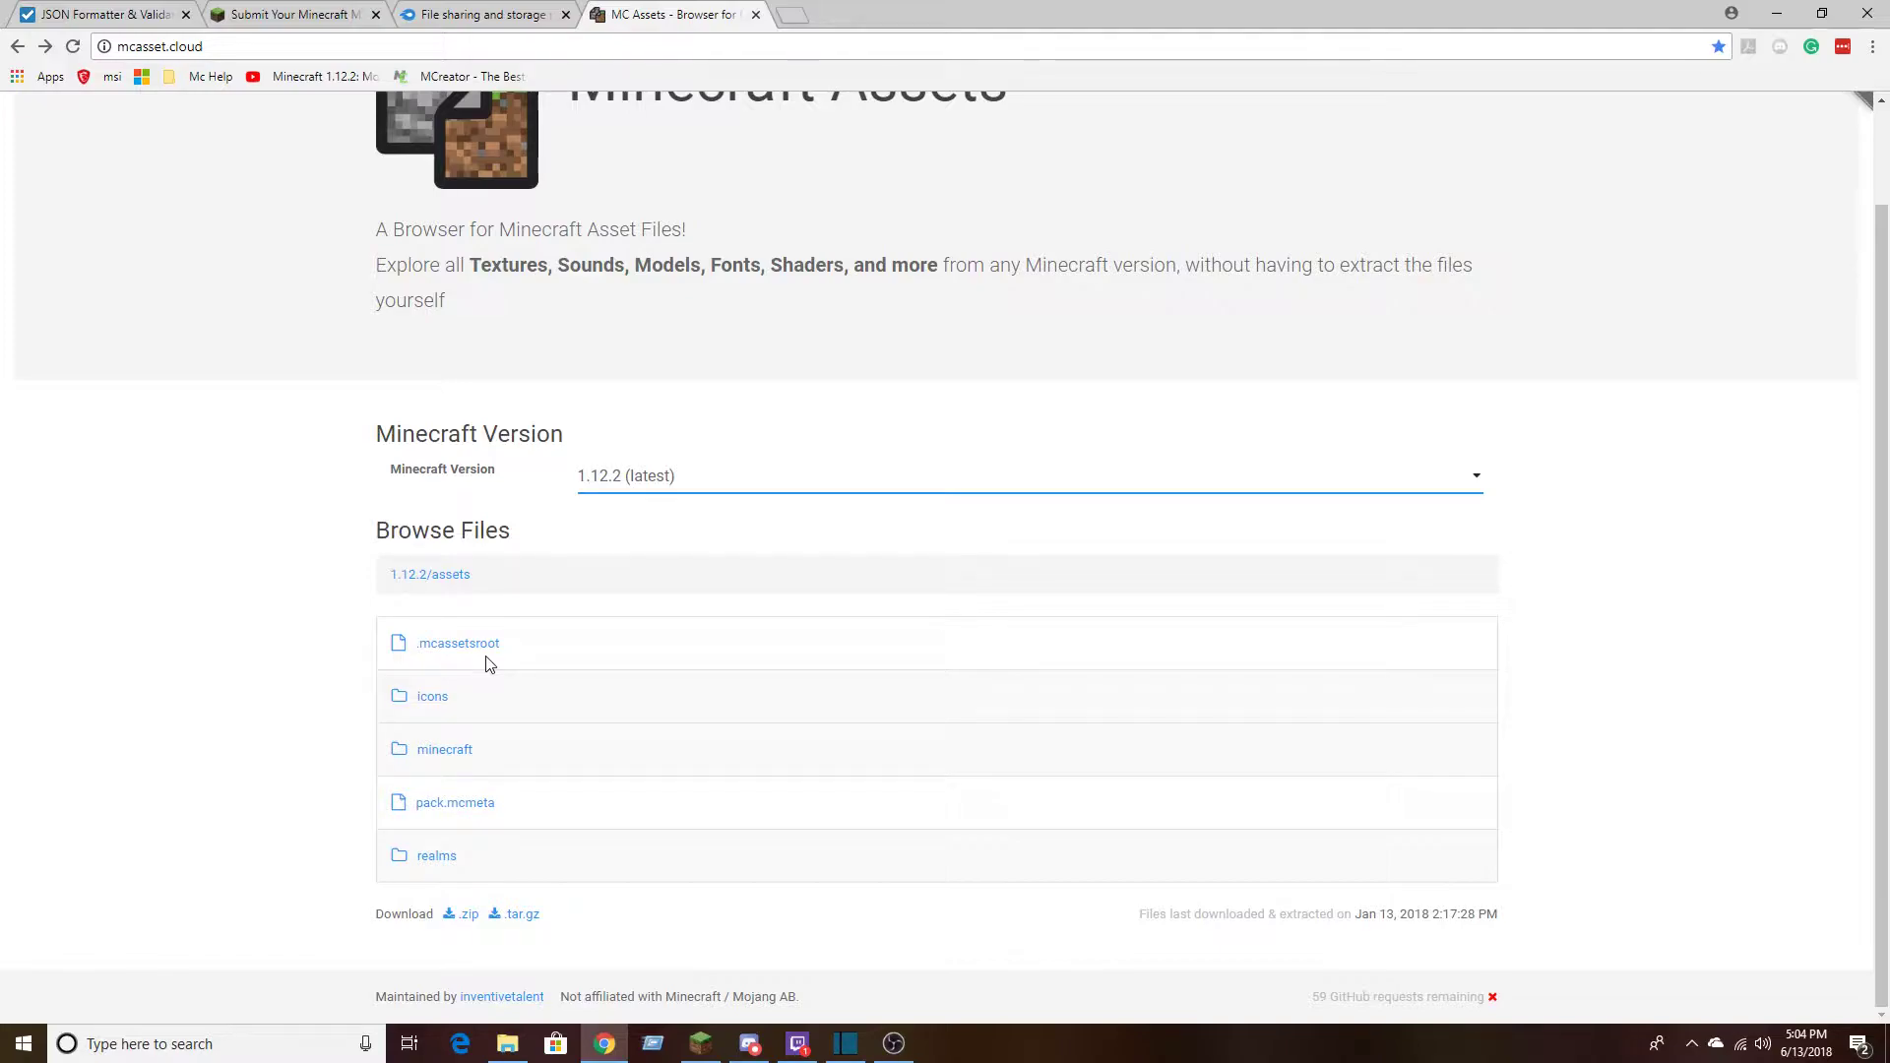
pyautogui.click(448, 751)
pyautogui.scroll(-6, 443, 456)
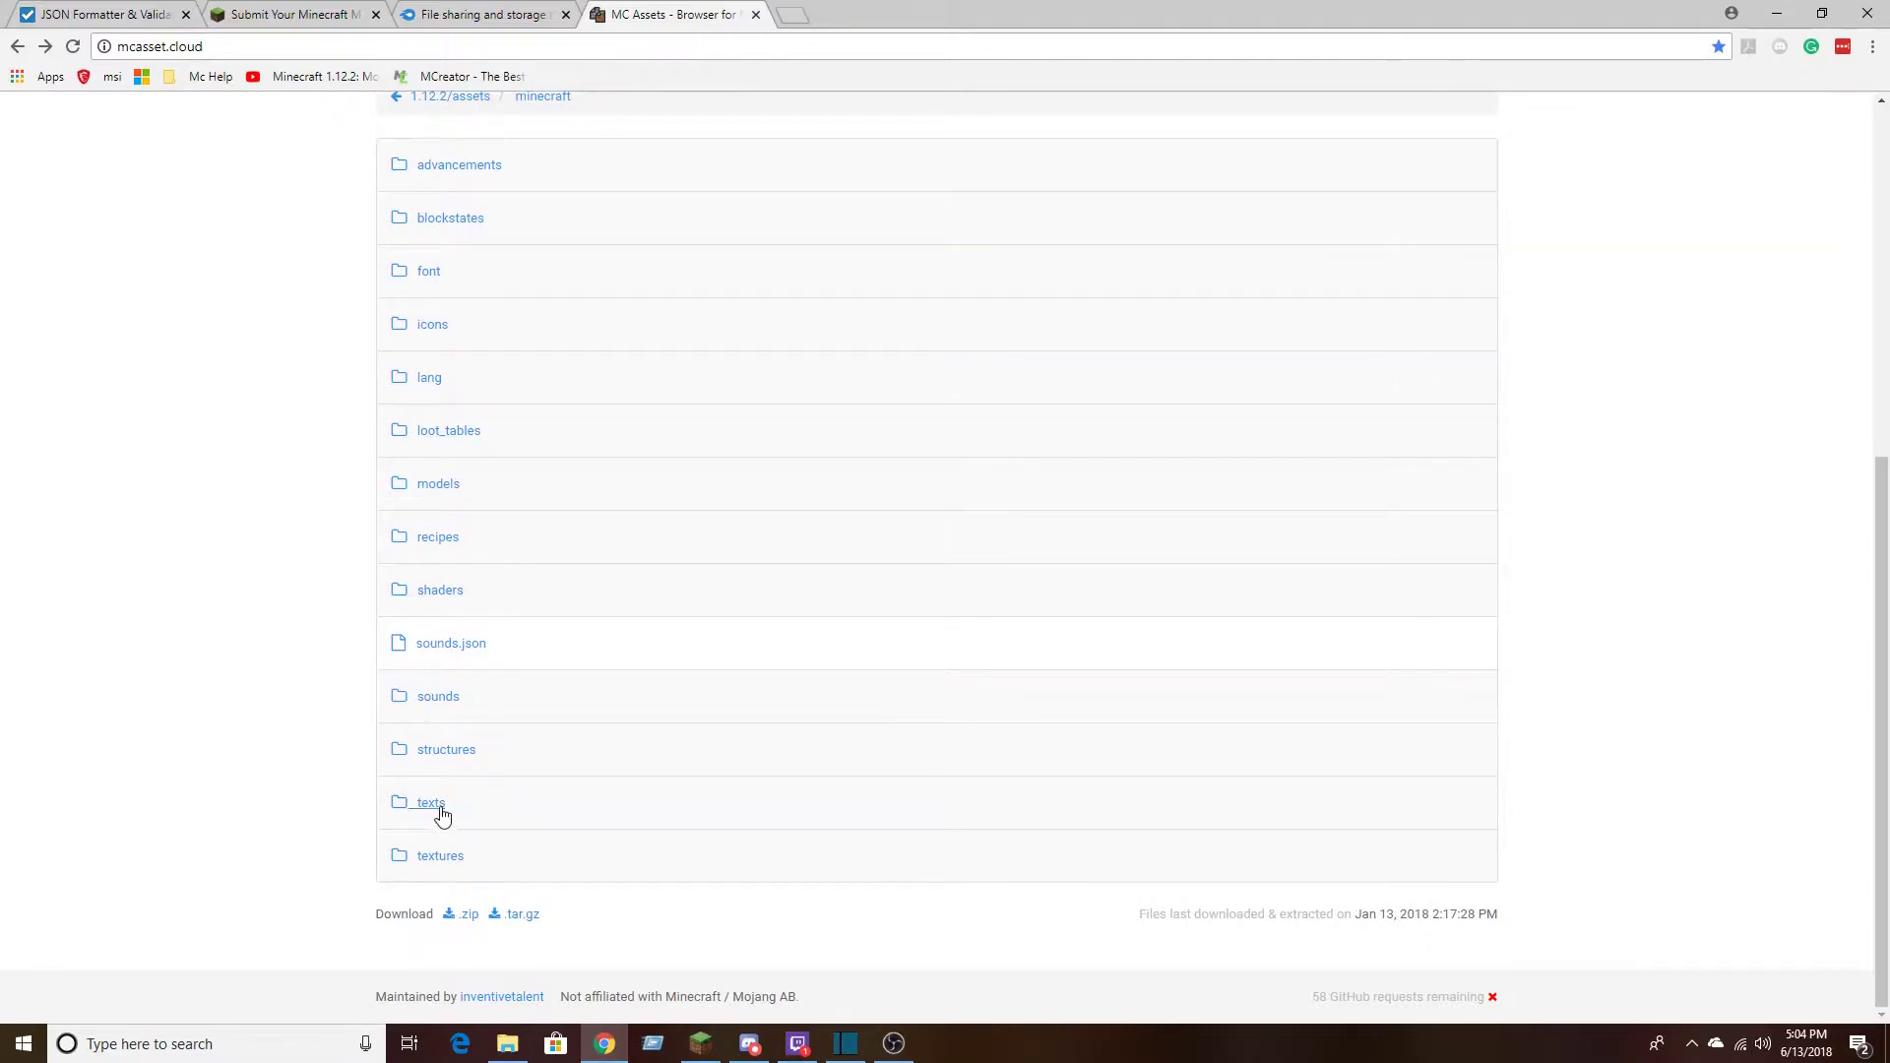
pyautogui.click(437, 853)
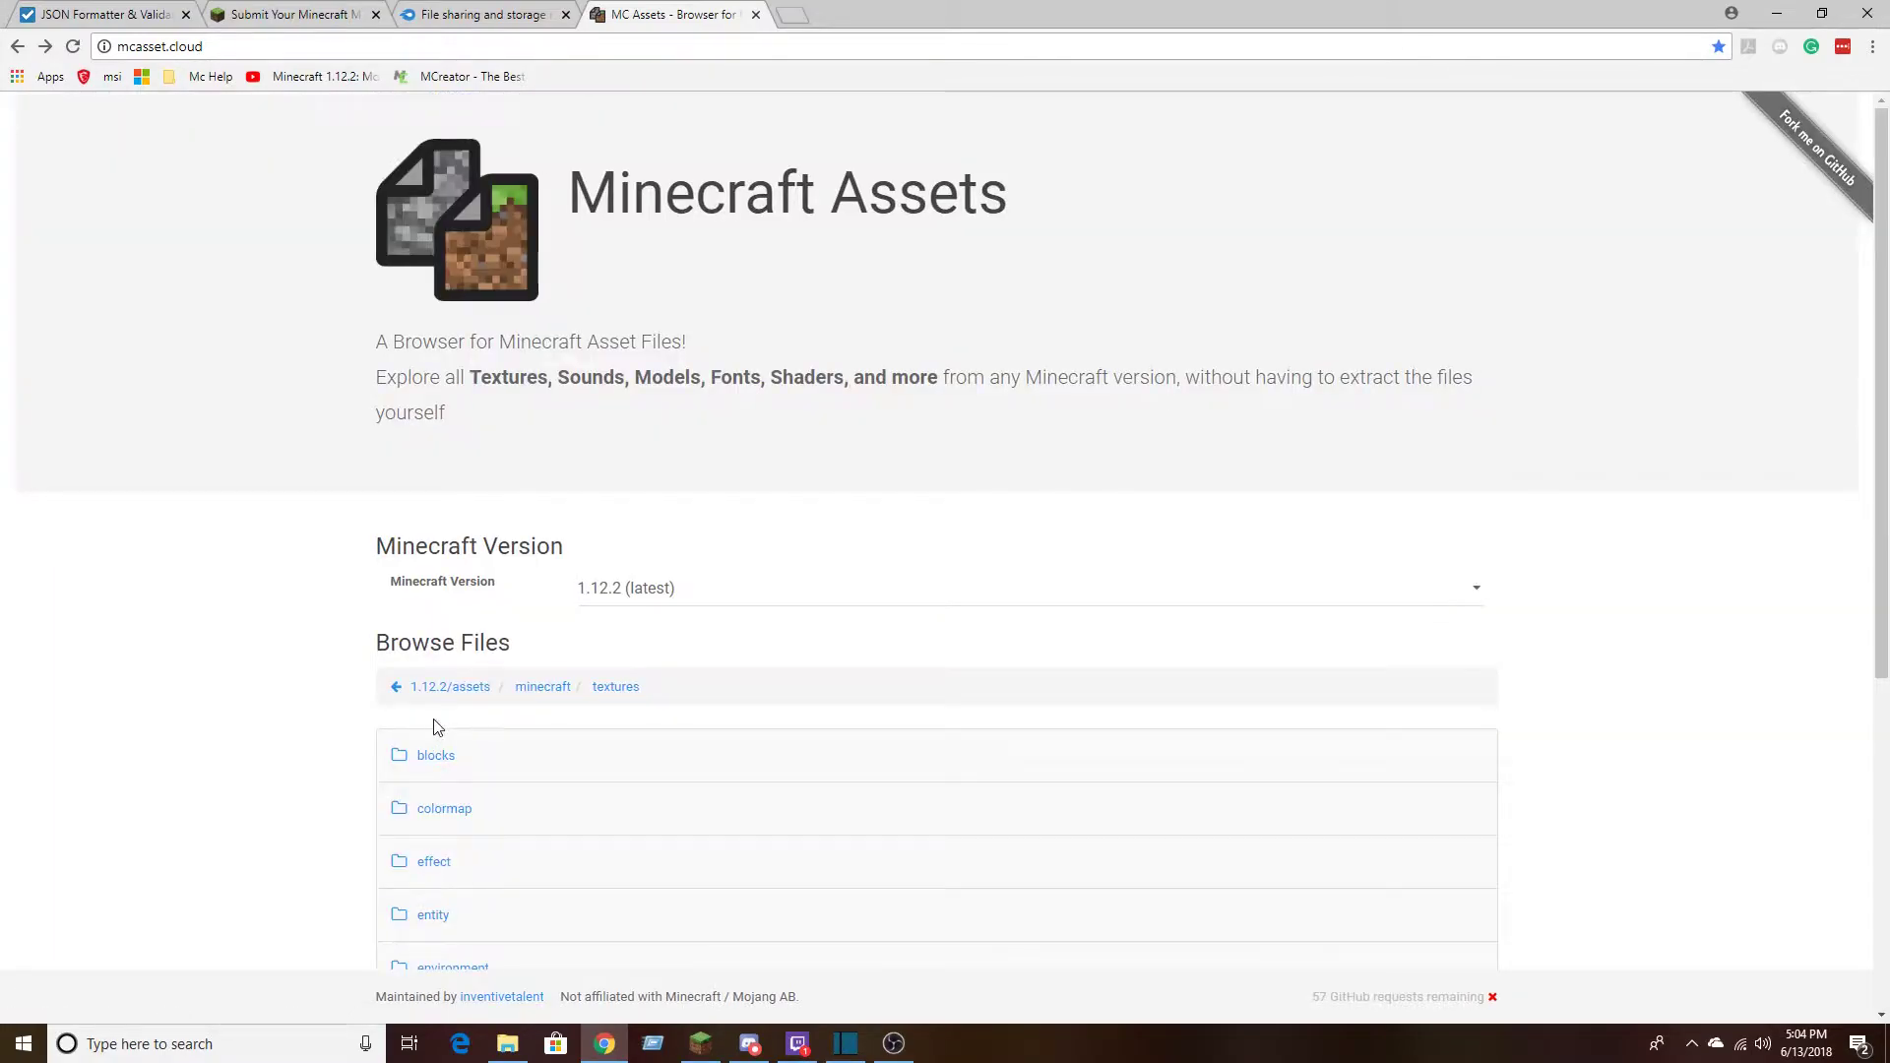
pyautogui.scroll(-5, 428, 709)
pyautogui.scroll(6, 425, 689)
pyautogui.hotkey('alt', 'Left')
pyautogui.hotkey('alt', 'Right')
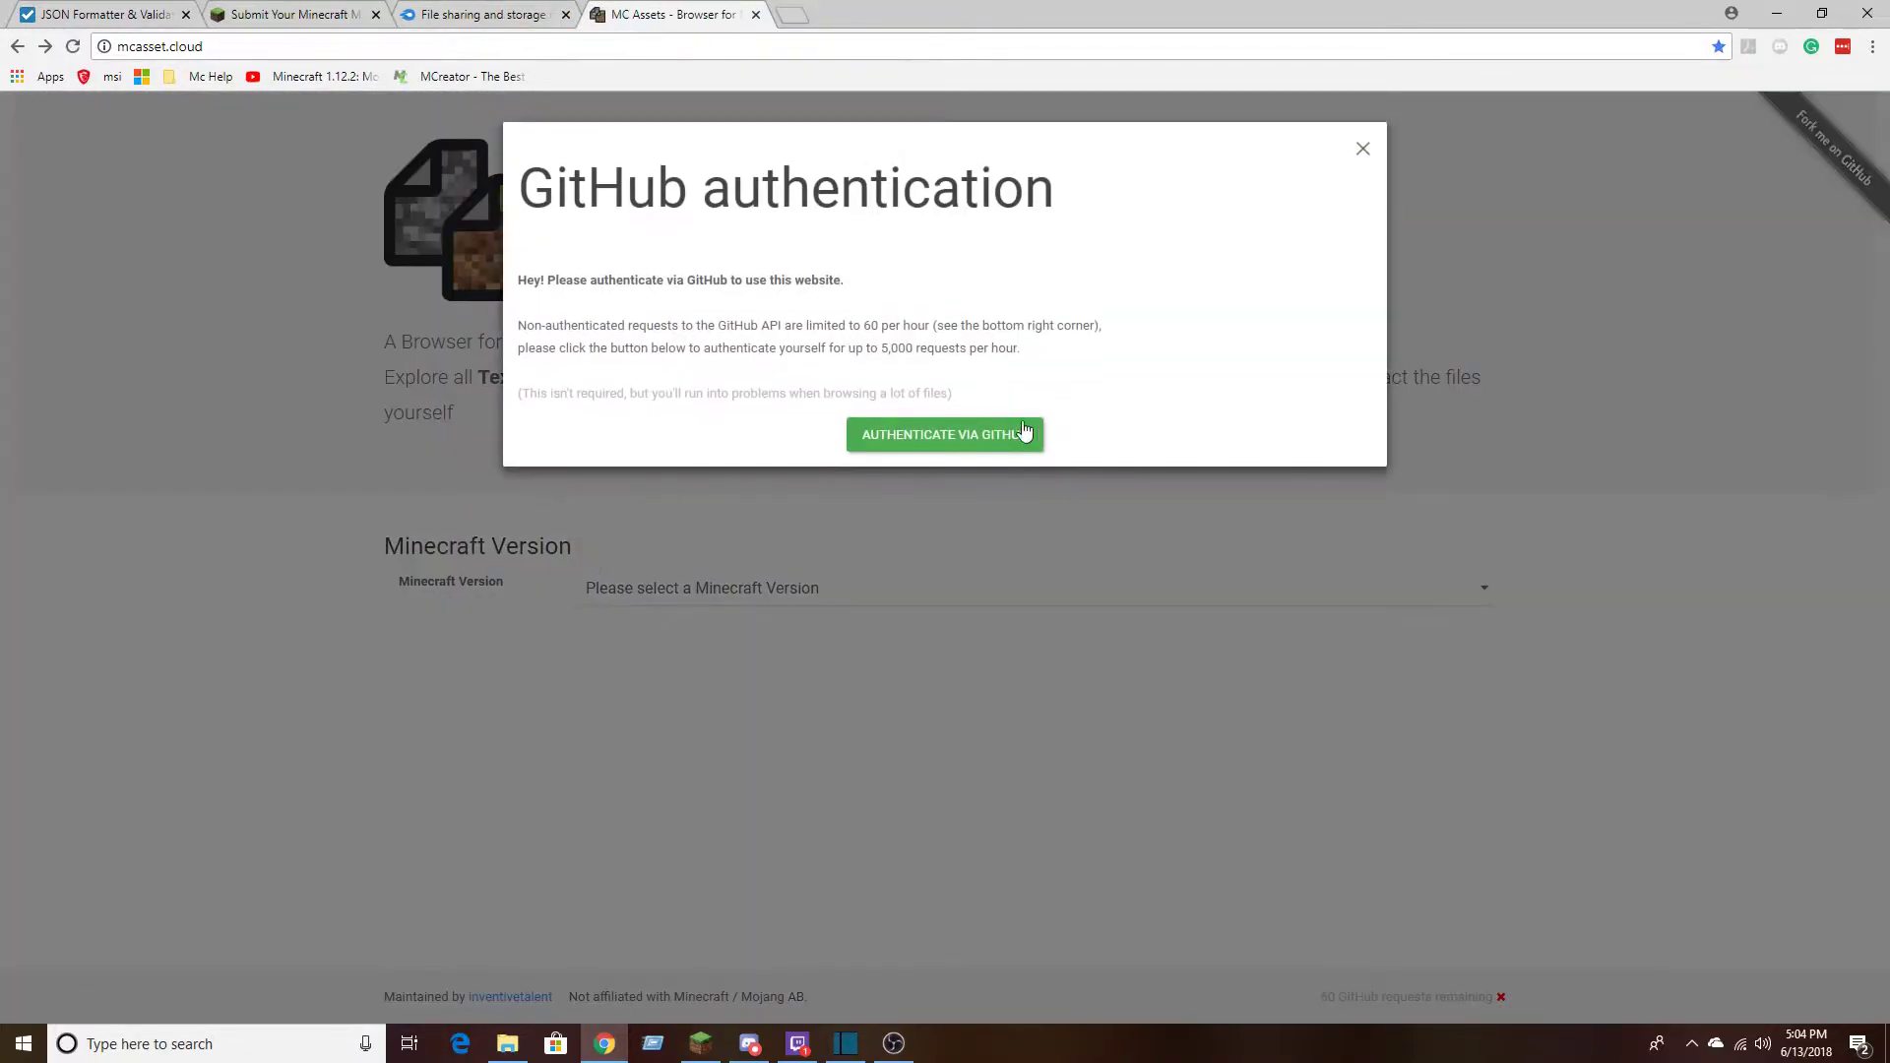
# Set the Minecraft version to 1.12.2 (latest) to list its asset files and download options
pyautogui.click(1363, 149)
pyautogui.click(741, 588)
pyautogui.click(706, 656)
pyautogui.scroll(-1, 482, 729)
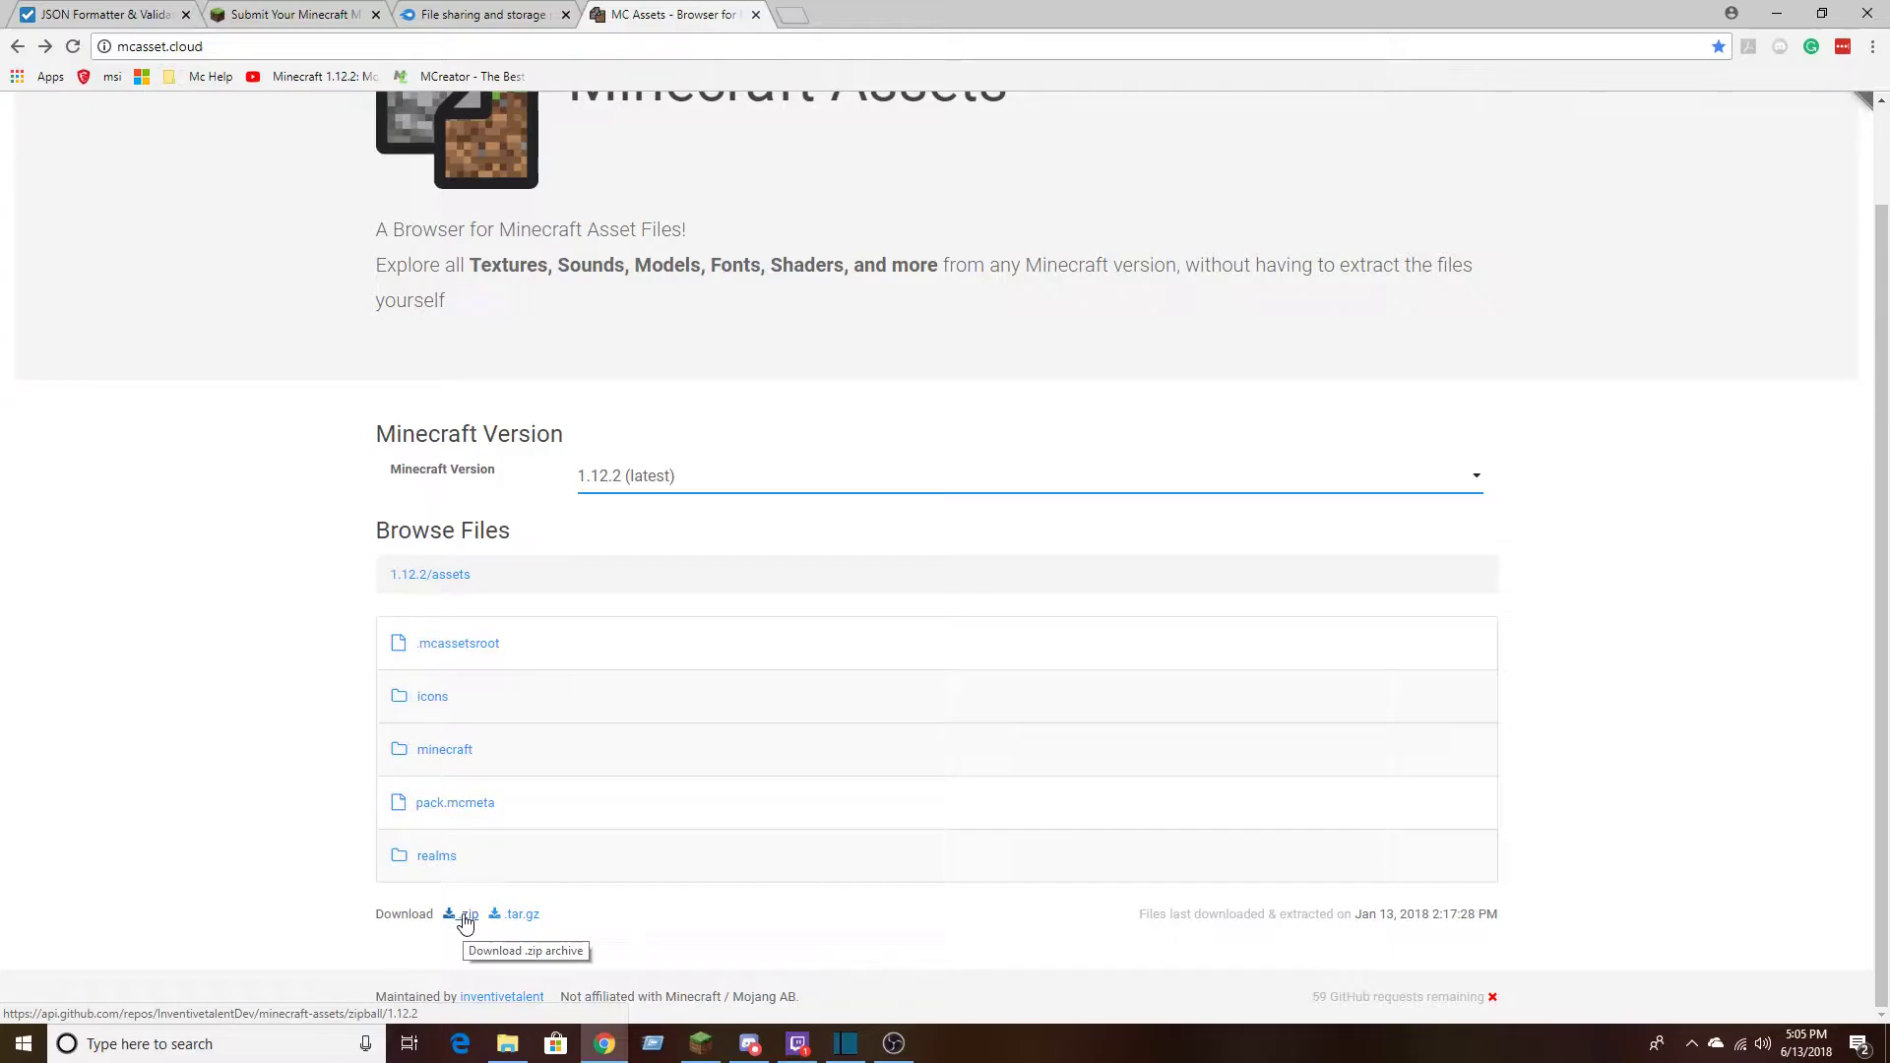
# View the contents of the minecraft folder and return to the root listing of the 1.12.2 assets
pyautogui.click(474, 755)
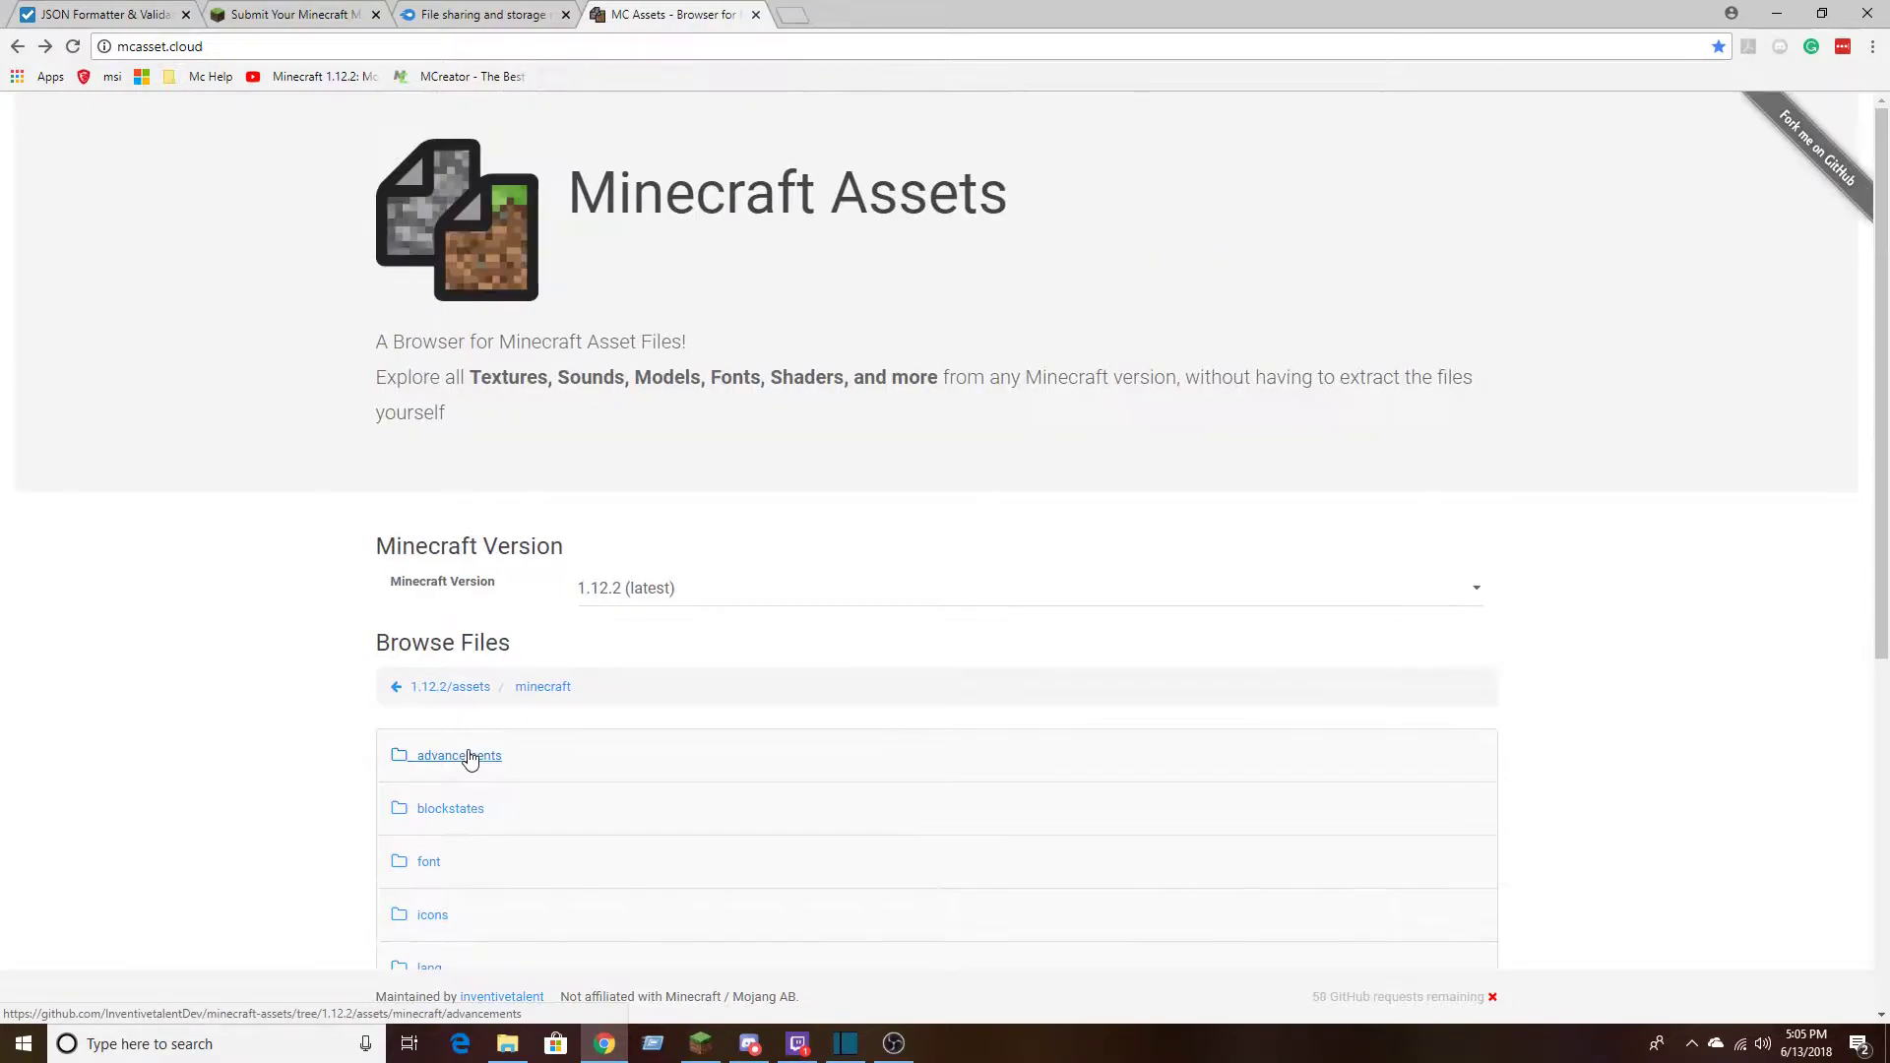
pyautogui.scroll(-5, 469, 763)
pyautogui.scroll(4, 469, 762)
pyautogui.hotkey('alt', 'Left')
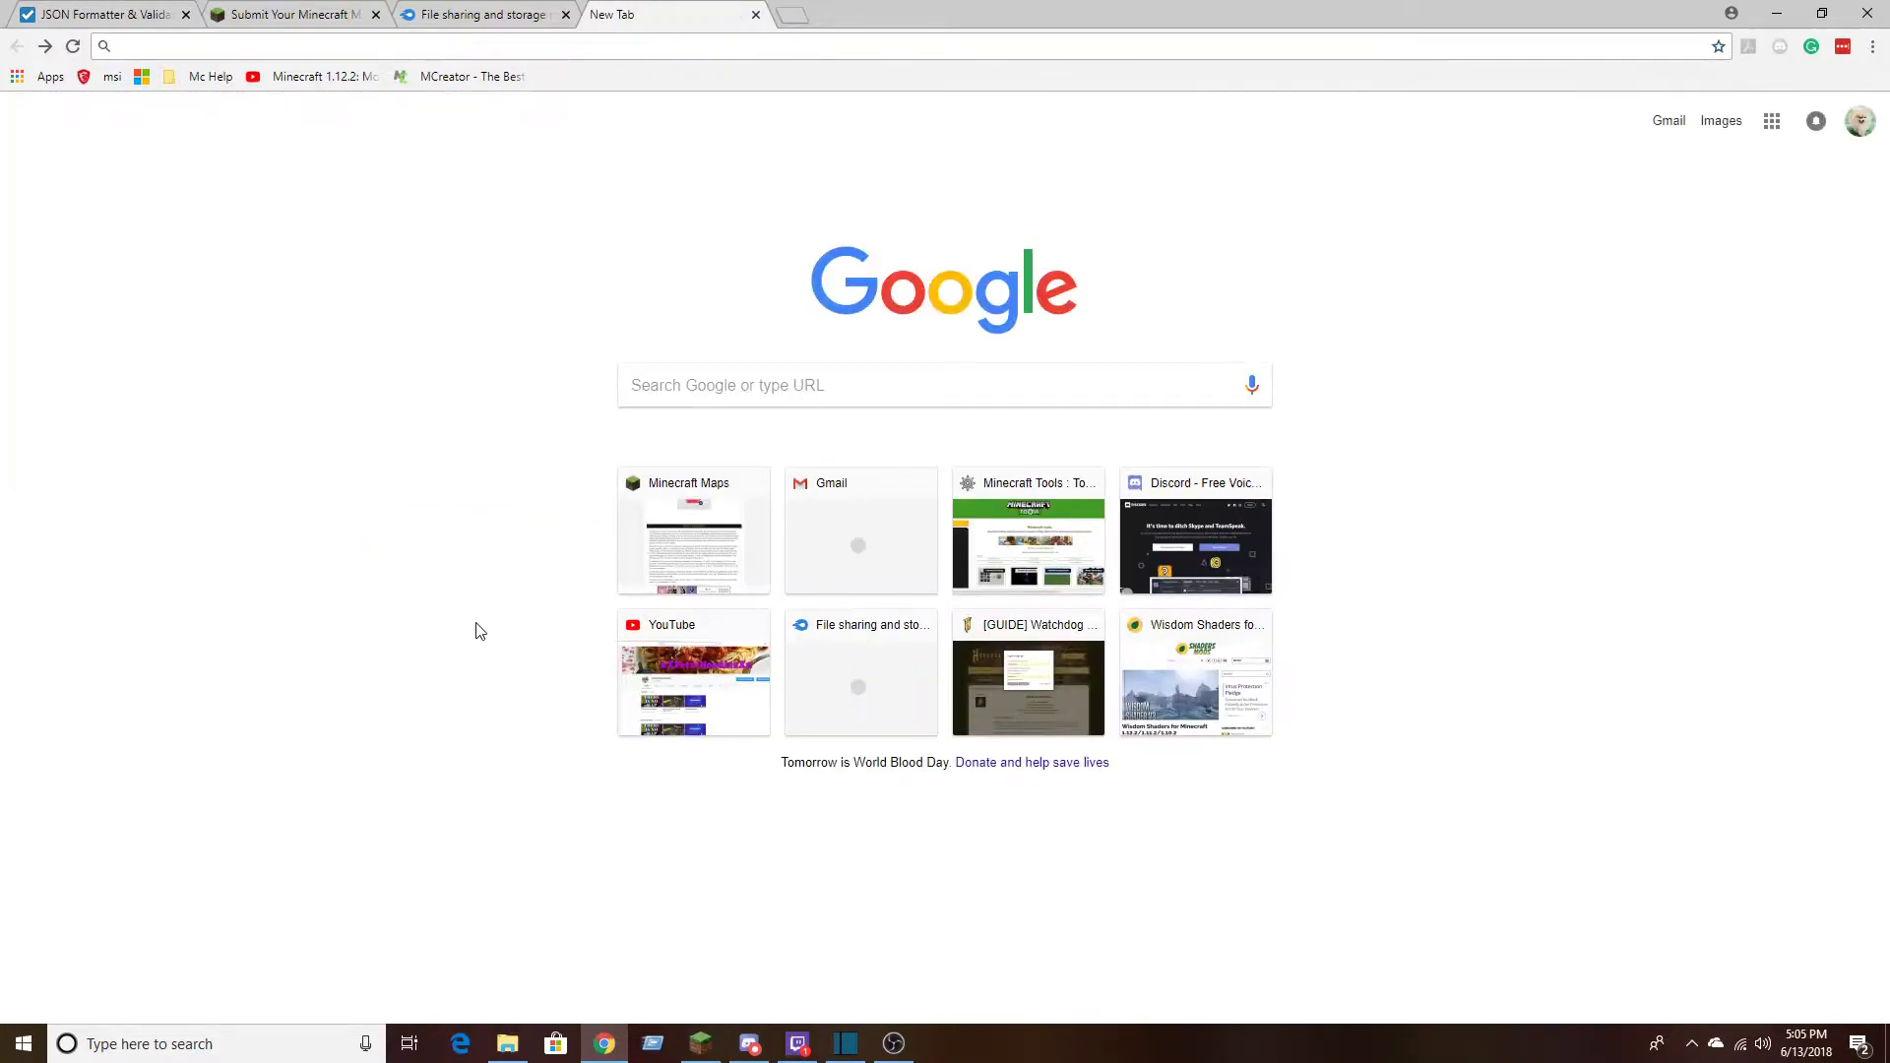
pyautogui.hotkey('alt', 'Right')
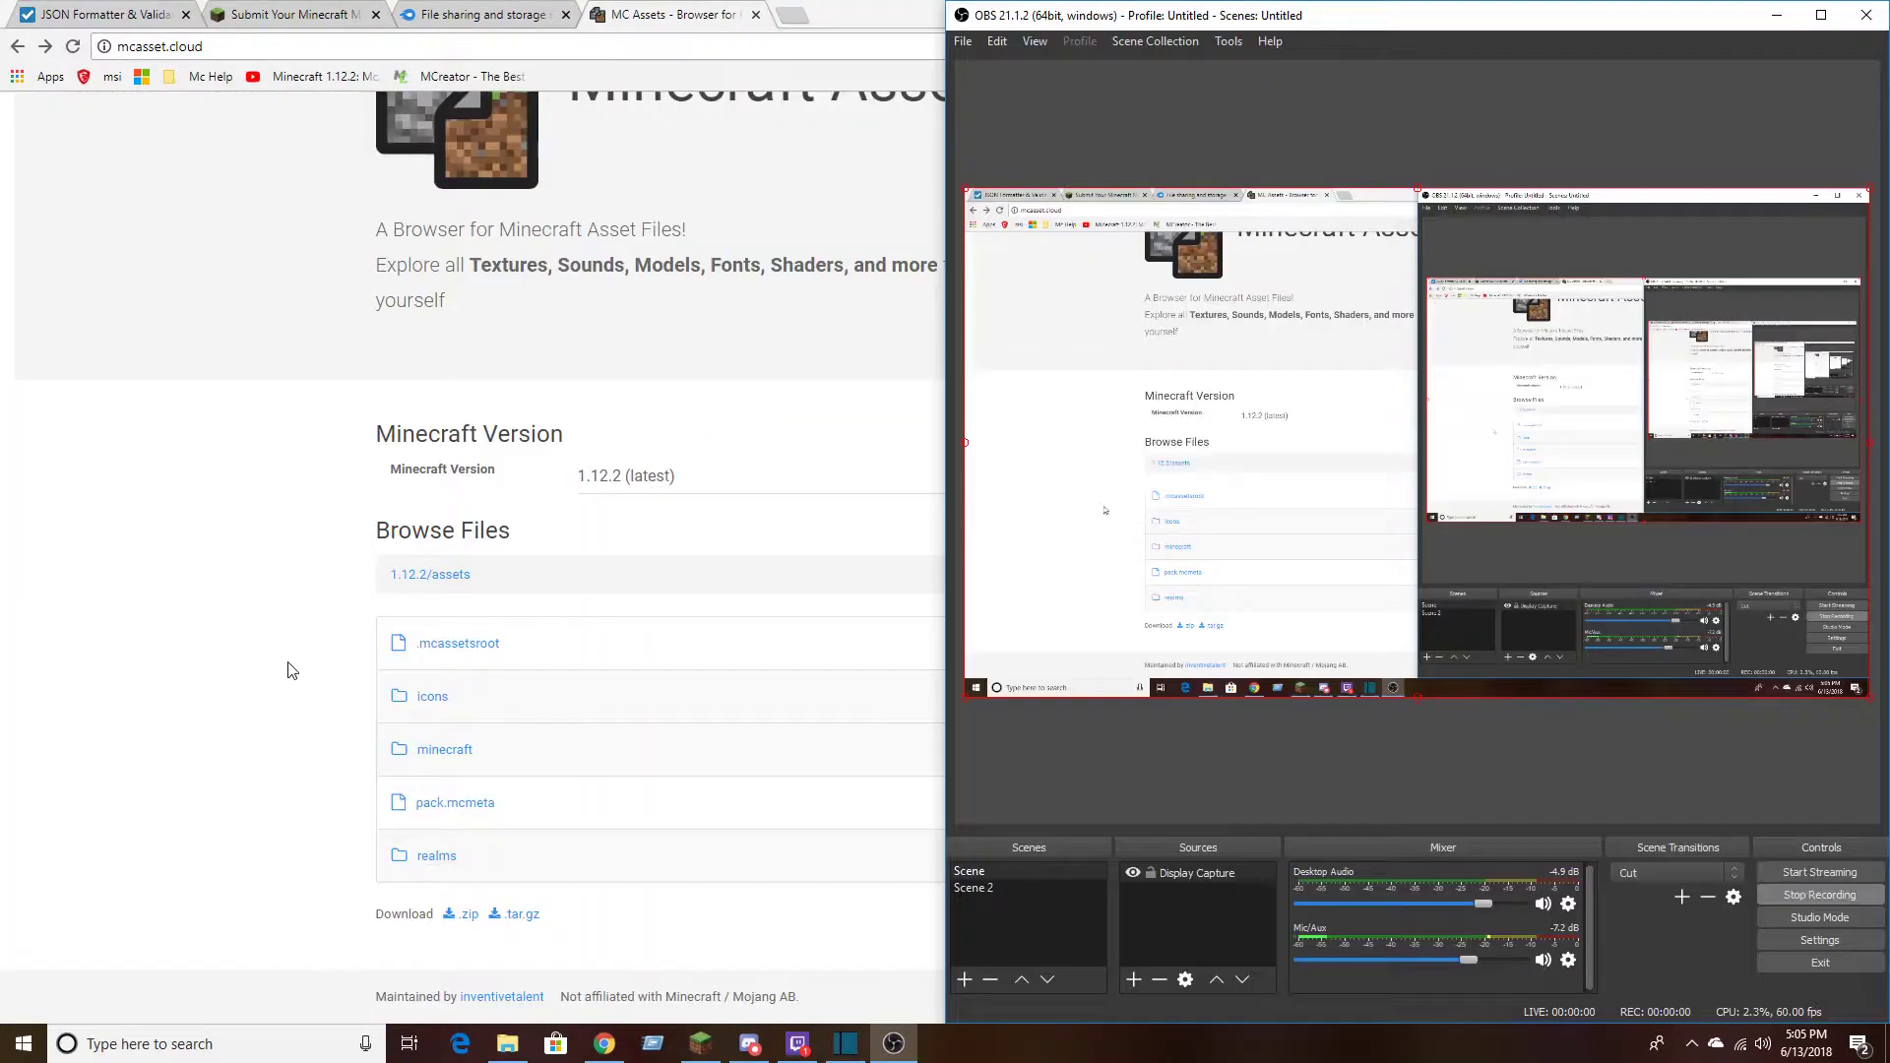
pyautogui.click(286, 666)
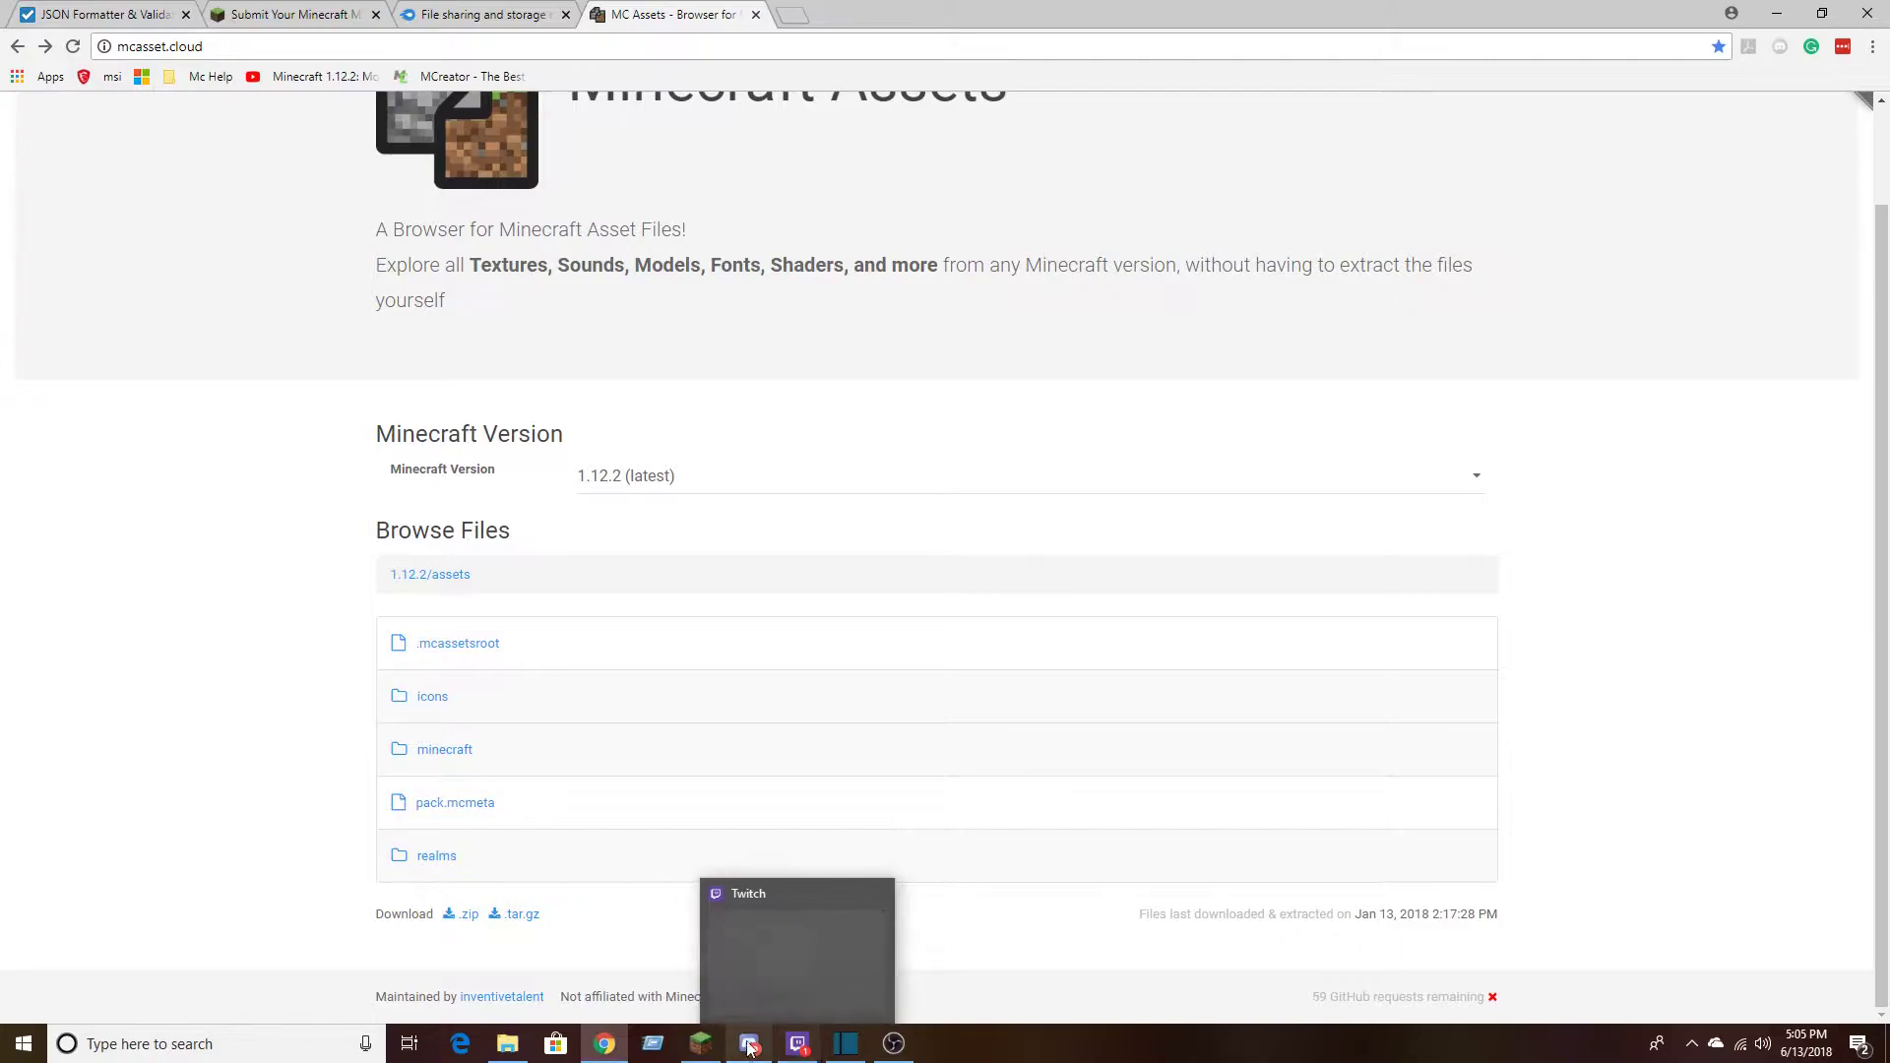
pyautogui.click(312, 1046)
pyautogui.write('ec')
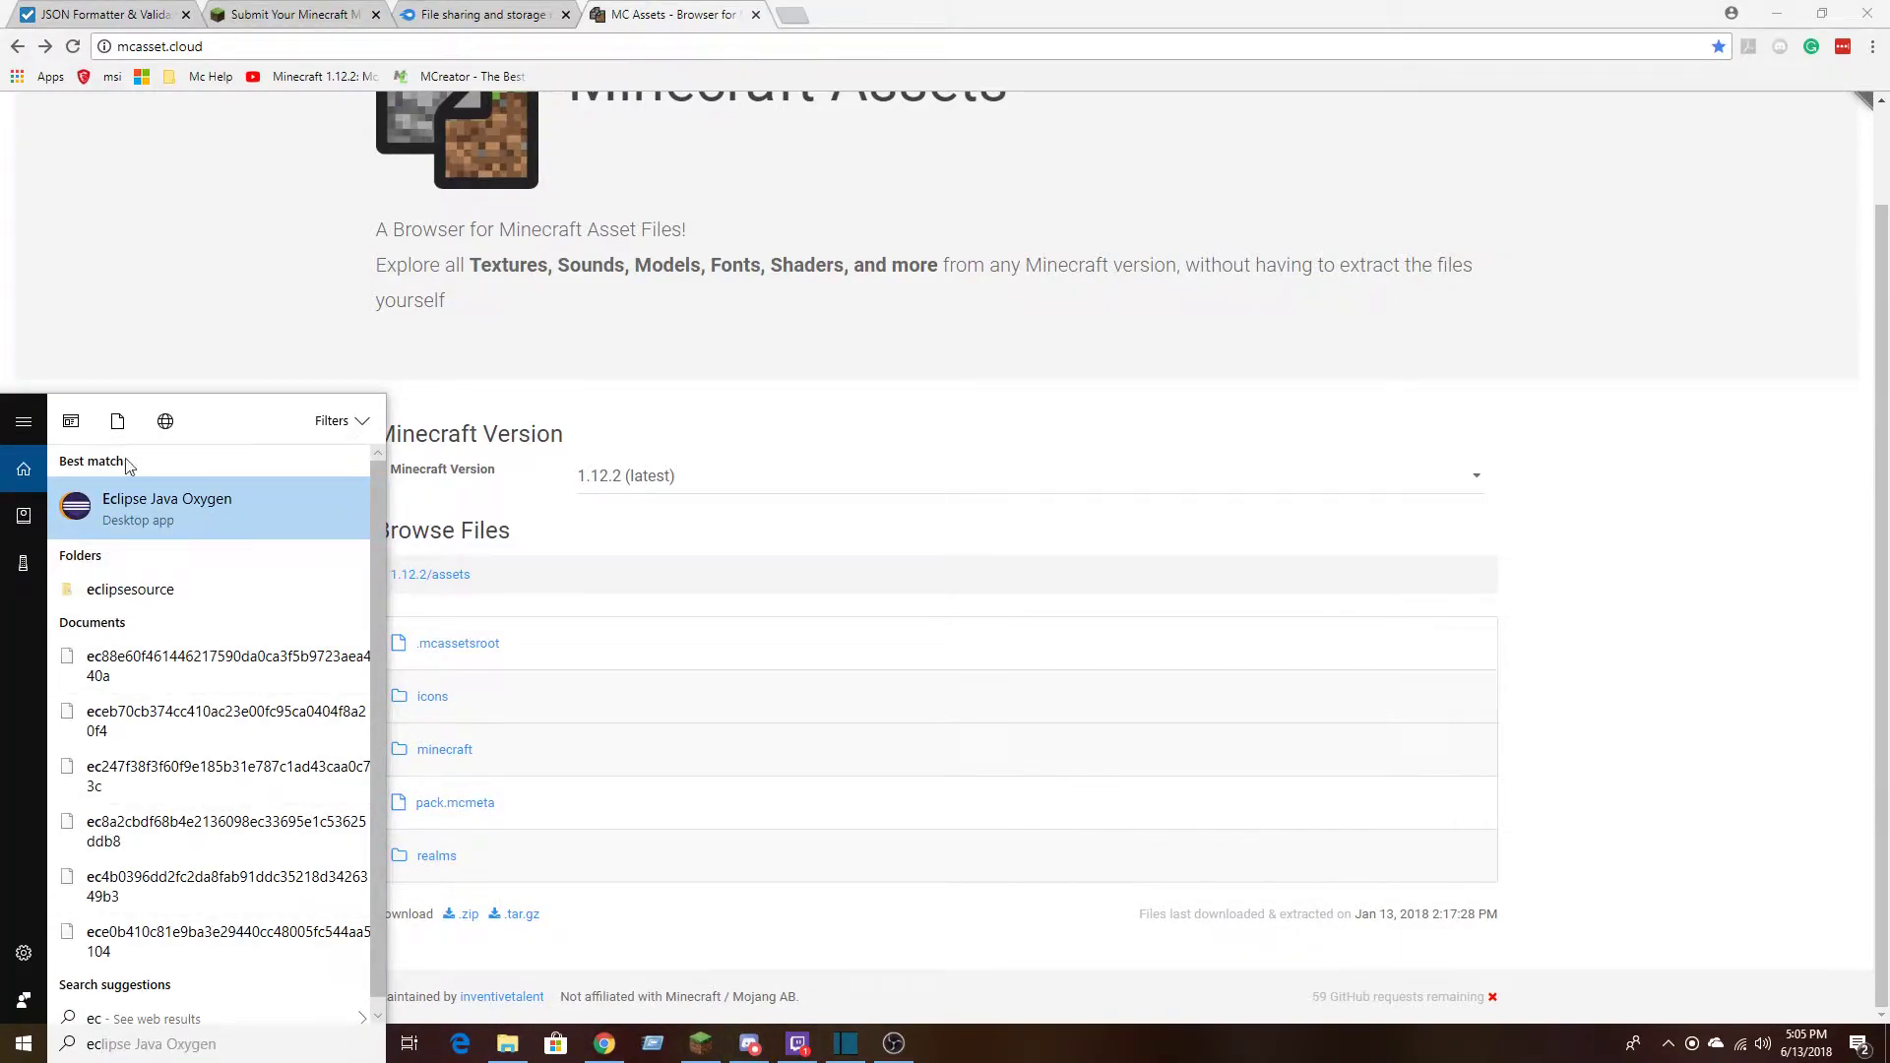
pyautogui.click(180, 418)
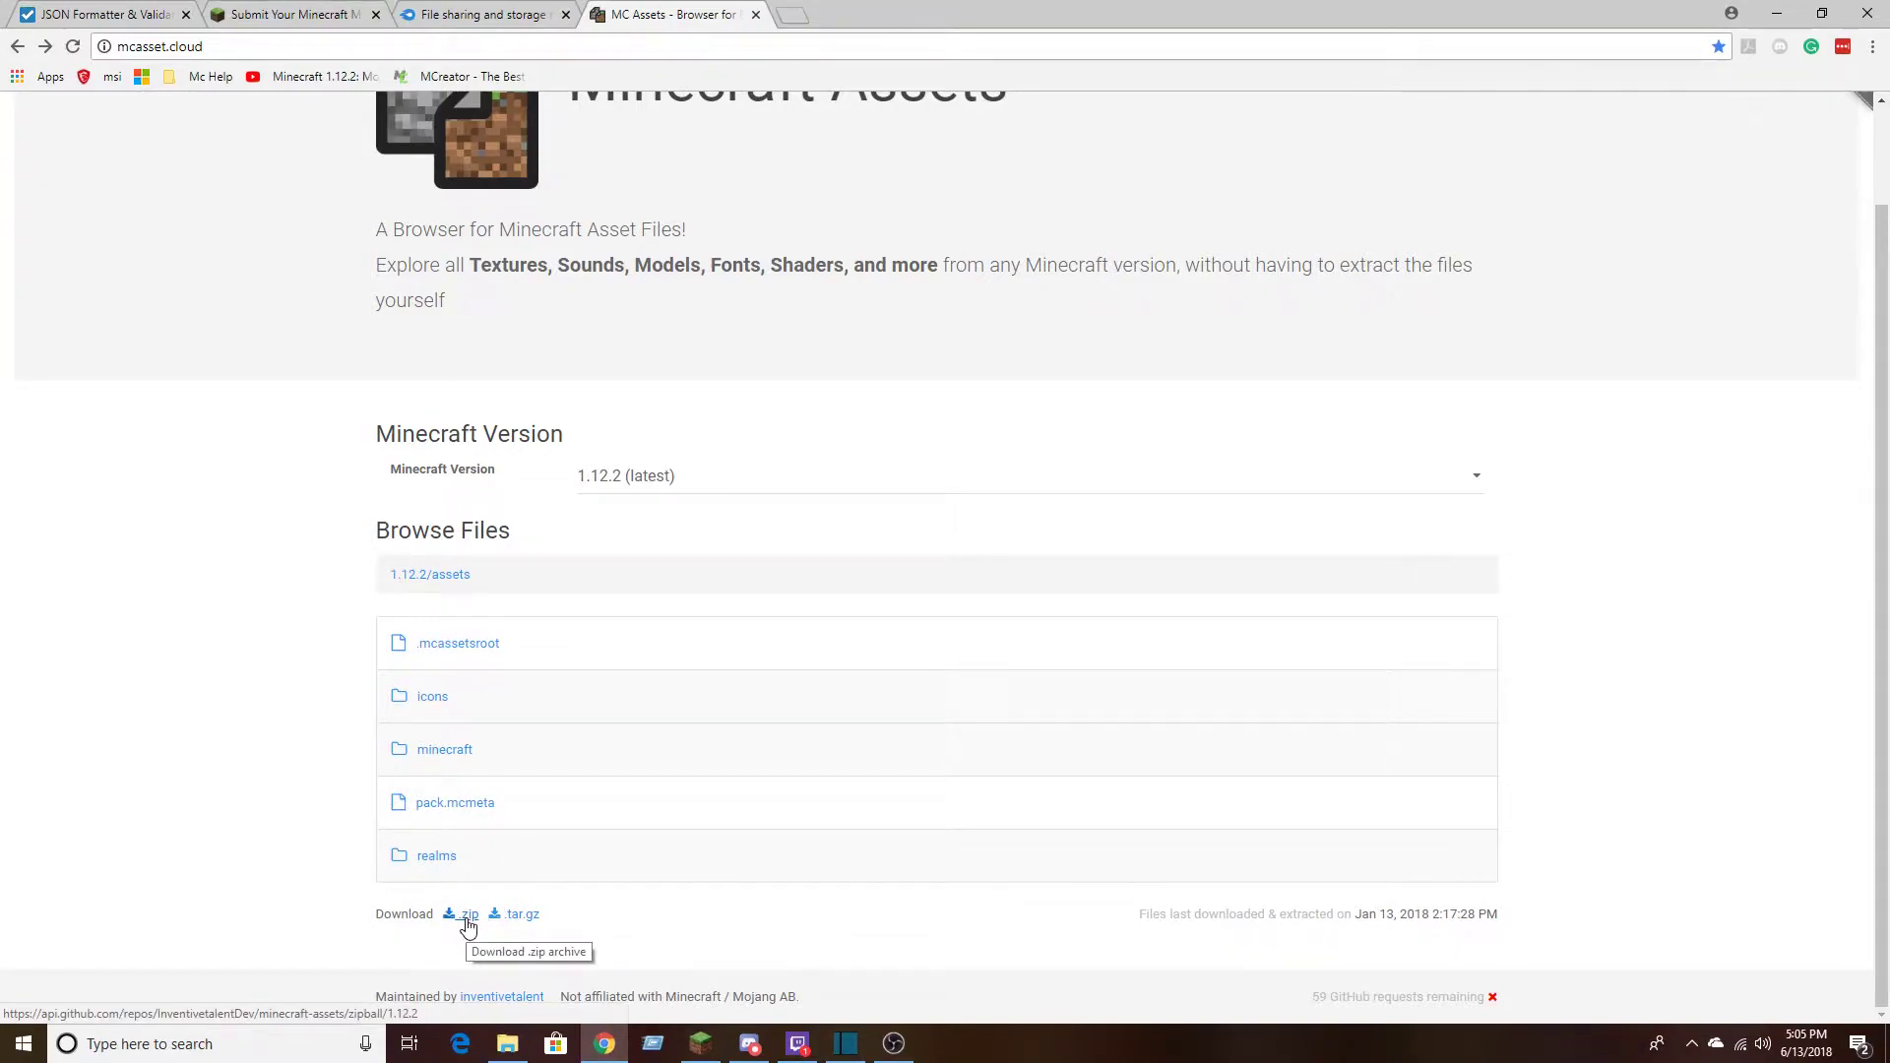
# Download the 1.12.2 assets as a .zip archive, open it in WinRAR and select its top-level folder
pyautogui.click(468, 921)
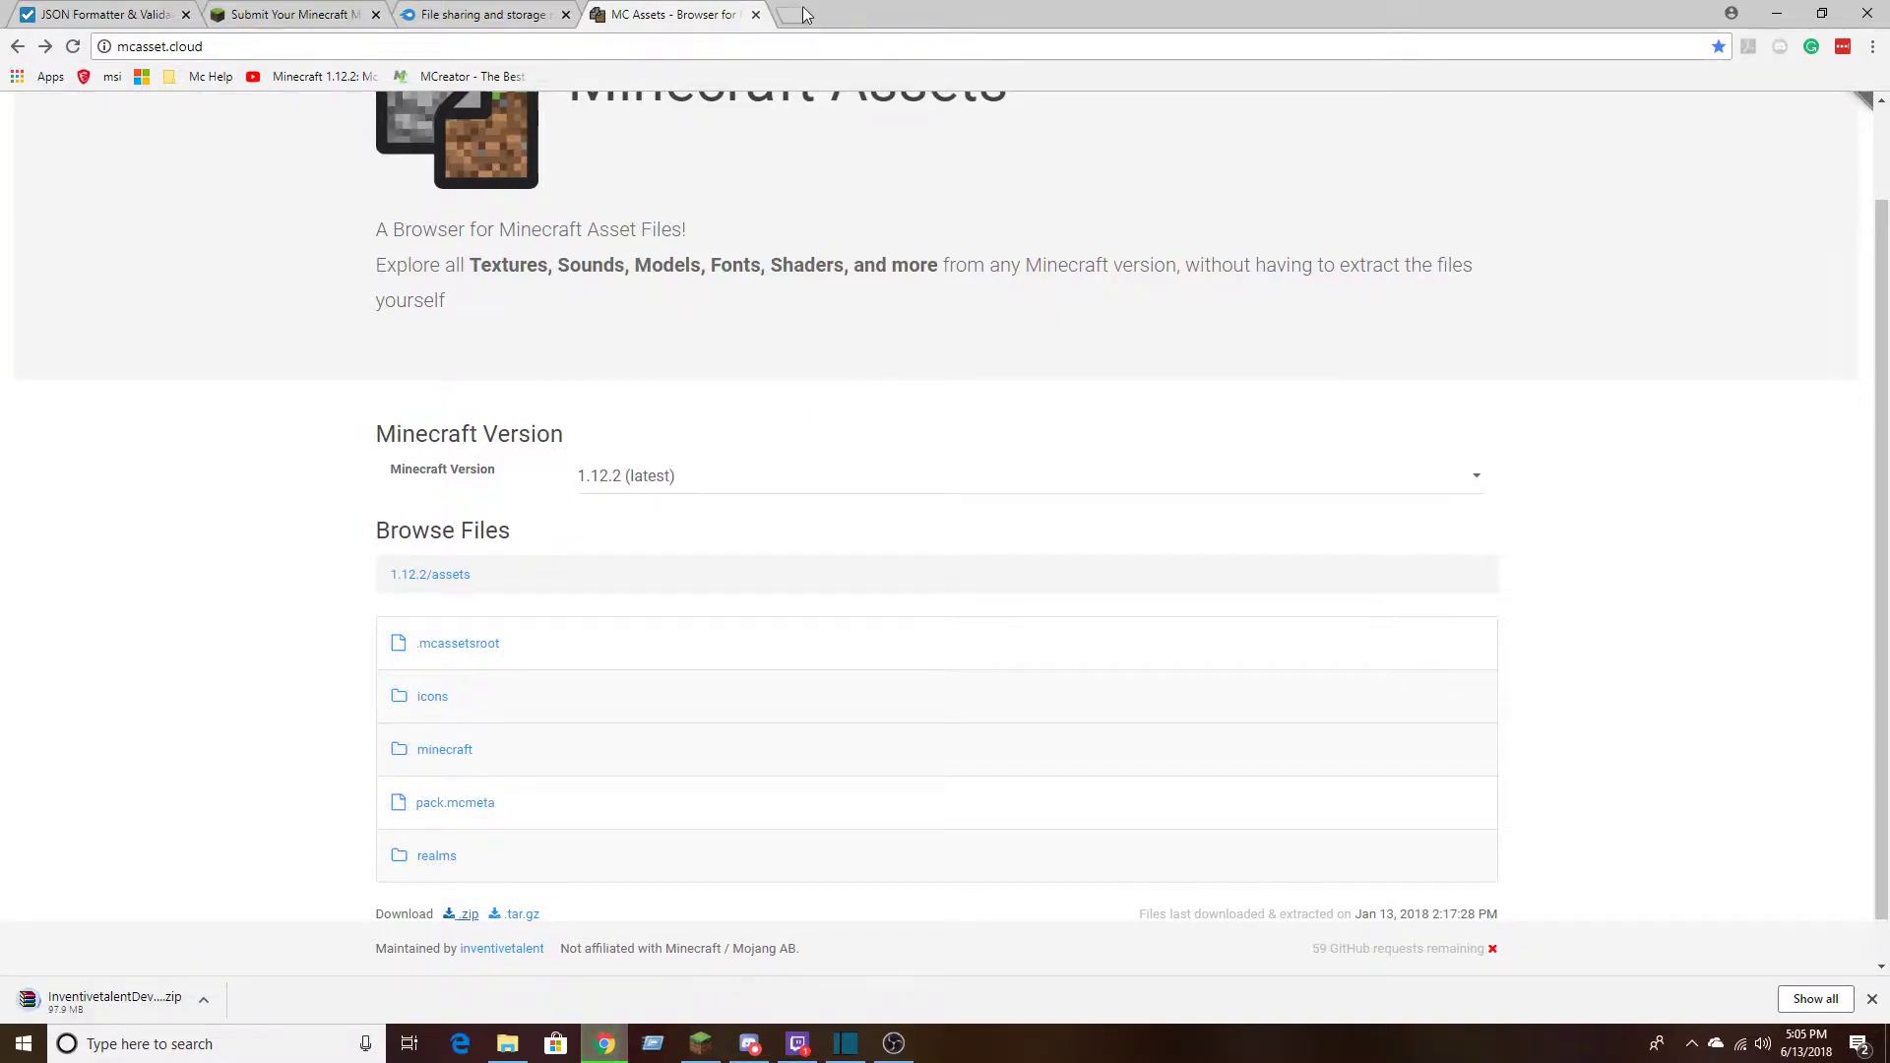
pyautogui.click(144, 991)
pyautogui.moveTo(723, 528); pyautogui.dragTo(550, 223)
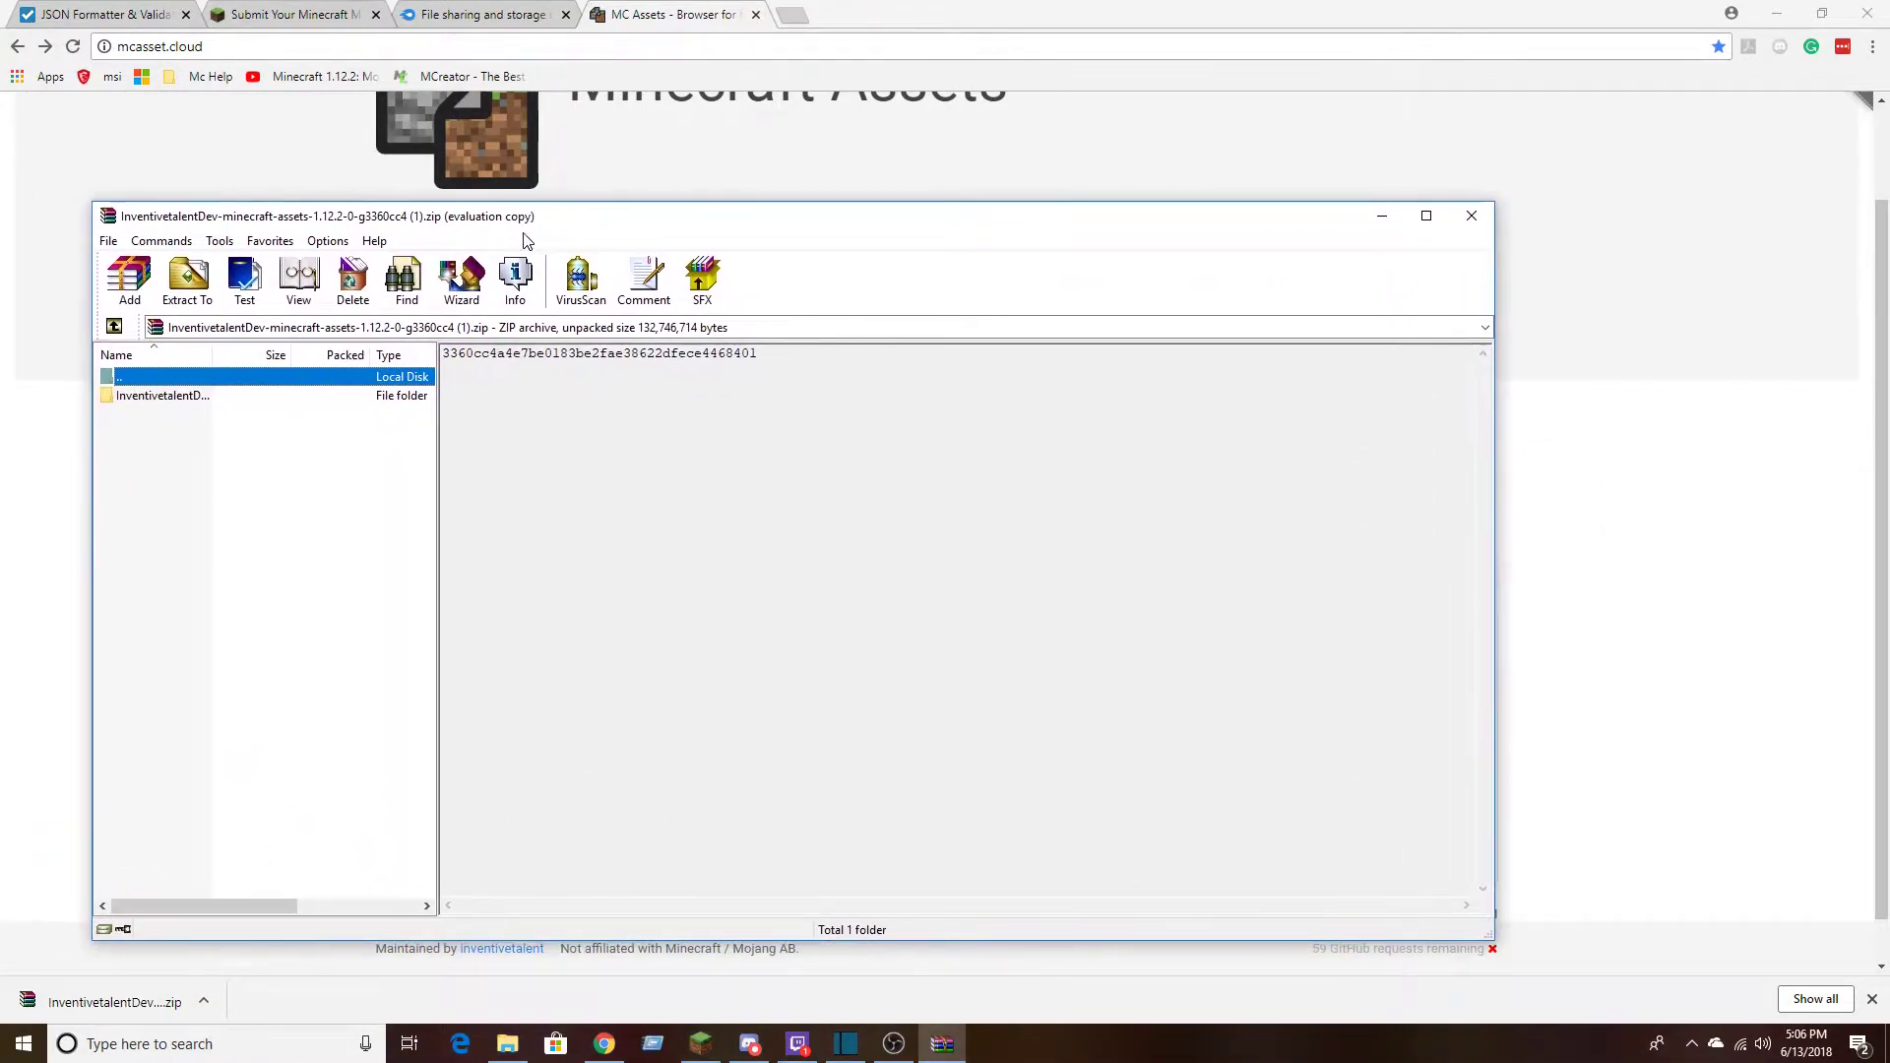
pyautogui.click(290, 399)
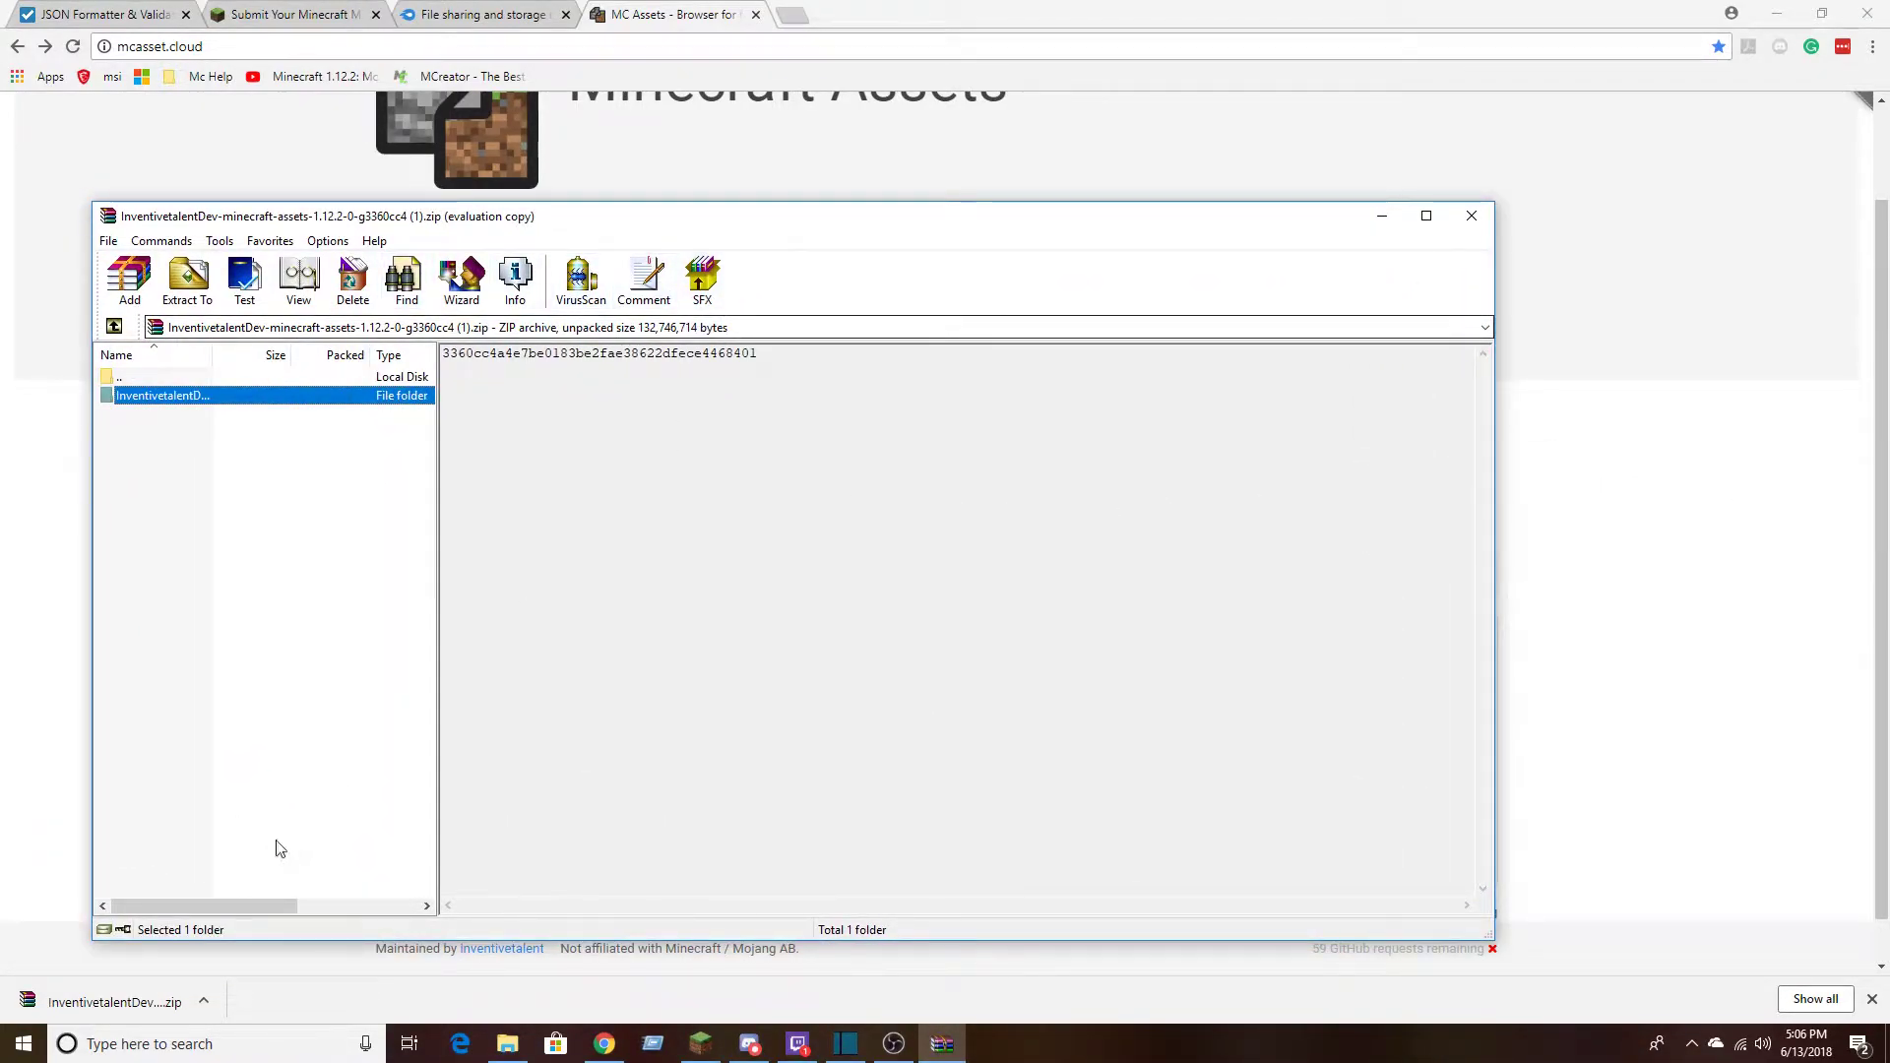
# Search the web for "winrar" in a new tab and look over the RarLab download page
pyautogui.click(794, 20)
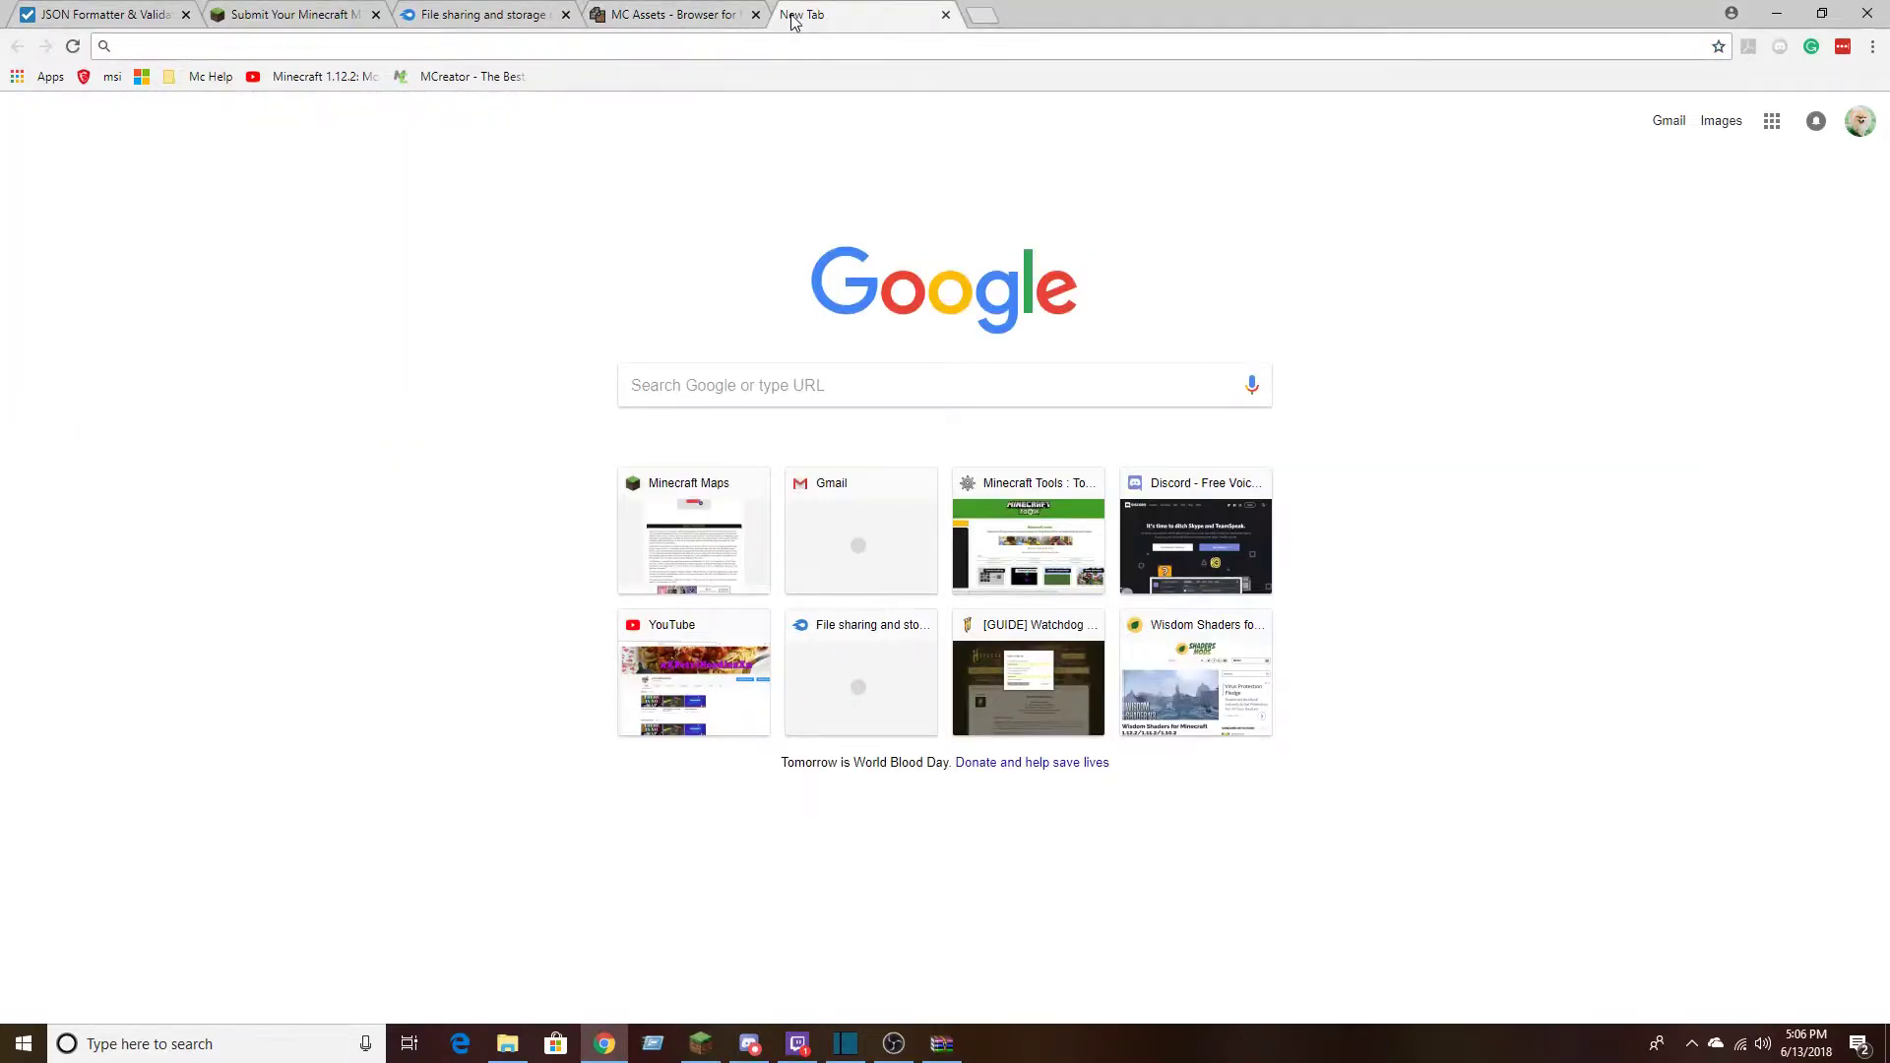
pyautogui.write('winrar')
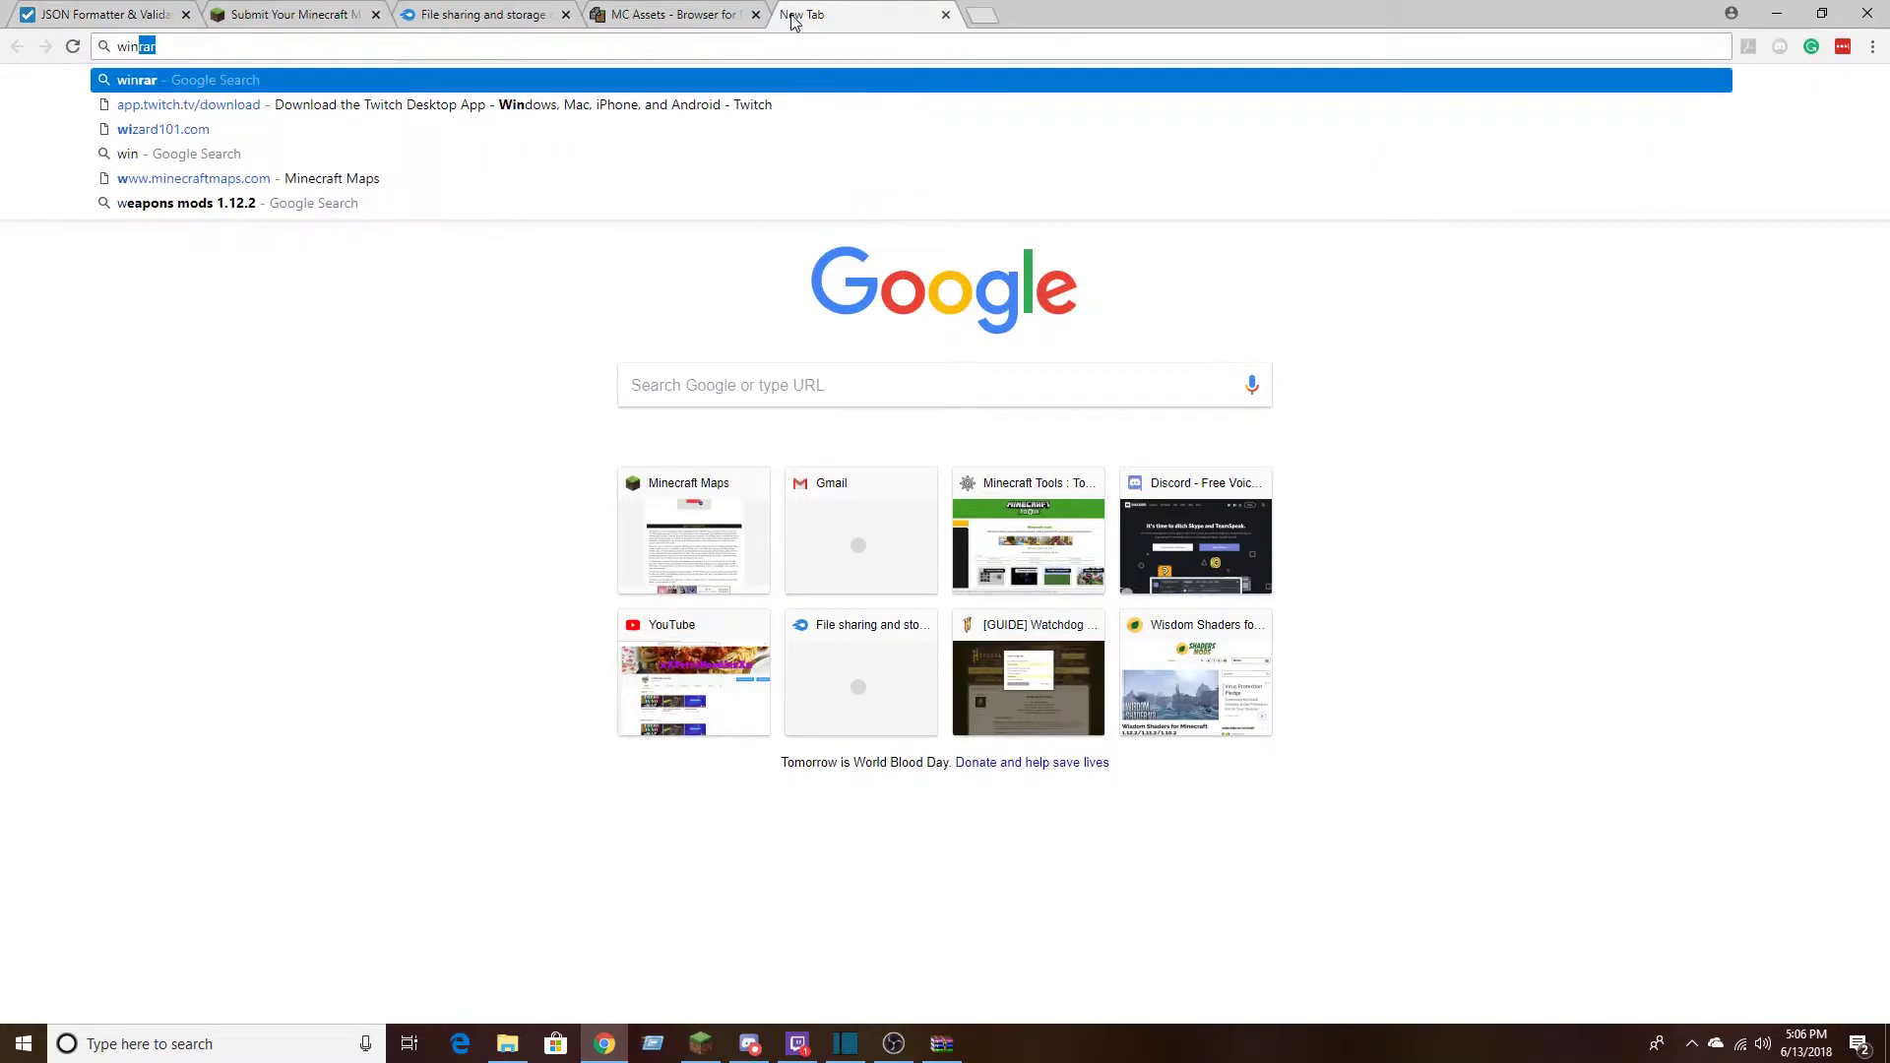
pyautogui.press('Return')
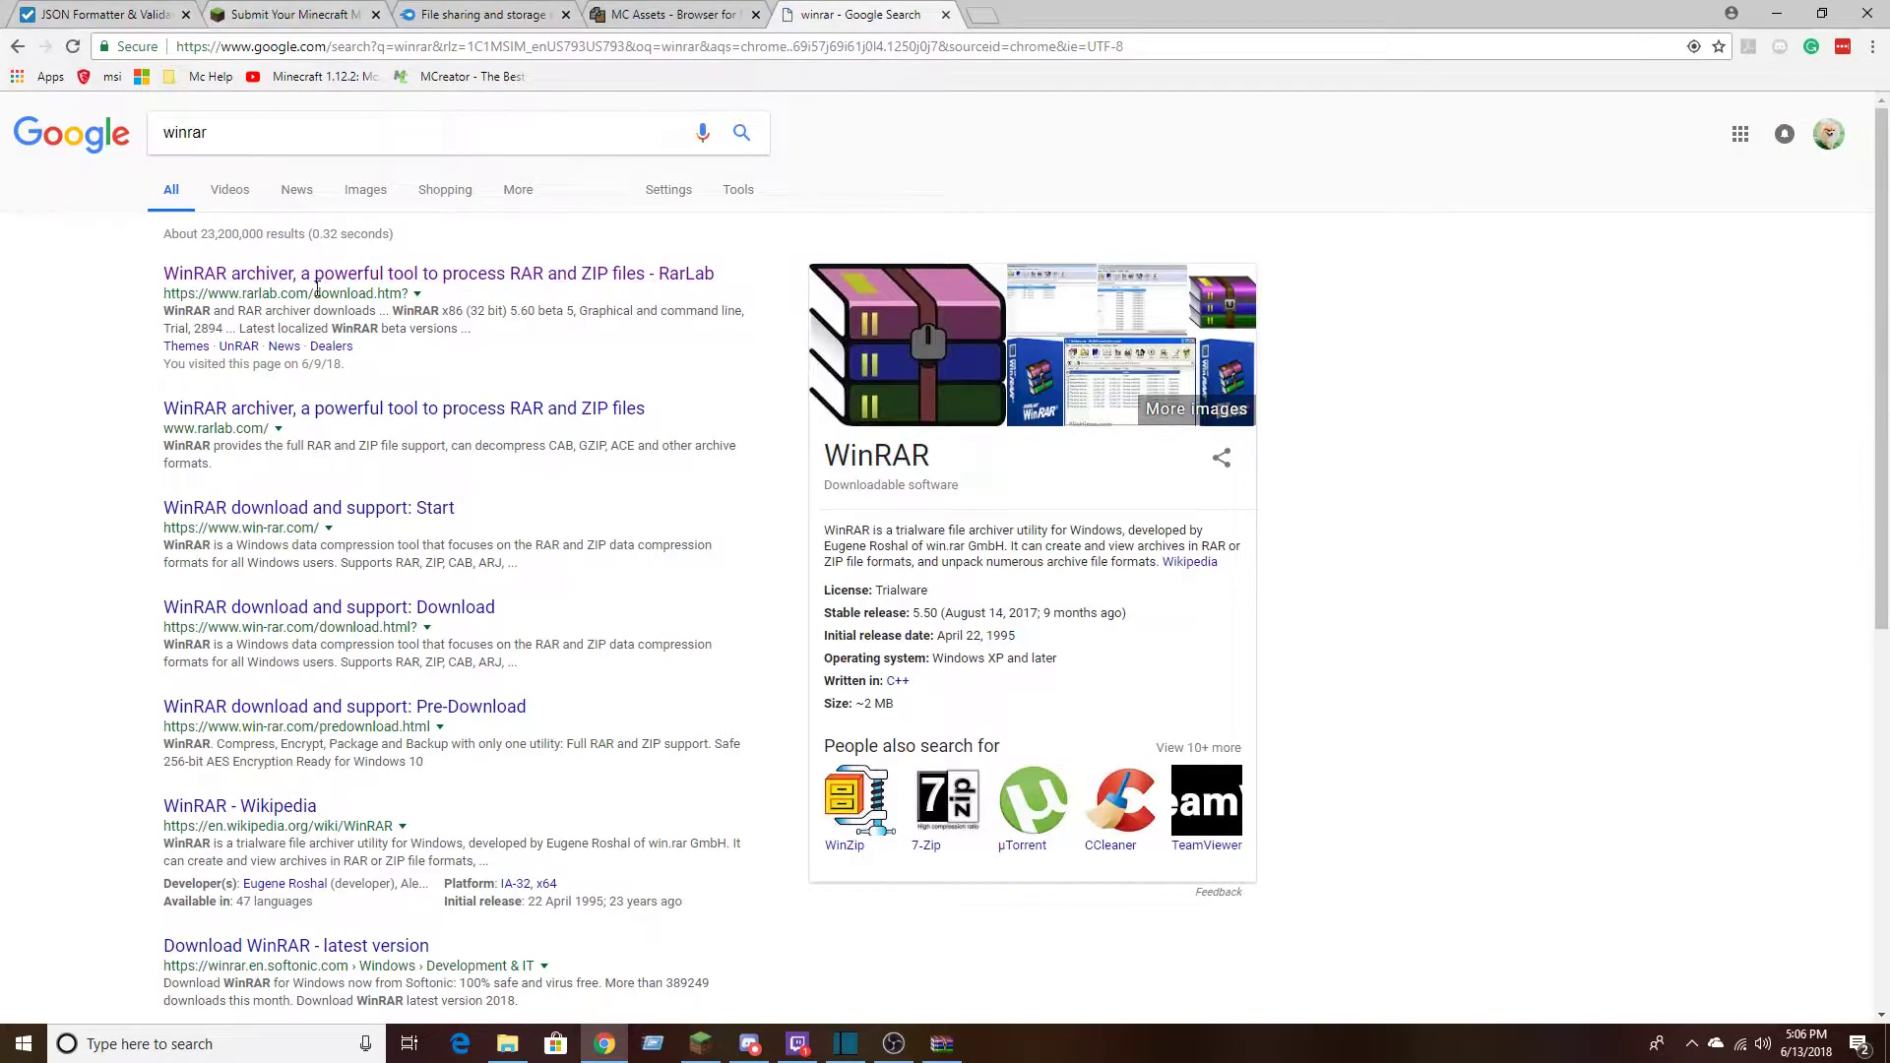
pyautogui.click(330, 285)
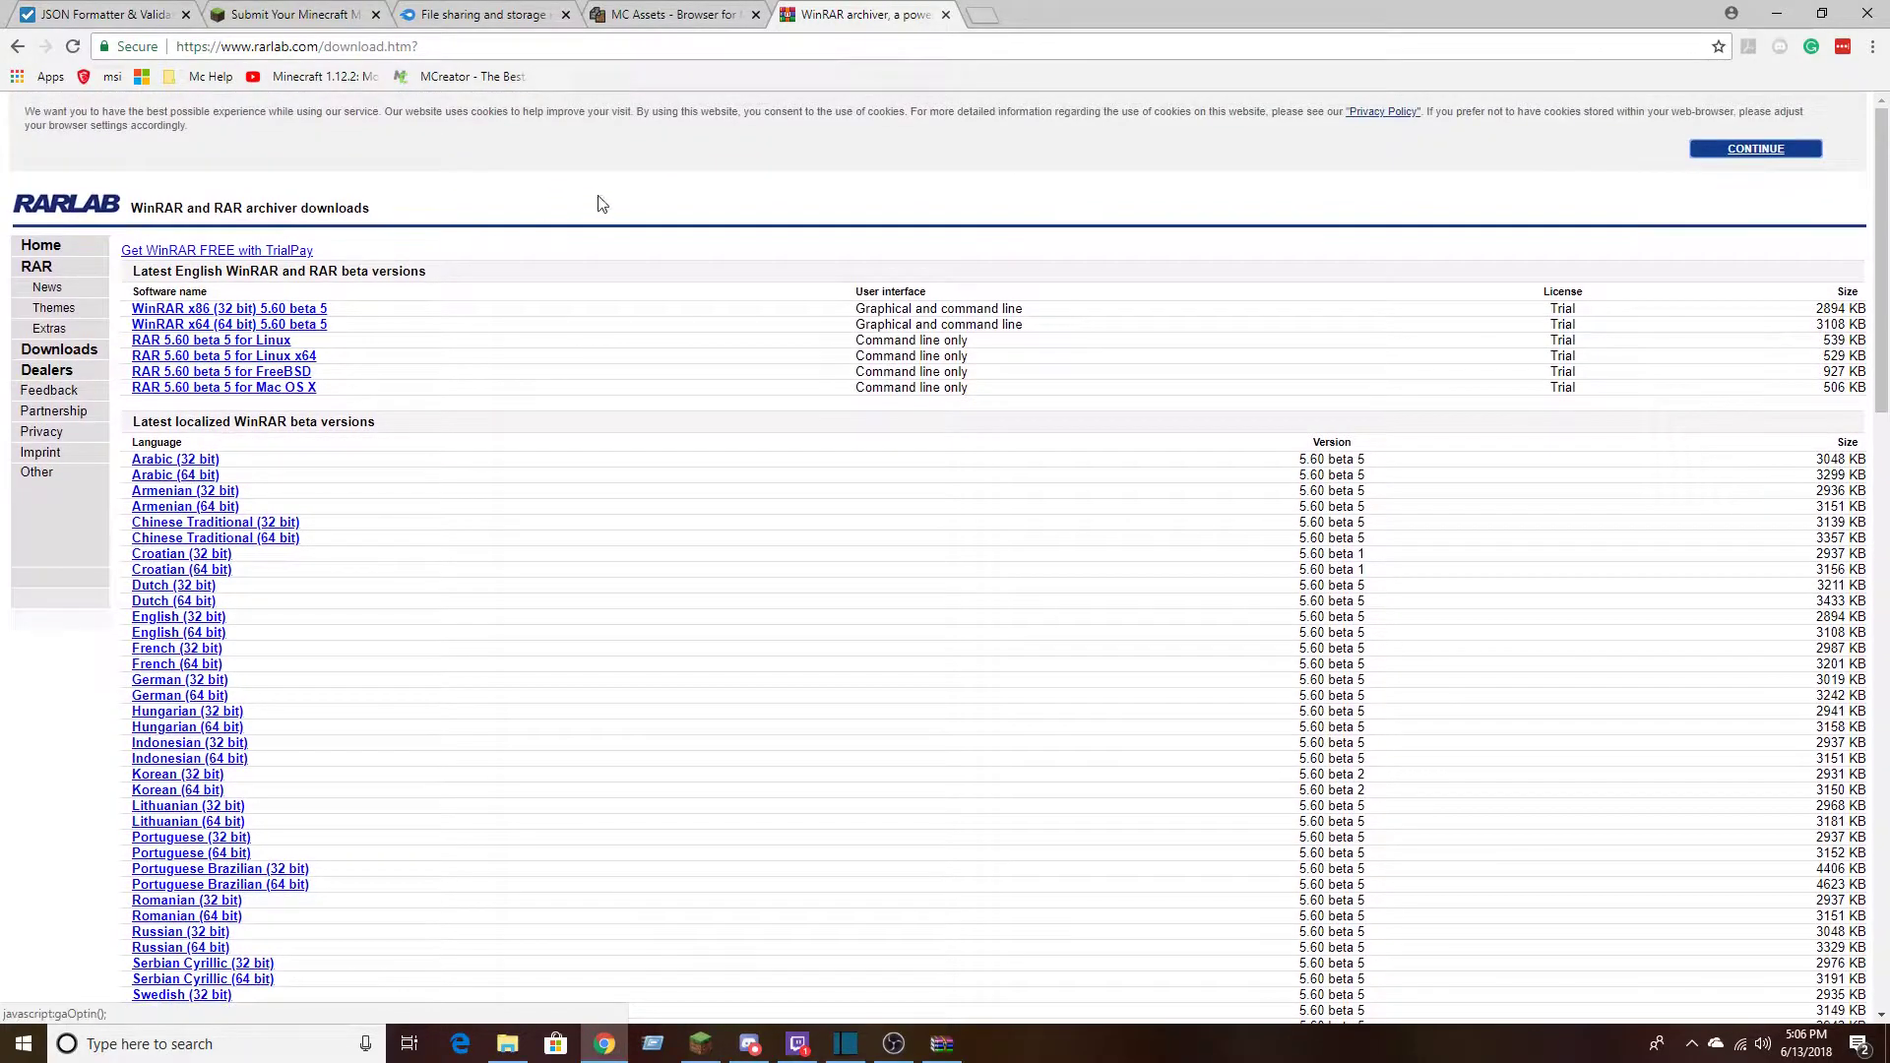
pyautogui.scroll(-15, 886, 344)
pyautogui.scroll(20, 439, 618)
# View the Chunk_Loader_v1.0 archive from the Downloads folder in WinRAR, and close it along with File Explorer and the RarLab page
pyautogui.click(508, 1044)
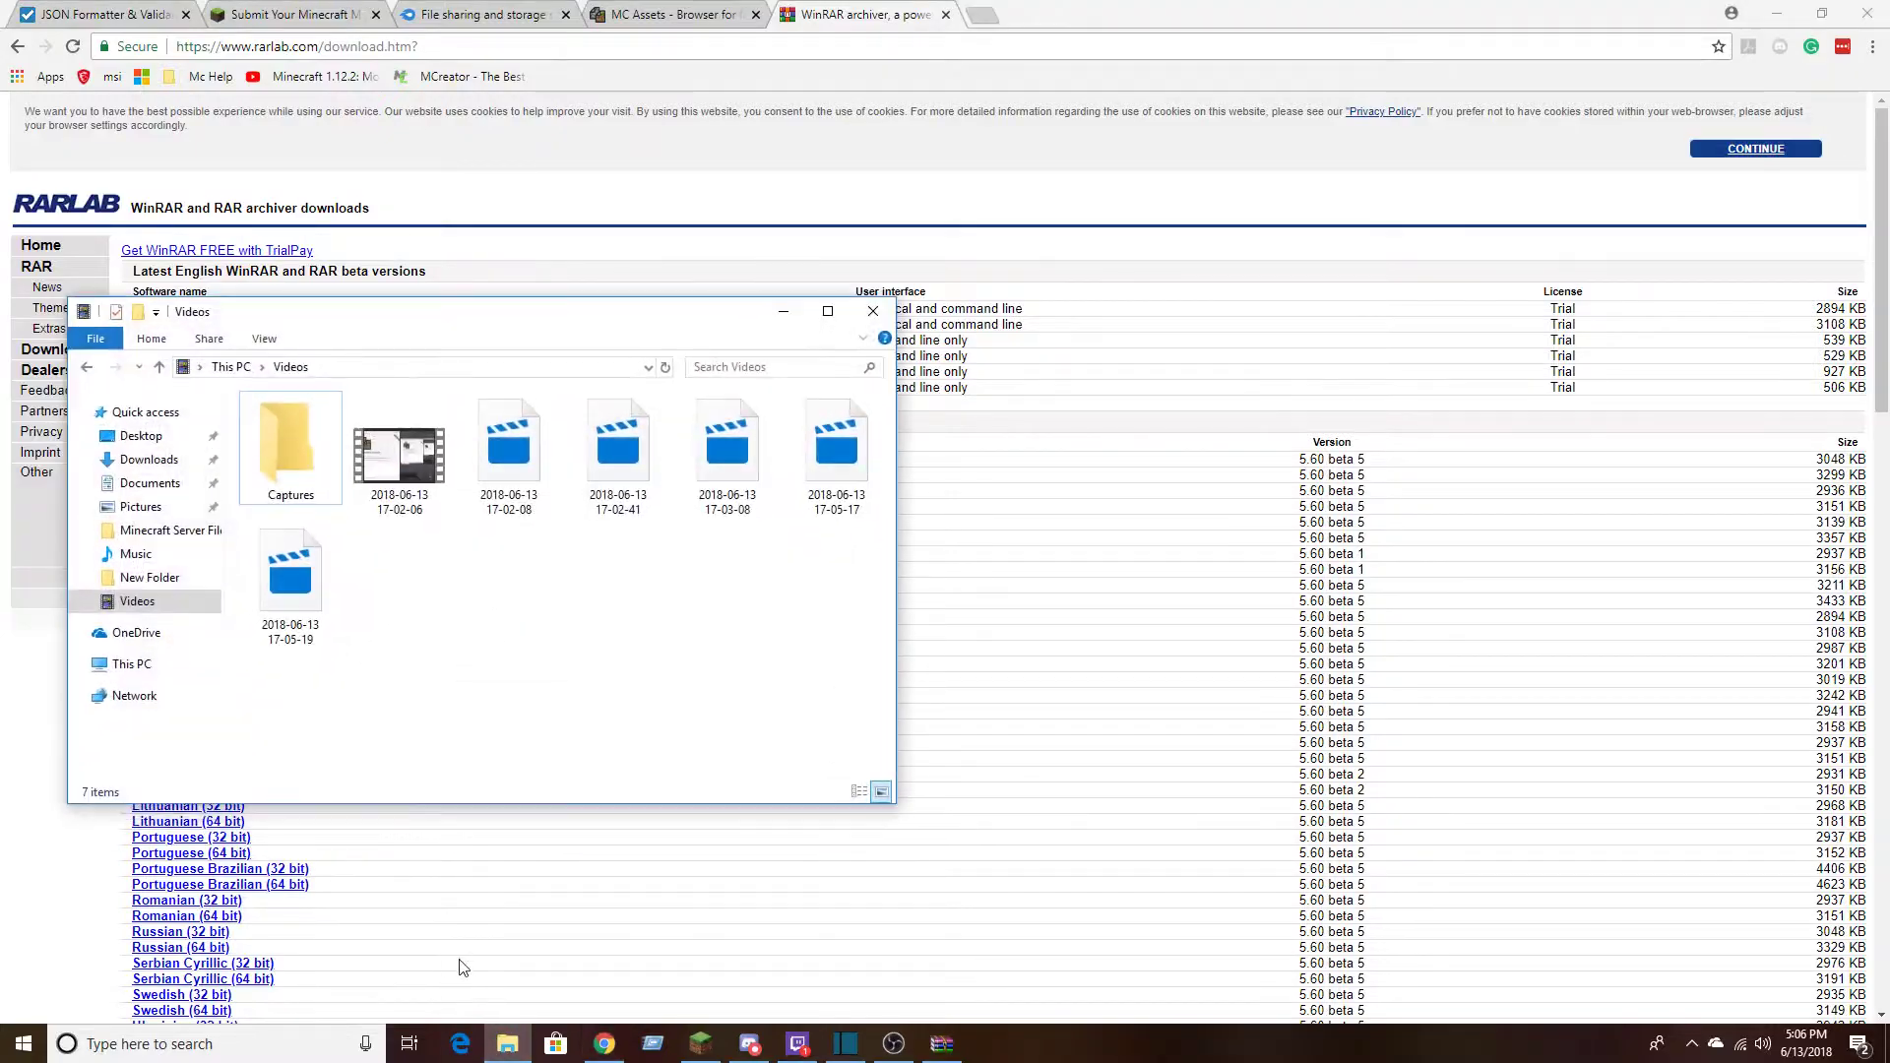
pyautogui.click(139, 437)
pyautogui.click(137, 460)
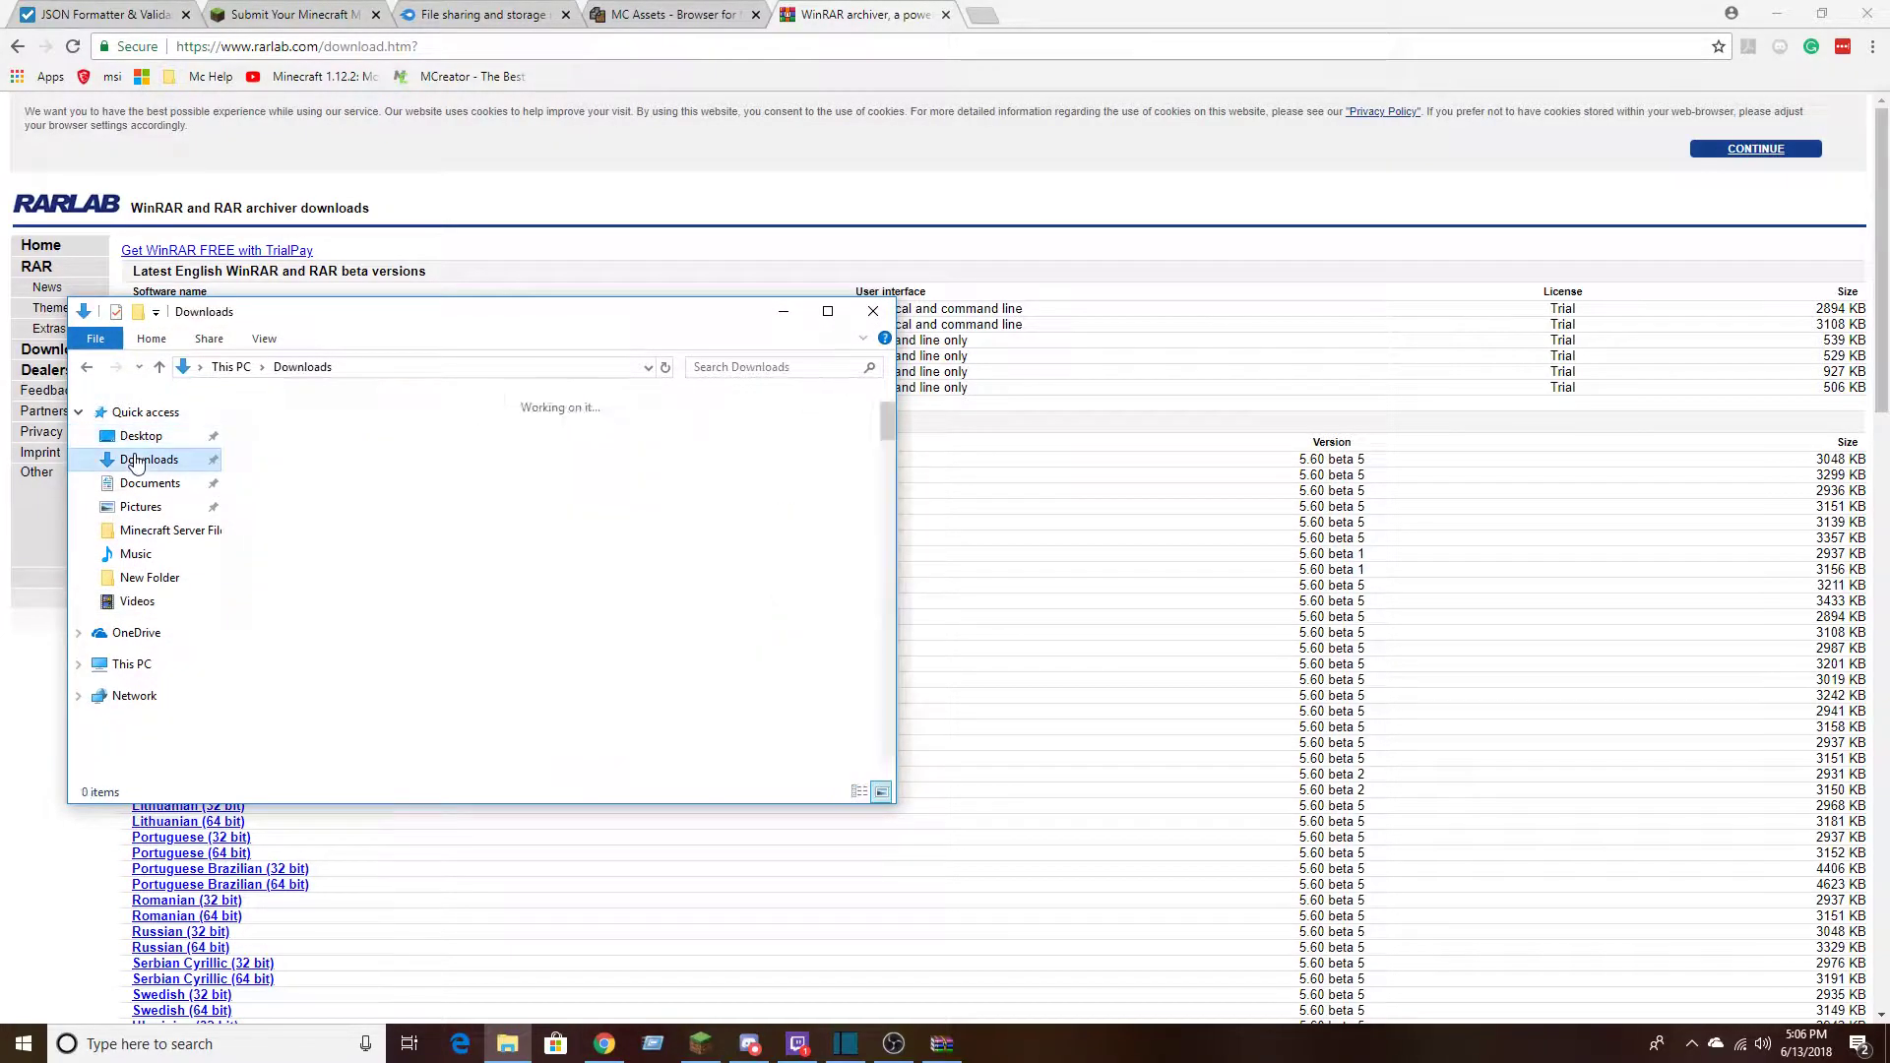
pyautogui.scroll(-5, 611, 497)
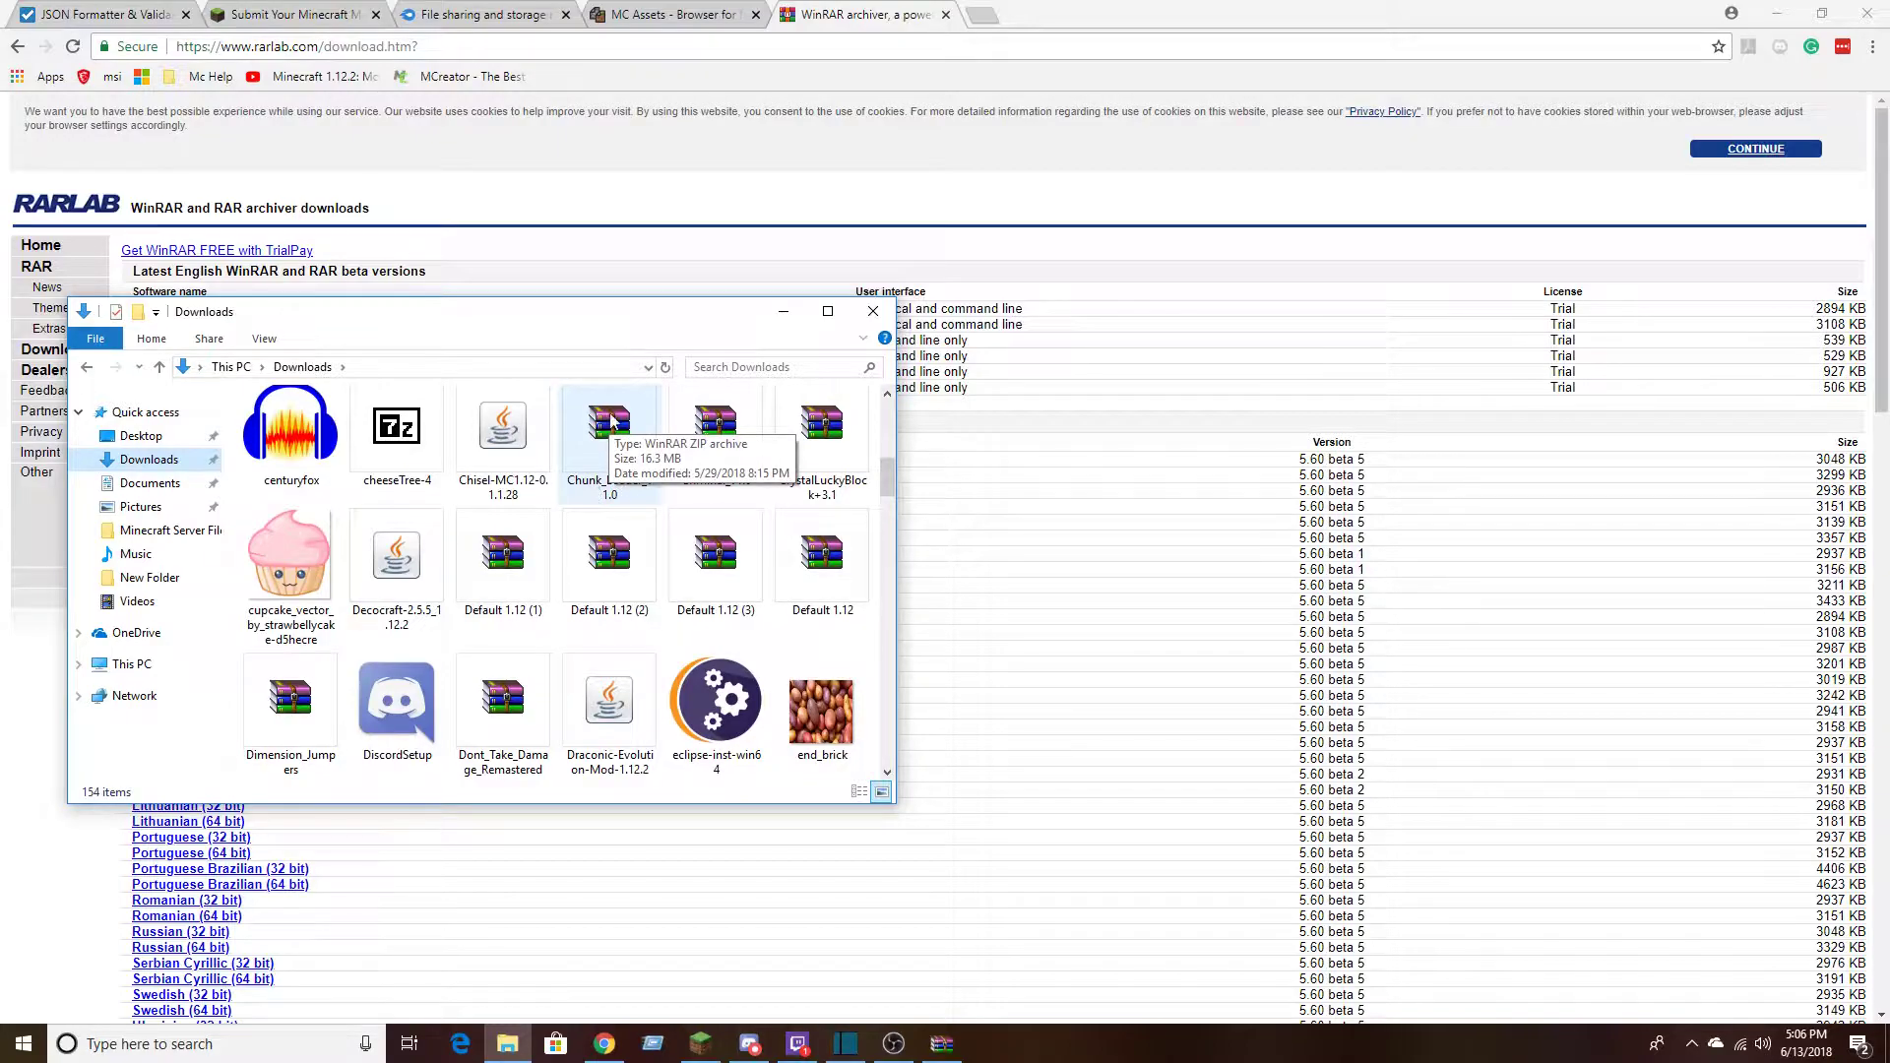
pyautogui.doubleClick(595, 471)
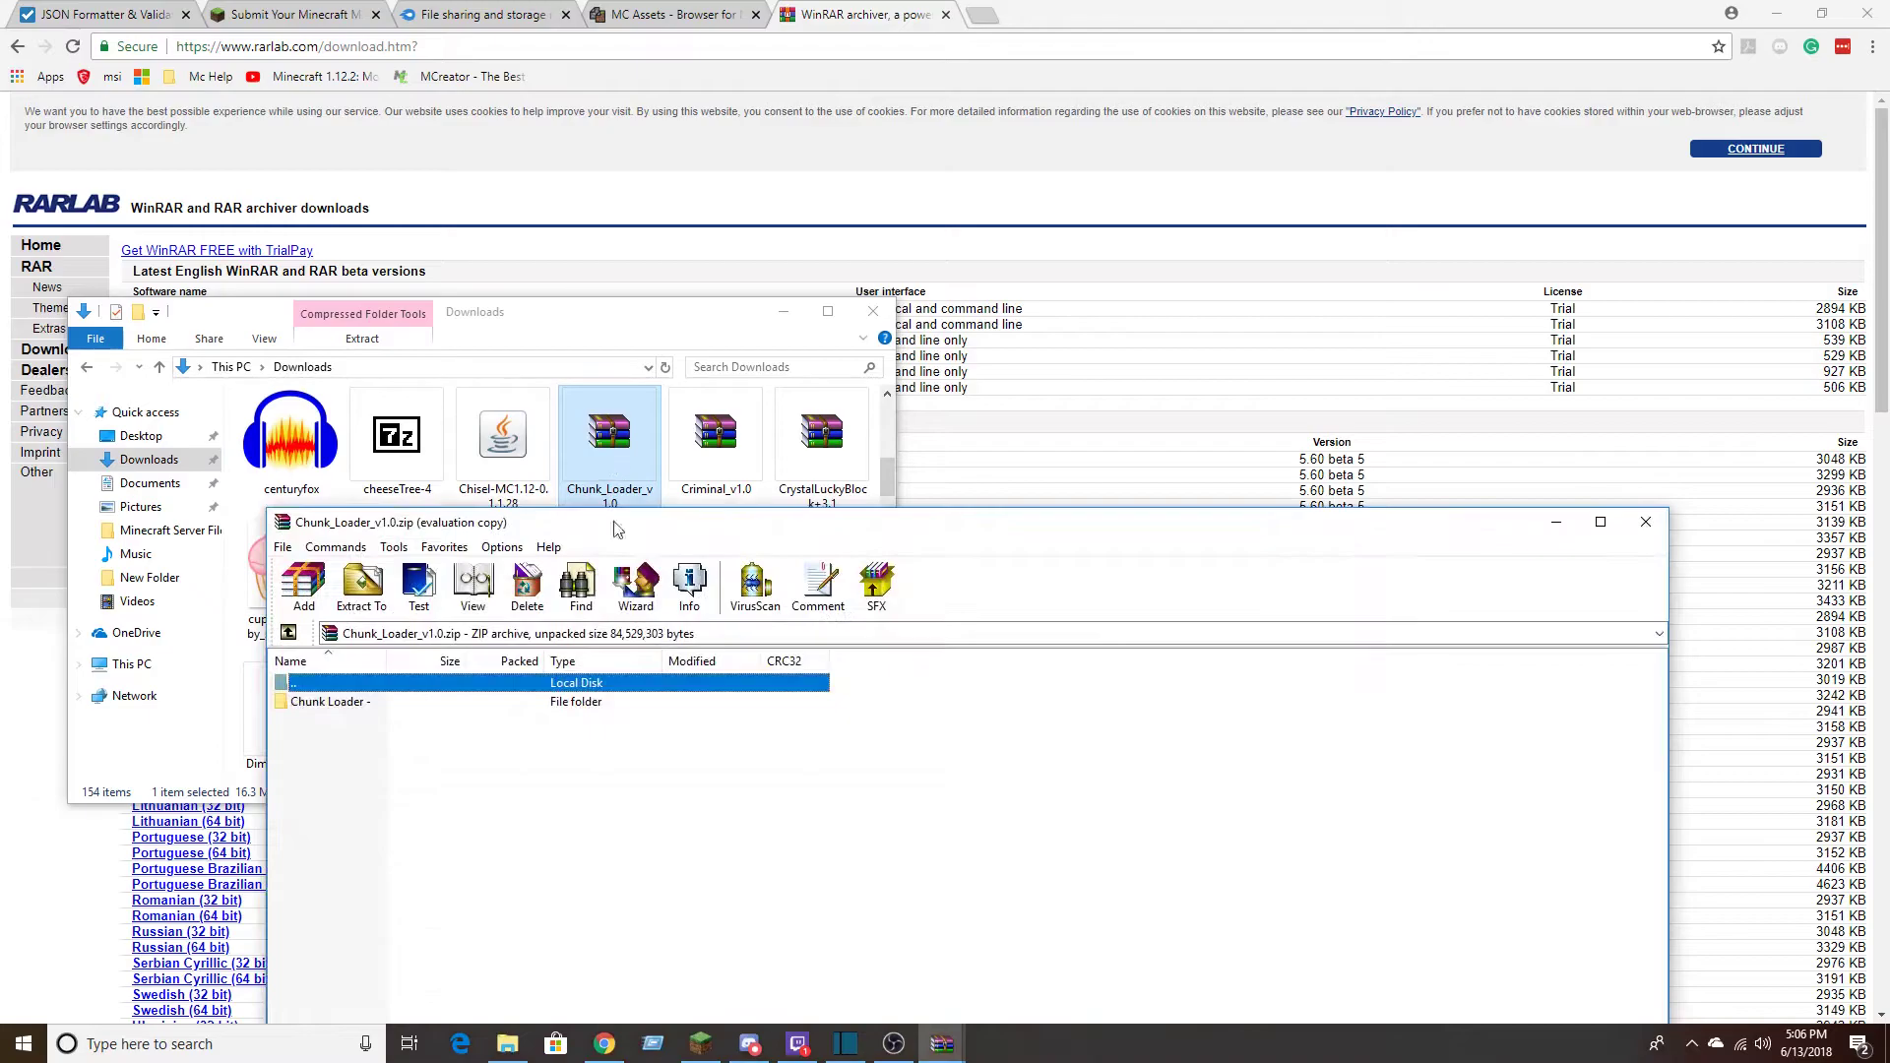
pyautogui.moveTo(589, 538); pyautogui.dragTo(442, 195)
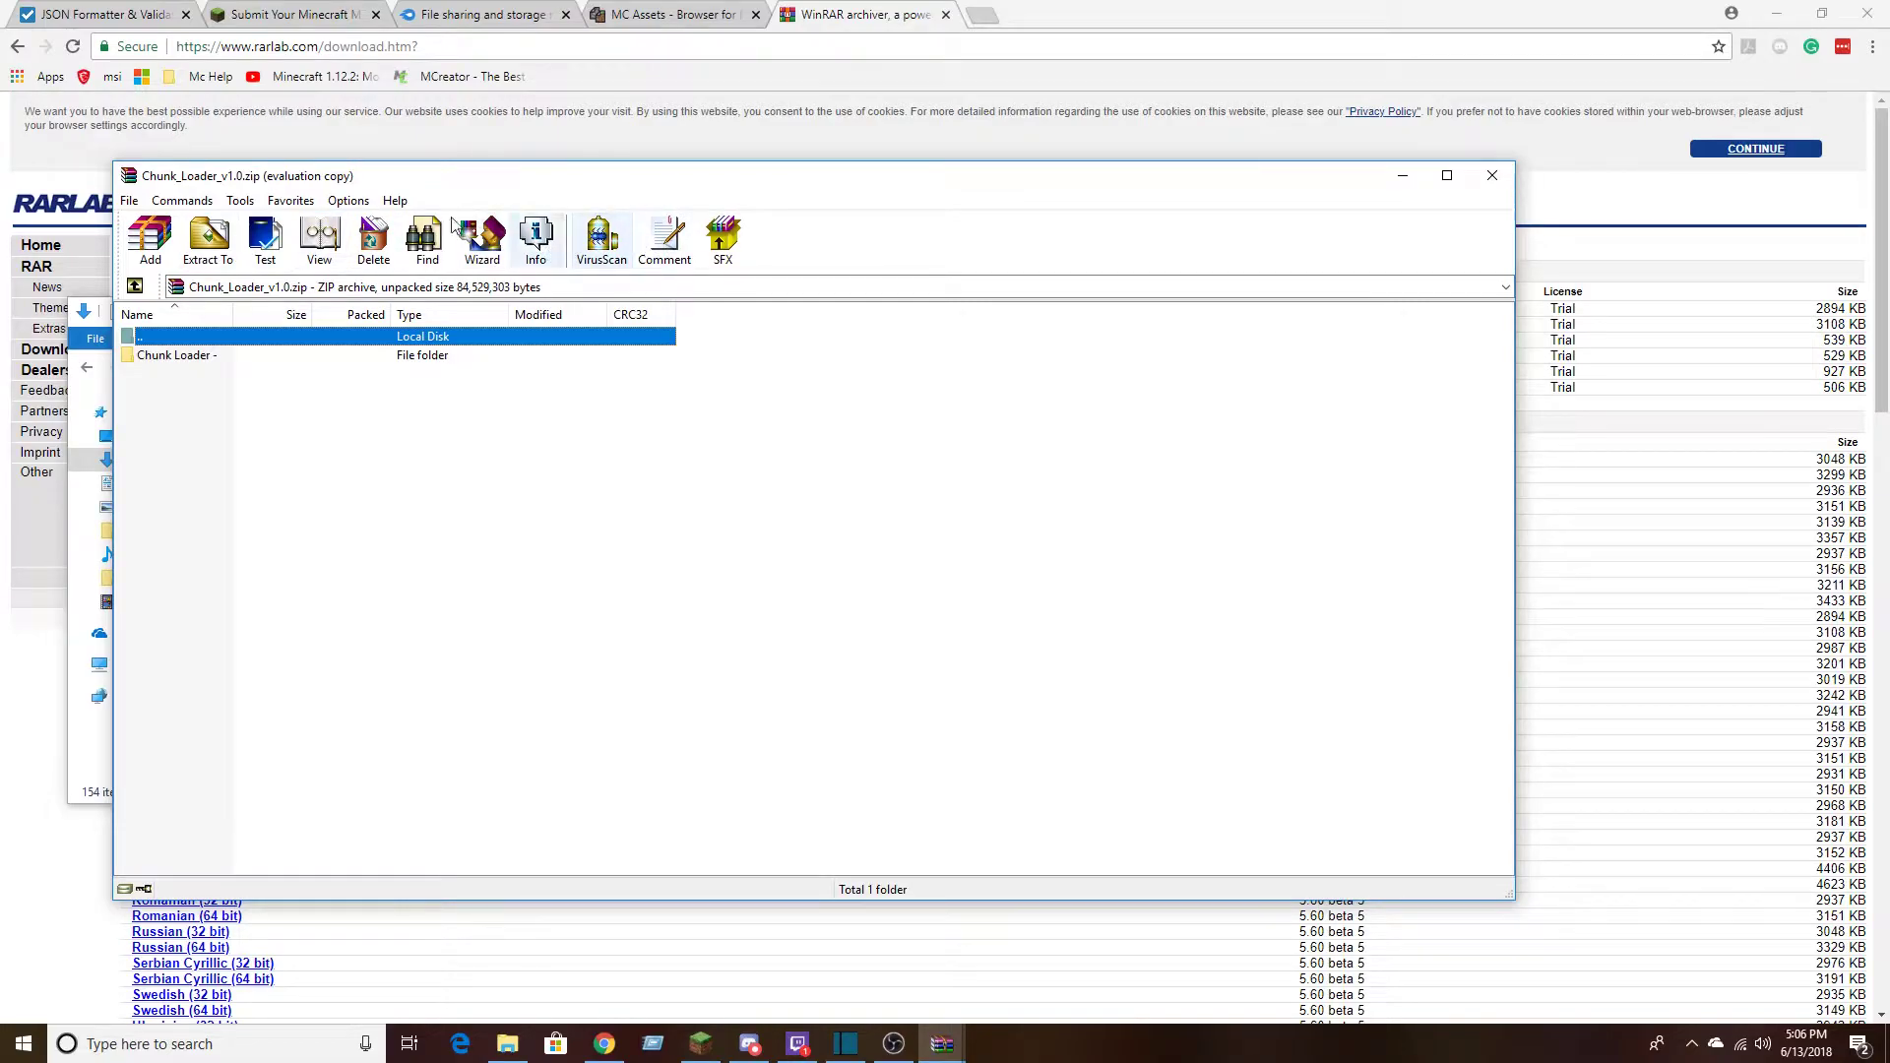
pyautogui.click(1497, 177)
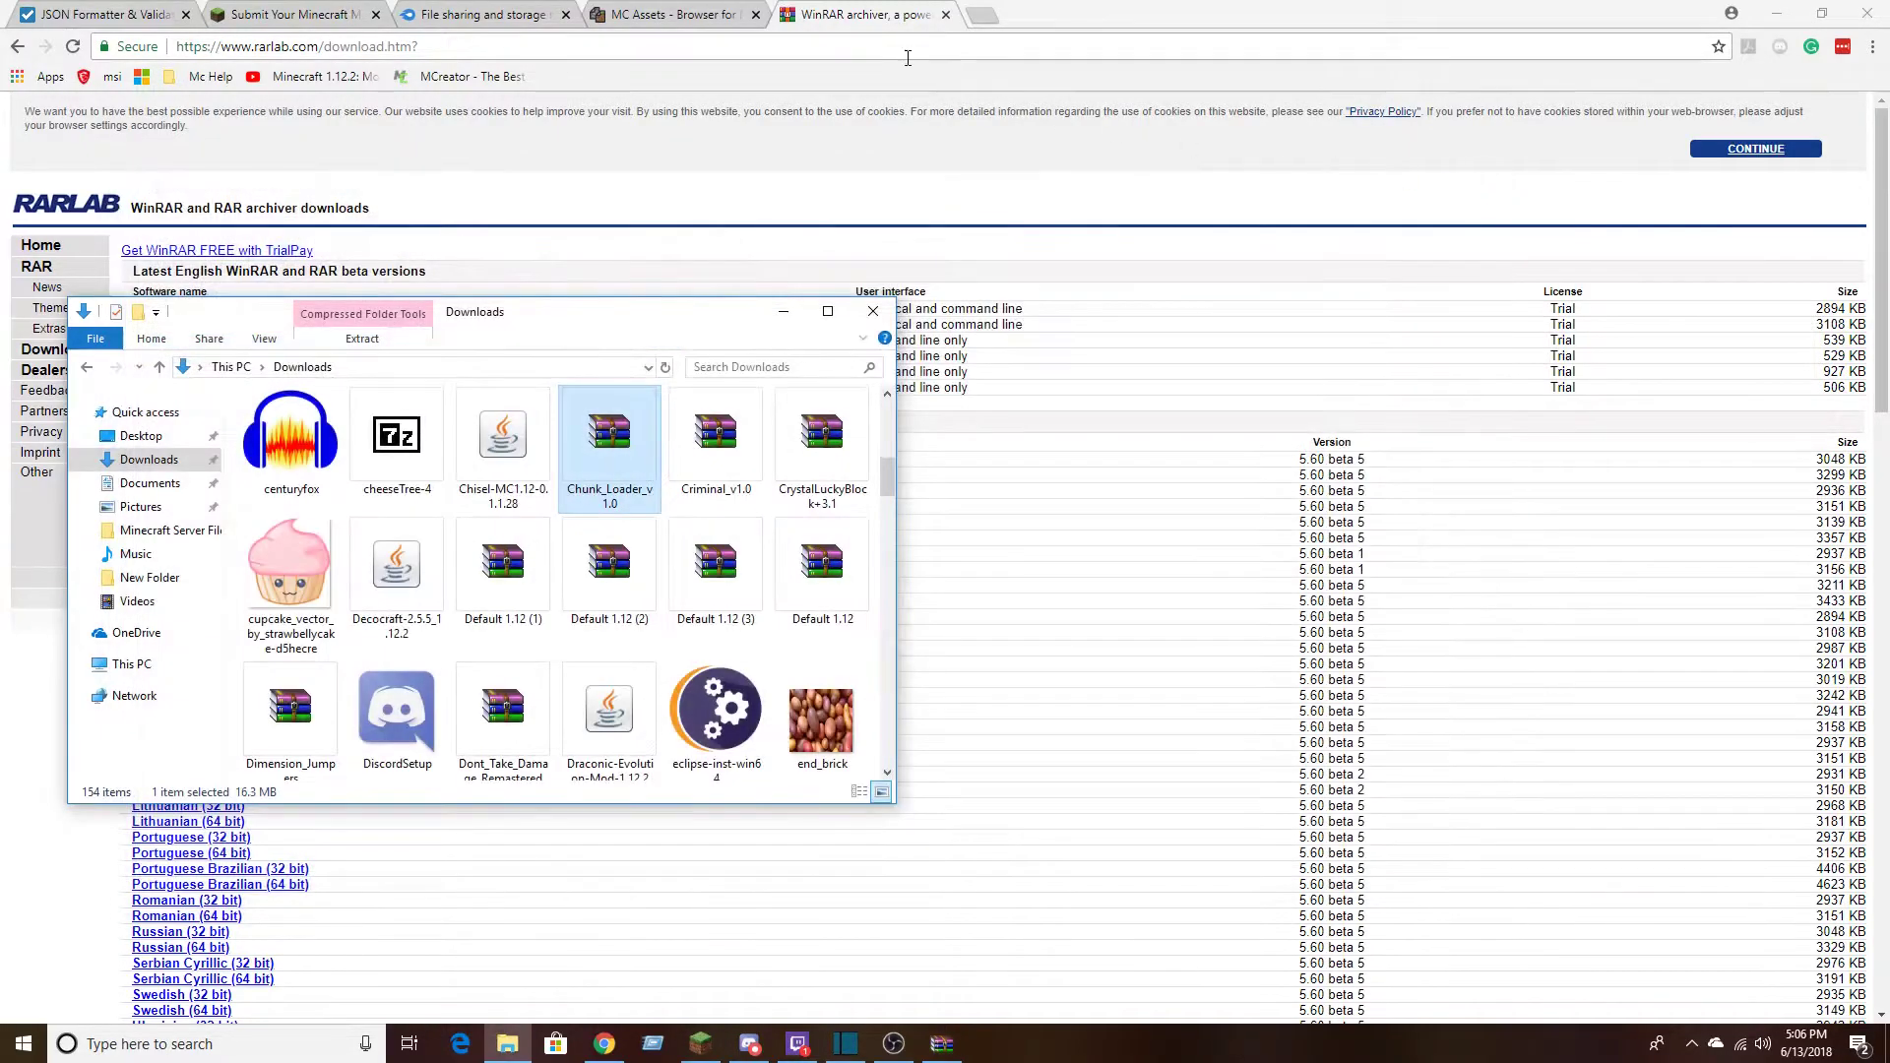
pyautogui.click(870, 313)
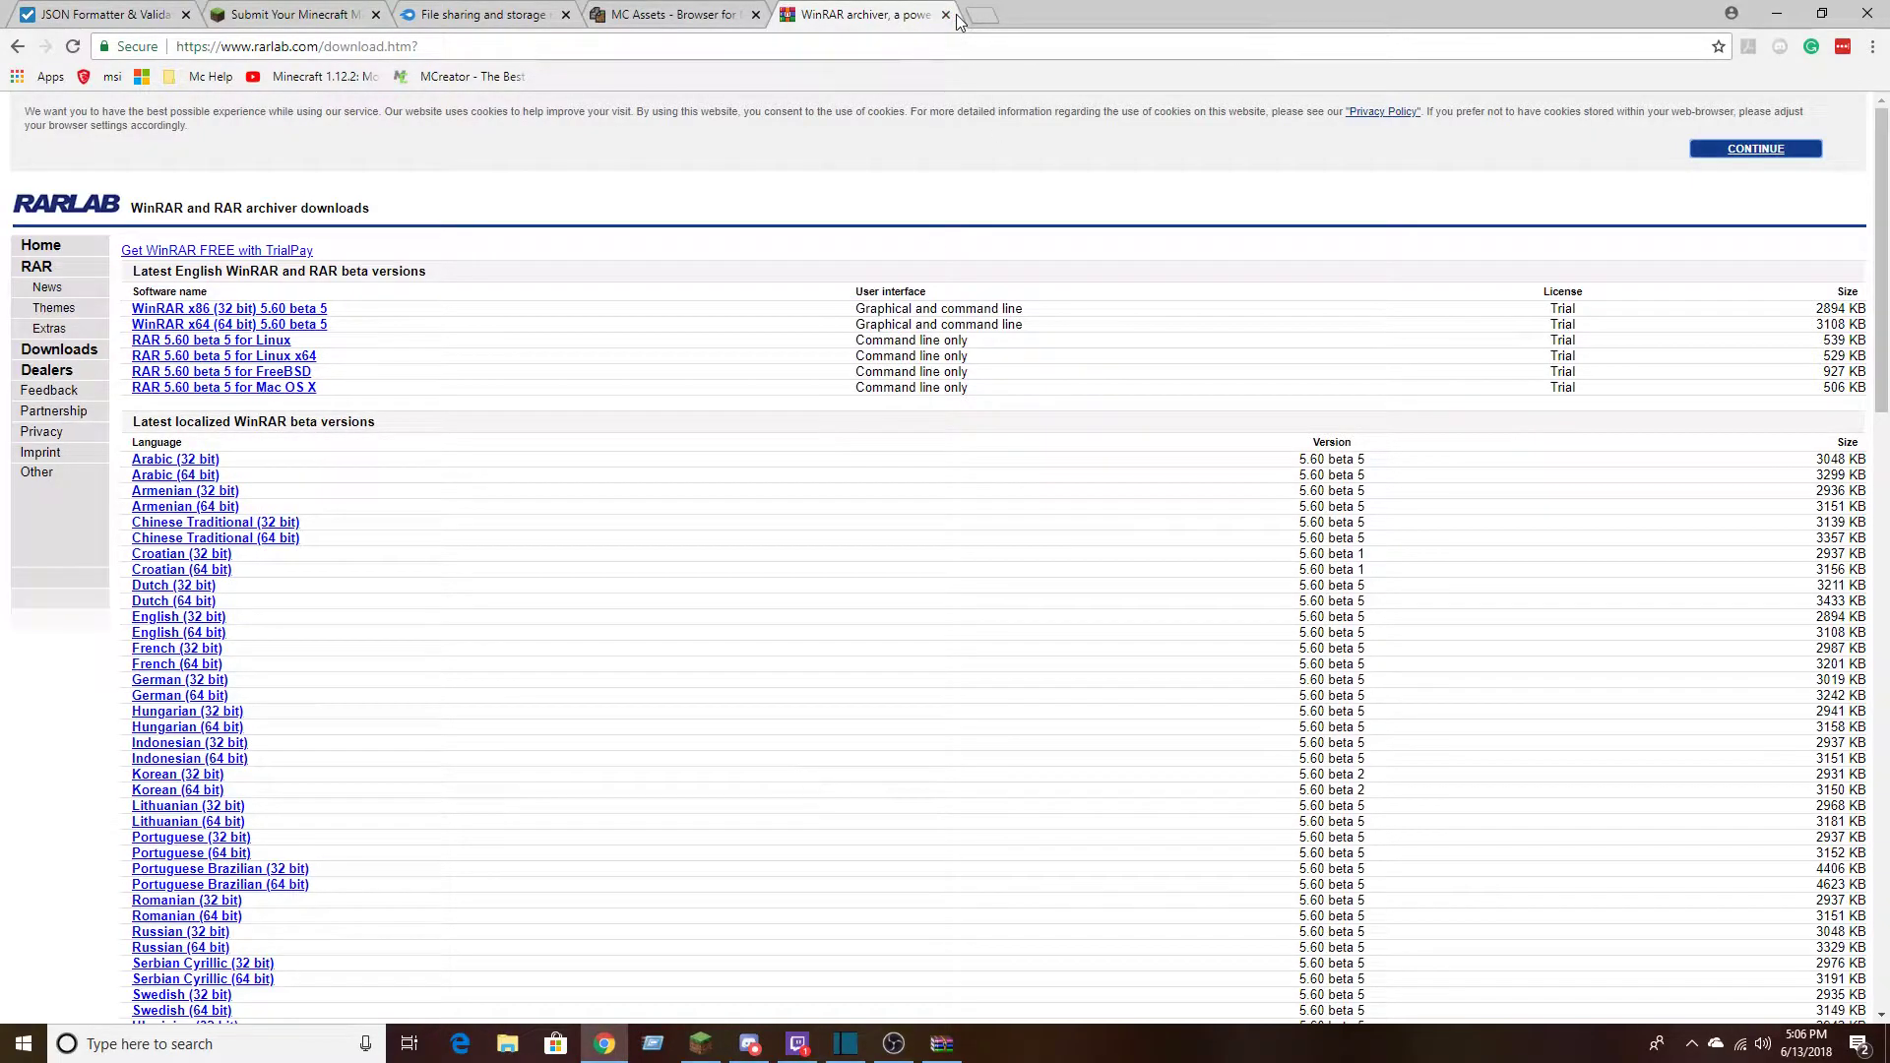
pyautogui.click(944, 14)
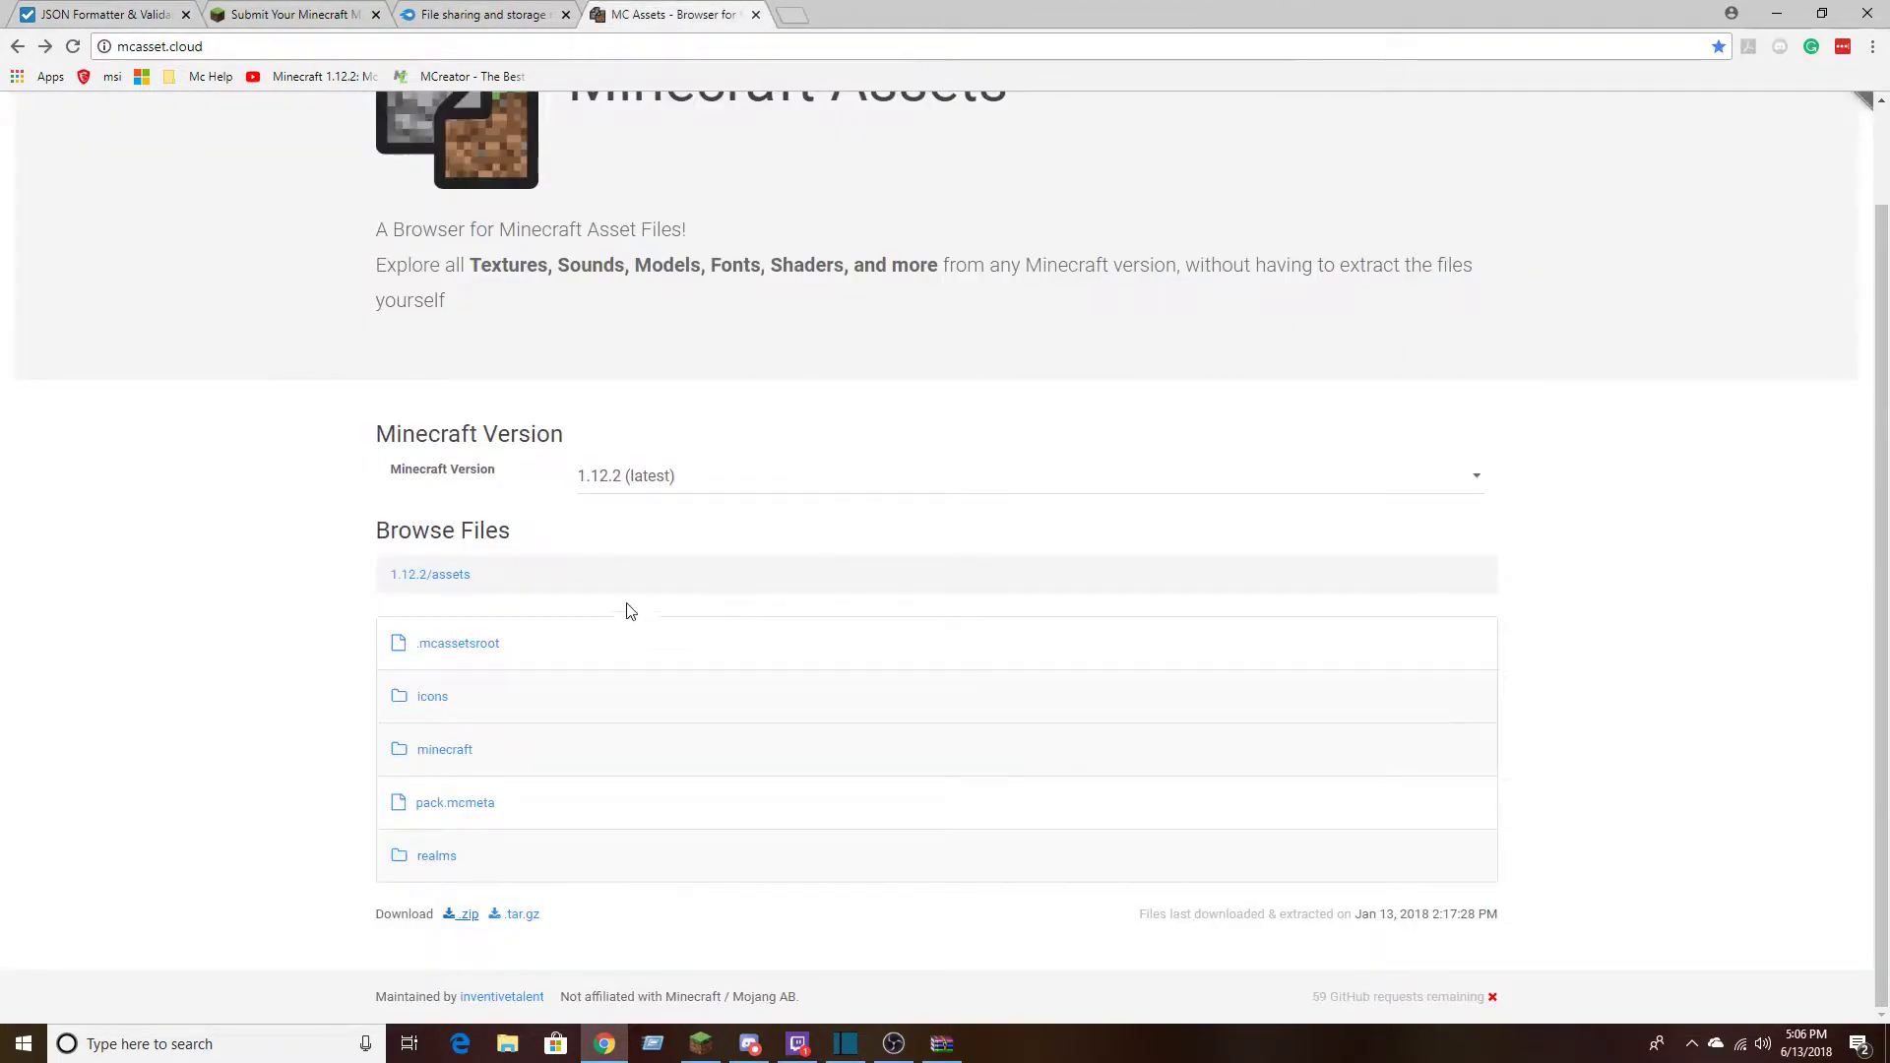
pyautogui.click(508, 1045)
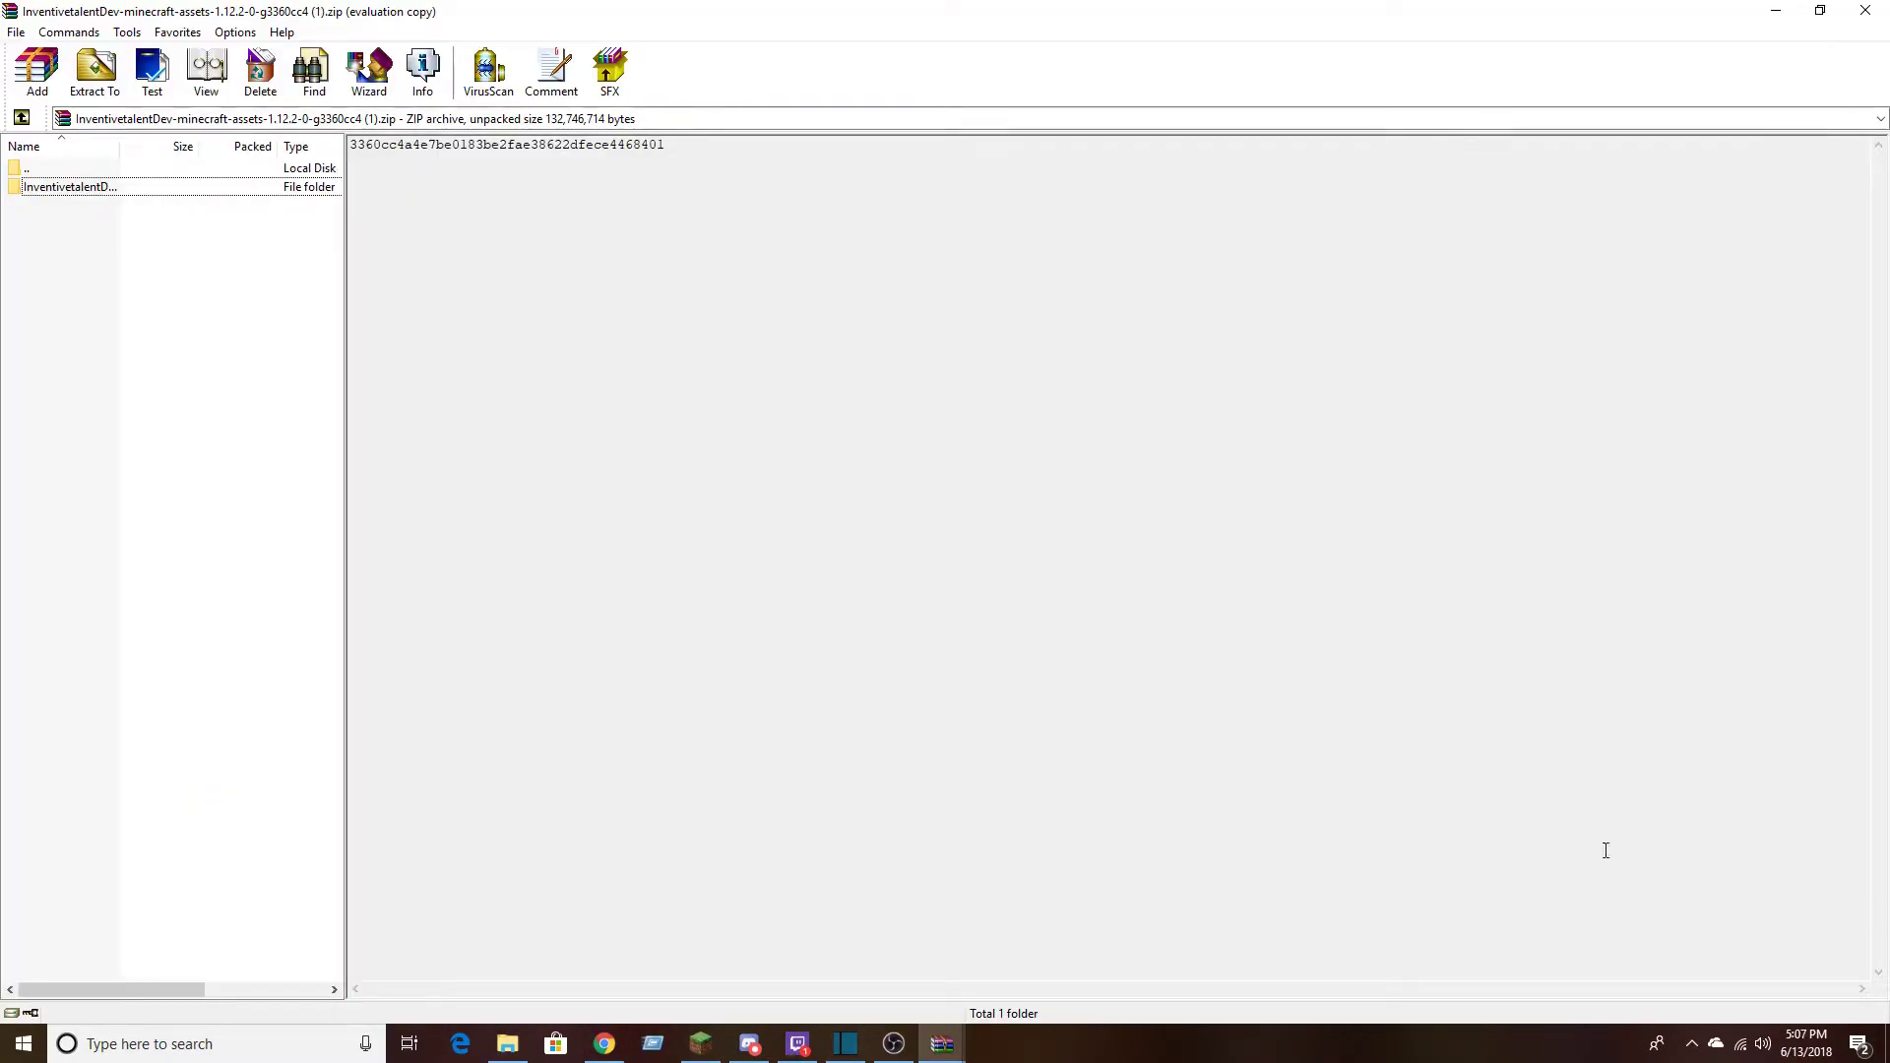
pyautogui.click(894, 1044)
pyautogui.click(713, 704)
# View the contents of the asset archive's top-level folder in WinRAR, returning to the archive root and reopening the folder
pyautogui.doubleClick(147, 188)
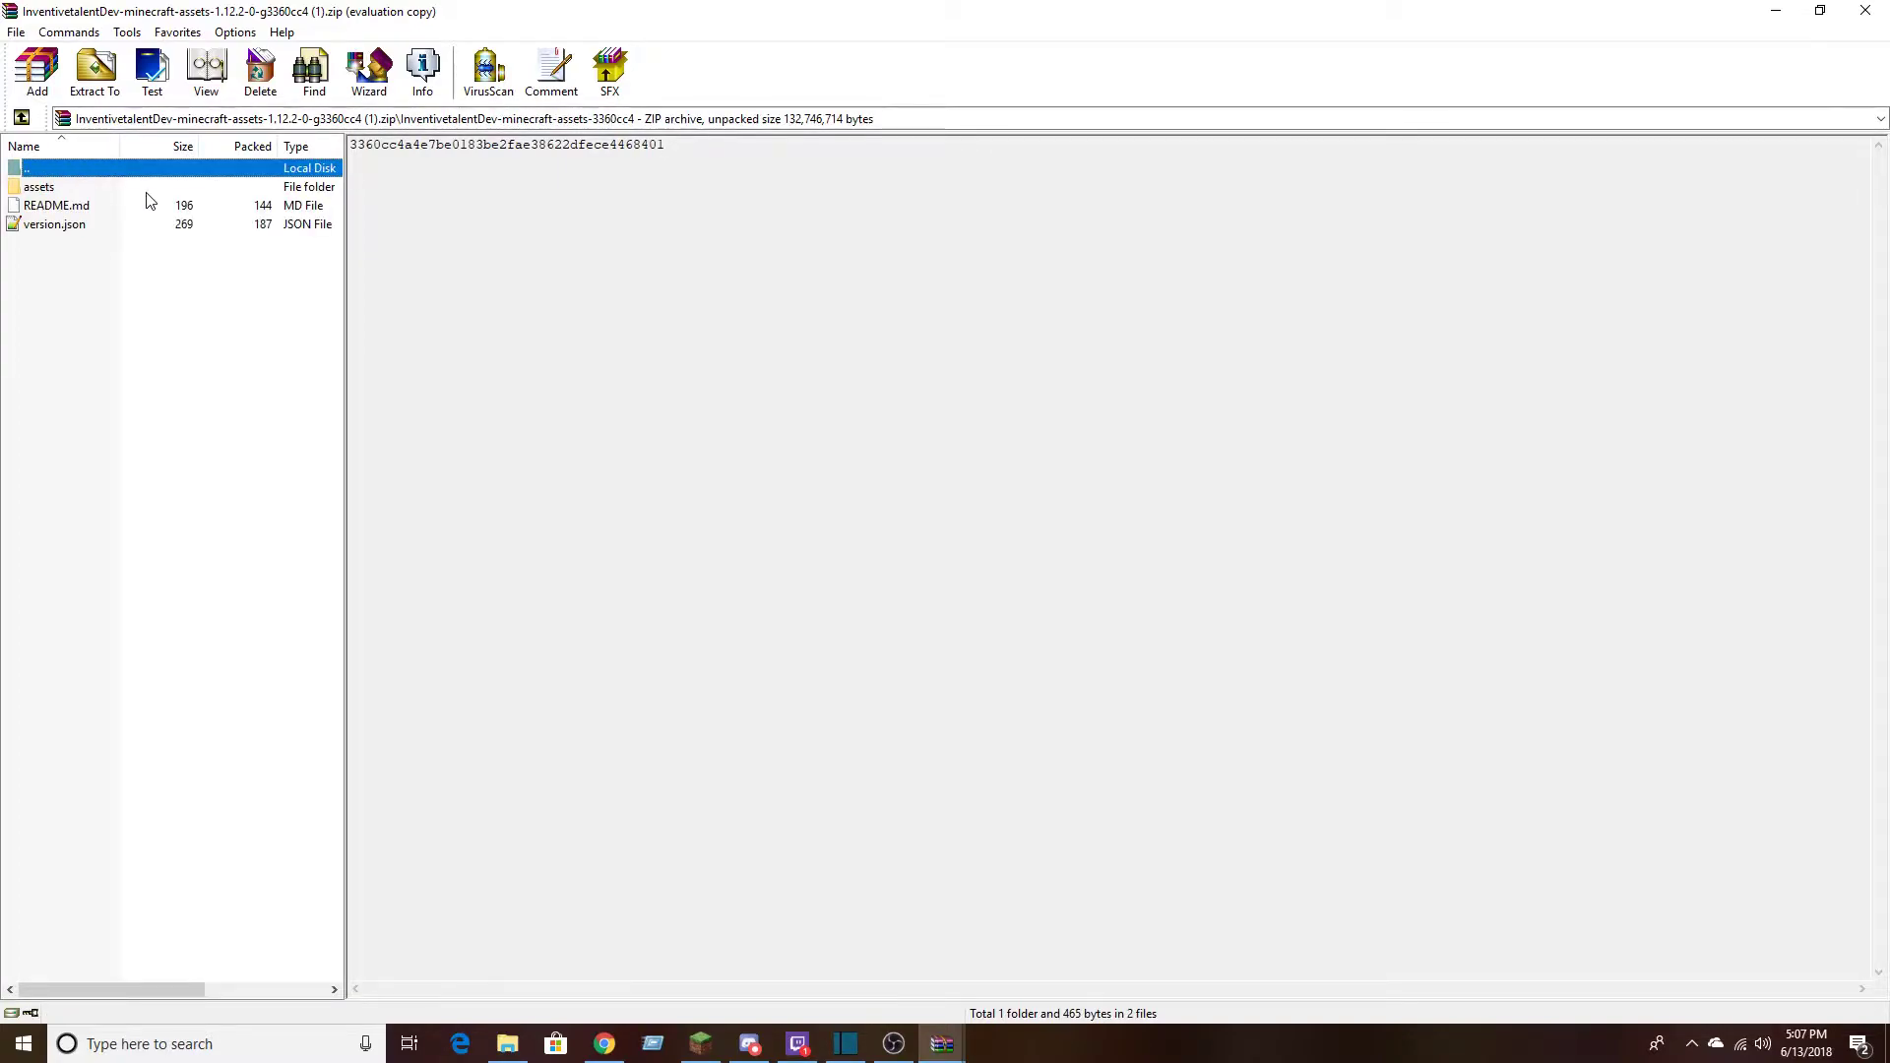
pyautogui.click(94, 192)
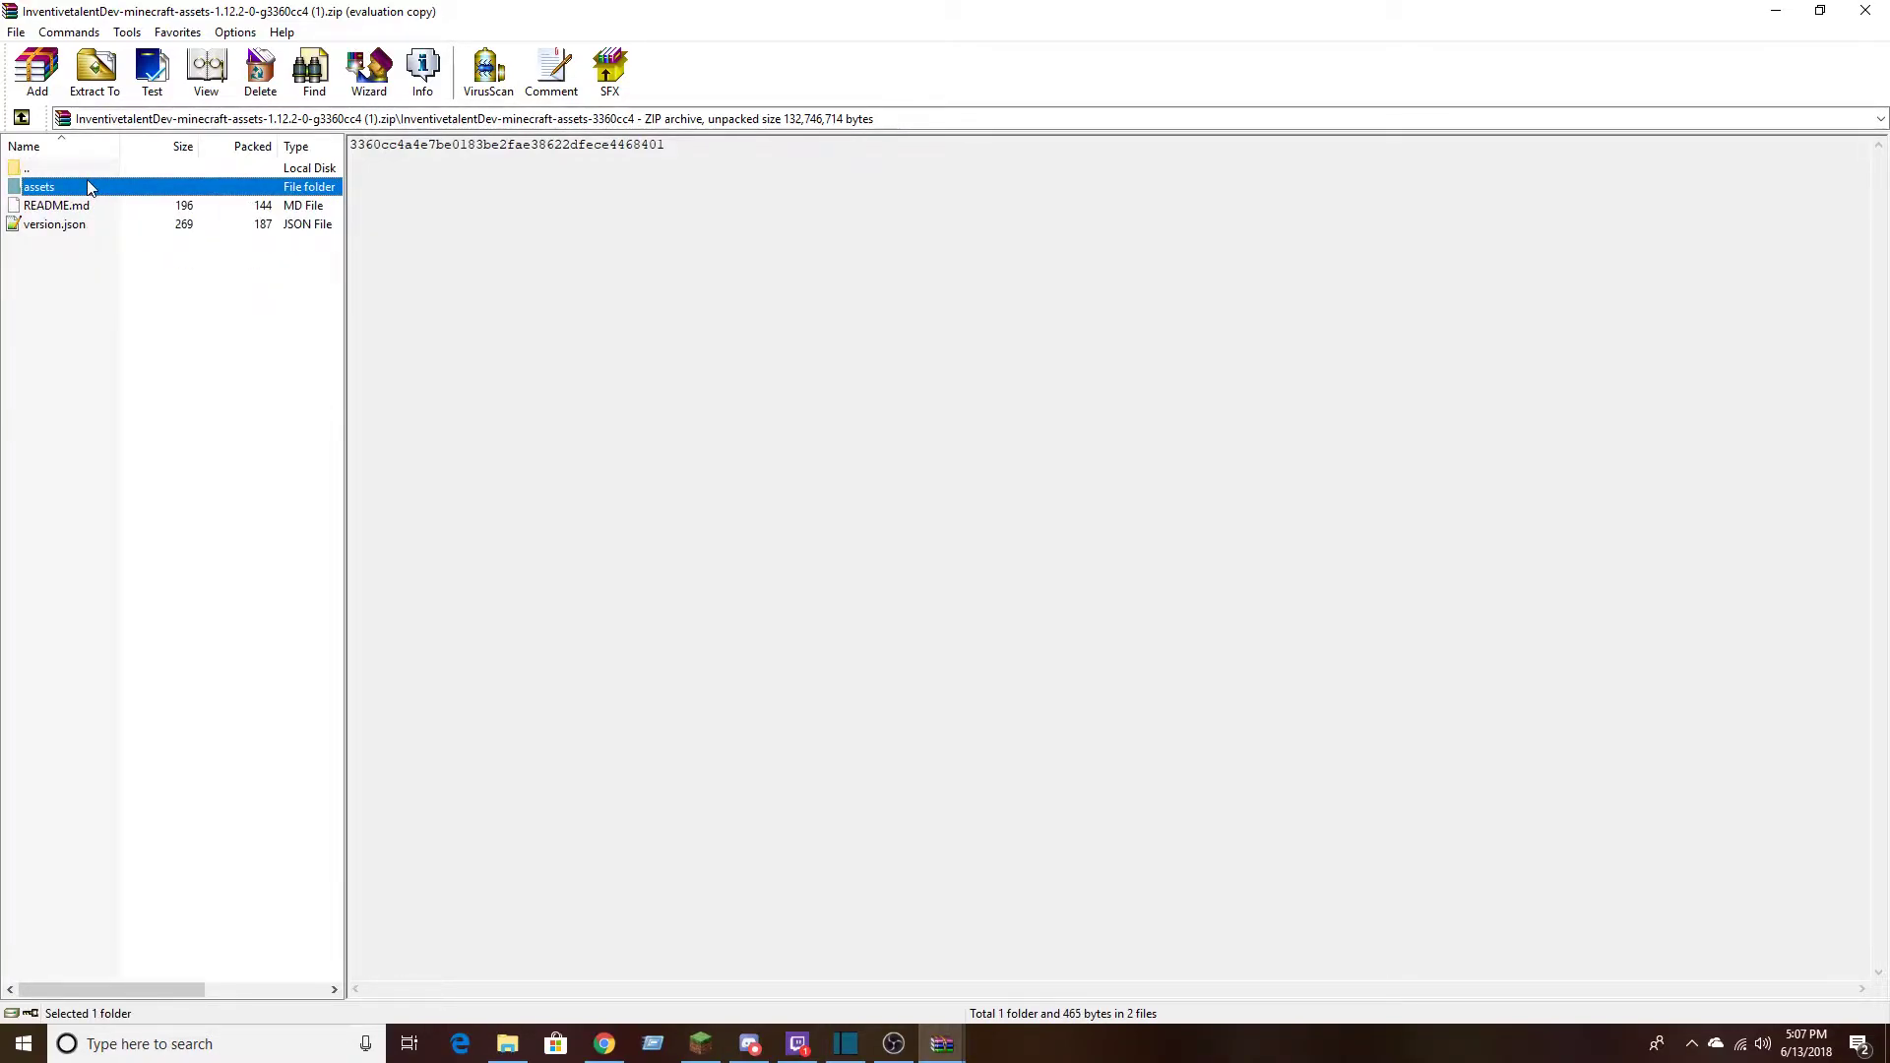
pyautogui.press('BackSpace')
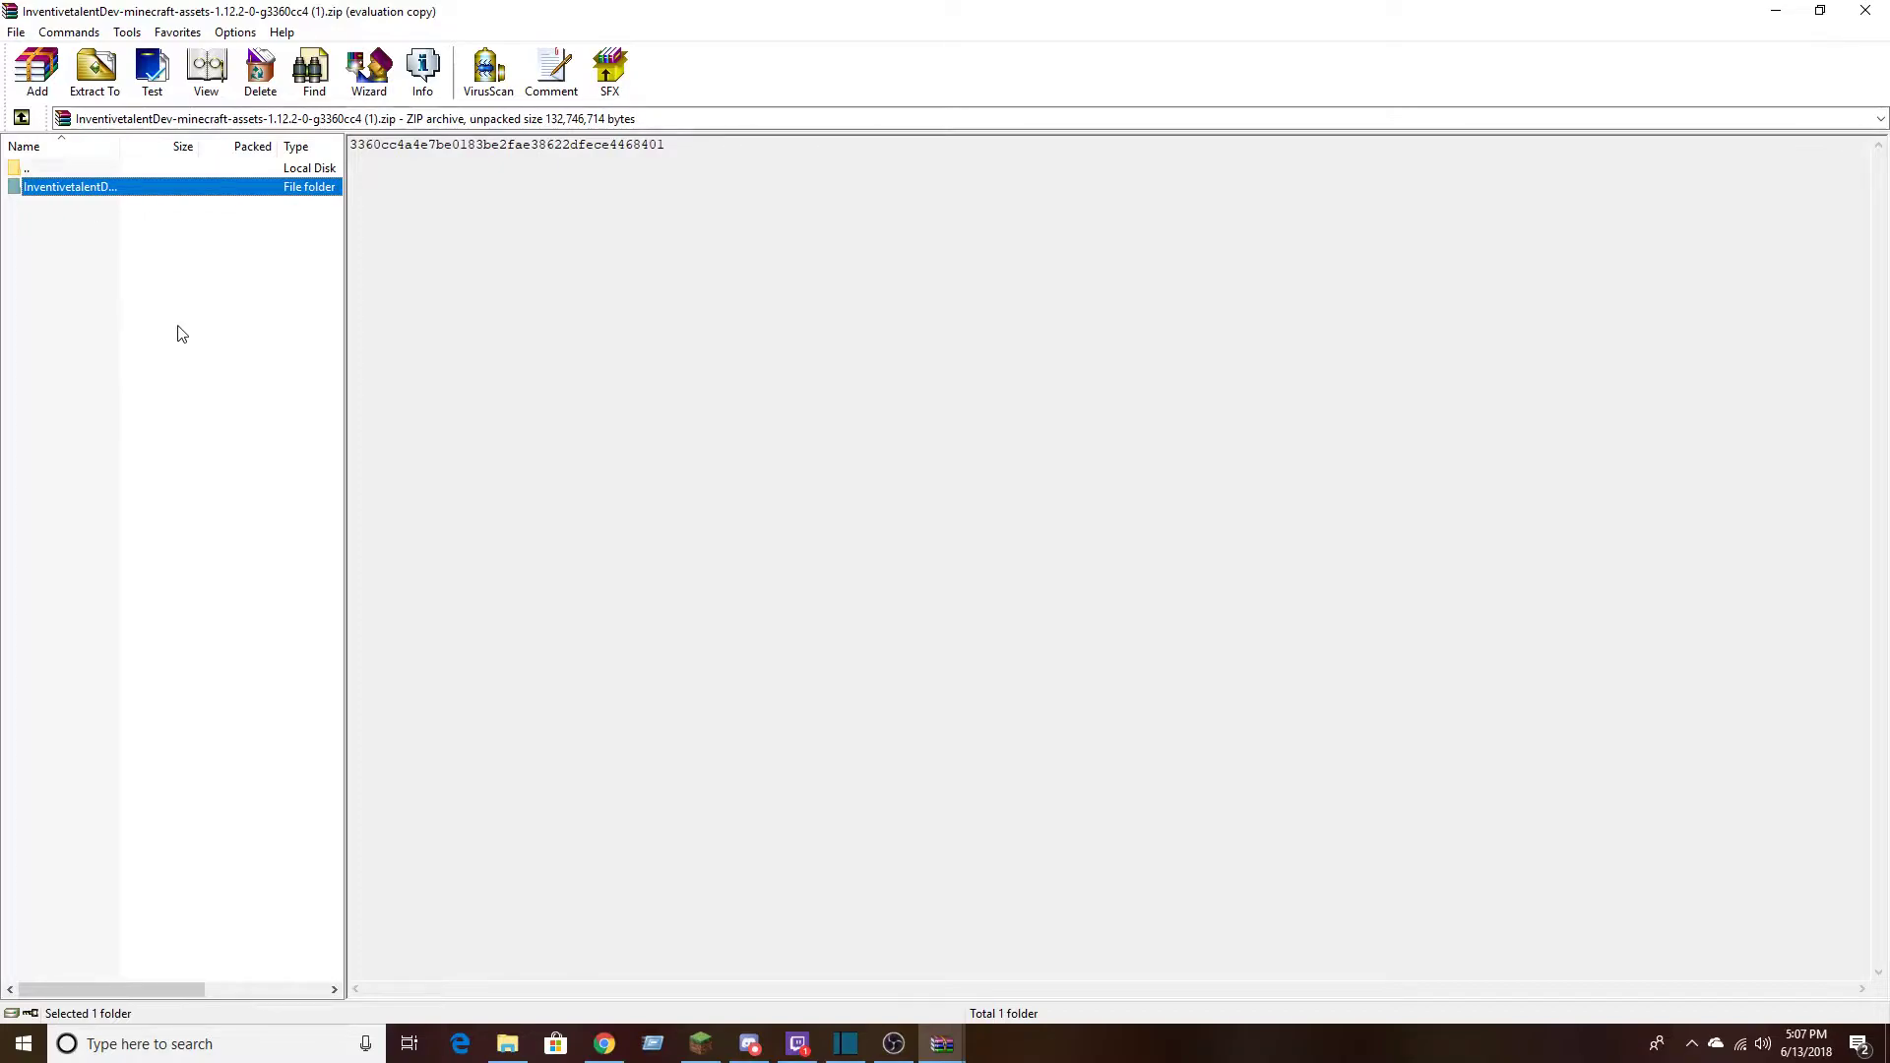
pyautogui.press('Return')
pyautogui.press('BackSpace')
pyautogui.press('Return')
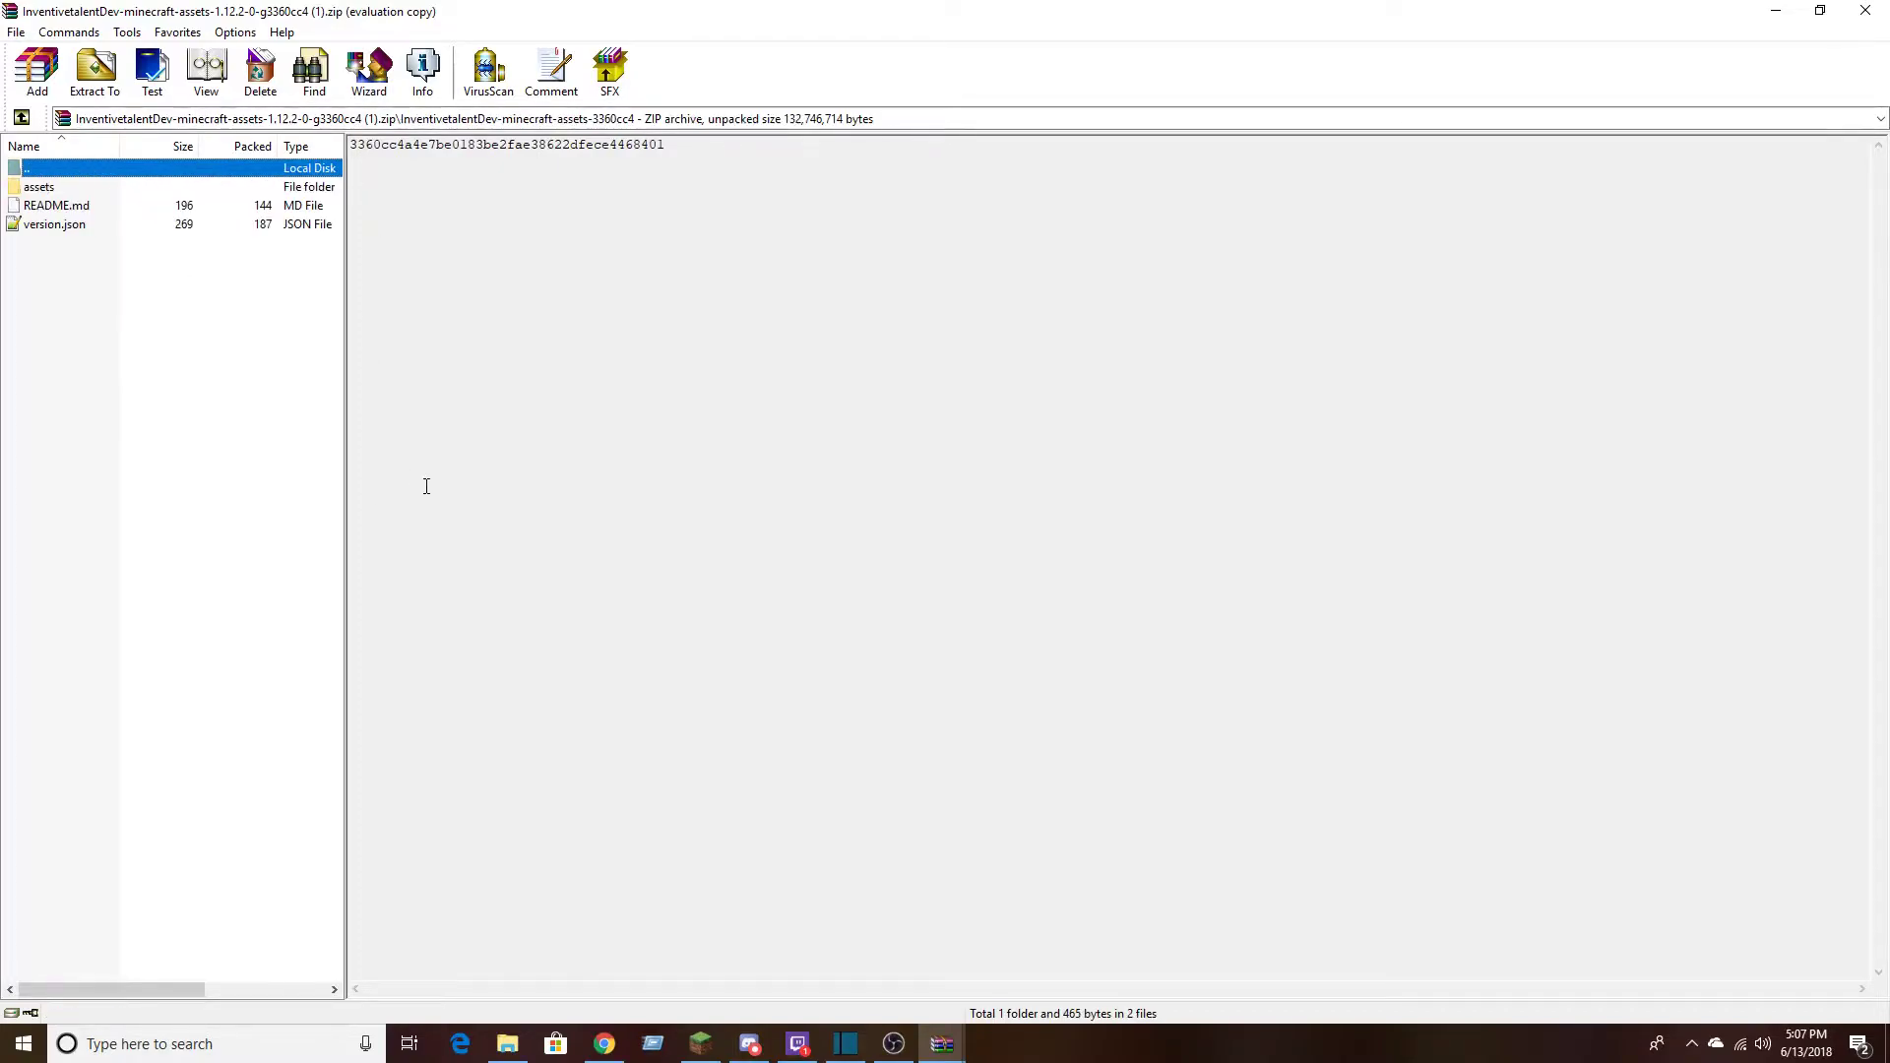
# Try to open README.md, dismiss the app chooser and return to the archive root
pyautogui.doubleClick(63, 207)
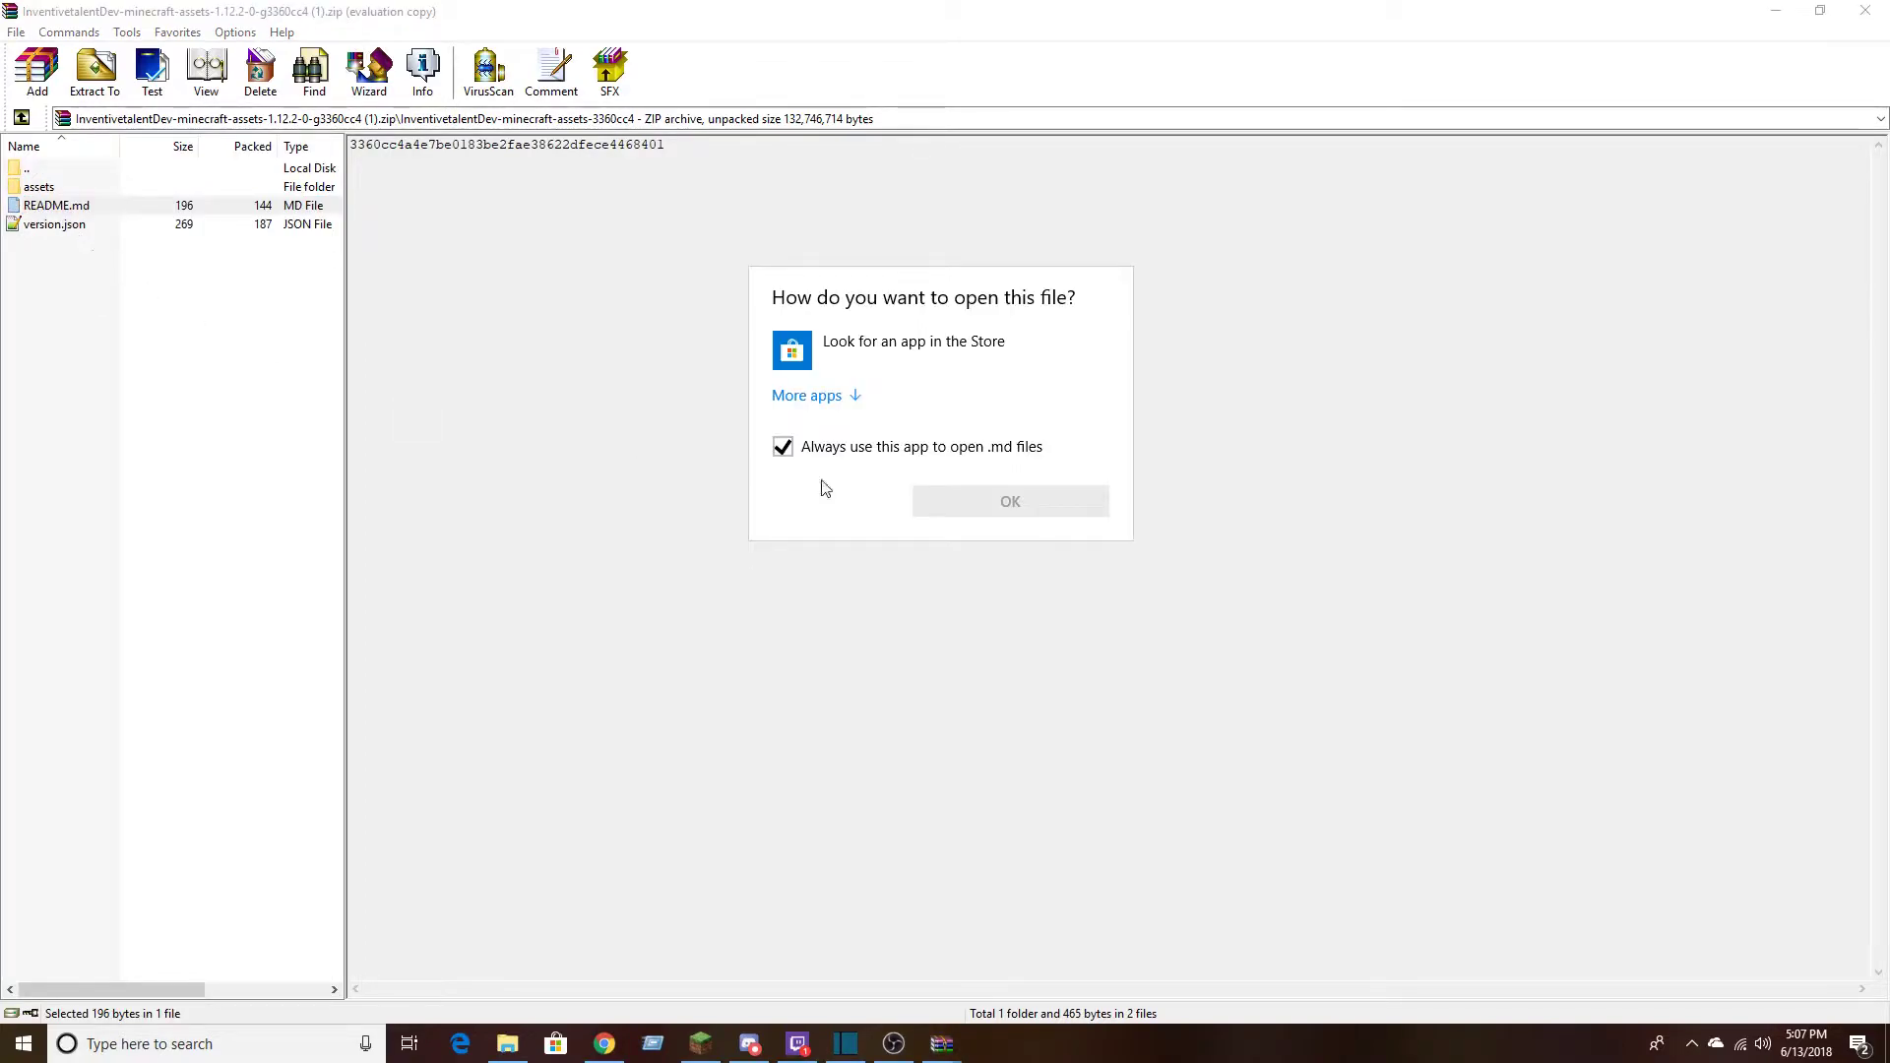
pyautogui.press('Escape')
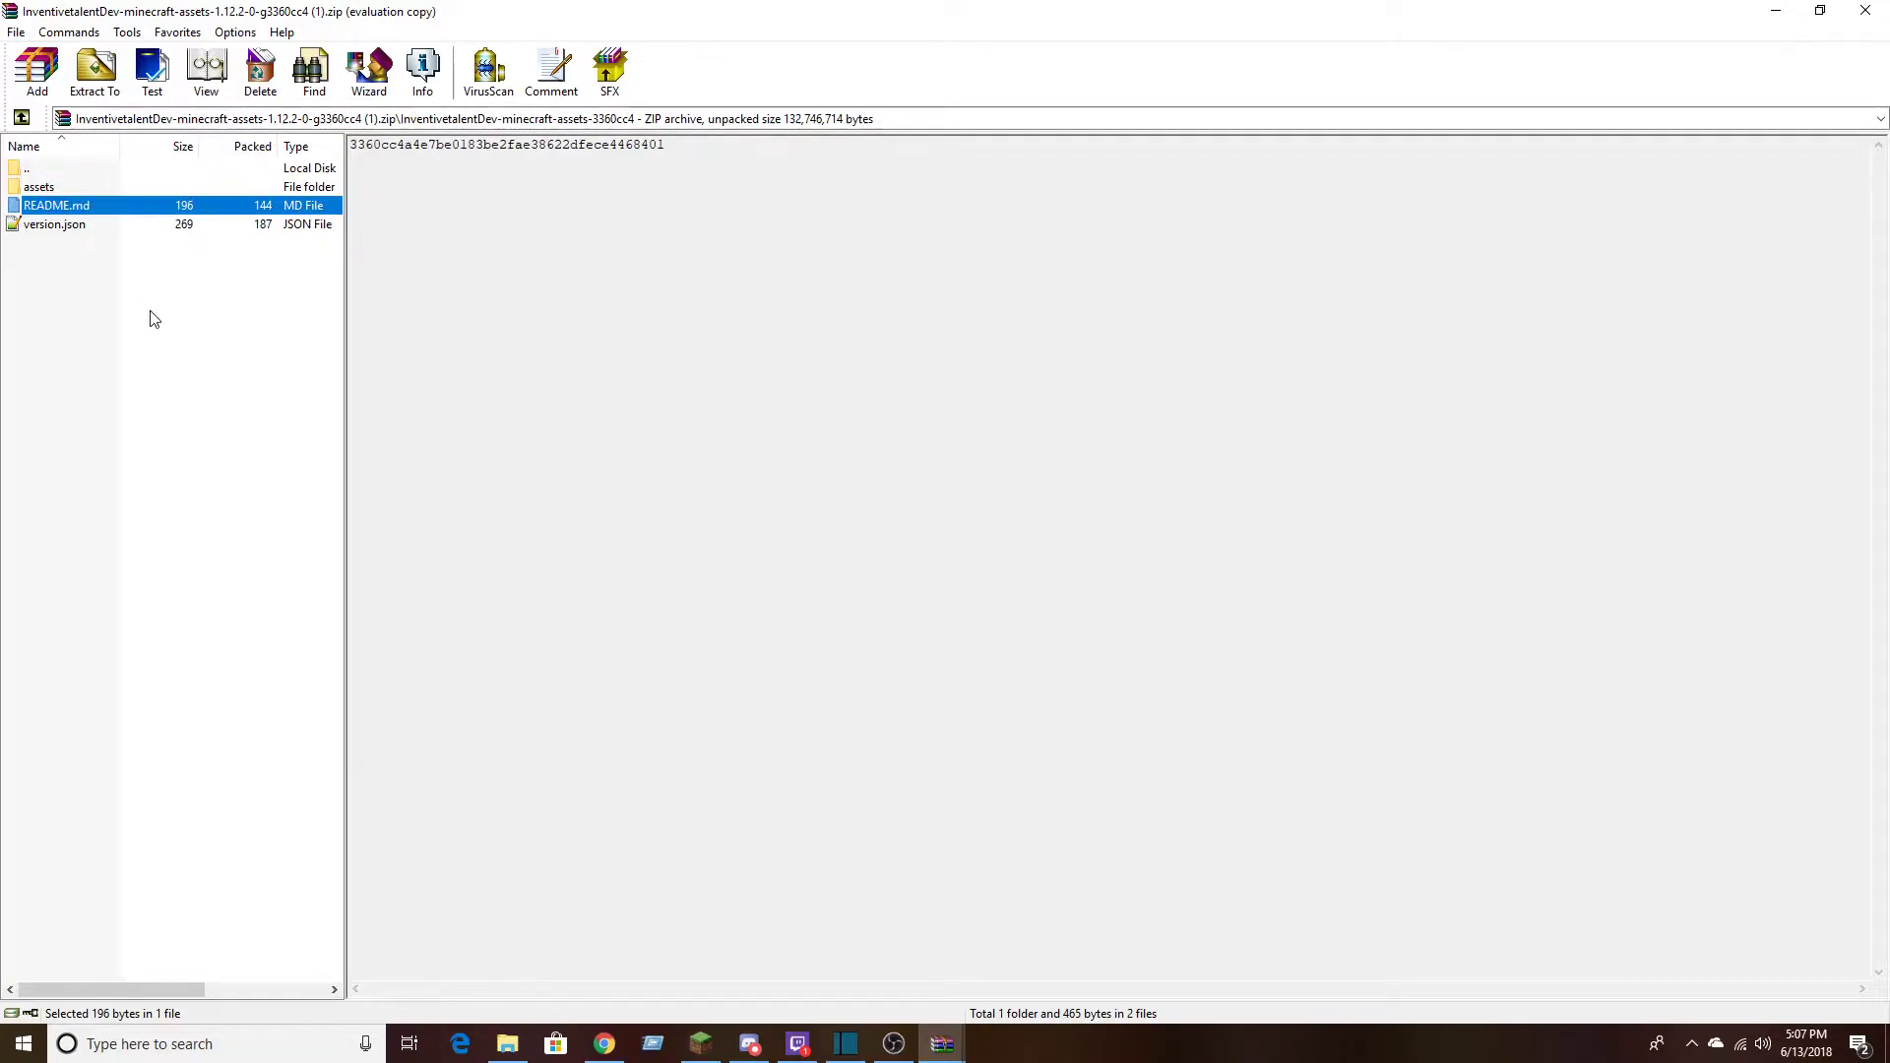
pyautogui.press('BackSpace')
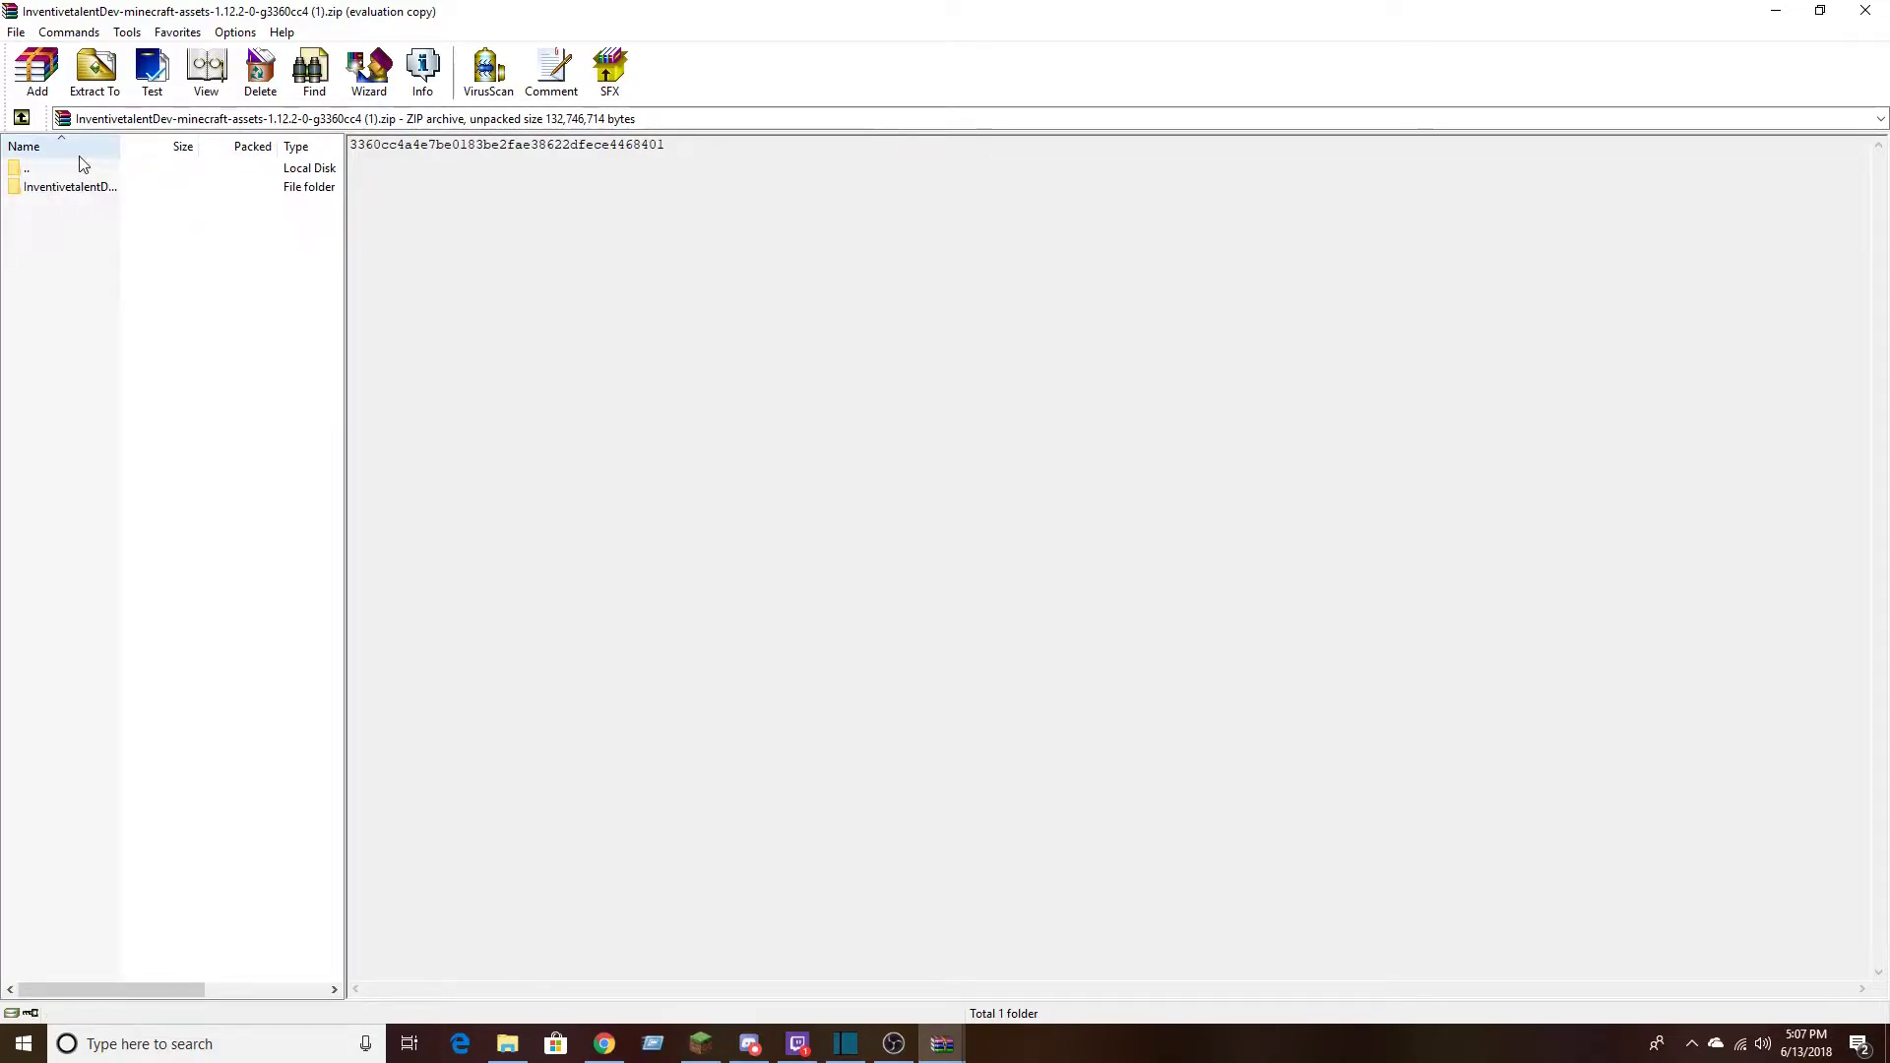
# Go up to the Downloads folder in WinRAR, look through its file list and reopen the 1.12.2 assets archive
pyautogui.doubleClick(84, 169)
pyautogui.press('Up')
pyautogui.press('Up')
pyautogui.press('Up')
pyautogui.press('Up')
pyautogui.press('Up')
pyautogui.press('Up')
pyautogui.press('Up')
pyautogui.press('Up')
pyautogui.press('Up')
pyautogui.press('Up')
pyautogui.press('Up')
pyautogui.press('Up')
pyautogui.press('Up')
pyautogui.press('Up')
pyautogui.press('Up')
pyautogui.press('Up')
pyautogui.press('Up')
pyautogui.press('Up')
pyautogui.press('Up')
pyautogui.press('Up')
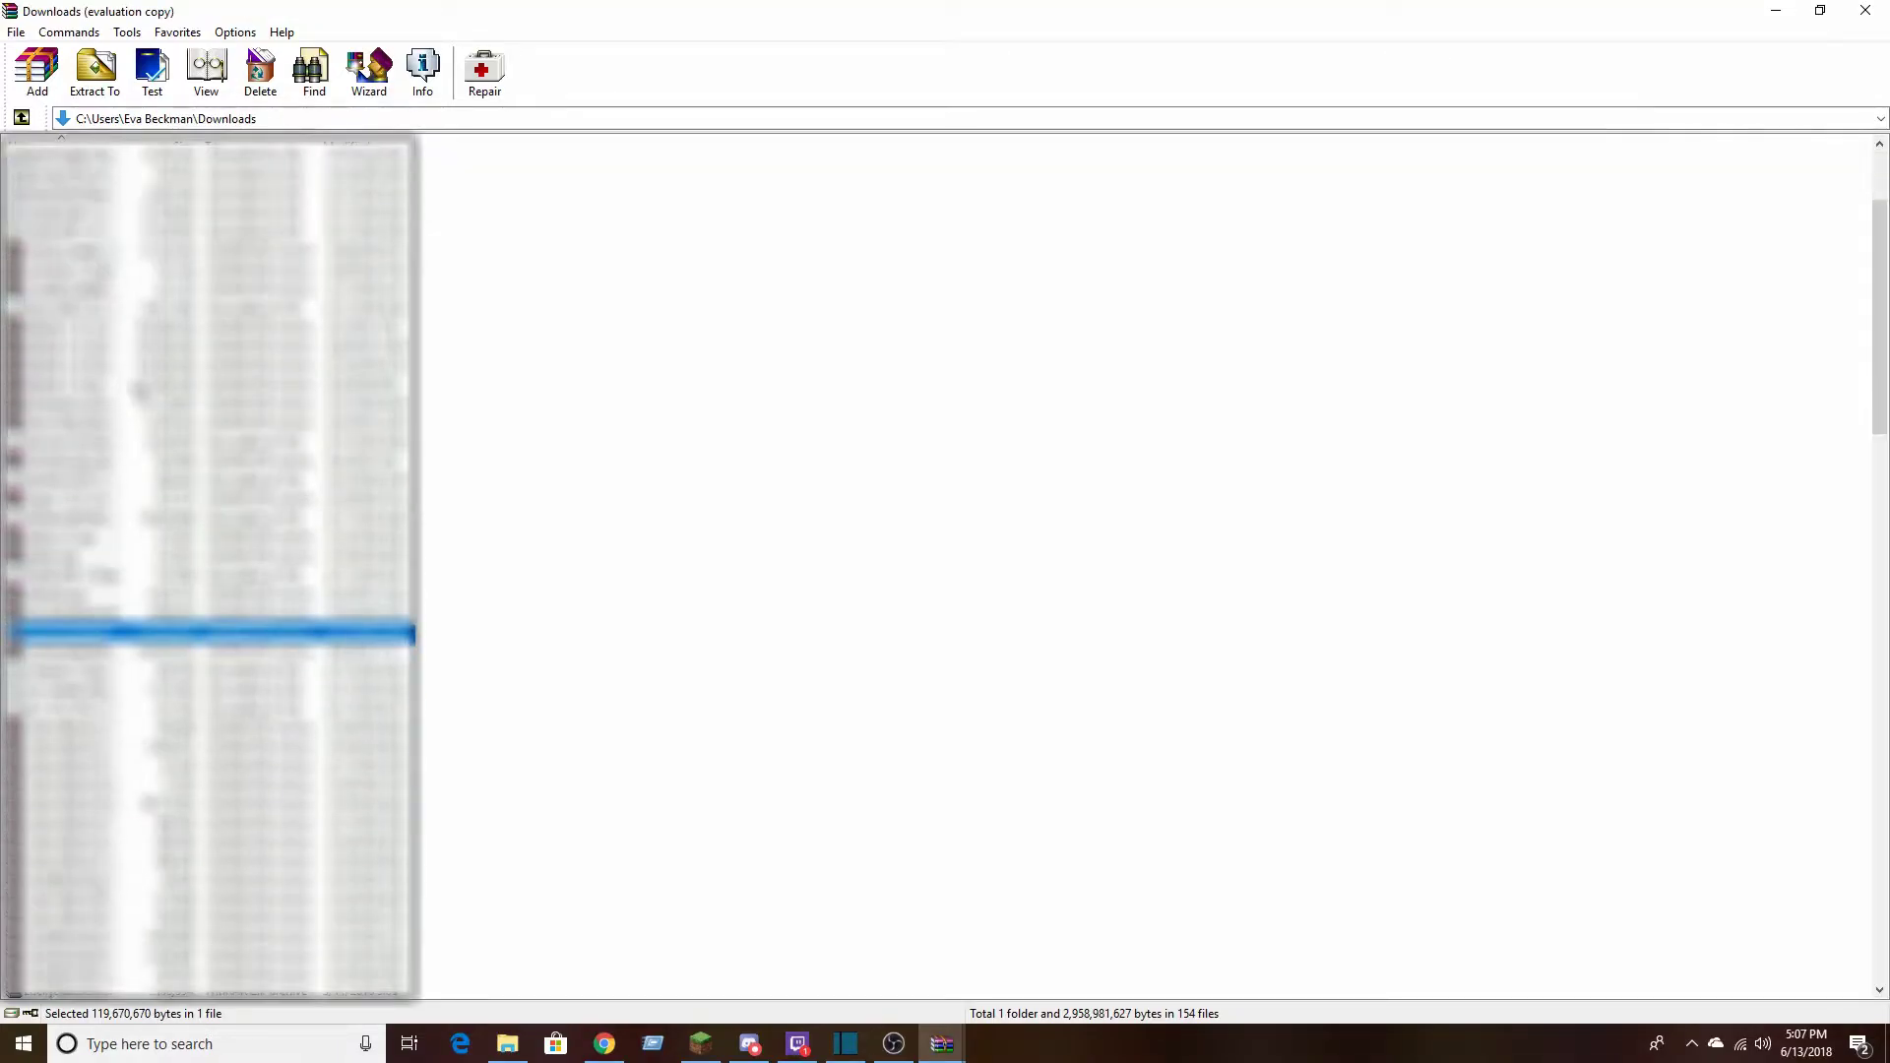
pyautogui.scroll(-20, 207, 571)
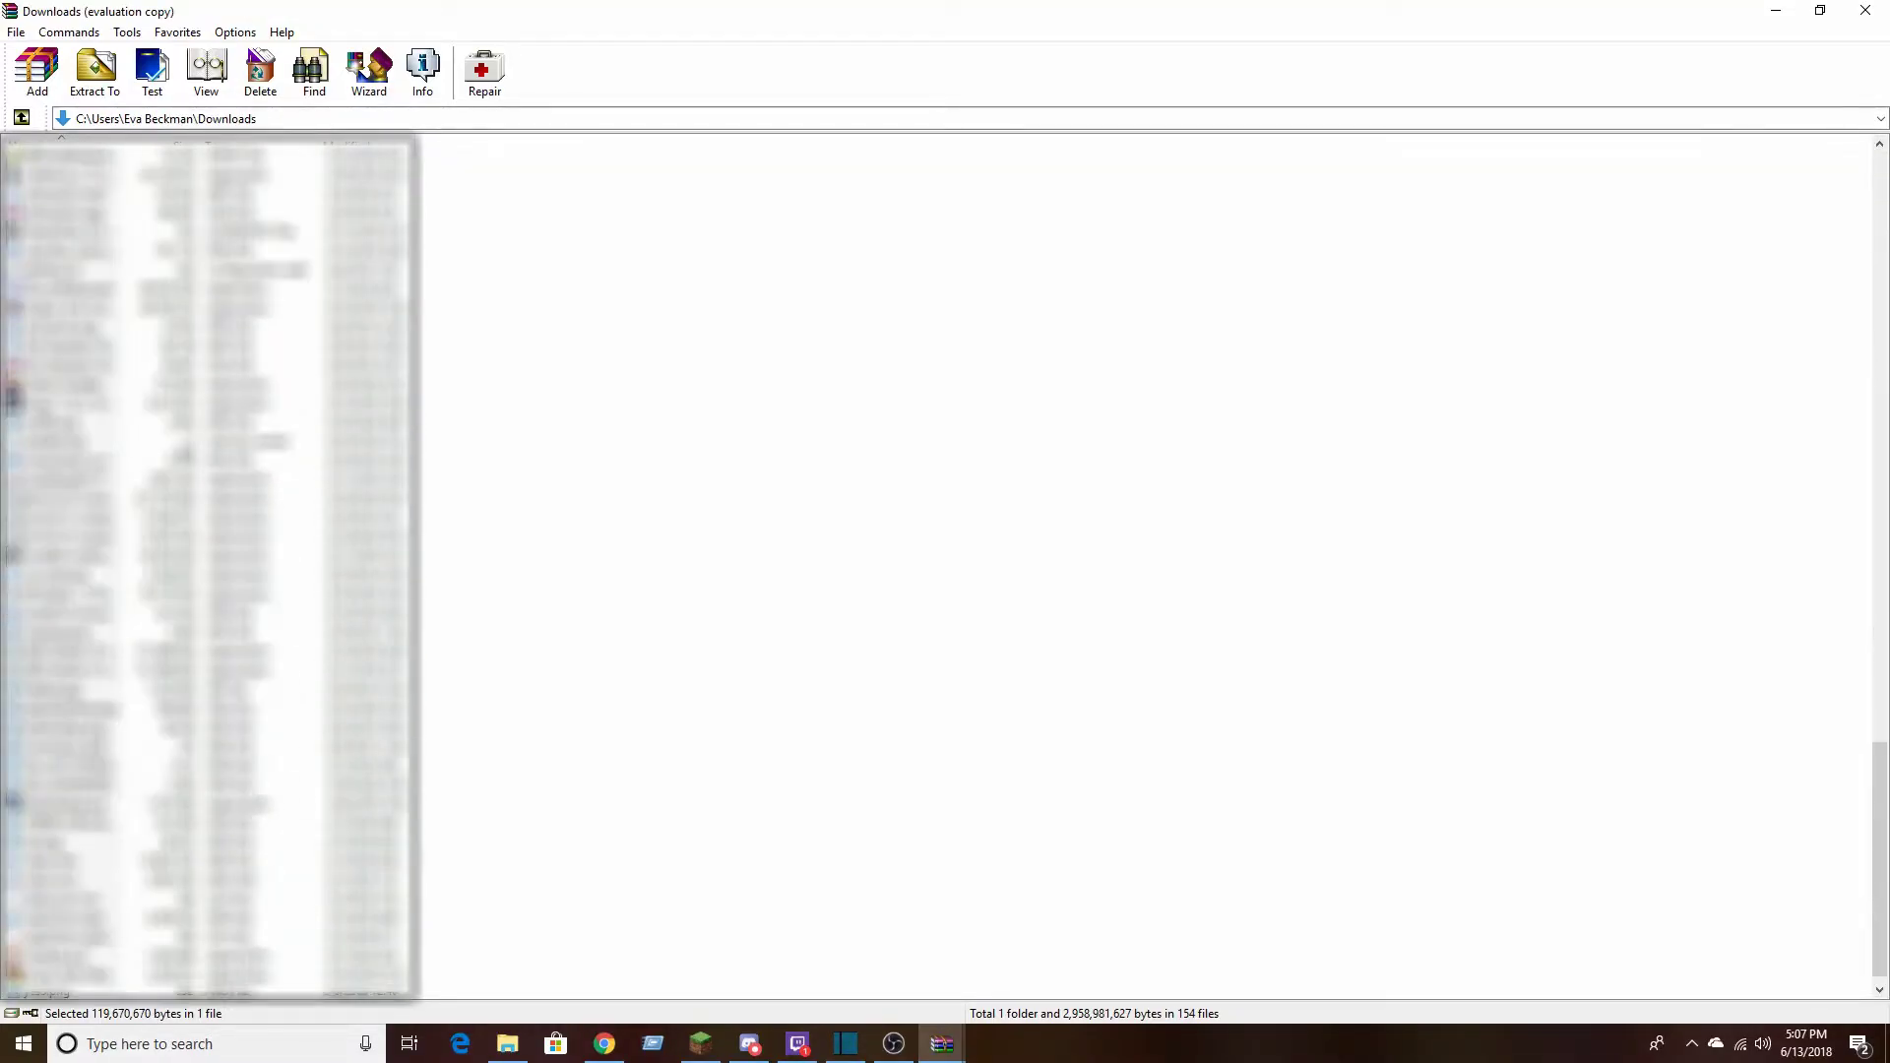
pyautogui.scroll(20, 207, 571)
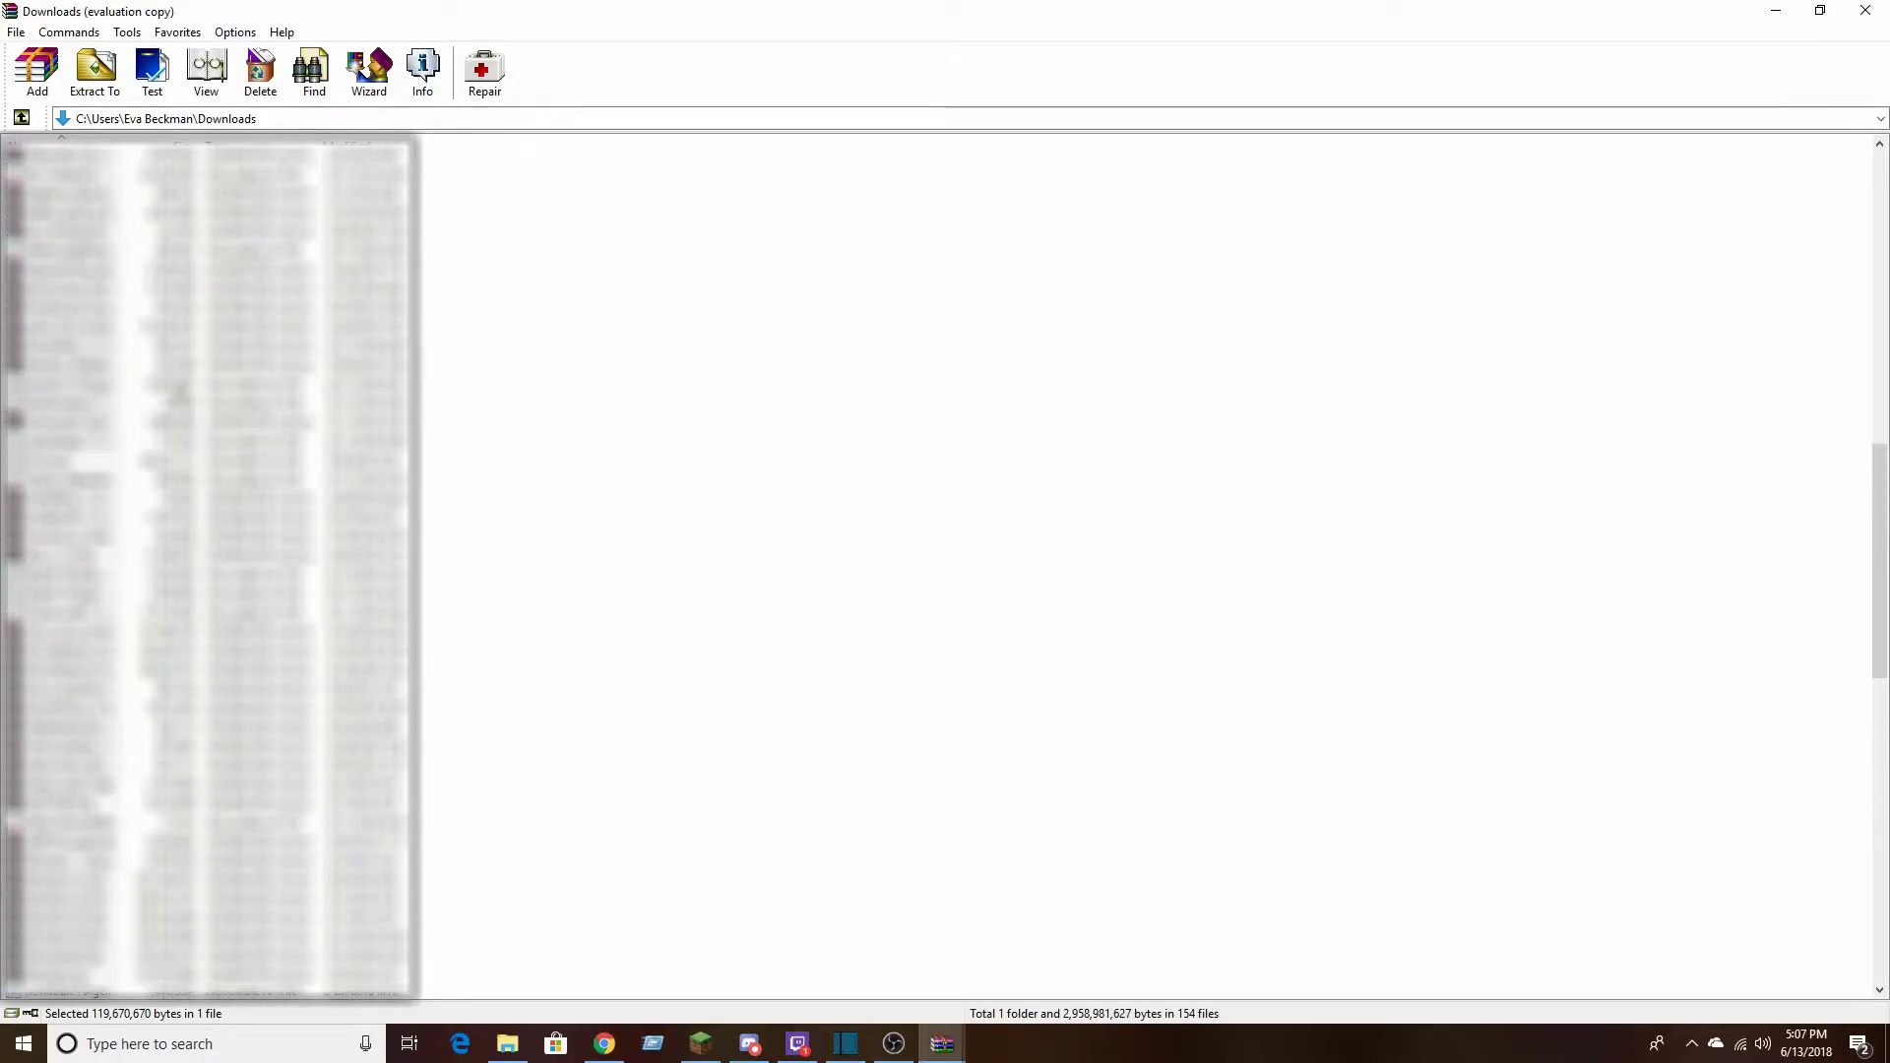
pyautogui.press('Return')
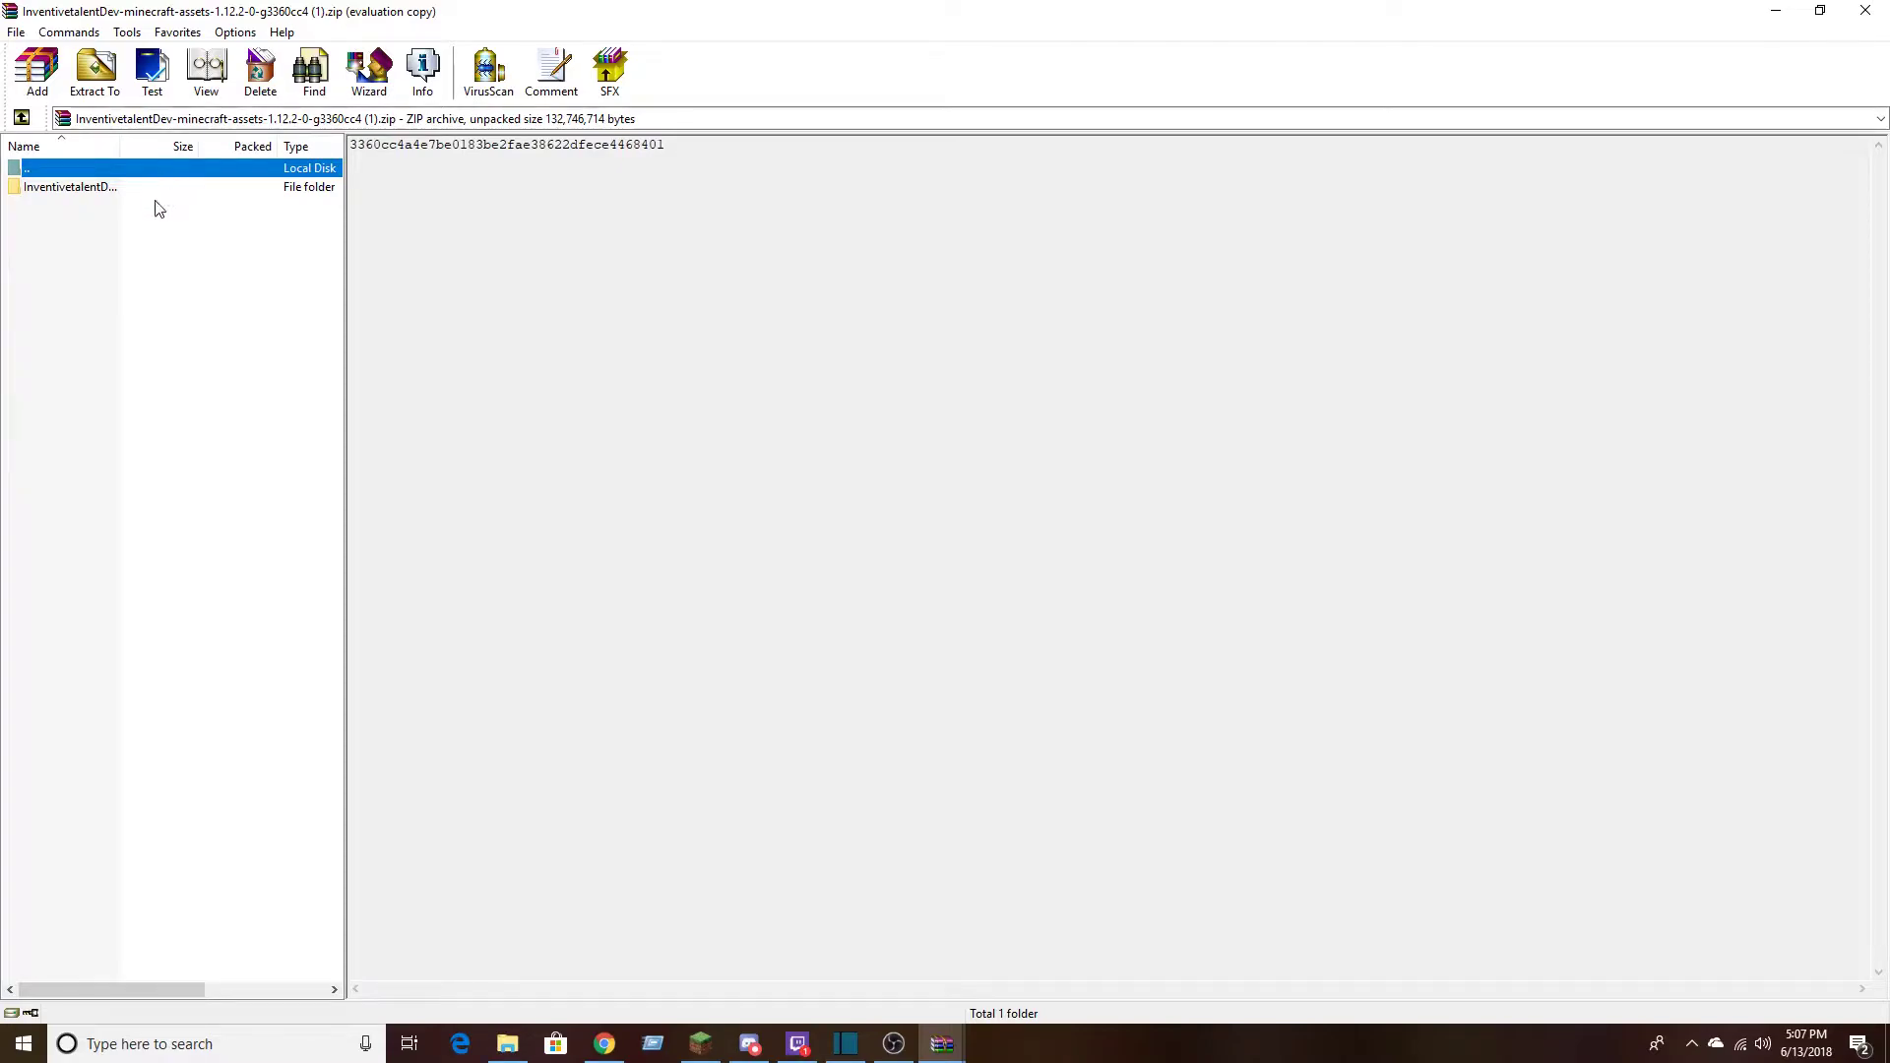
pyautogui.click(72, 190)
pyautogui.click(65, 223)
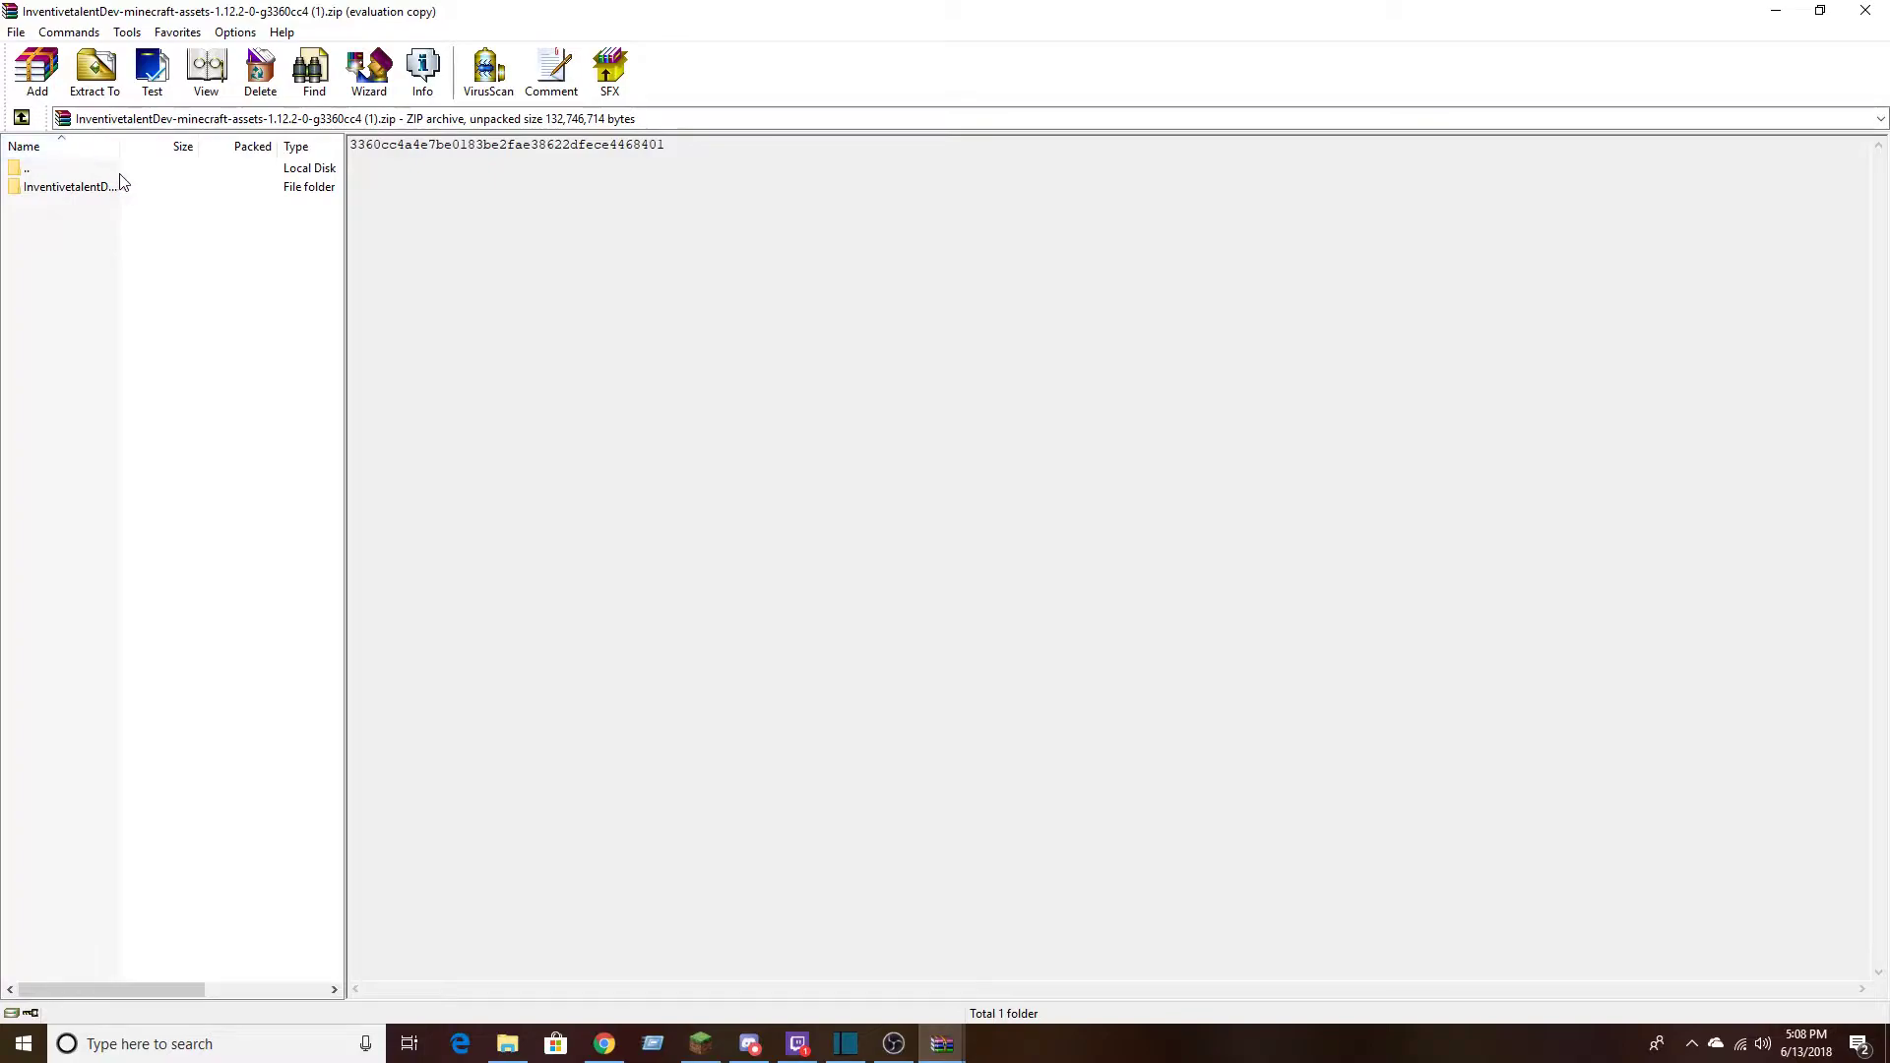
pyautogui.click(182, 119)
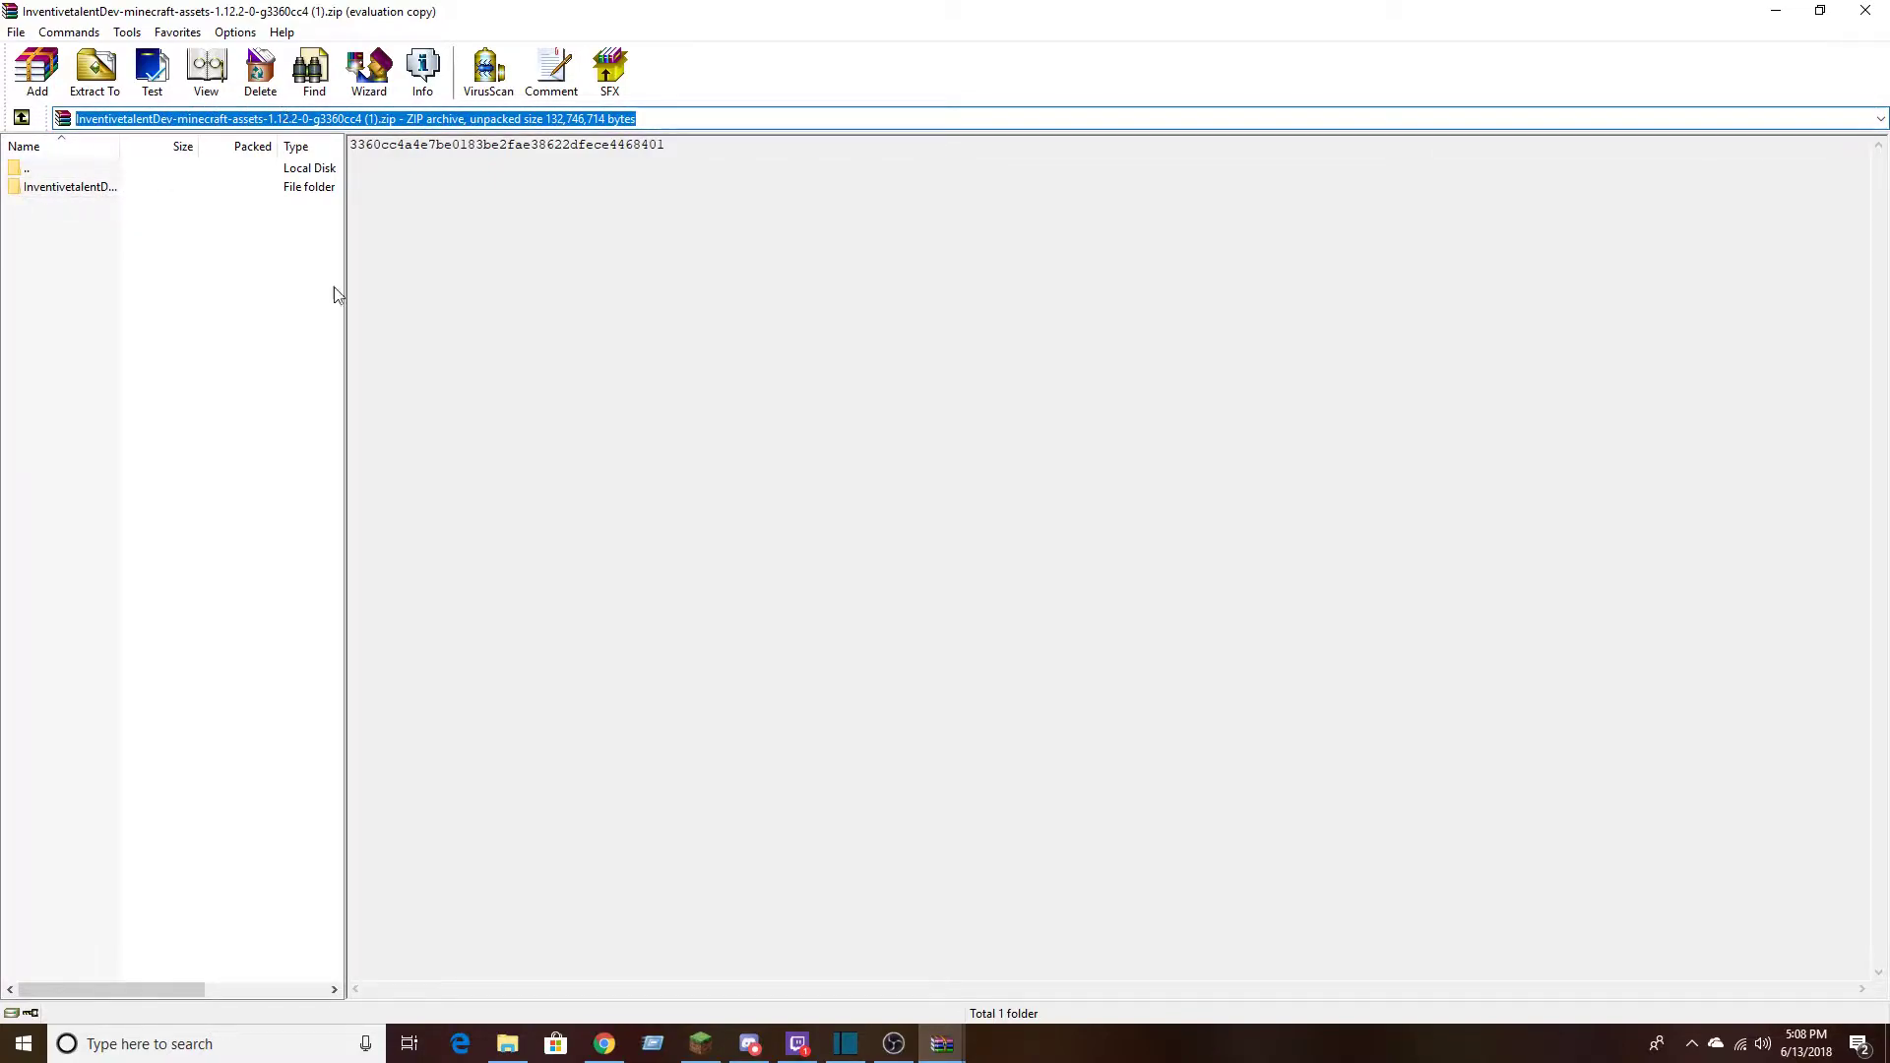
pyautogui.click(355, 262)
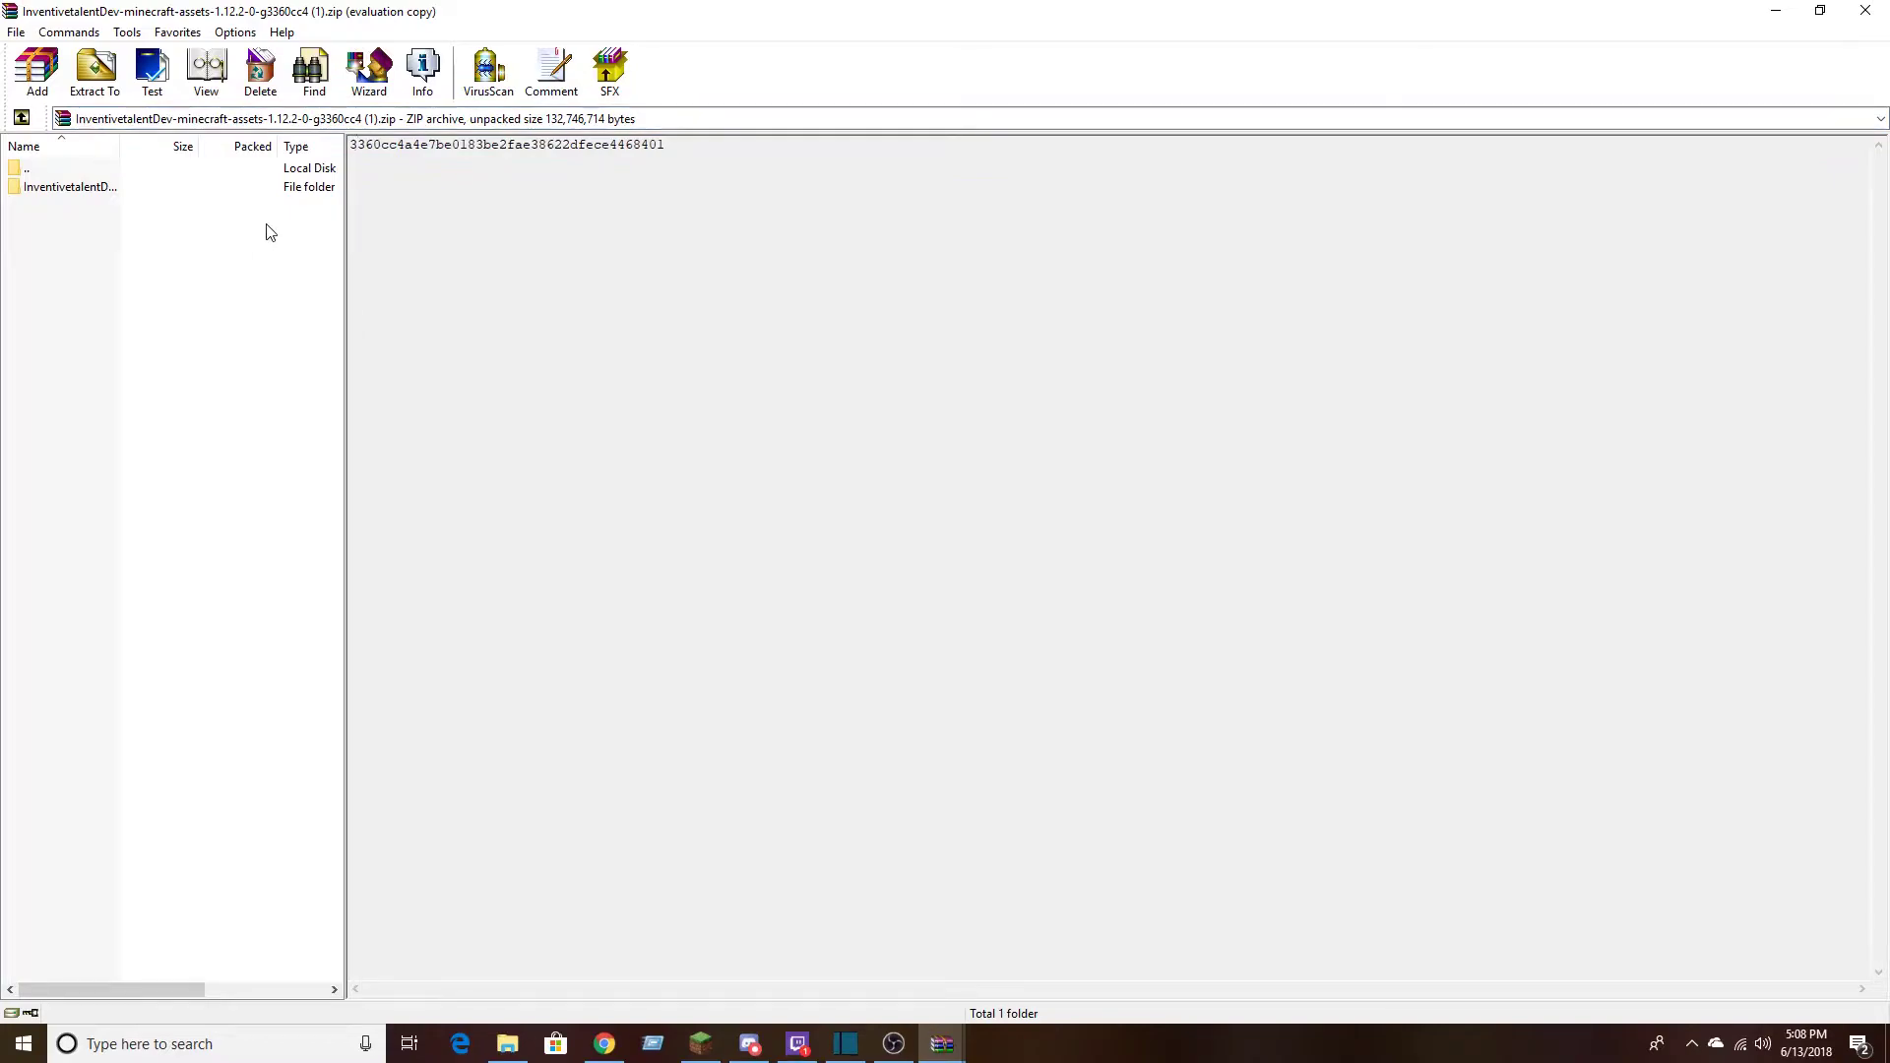
# Open the archive's top-level folder and view version.json in Notepad++
pyautogui.doubleClick(212, 187)
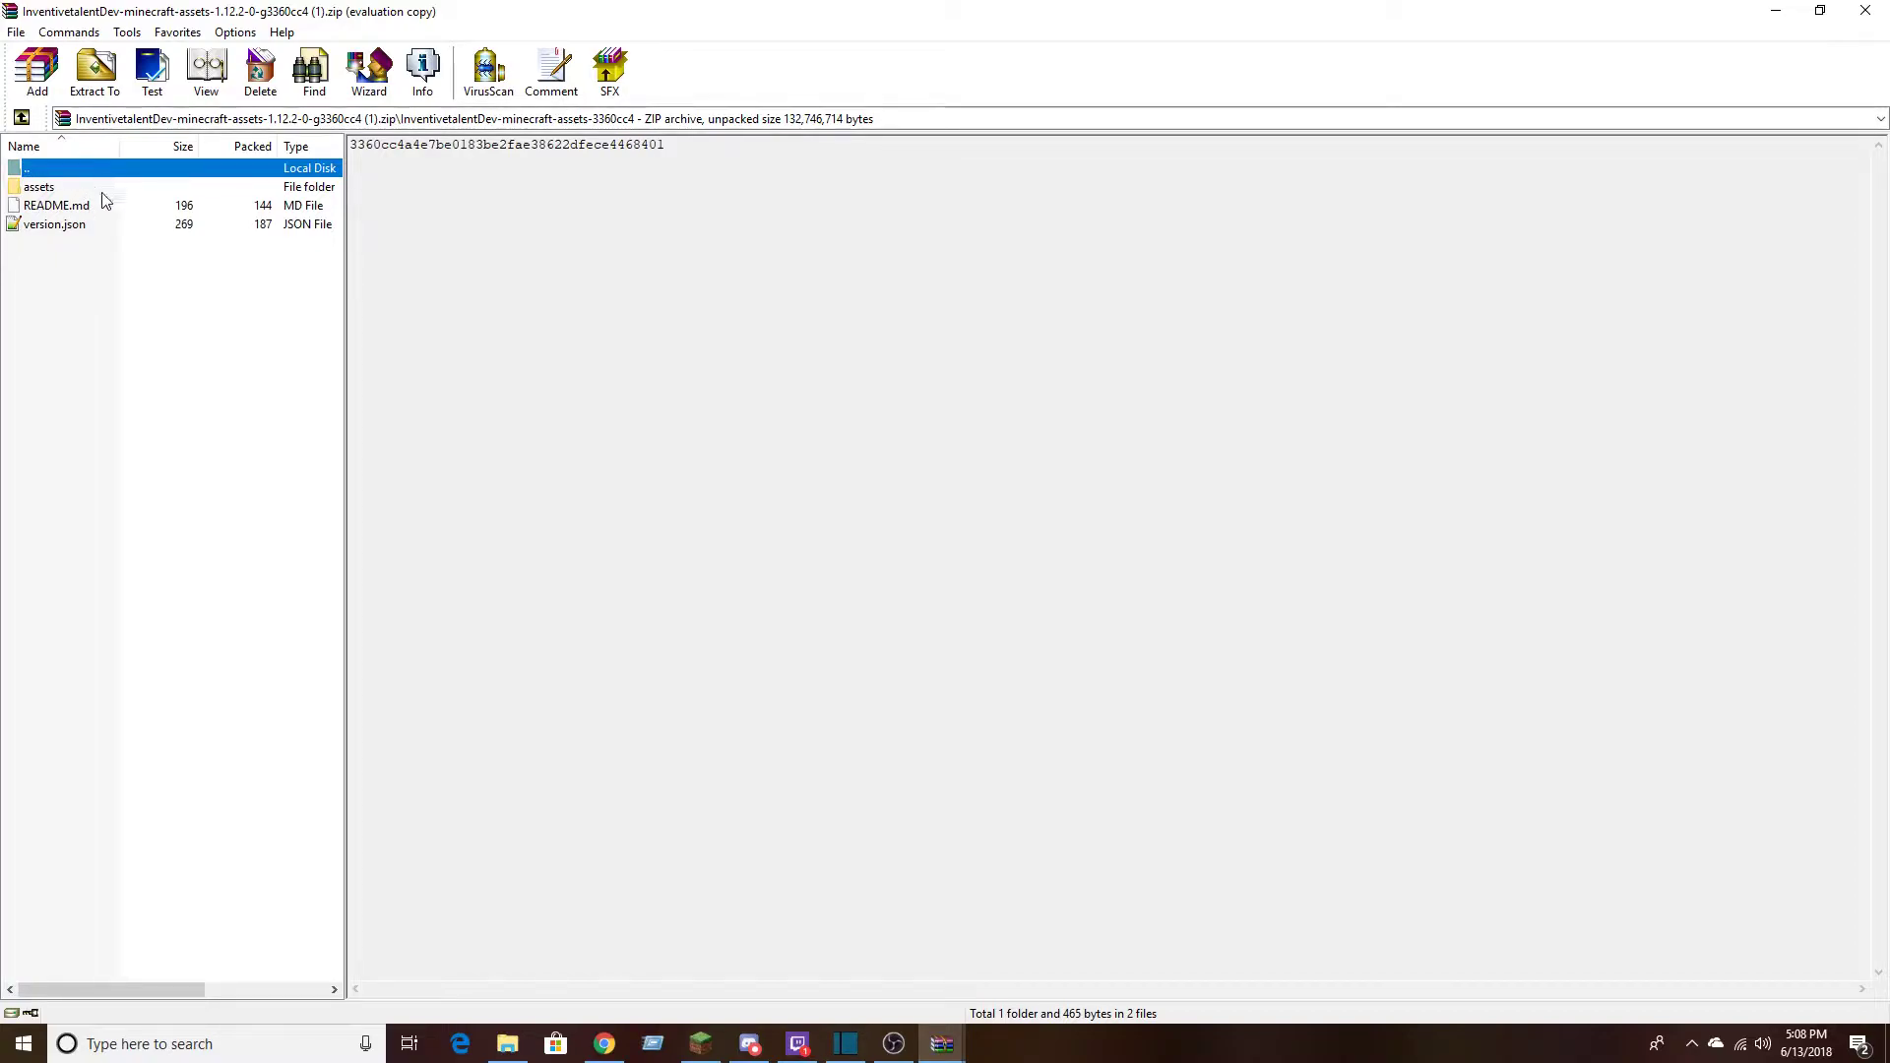
pyautogui.doubleClick(56, 224)
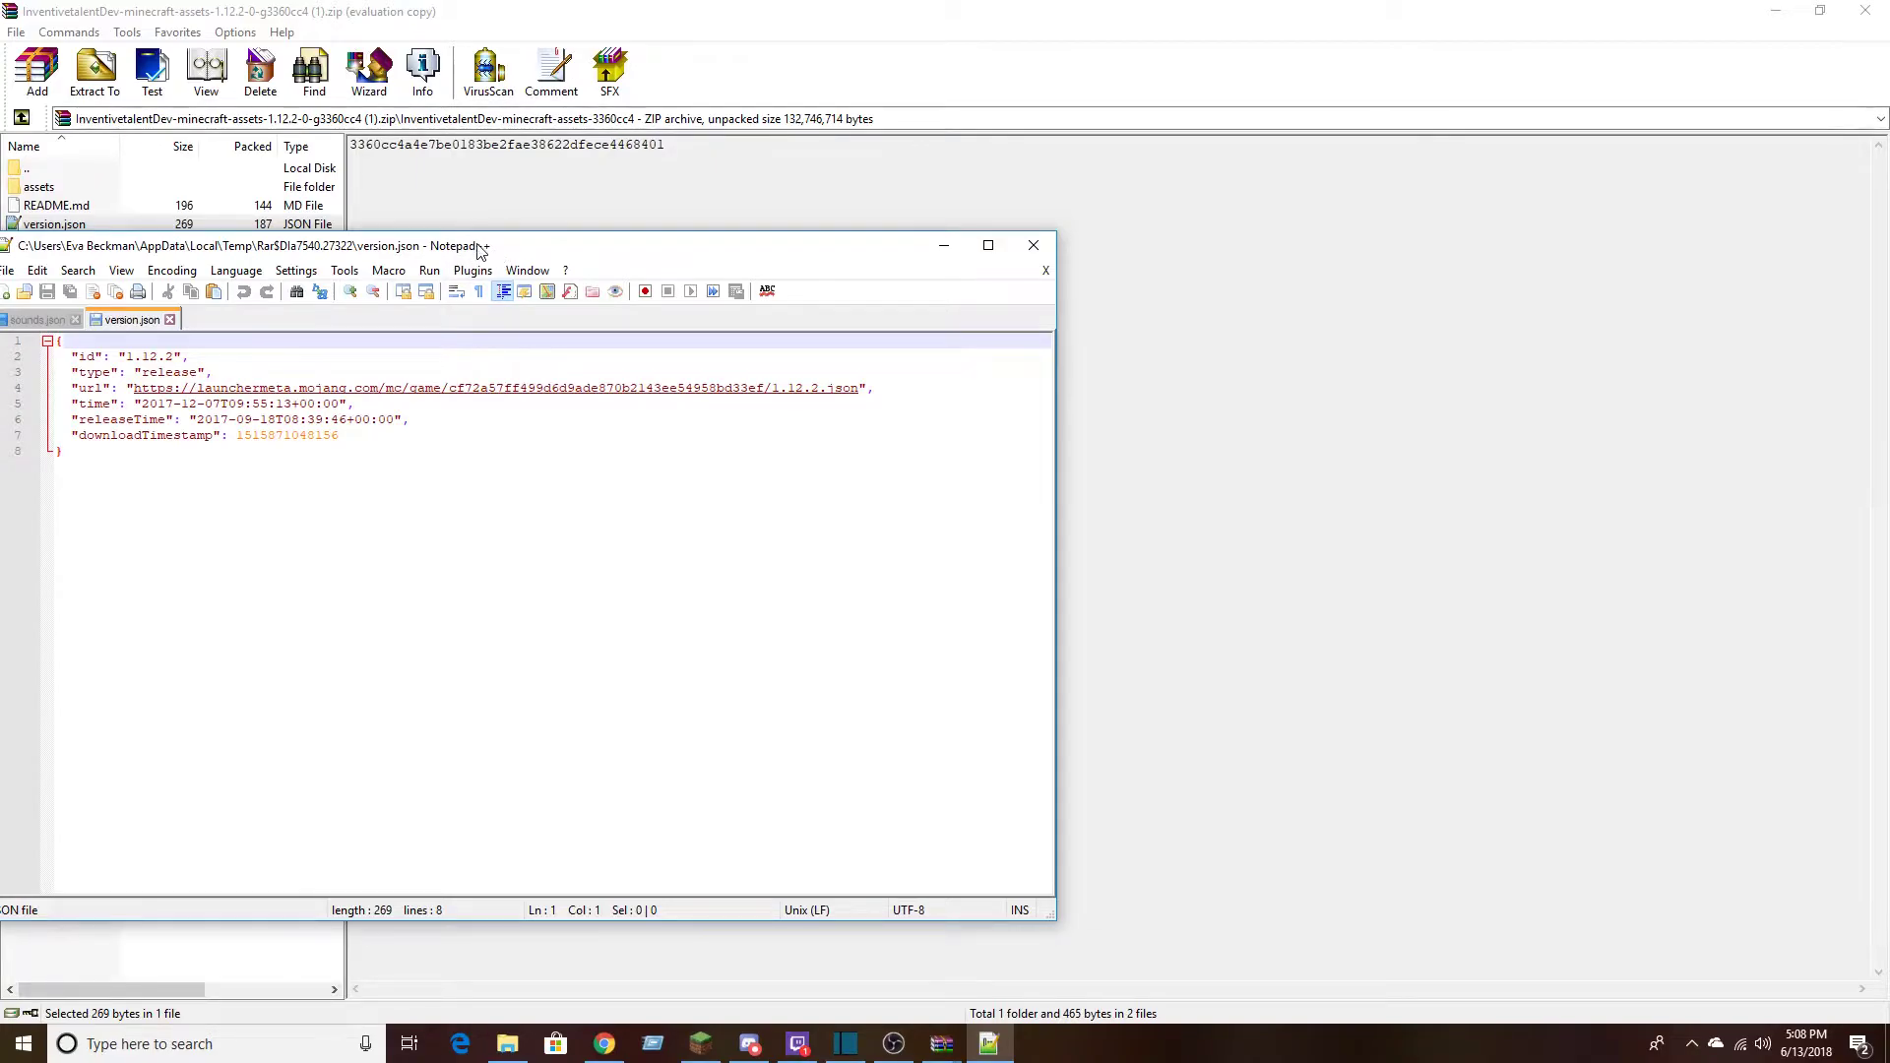
pyautogui.moveTo(467, 253); pyautogui.dragTo(685, 224)
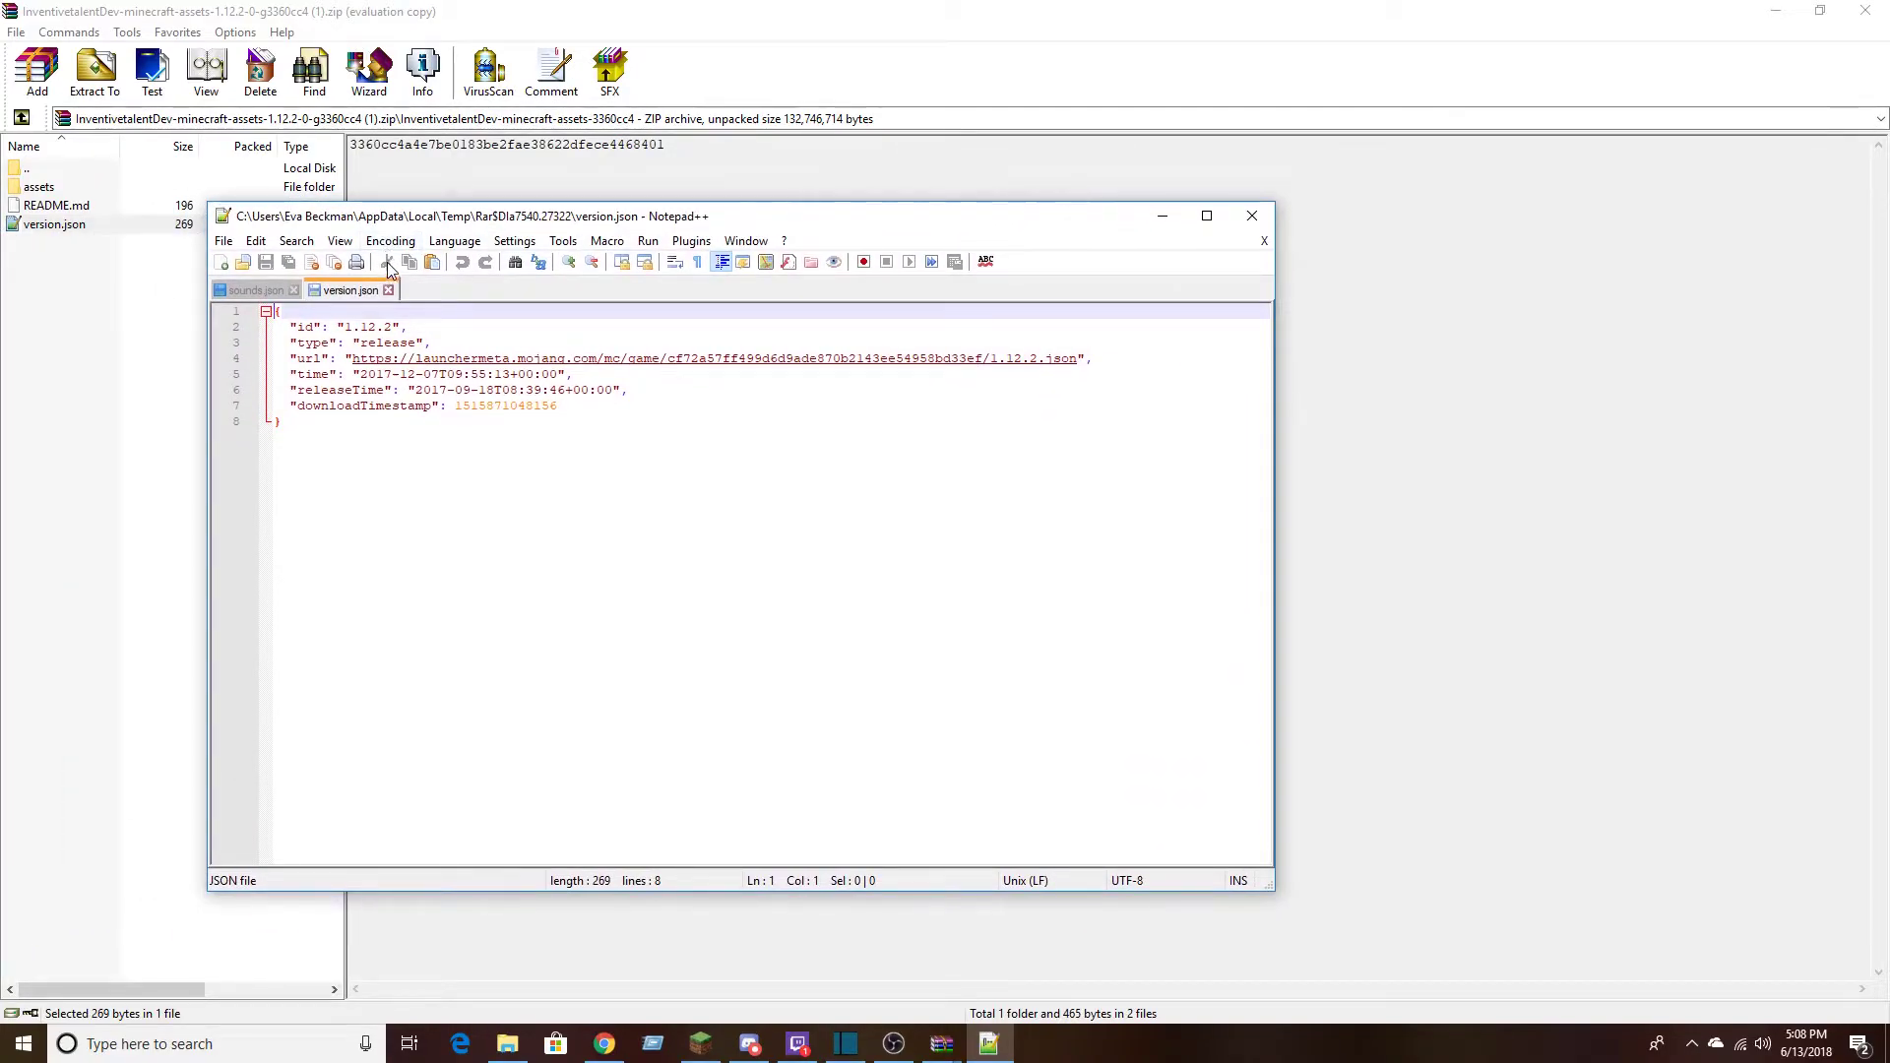
pyautogui.click(892, 1045)
pyautogui.click(892, 1044)
pyautogui.click(645, 531)
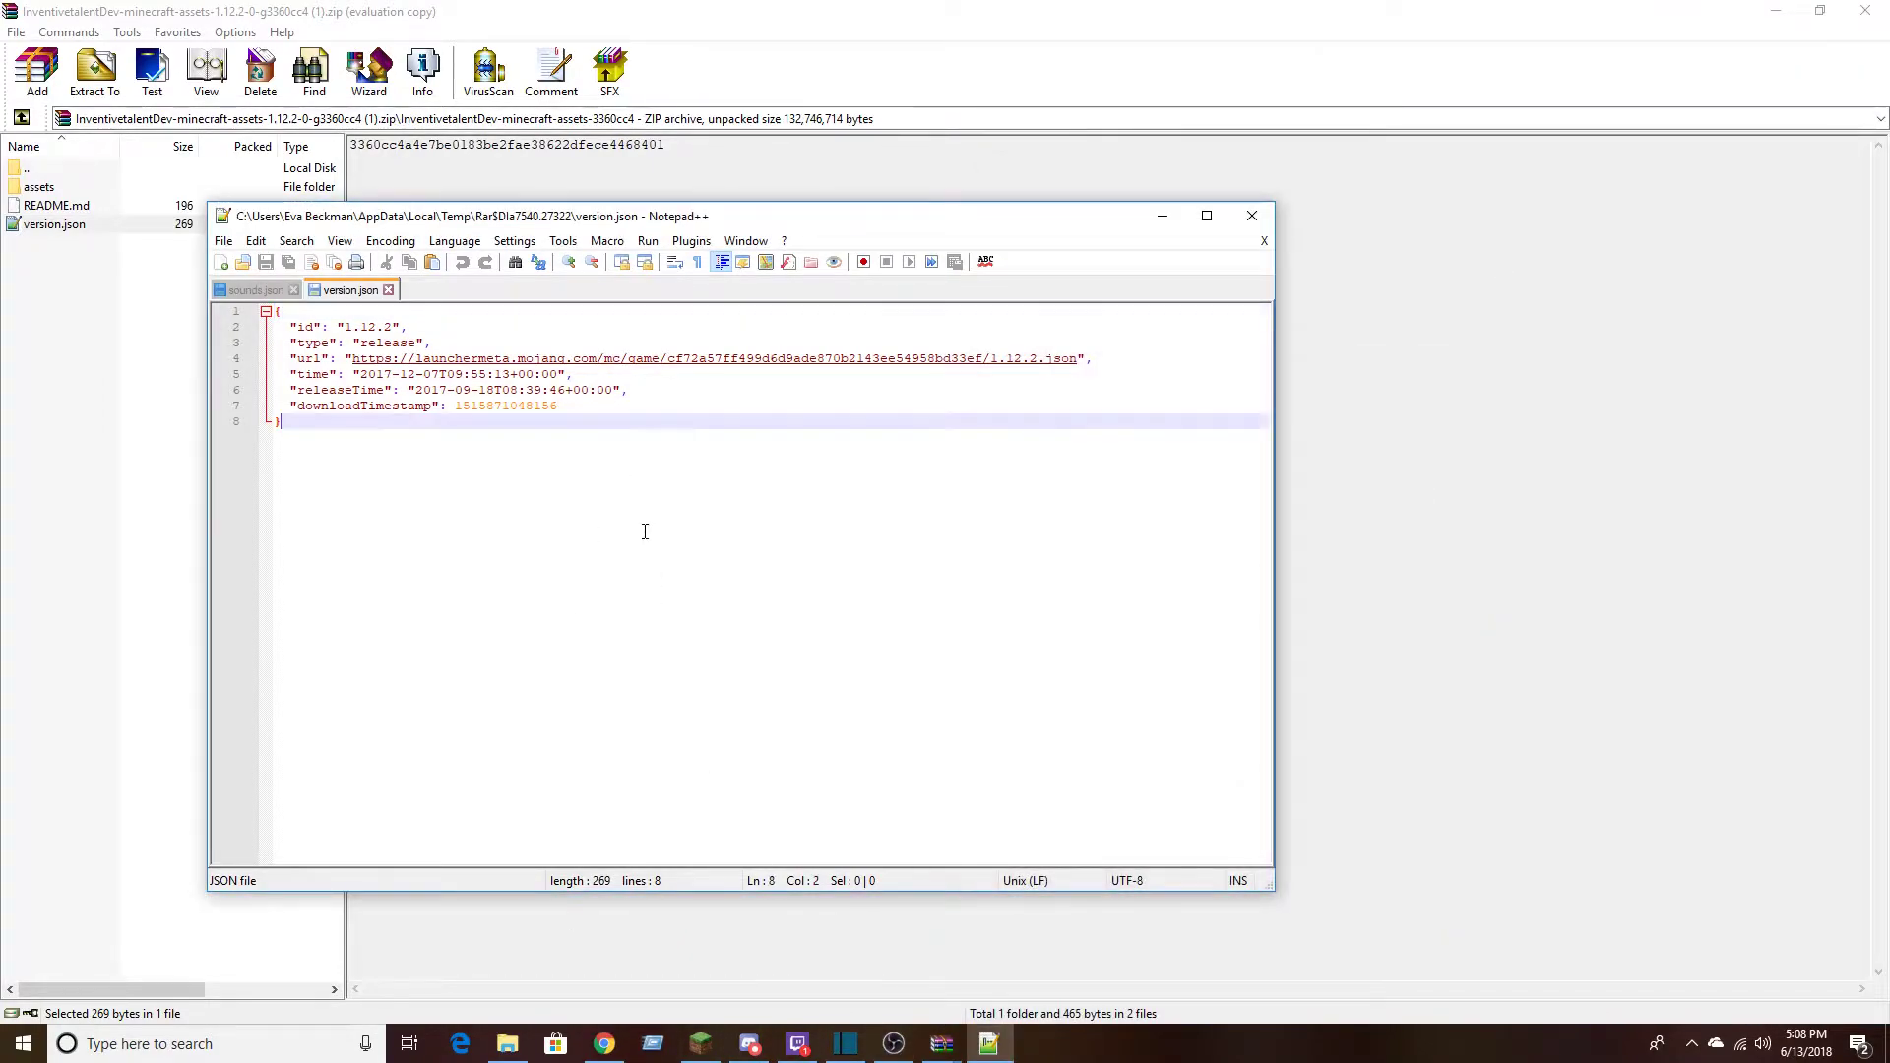
# Look over sounds.json and version.json, close Notepad++, and briefly reopen version.json from the archive
pyautogui.click(258, 289)
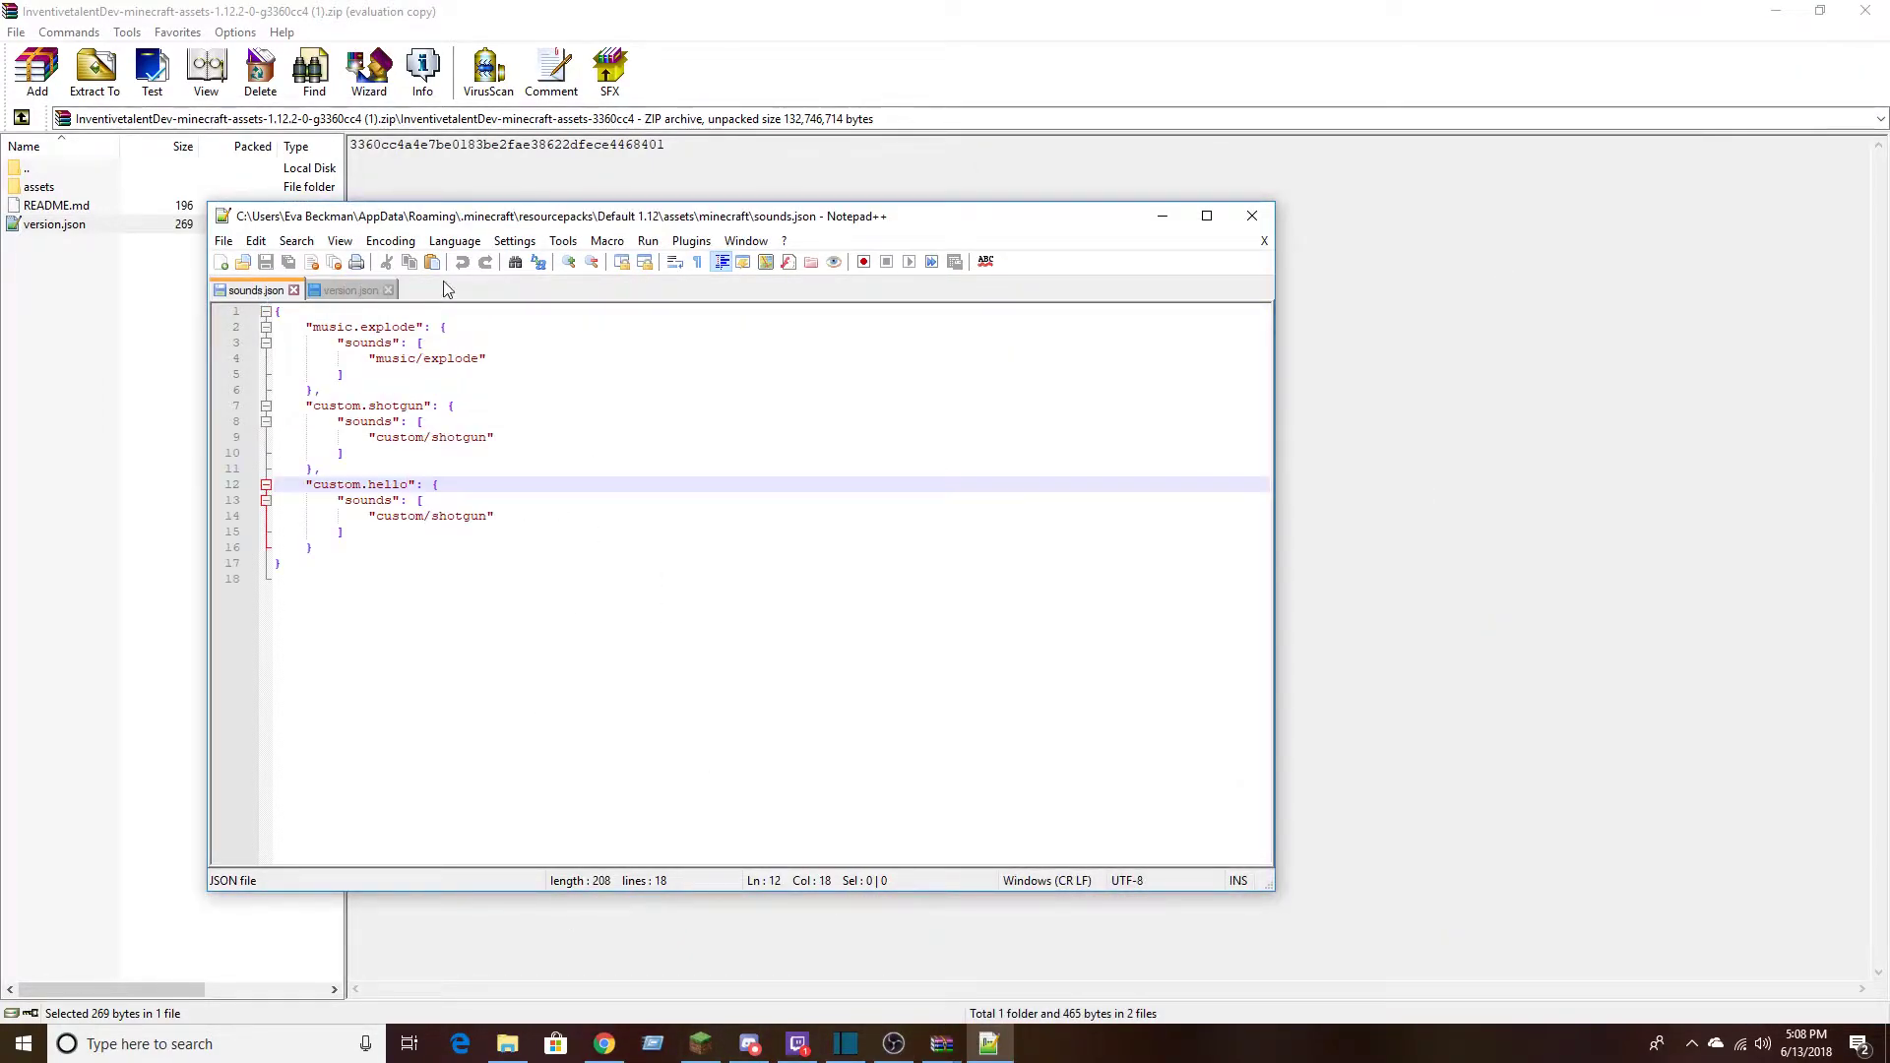
pyautogui.click(356, 287)
pyautogui.click(289, 360)
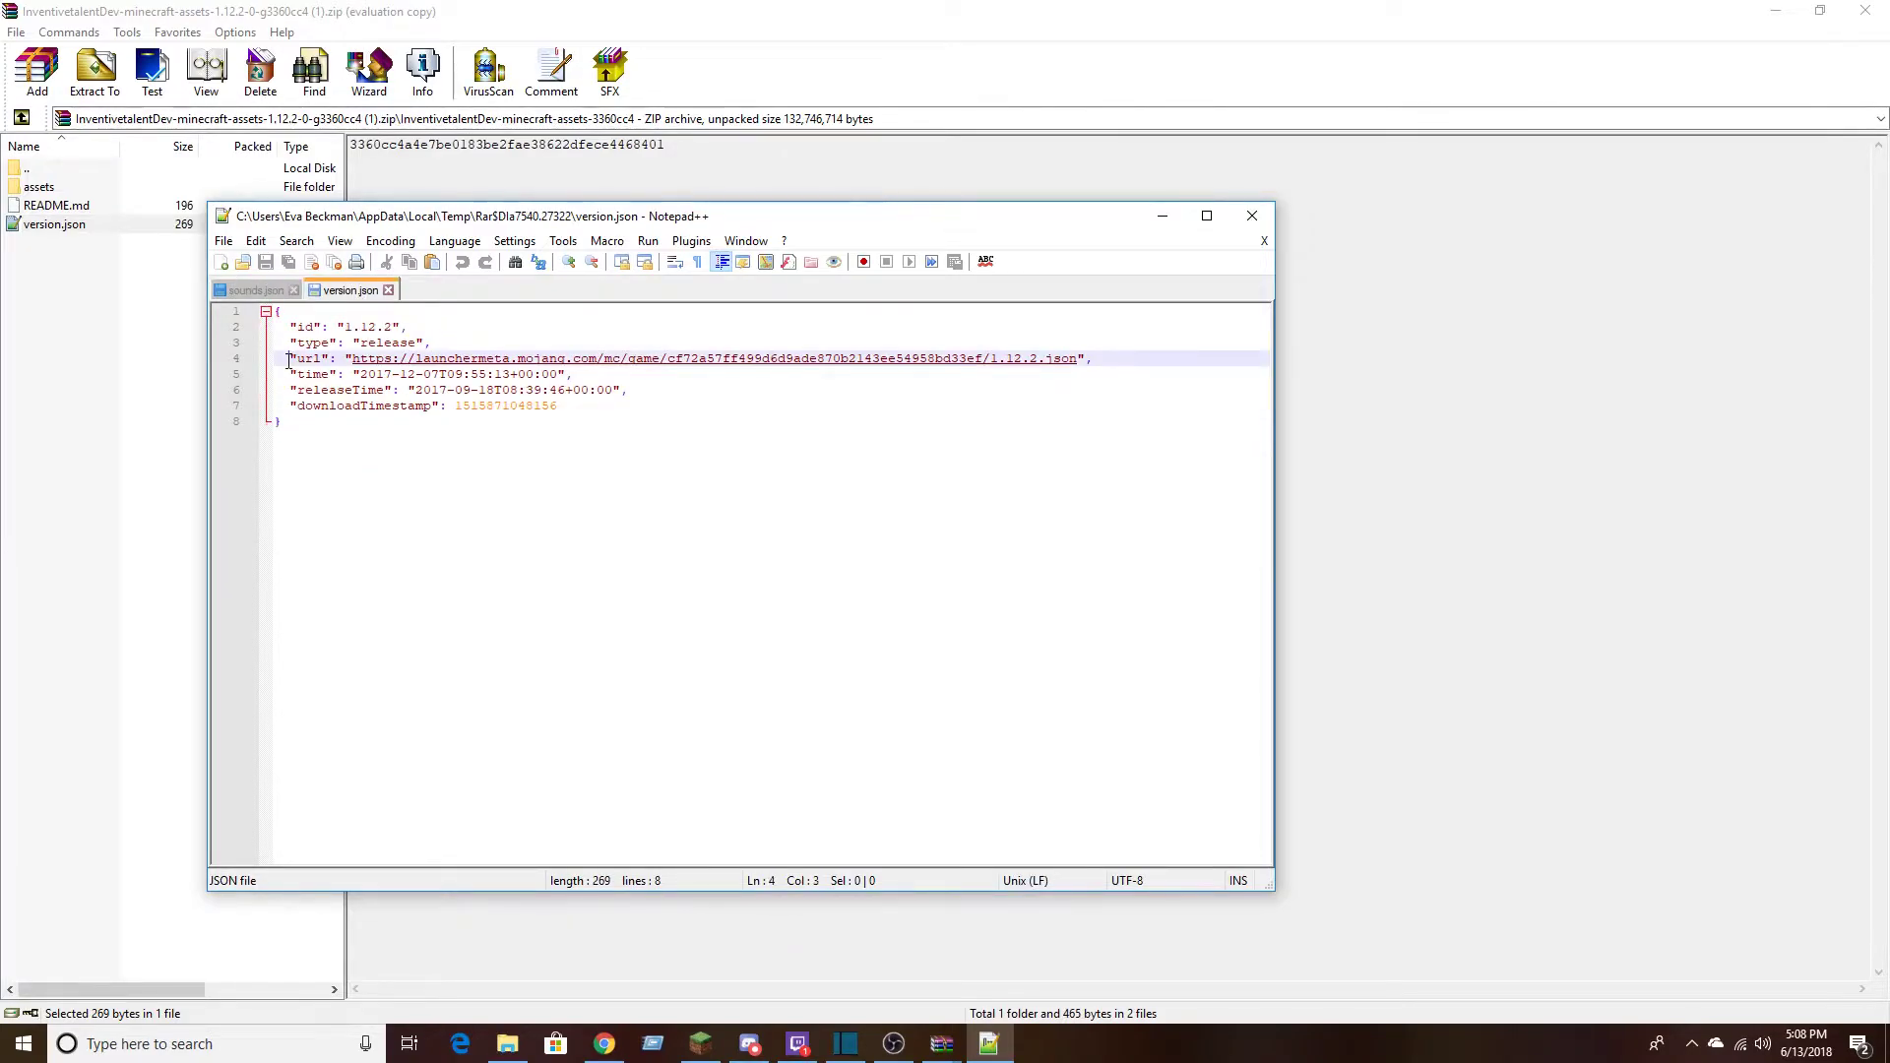
pyautogui.click(300, 326)
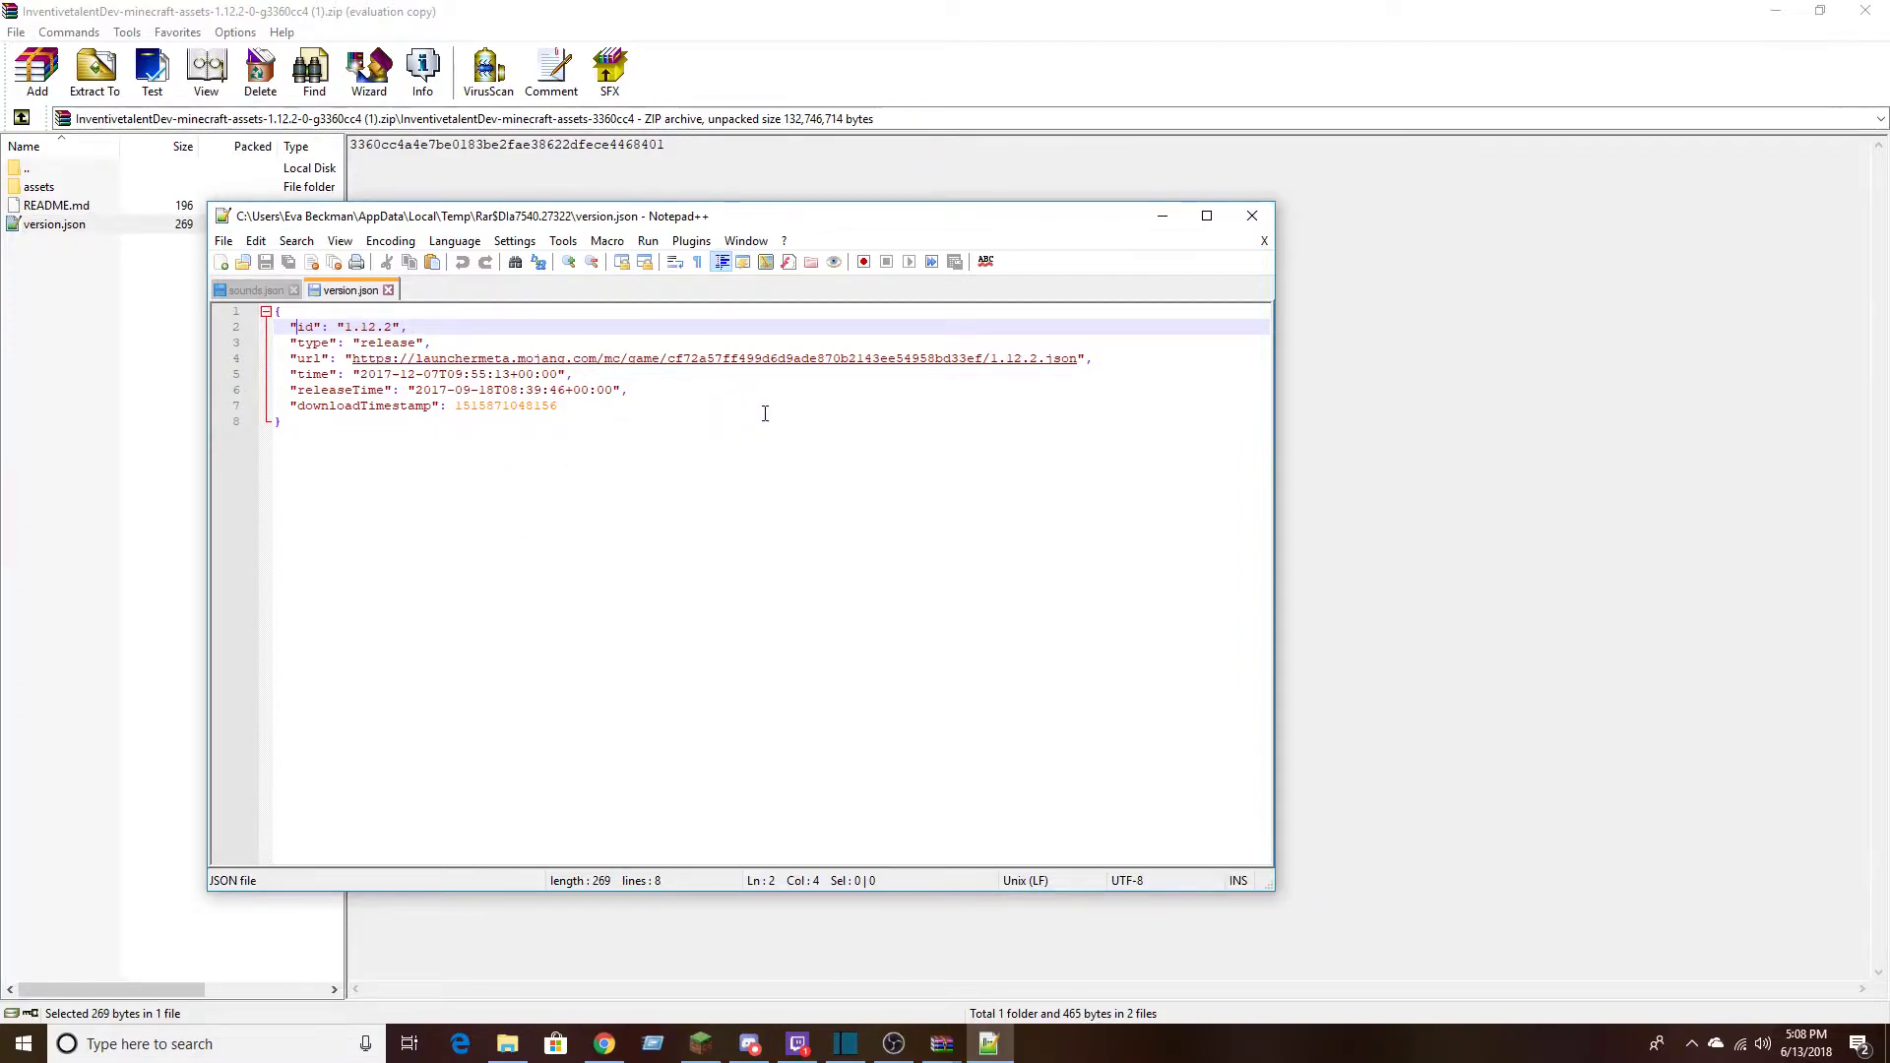
pyautogui.click(1249, 218)
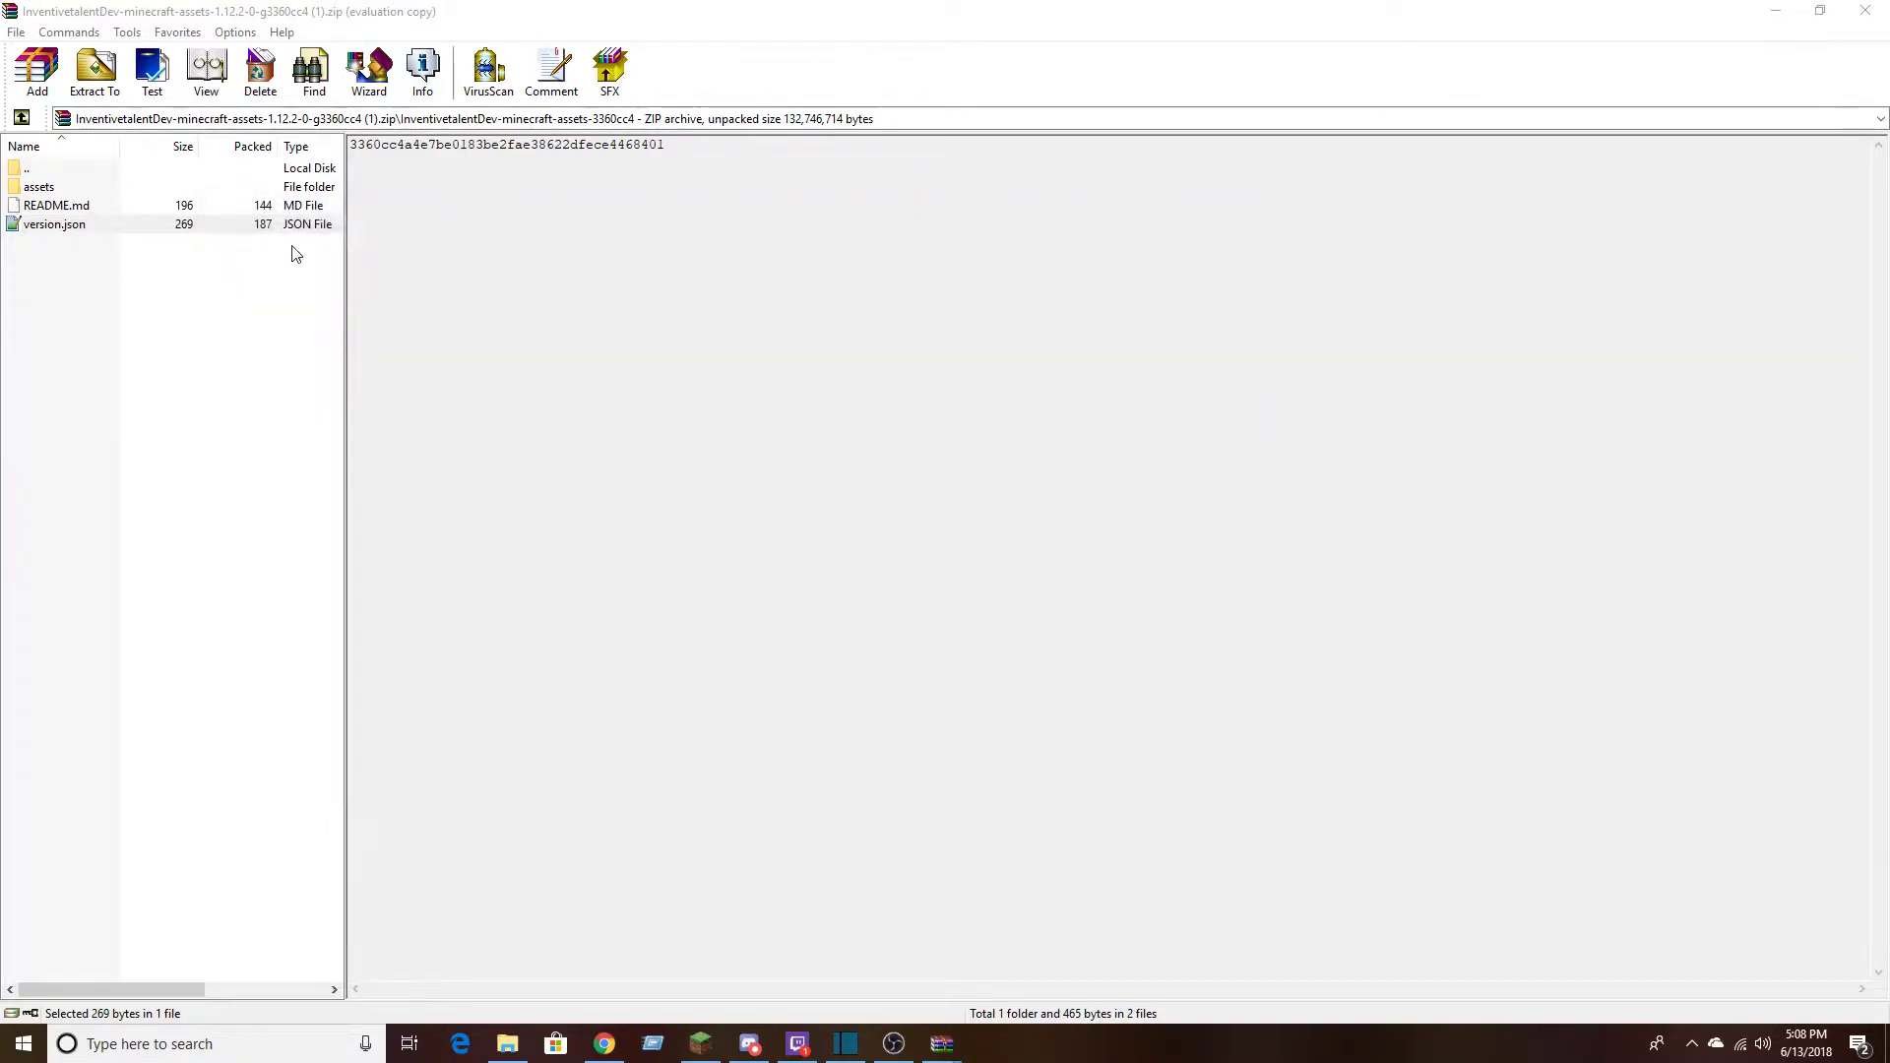
pyautogui.doubleClick(86, 229)
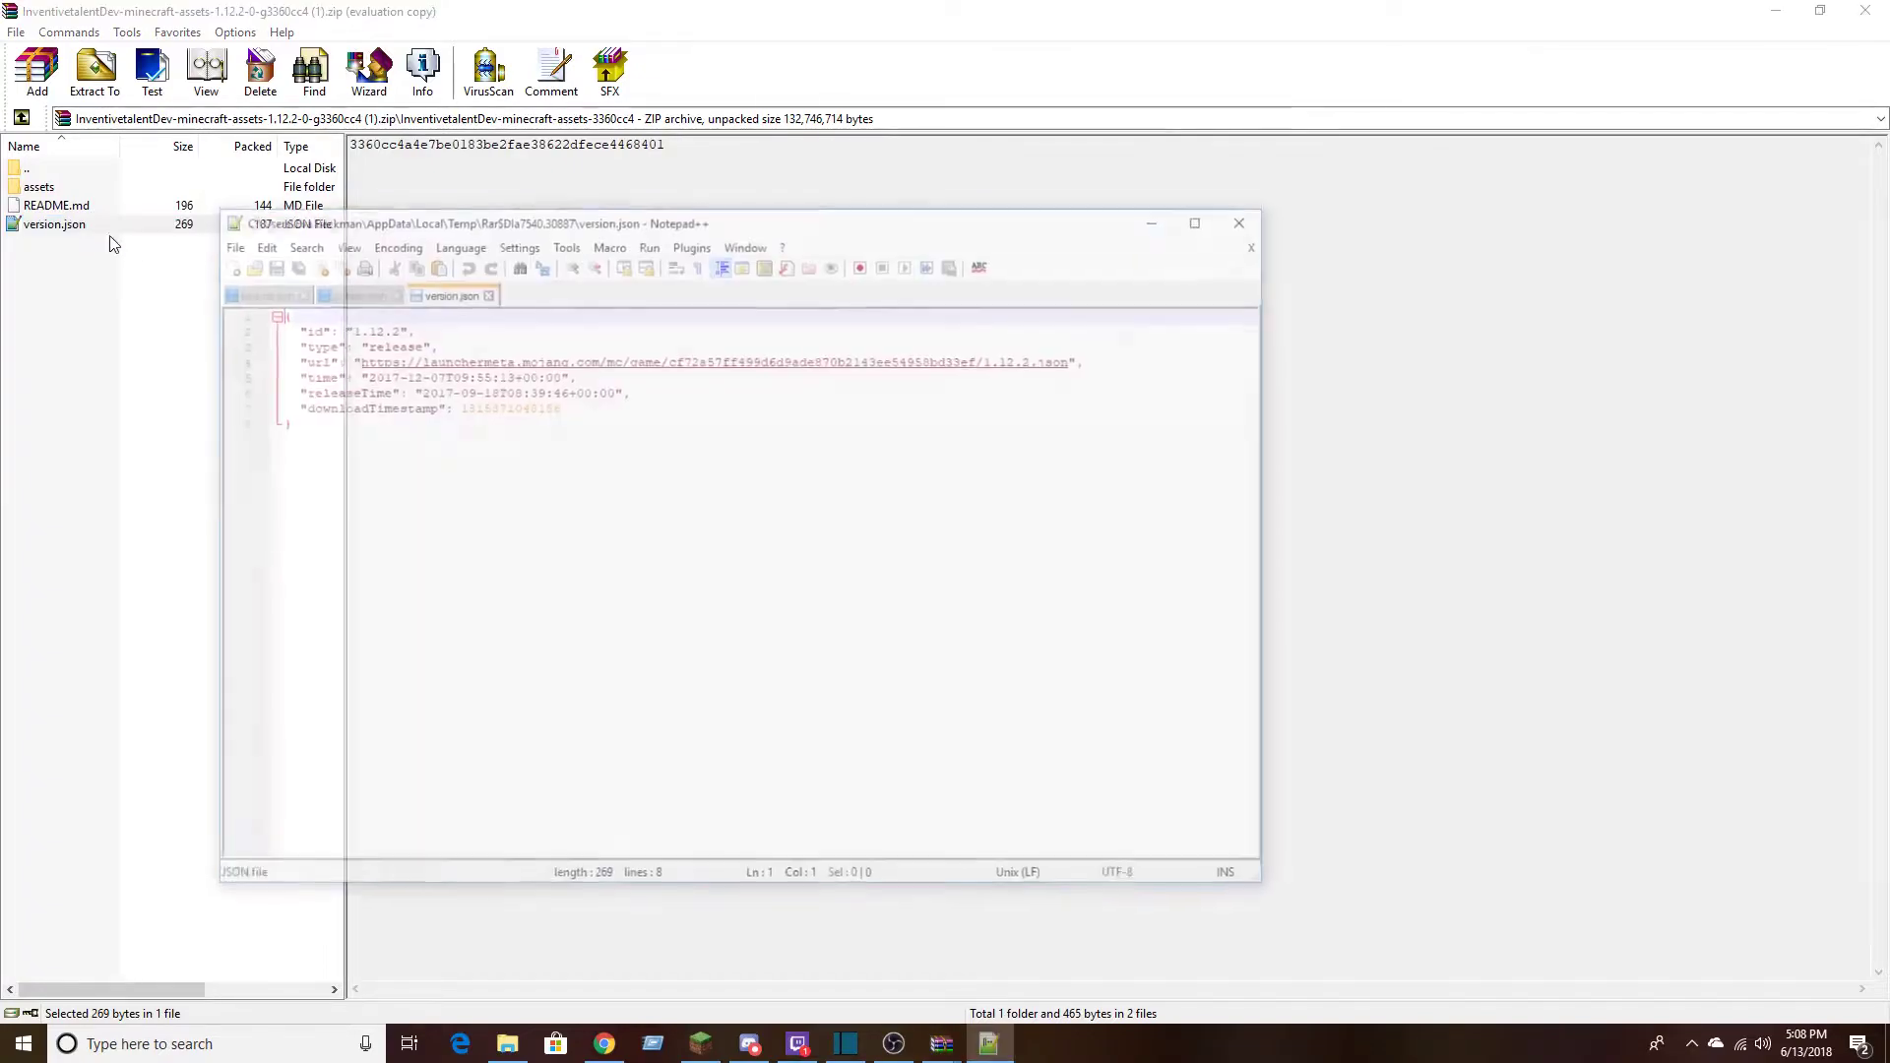
pyautogui.click(1253, 218)
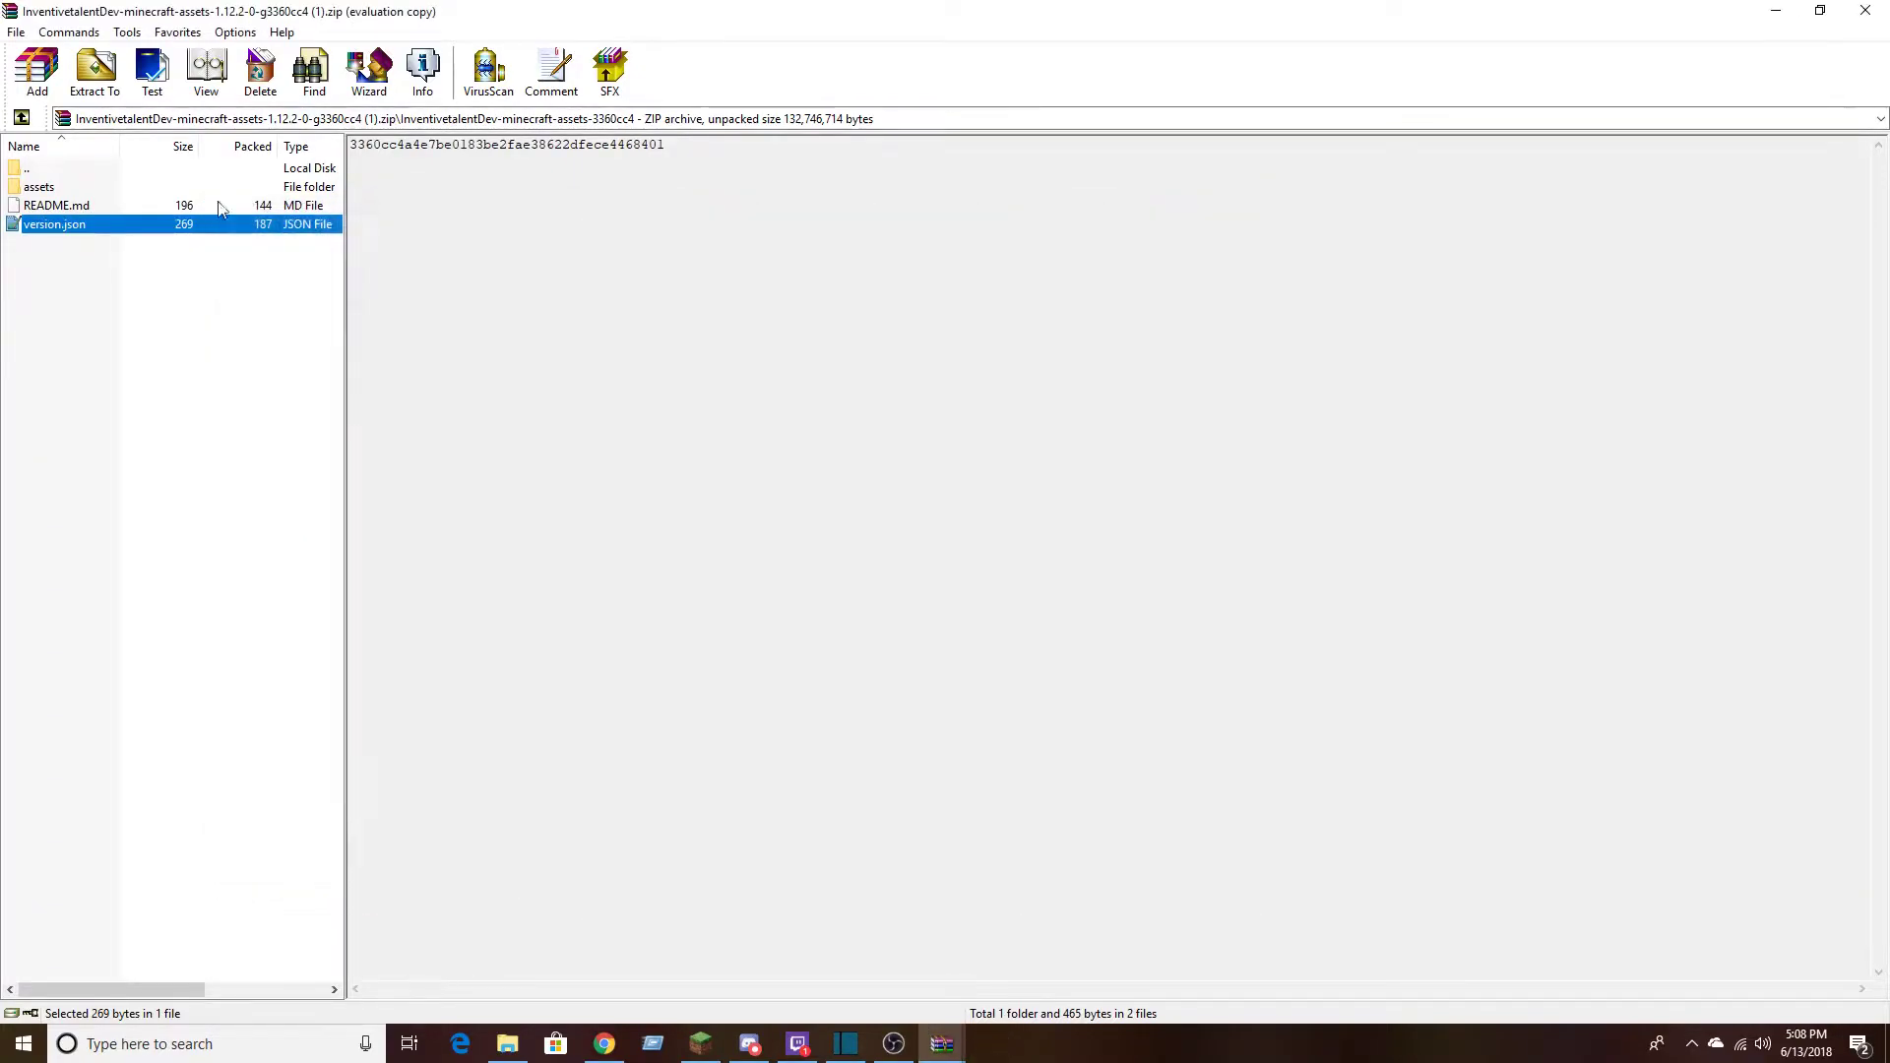
# Copy the assets folder from the archive to the clipboard
pyautogui.click(42, 190)
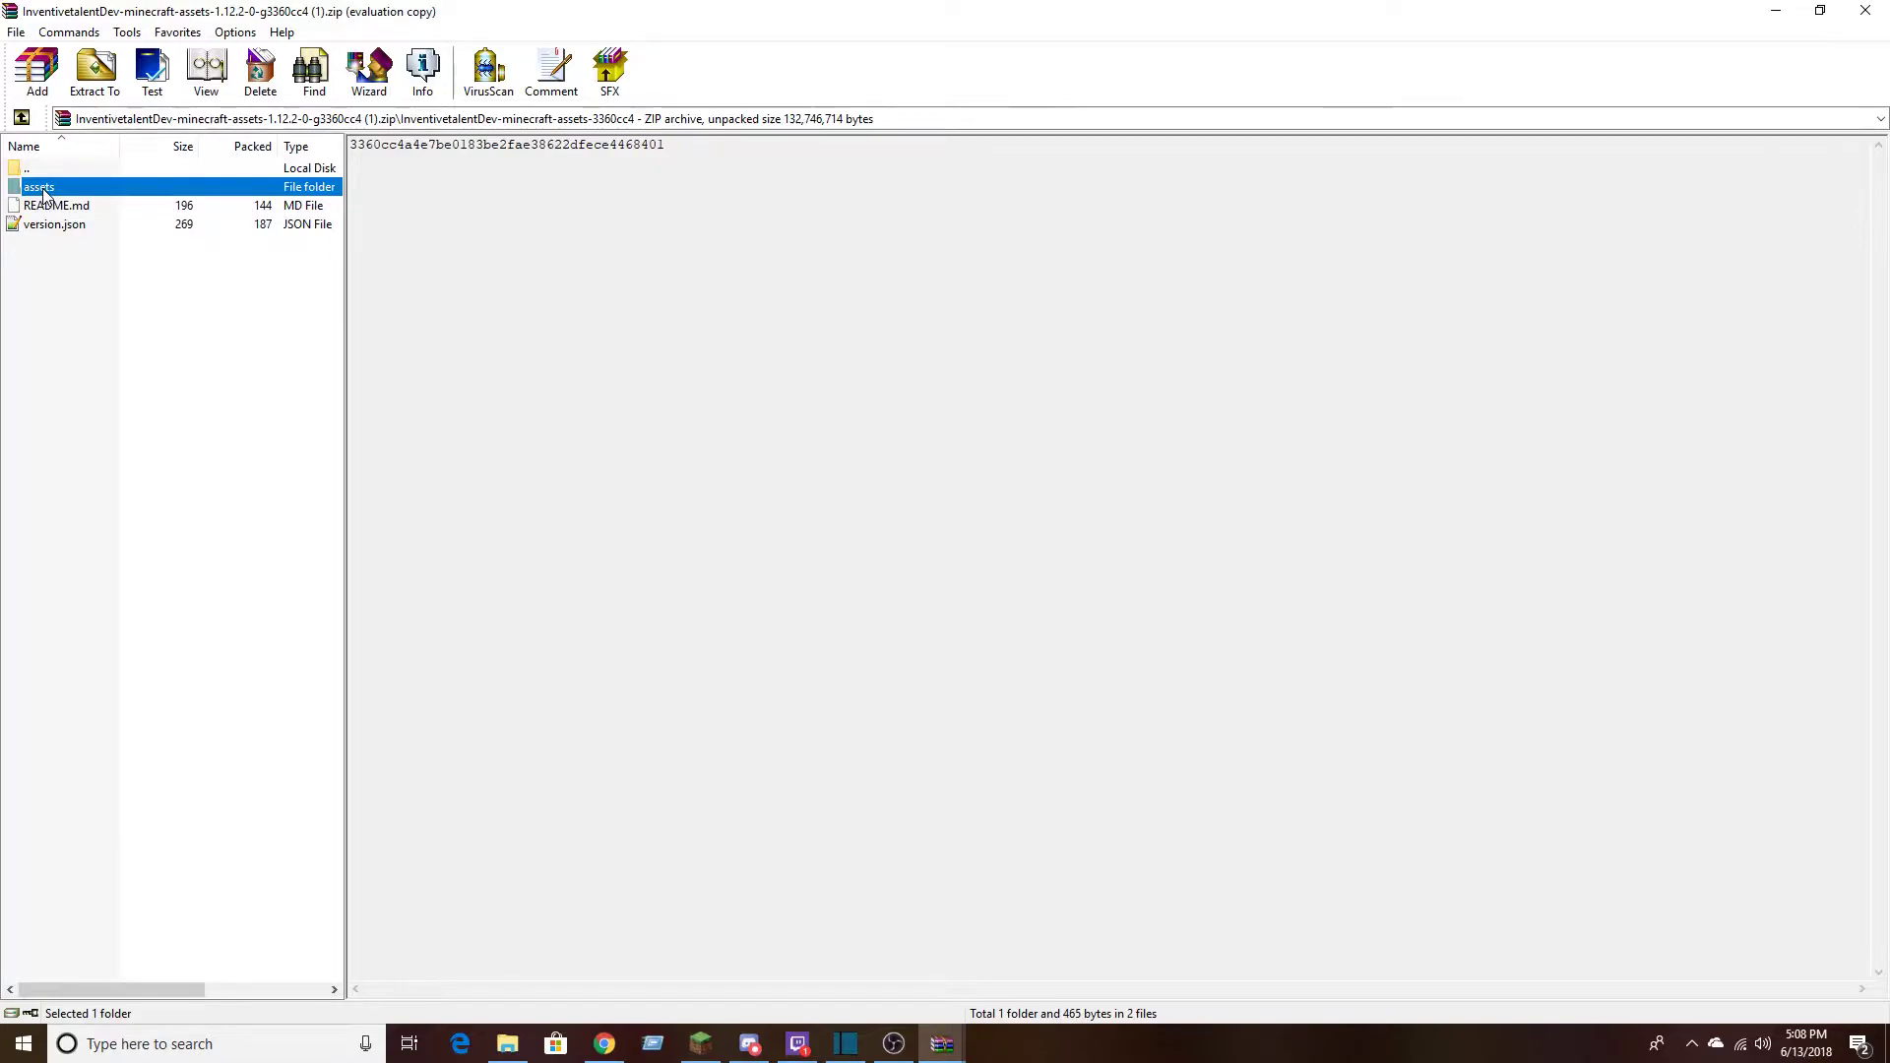
pyautogui.rightClick(44, 194)
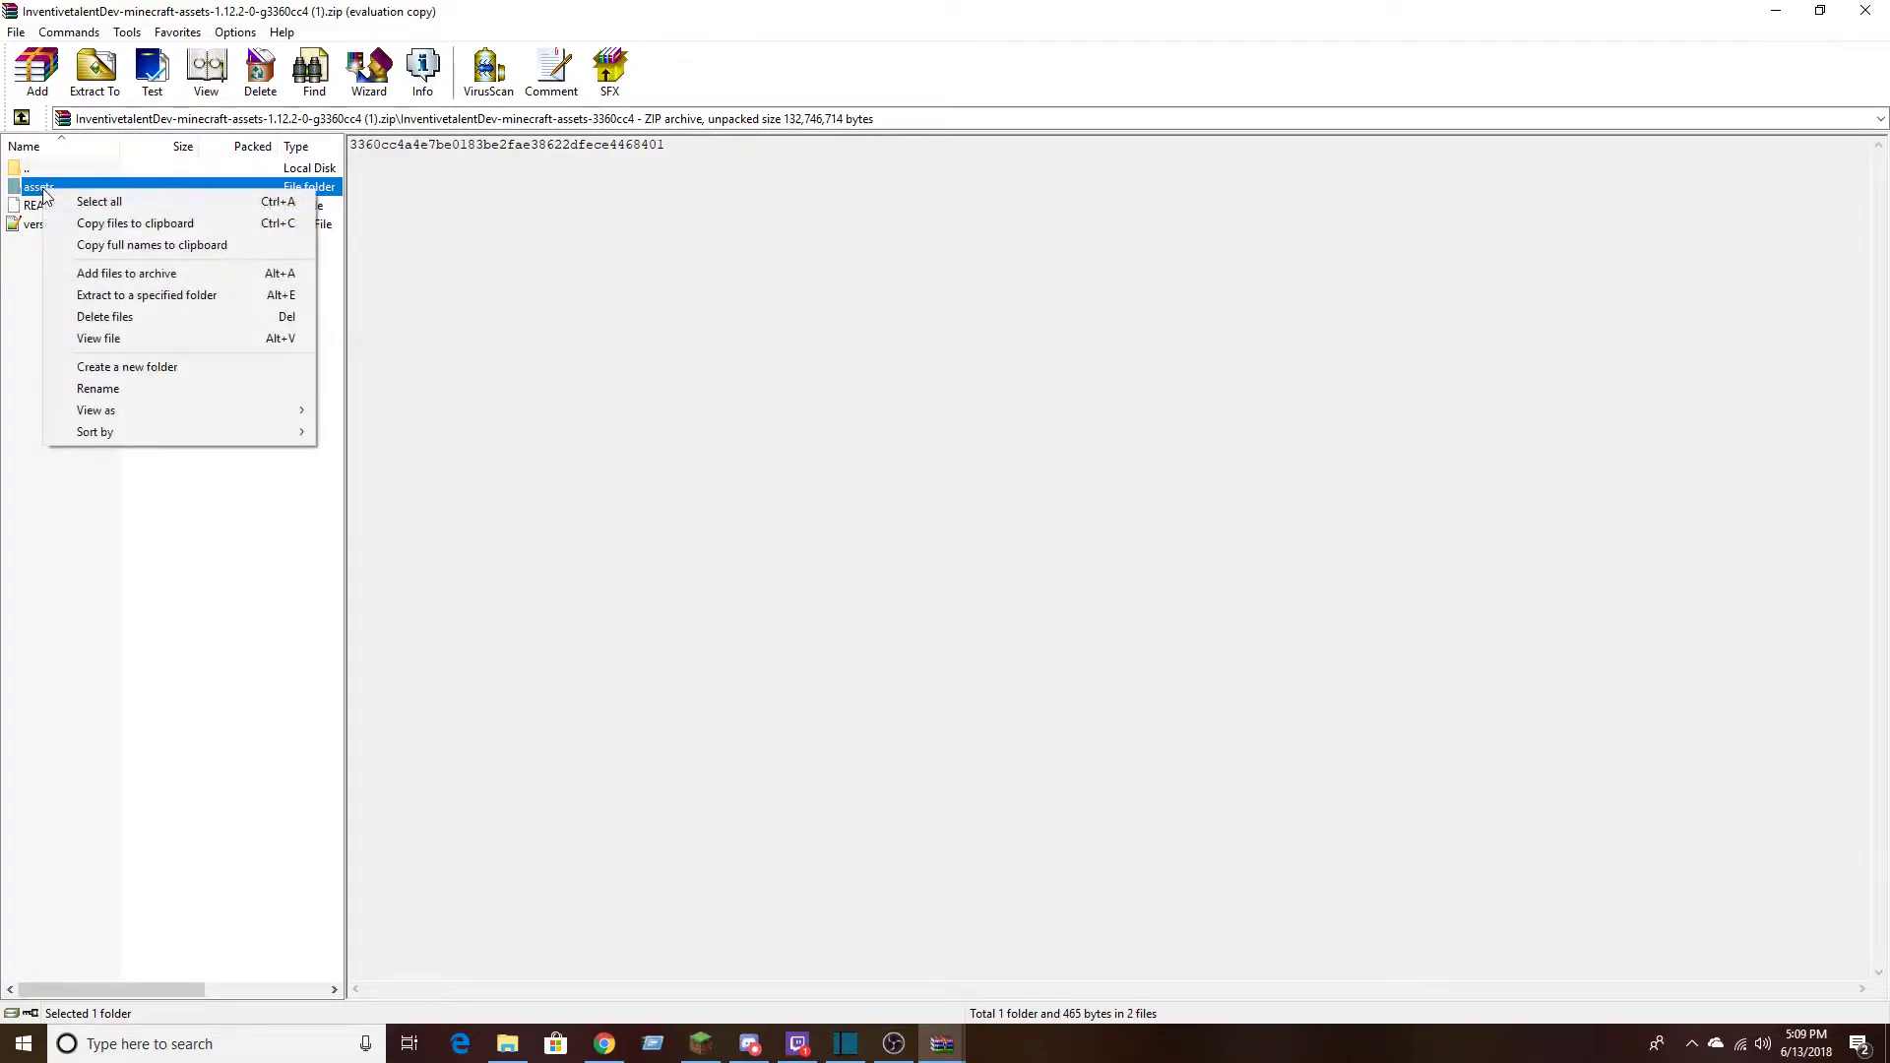
pyautogui.click(142, 222)
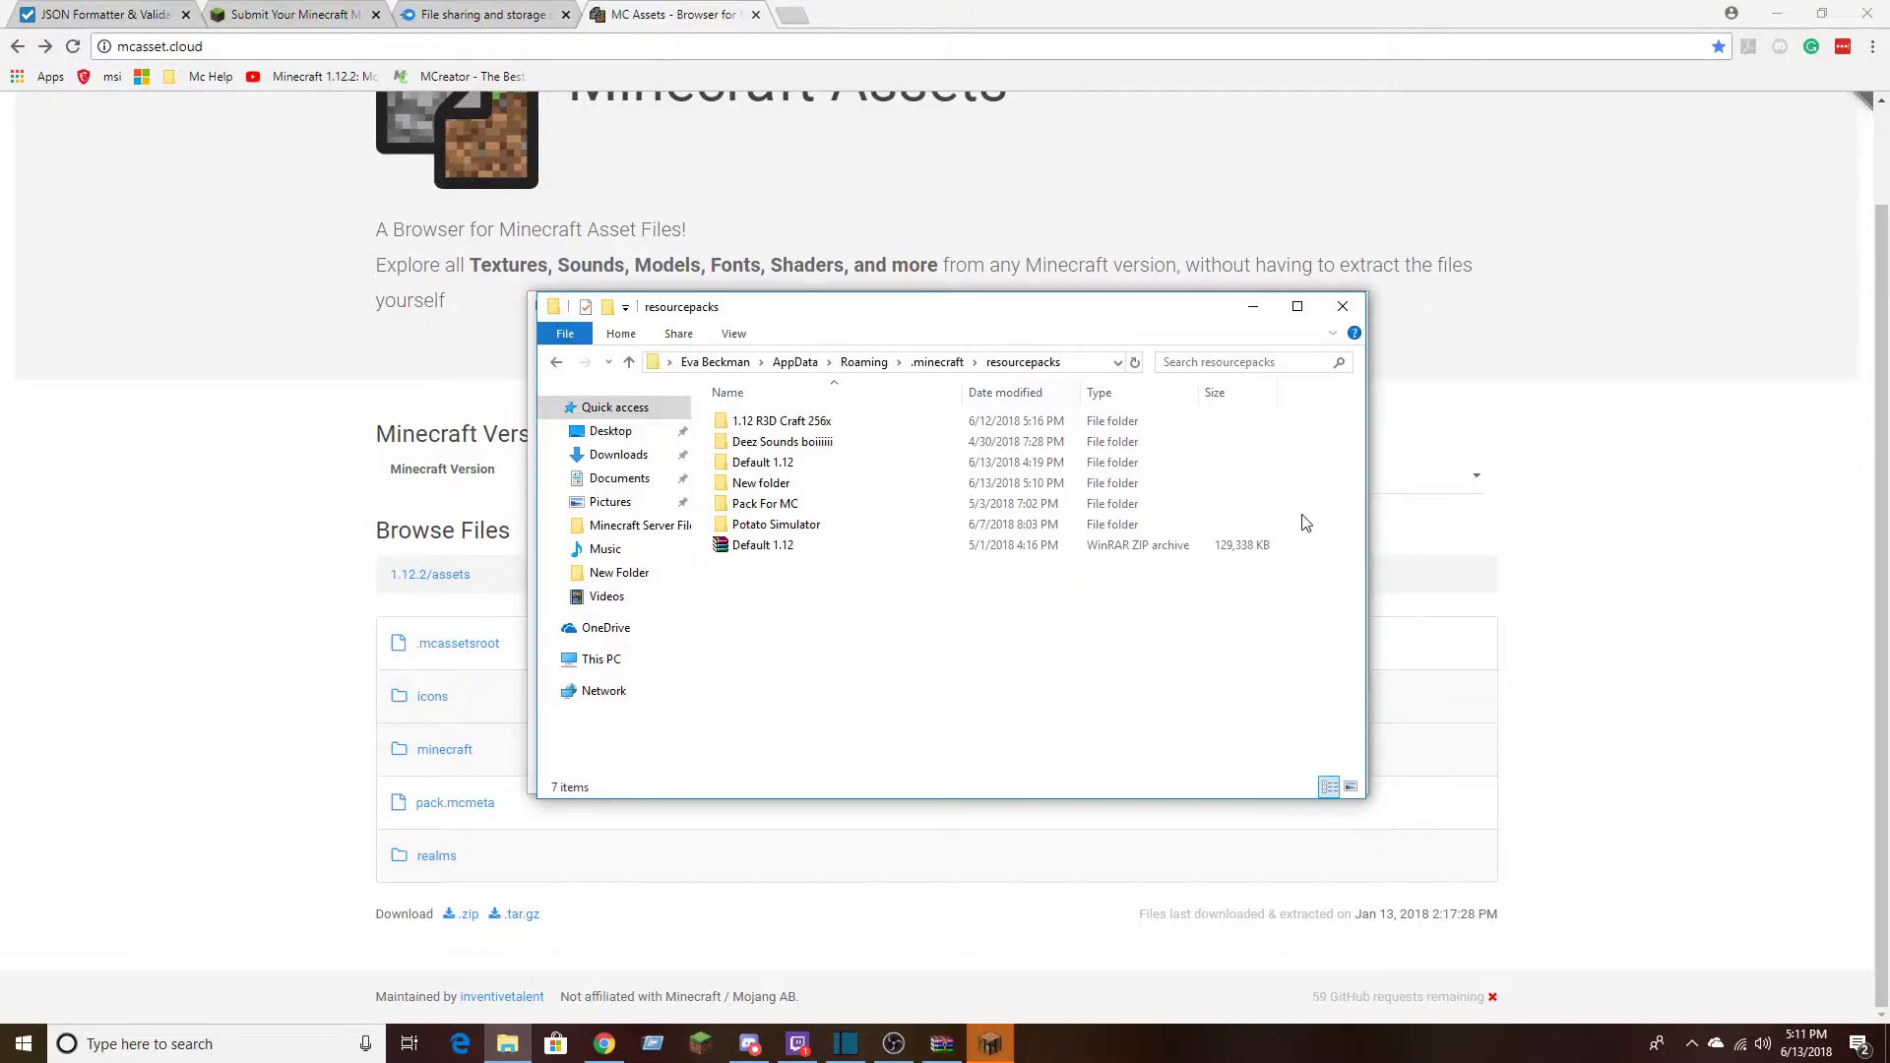
# Open the Potato Simulator pack inside the resourcepacks folder and view its contents
pyautogui.moveTo(1302, 526); pyautogui.dragTo(1213, 500)
pyautogui.rightClick(1213, 499)
pyautogui.click(1312, 489)
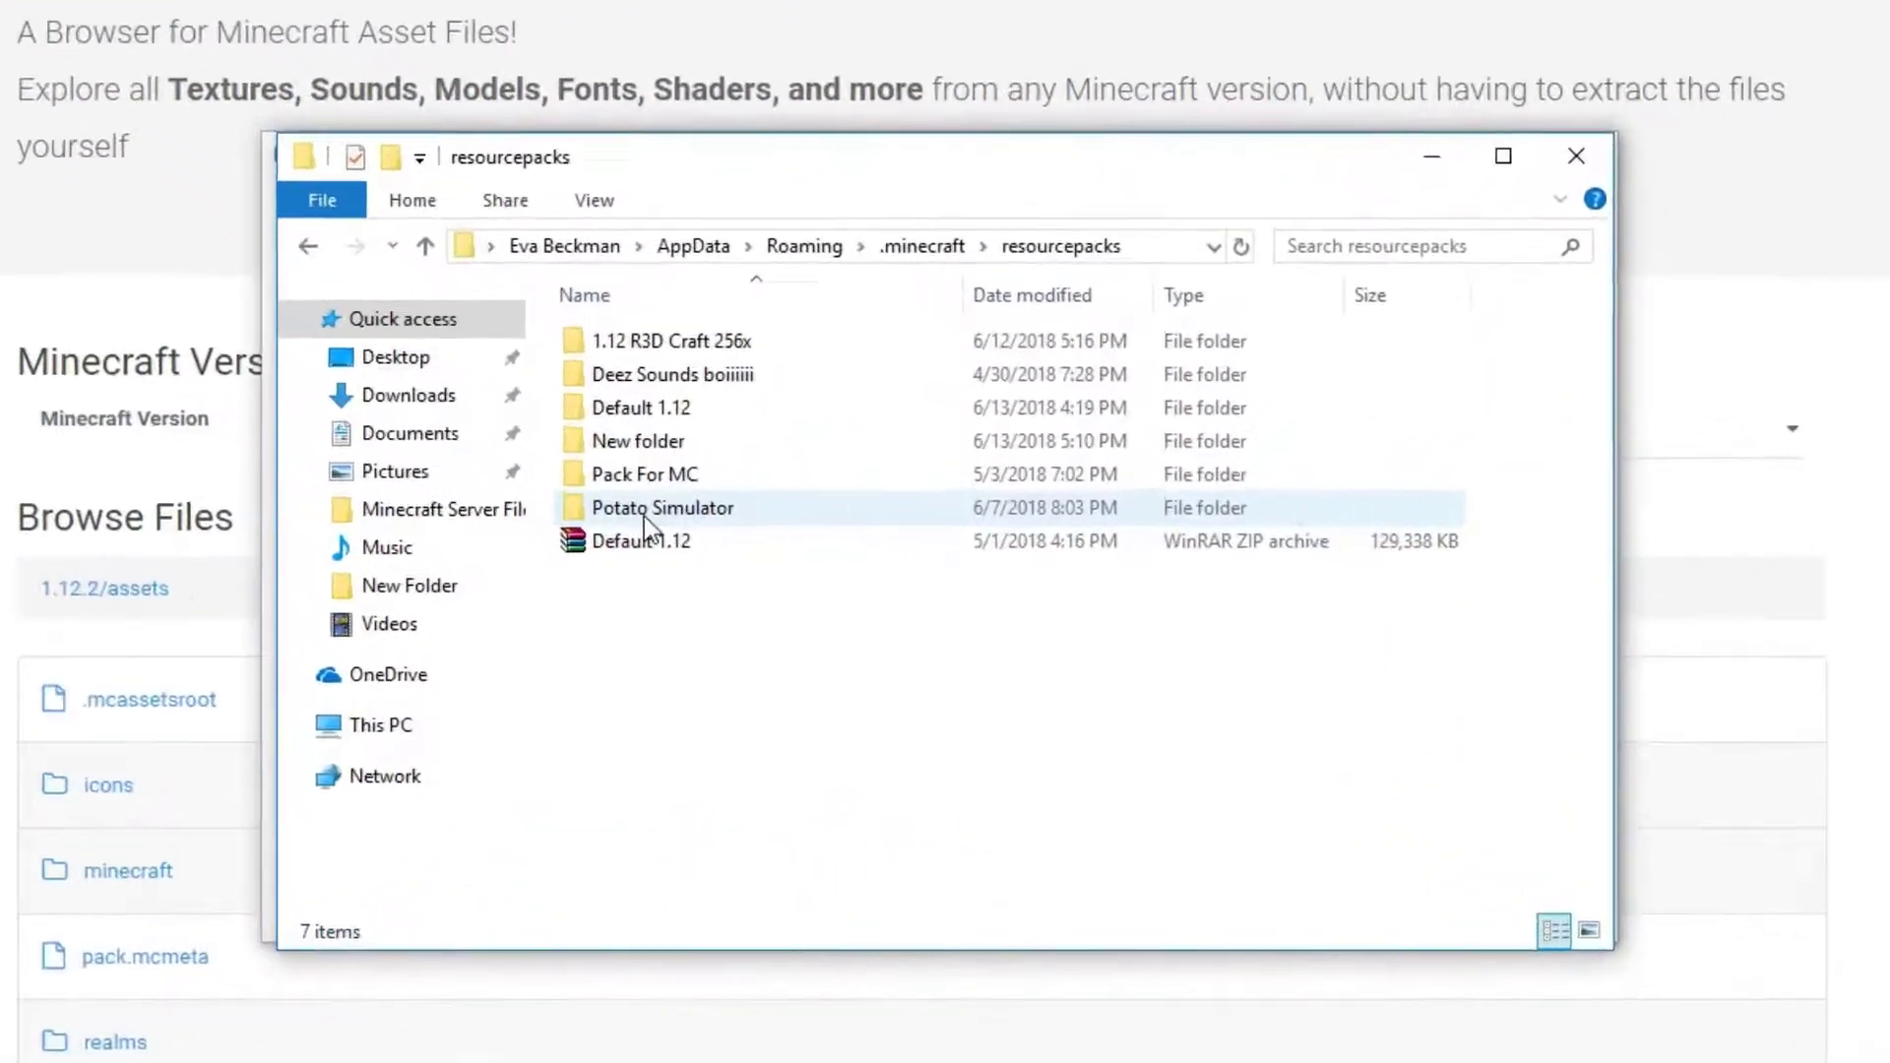
pyautogui.click(643, 512)
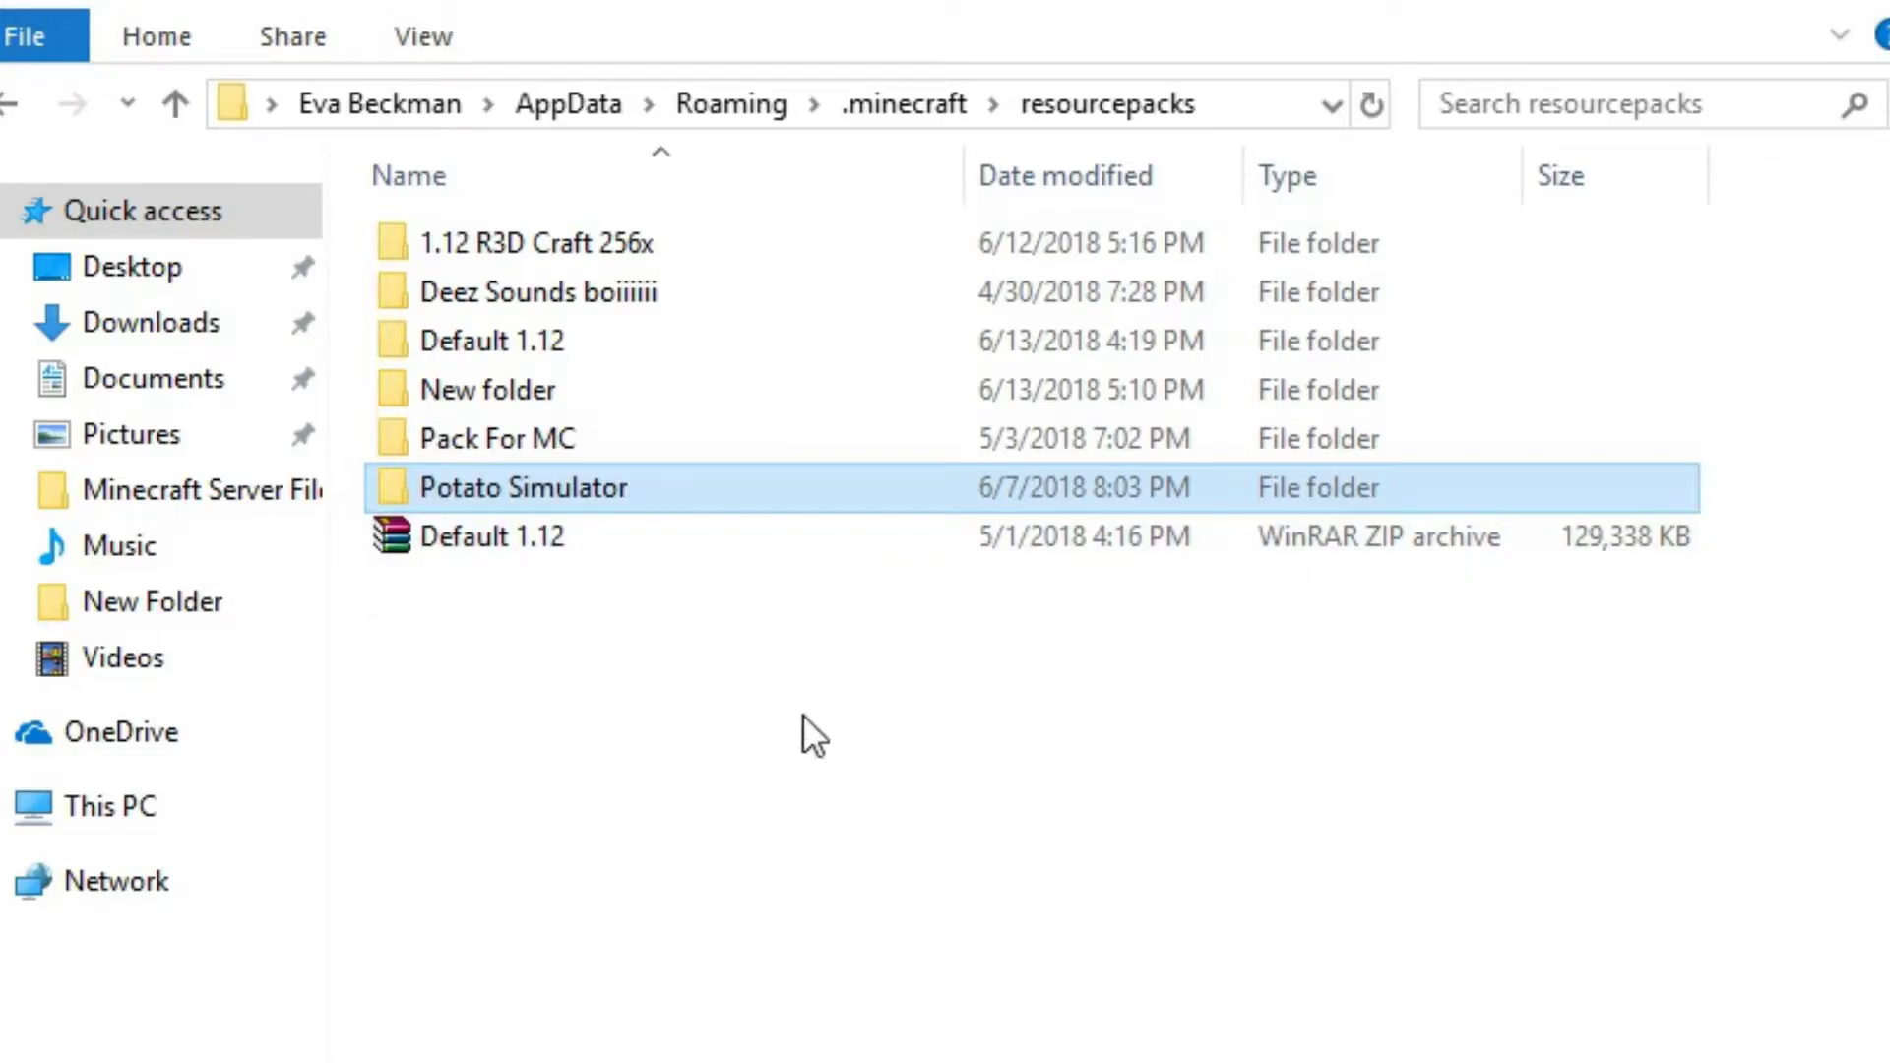
pyautogui.click(801, 713)
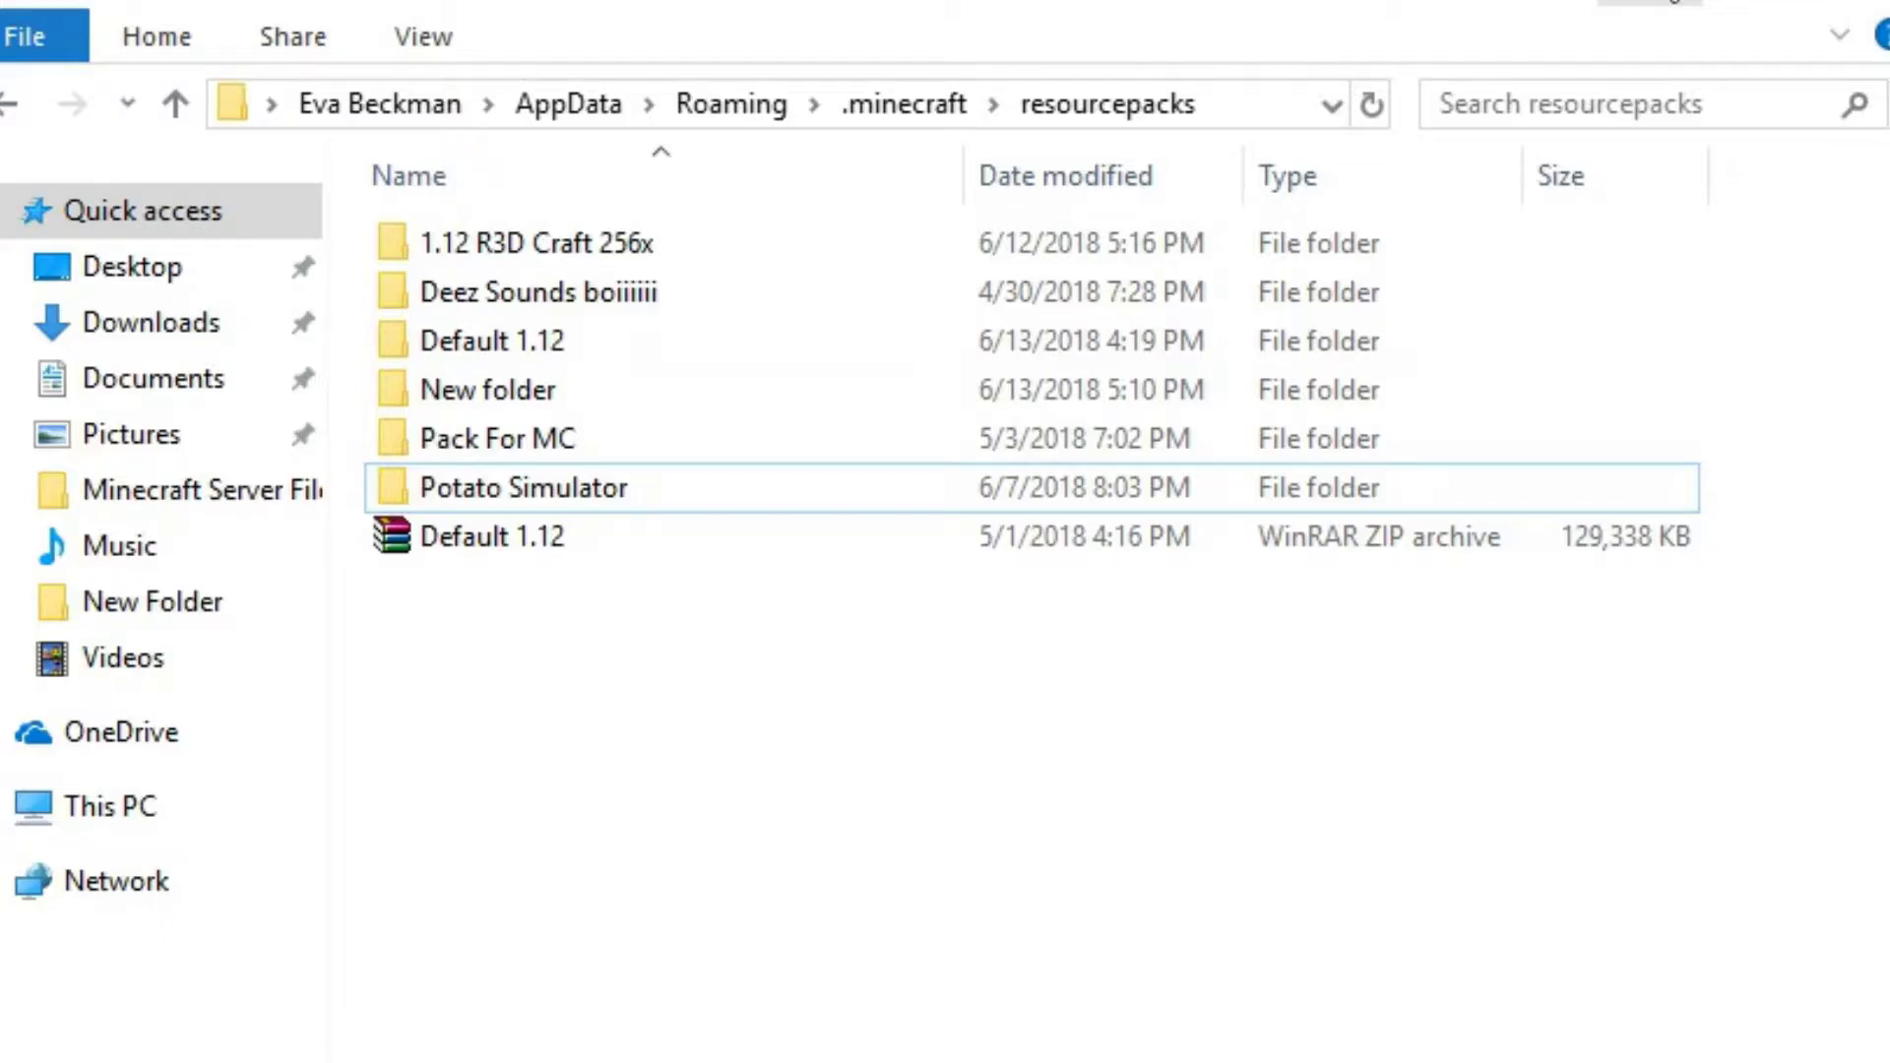
pyautogui.doubleClick(937, 475)
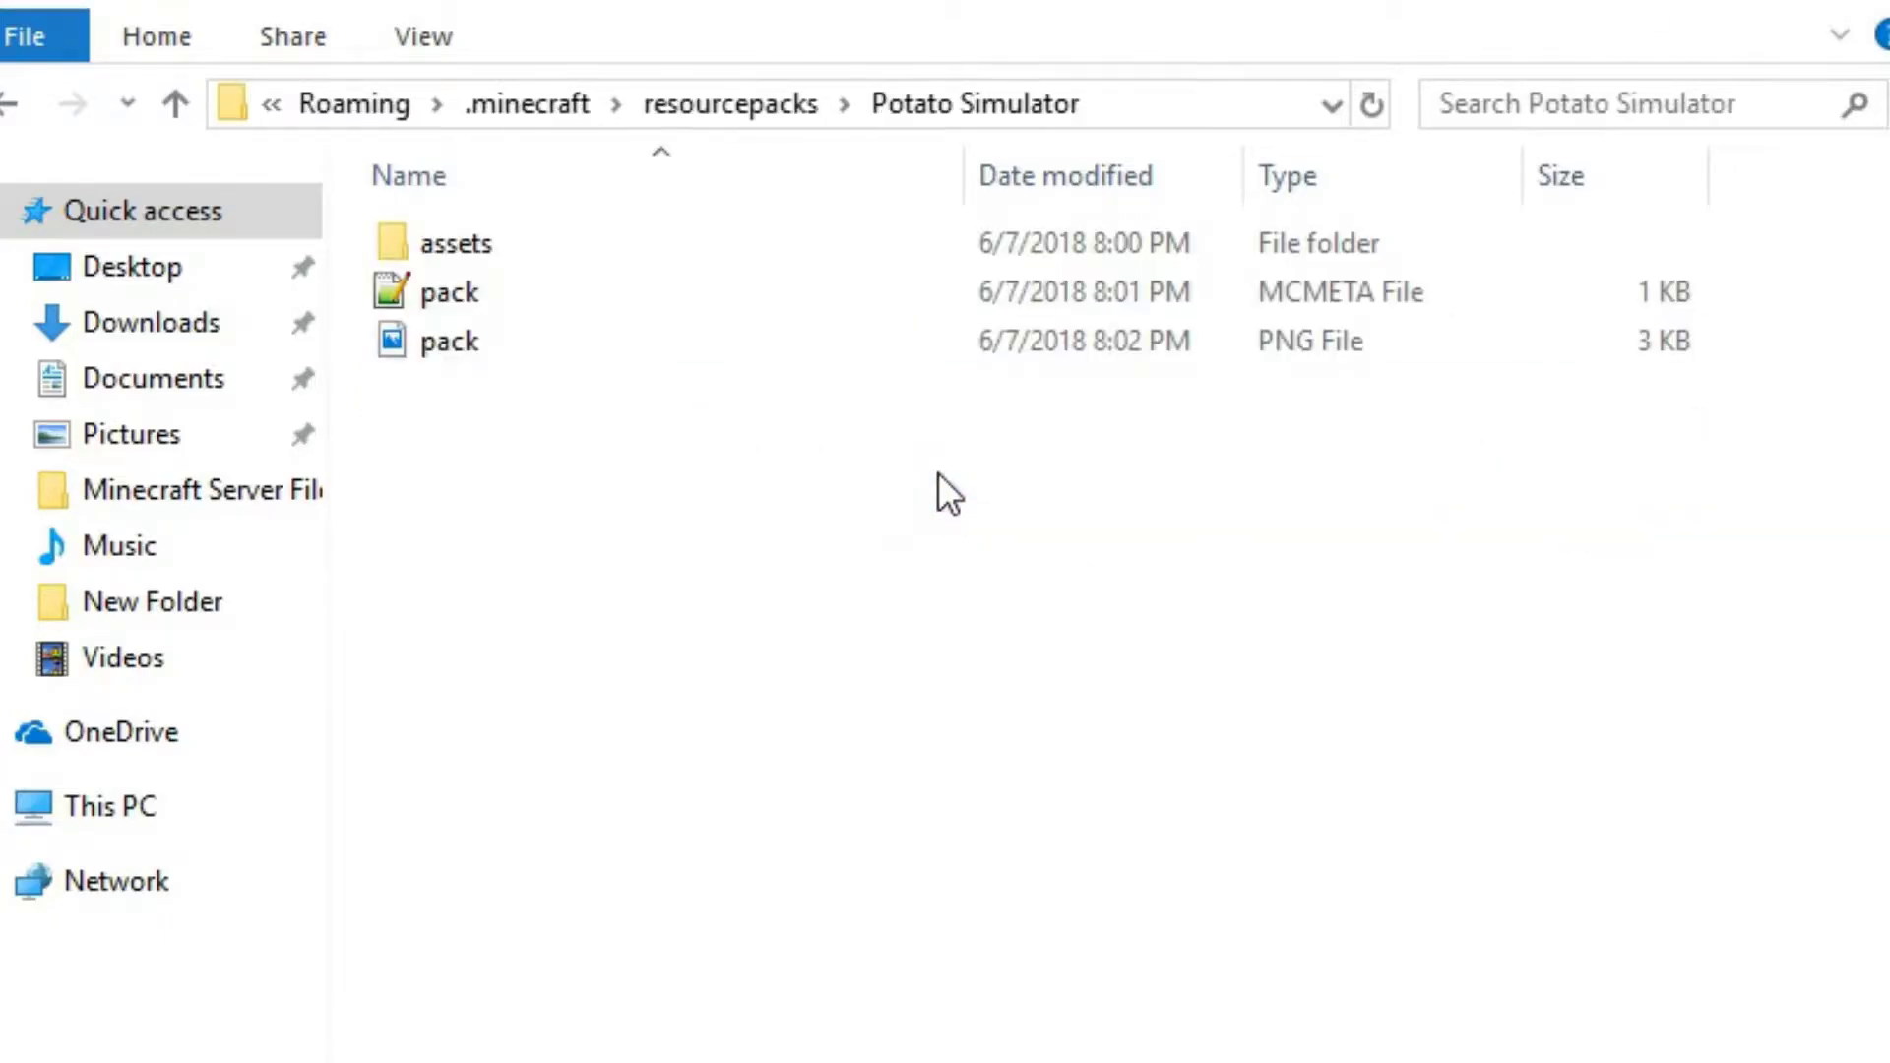
pyautogui.doubleClick(608, 322)
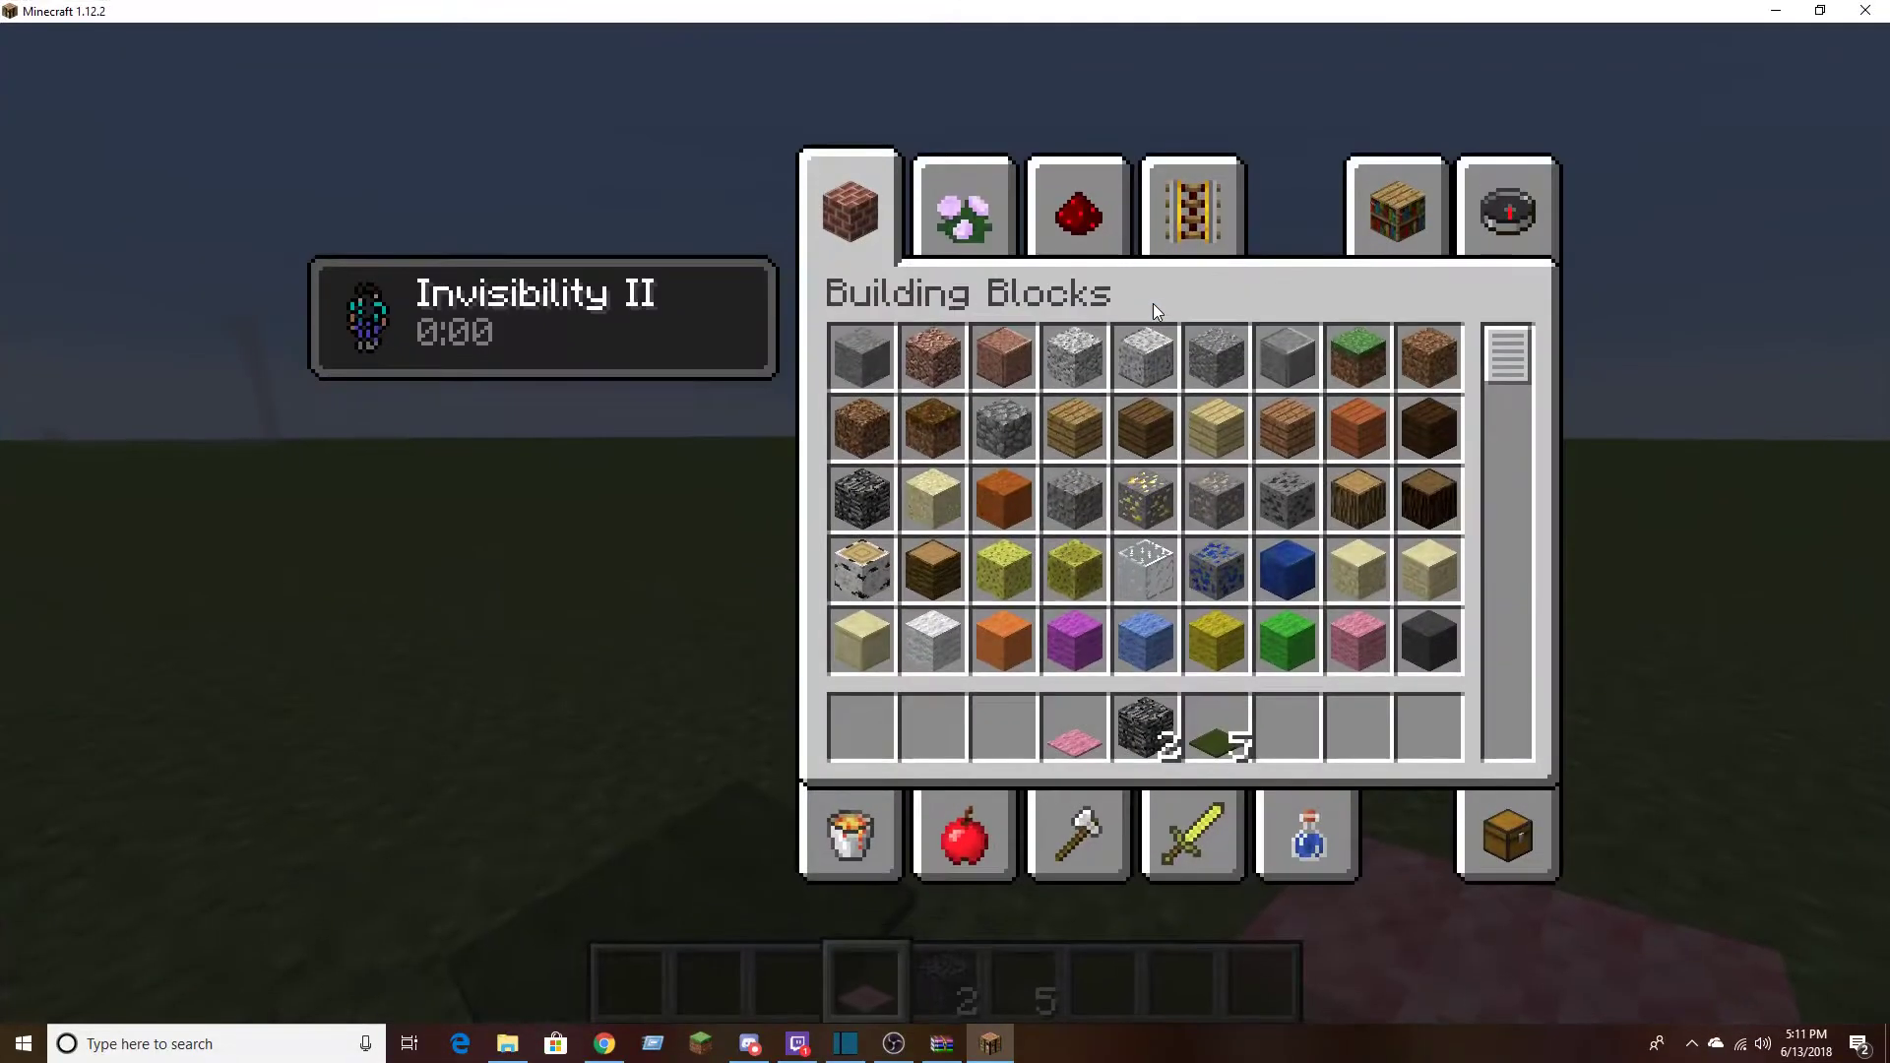
pyautogui.click(898, 1048)
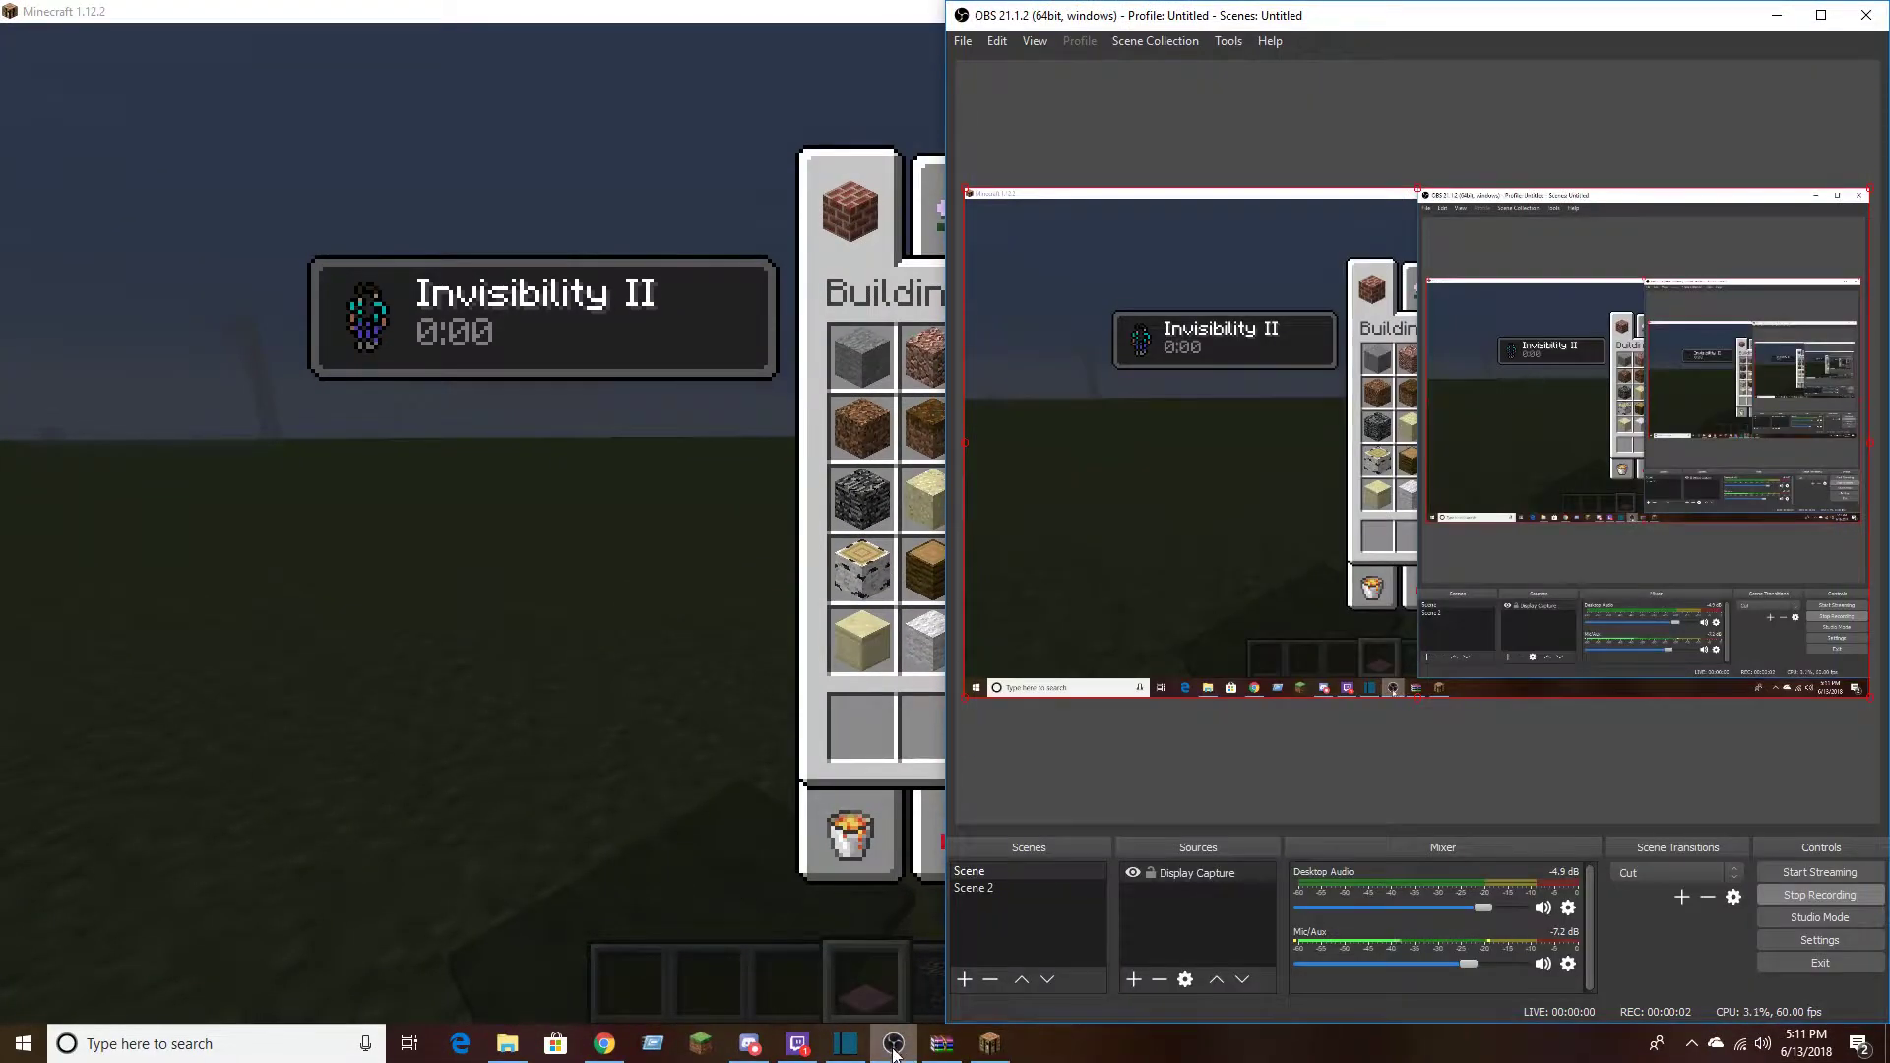
# Switch to Minecraft, close the inventory and look around the bedrock and command block builds with the current resource pack
pyautogui.click(659, 770)
pyautogui.press('e')
pyautogui.press('s')
pyautogui.scroll(-4, 946, 524)
pyautogui.scroll(3, 946, 523)
pyautogui.scroll(-2, 946, 524)
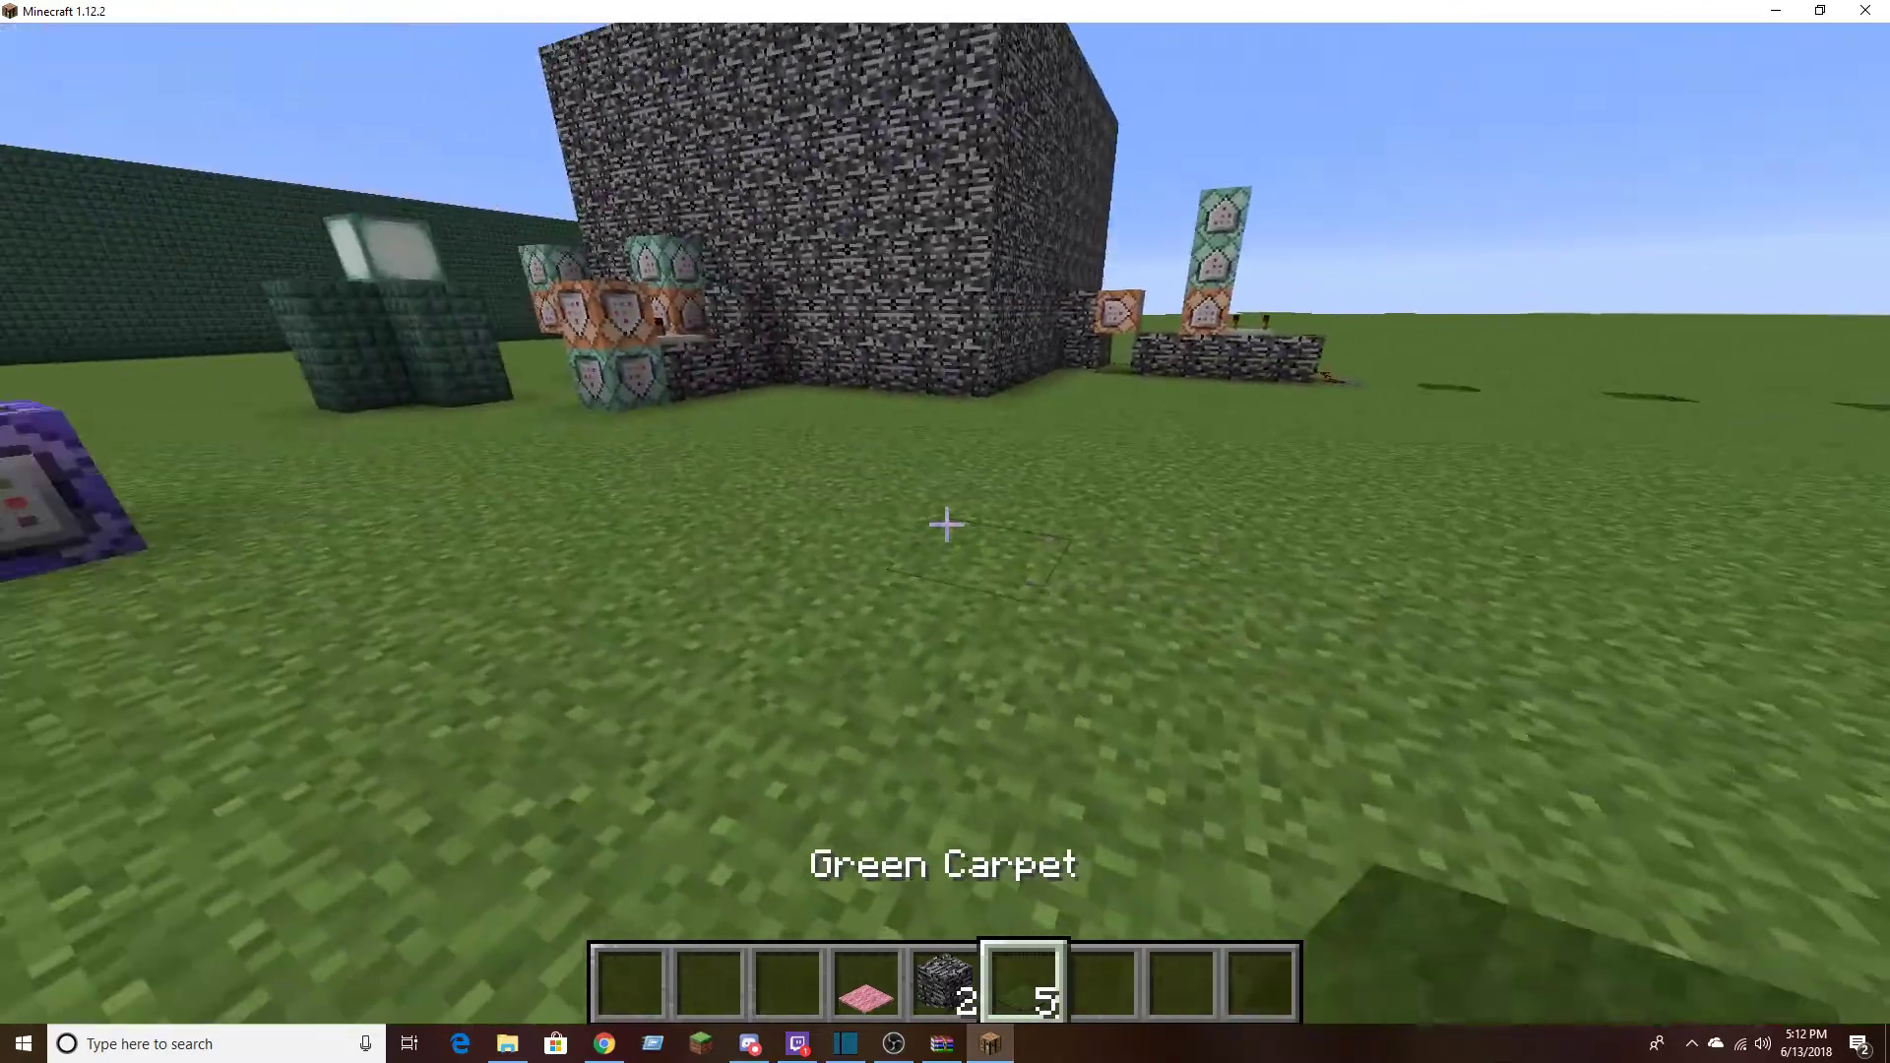
pyautogui.press('space')
pyautogui.press('space')
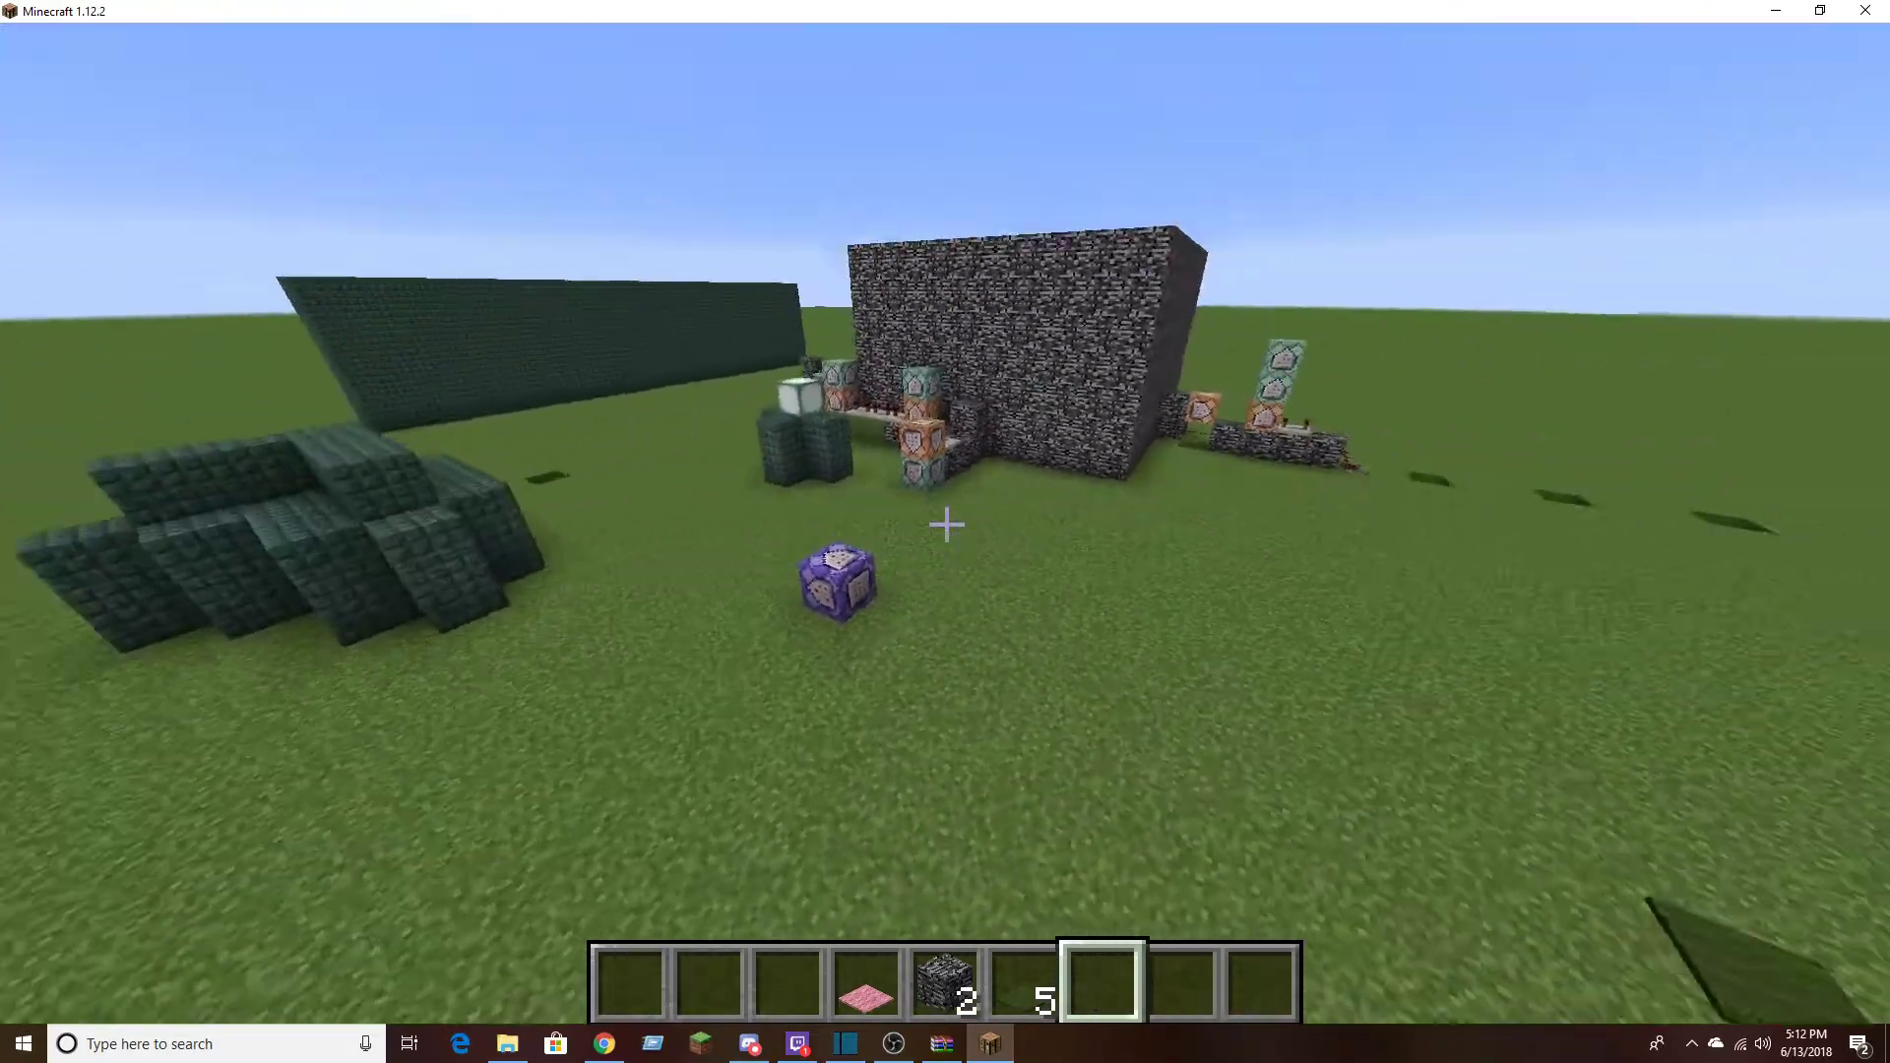
pyautogui.press('shift')
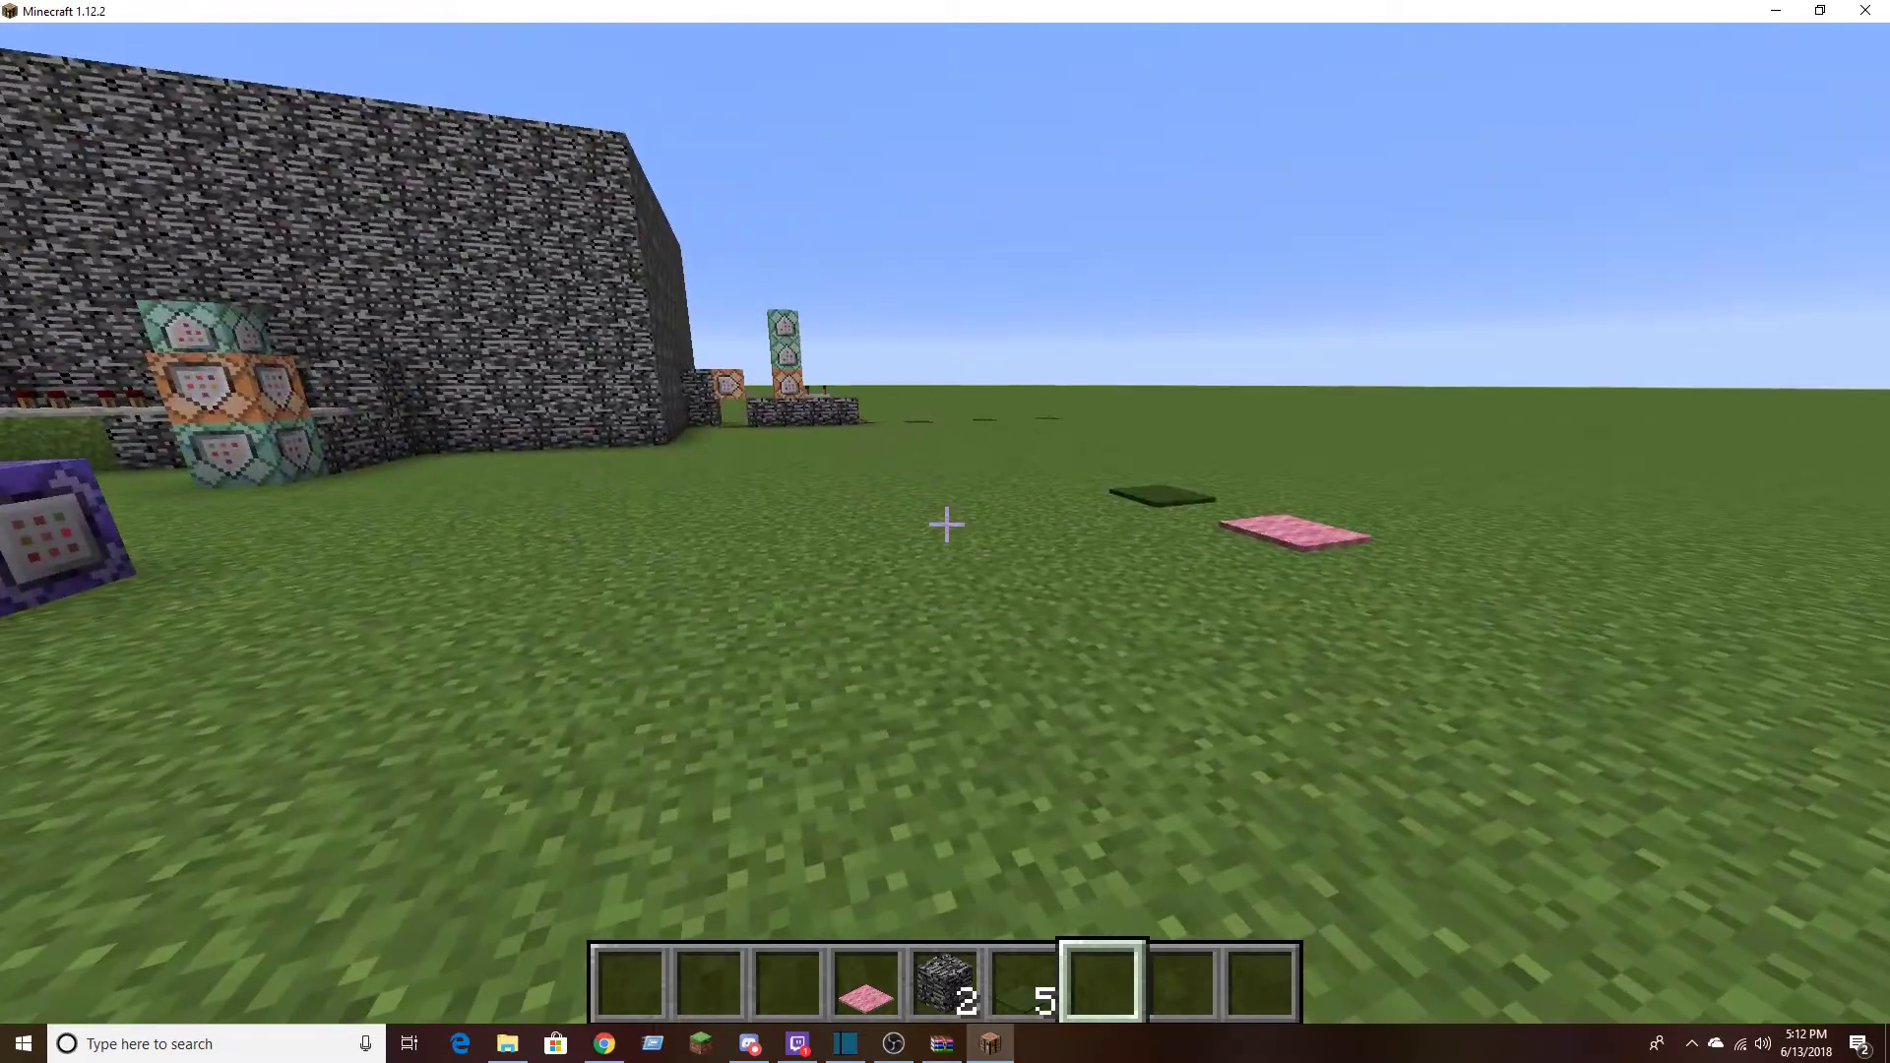
pyautogui.press('s')
pyautogui.press('d')
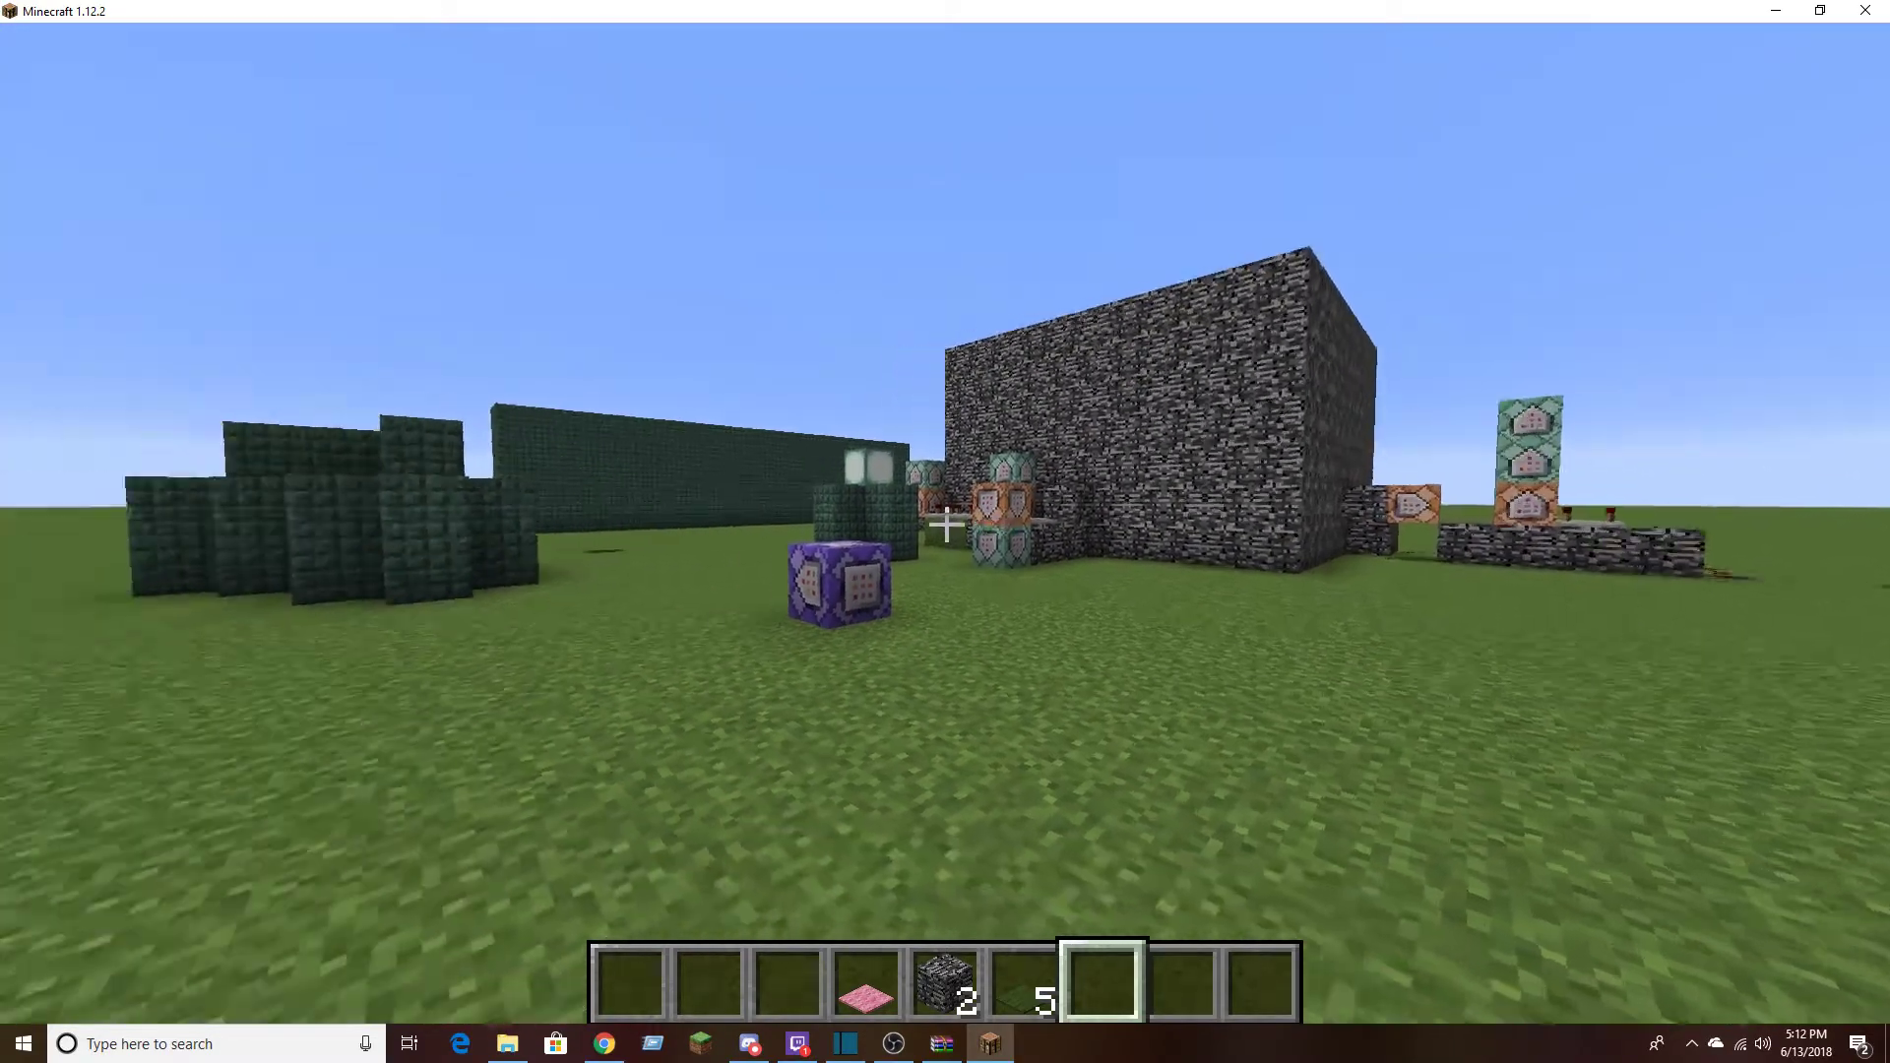
pyautogui.press('a')
# Open the resource pack selection screen from the game's options
pyautogui.press('Escape')
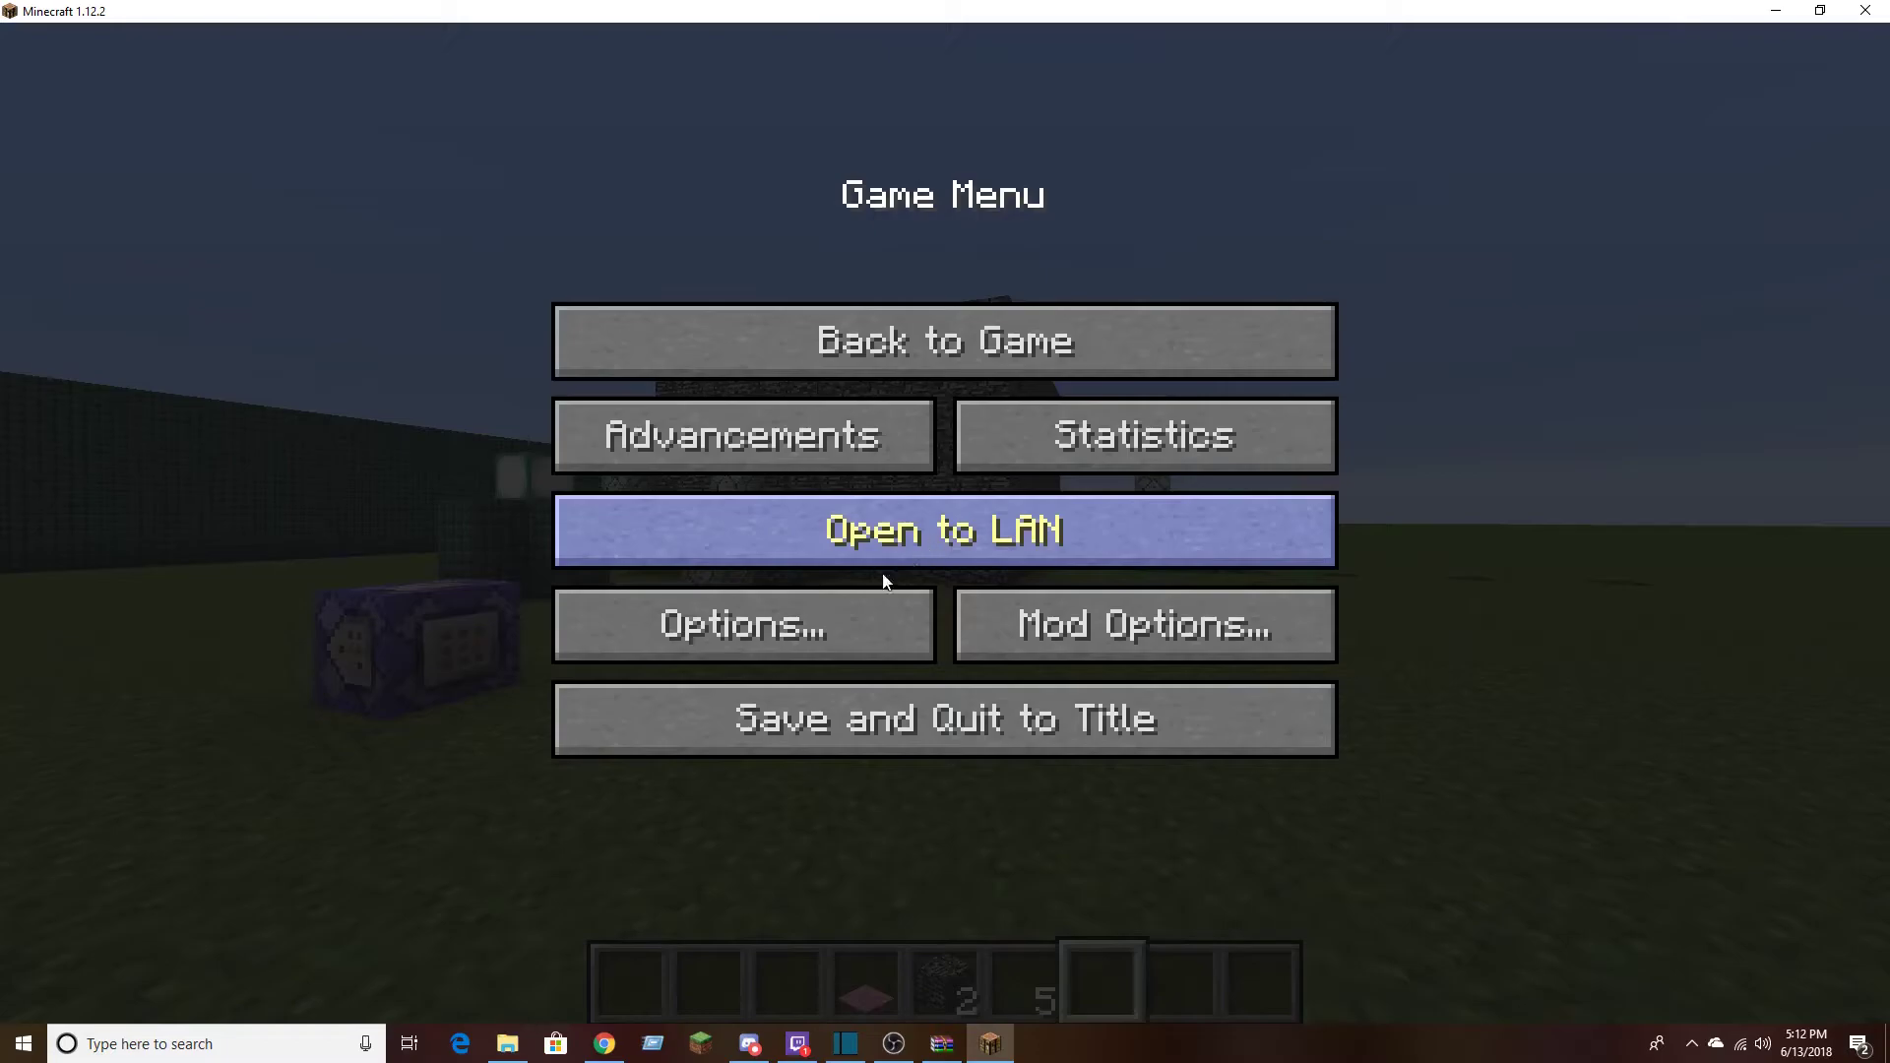
pyautogui.click(835, 611)
pyautogui.click(751, 673)
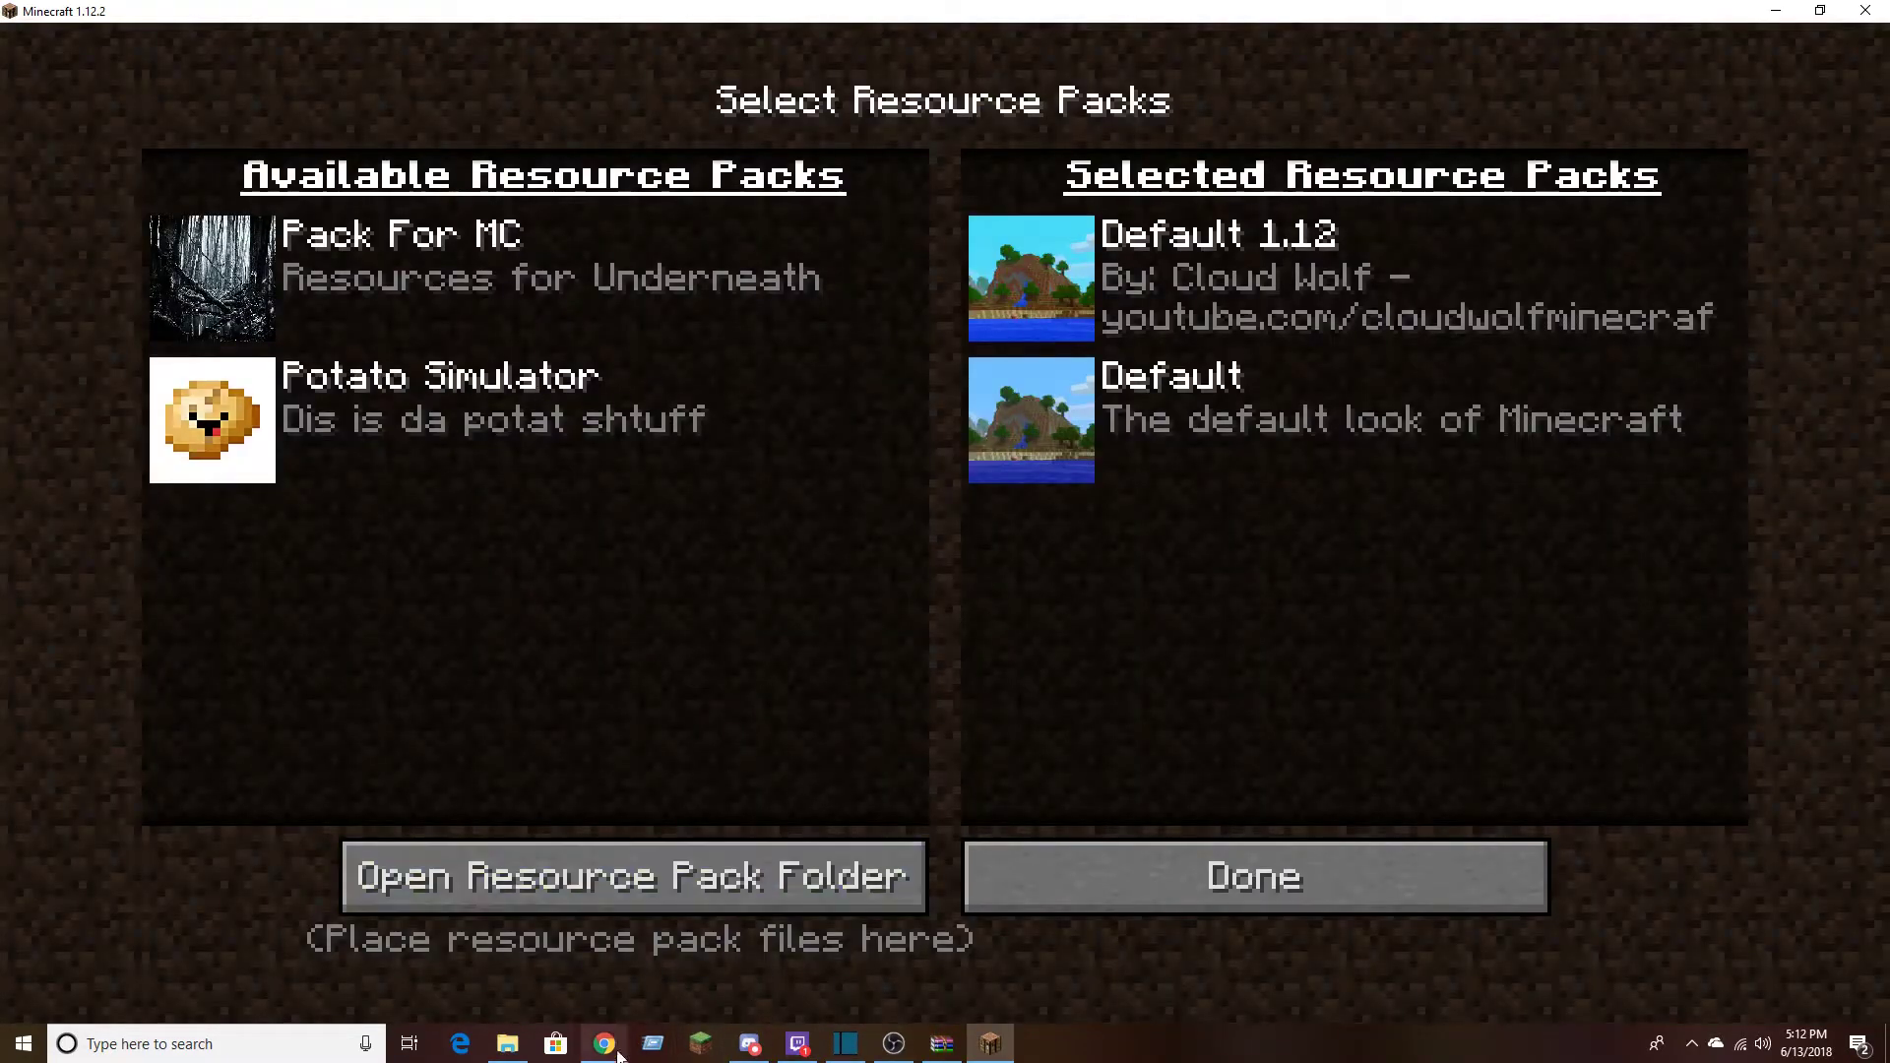
# Switch to File Explorer, return to the resourcepacks folder and move its window clear of the available packs
pyautogui.click(508, 1043)
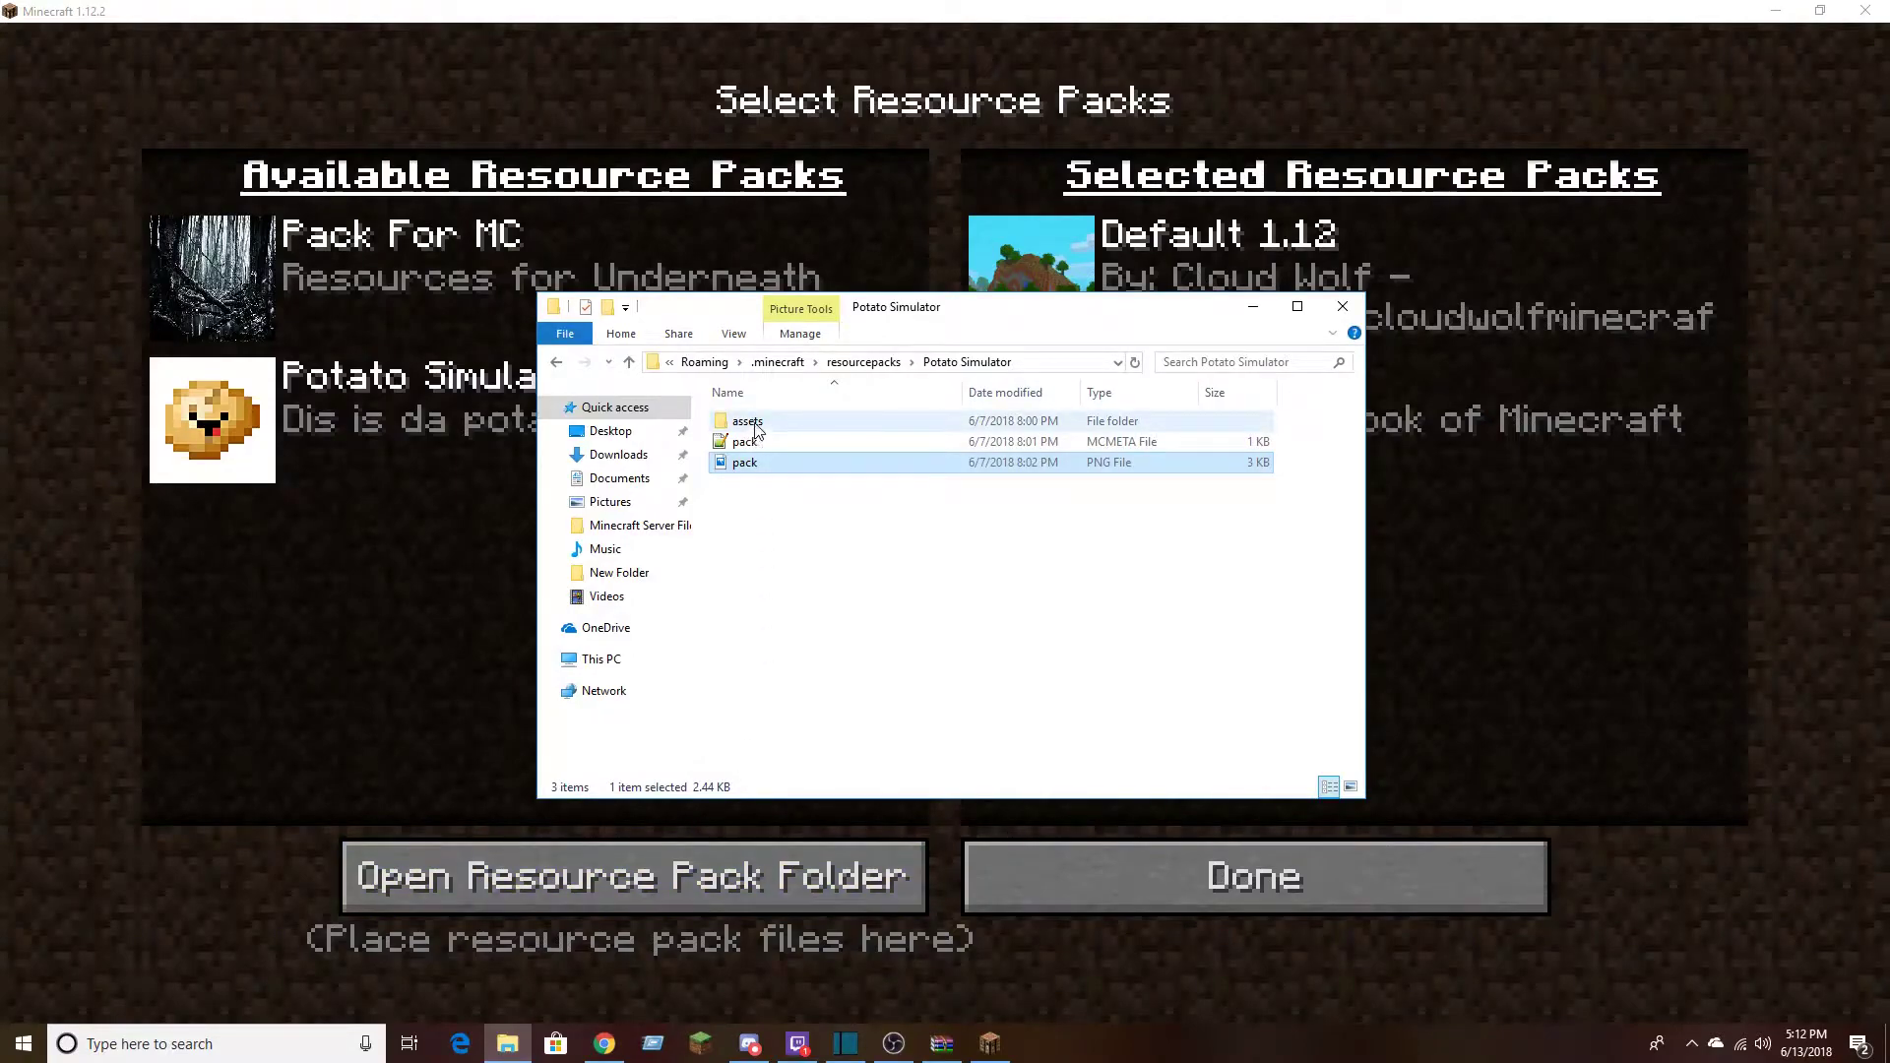
pyautogui.click(893, 1043)
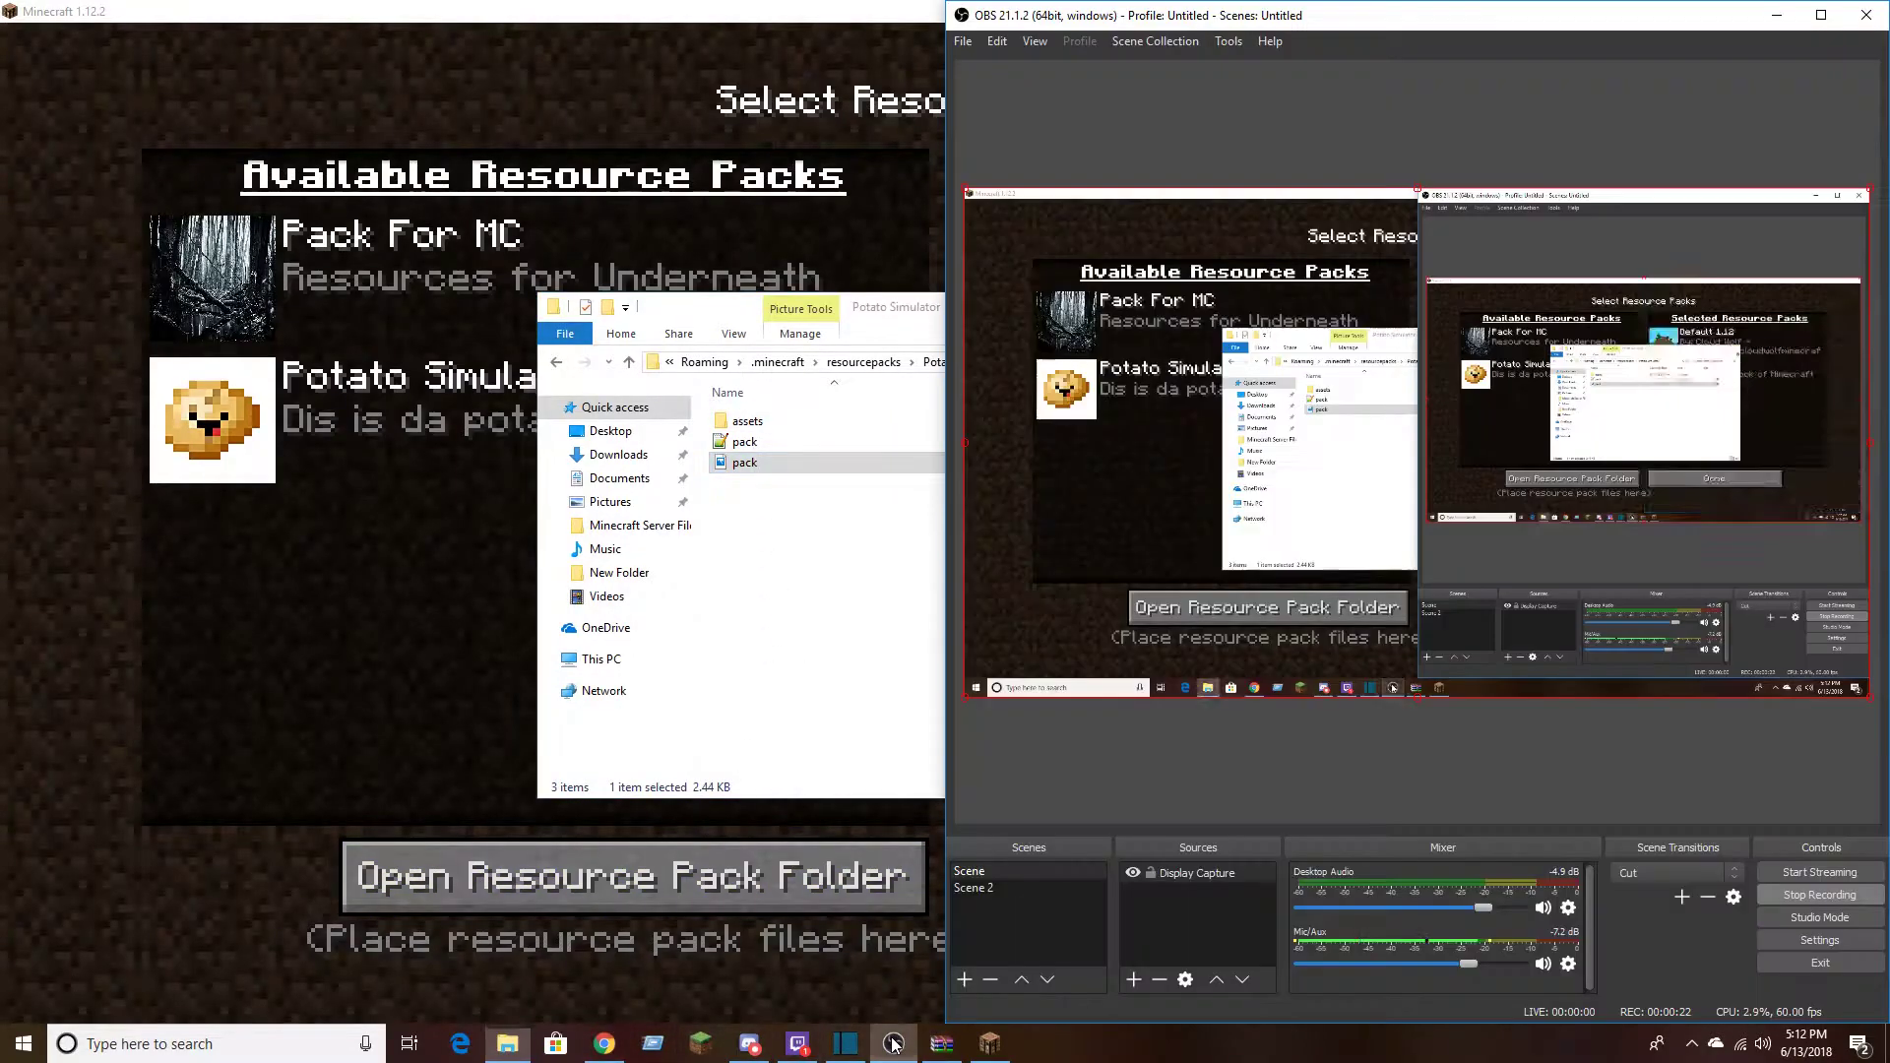
pyautogui.click(892, 1044)
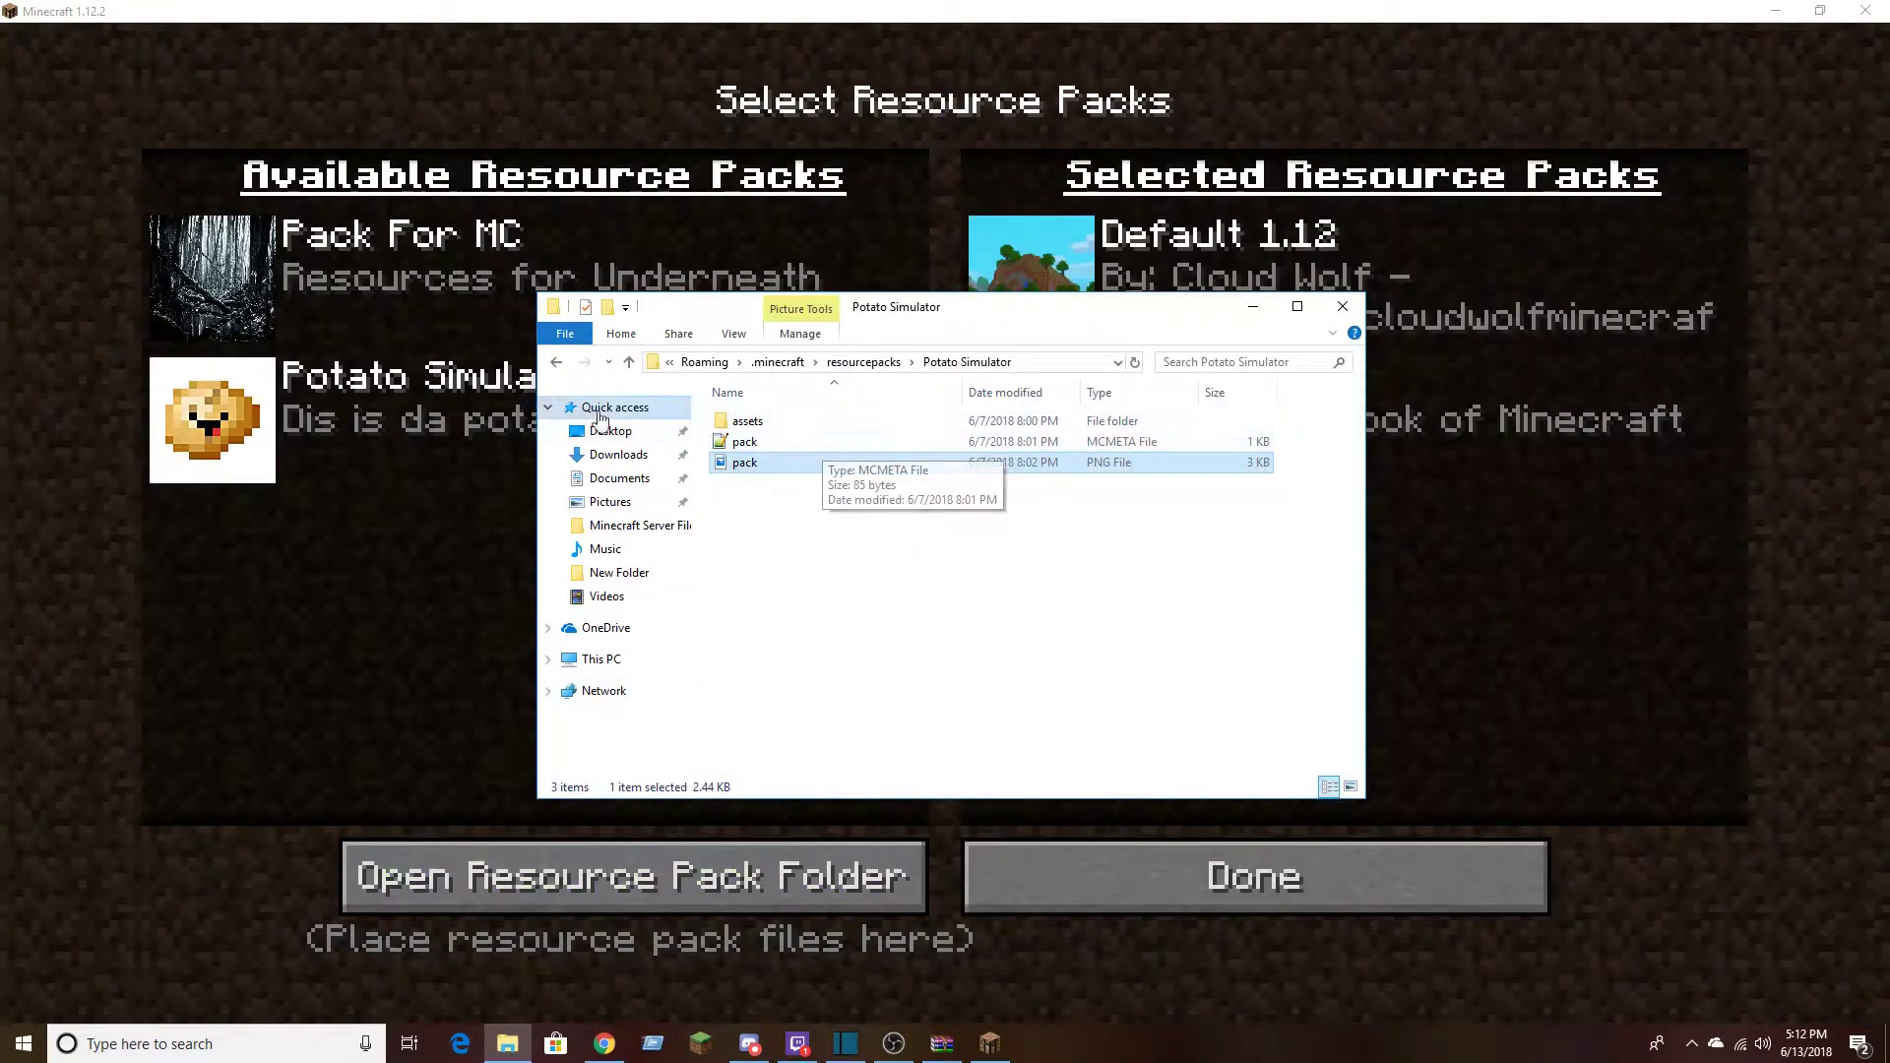
pyautogui.click(557, 365)
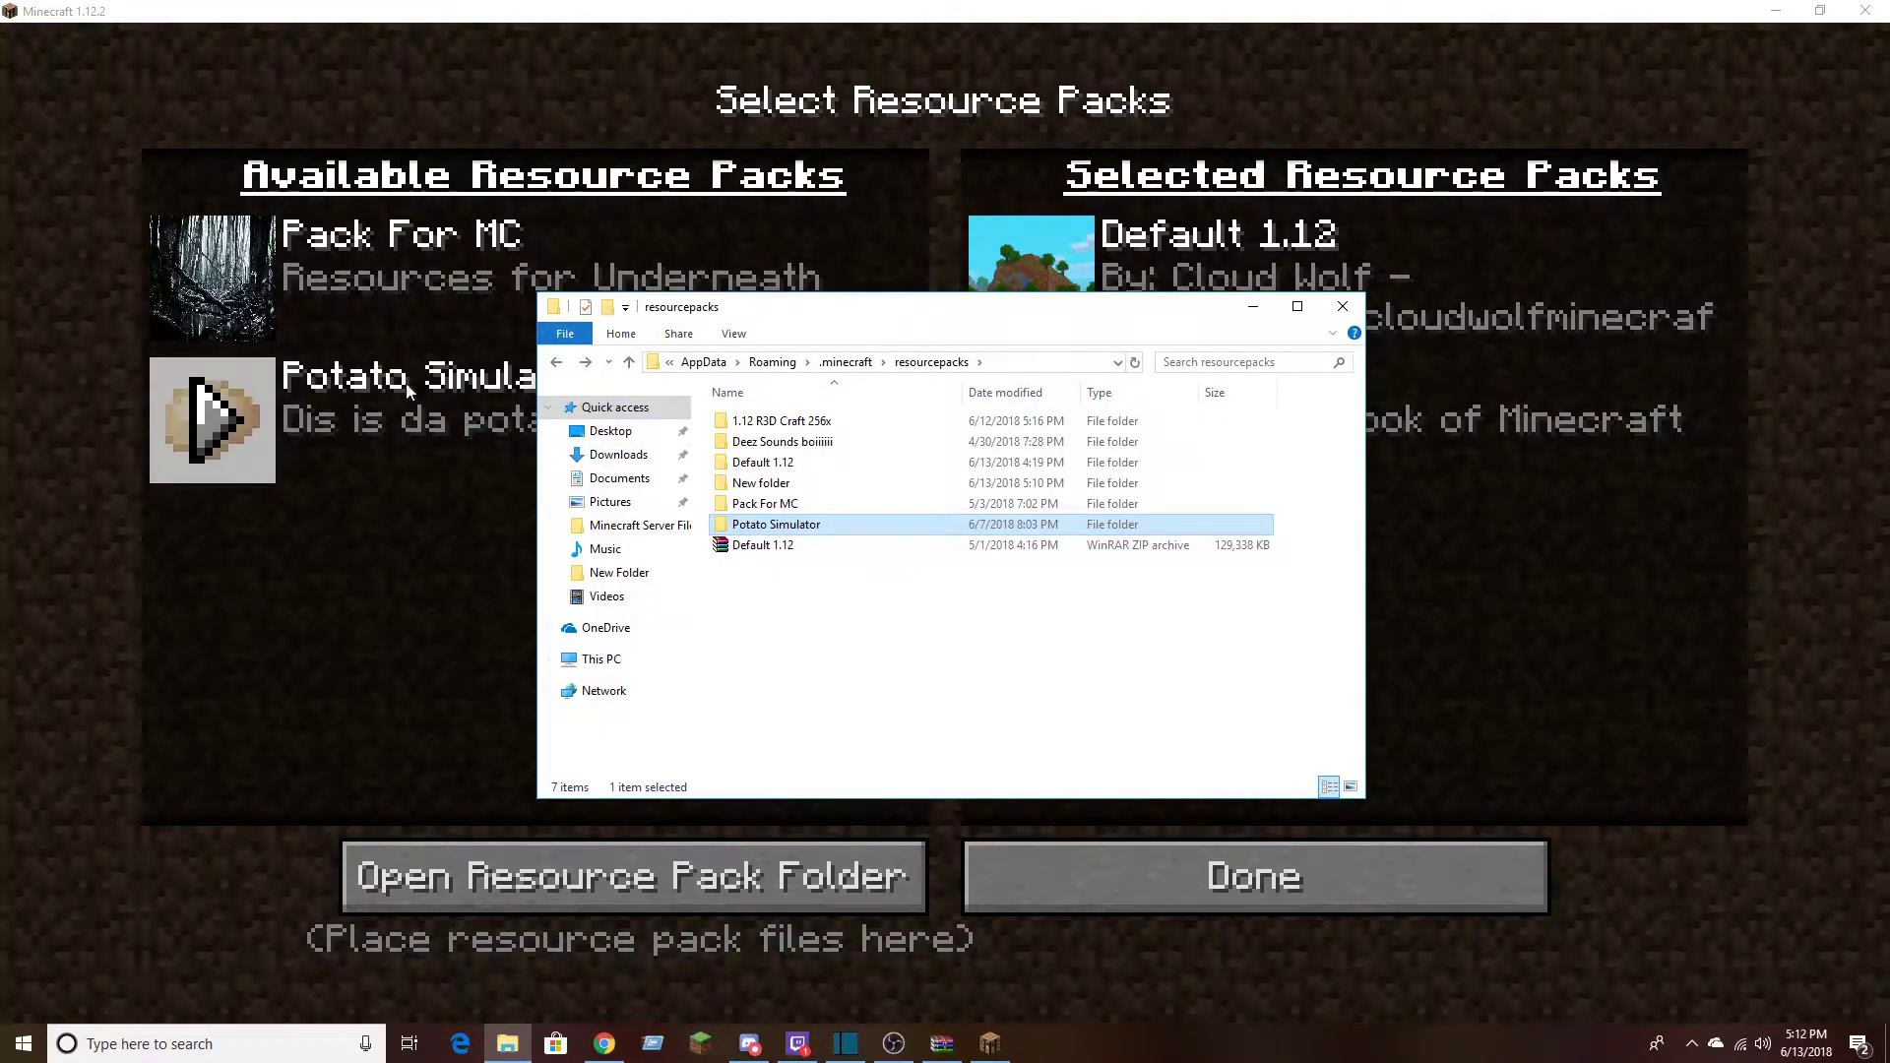
pyautogui.moveTo(767, 306); pyautogui.dragTo(986, 292)
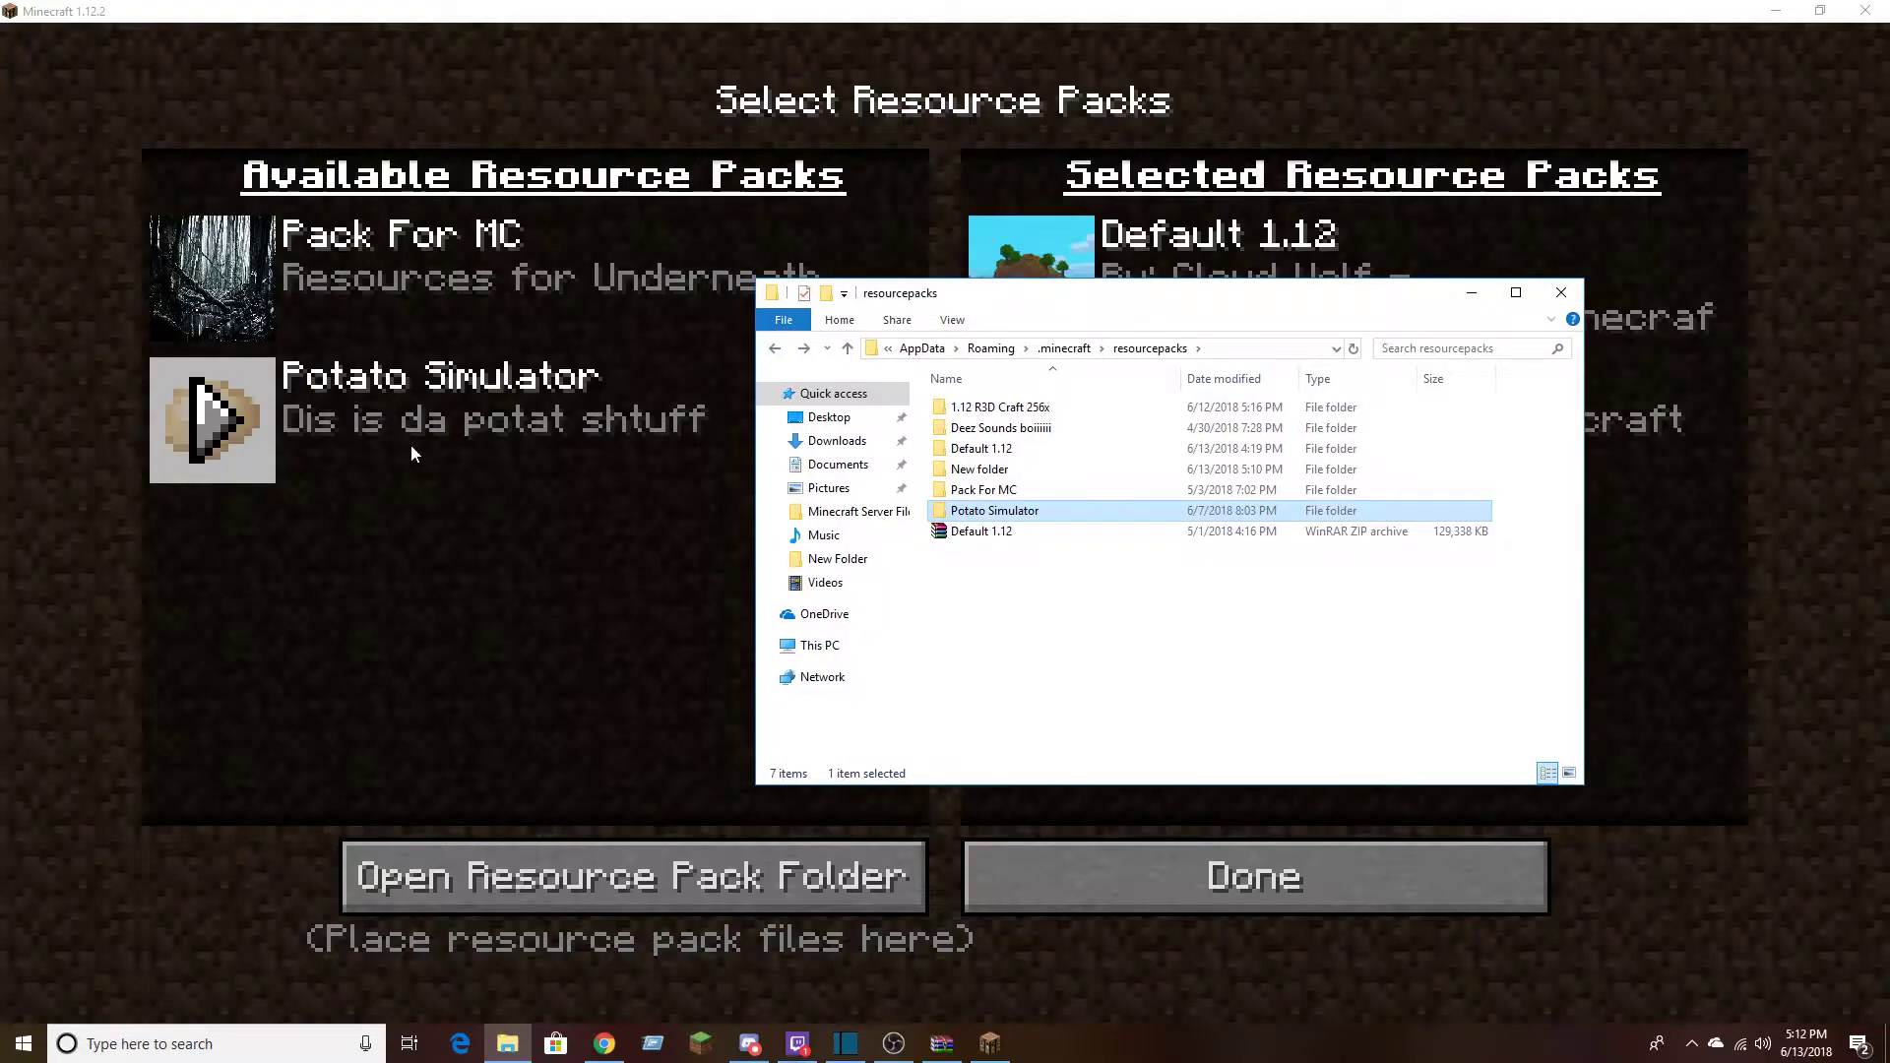
# View the Pack For MC folder's pack.mcmeta in Notepad++, arranging the windows so the pack's in-game entry can be compared
pyautogui.click(1026, 491)
pyautogui.doubleClick(982, 489)
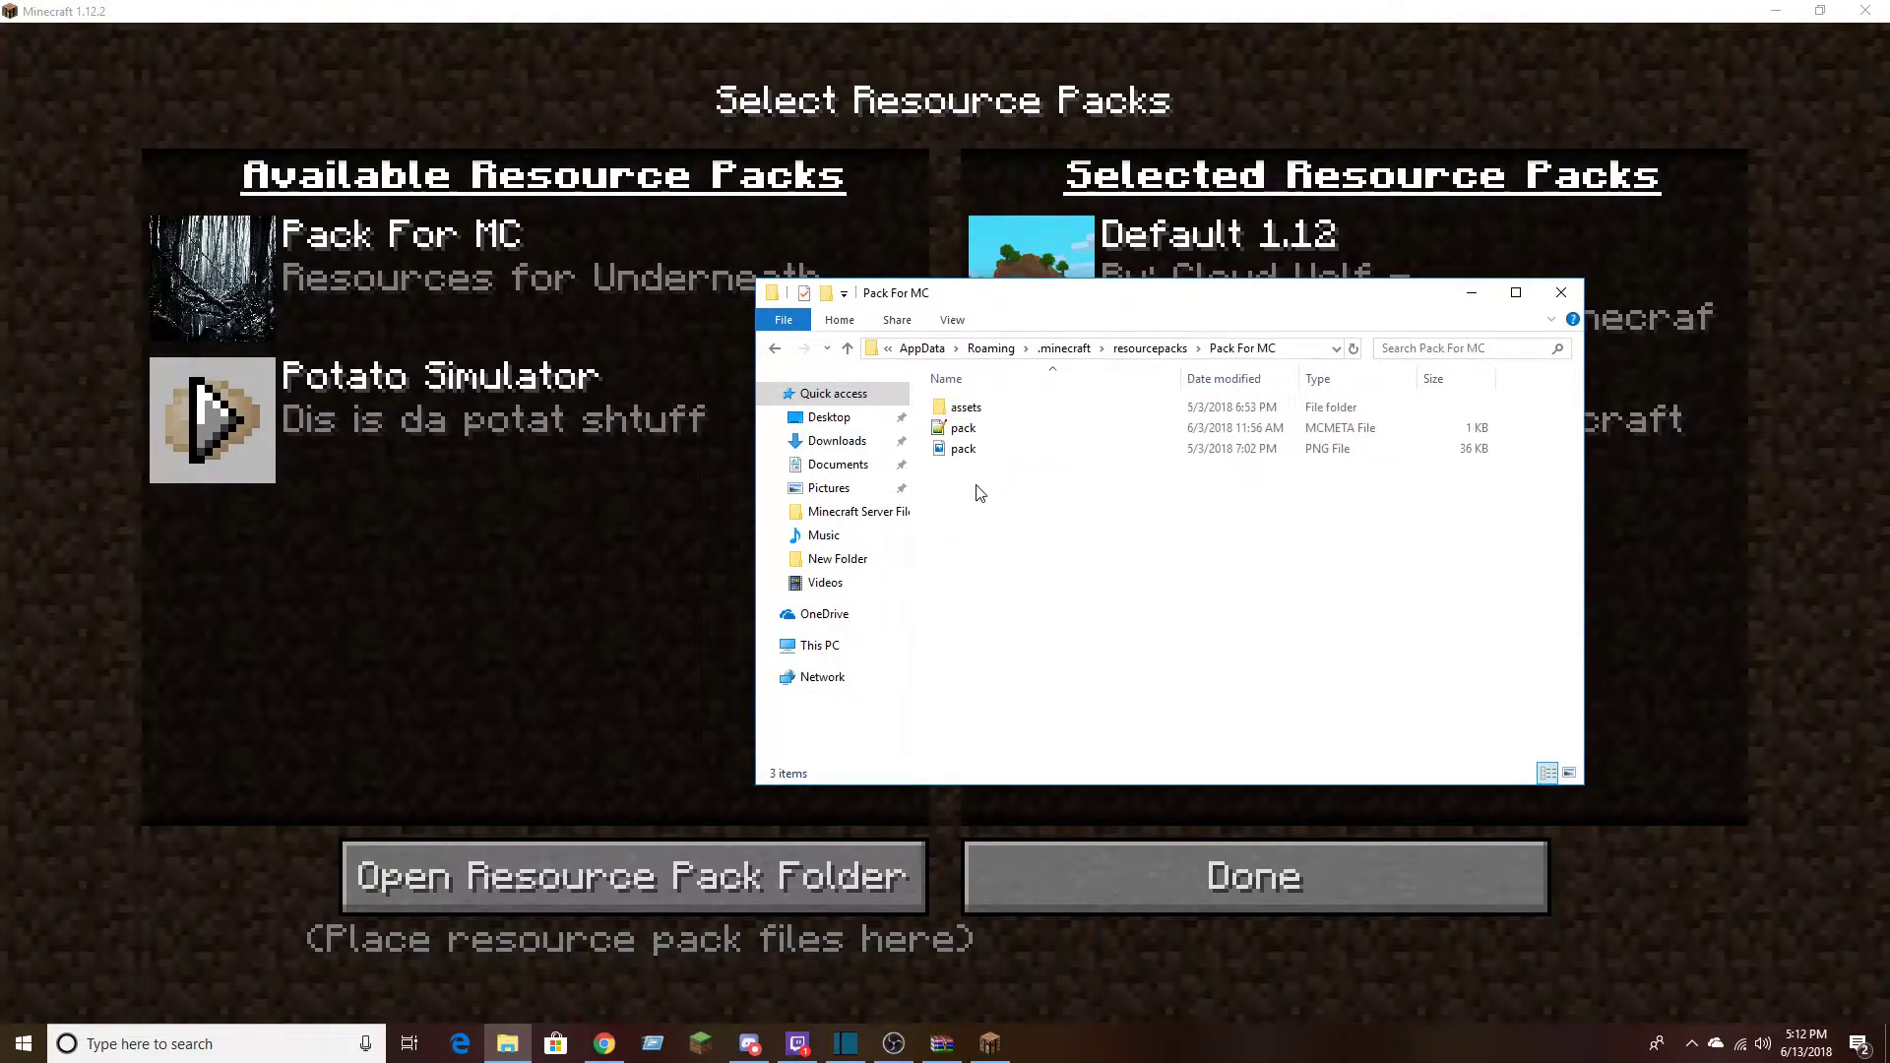
pyautogui.click(973, 430)
pyautogui.doubleClick(972, 429)
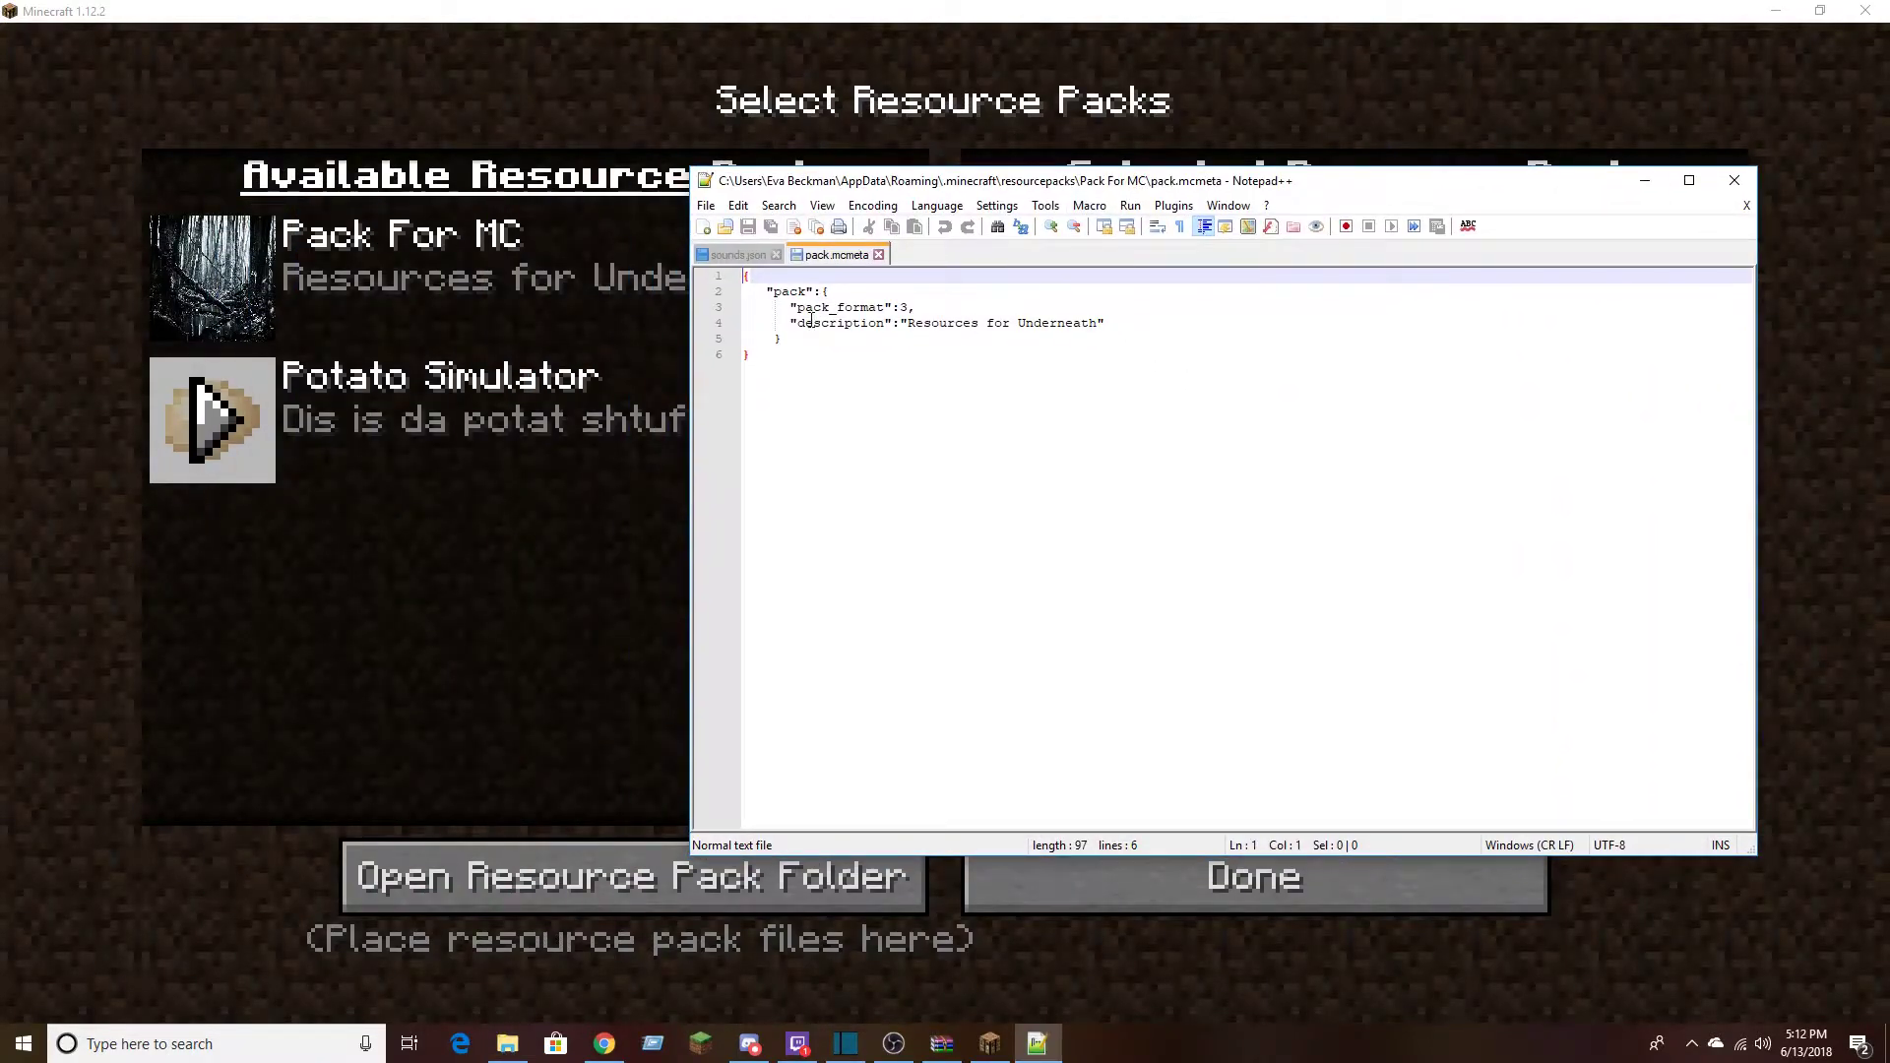
pyautogui.moveTo(951, 183); pyautogui.dragTo(1236, 194)
pyautogui.click(889, 295)
pyautogui.moveTo(889, 294); pyautogui.dragTo(833, 609)
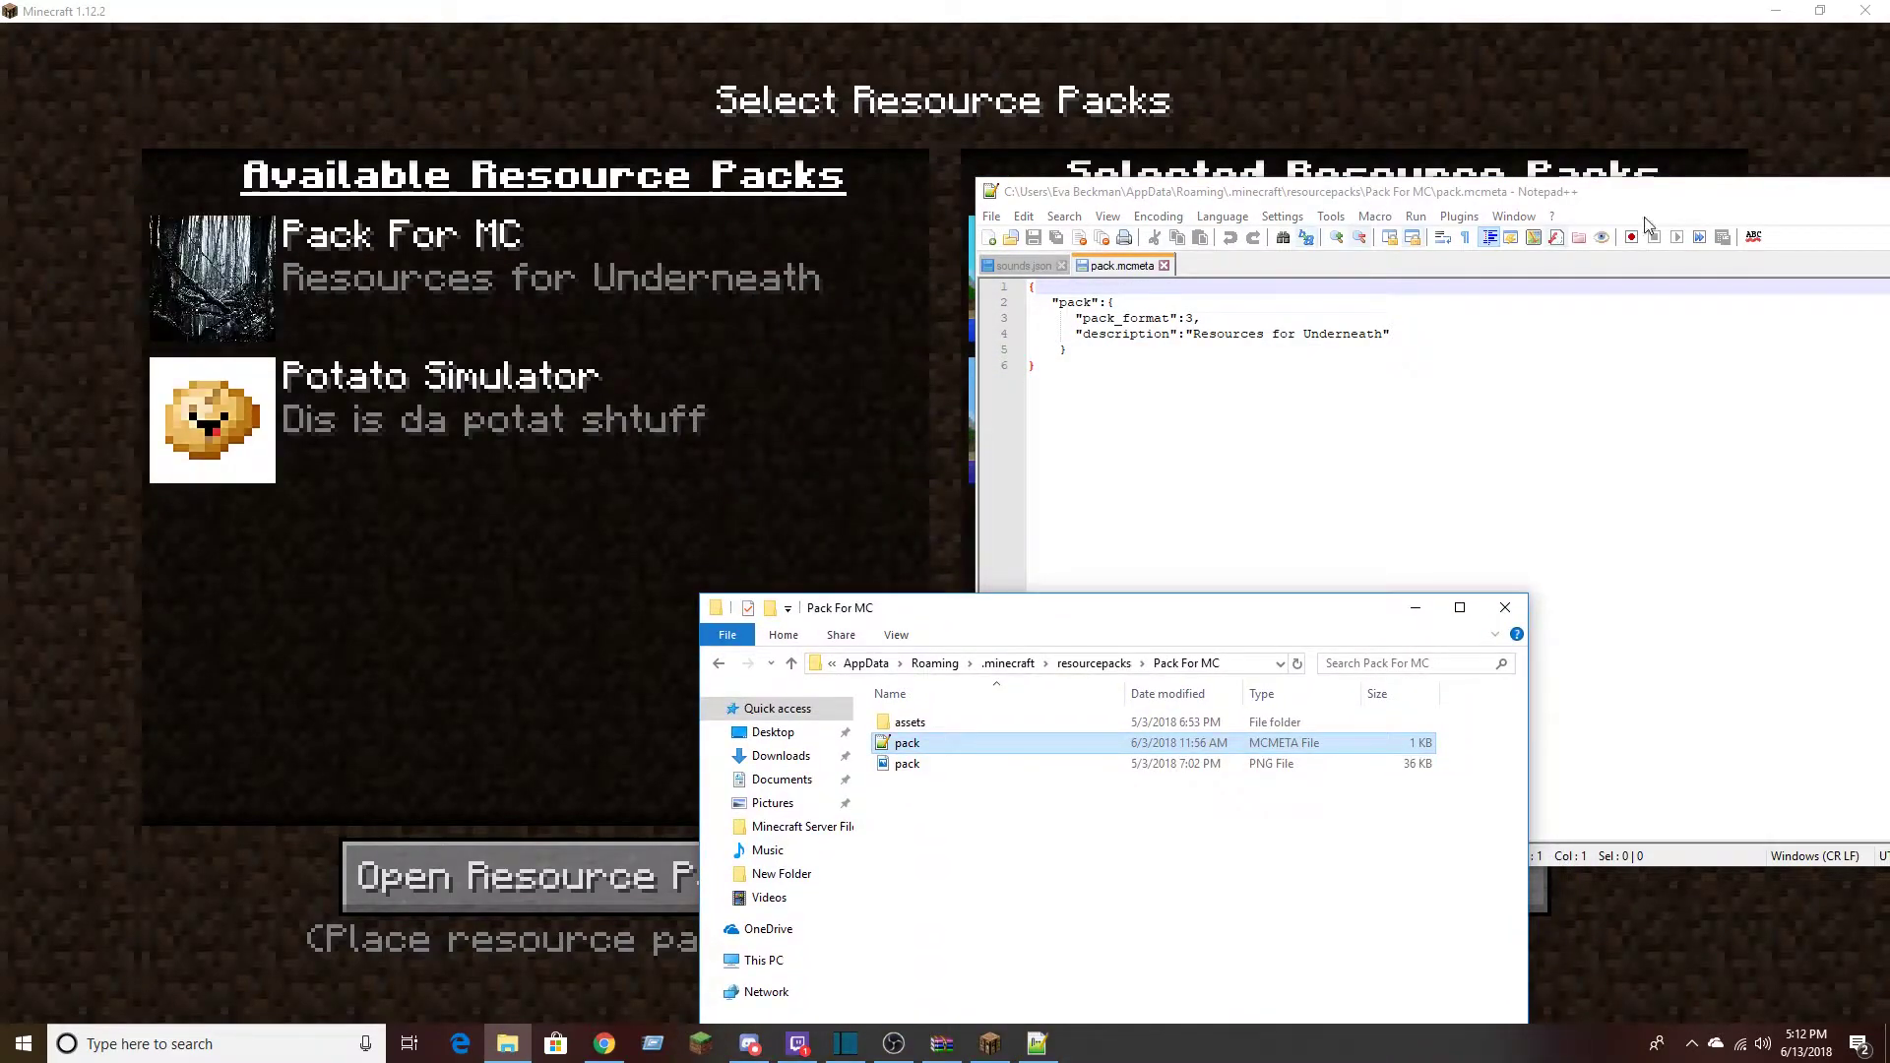
# Close Notepad++ and the Pack For MC folder window, and leave Minecraft's resource pack selection
pyautogui.click(1823, 201)
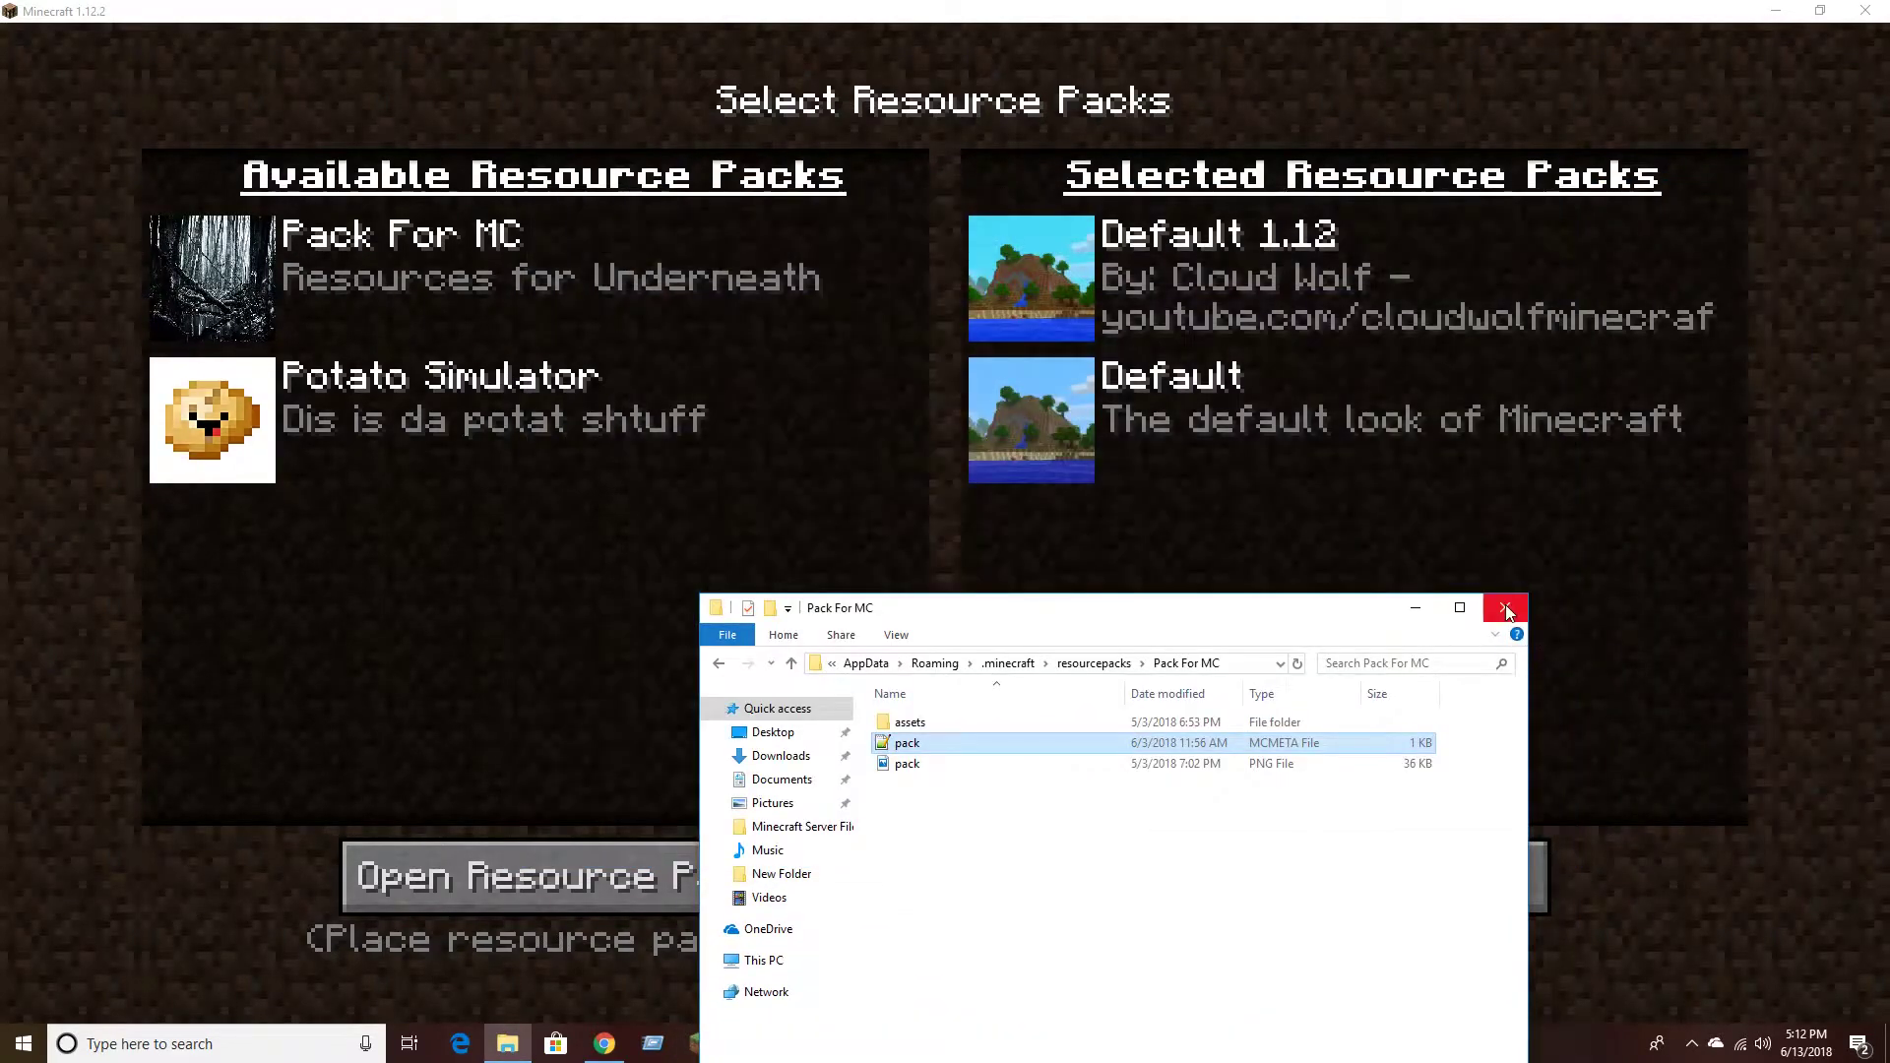
pyautogui.click(1195, 552)
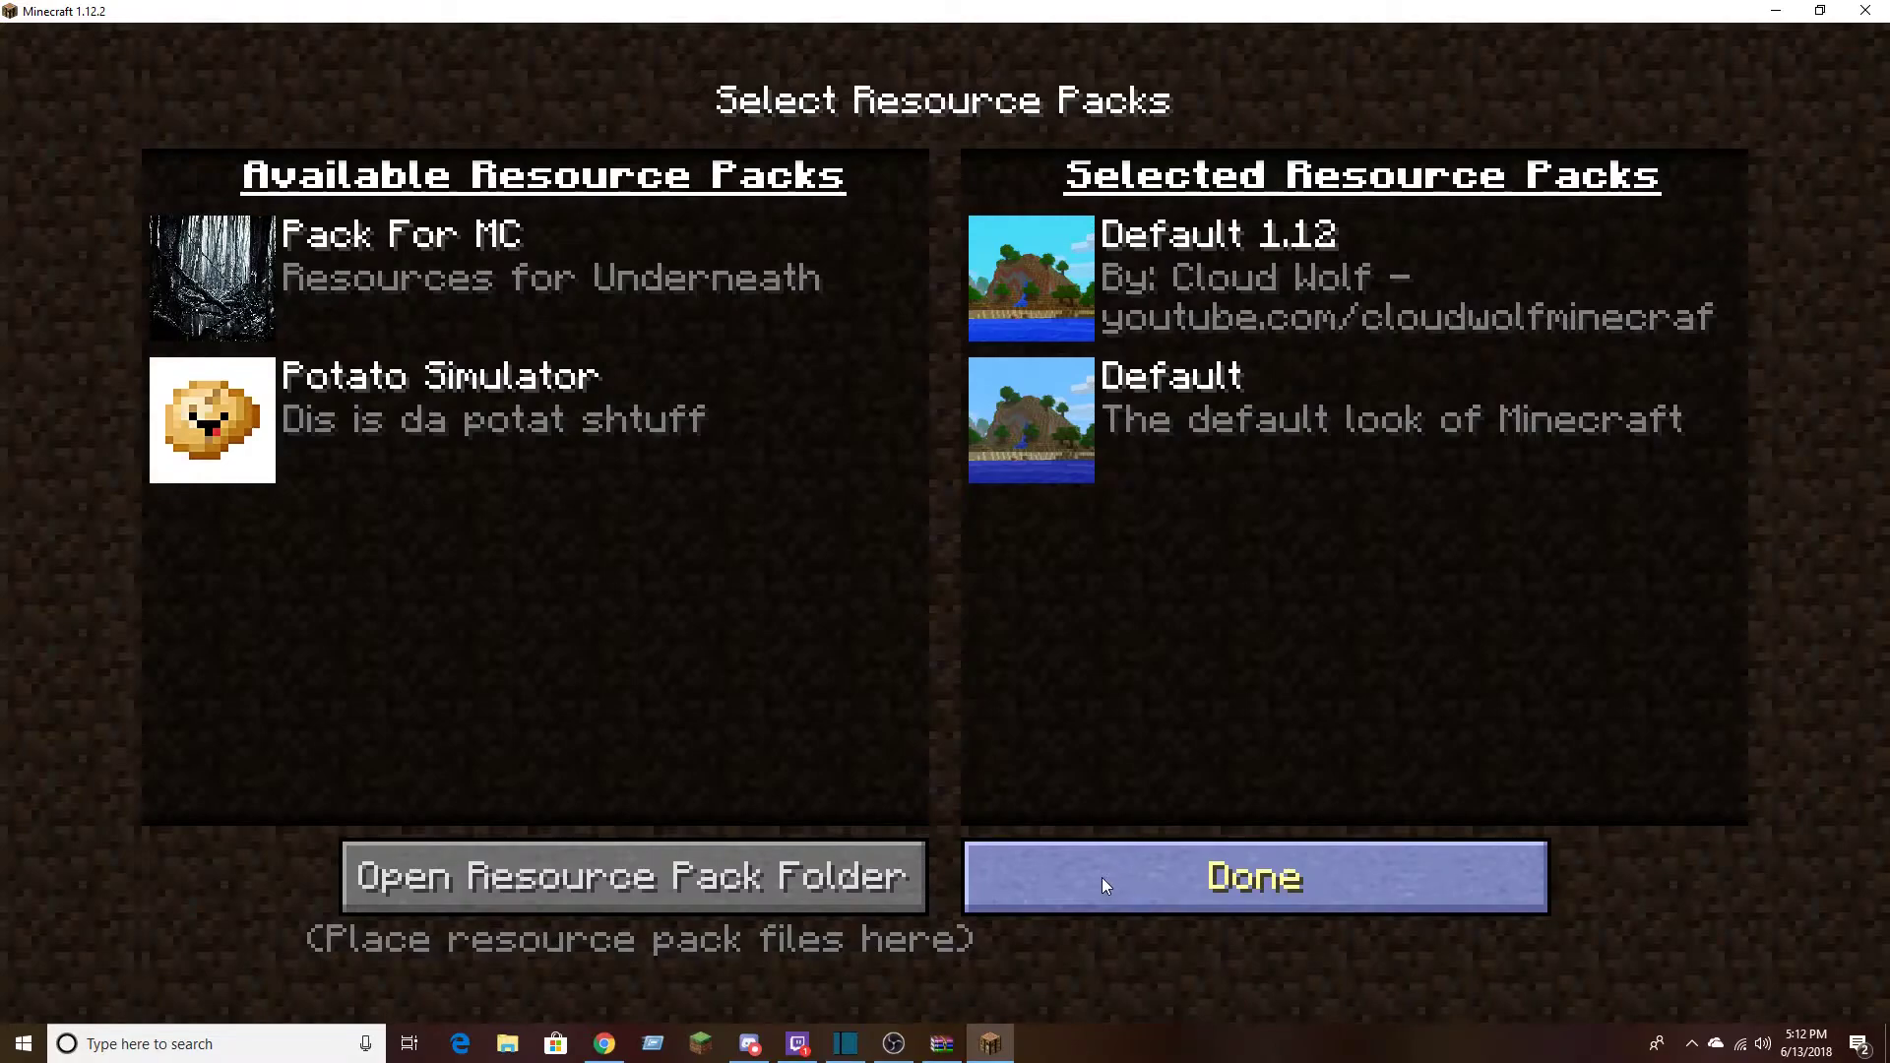
pyautogui.click(1073, 877)
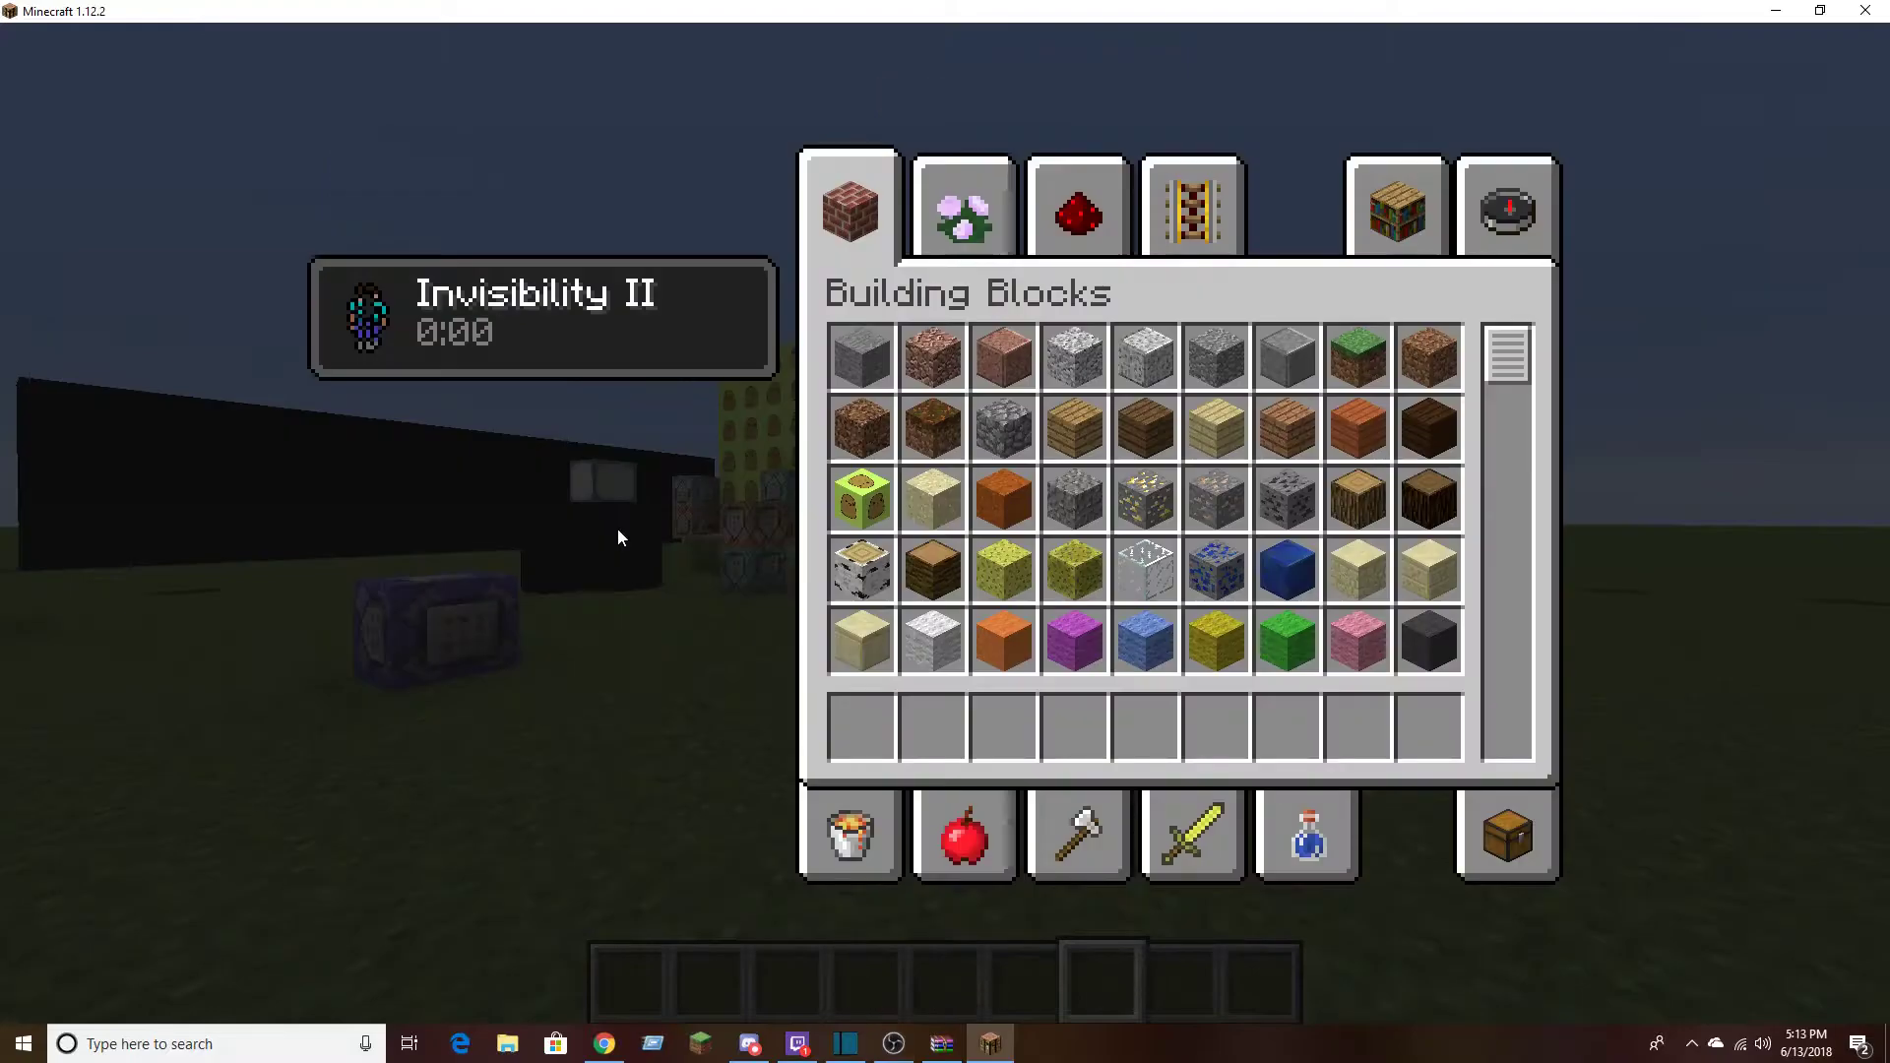
# Inspect the custom white pedestal and plate models in the world, picking a copy and clearing it from the hotbar
pyautogui.press('e')
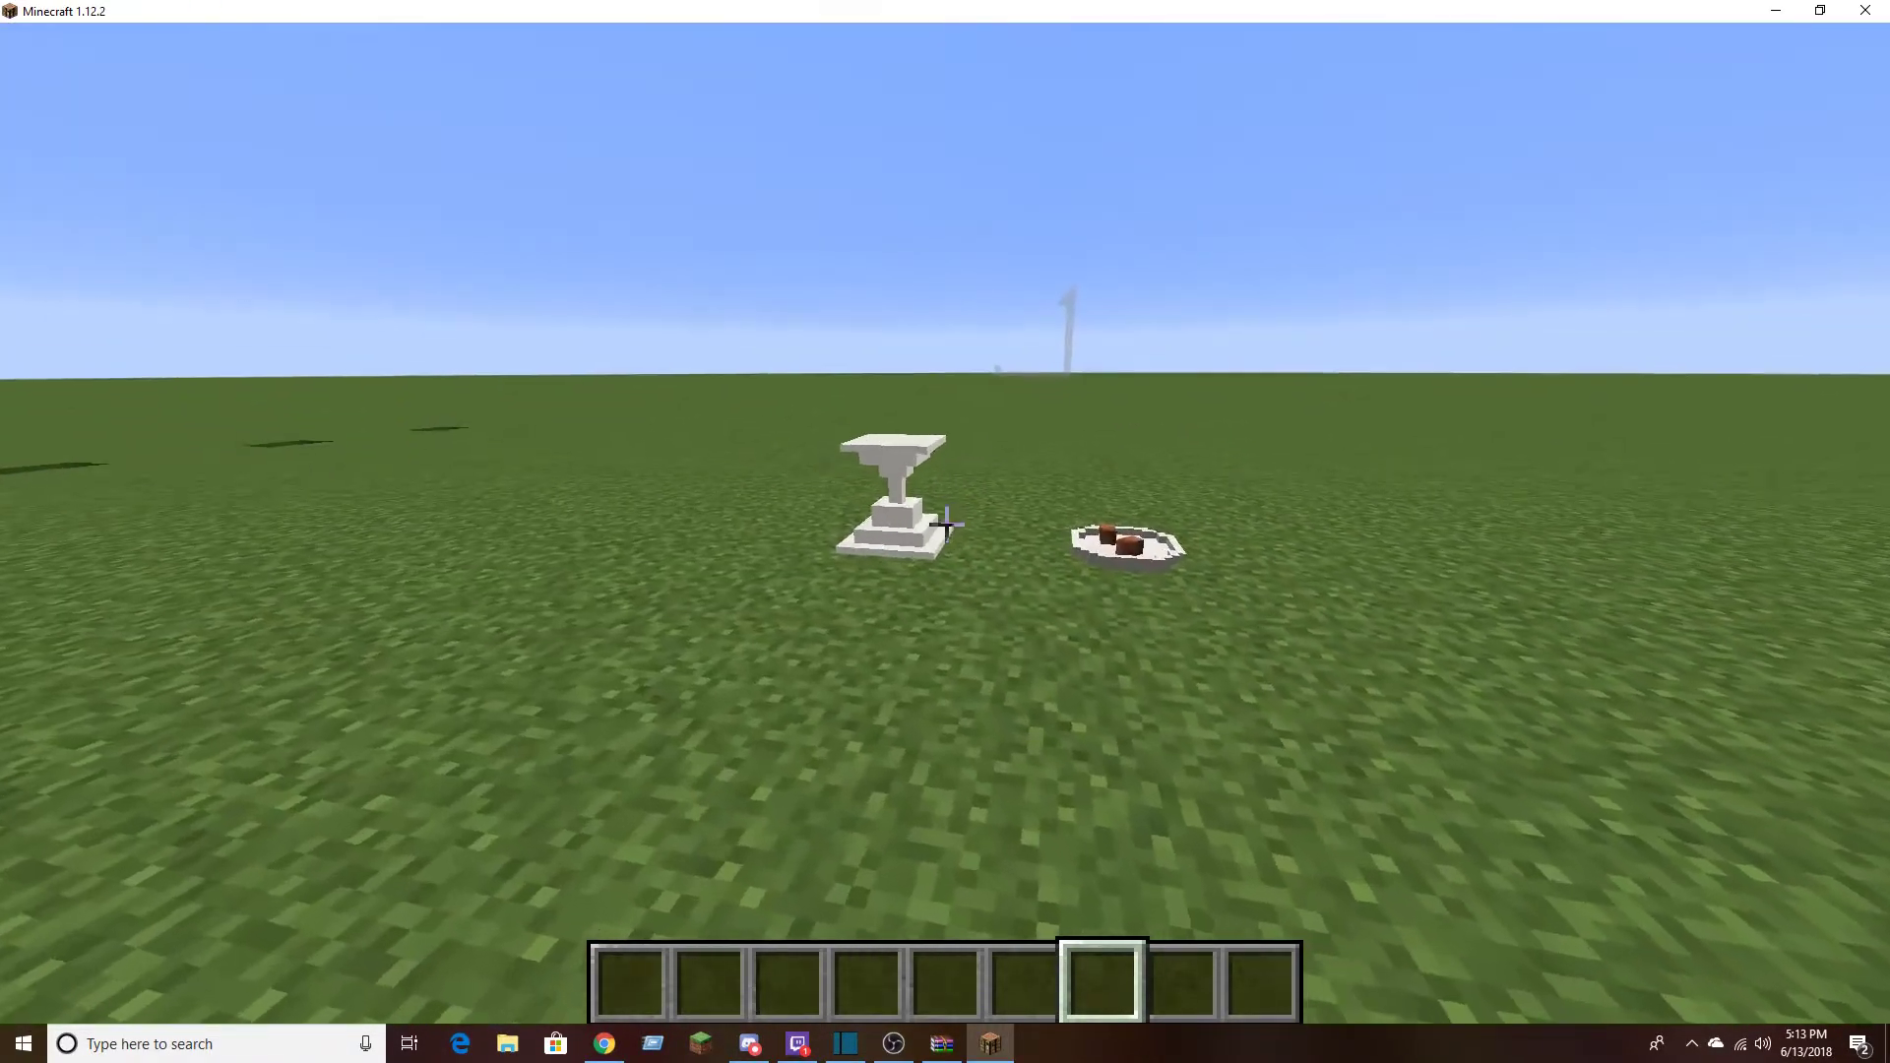
pyautogui.press('w')
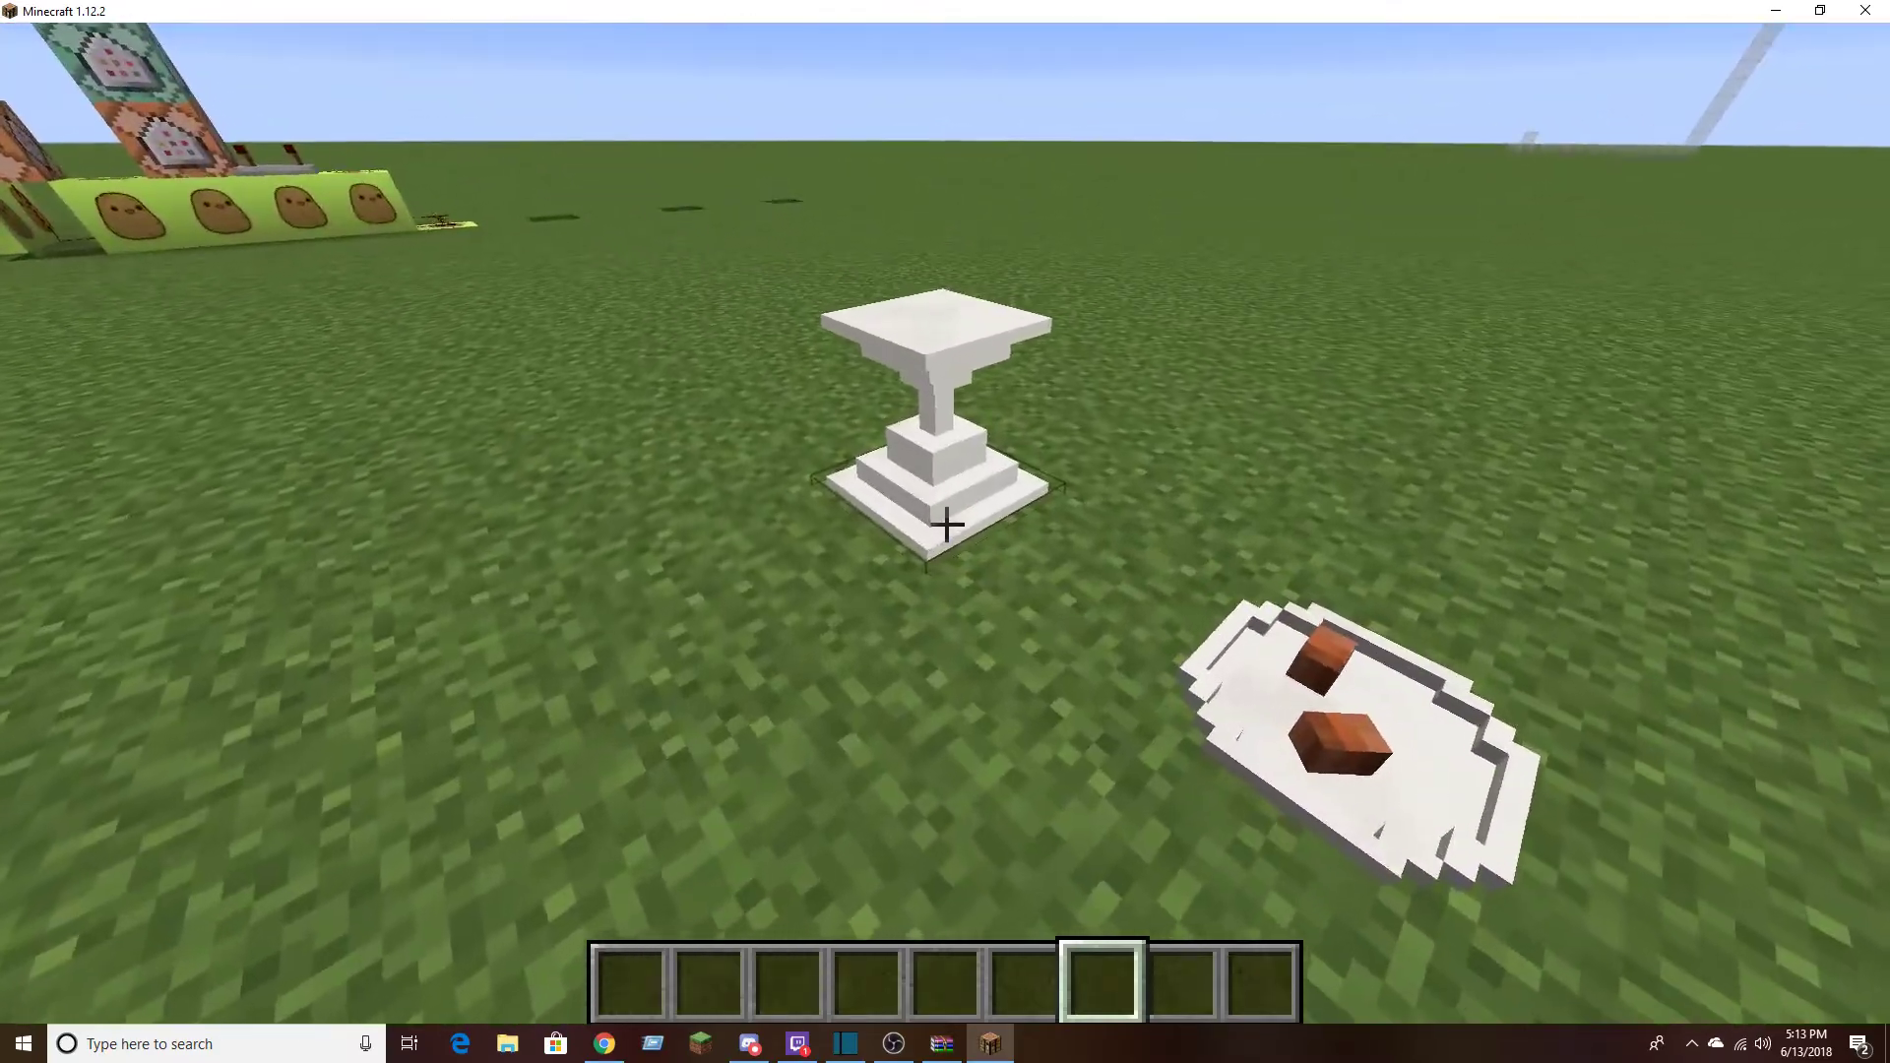
pyautogui.middleClick(946, 524)
pyautogui.press('q')
pyautogui.middleClick(946, 524)
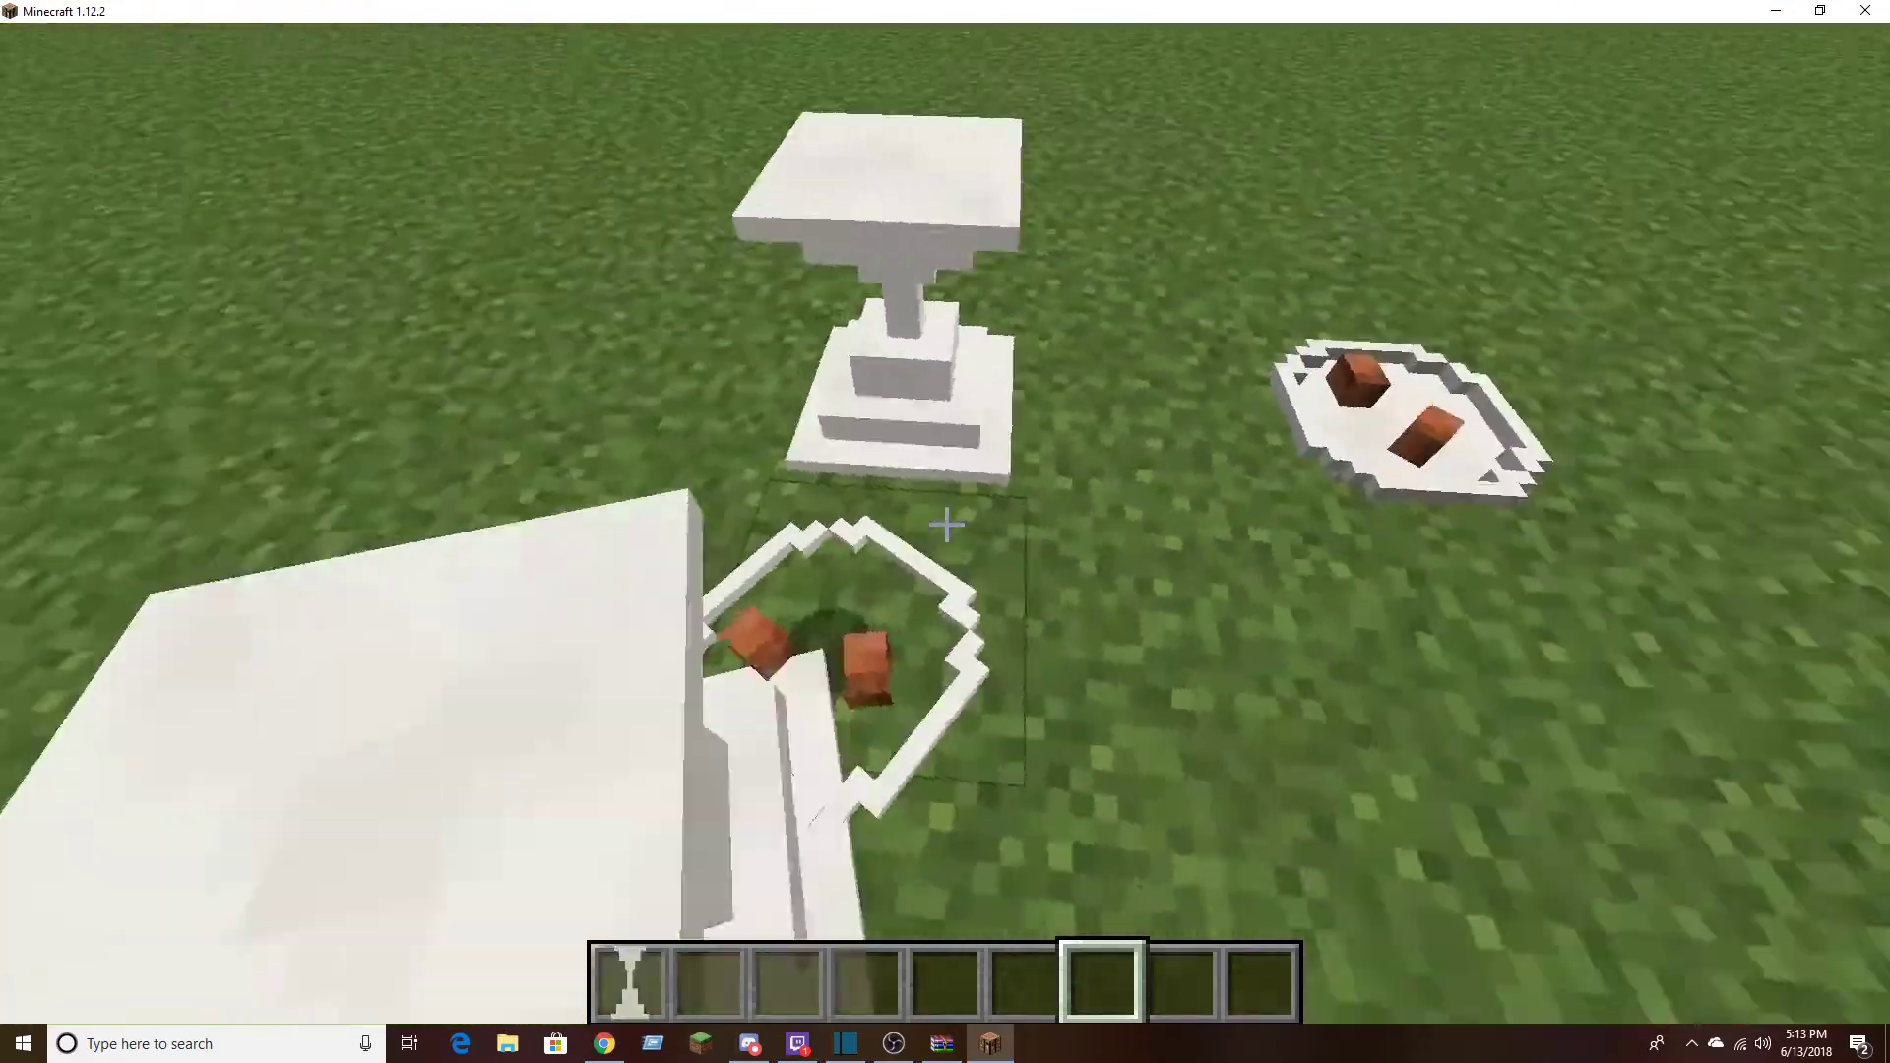
pyautogui.press('e')
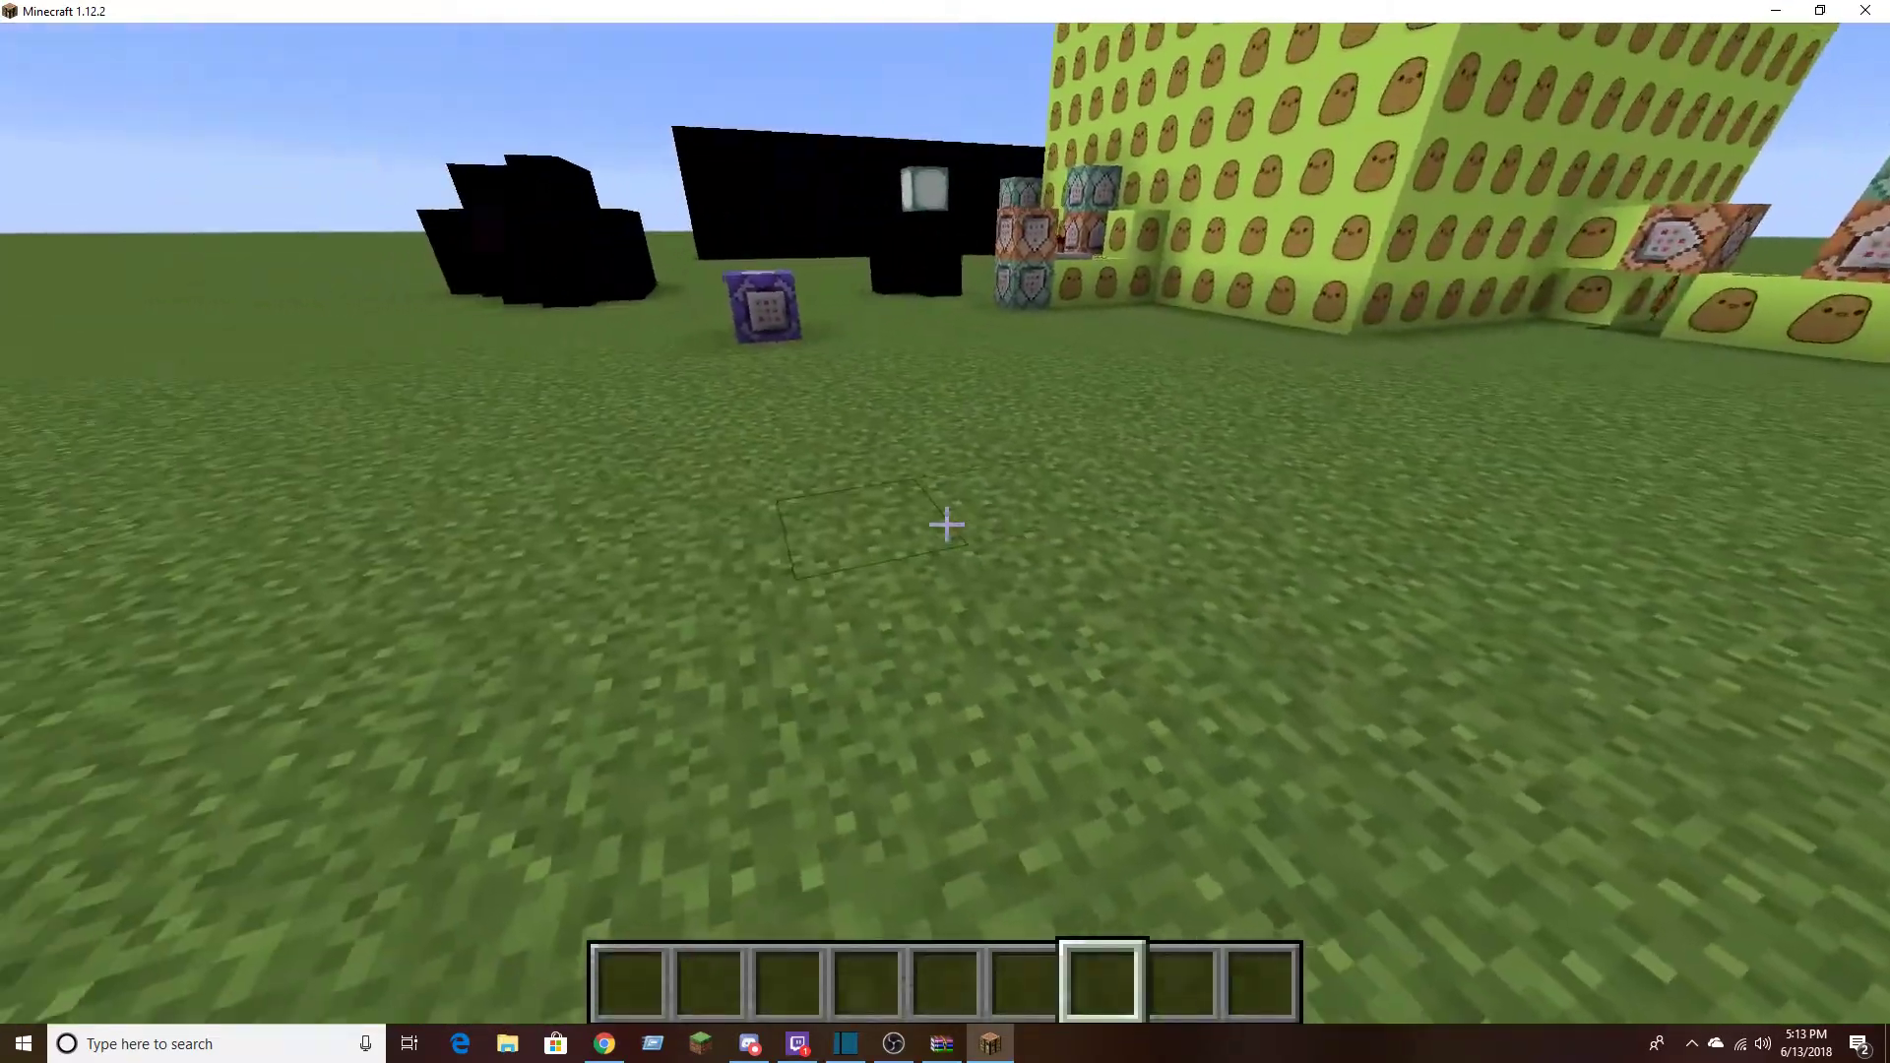
# Inspect the potato-textured wall and nearby retextured blocks, checking the picked End Stone Bricks in the creative inventory and clearing the hotbar
pyautogui.press('w')
pyautogui.press('space')
pyautogui.press('space')
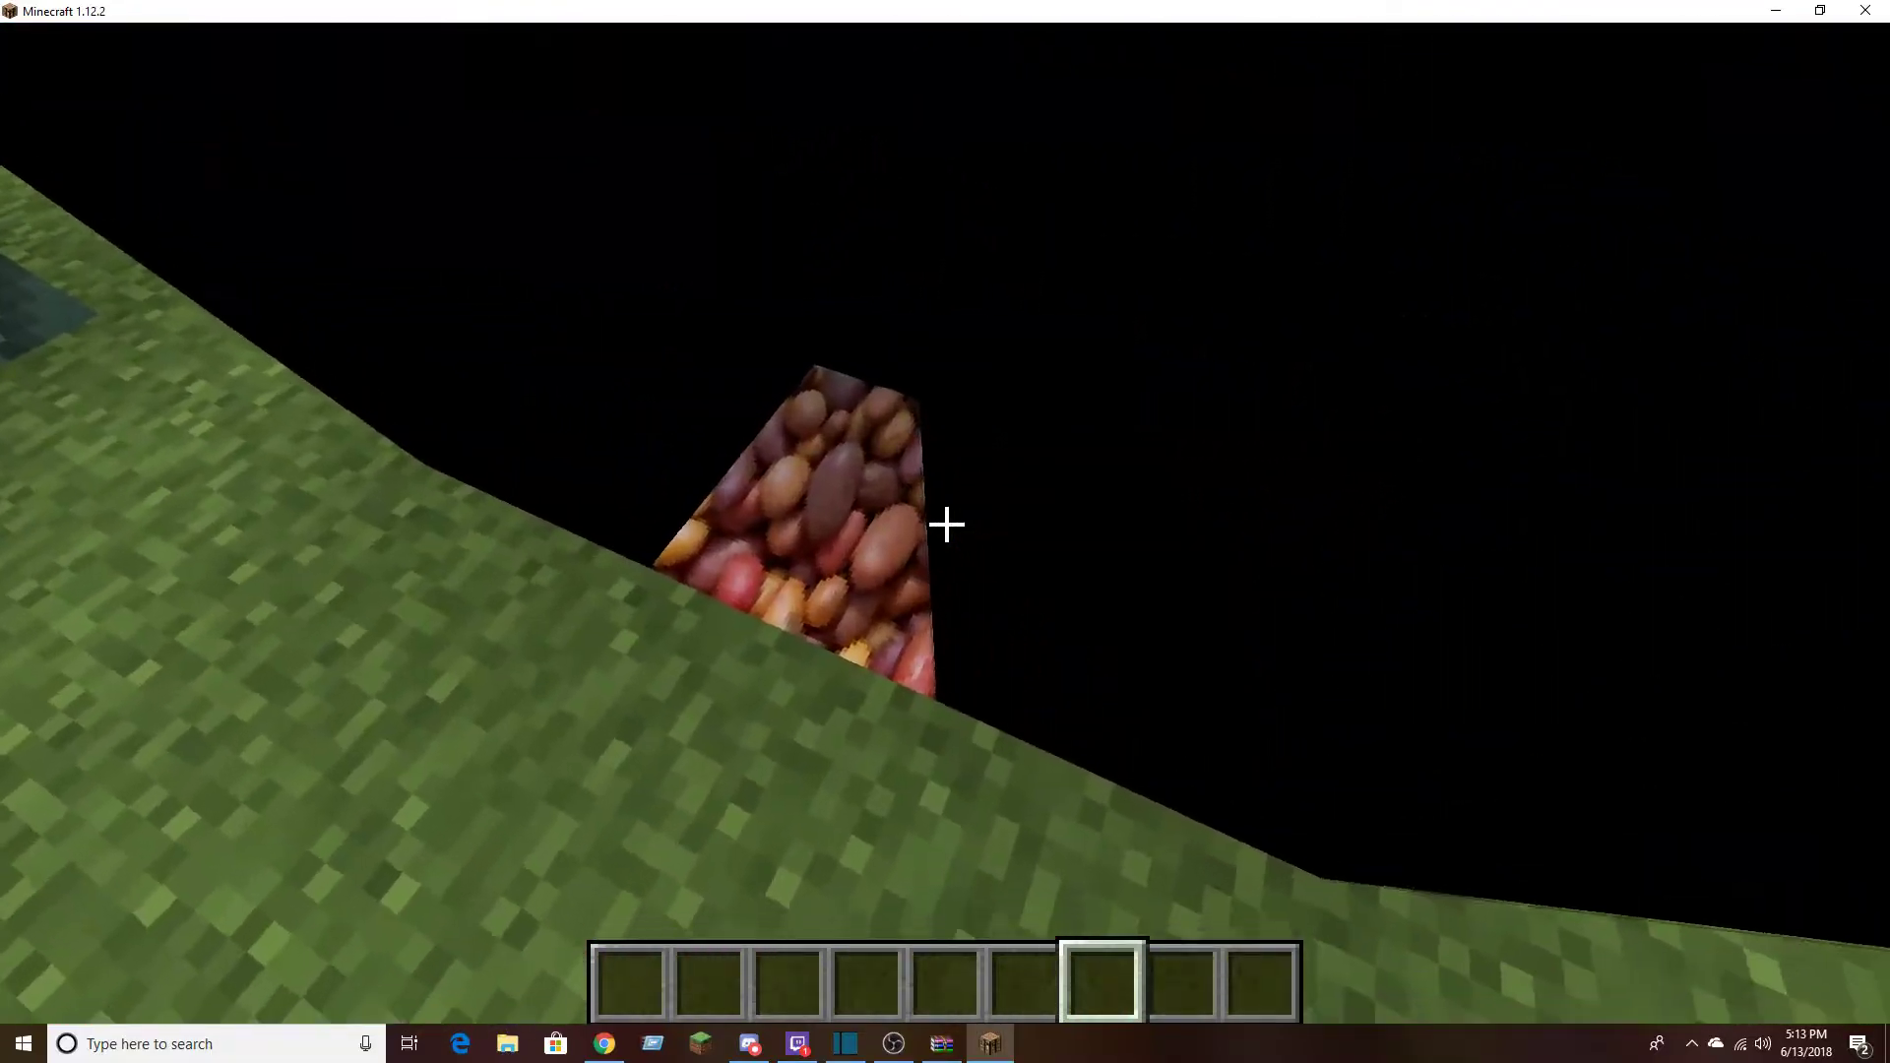
pyautogui.middleClick(945, 523)
pyautogui.press('e')
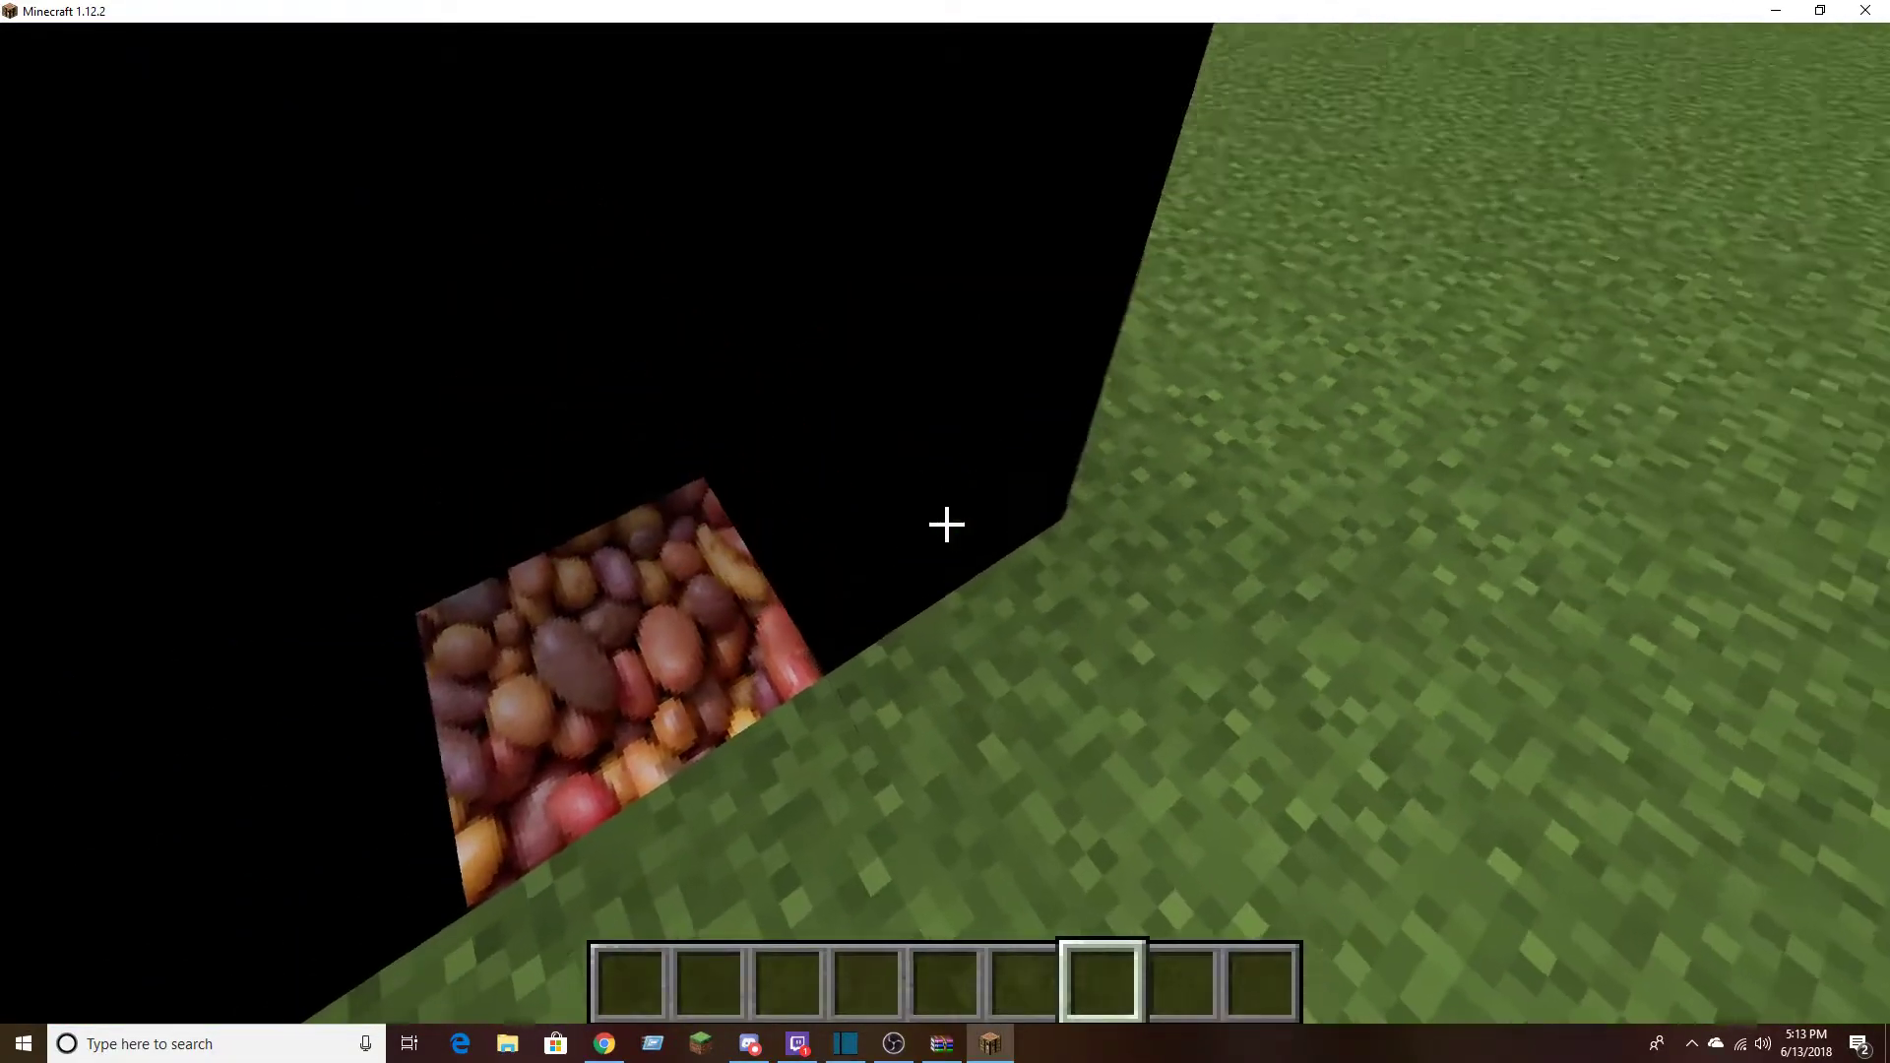
pyautogui.press('e')
pyautogui.click(1481, 872)
pyautogui.click(867, 187)
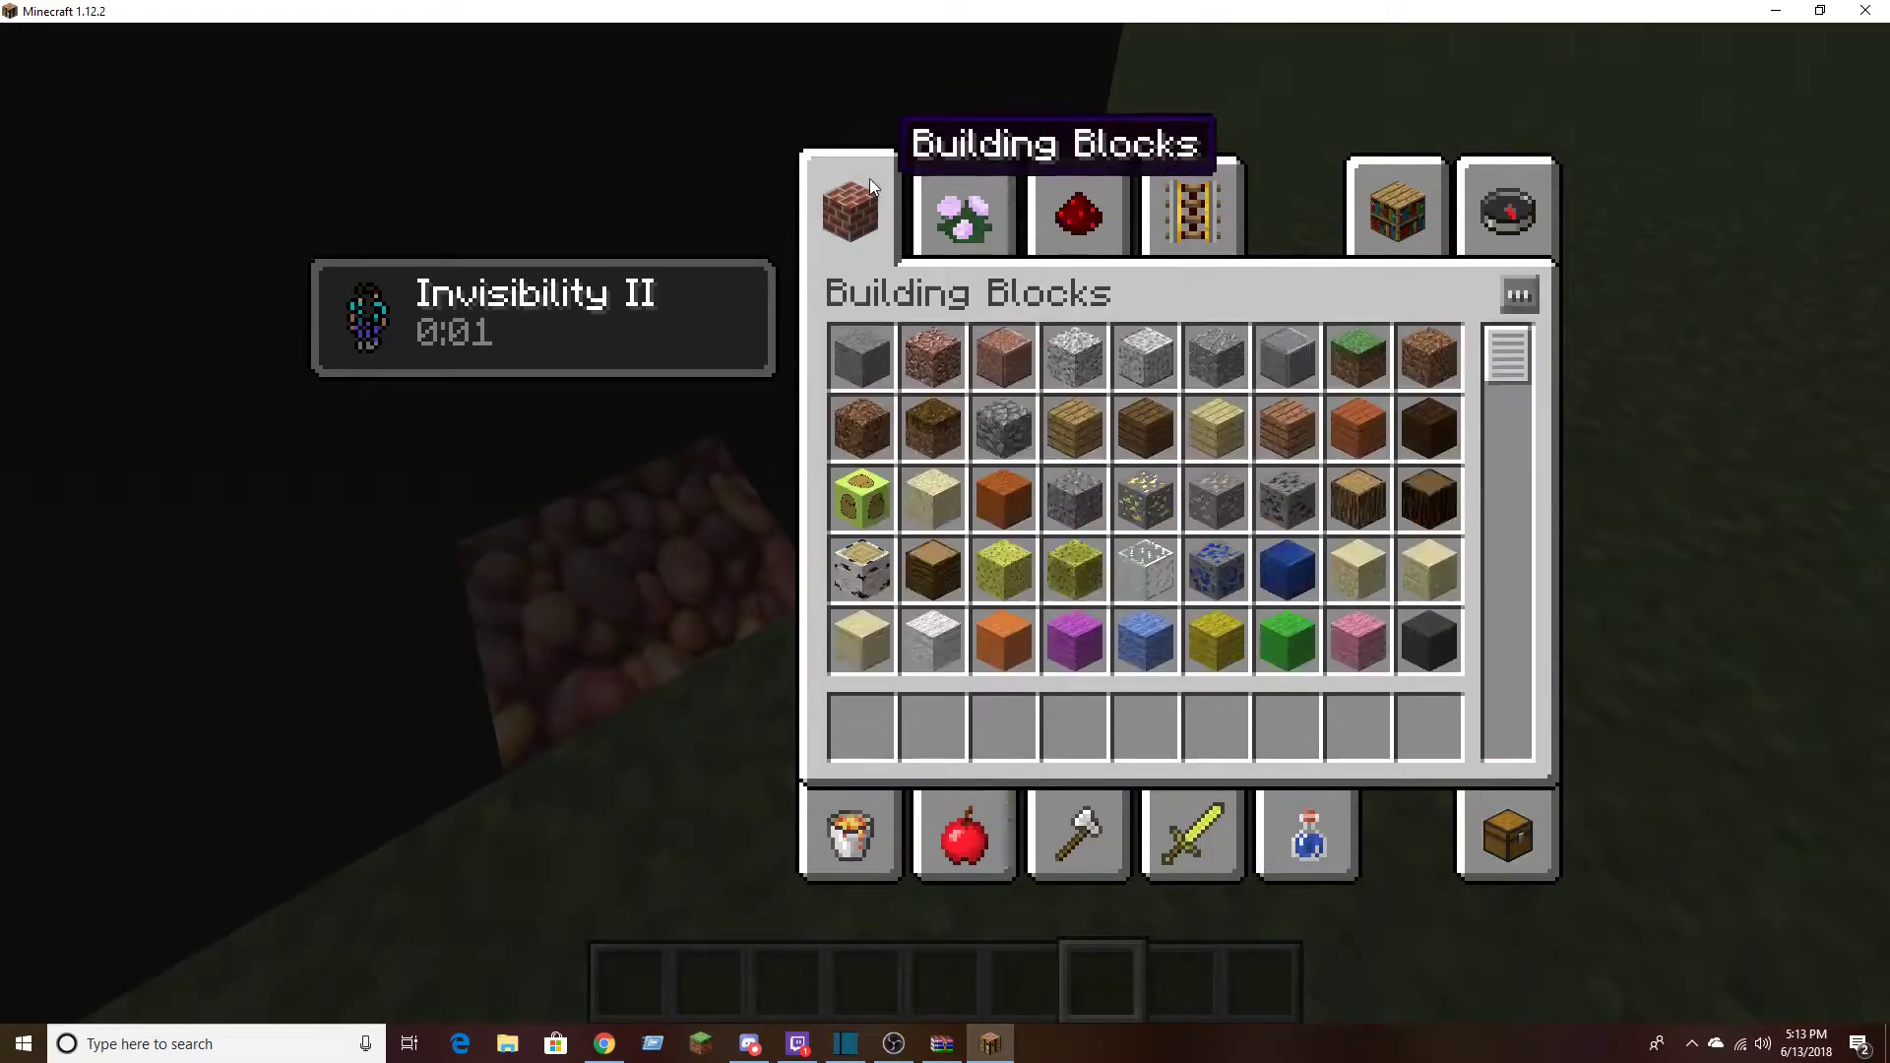
pyautogui.press('e')
pyautogui.middleClick(945, 522)
pyautogui.press('e')
pyautogui.press('e')
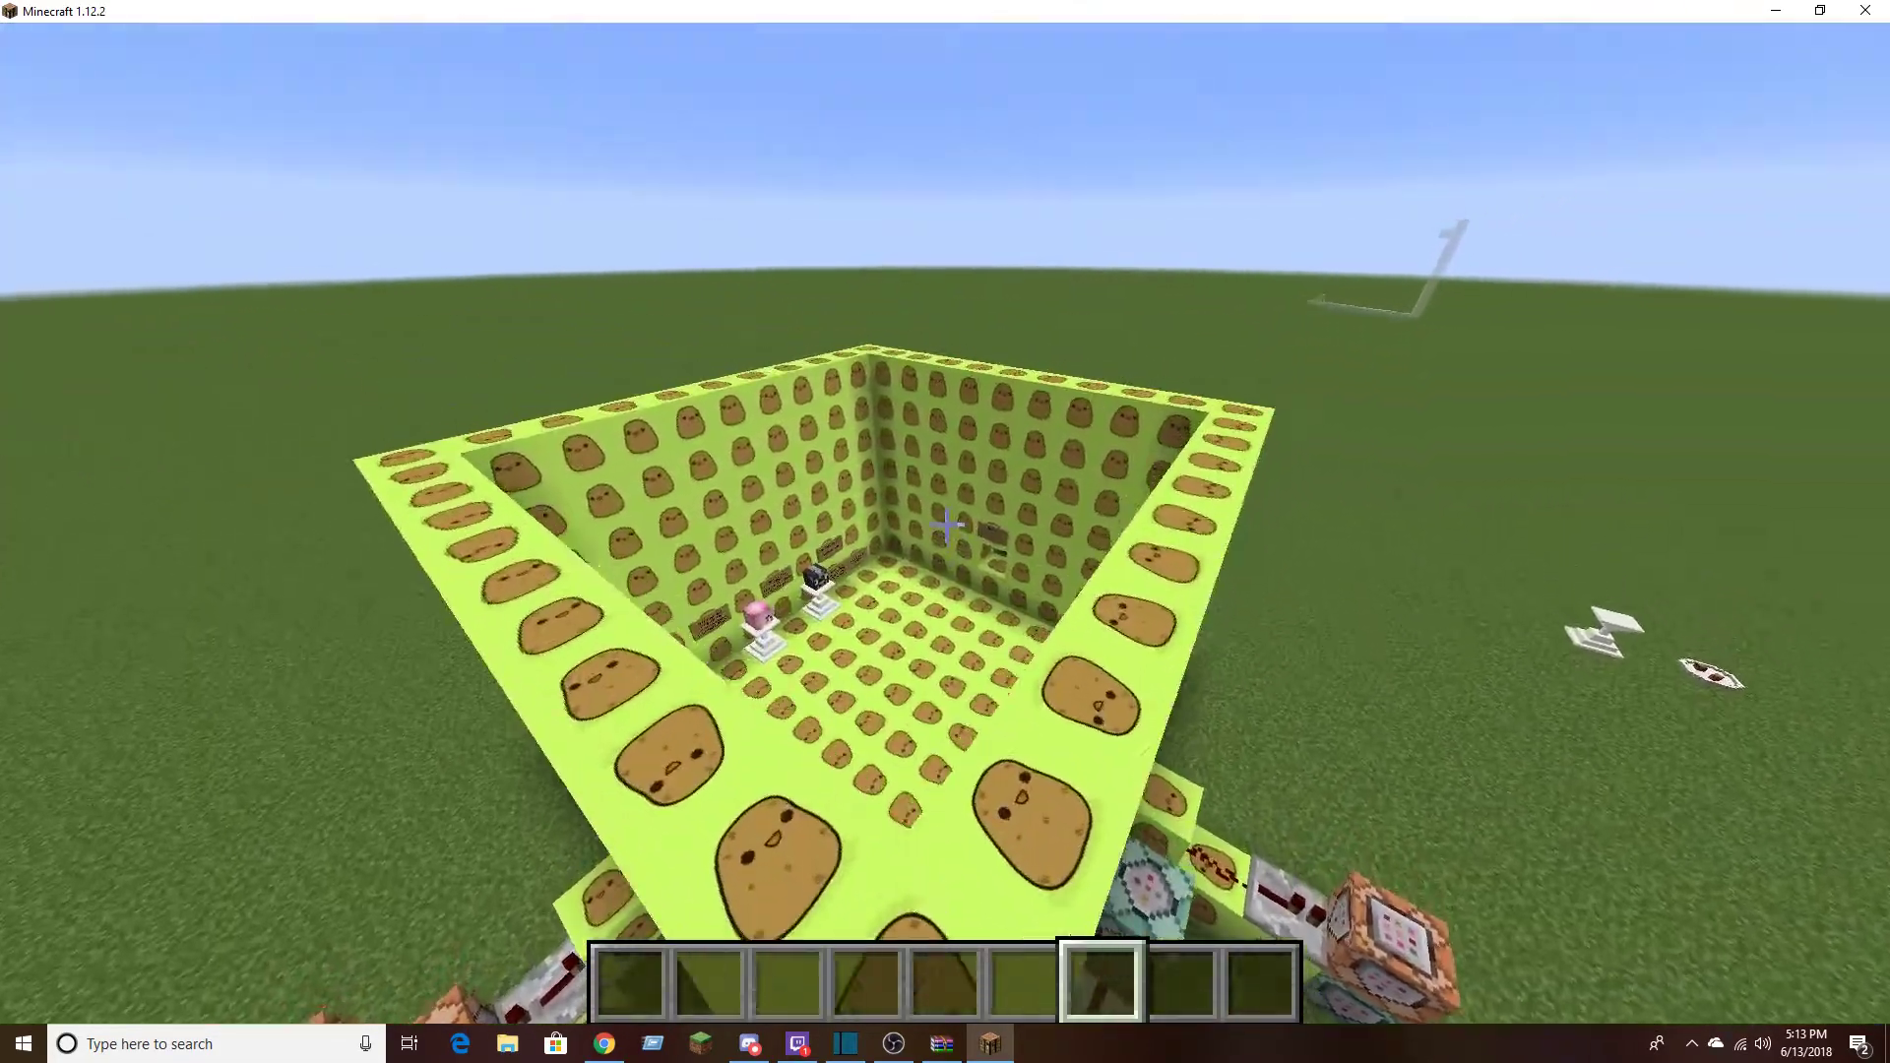
# Fly around the retextured builds and return to the custom pedestal and plate models for another look
pyautogui.press('w')
pyautogui.press('shift')
pyautogui.press('space')
pyautogui.press('w')
pyautogui.press('shift')
pyautogui.press('w')
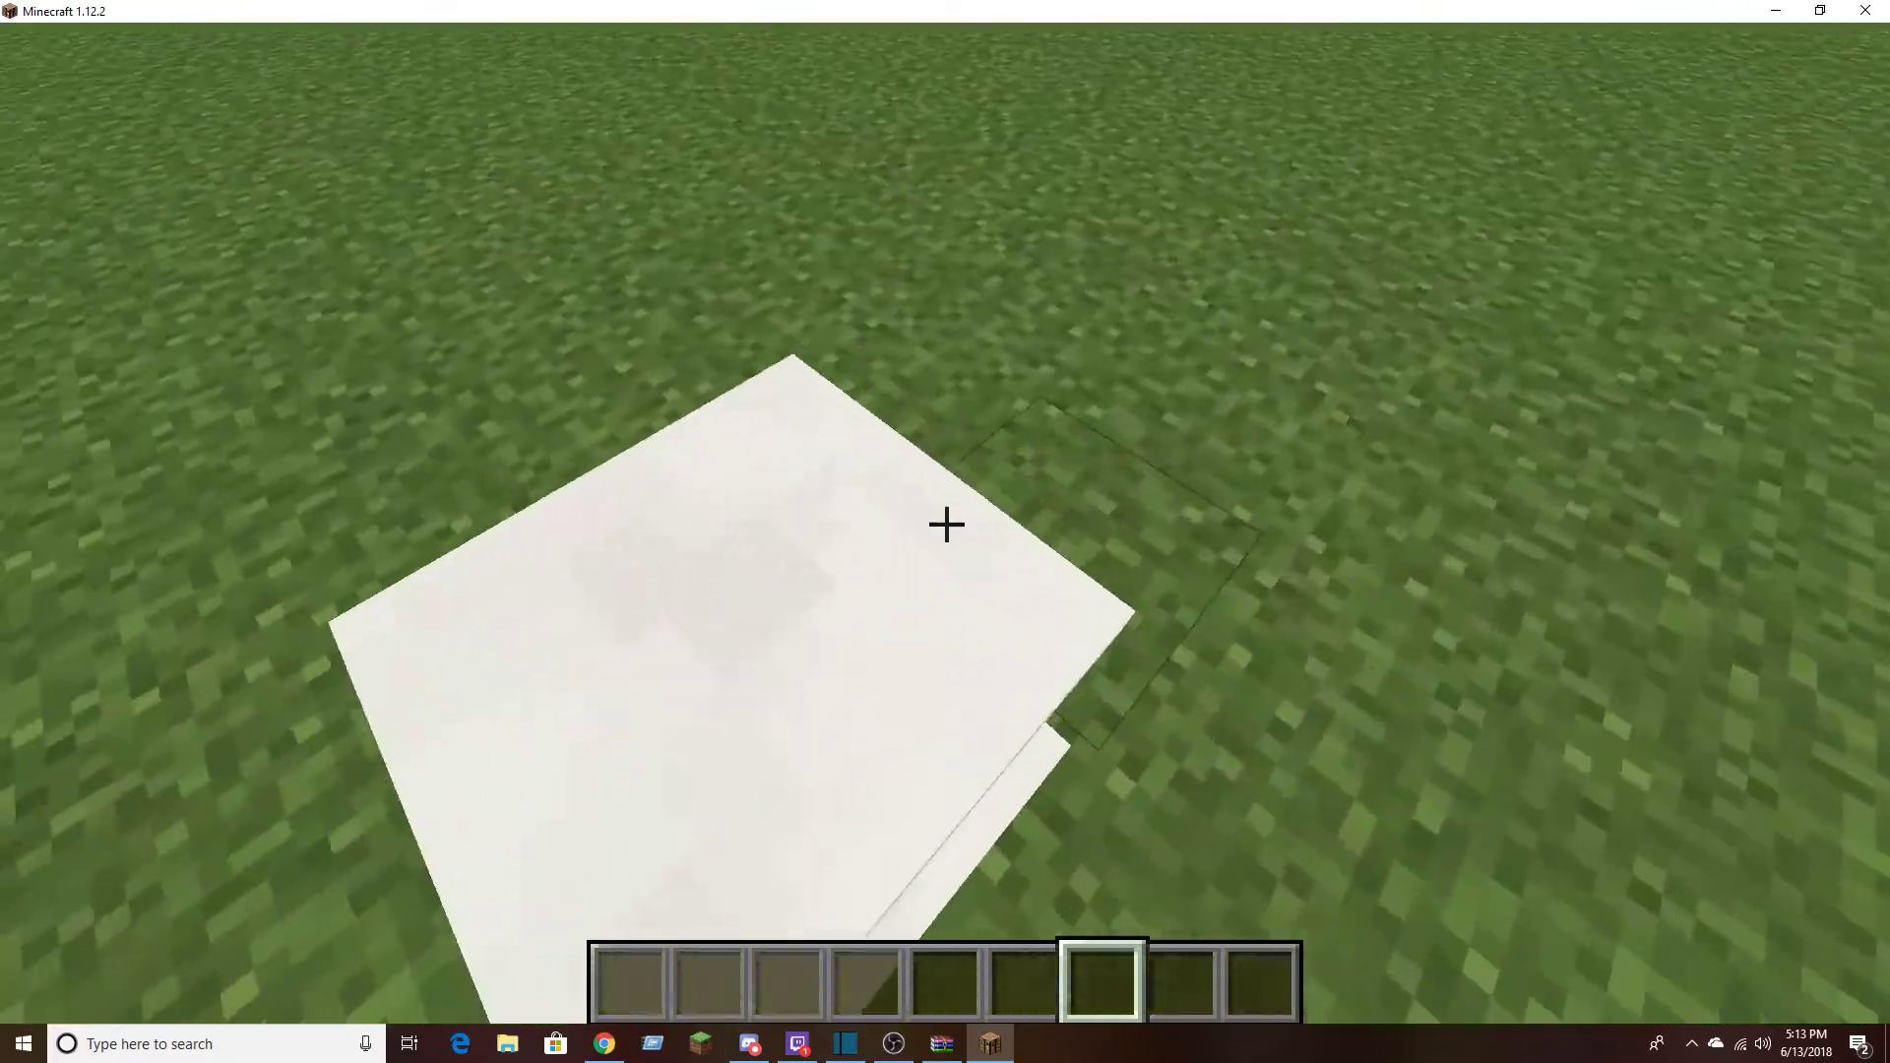
pyautogui.press('s')
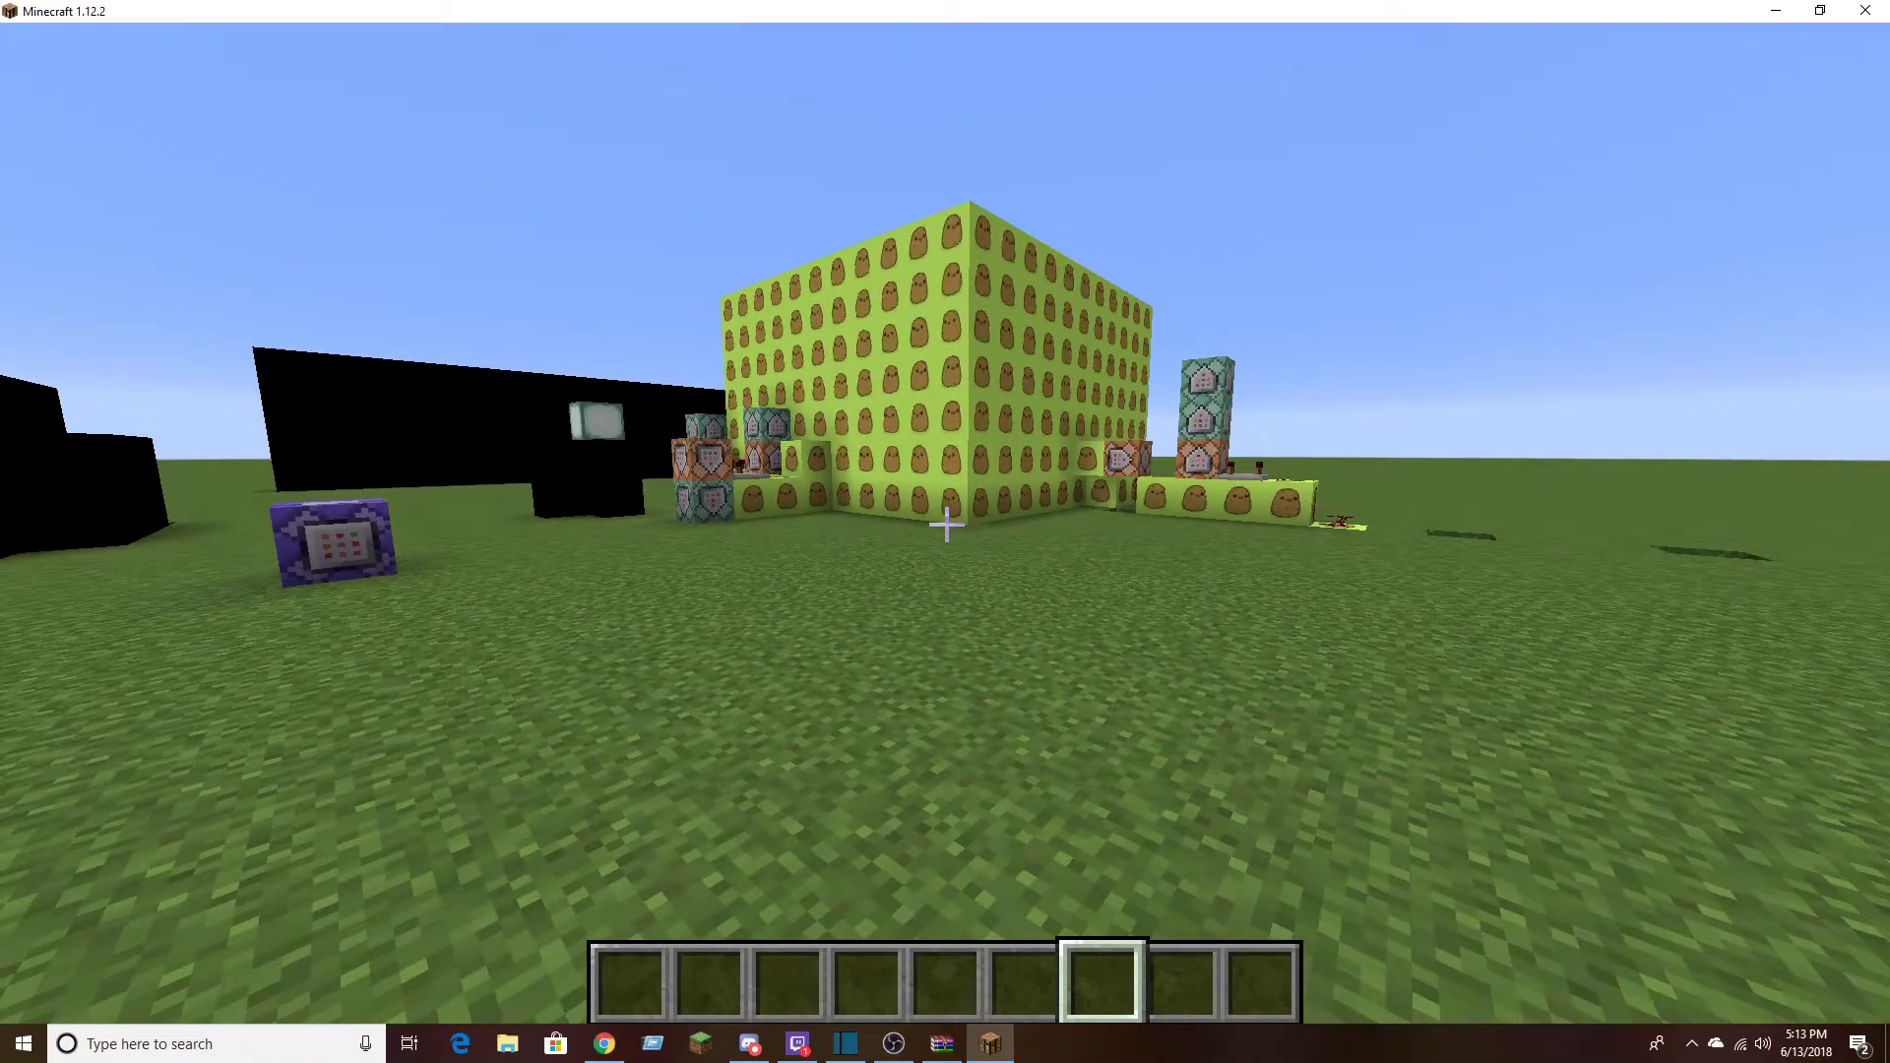
pyautogui.press('s')
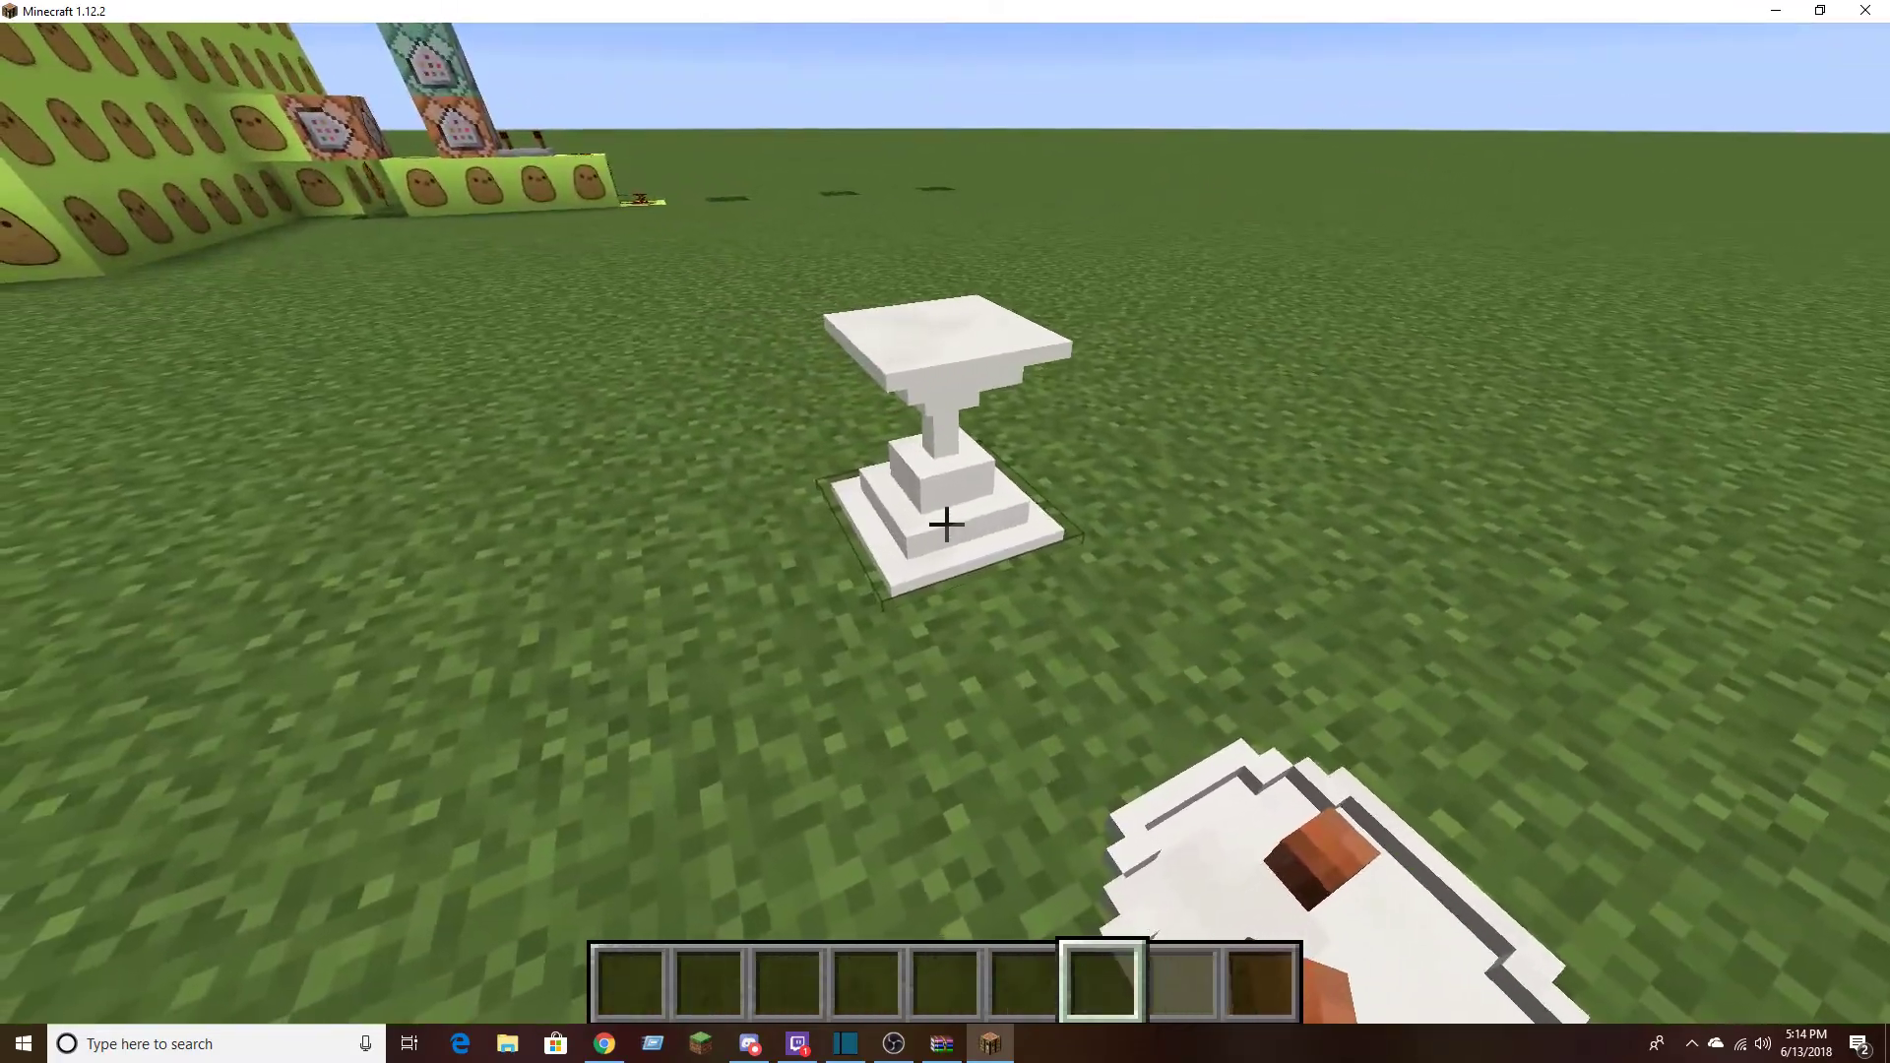
pyautogui.press('Escape')
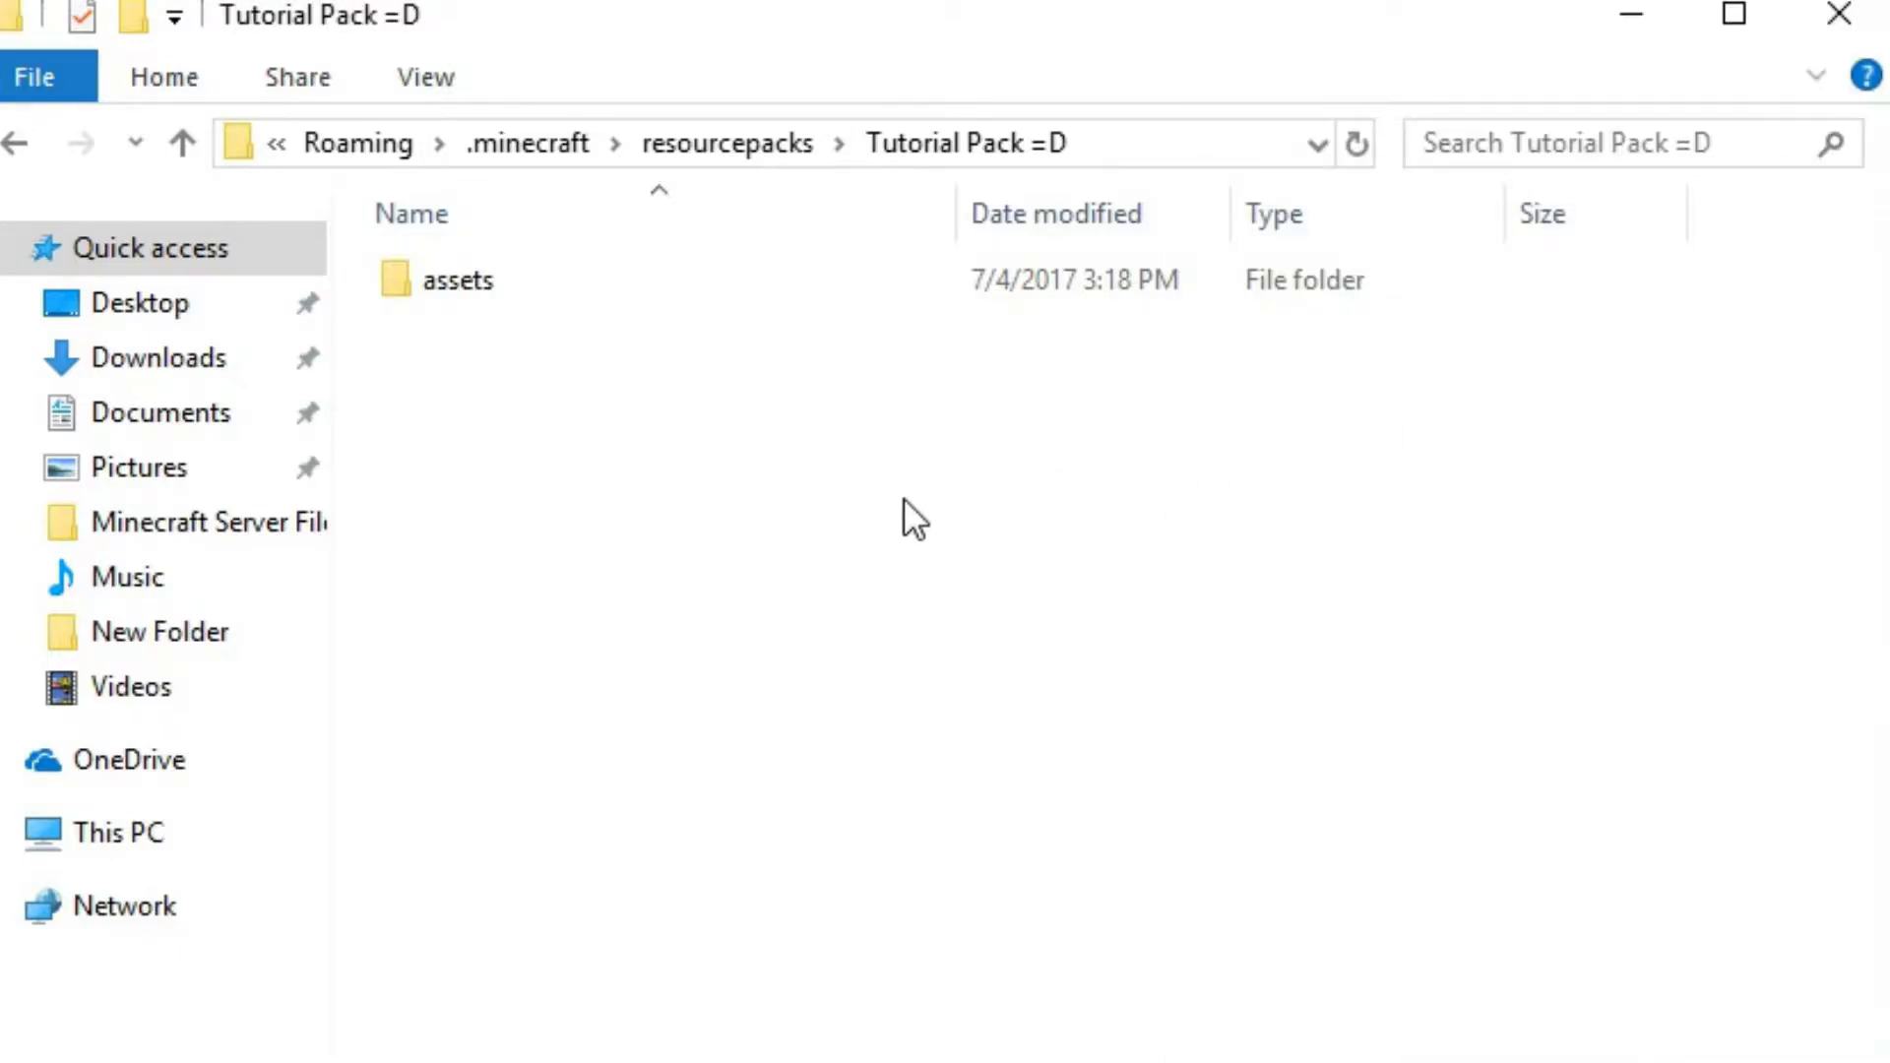
# Check the Tutorial Pack =D folder's contents in File Explorer and return to the resourcepacks folder
pyautogui.click(13, 145)
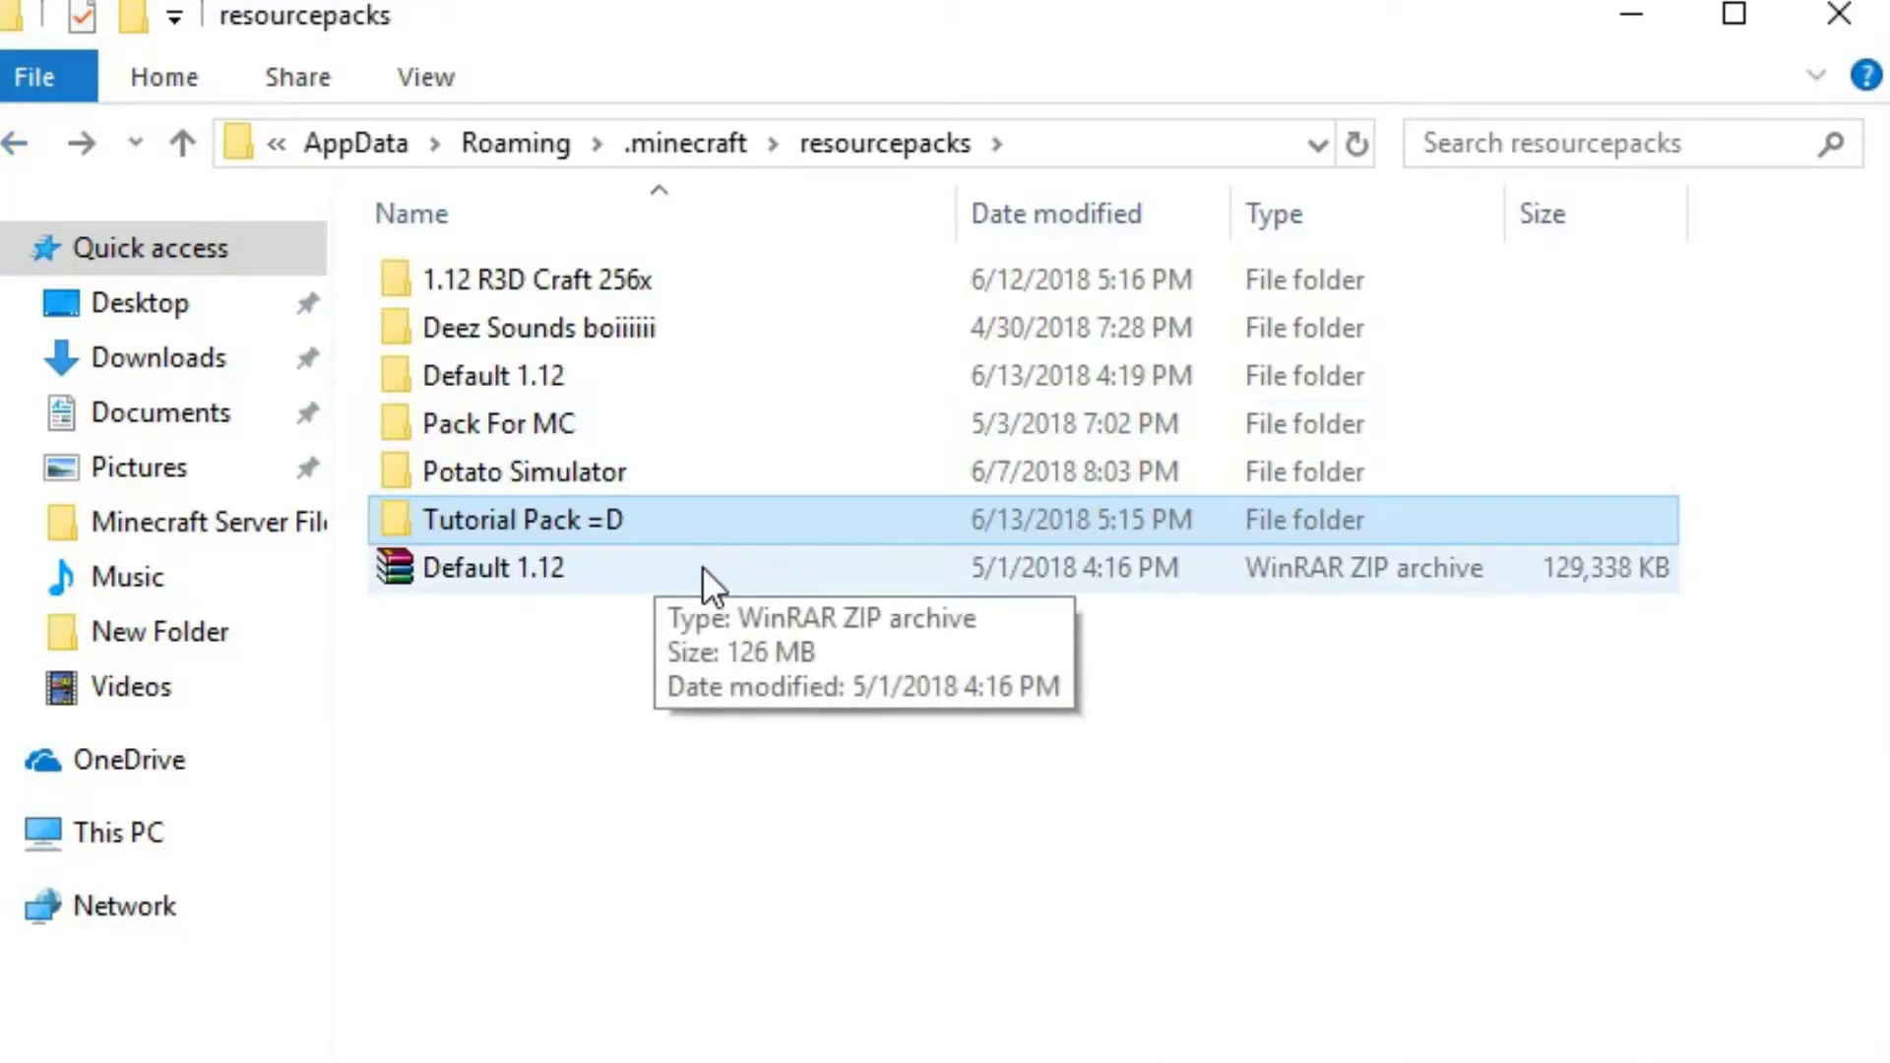
pyautogui.doubleClick(667, 528)
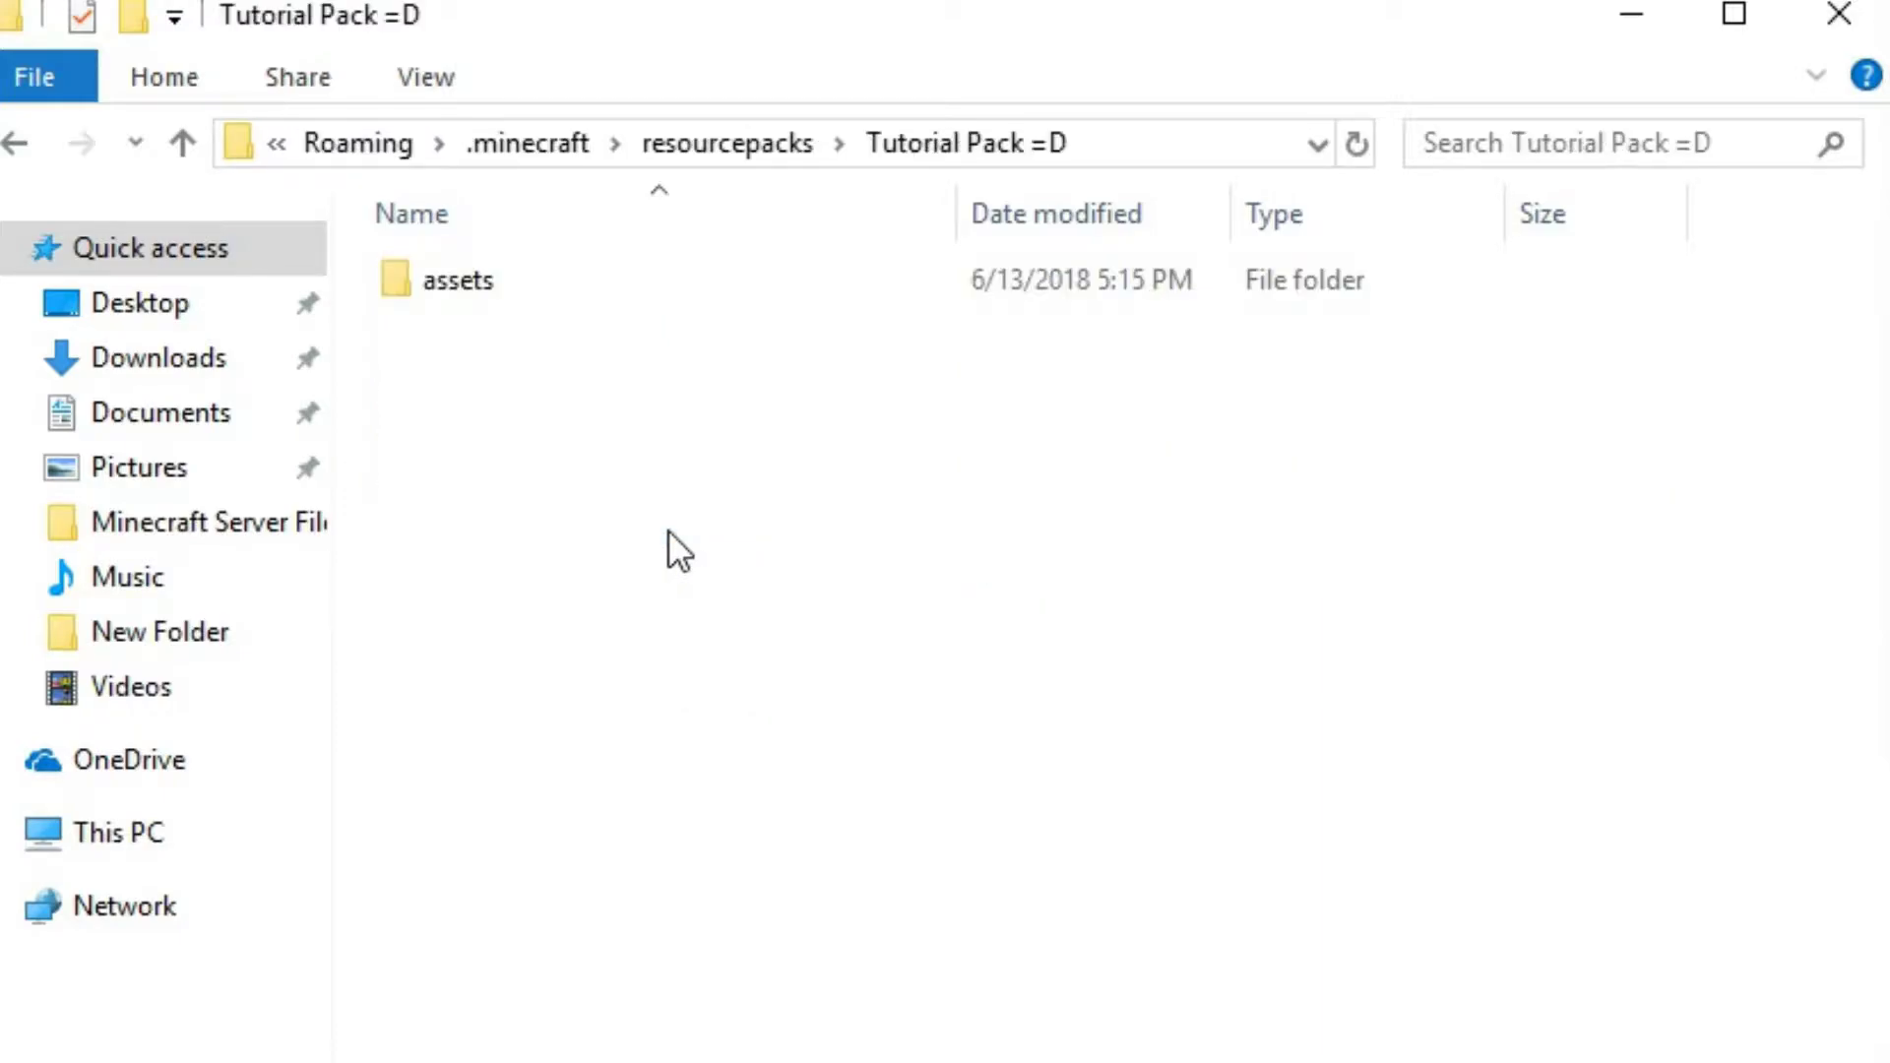
pyautogui.click(11, 145)
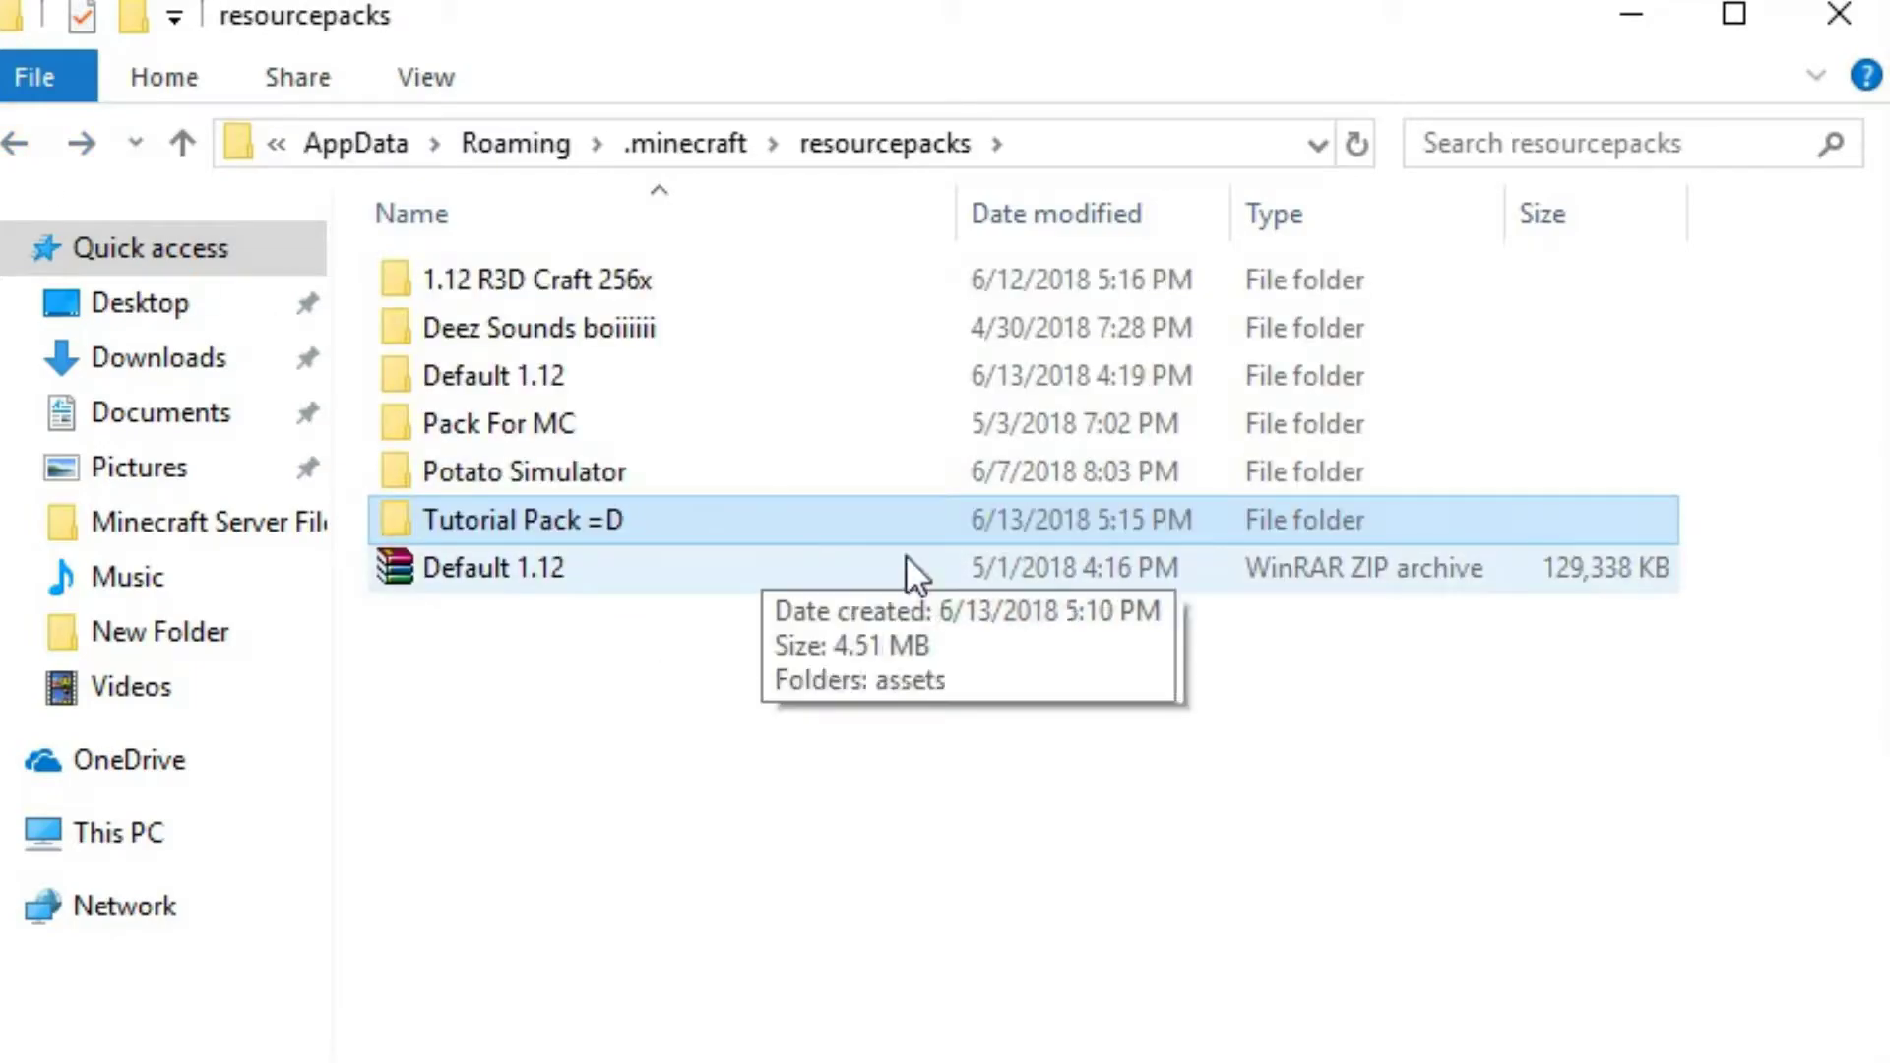
pyautogui.moveTo(1562, 517); pyautogui.dragTo(1418, 802)
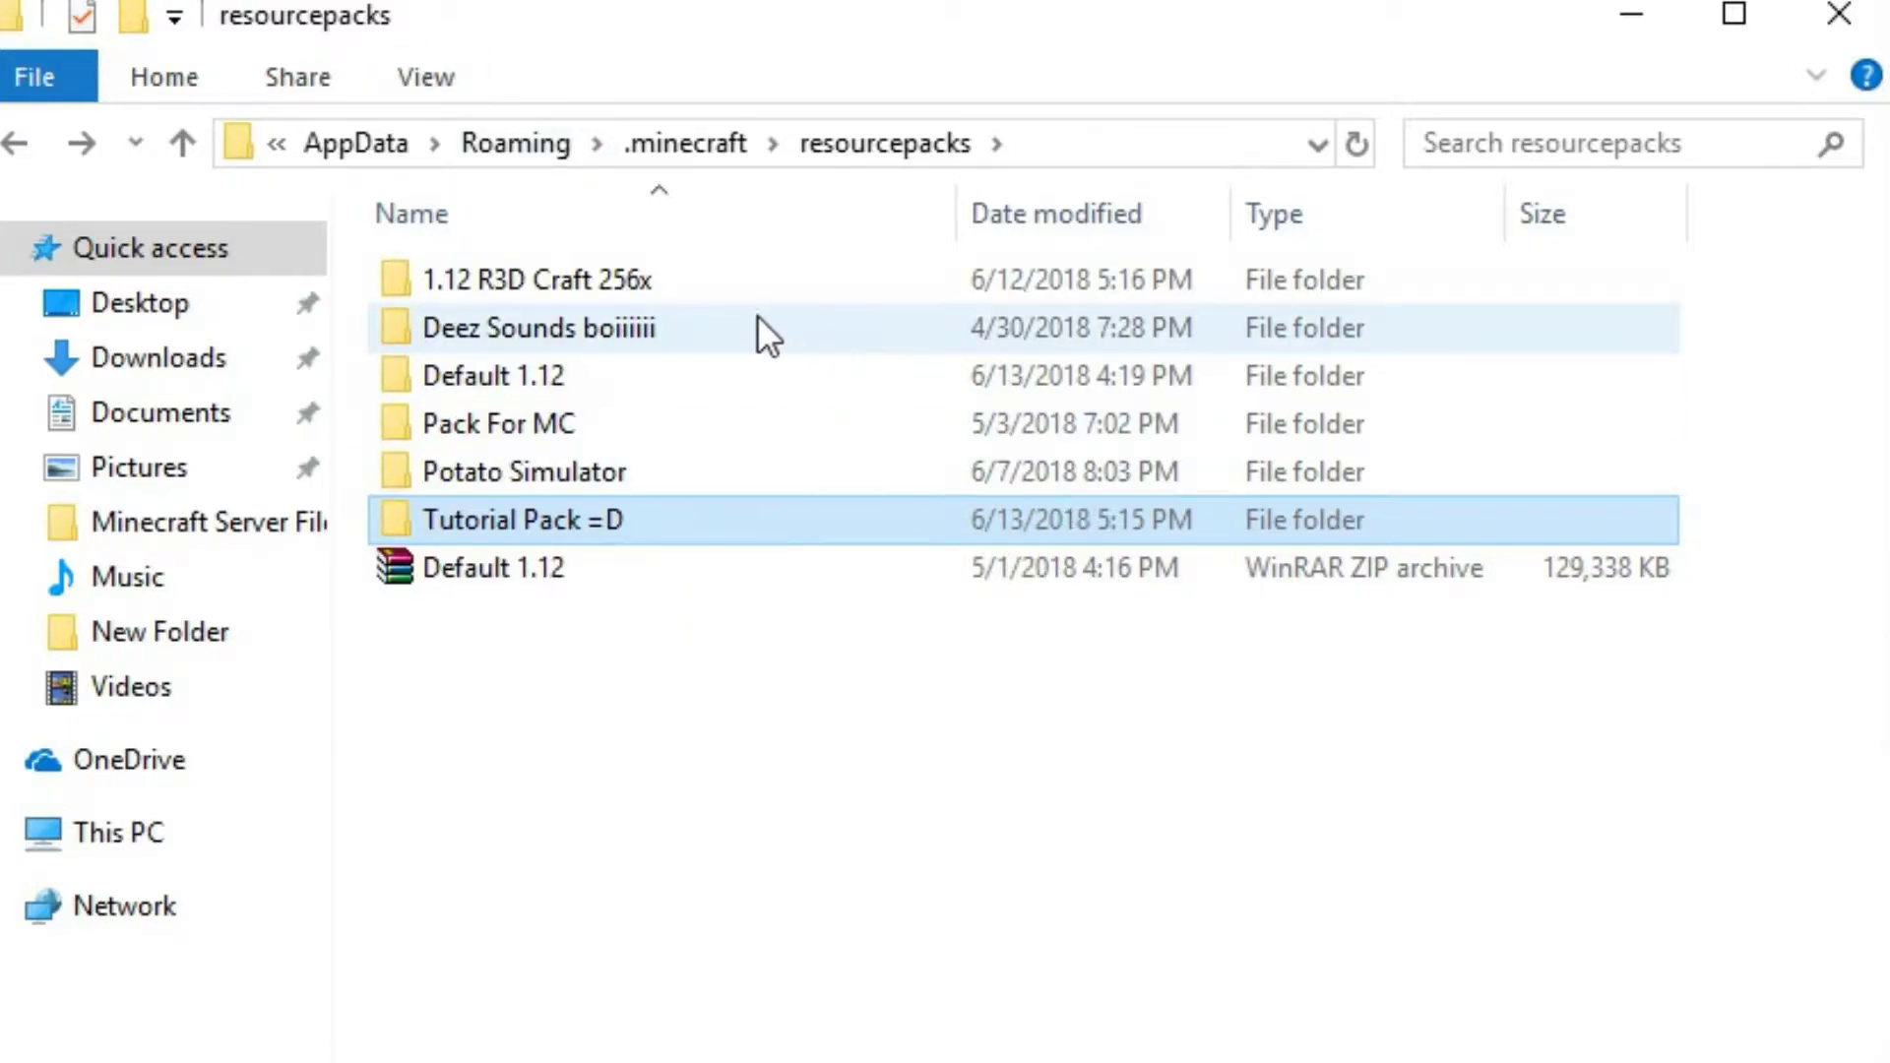
# Remove the 1.12 R3D Craft 256x and Deez Sounds folders from the resourcepacks folder
pyautogui.moveTo(364, 249); pyautogui.dragTo(469, 310)
pyautogui.rightClick(469, 310)
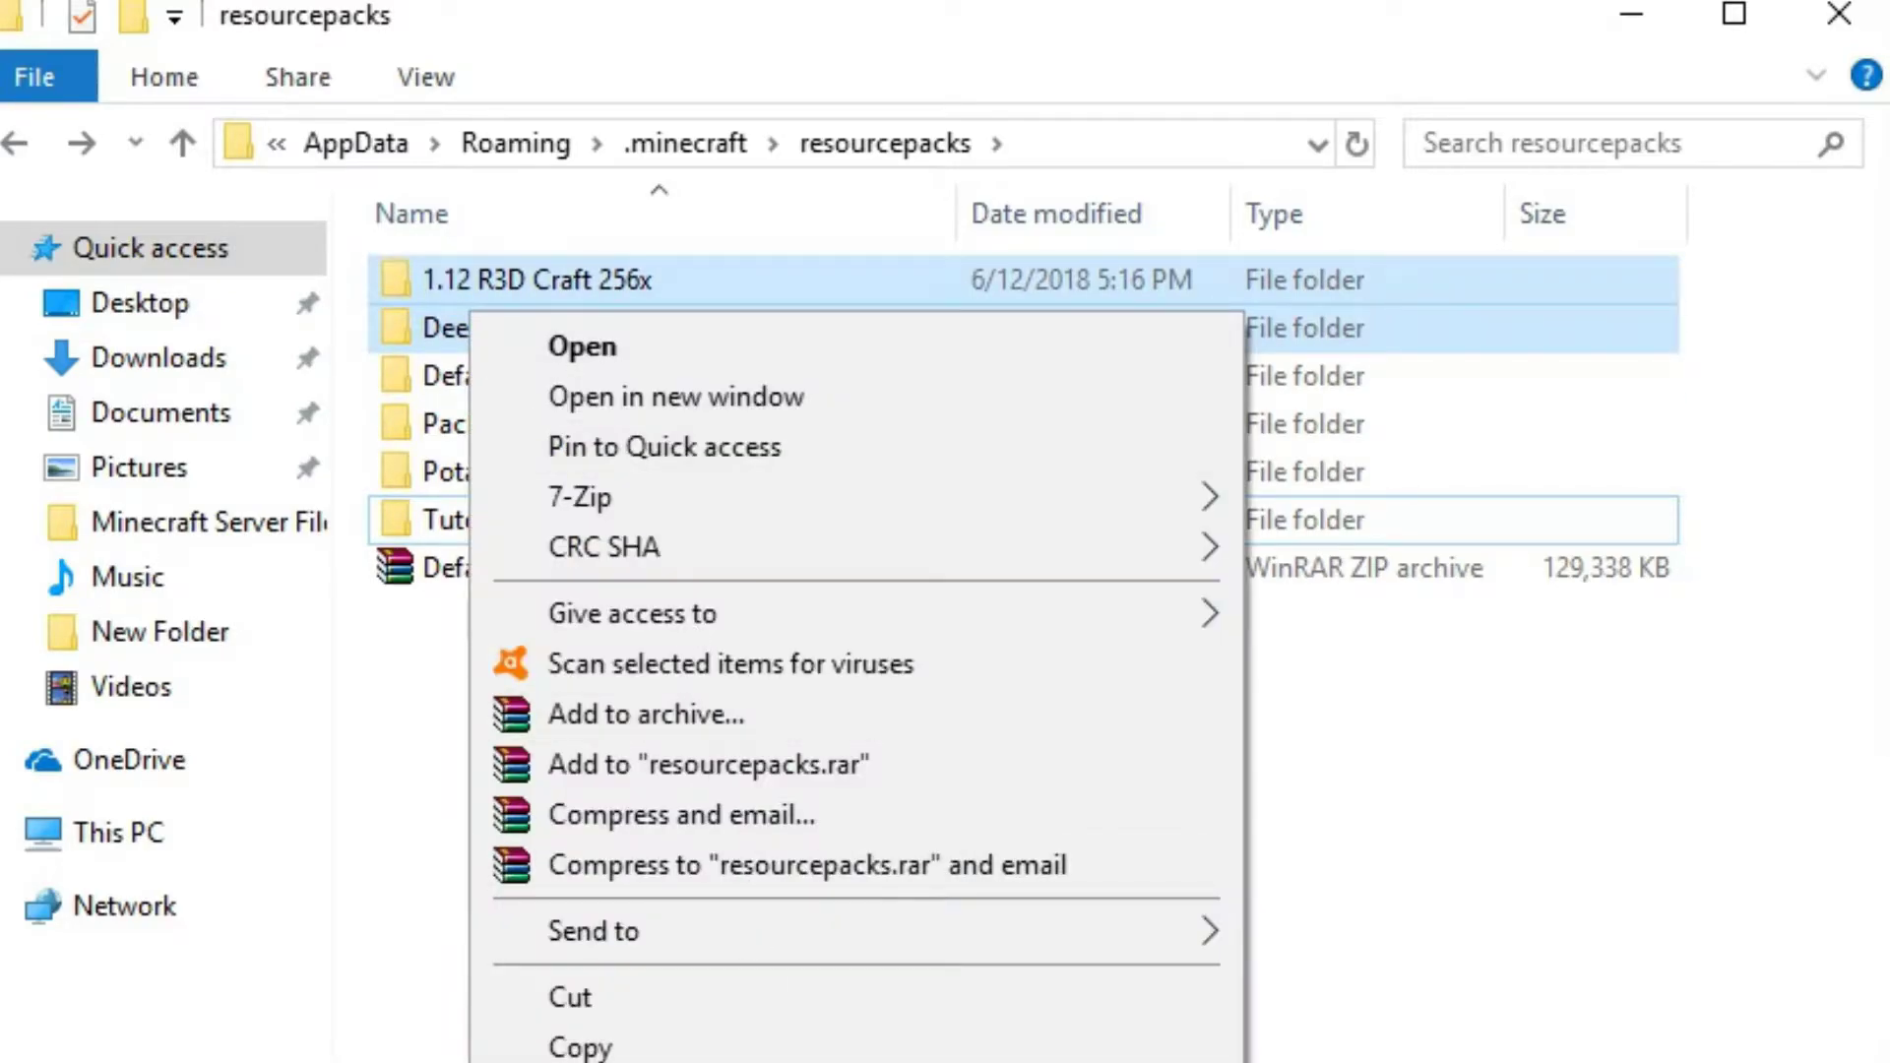
pyautogui.click(610, 1062)
pyautogui.moveTo(611, 418); pyautogui.dragTo(634, 593)
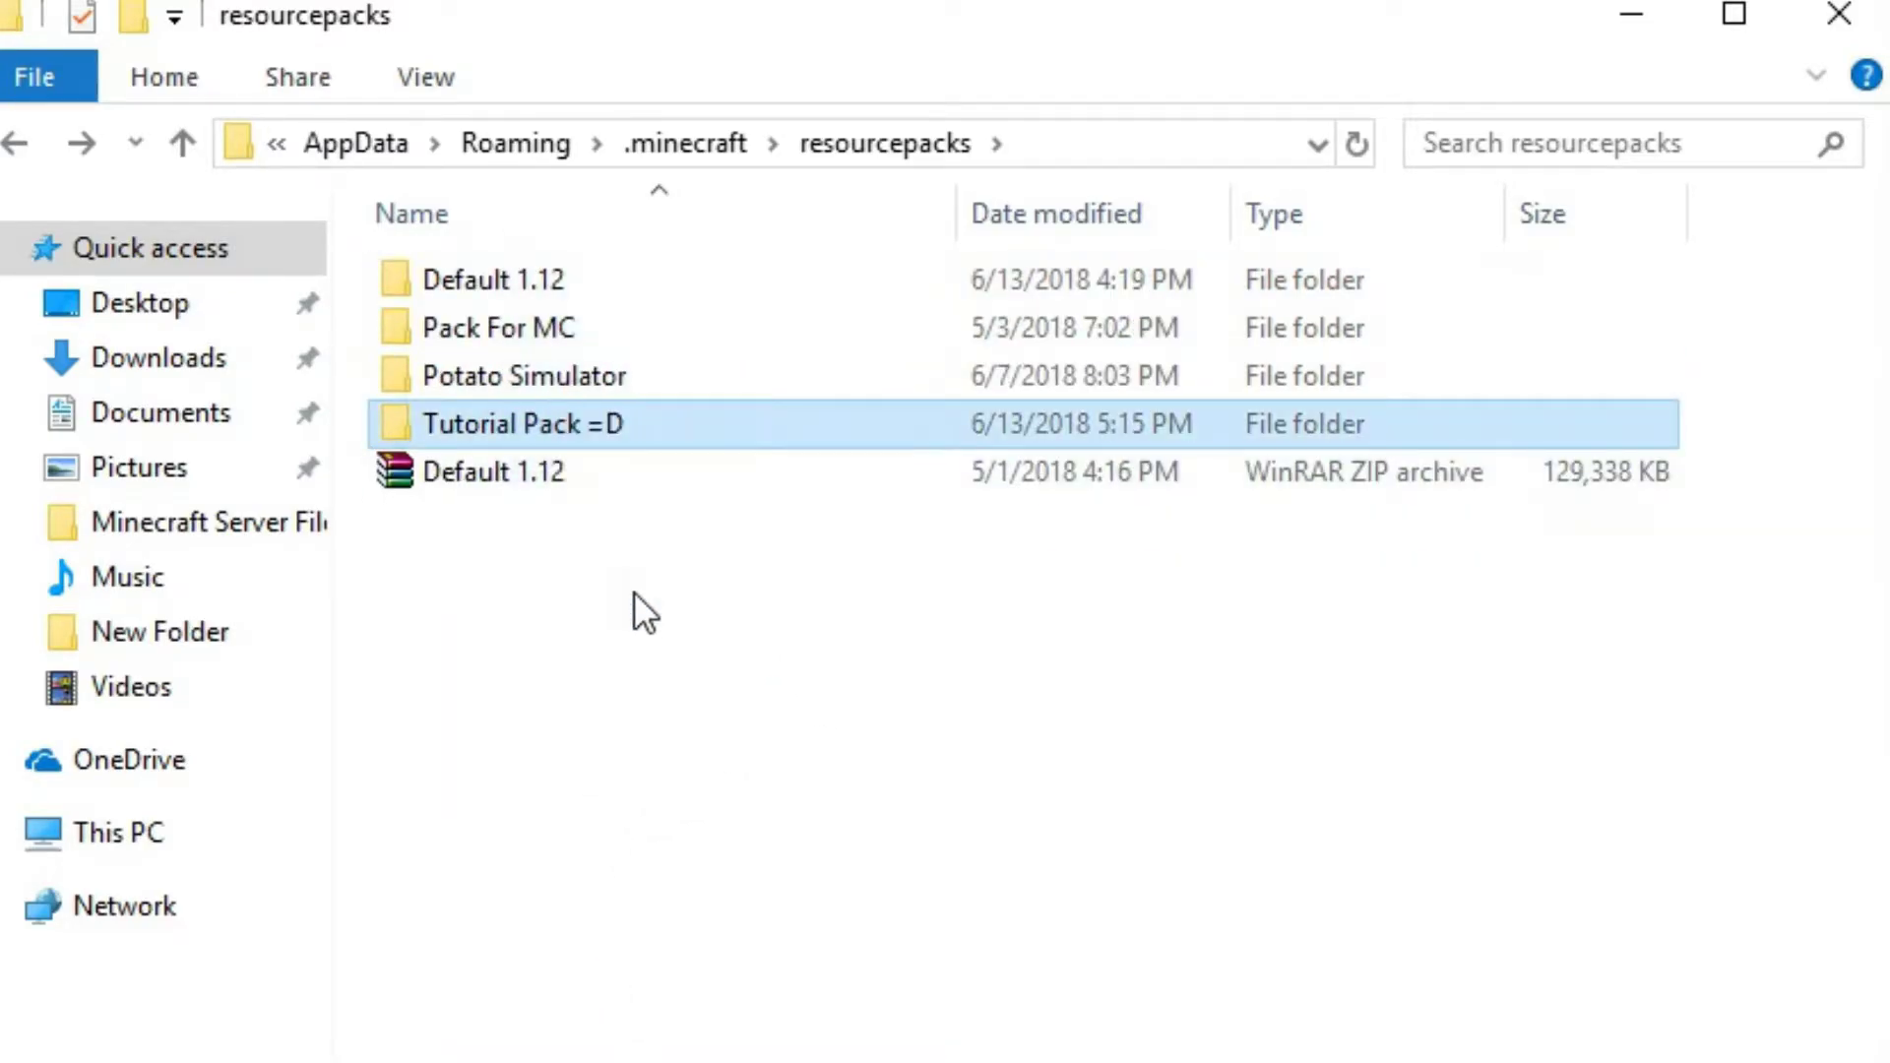
# Look into the Default 1.12 ZIP archive and the Default 1.12 folder, and return to the resourcepacks folder
pyautogui.moveTo(600, 423); pyautogui.dragTo(624, 512)
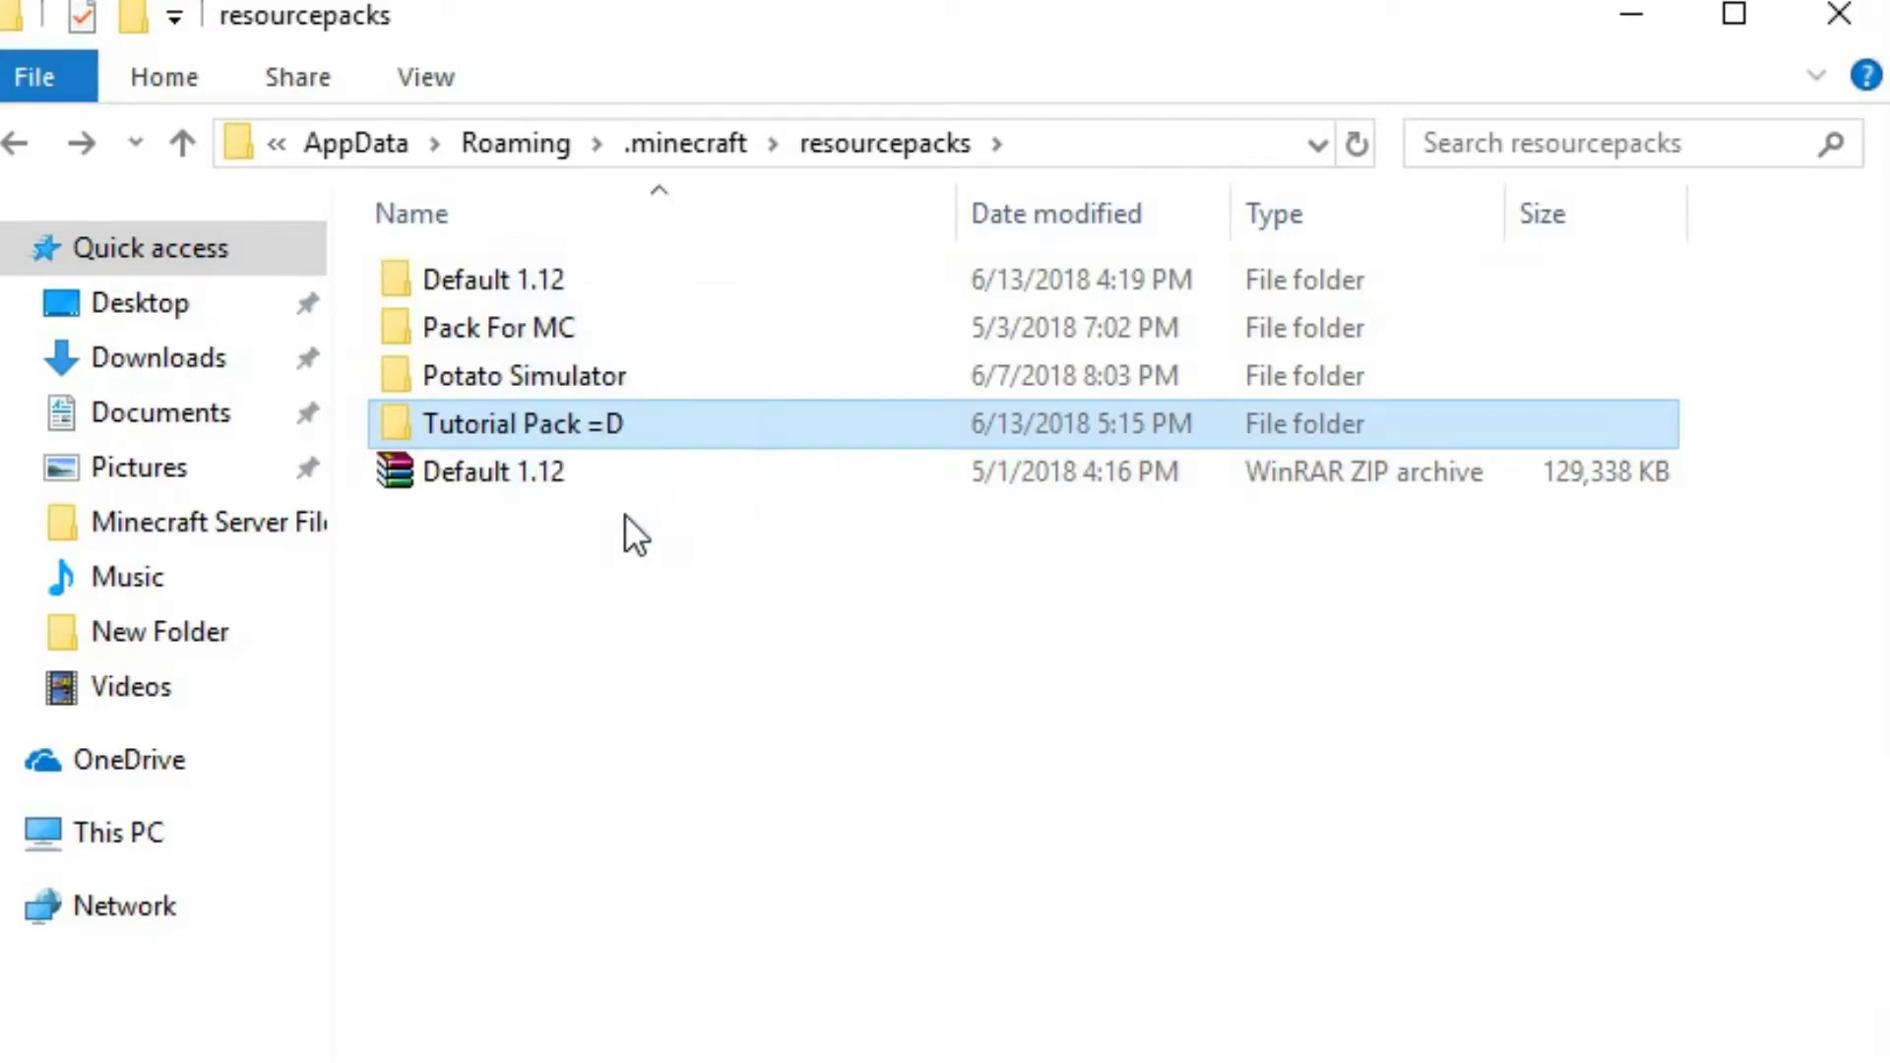
pyautogui.doubleClick(570, 480)
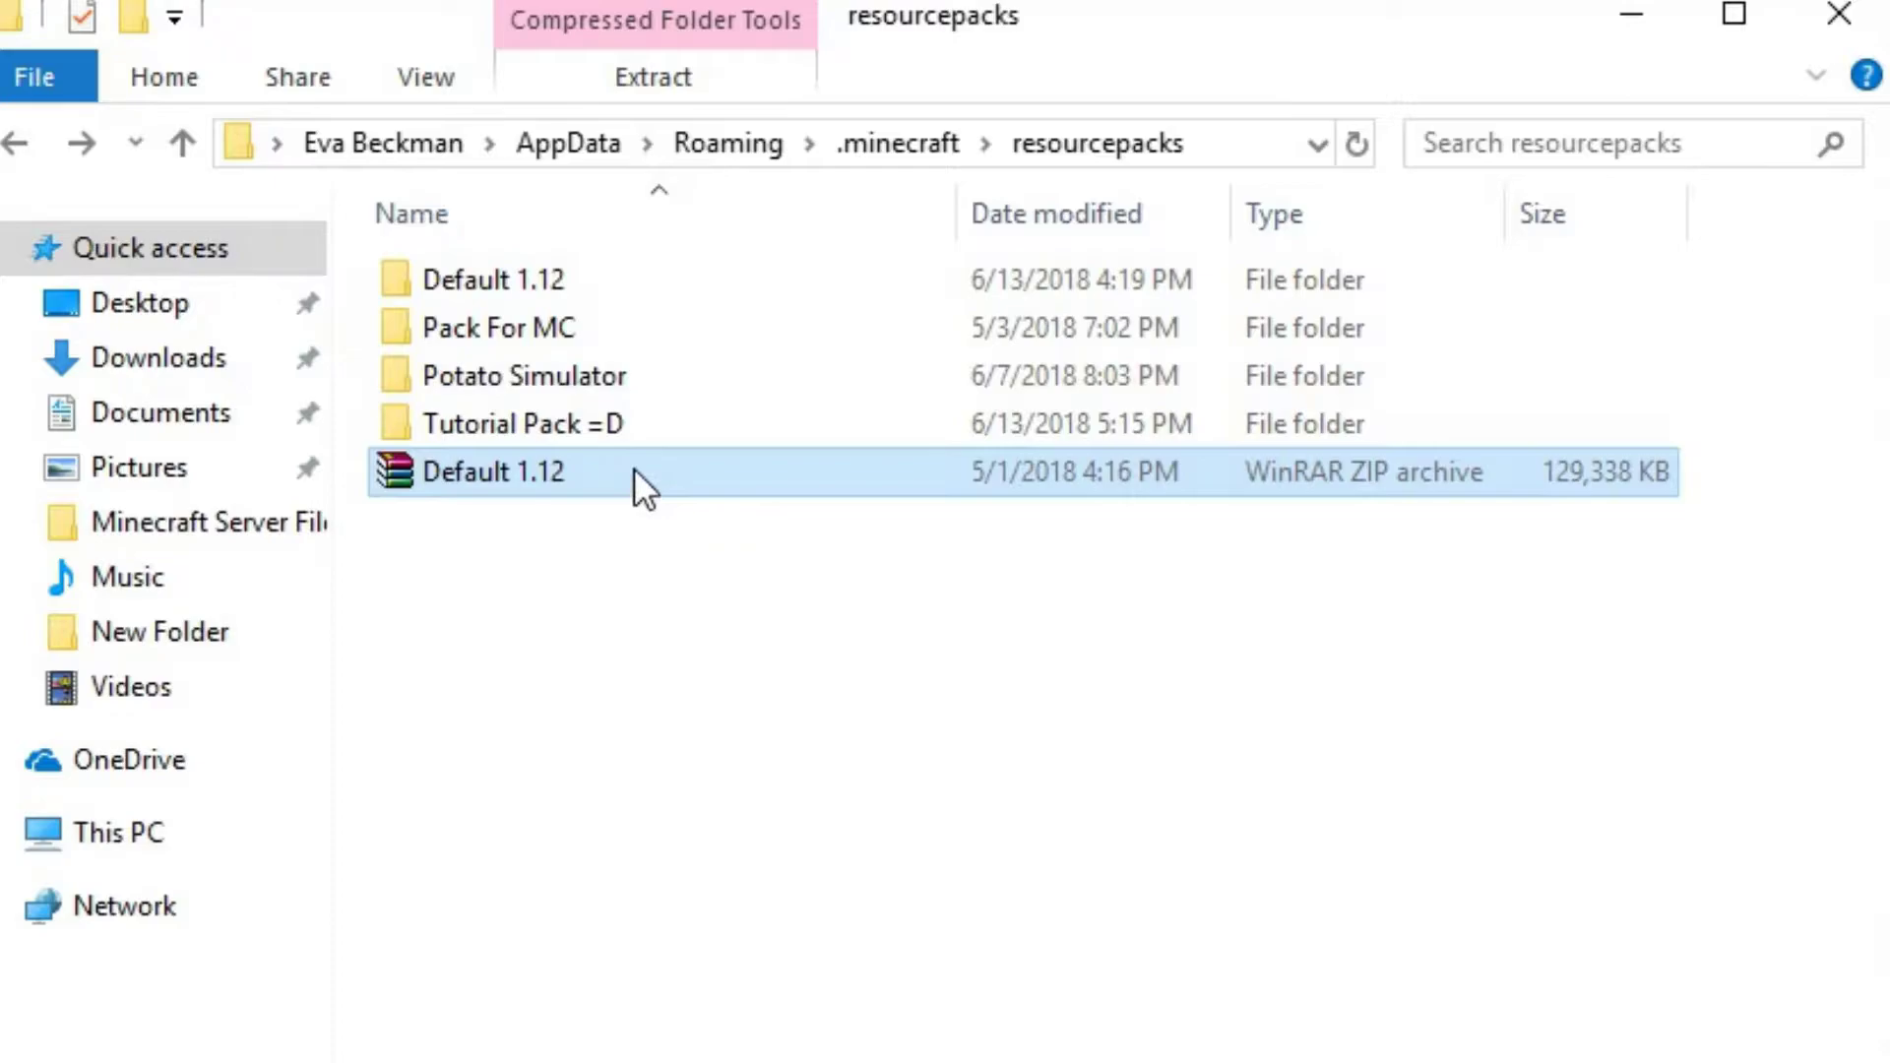
pyautogui.rightClick(634, 469)
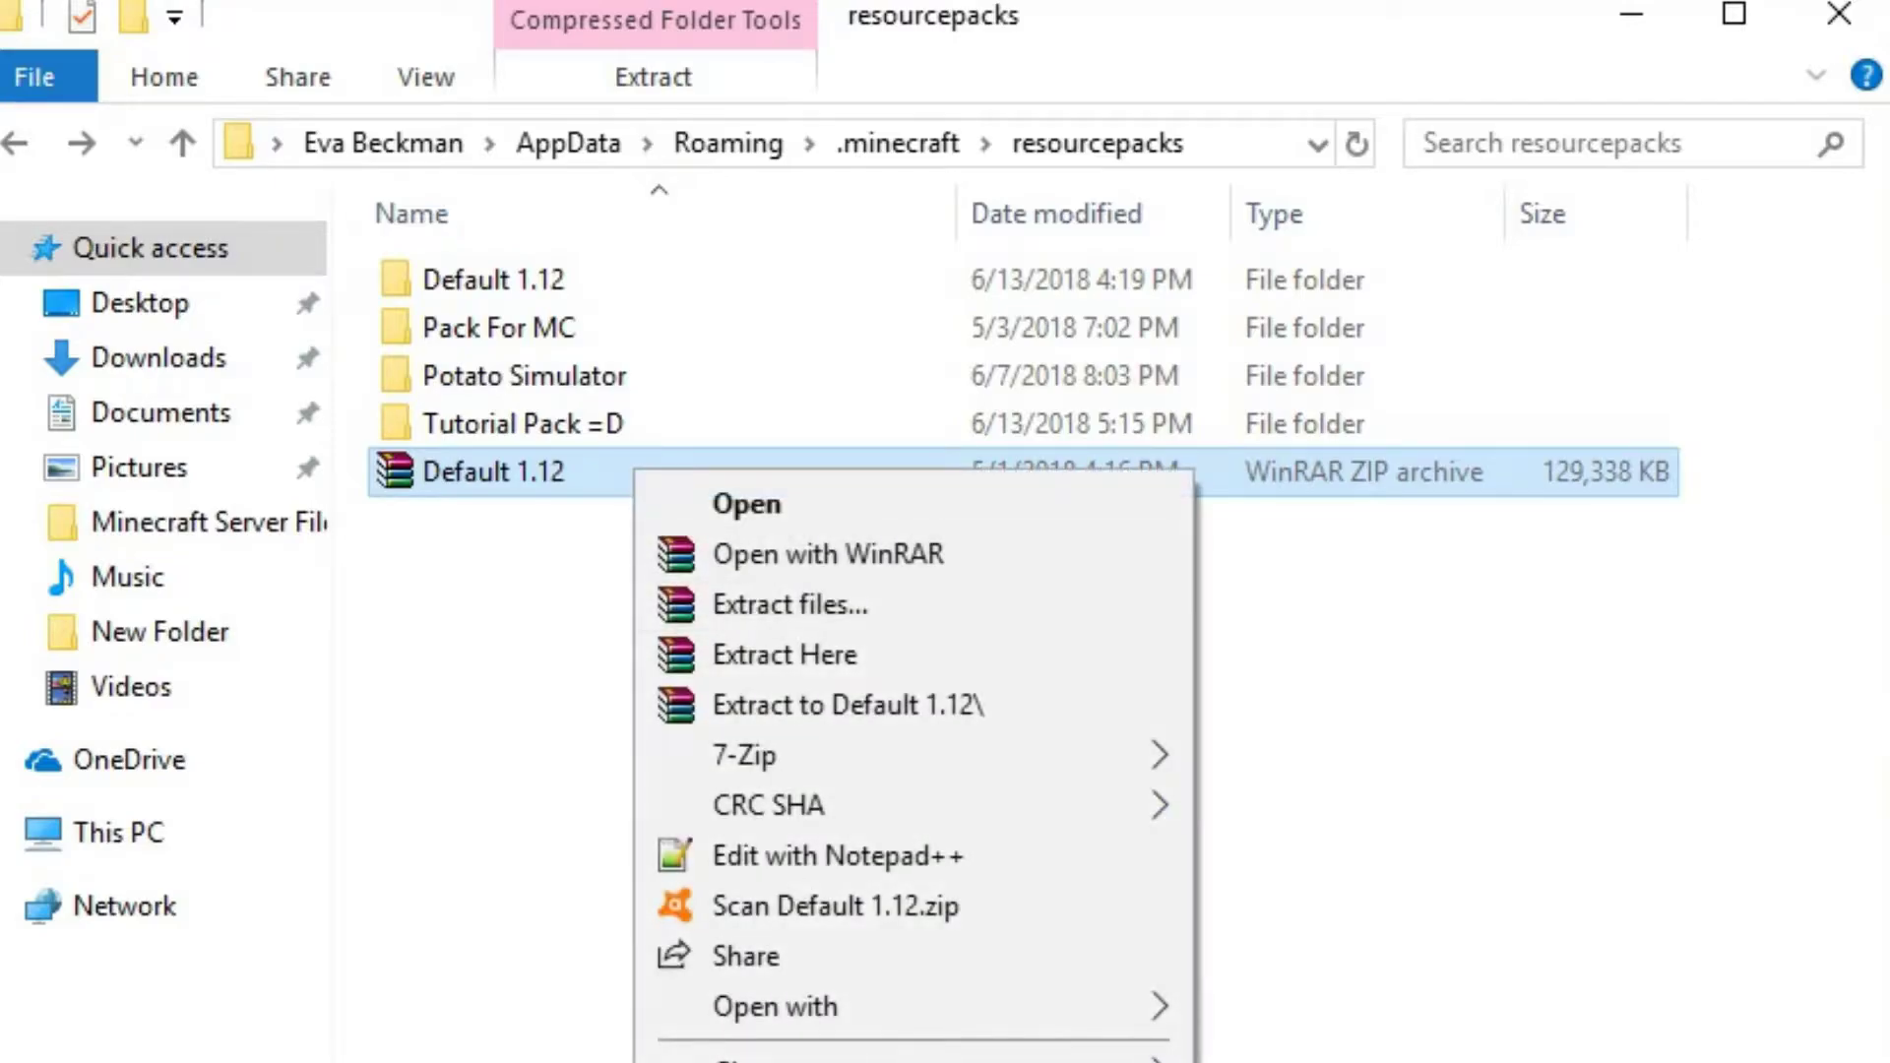
pyautogui.click(687, 1038)
pyautogui.doubleClick(521, 278)
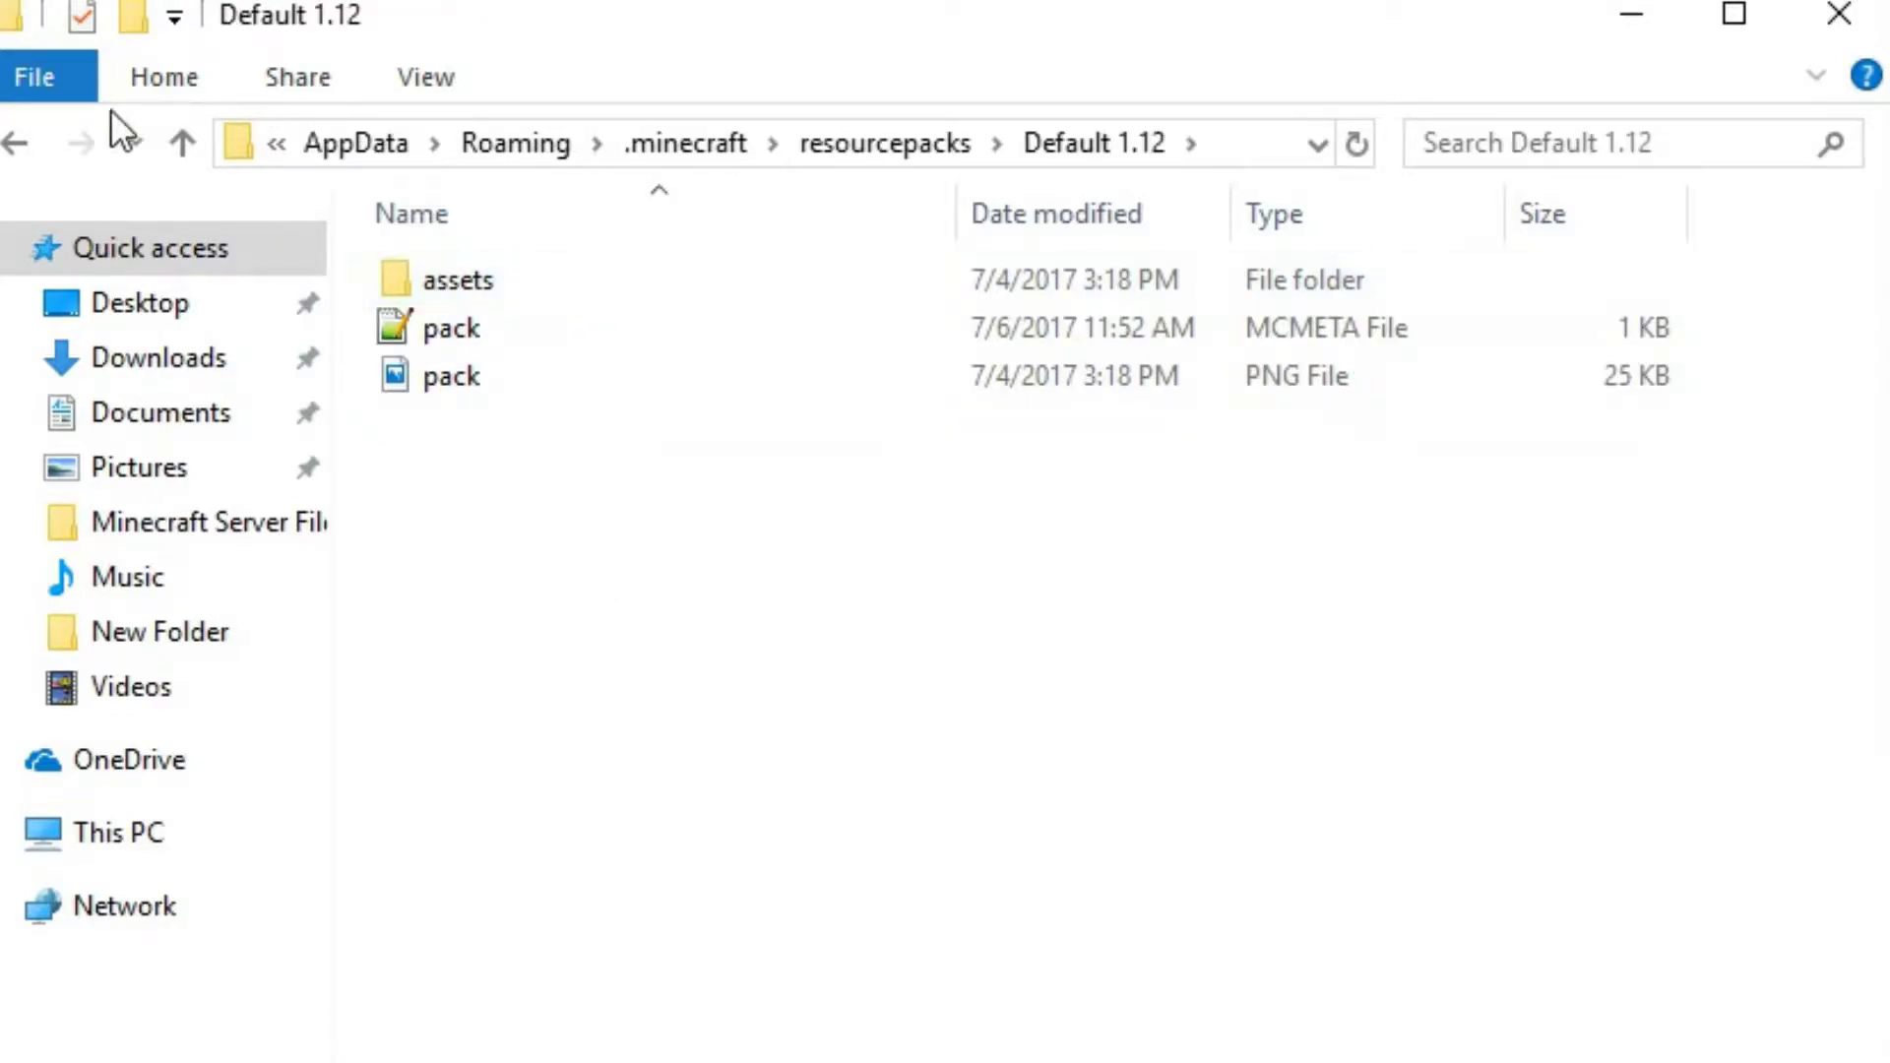
pyautogui.click(14, 143)
# Open Tutorial Pack =D's assets/minecraft folder and view its sounds.json file in Notepad++ before returning to the folder
pyautogui.doubleClick(502, 433)
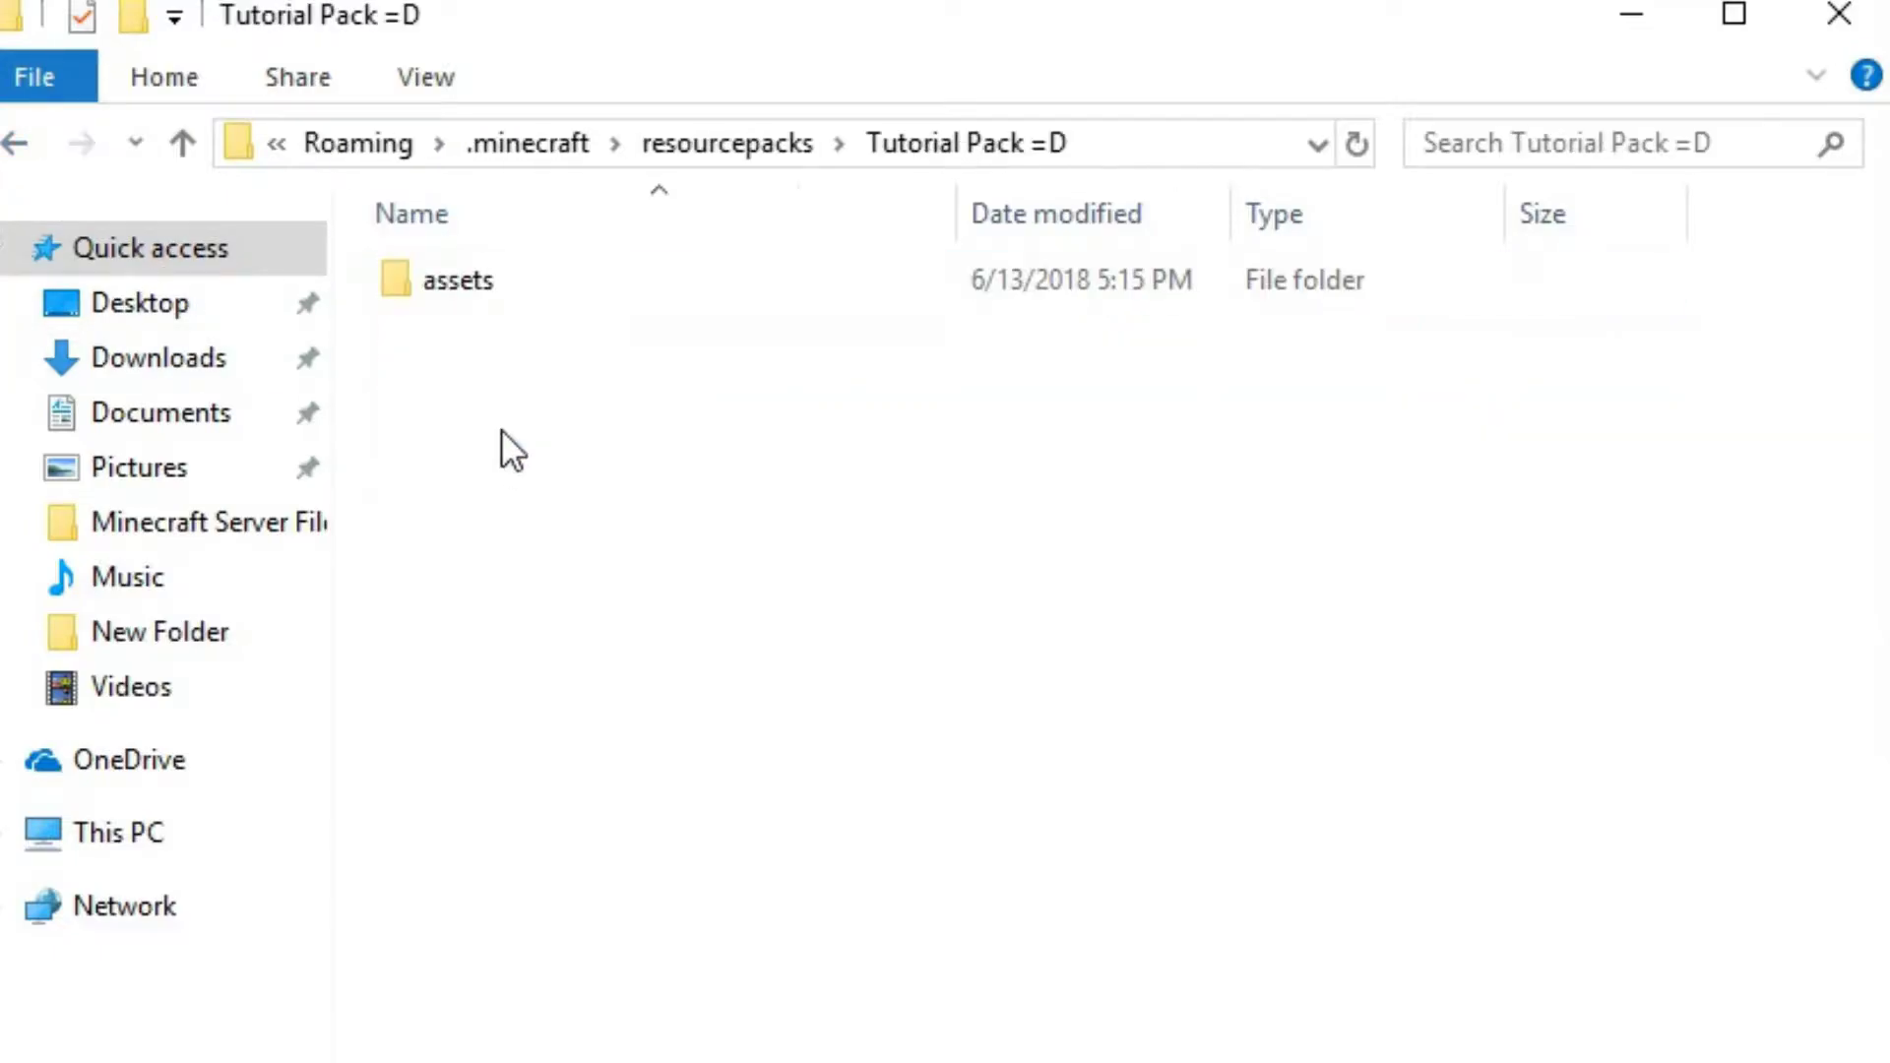
pyautogui.doubleClick(517, 290)
pyautogui.doubleClick(516, 289)
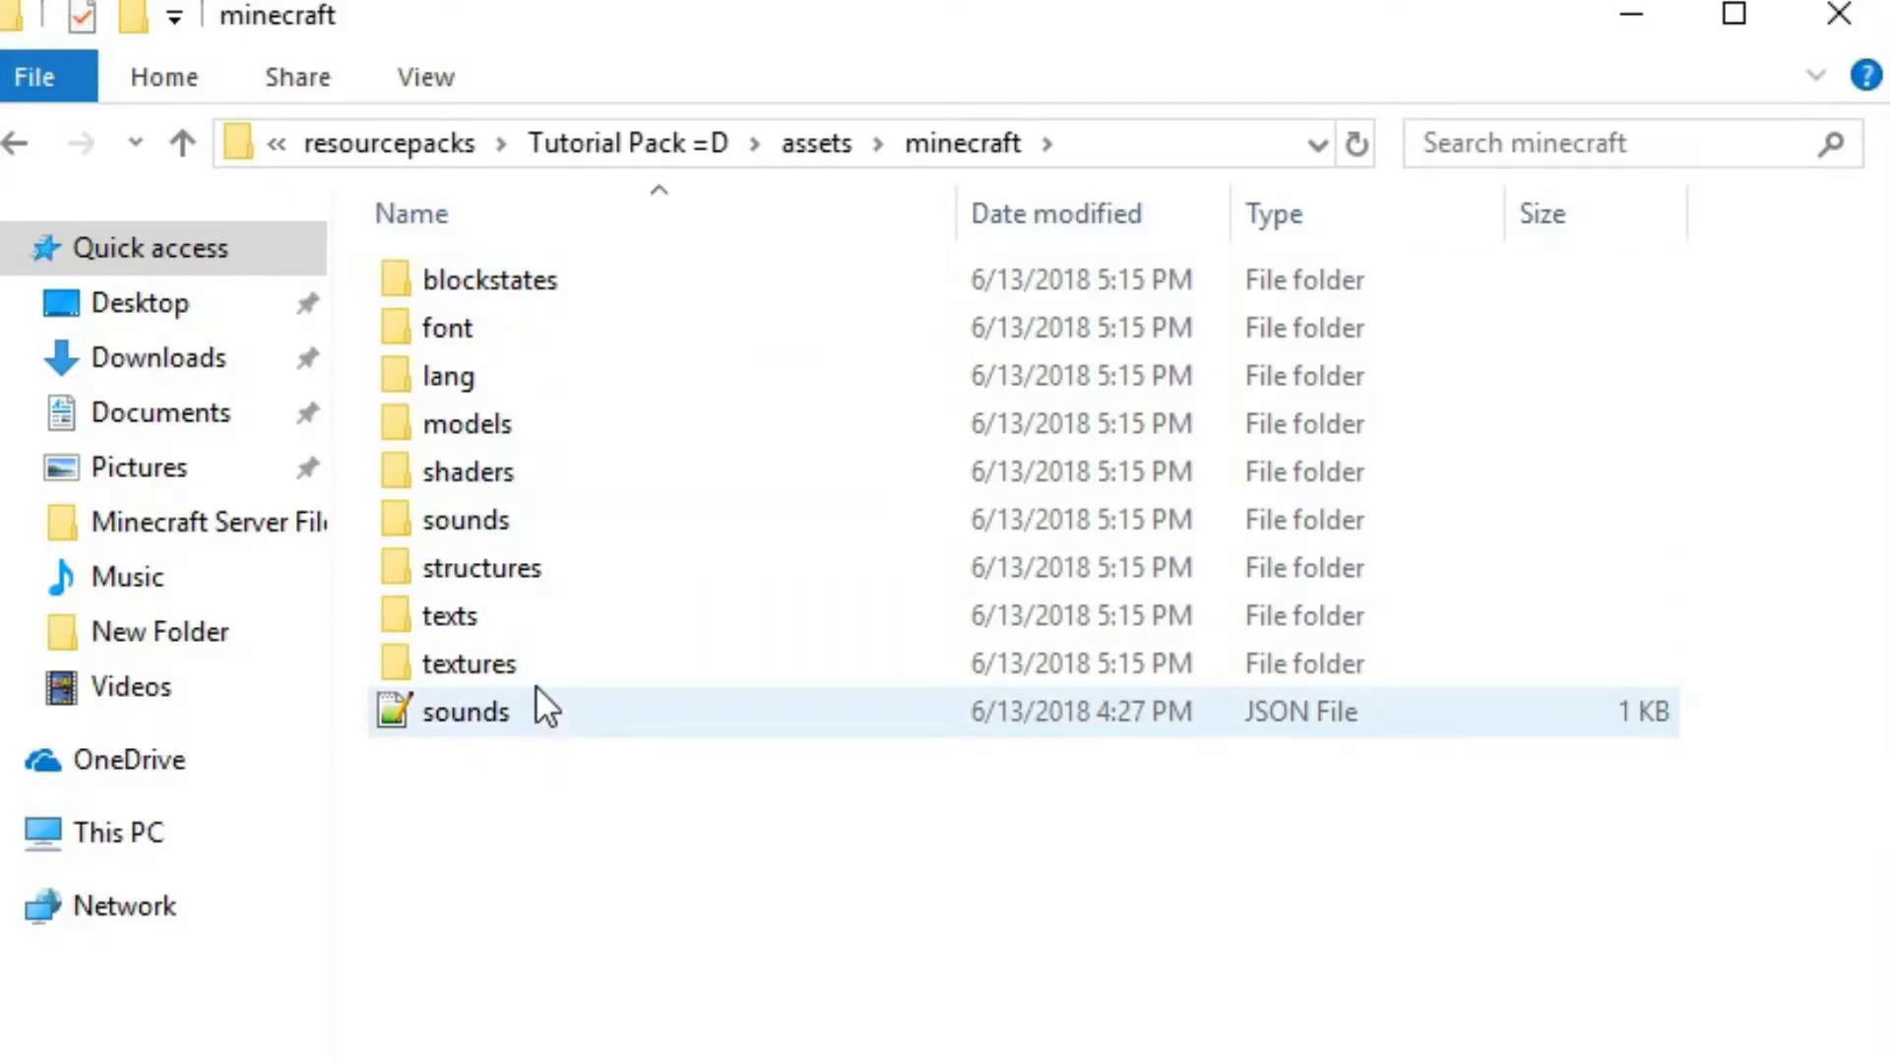
pyautogui.doubleClick(559, 712)
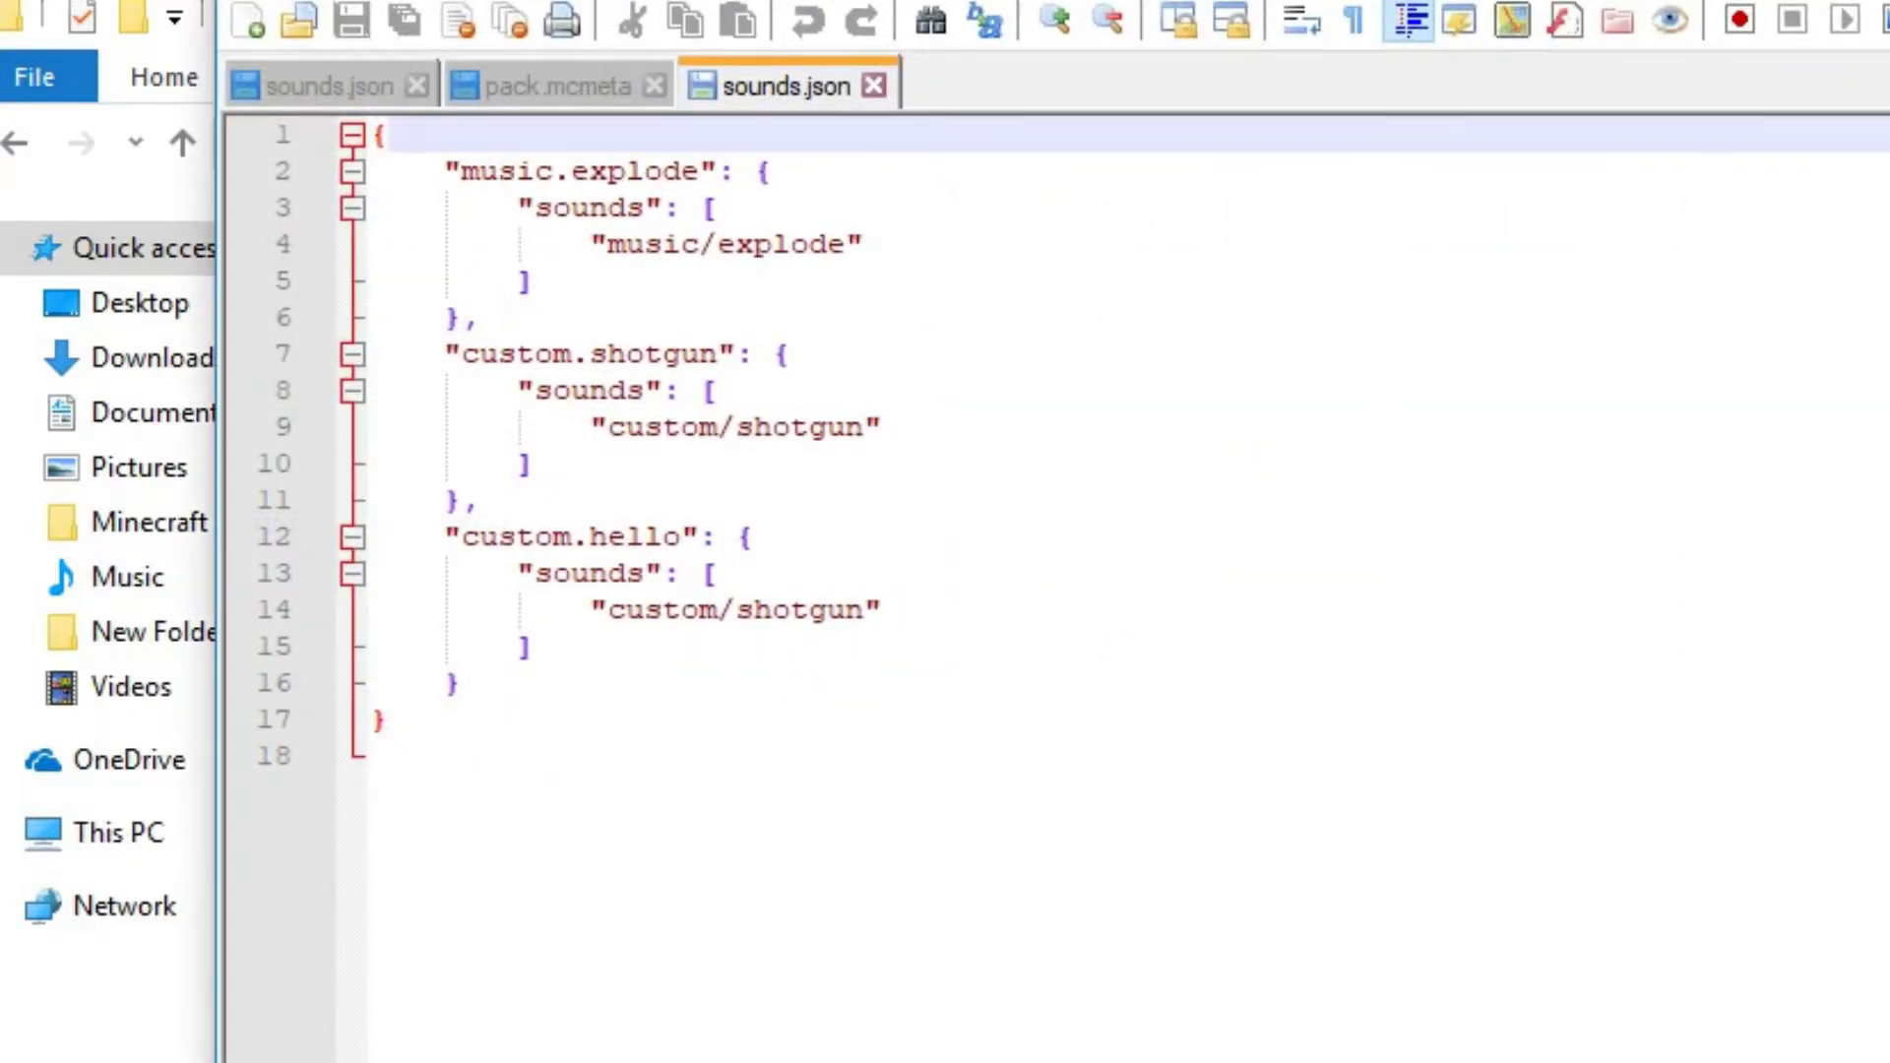
pyautogui.hotkey('alt', 'Tab')
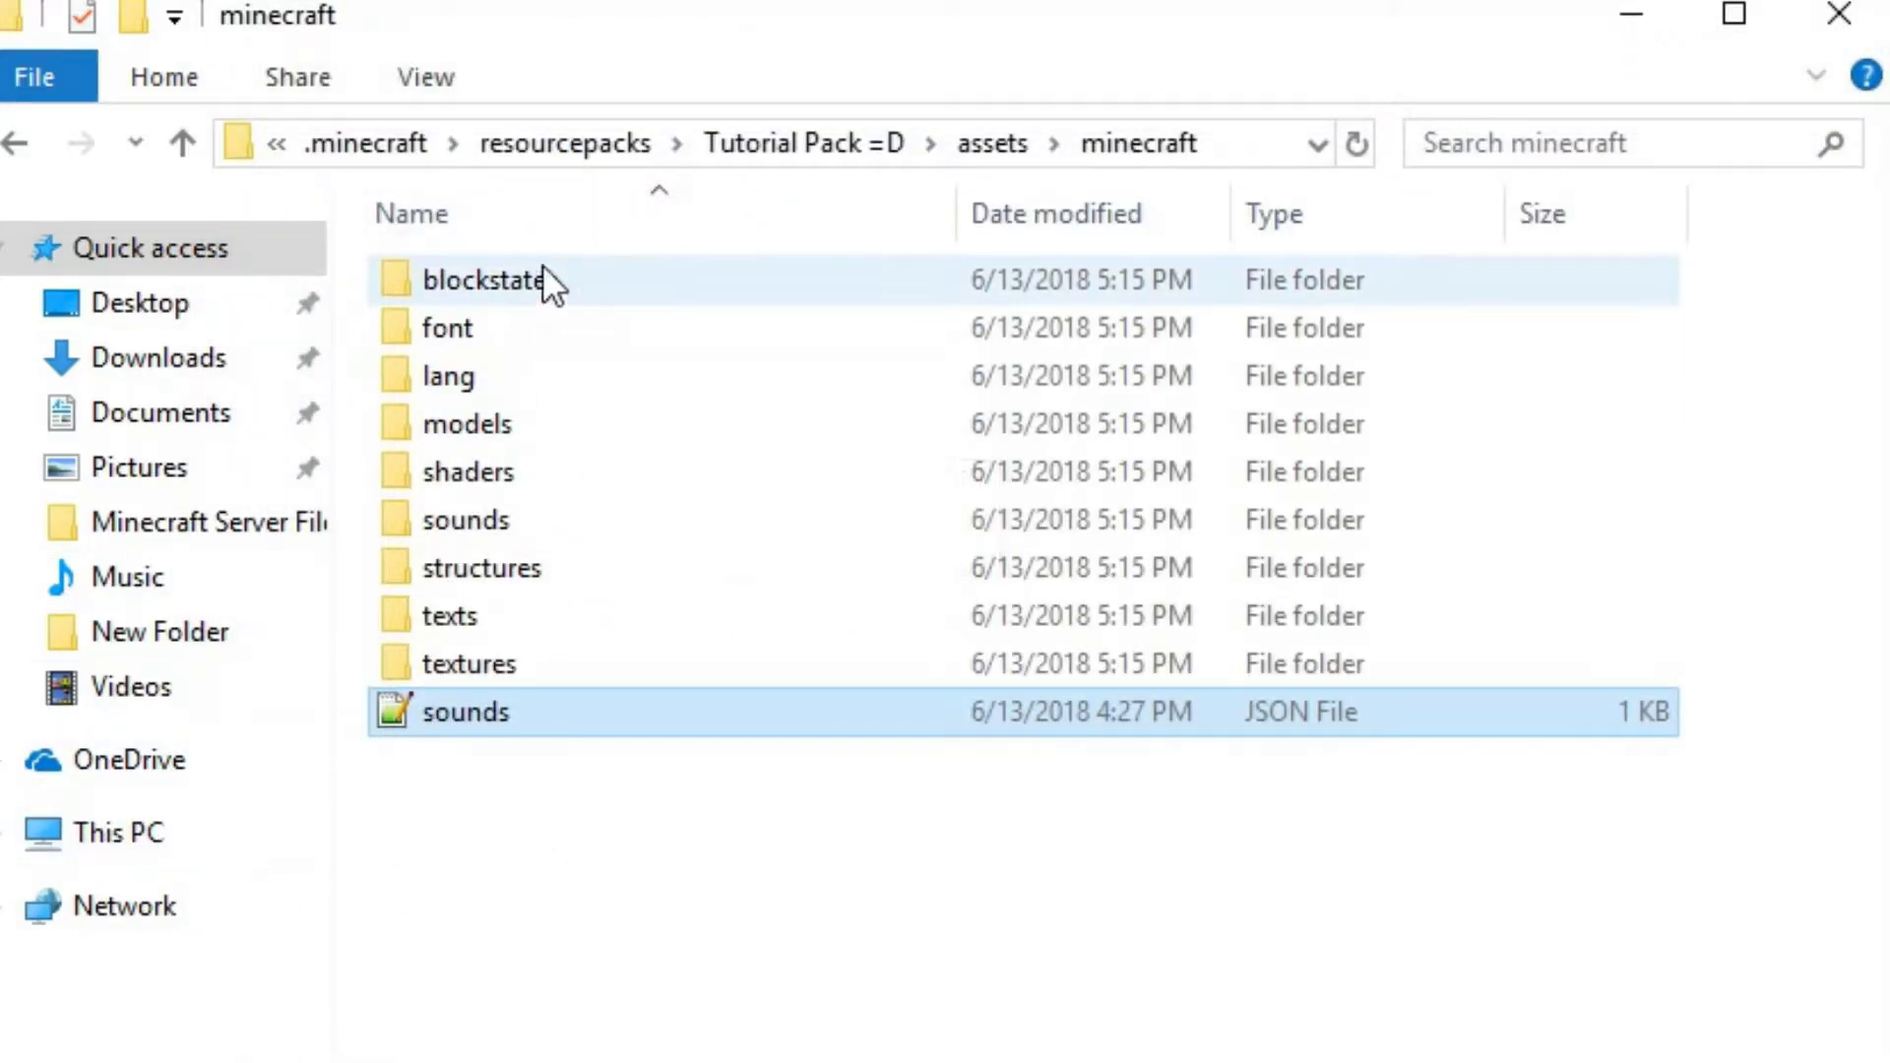
pyautogui.click(346, 260)
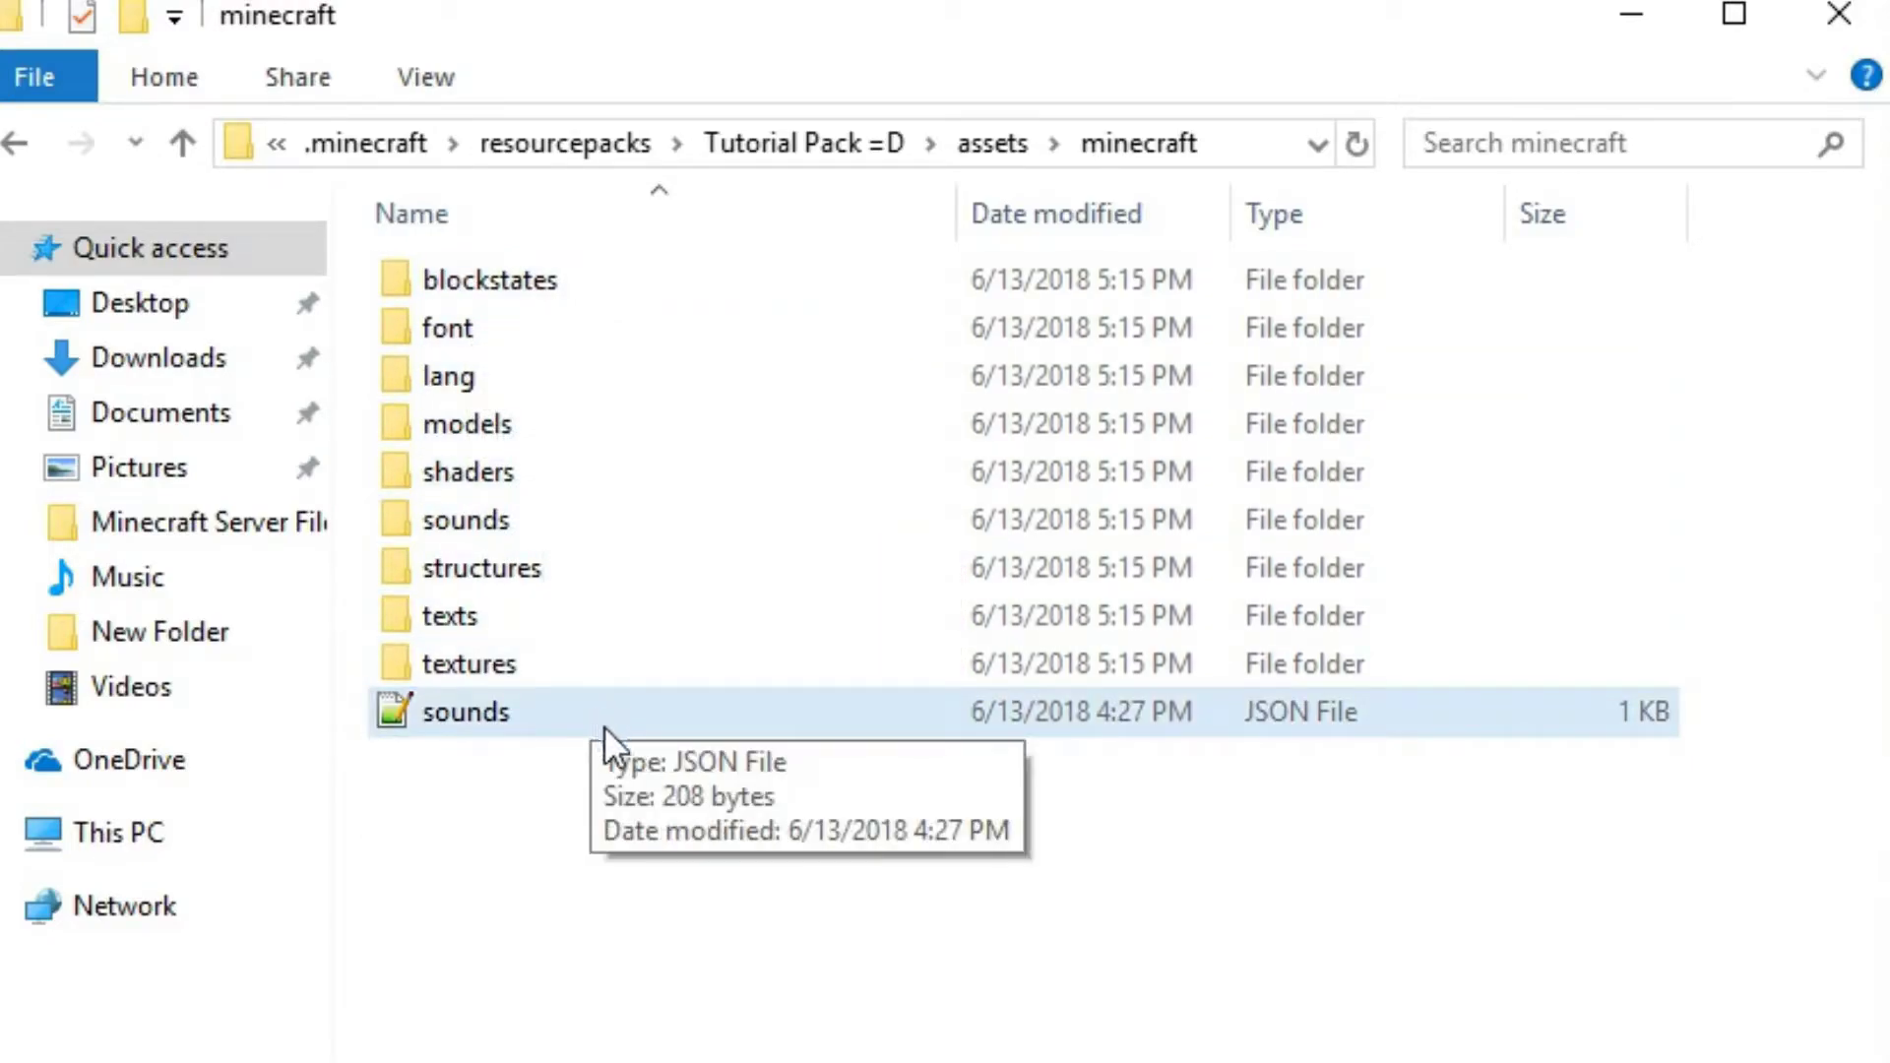
# Delete the sounds JSON file from Tutorial Pack =D's assets/minecraft folder
pyautogui.click(18, 144)
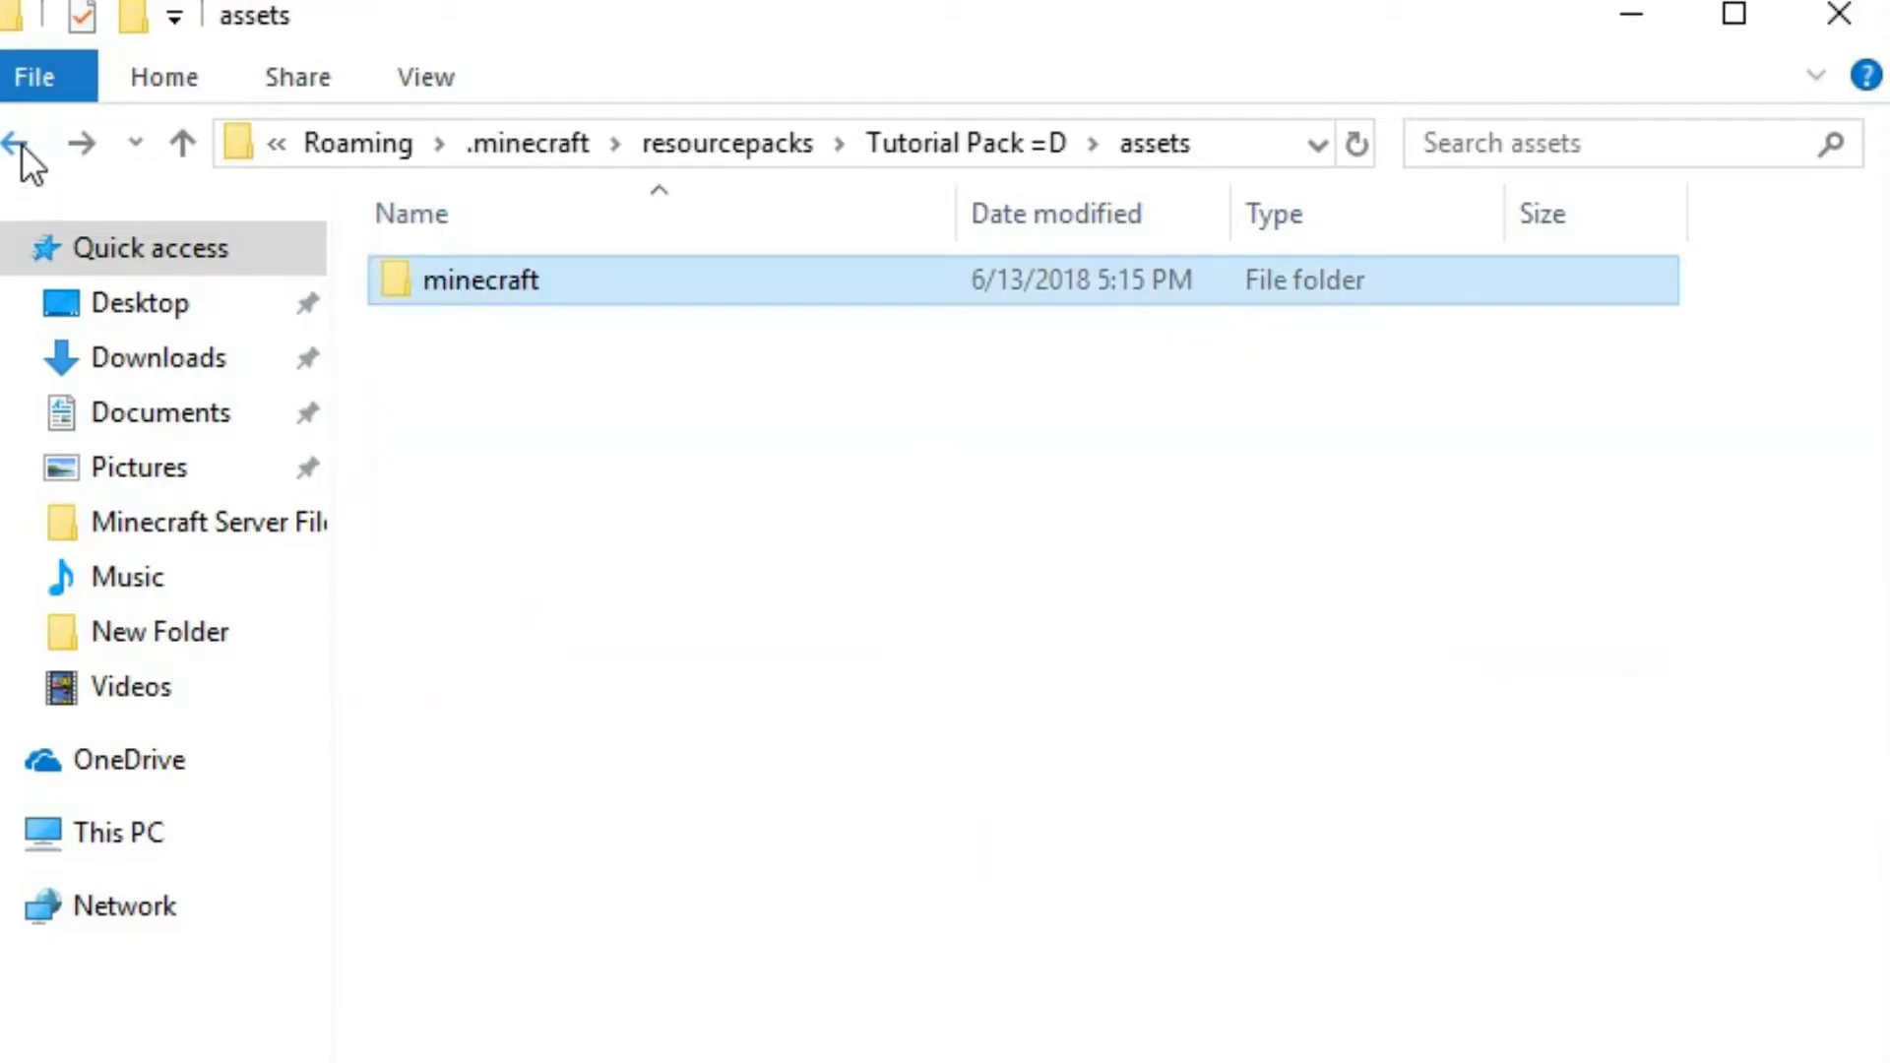
pyautogui.click(77, 146)
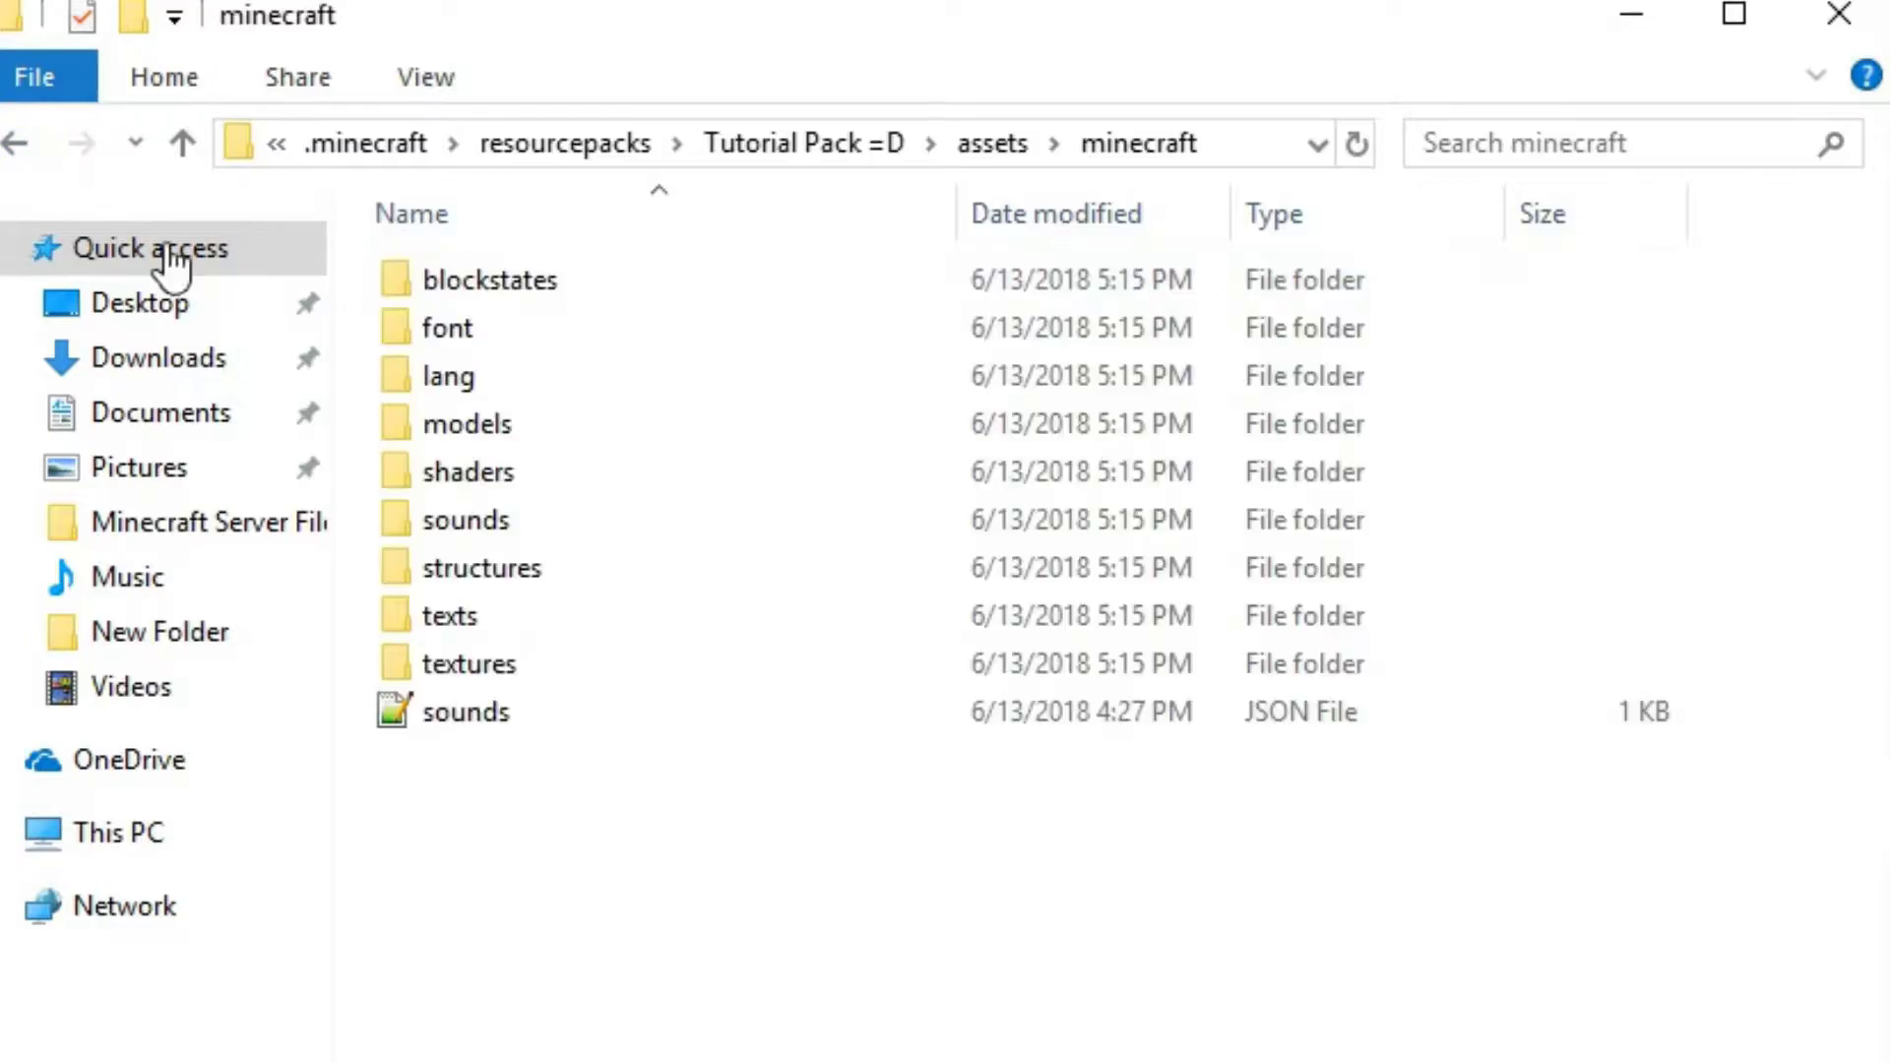
pyautogui.rightClick(505, 718)
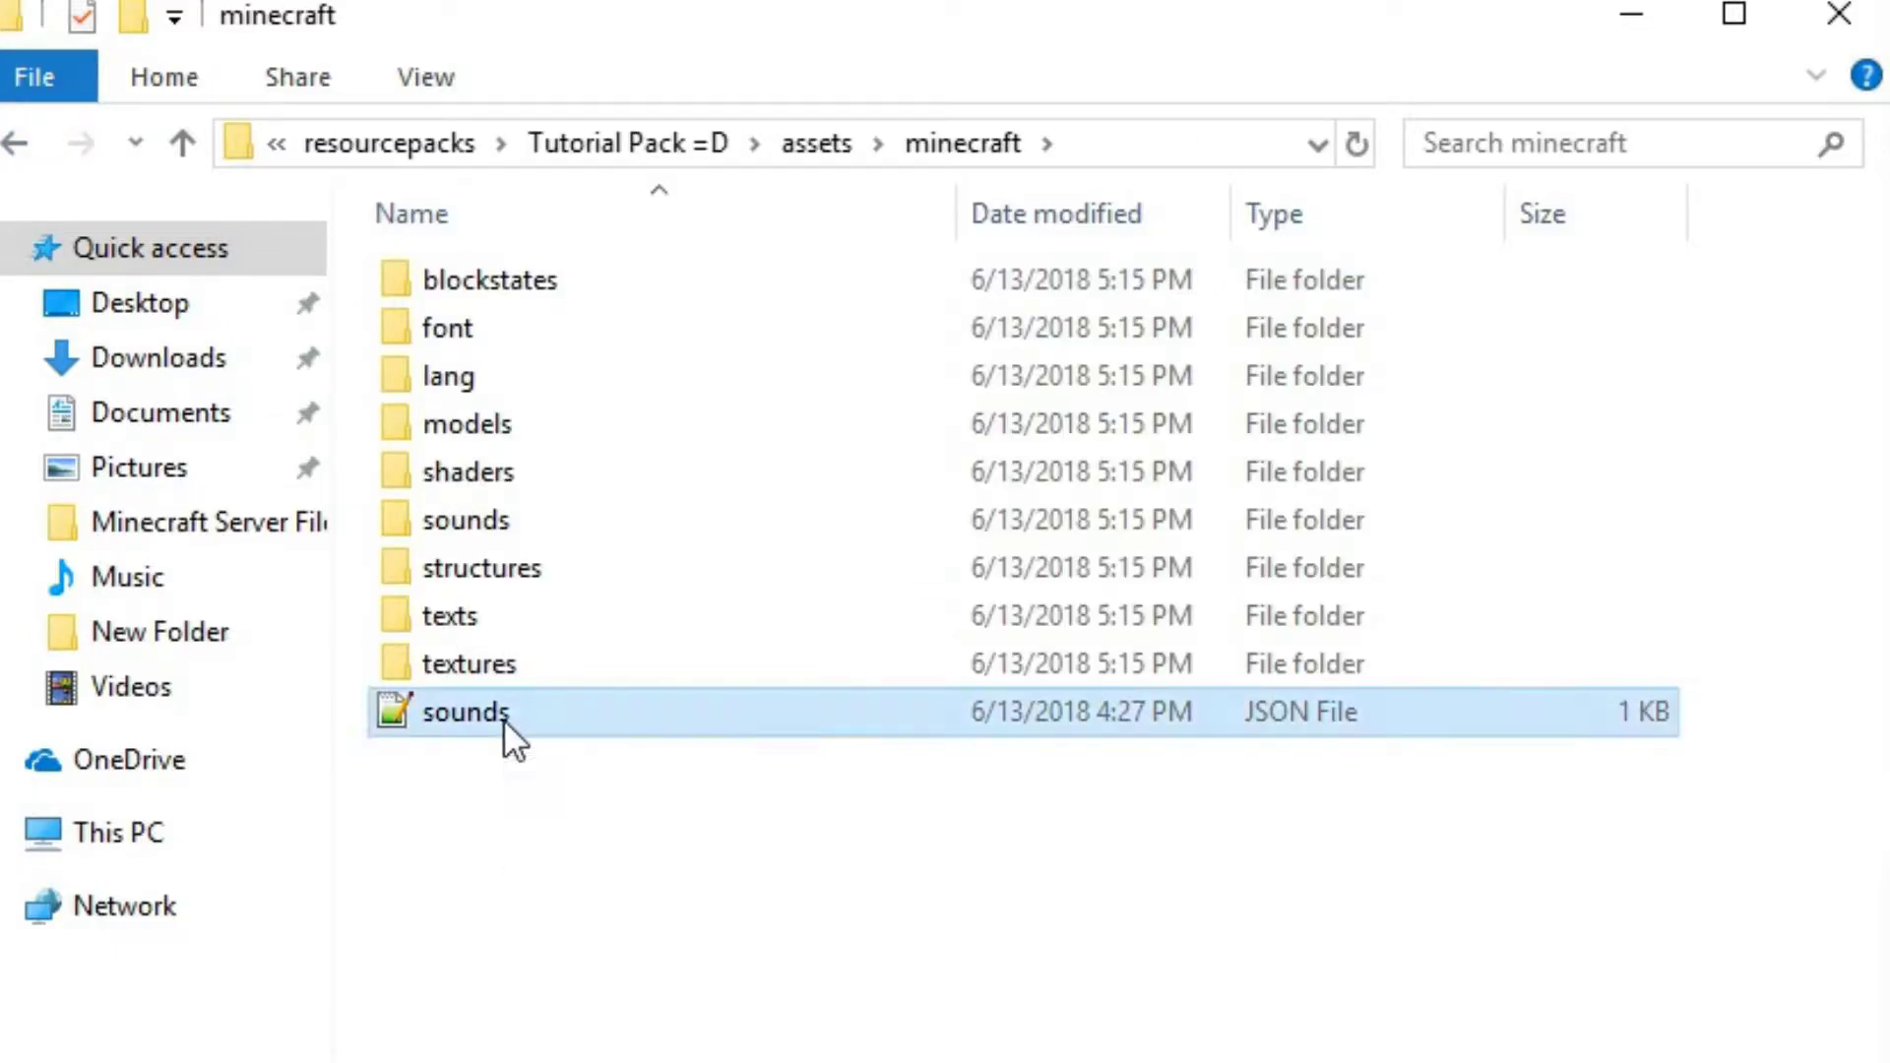
pyautogui.click(480, 978)
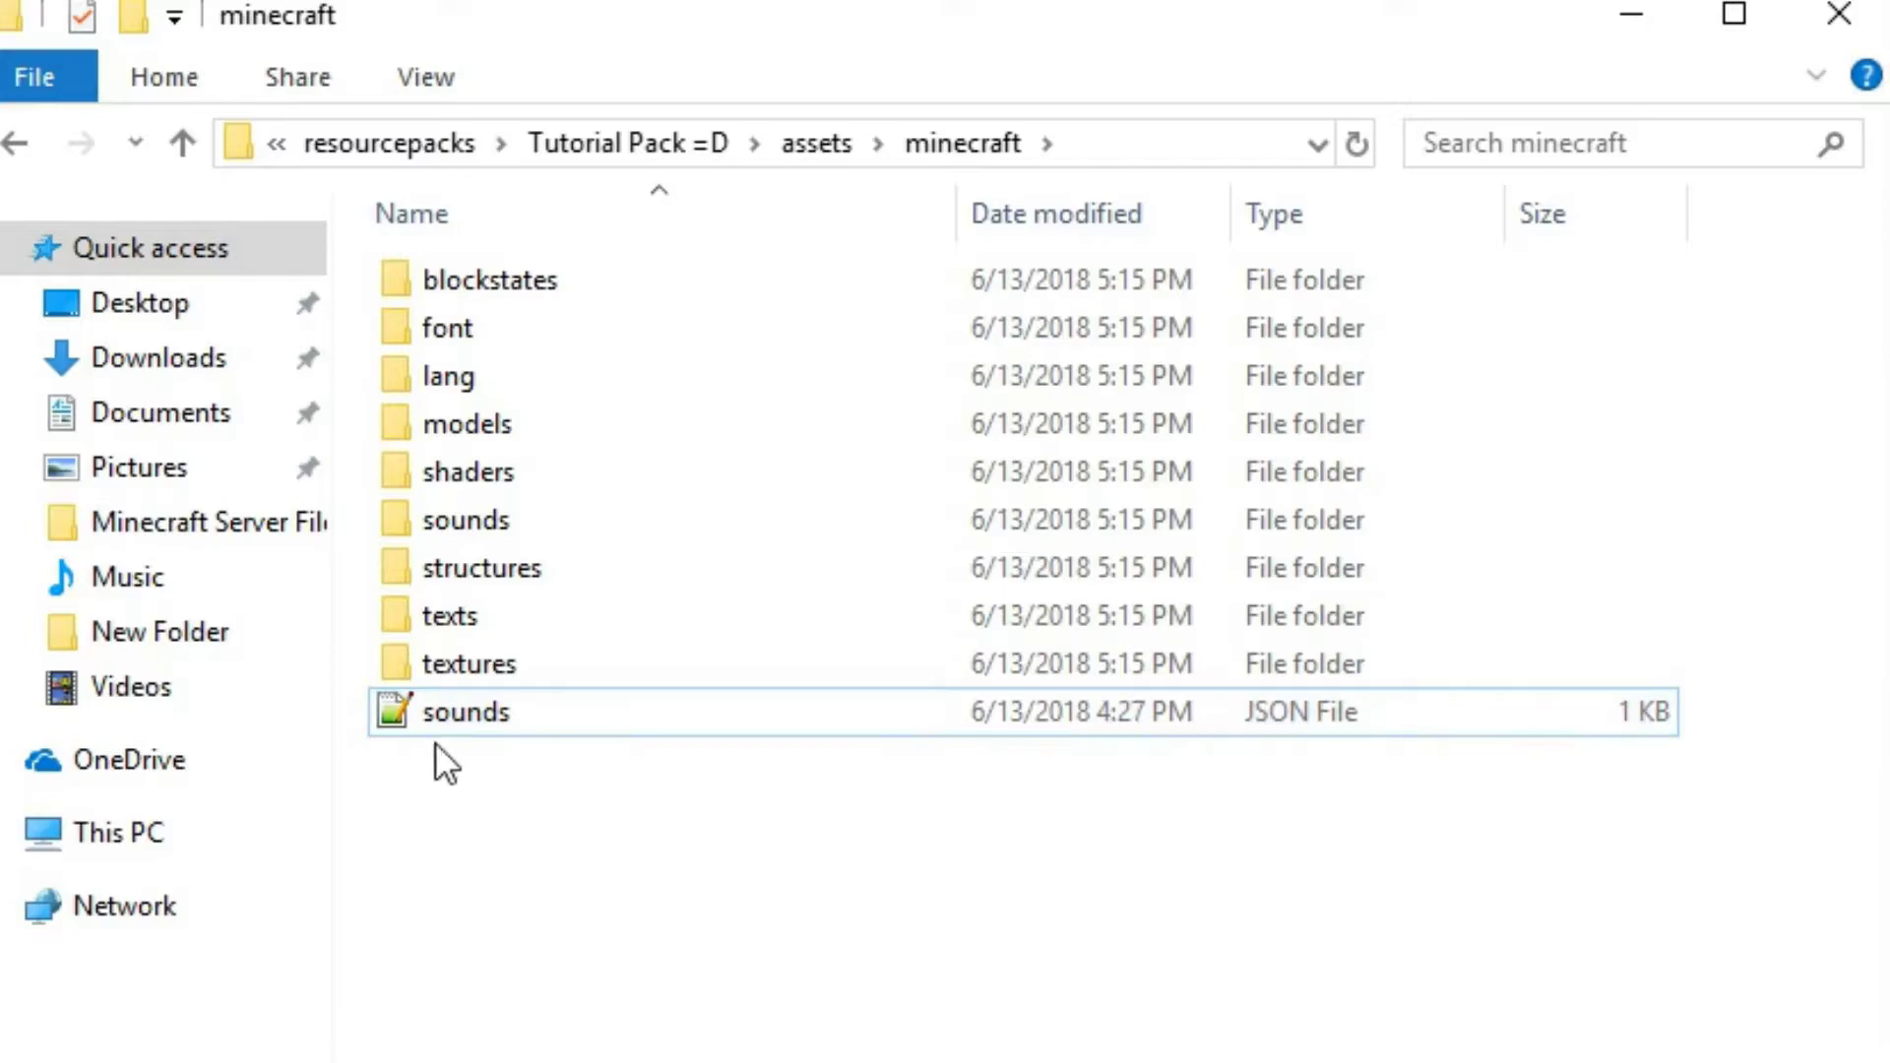
pyautogui.rightClick(426, 712)
pyautogui.press('Delete')
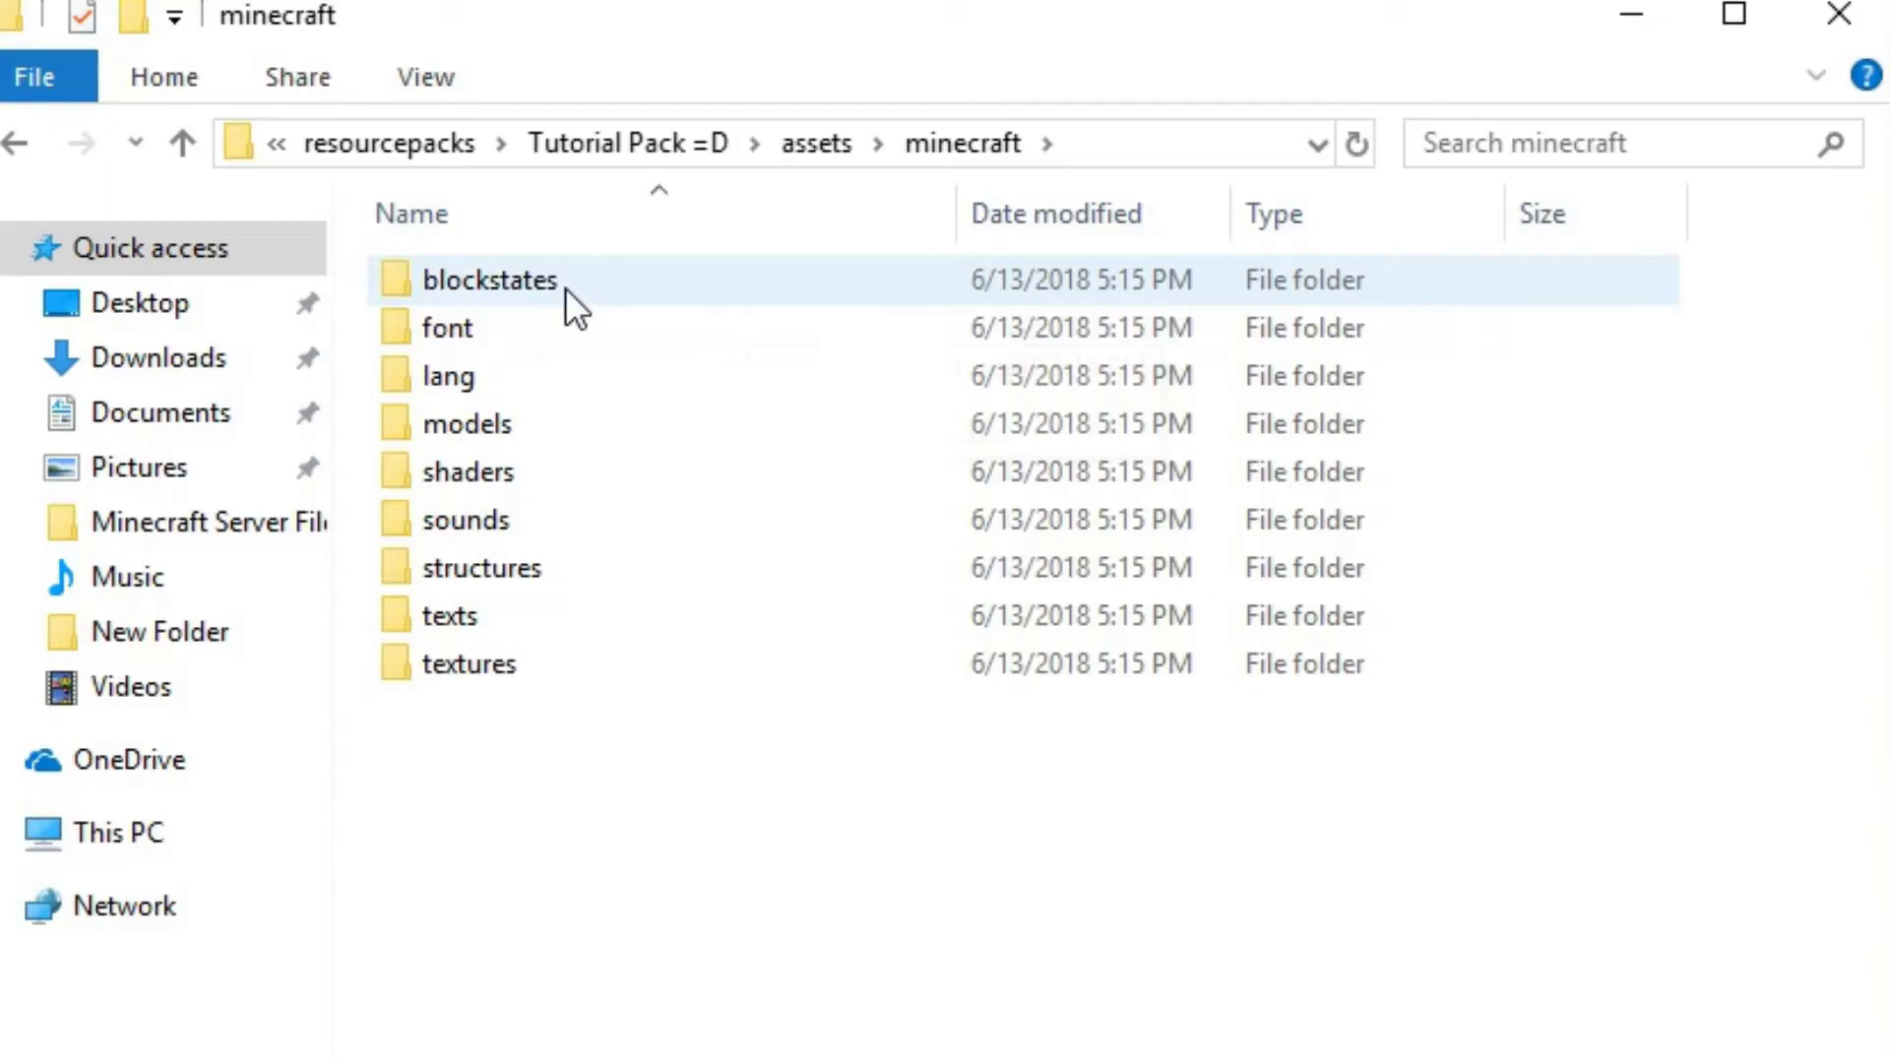
# Browse the minecraft subfolders, examine the block images in textures/blocks, and return to the textures folder
pyautogui.moveTo(379, 282); pyautogui.dragTo(486, 287)
pyautogui.click(392, 758)
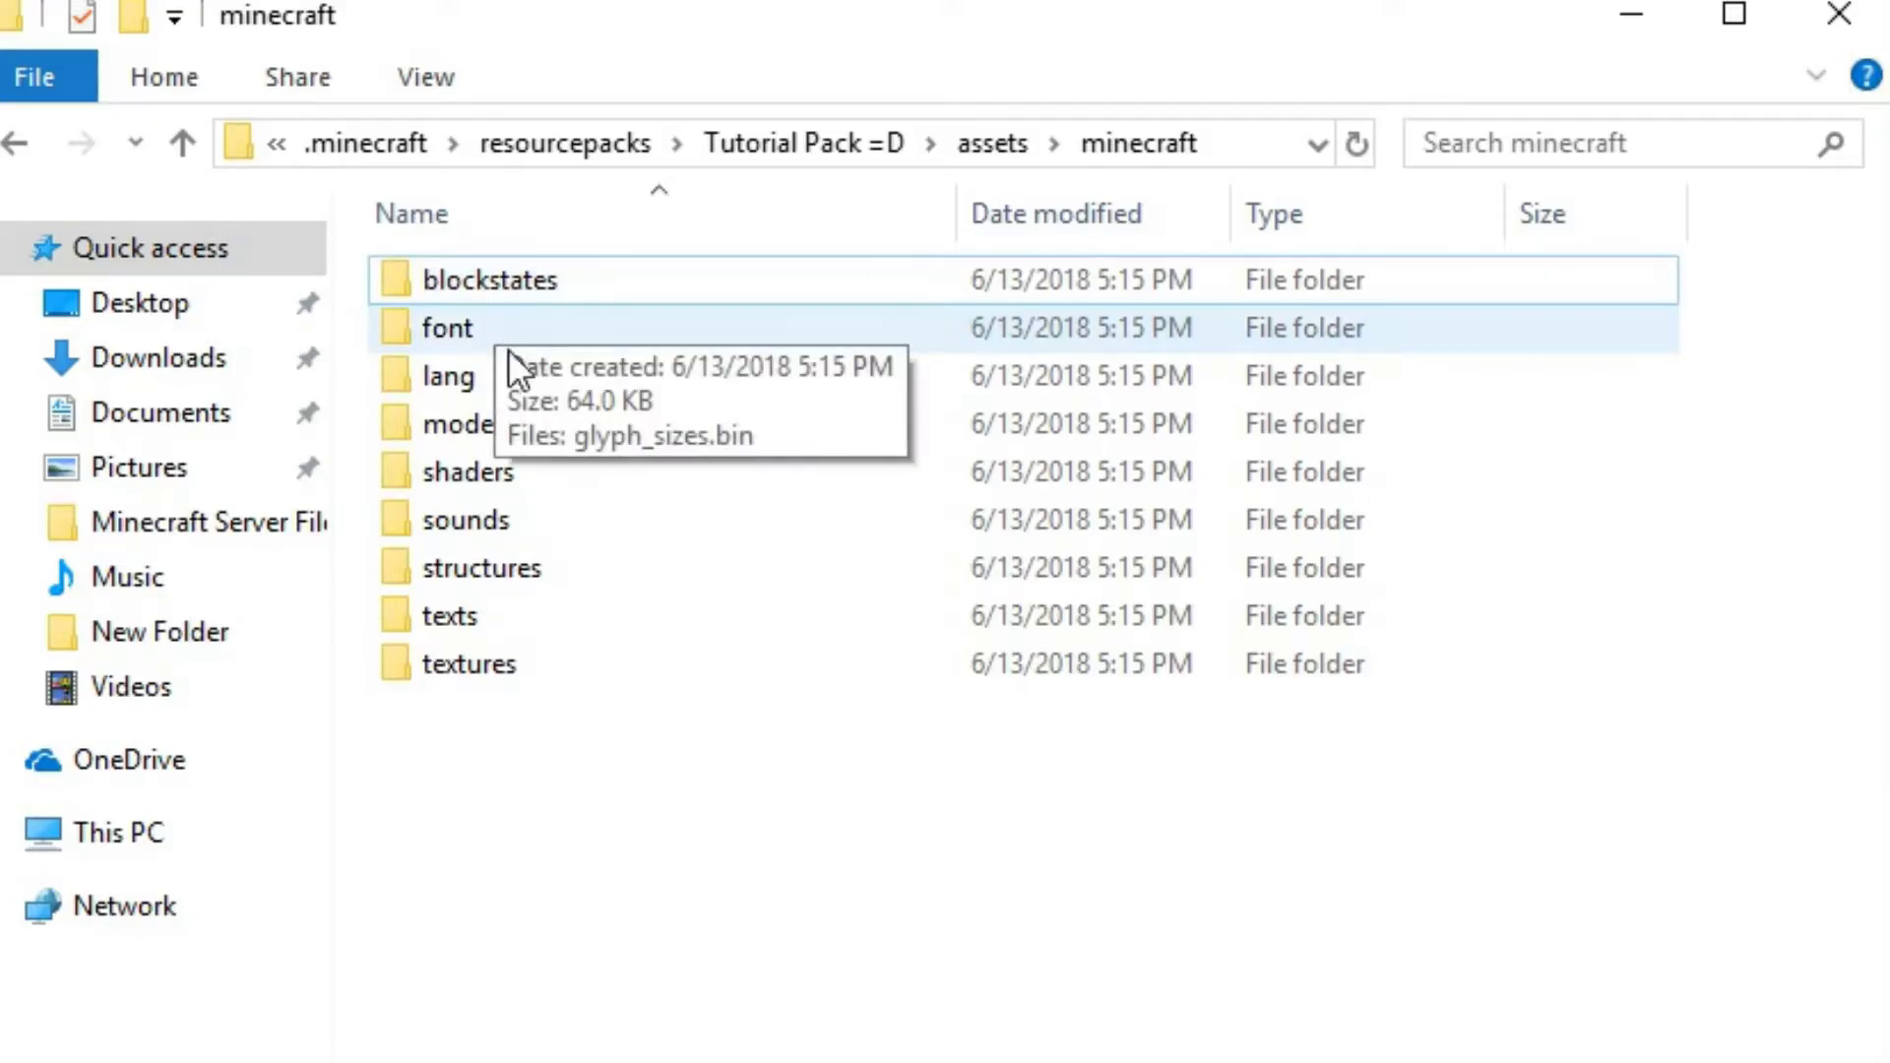
pyautogui.doubleClick(497, 670)
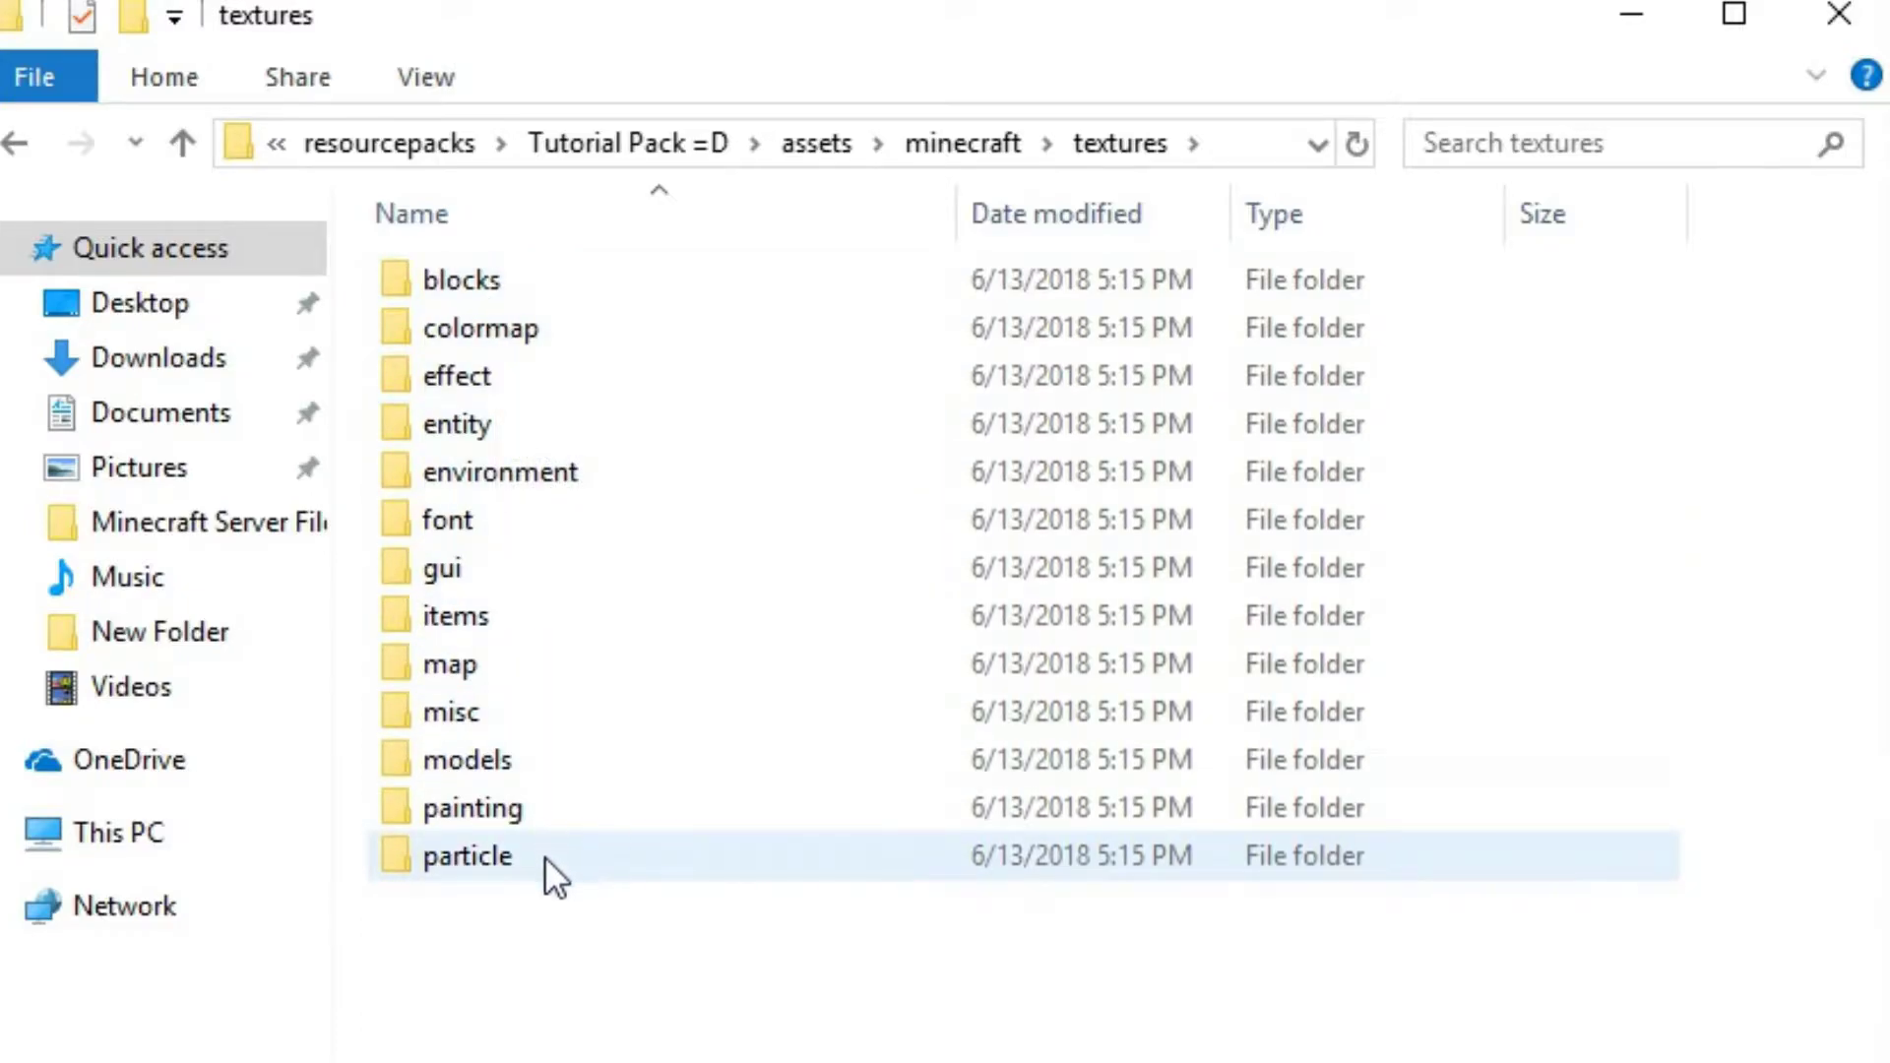
pyautogui.moveTo(441, 283)
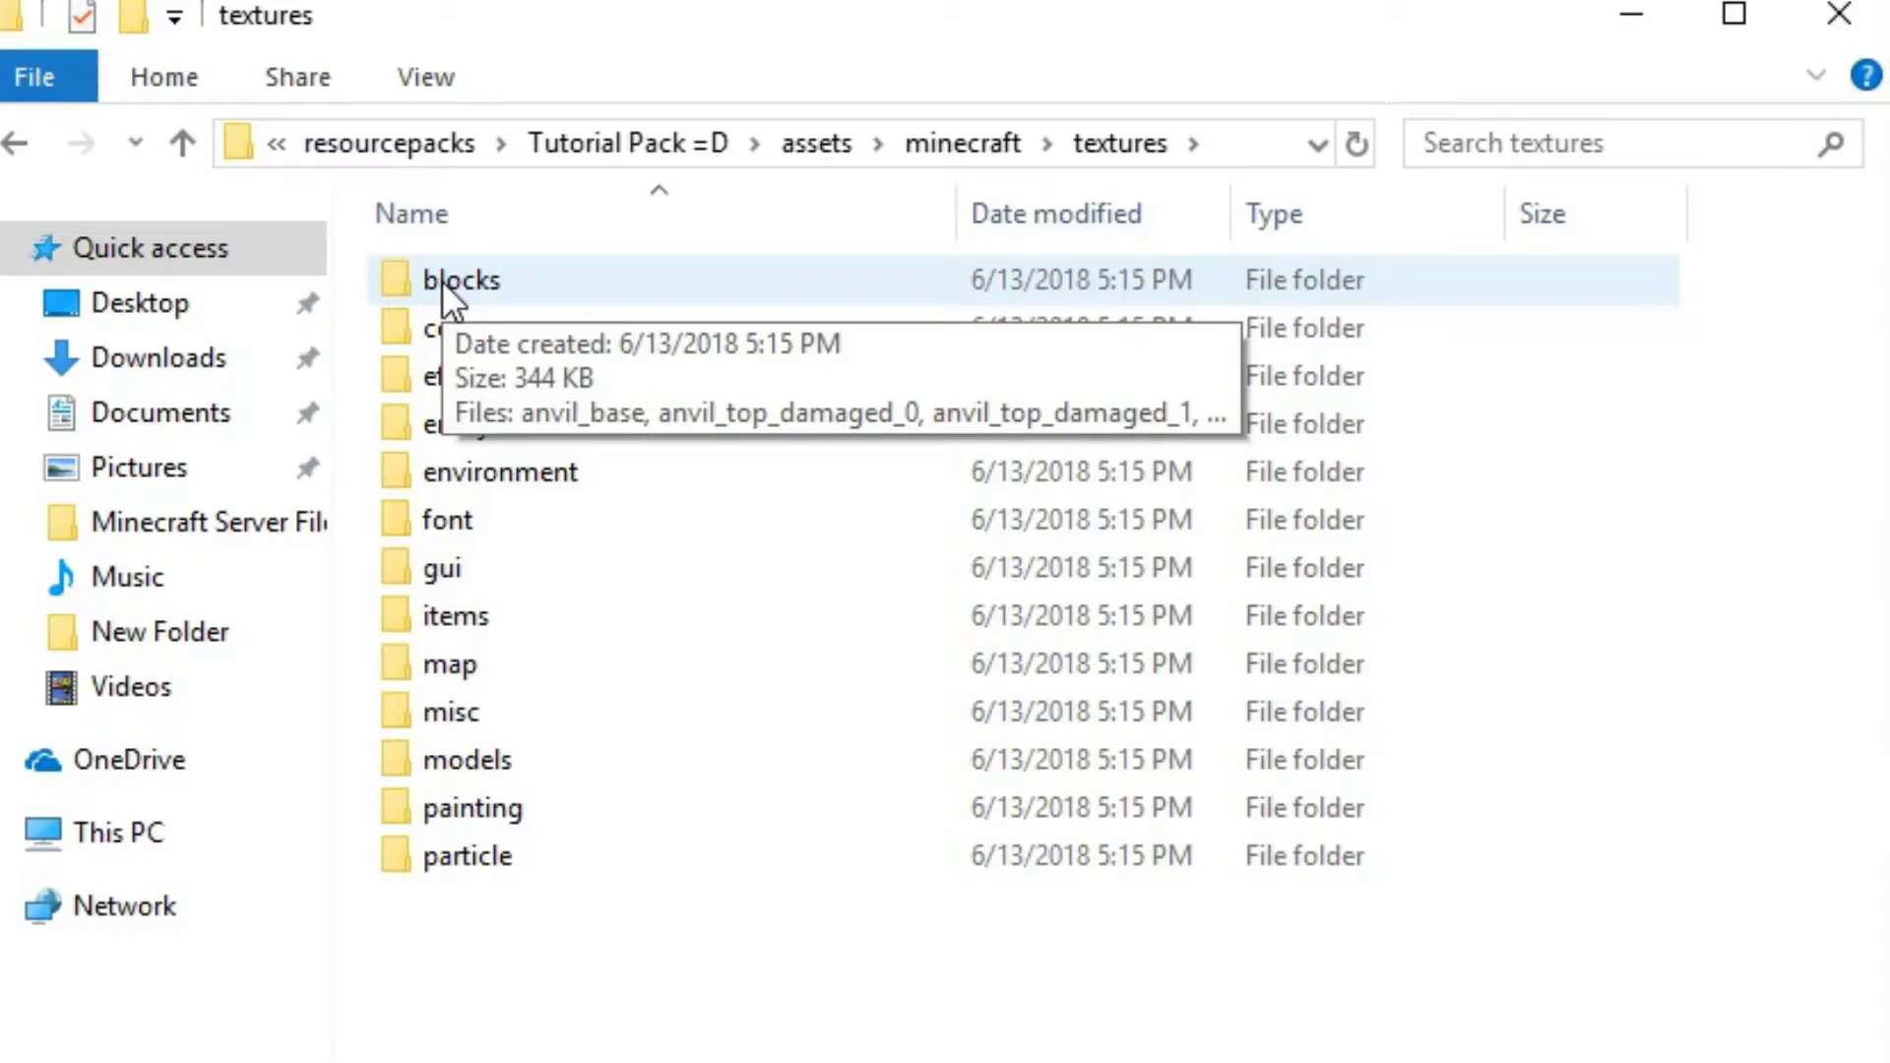
pyautogui.doubleClick(441, 280)
pyautogui.scroll(-10, 849, 749)
pyautogui.scroll(-10, 849, 764)
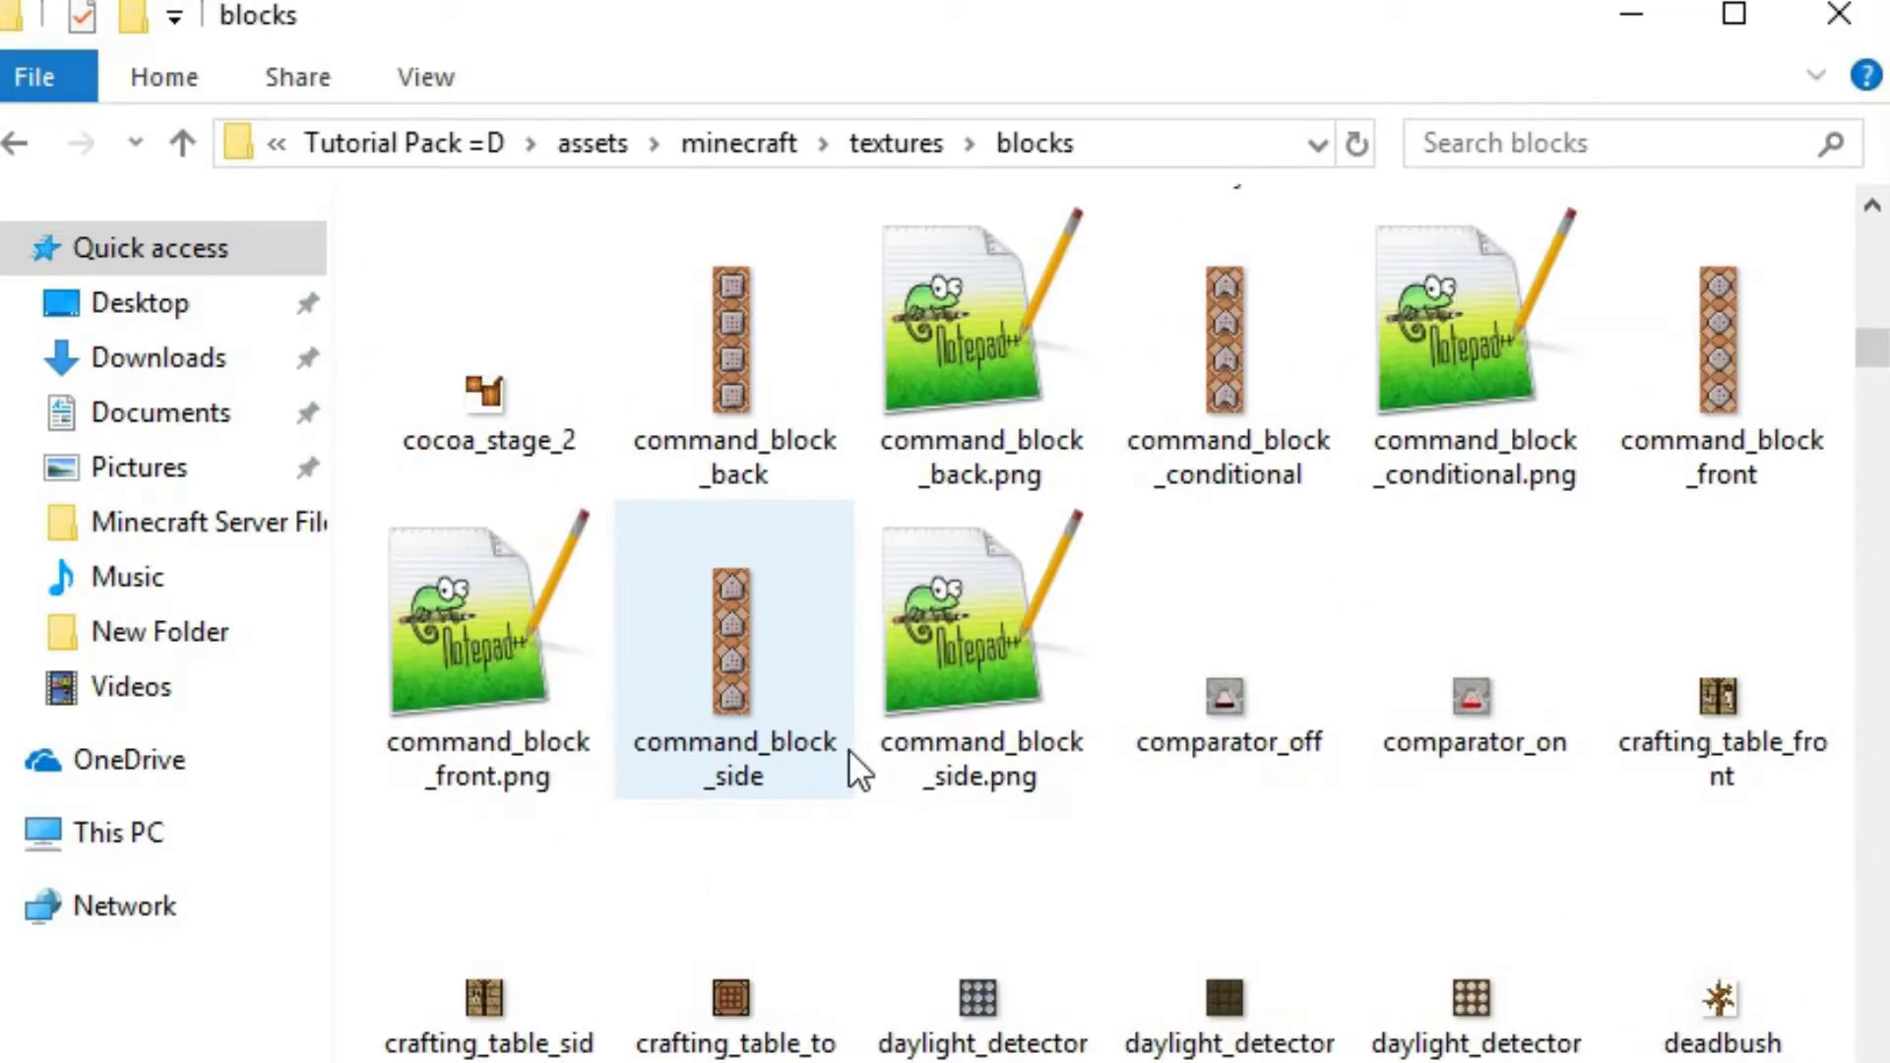
pyautogui.scroll(-15, 830, 703)
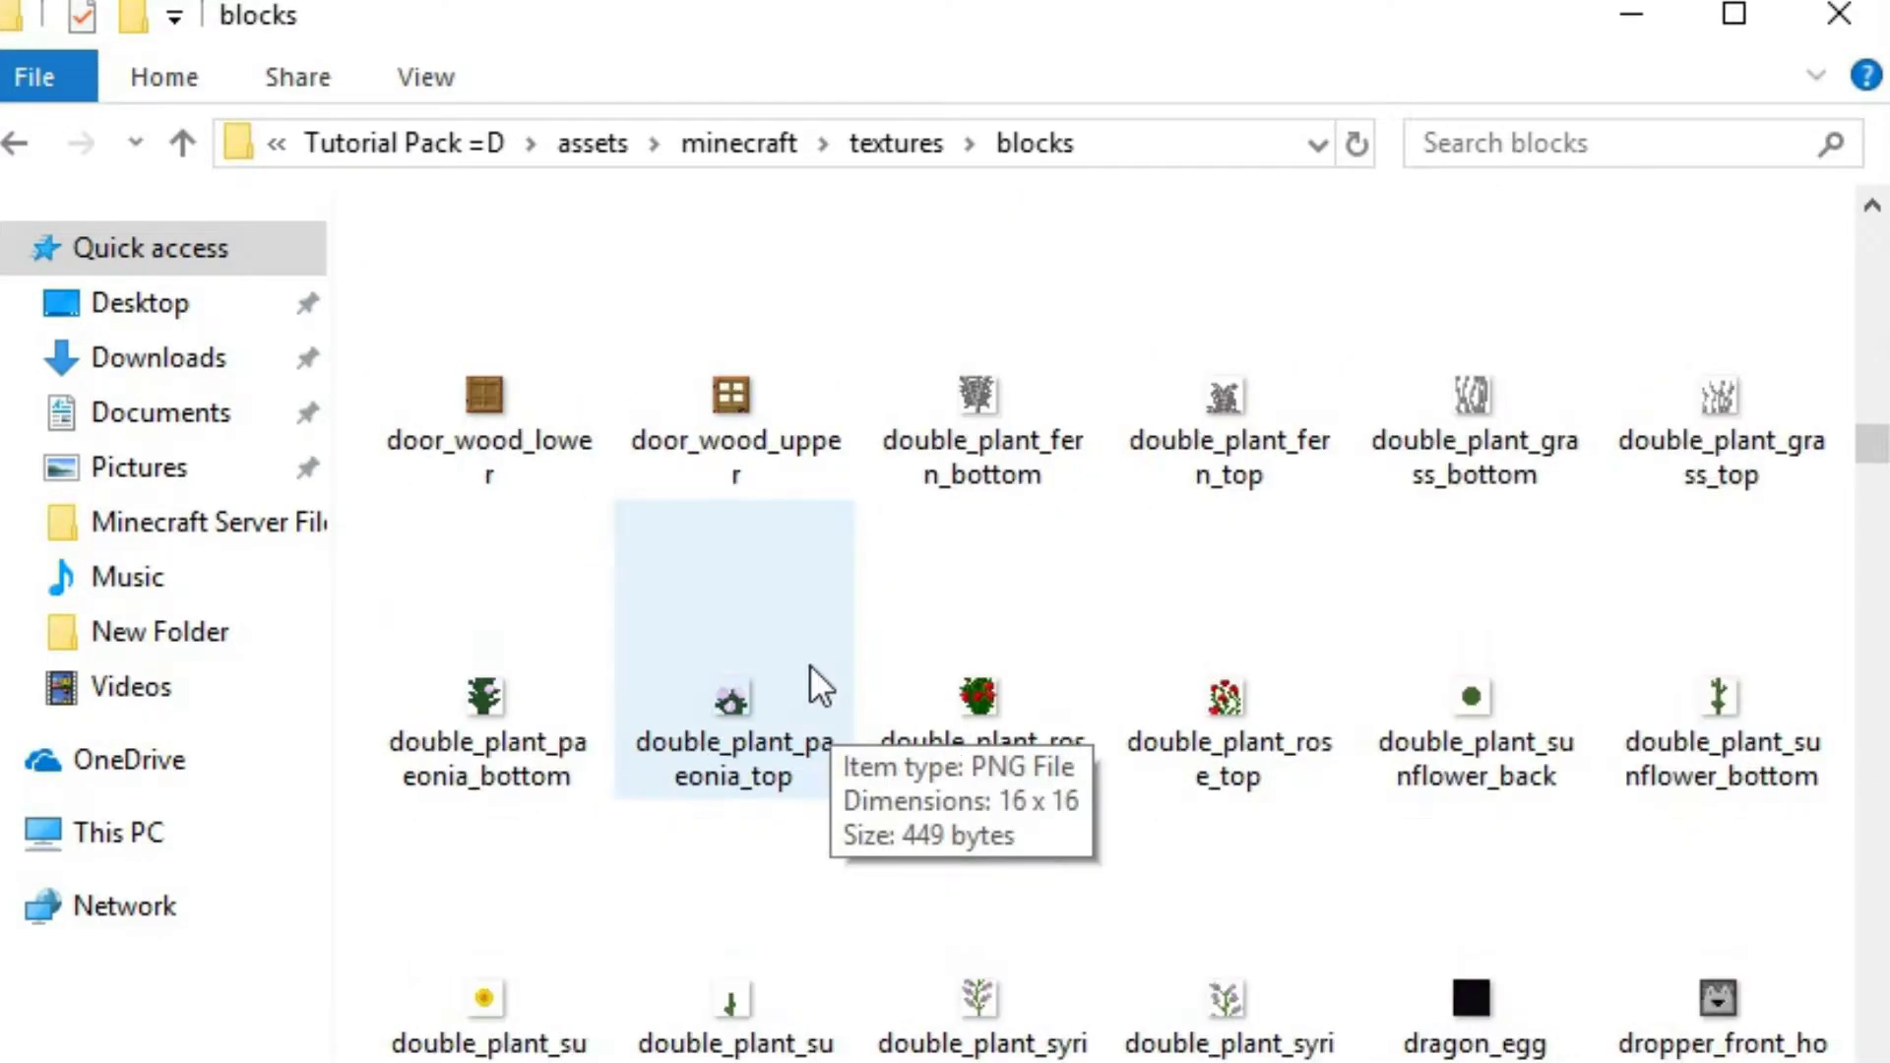
pyautogui.hotkey('alt', 'Left')
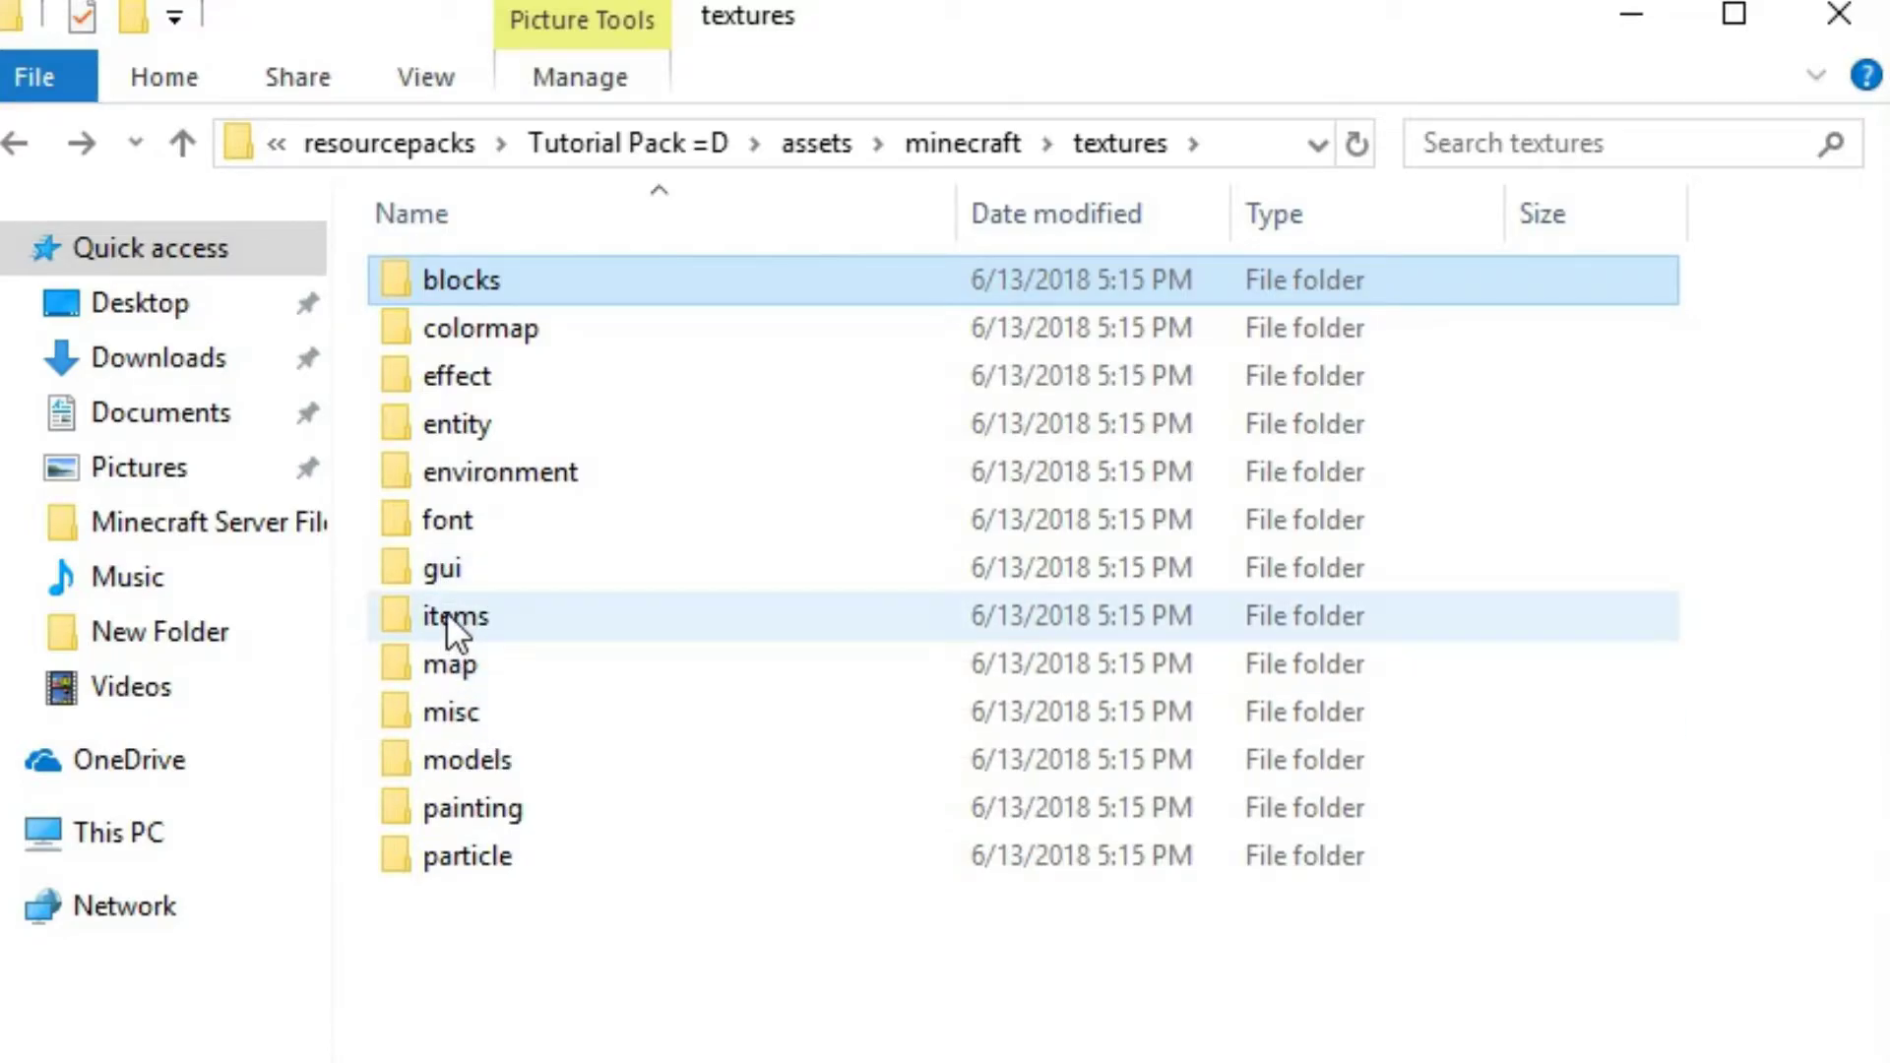
# View the particles image in the particle textures folder and leave the folder again
pyautogui.doubleClick(480, 854)
pyautogui.doubleClick(776, 321)
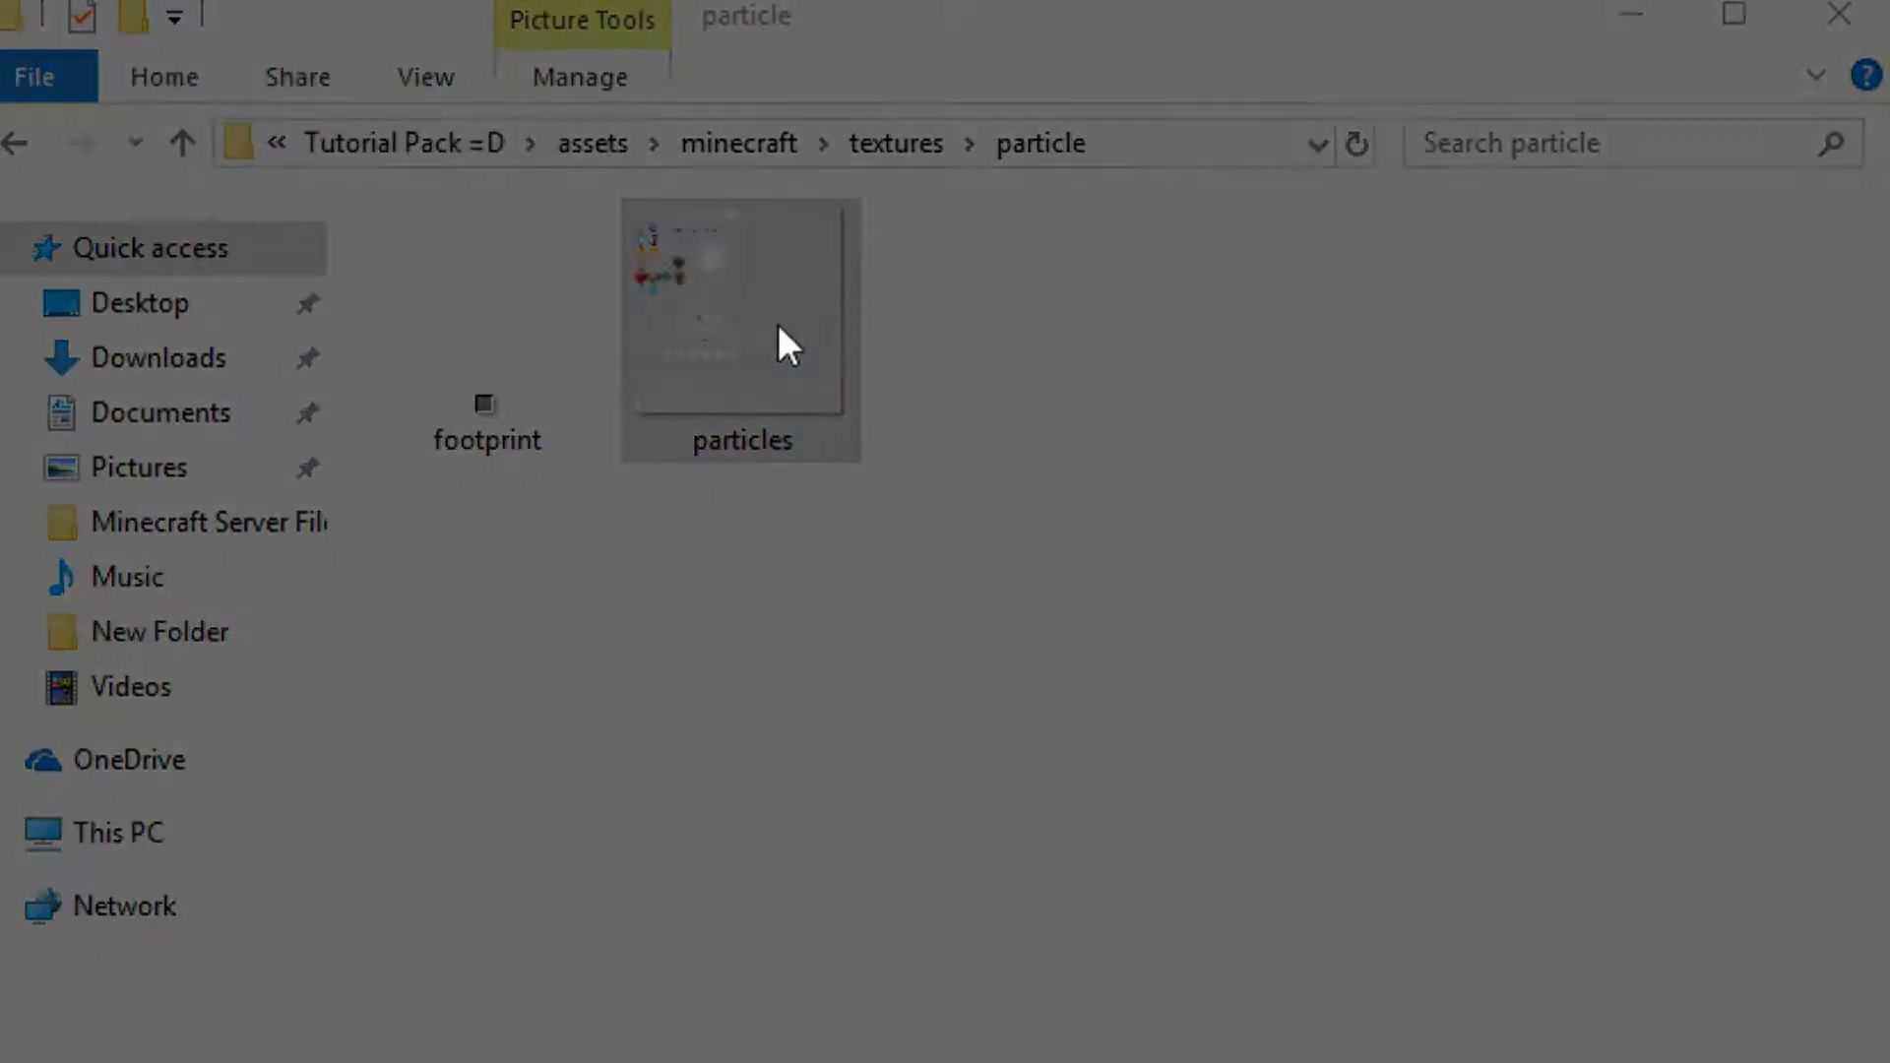
pyautogui.press('Escape')
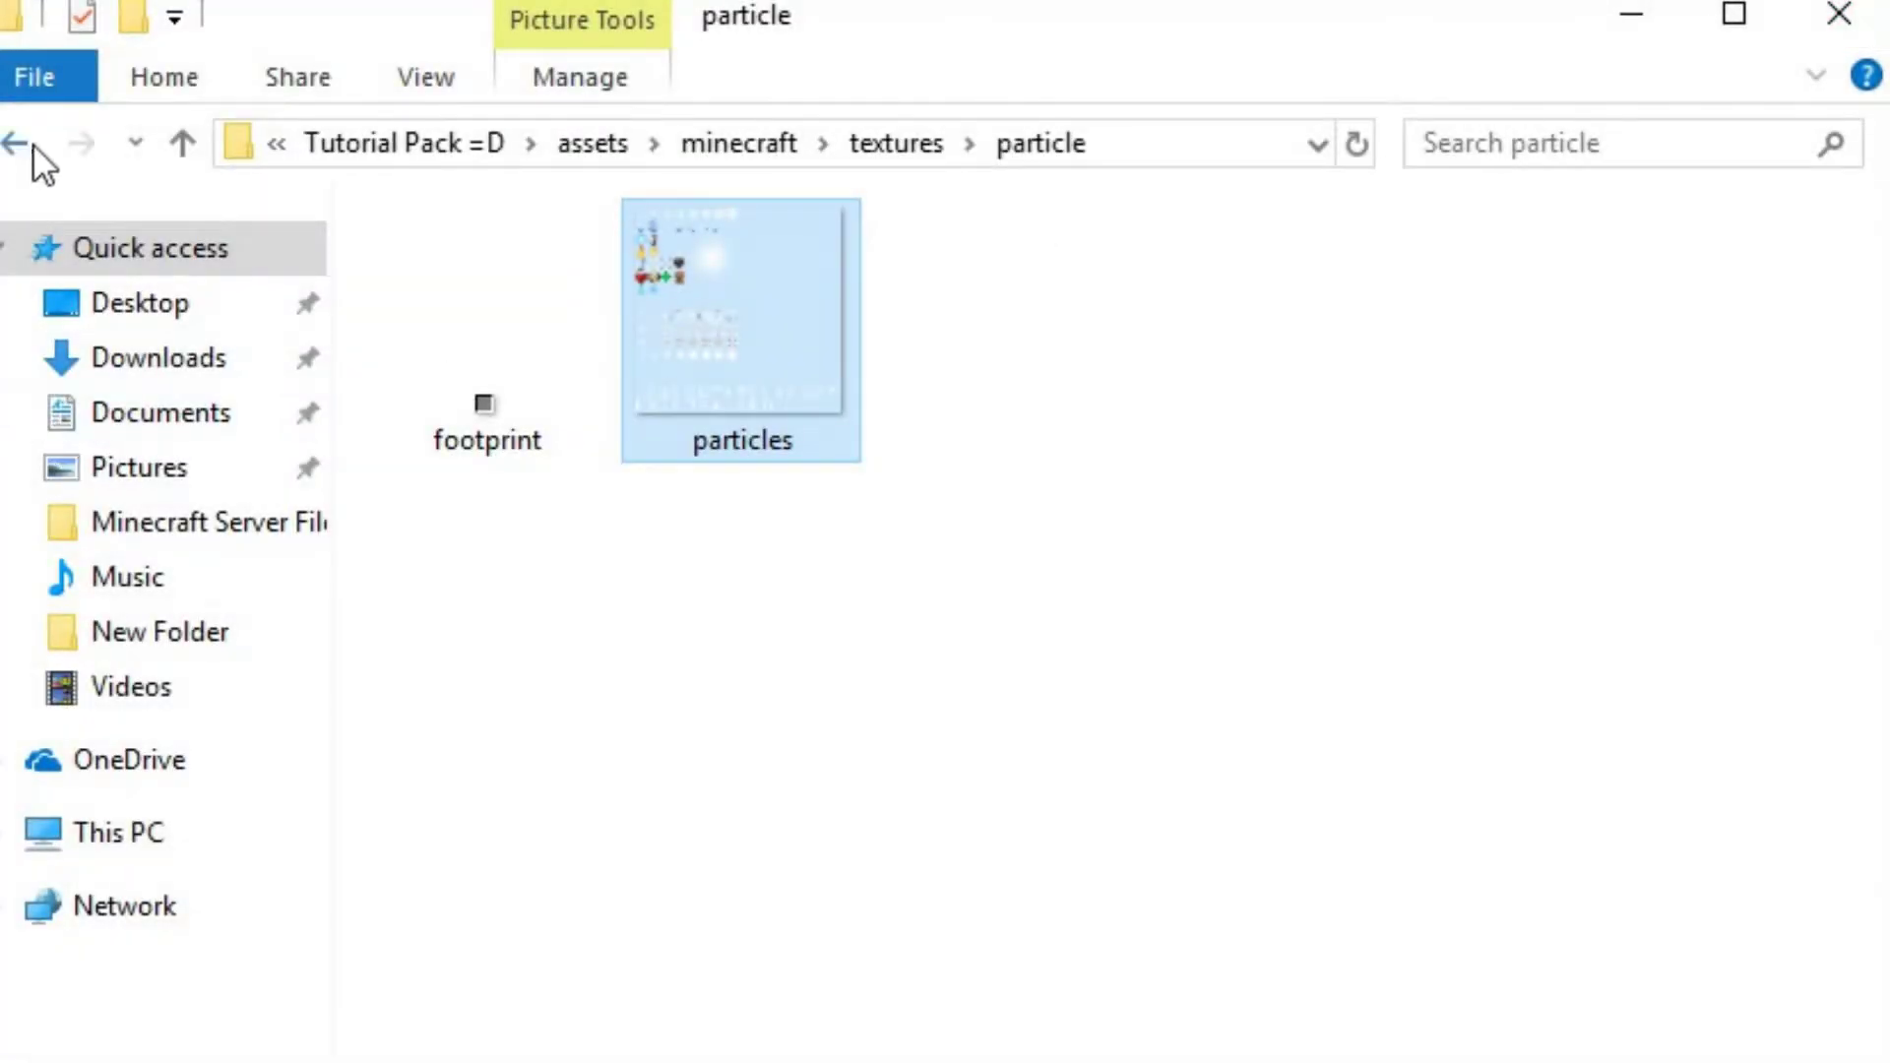
pyautogui.doubleClick(713, 362)
pyautogui.press('Left')
pyautogui.press('Right')
pyautogui.press('Escape')
pyautogui.press('BackSpace')
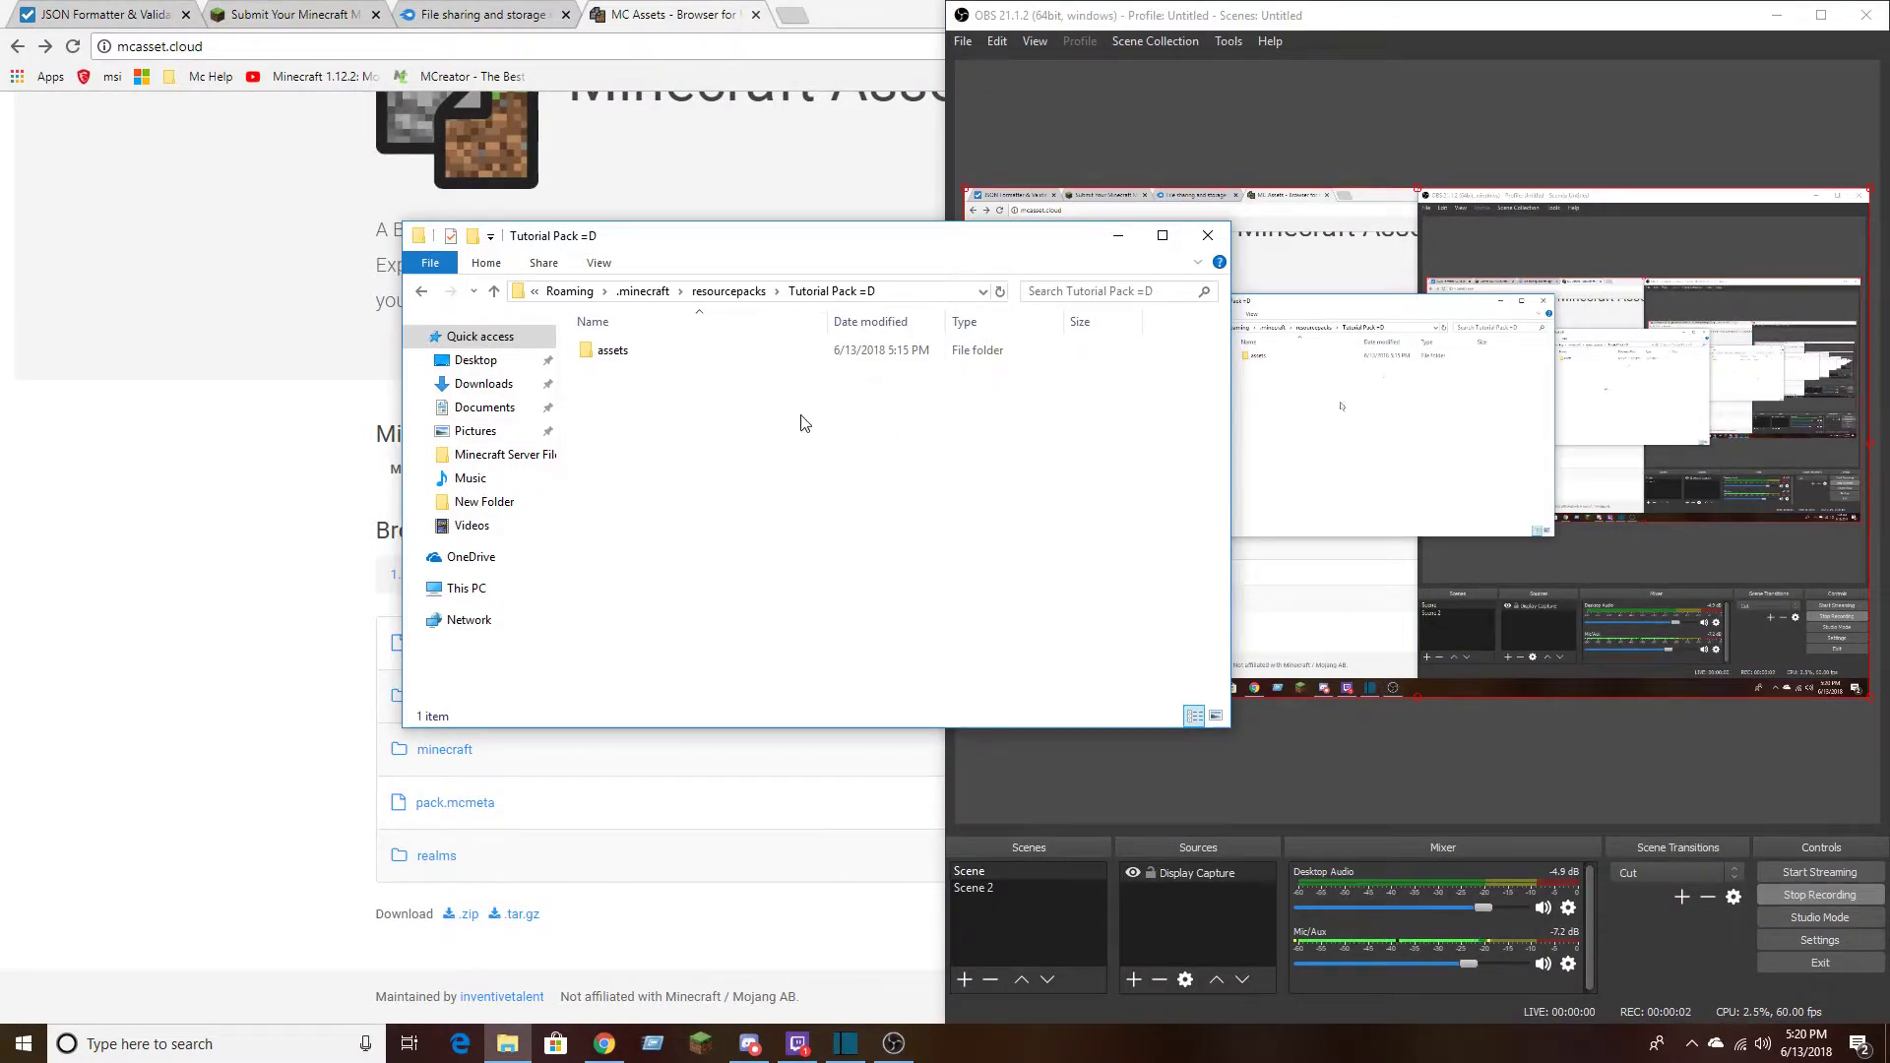
# Look inside Tutorial Pack =D's assets folder and return to the pack's root folder
pyautogui.click(1776, 15)
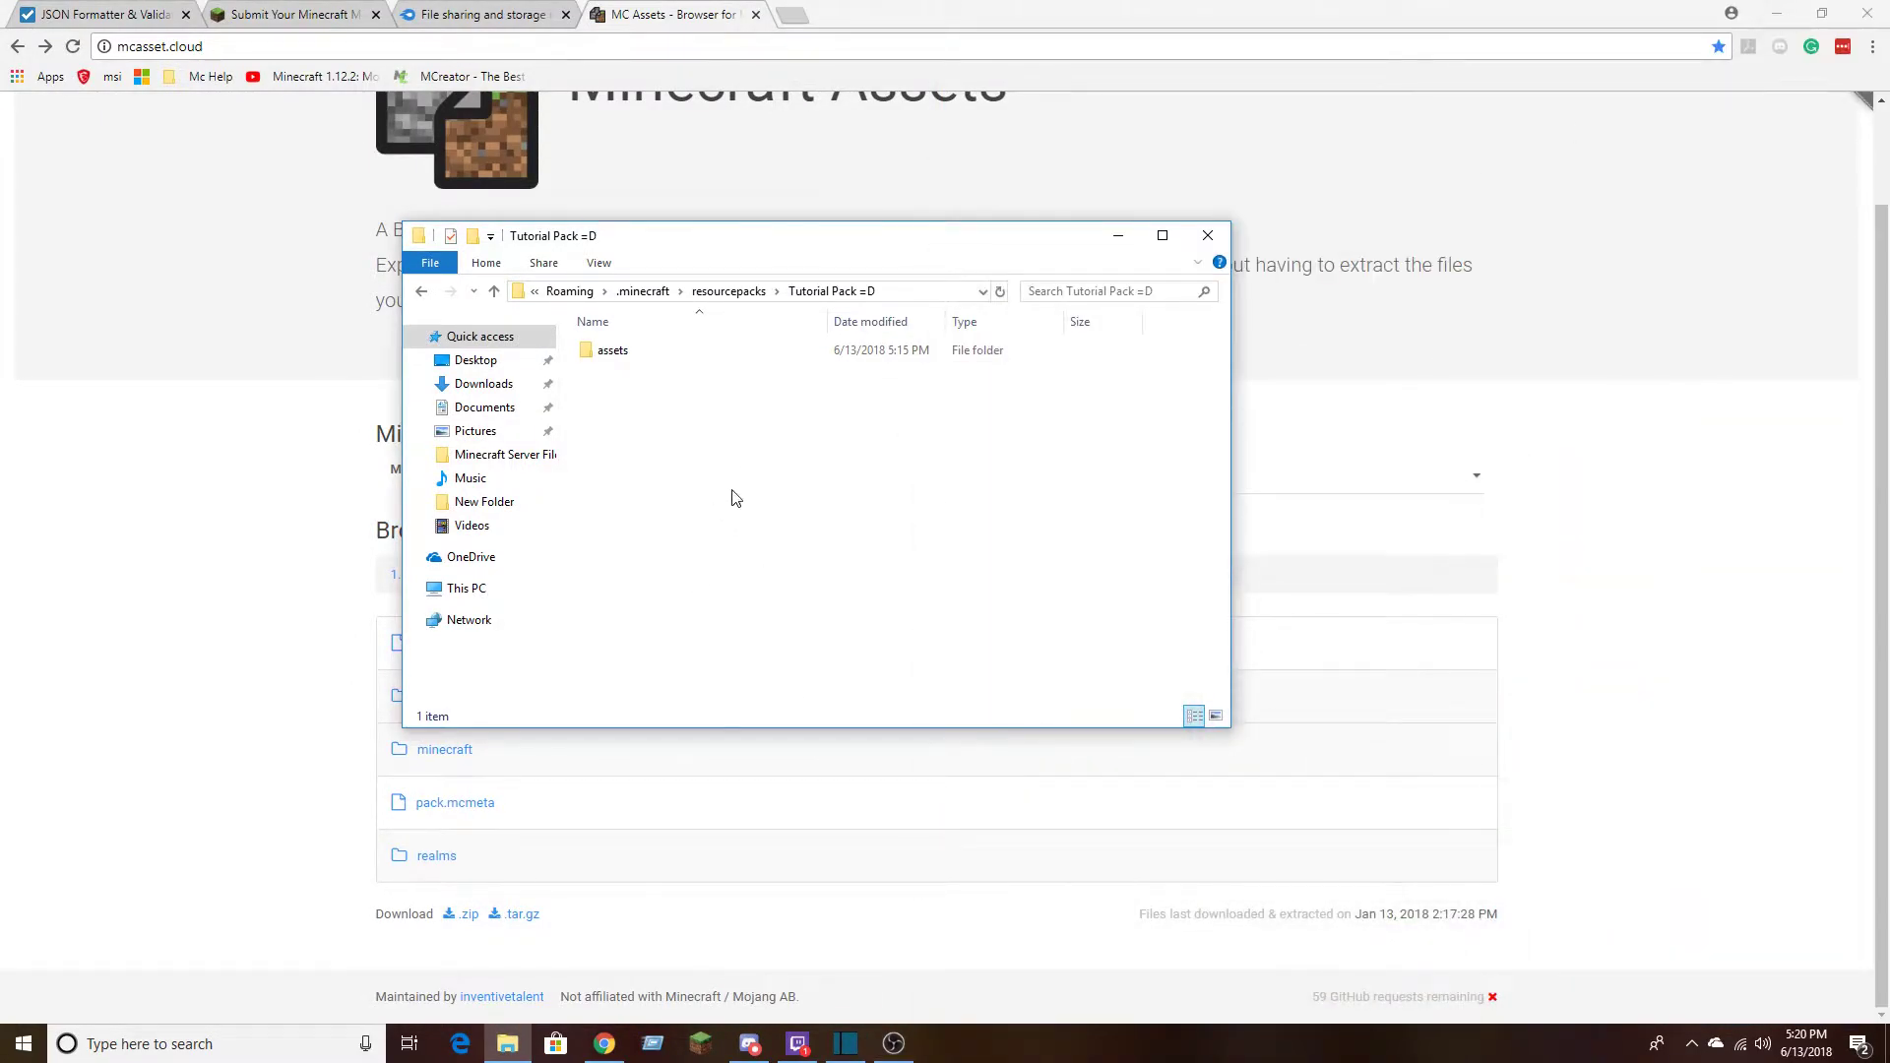
pyautogui.doubleClick(638, 360)
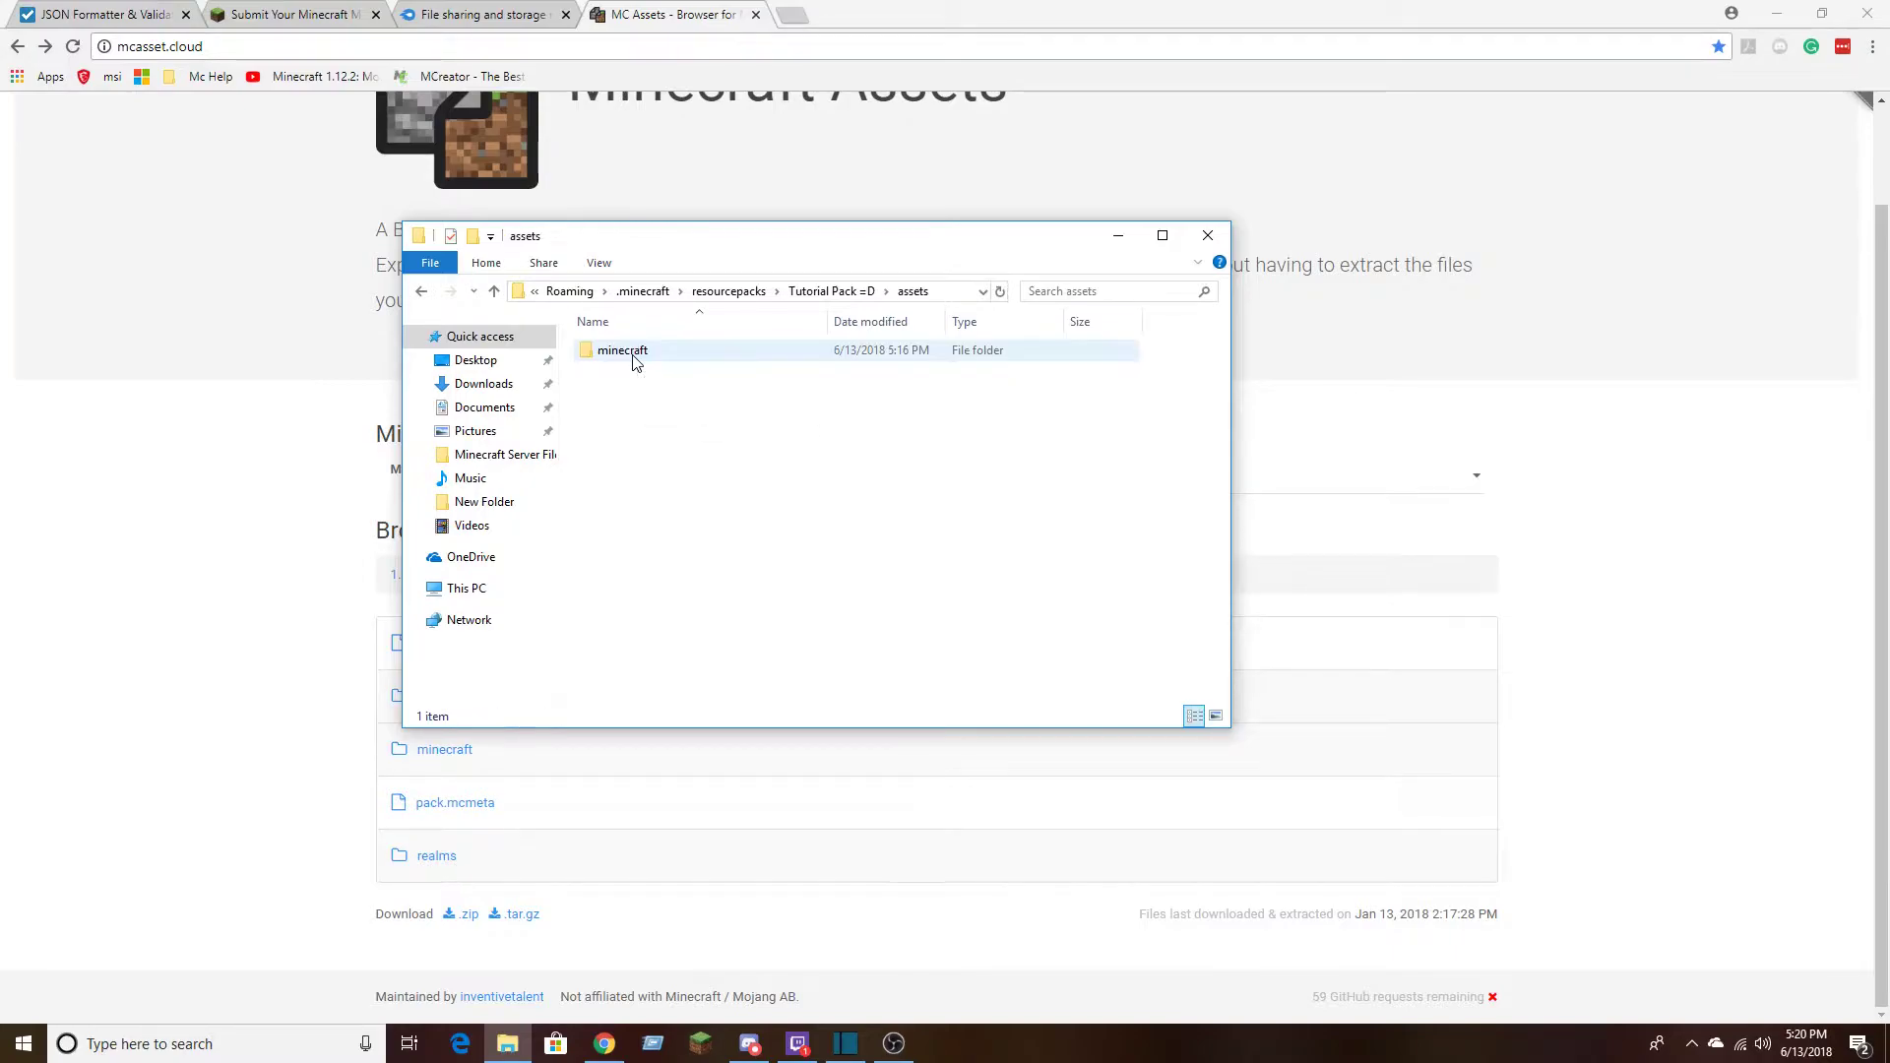
pyautogui.hotkey('alt', 'Left')
pyautogui.click(611, 391)
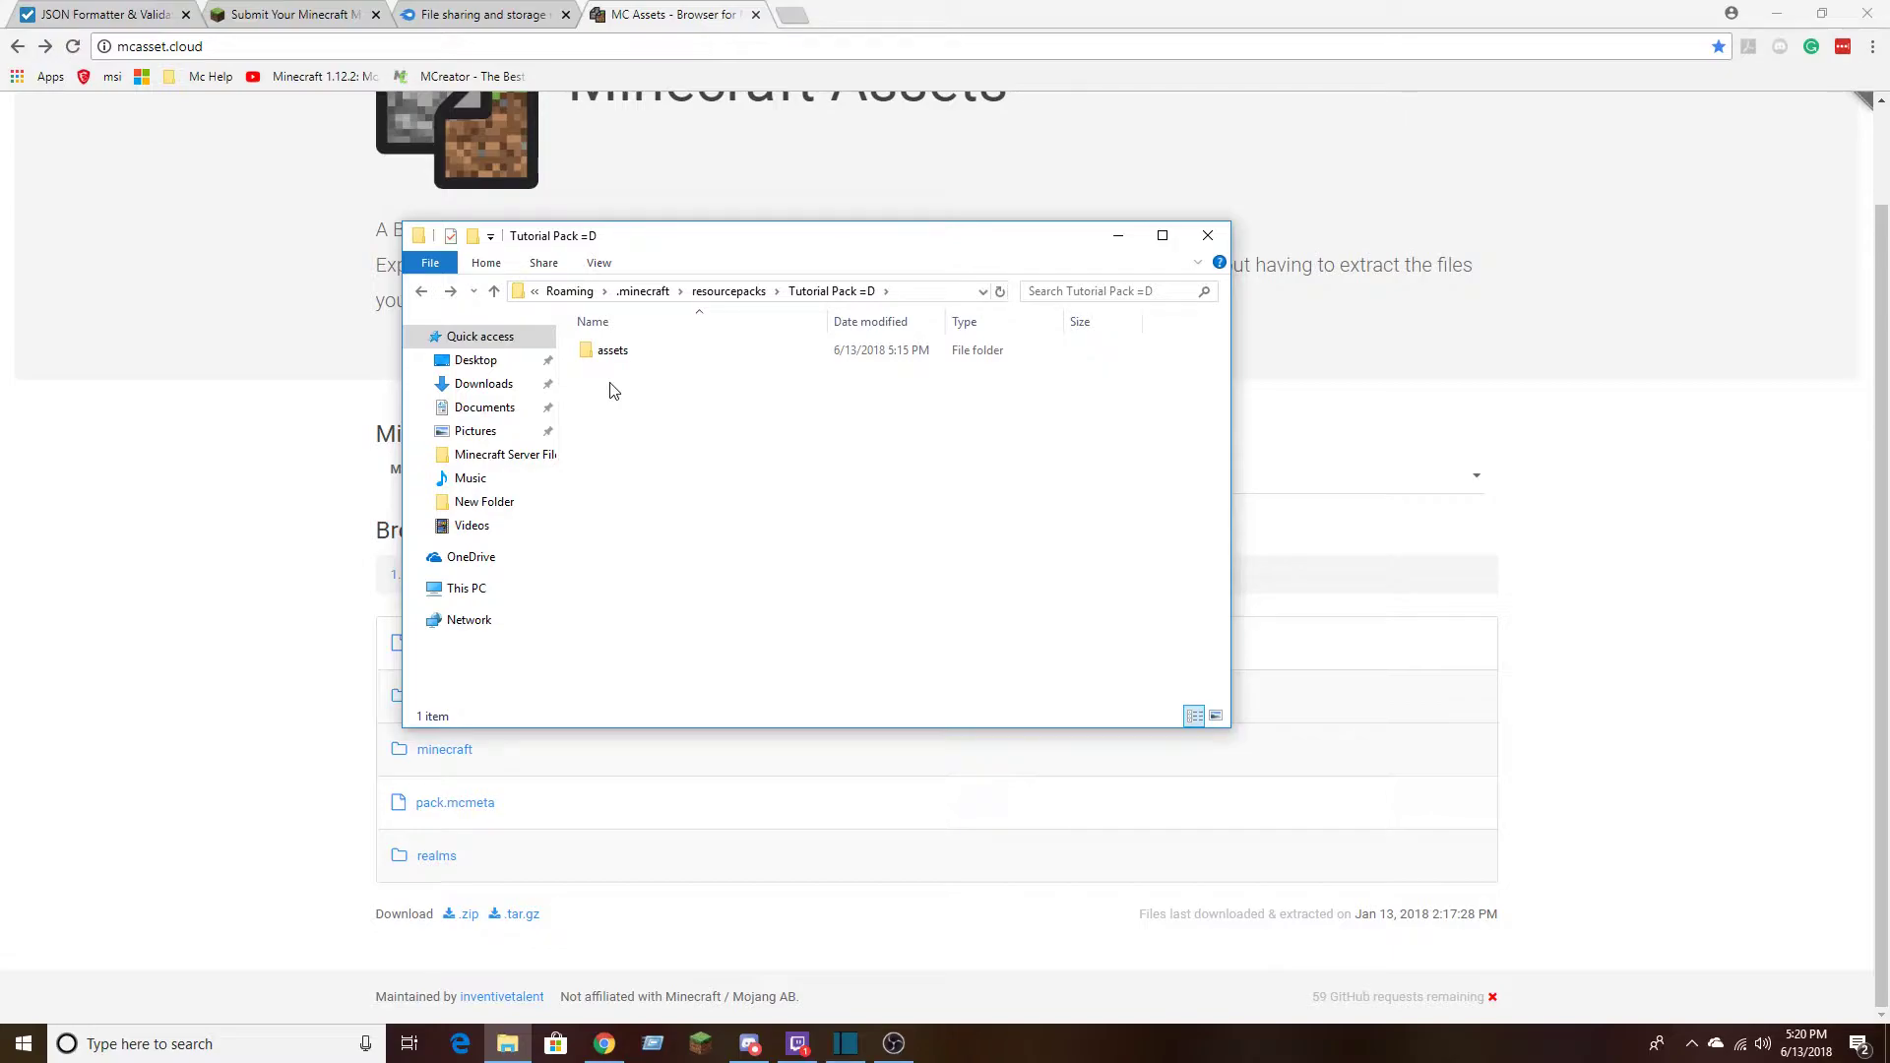
pyautogui.rightClick(611, 390)
pyautogui.click(596, 391)
# Examine the example pack.mcmeta file from the Pack For MC folder in Notepad++, then close the editor
pyautogui.click(422, 291)
pyautogui.doubleClick(610, 371)
pyautogui.doubleClick(604, 371)
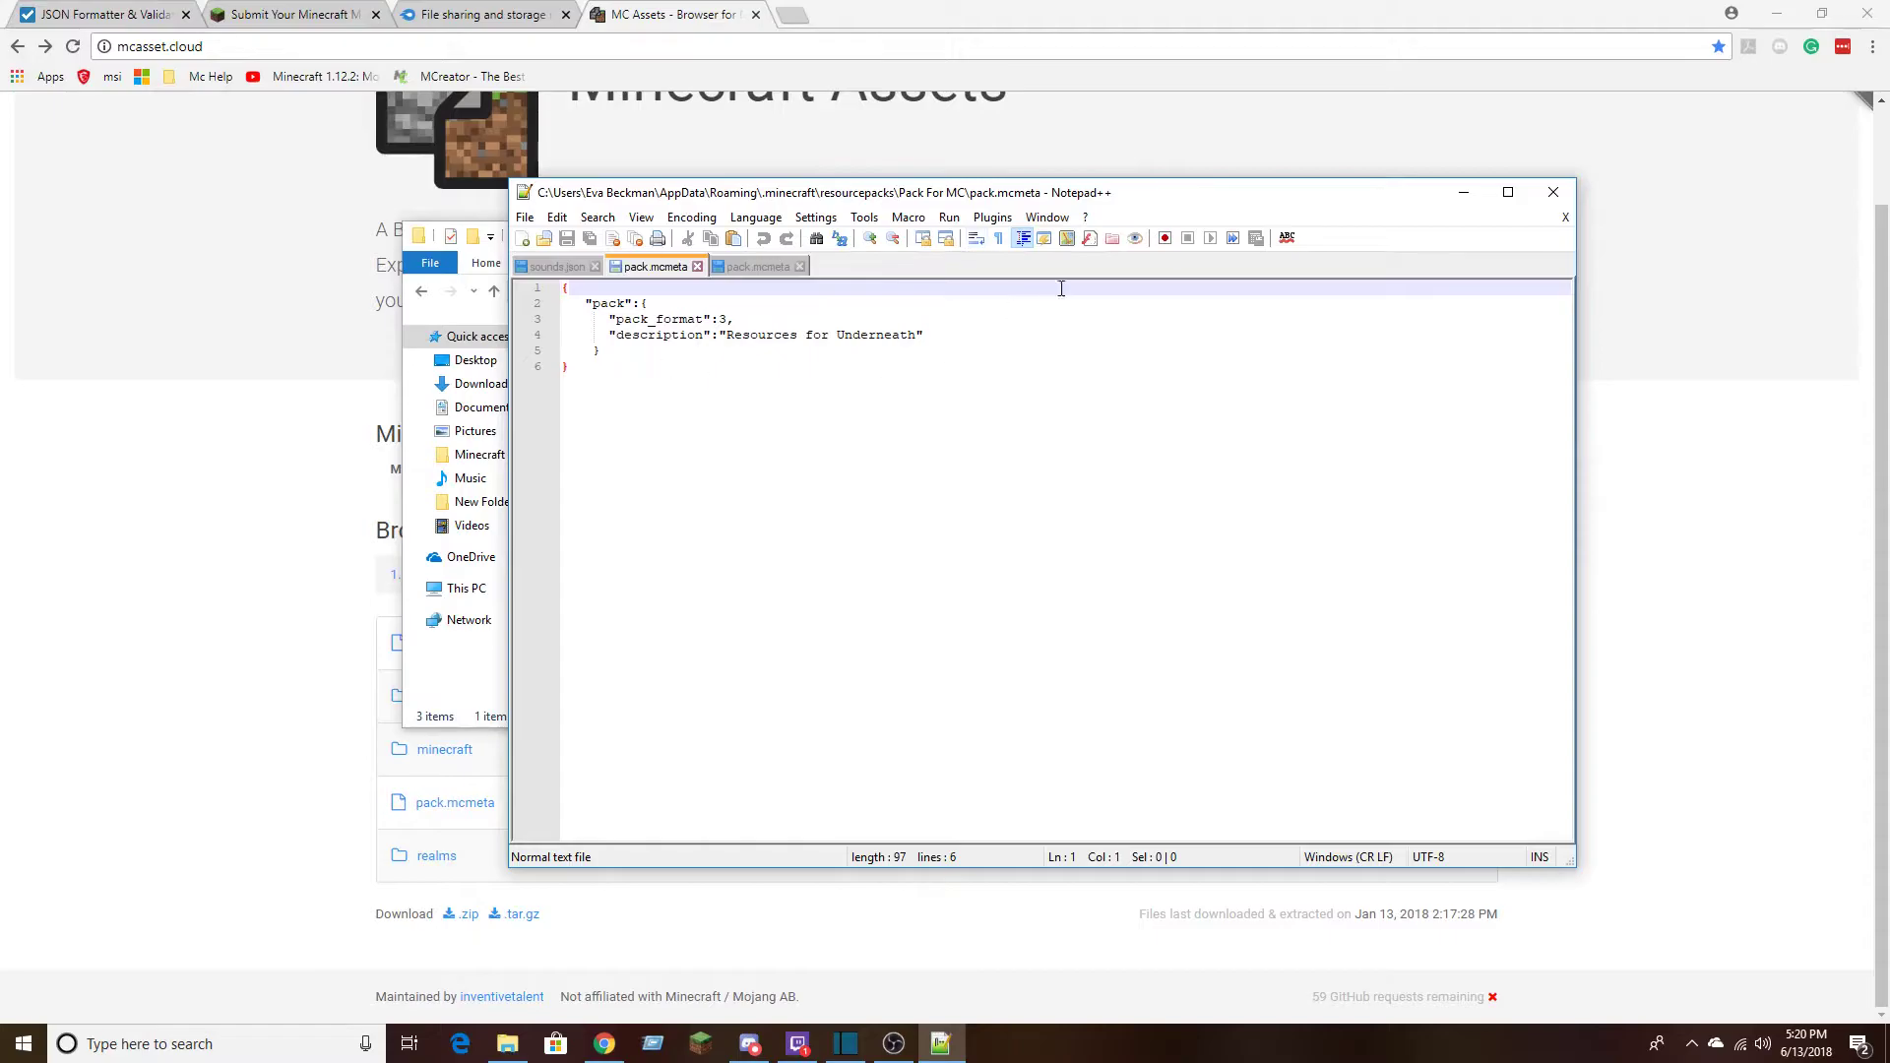
pyautogui.moveTo(650, 393); pyautogui.dragTo(563, 288)
pyautogui.click(694, 396)
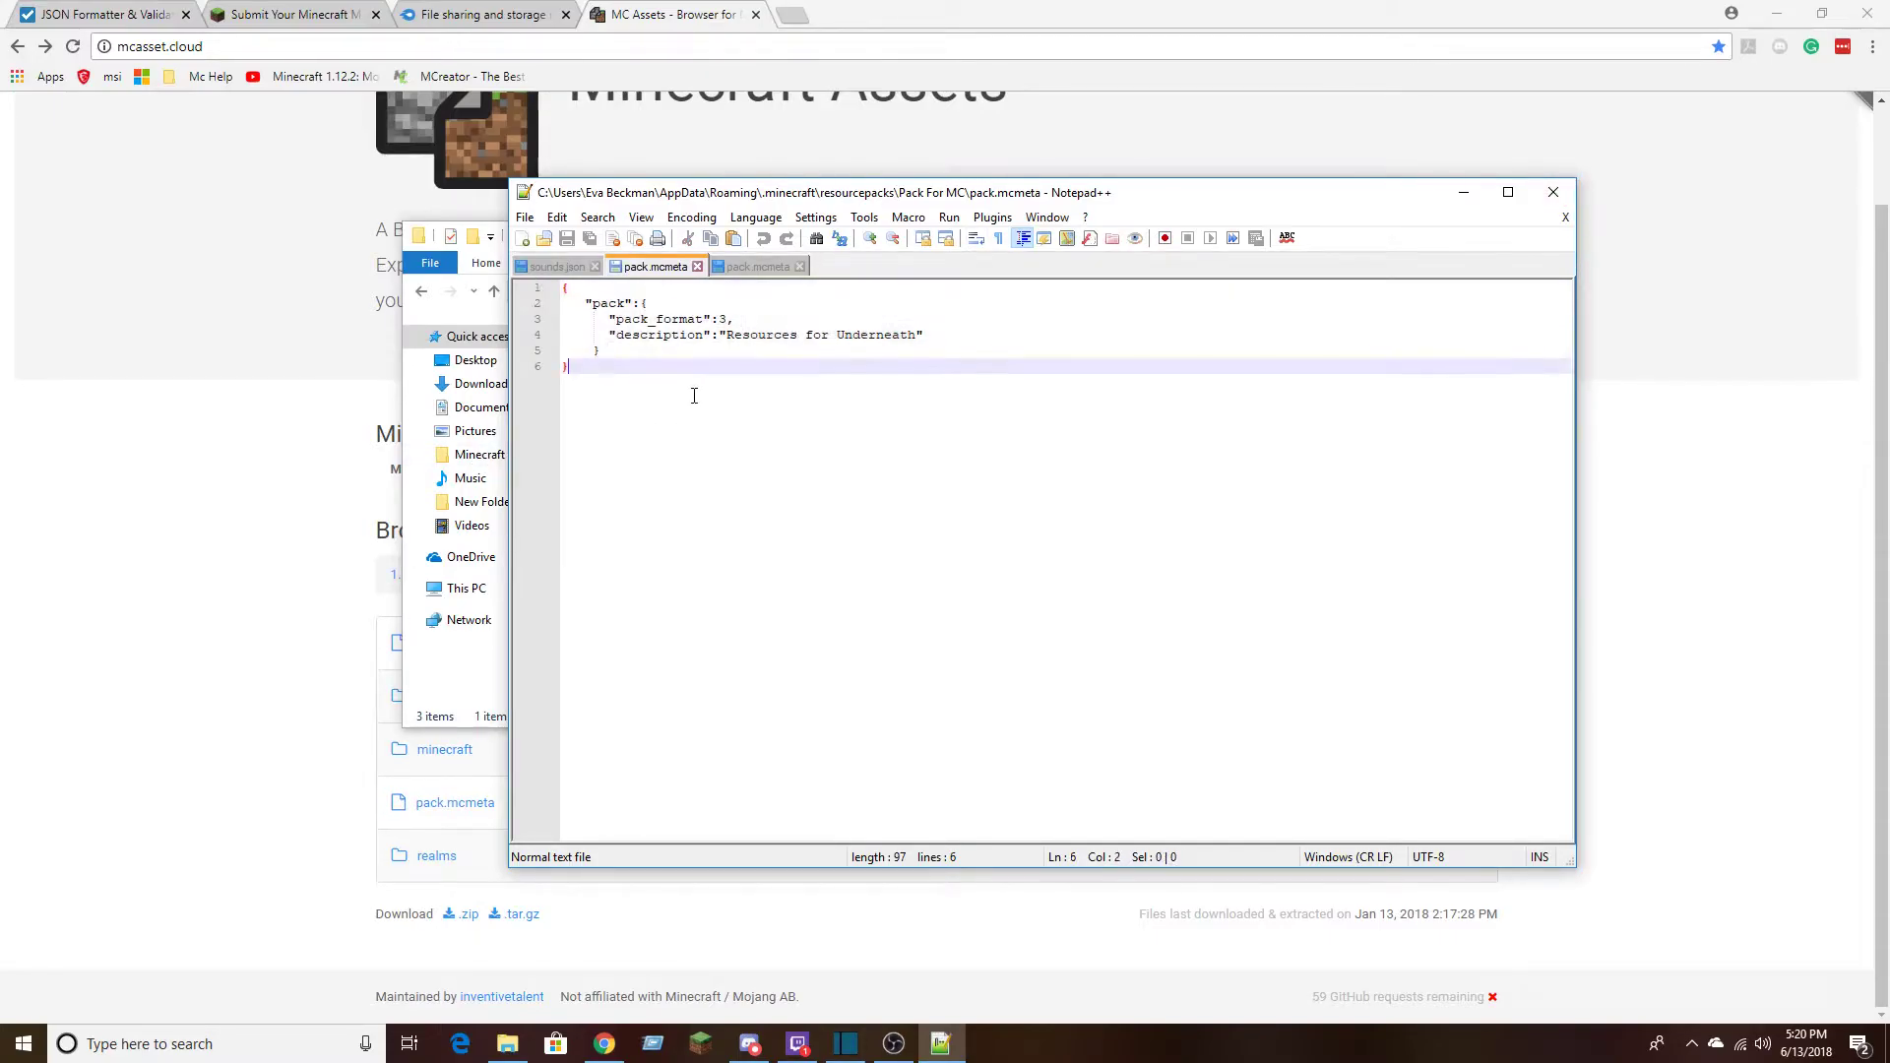
pyautogui.click(1567, 193)
# Return to the Tutorial Pack =D folder and create a new Rich Text Document beside assets
pyautogui.click(422, 294)
pyautogui.click(621, 417)
pyautogui.doubleClick(621, 418)
pyautogui.rightClick(633, 381)
pyautogui.moveTo(738, 587)
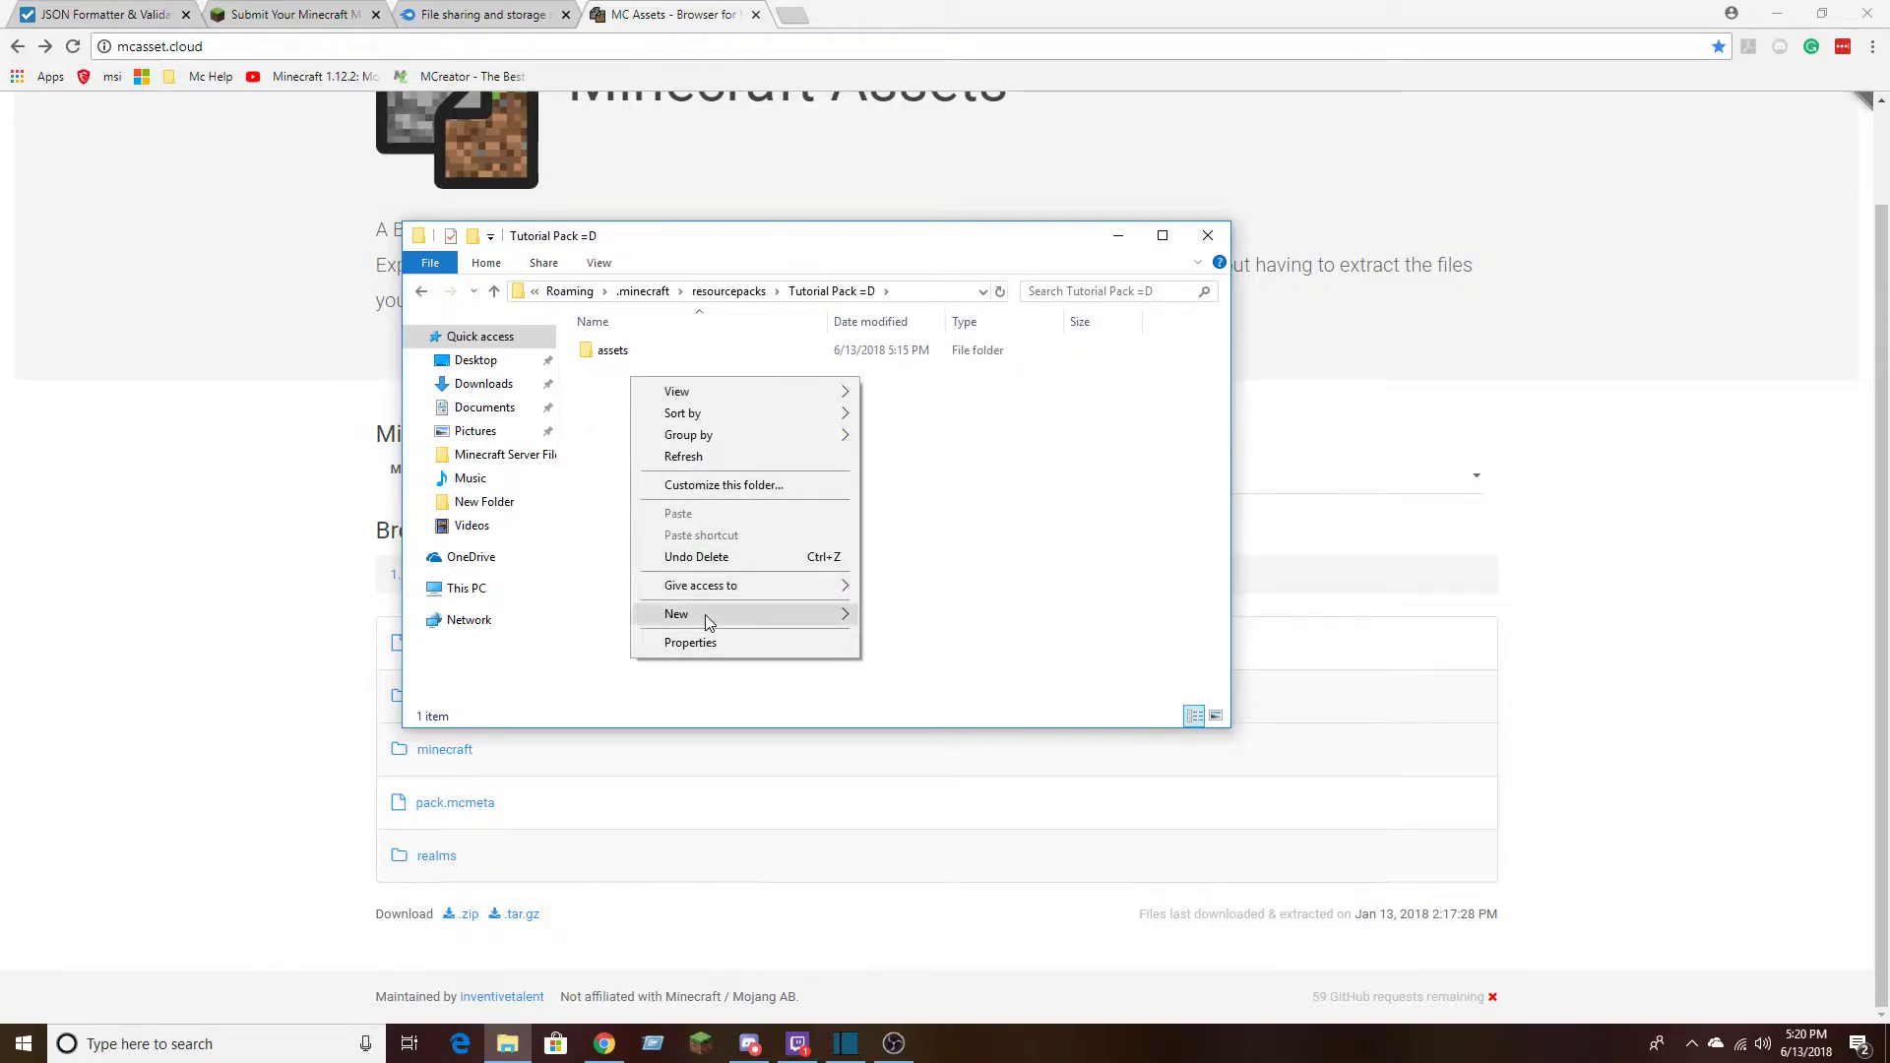
pyautogui.moveTo(706, 618)
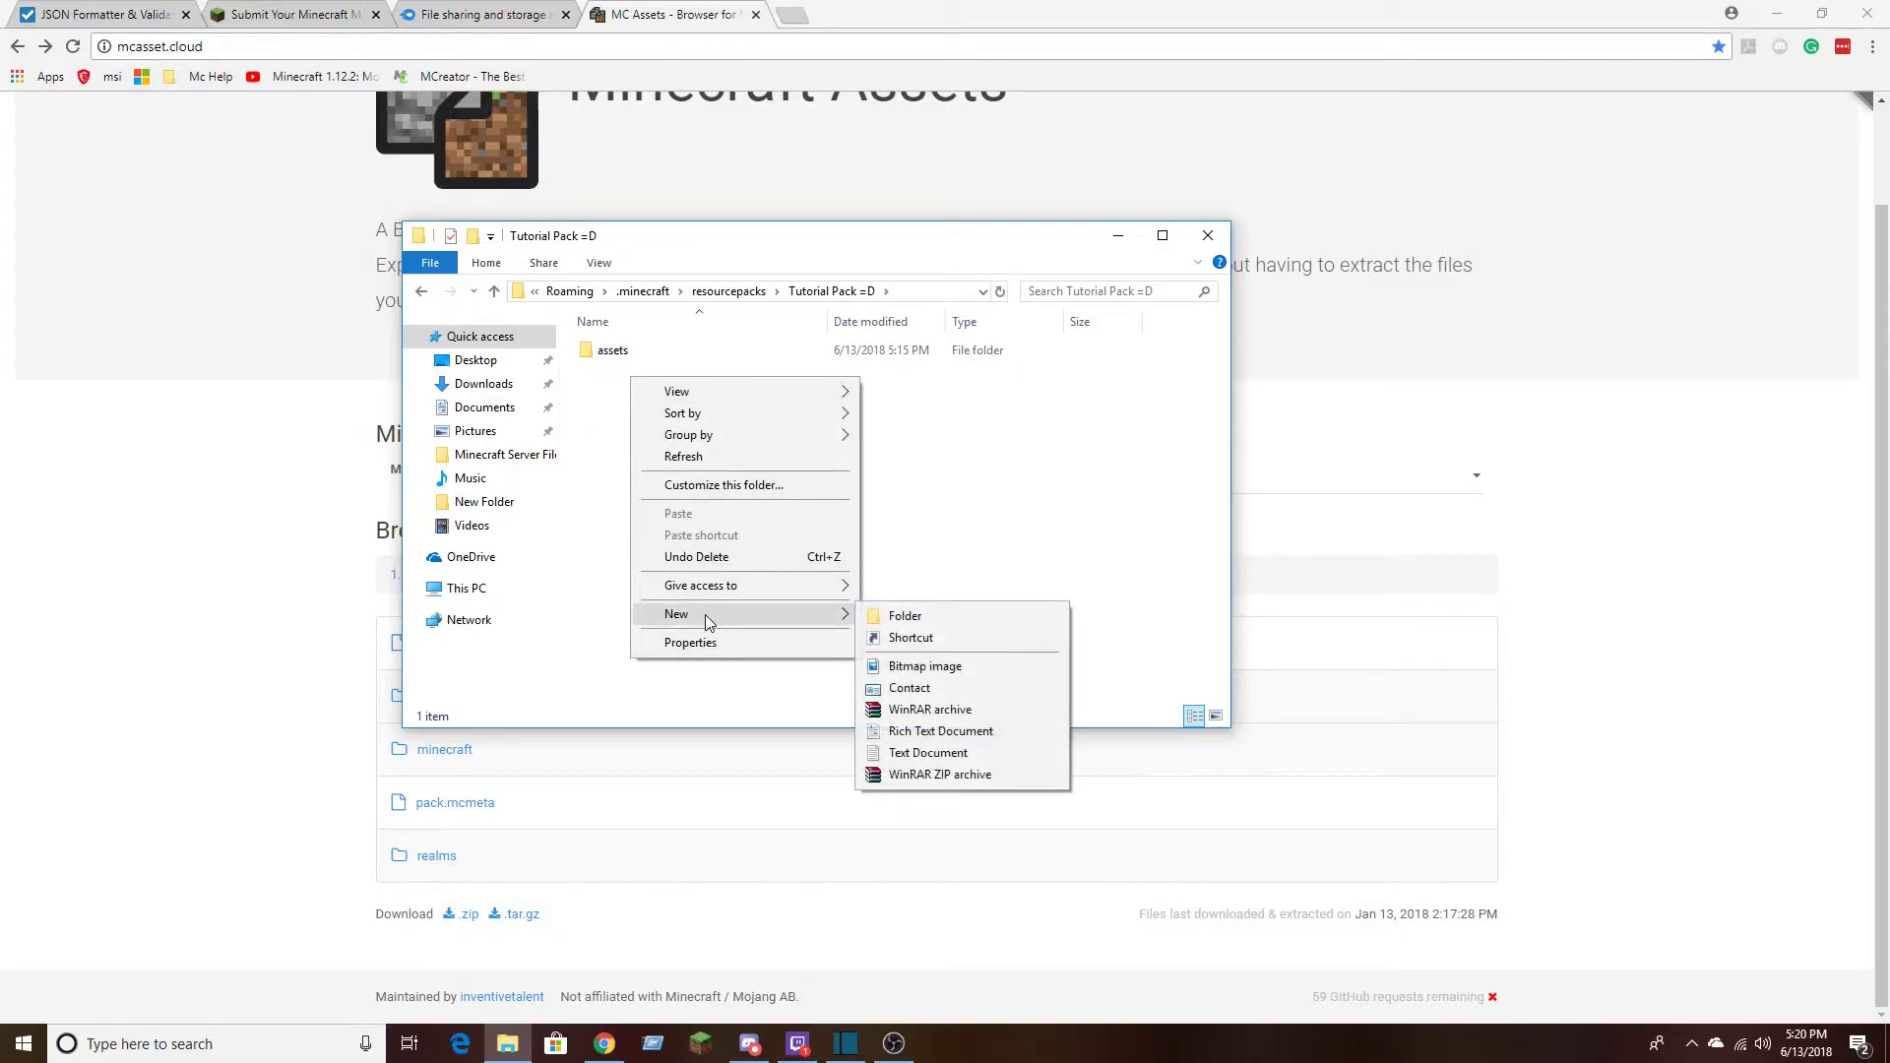
pyautogui.click(604, 403)
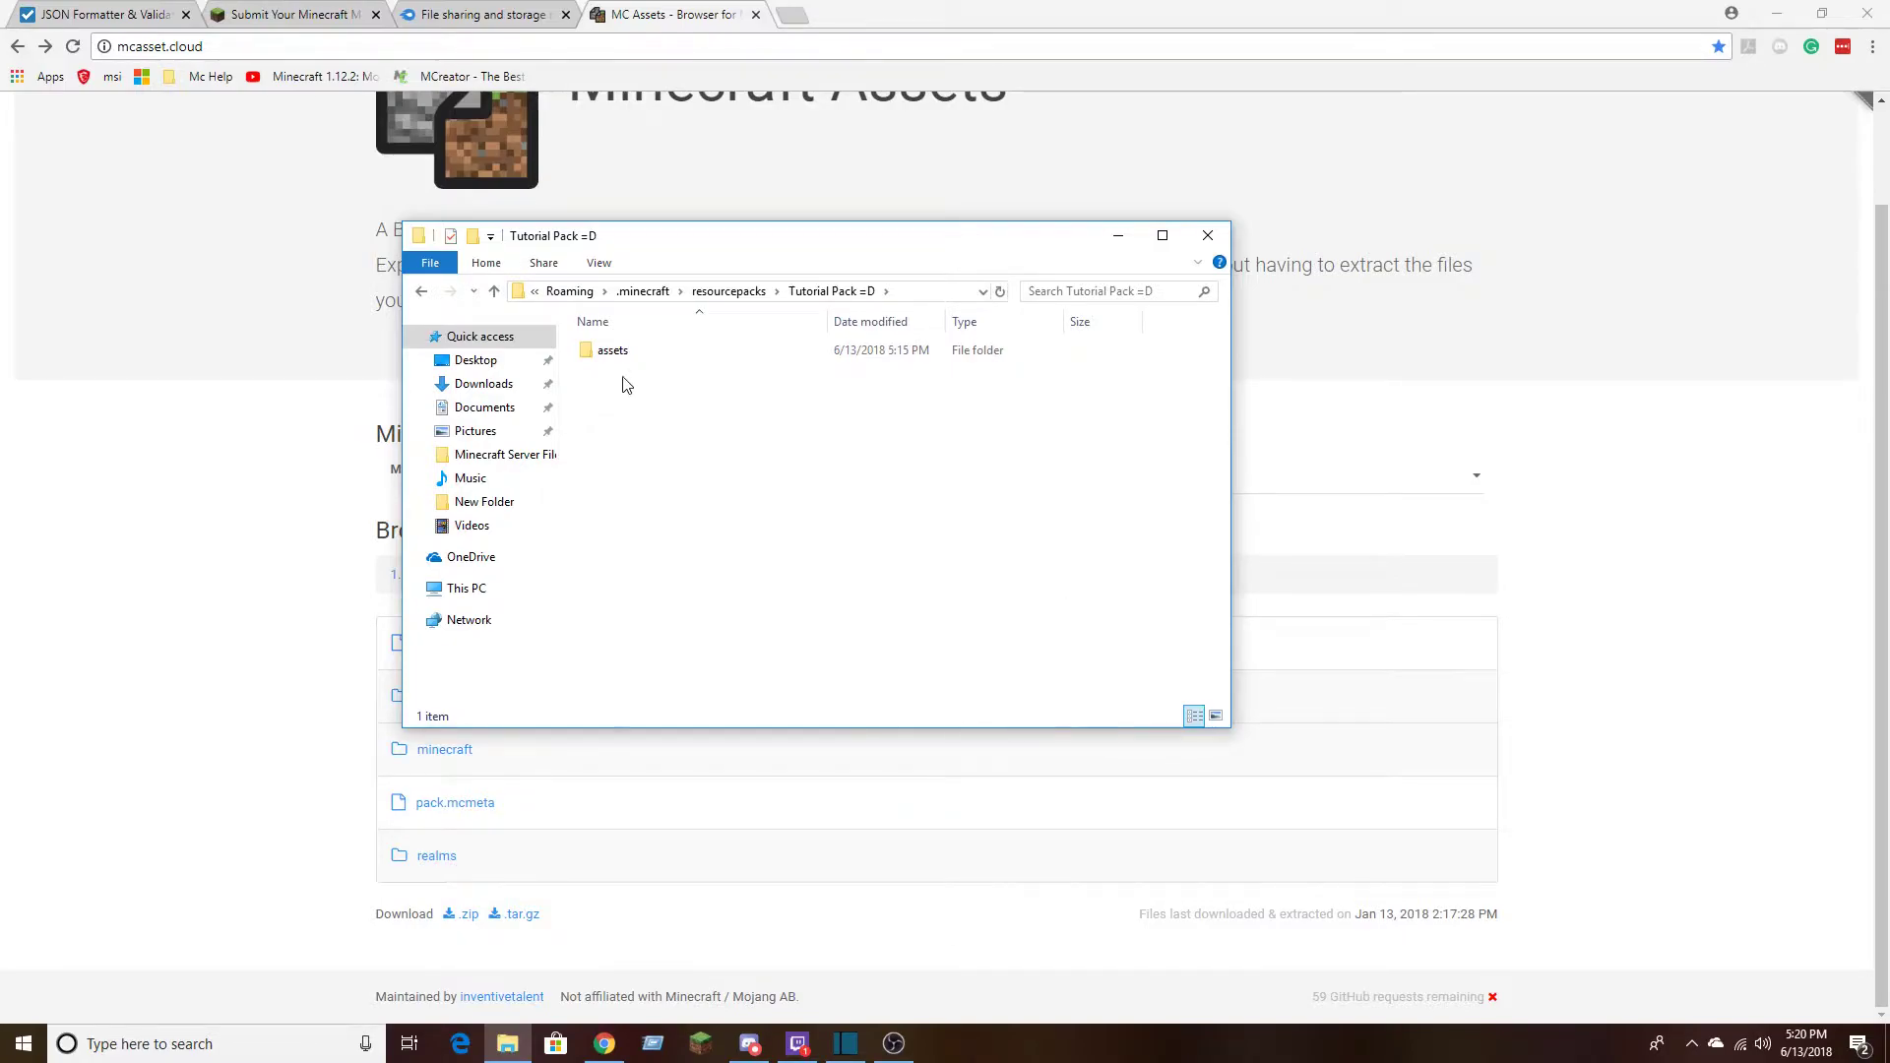
pyautogui.rightClick(722, 440)
pyautogui.moveTo(878, 676)
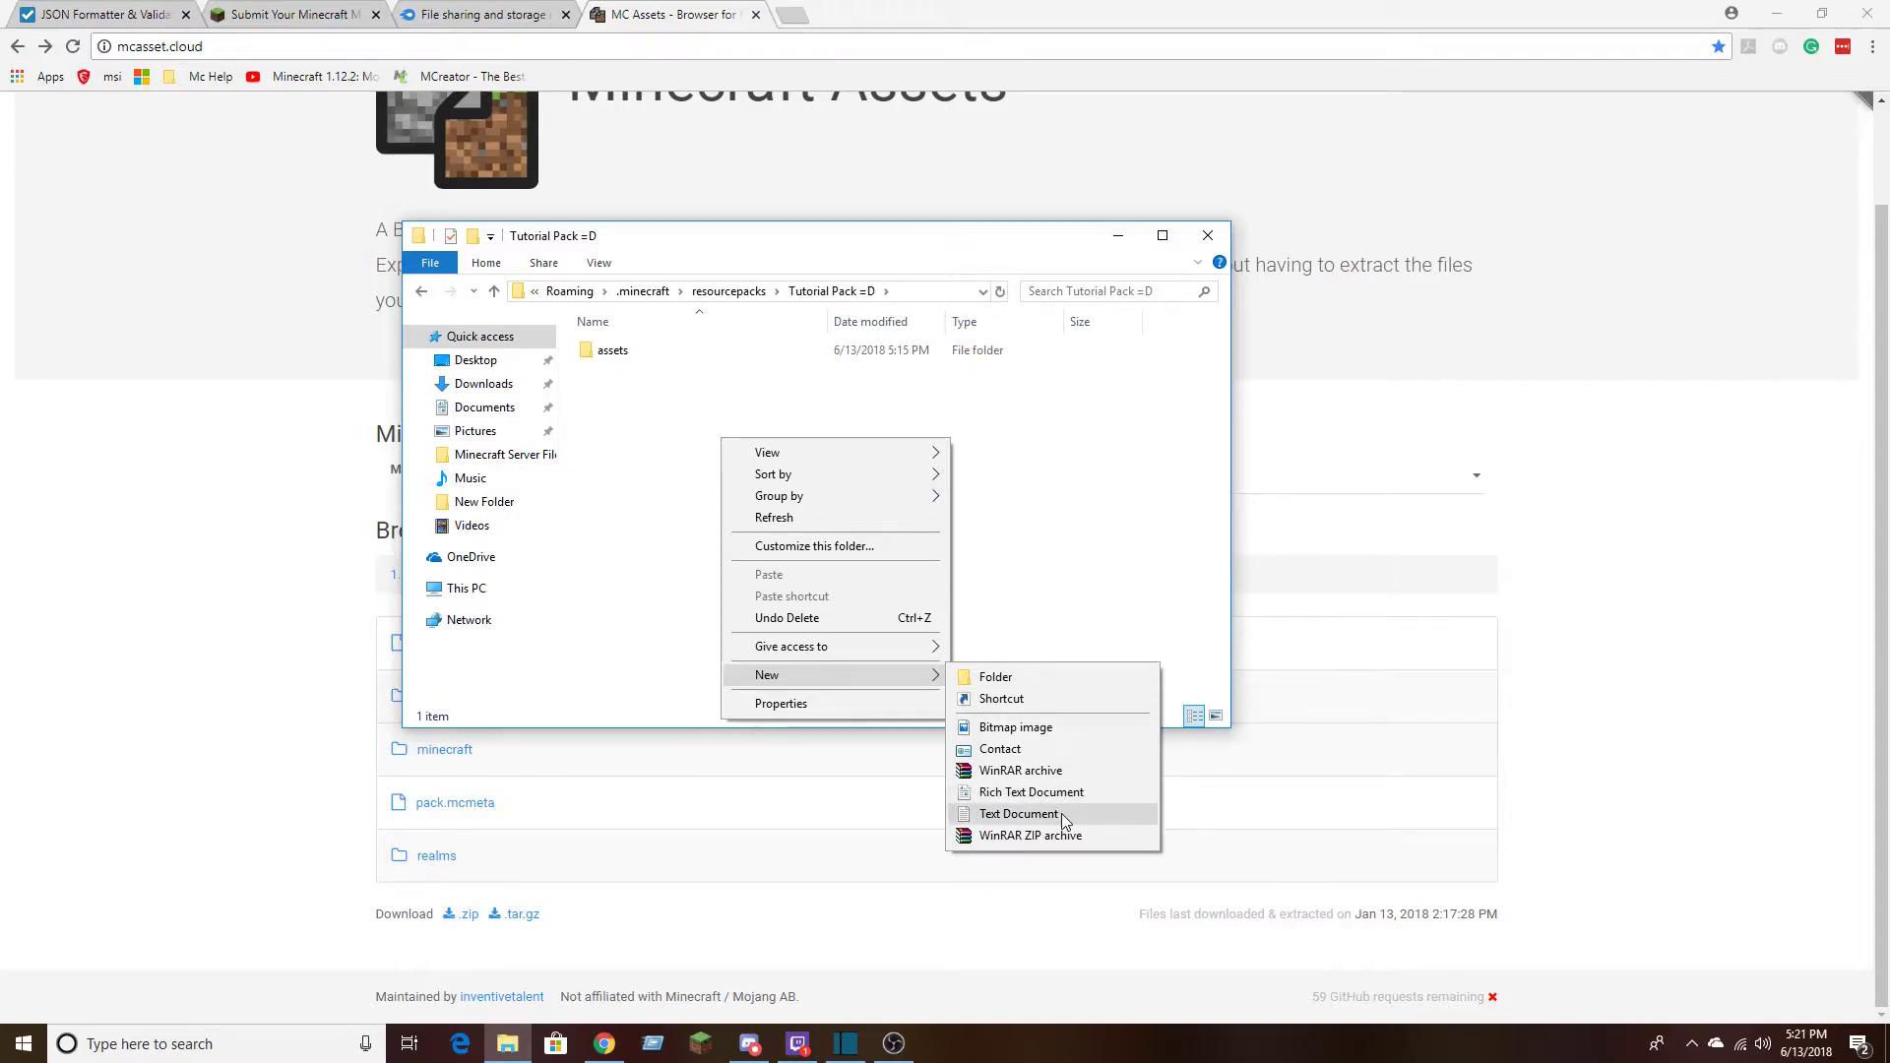
pyautogui.click(1006, 787)
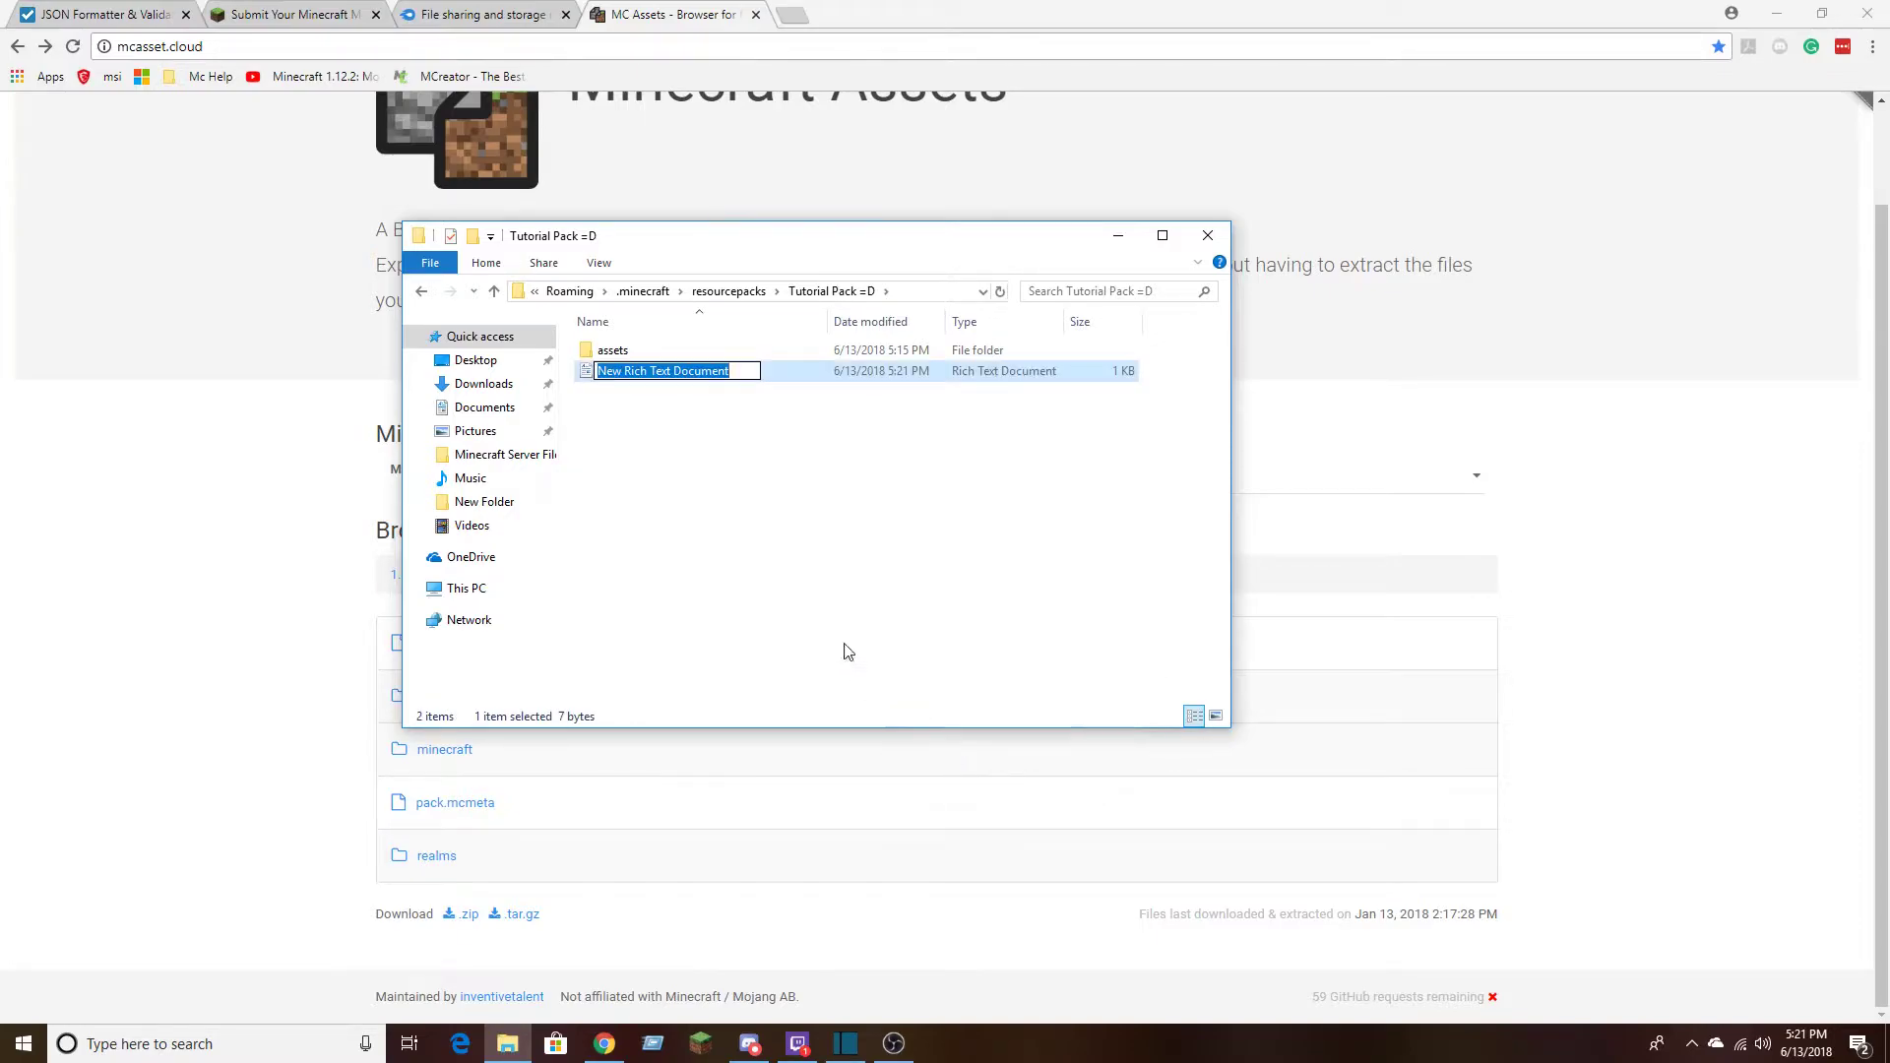
# Keep the new document's default name, open it in WordPad for a look and close it
pyautogui.click(775, 371)
pyautogui.doubleClick(773, 372)
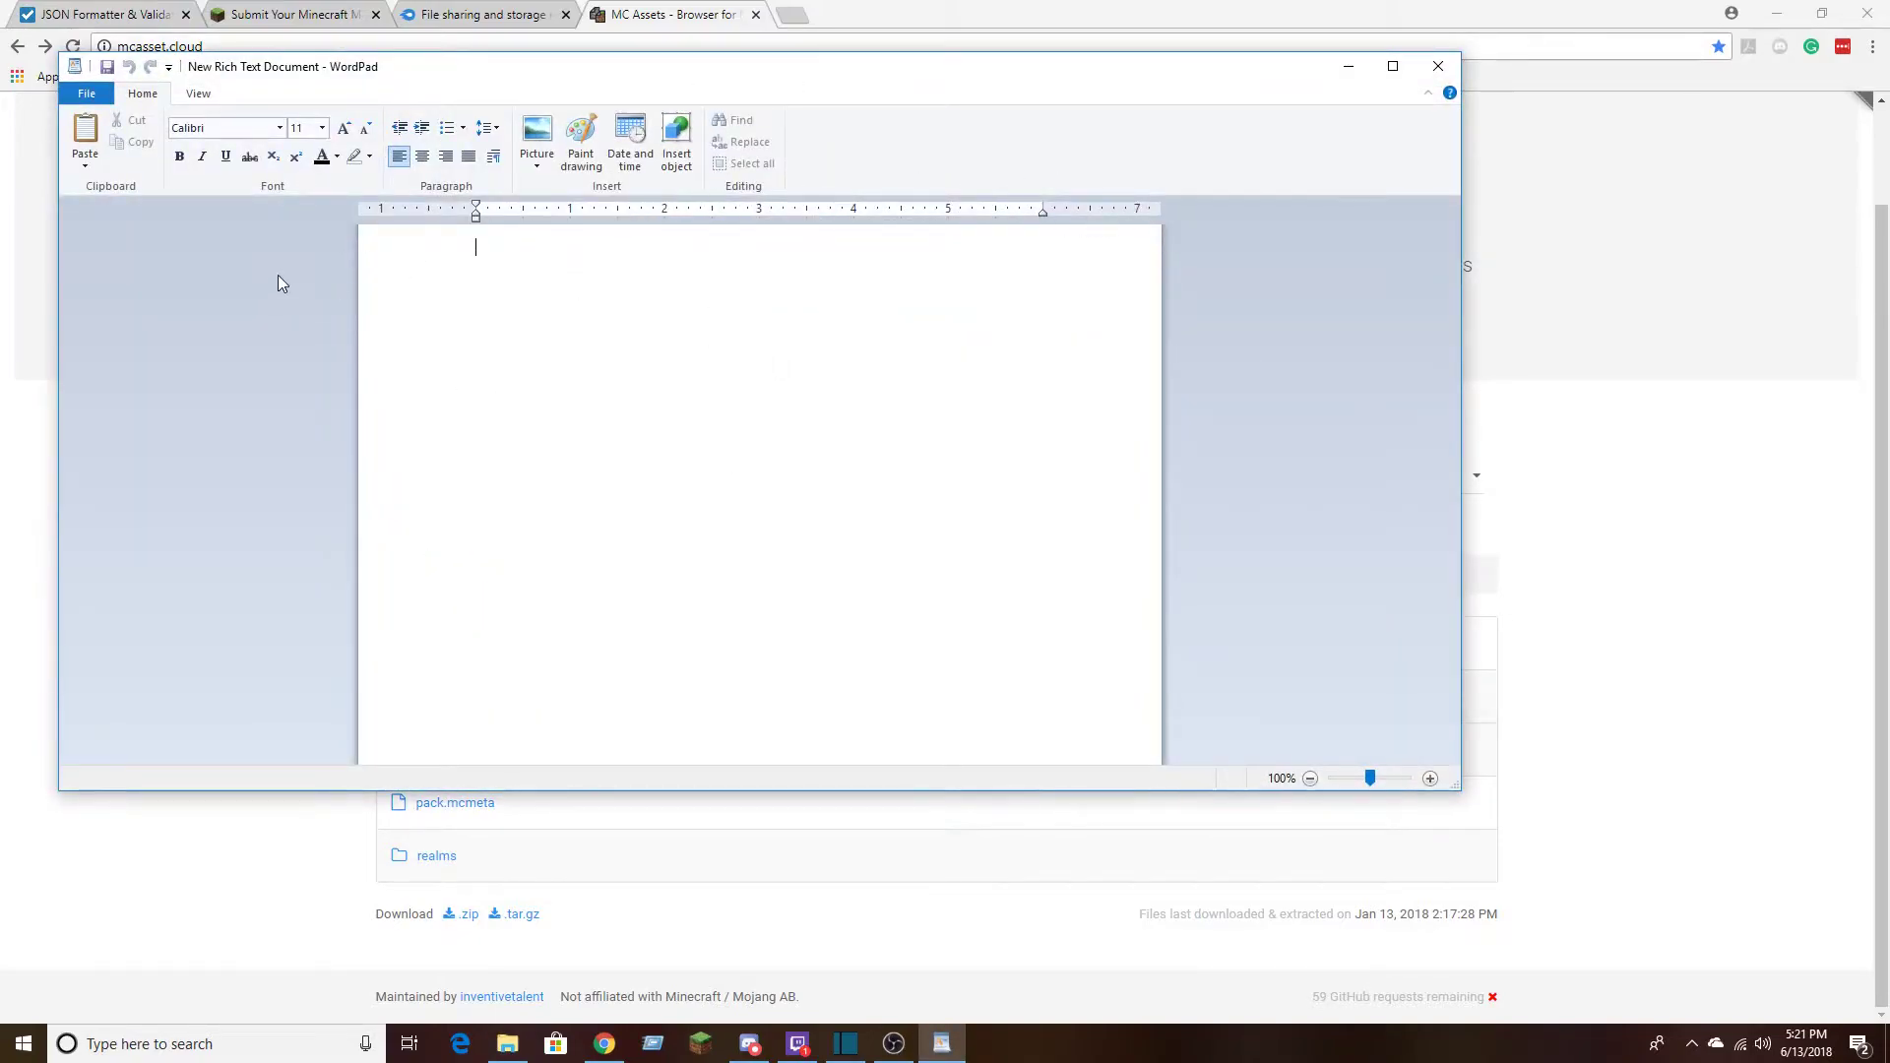
pyautogui.click(1439, 66)
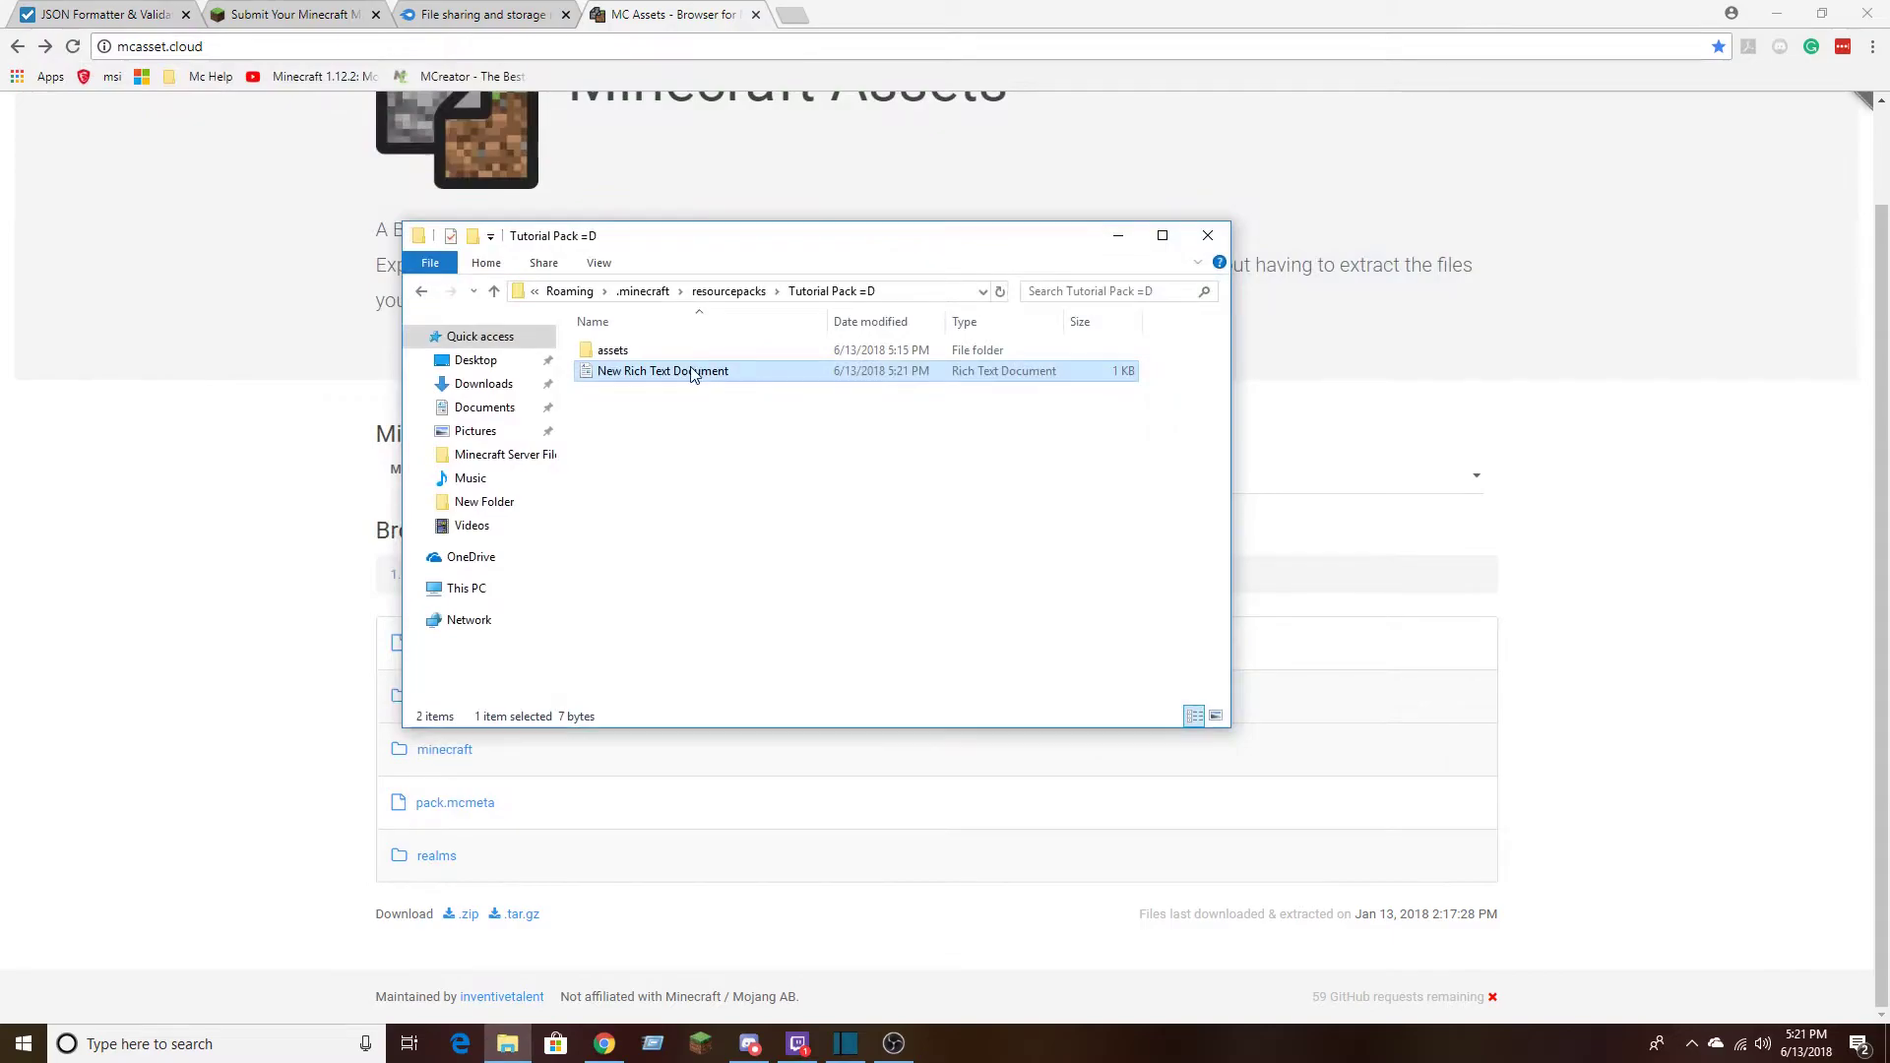
# Delete the New Rich Text Document, create a plain Text Document beside assets instead and open it in Notepad
pyautogui.rightClick(692, 373)
pyautogui.click(823, 829)
pyautogui.rightClick(655, 469)
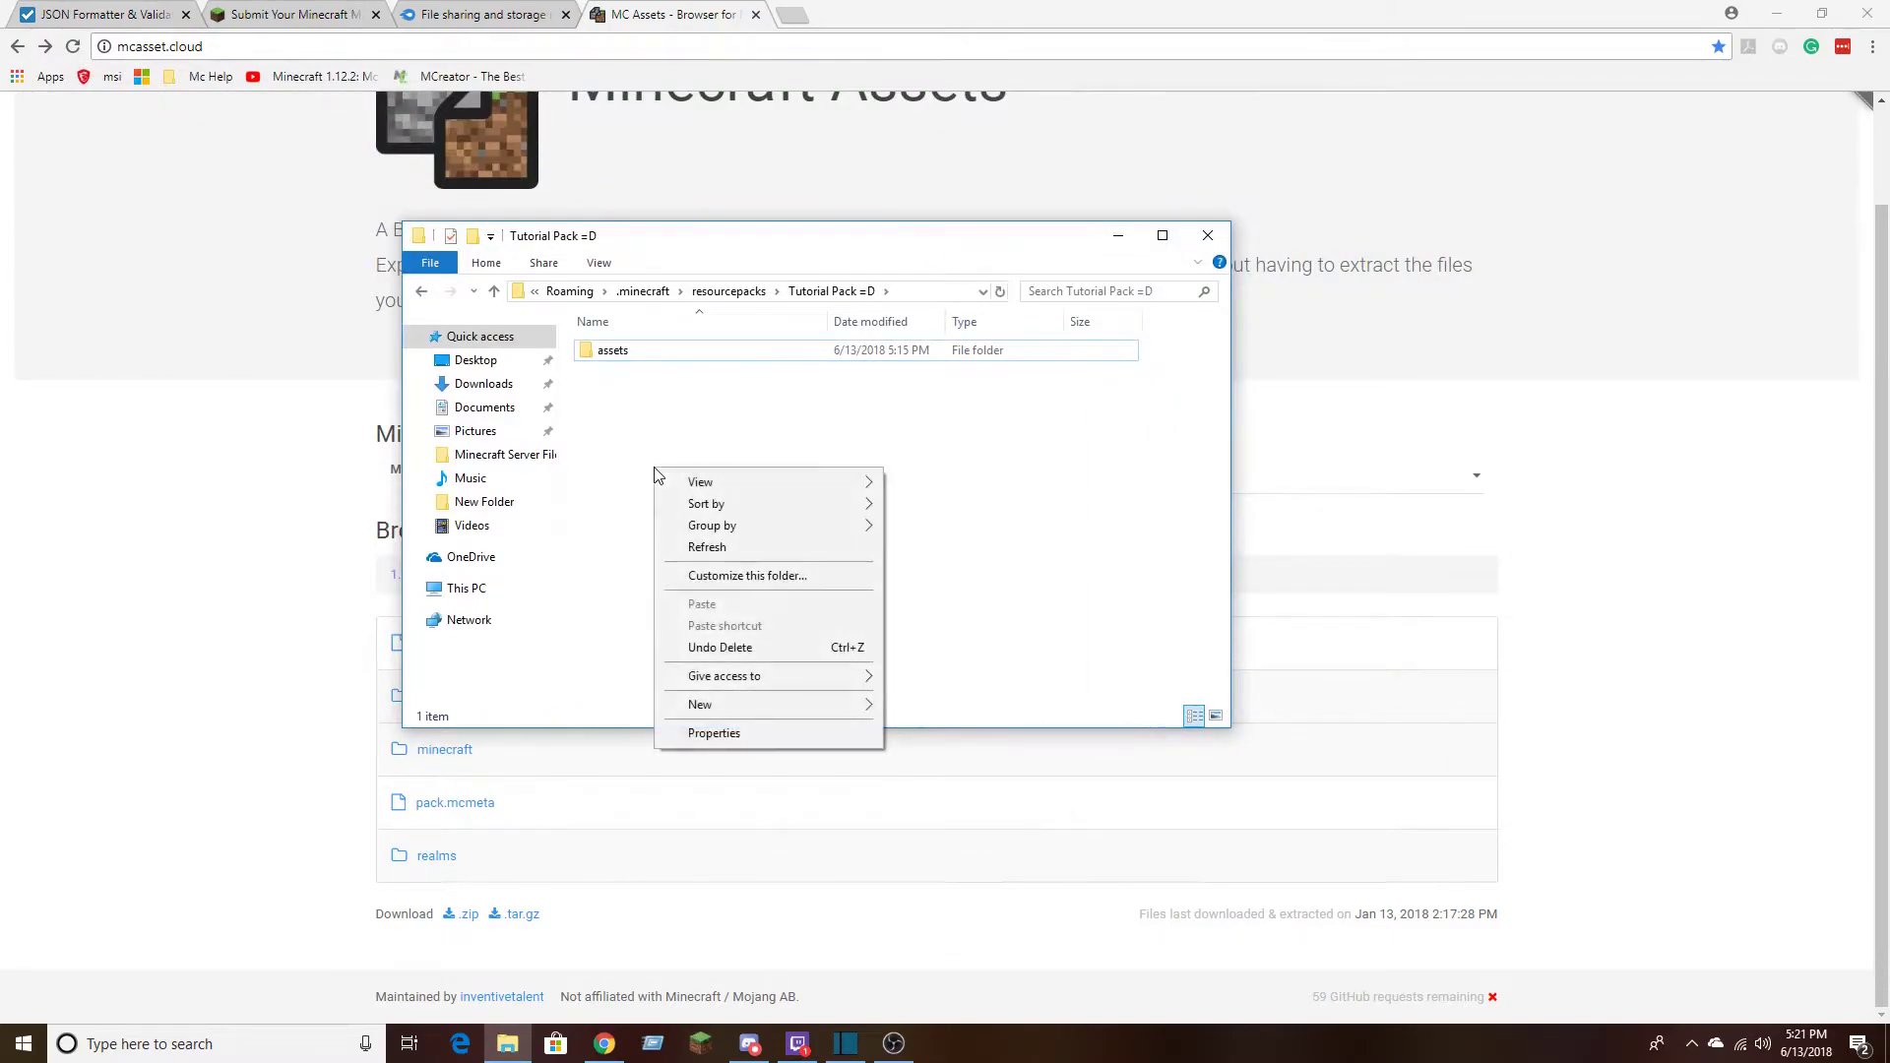
pyautogui.moveTo(751, 707)
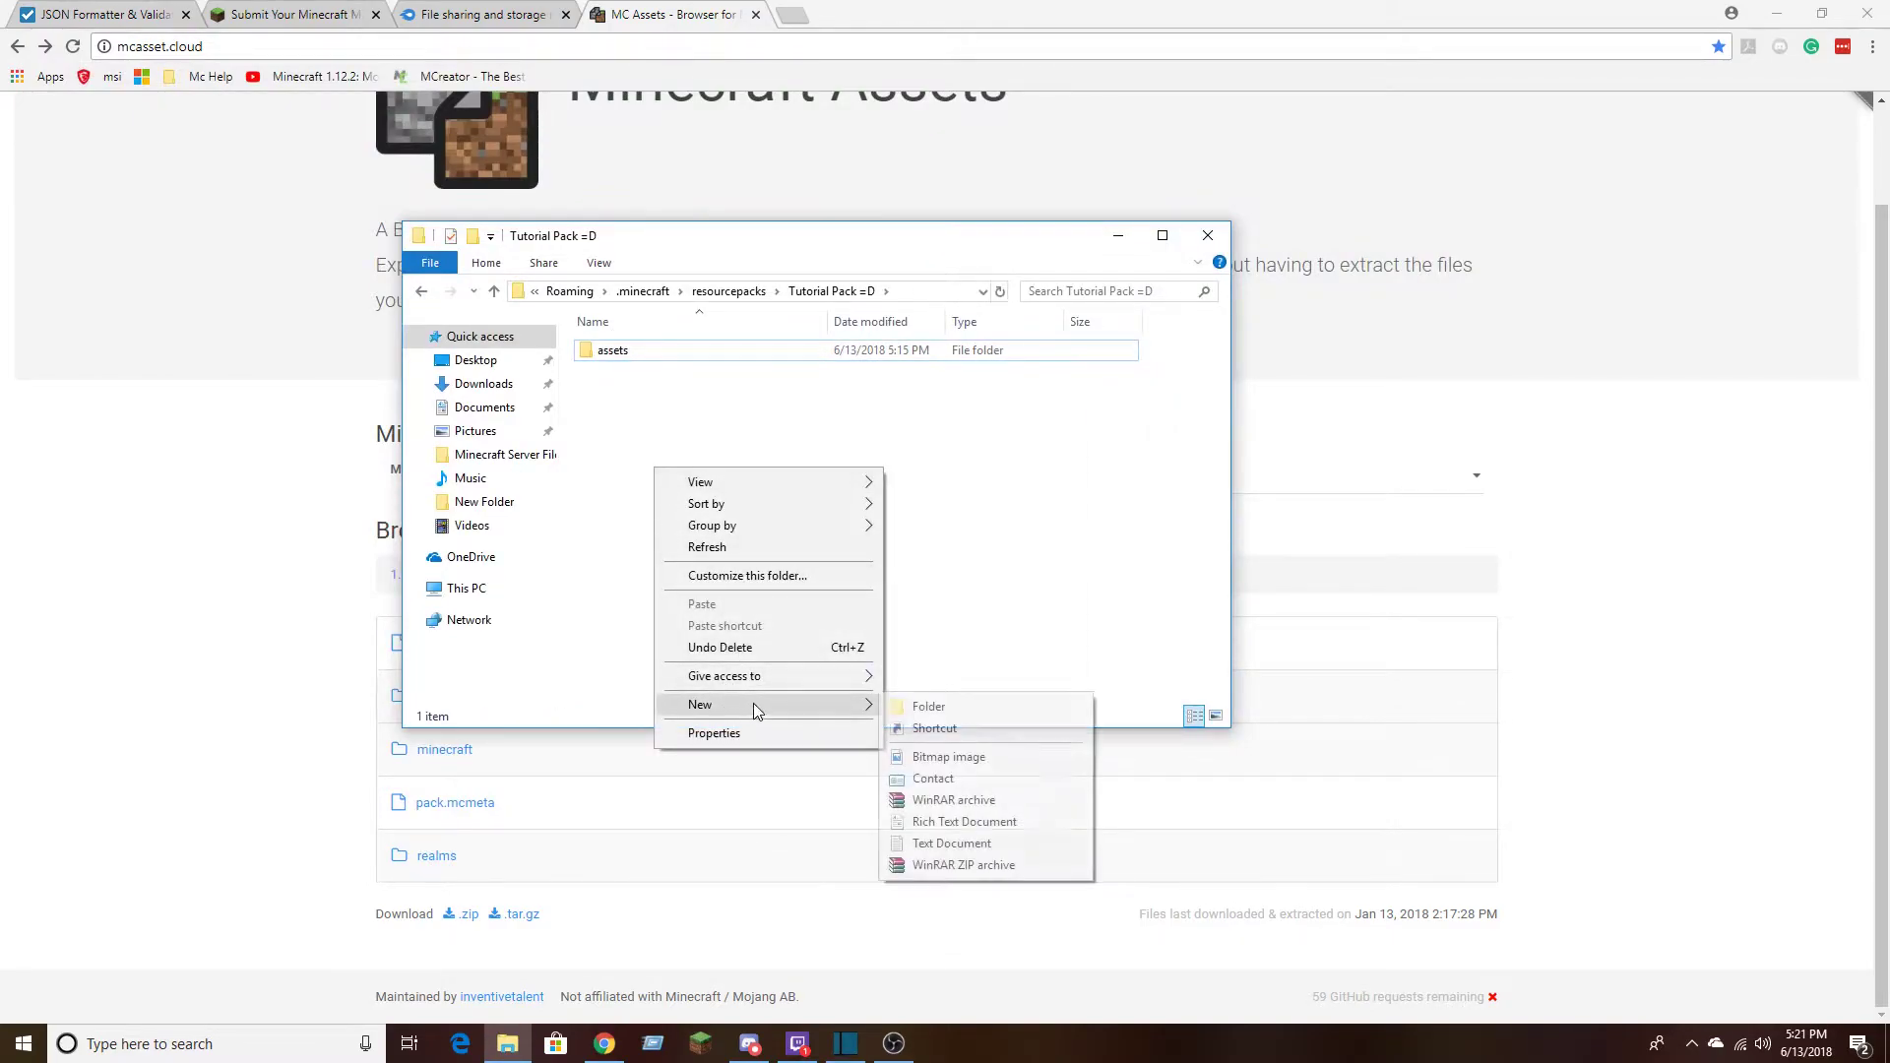
pyautogui.click(985, 842)
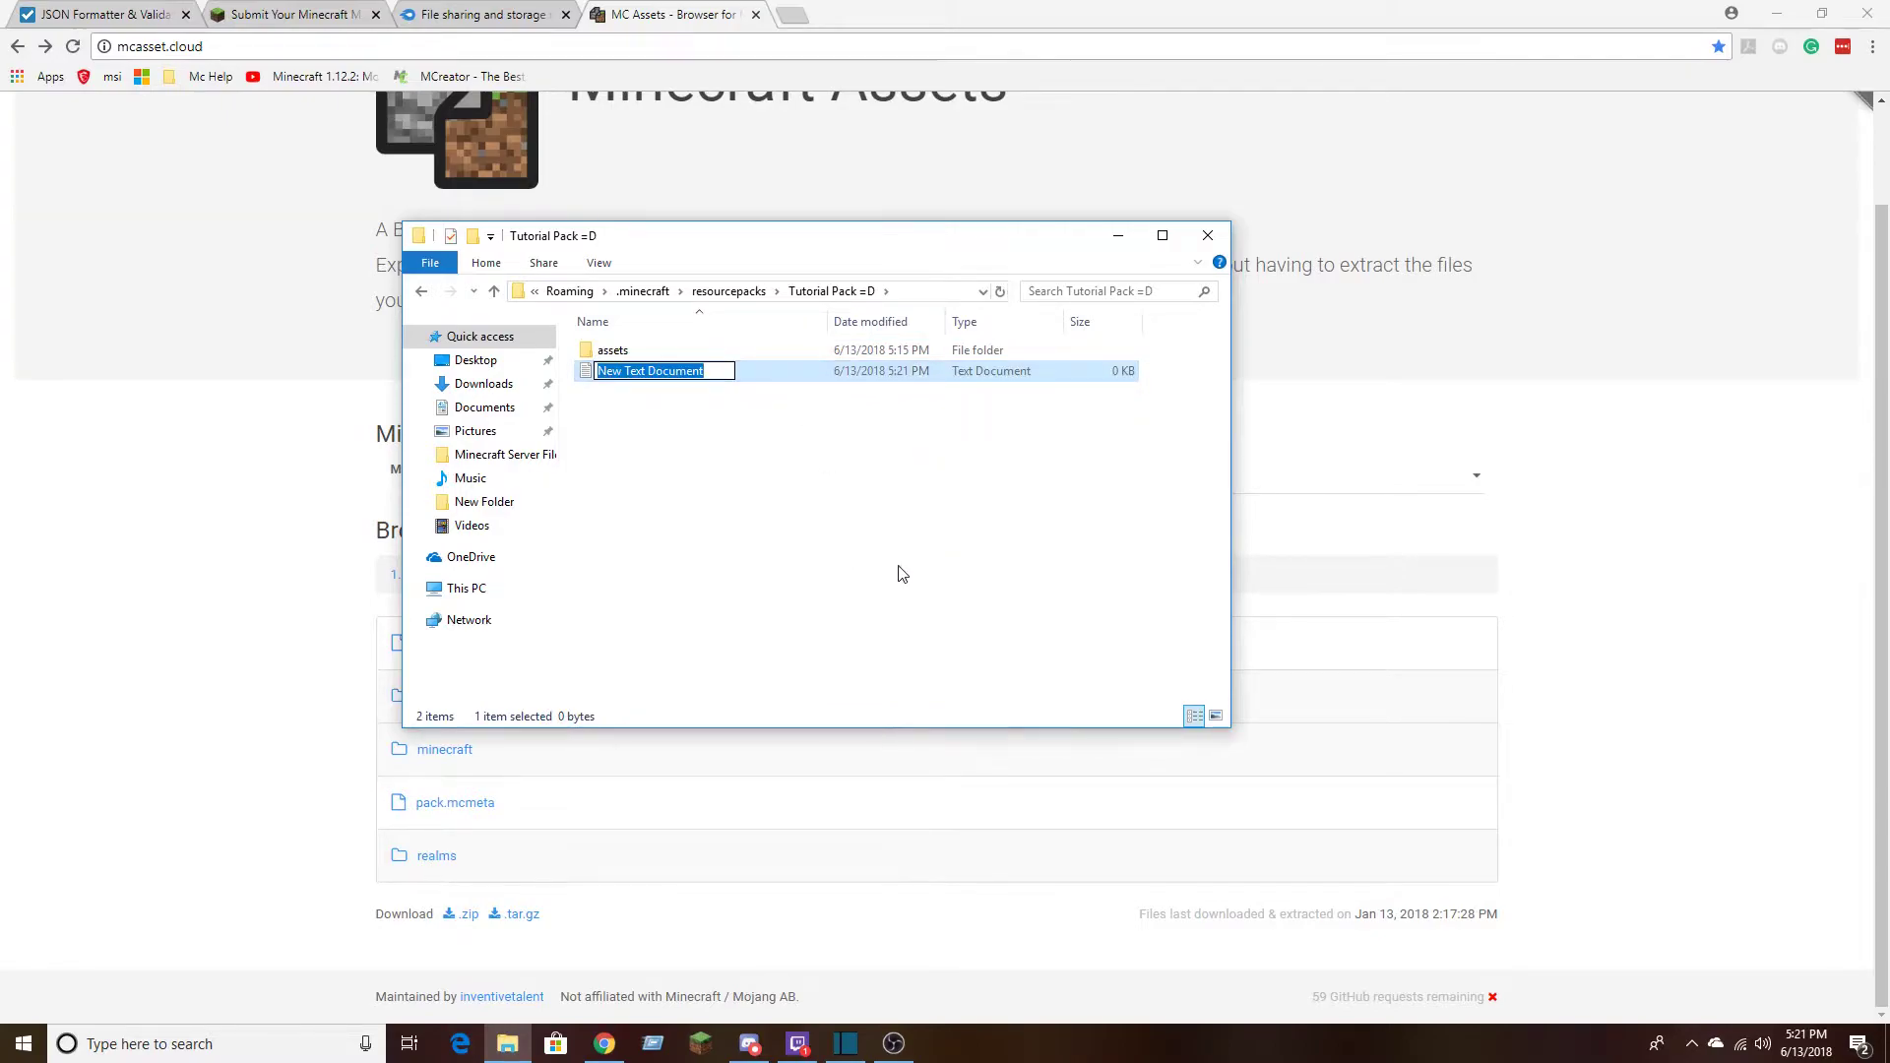
pyautogui.doubleClick(876, 371)
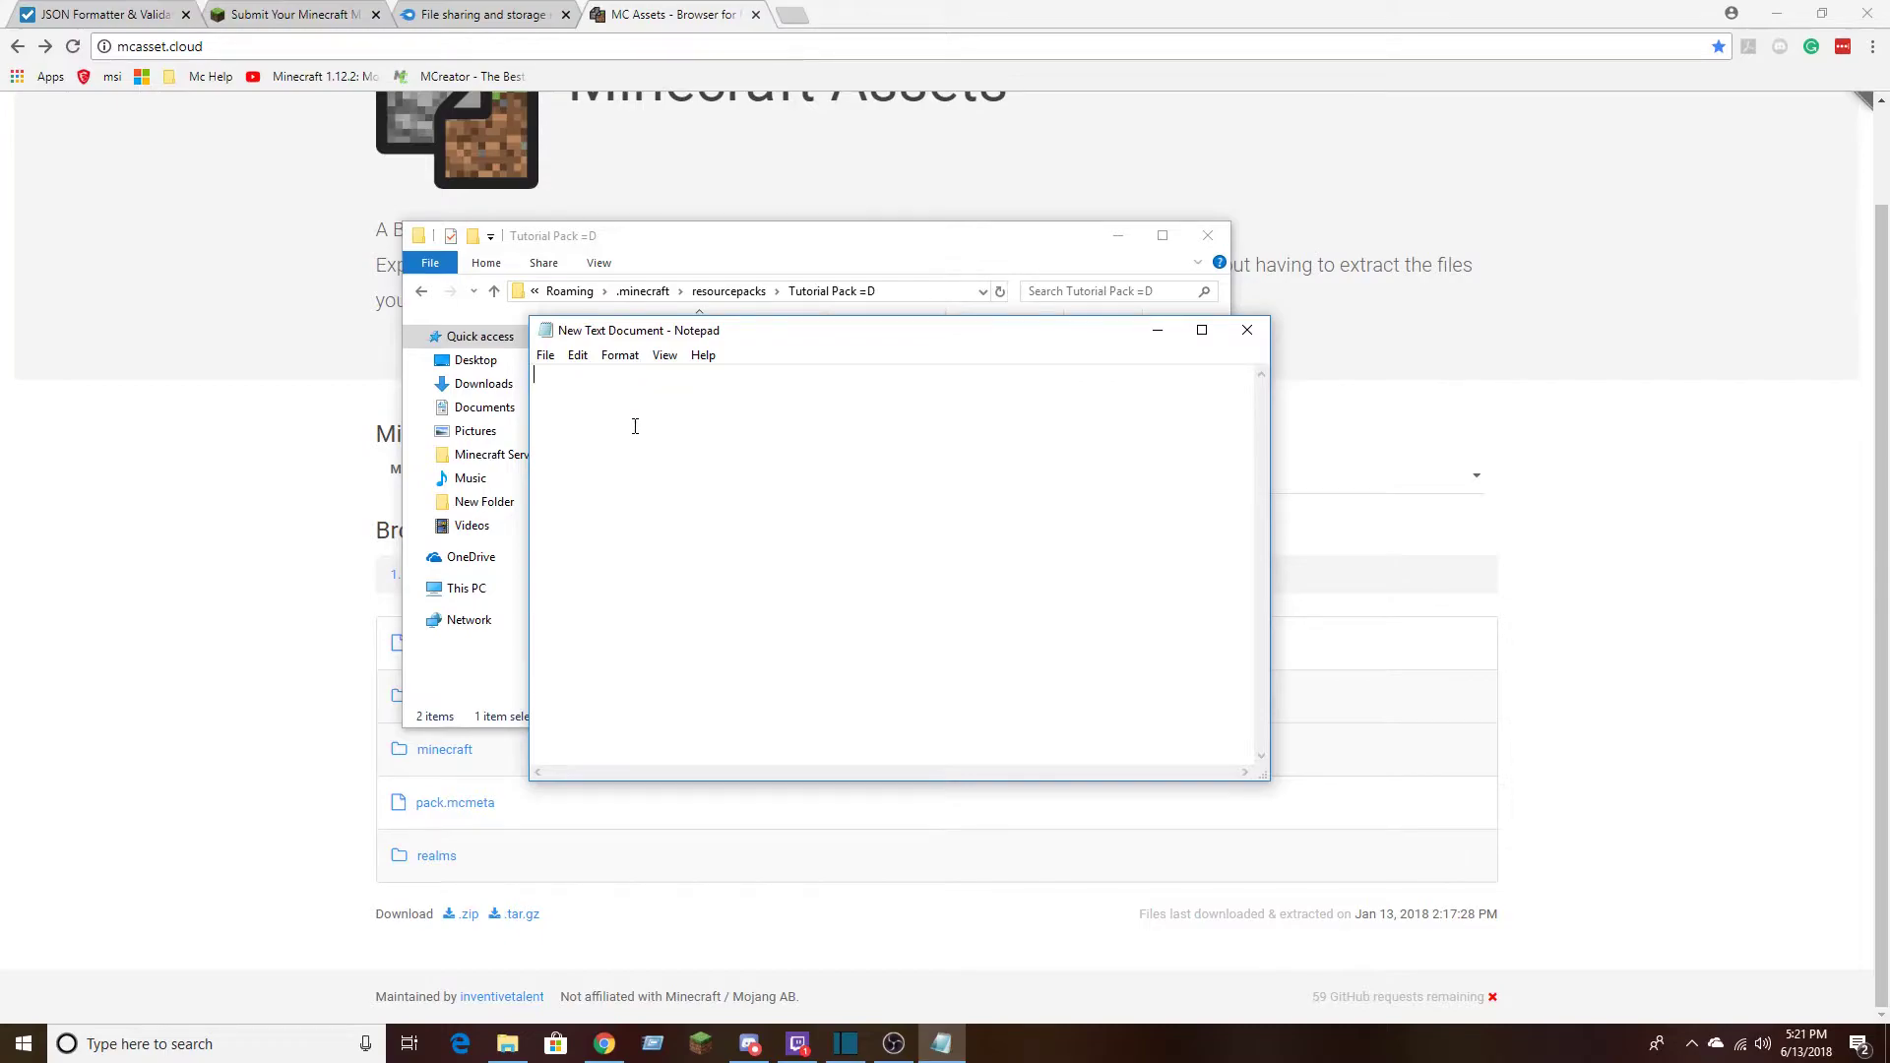
# Paste the copied pack.mcmeta code into the blank text document and erase it again
pyautogui.write('{  "pack": {    "pack_format": 3,    "description": "I like munchkins"  }}')
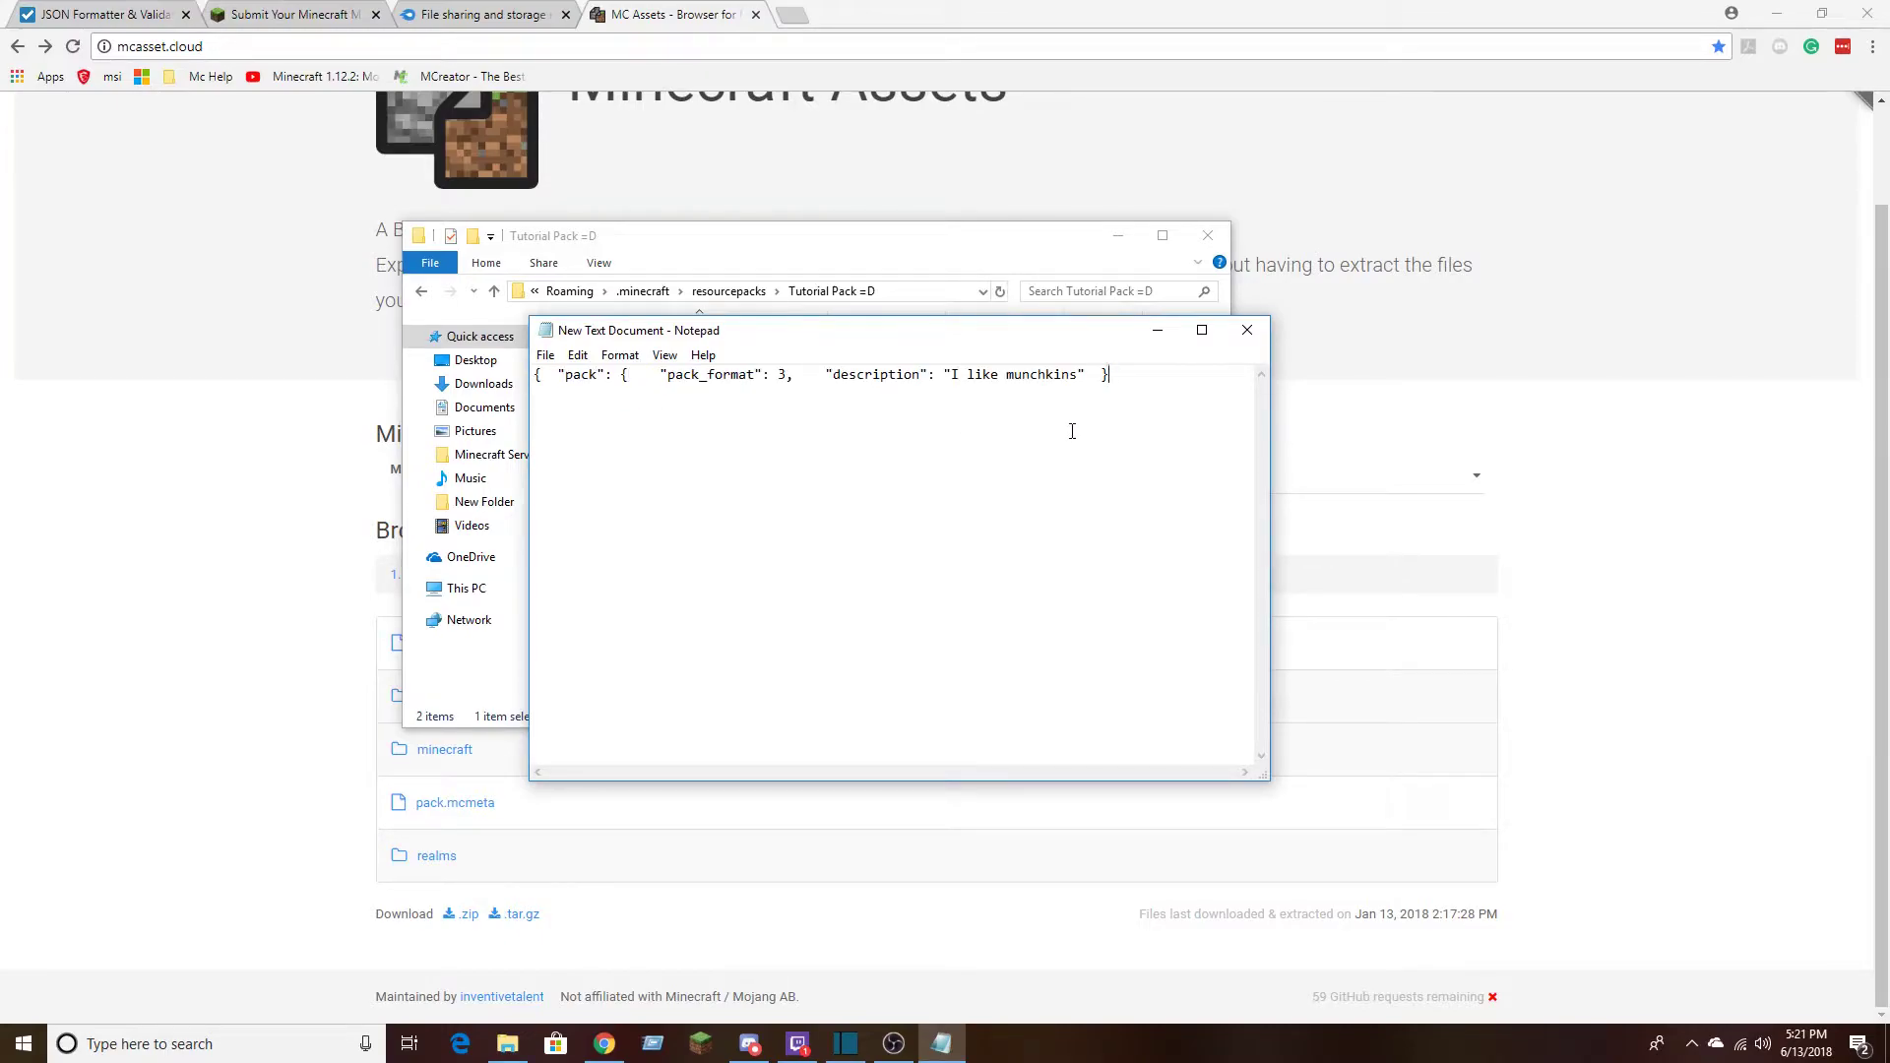
pyautogui.press('BackSpace')
pyautogui.press('BackSpace')
pyautogui.press('BackSpace')
pyautogui.press('BackSpace')
pyautogui.press('BackSpace')
pyautogui.press('BackSpace')
pyautogui.press('BackSpace')
pyautogui.press('BackSpace')
pyautogui.press('BackSpace')
pyautogui.press('BackSpace')
pyautogui.press('BackSpace')
pyautogui.press('BackSpace')
pyautogui.press('BackSpace')
pyautogui.press('BackSpace')
pyautogui.press('BackSpace')
pyautogui.press('BackSpace')
pyautogui.press('BackSpace')
pyautogui.press('BackSpace')
pyautogui.press('BackSpace')
pyautogui.press('BackSpace')
pyautogui.press('BackSpace')
pyautogui.press('BackSpace')
pyautogui.press('BackSpace')
pyautogui.press('BackSpace')
pyautogui.press('BackSpace')
pyautogui.press('BackSpace')
pyautogui.press('BackSpace')
pyautogui.press('BackSpace')
pyautogui.press('BackSpace')
pyautogui.press('BackSpace')
pyautogui.press('BackSpace')
pyautogui.press('BackSpace')
pyautogui.press('BackSpace')
pyautogui.press('BackSpace')
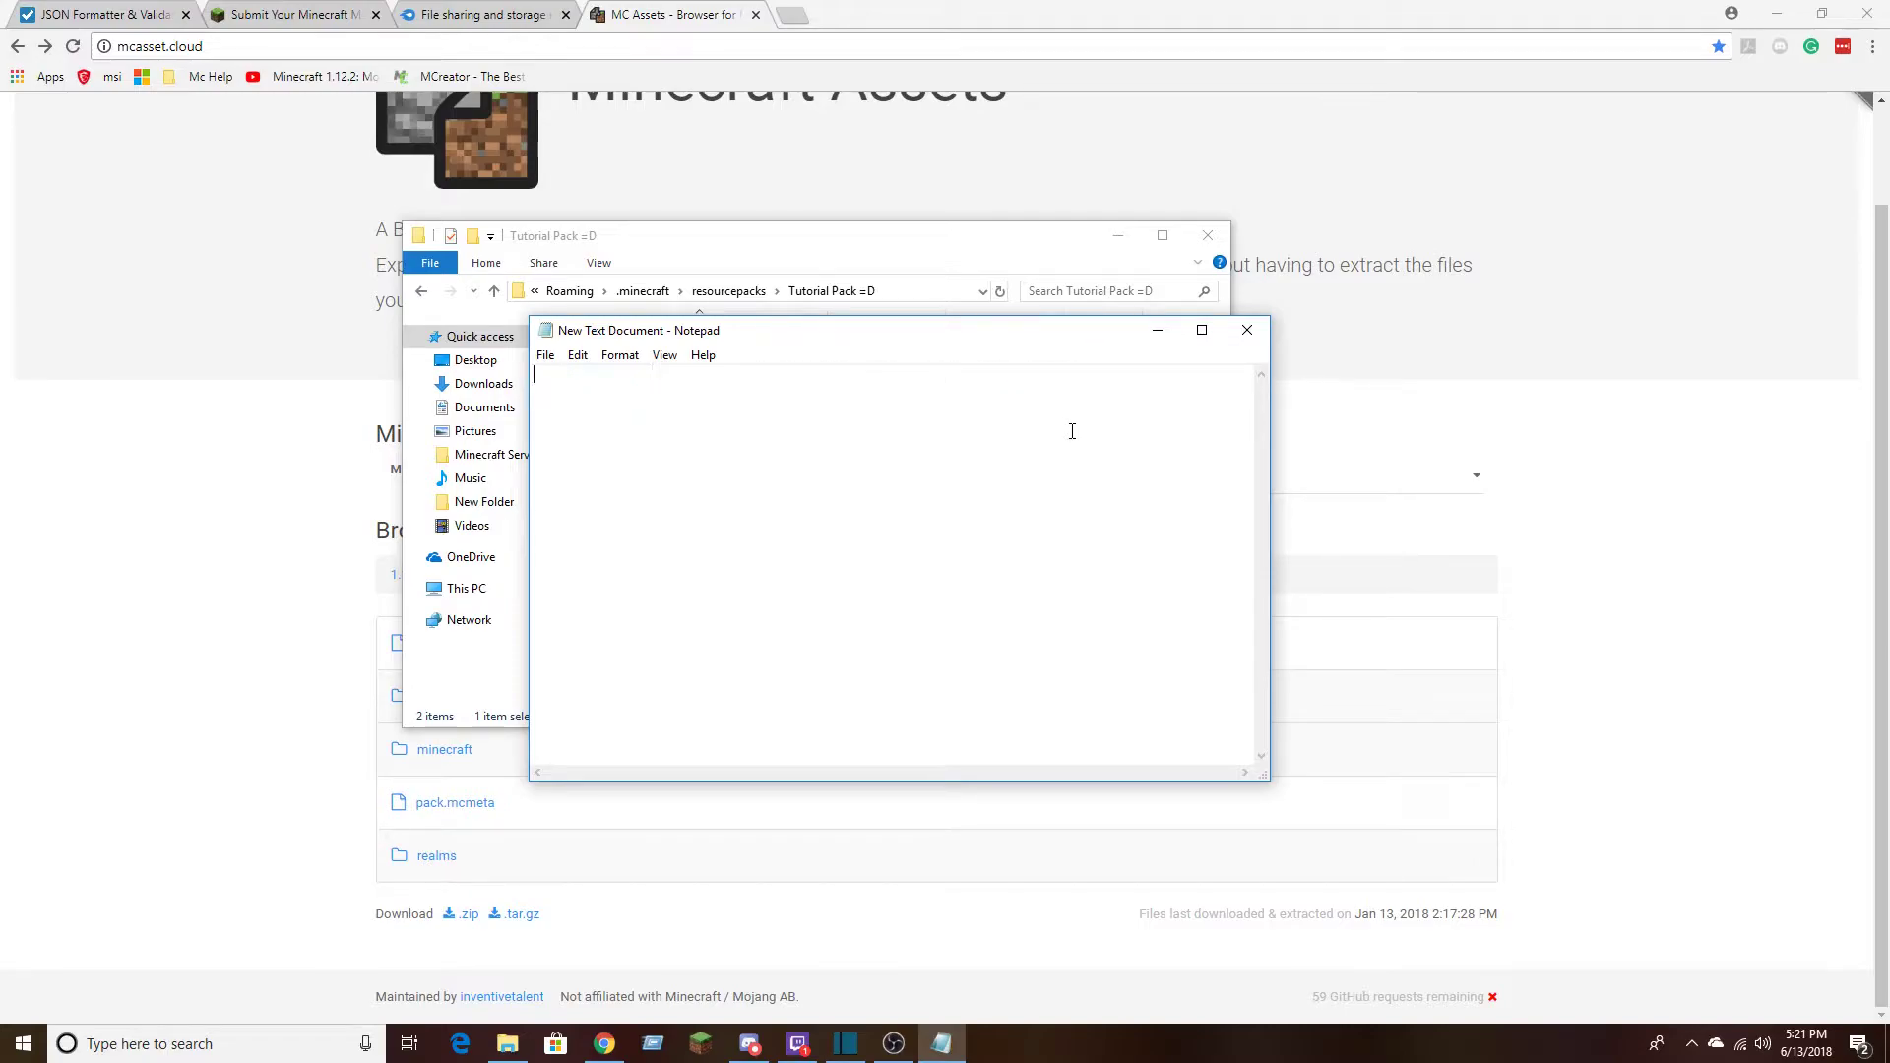
# Save the empty document as pack.mcmeta in the Tutorial Pack =D folder and delete the leftover New Text Document
pyautogui.click(548, 356)
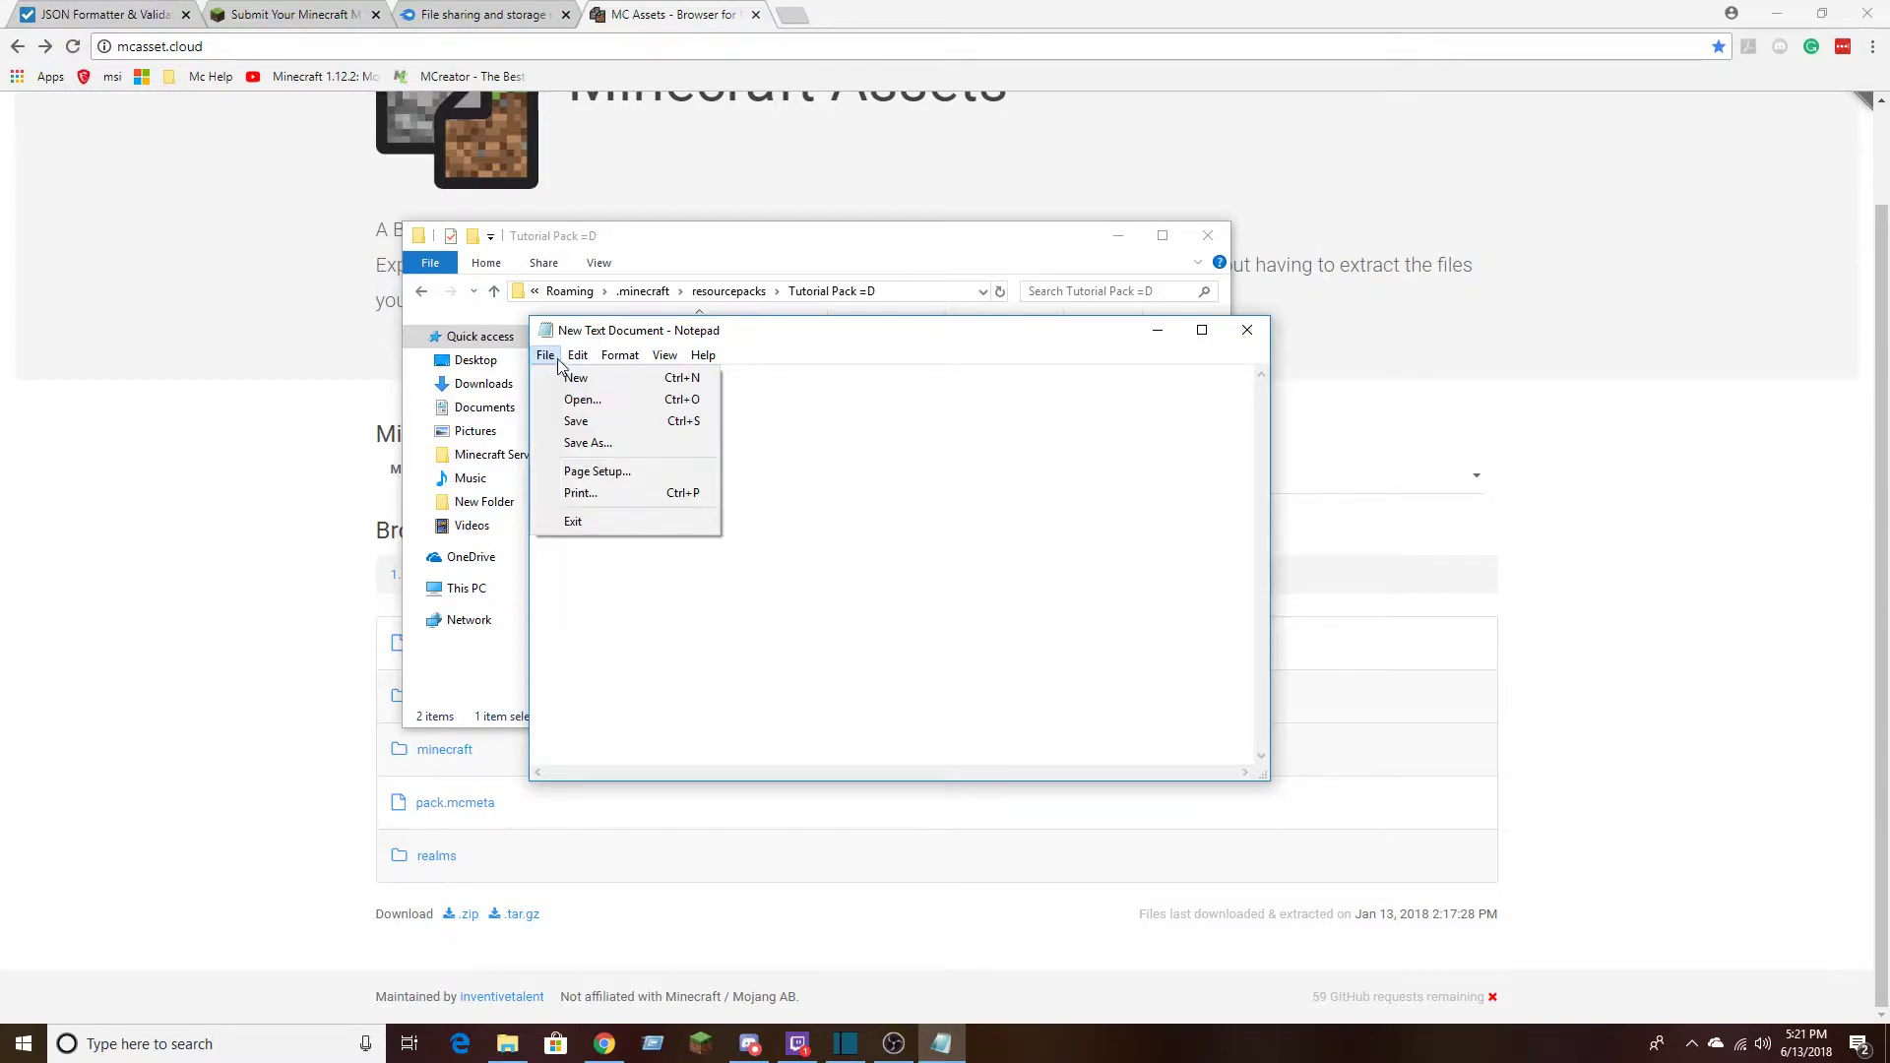
pyautogui.click(576, 449)
pyautogui.write('pack.mcmeta')
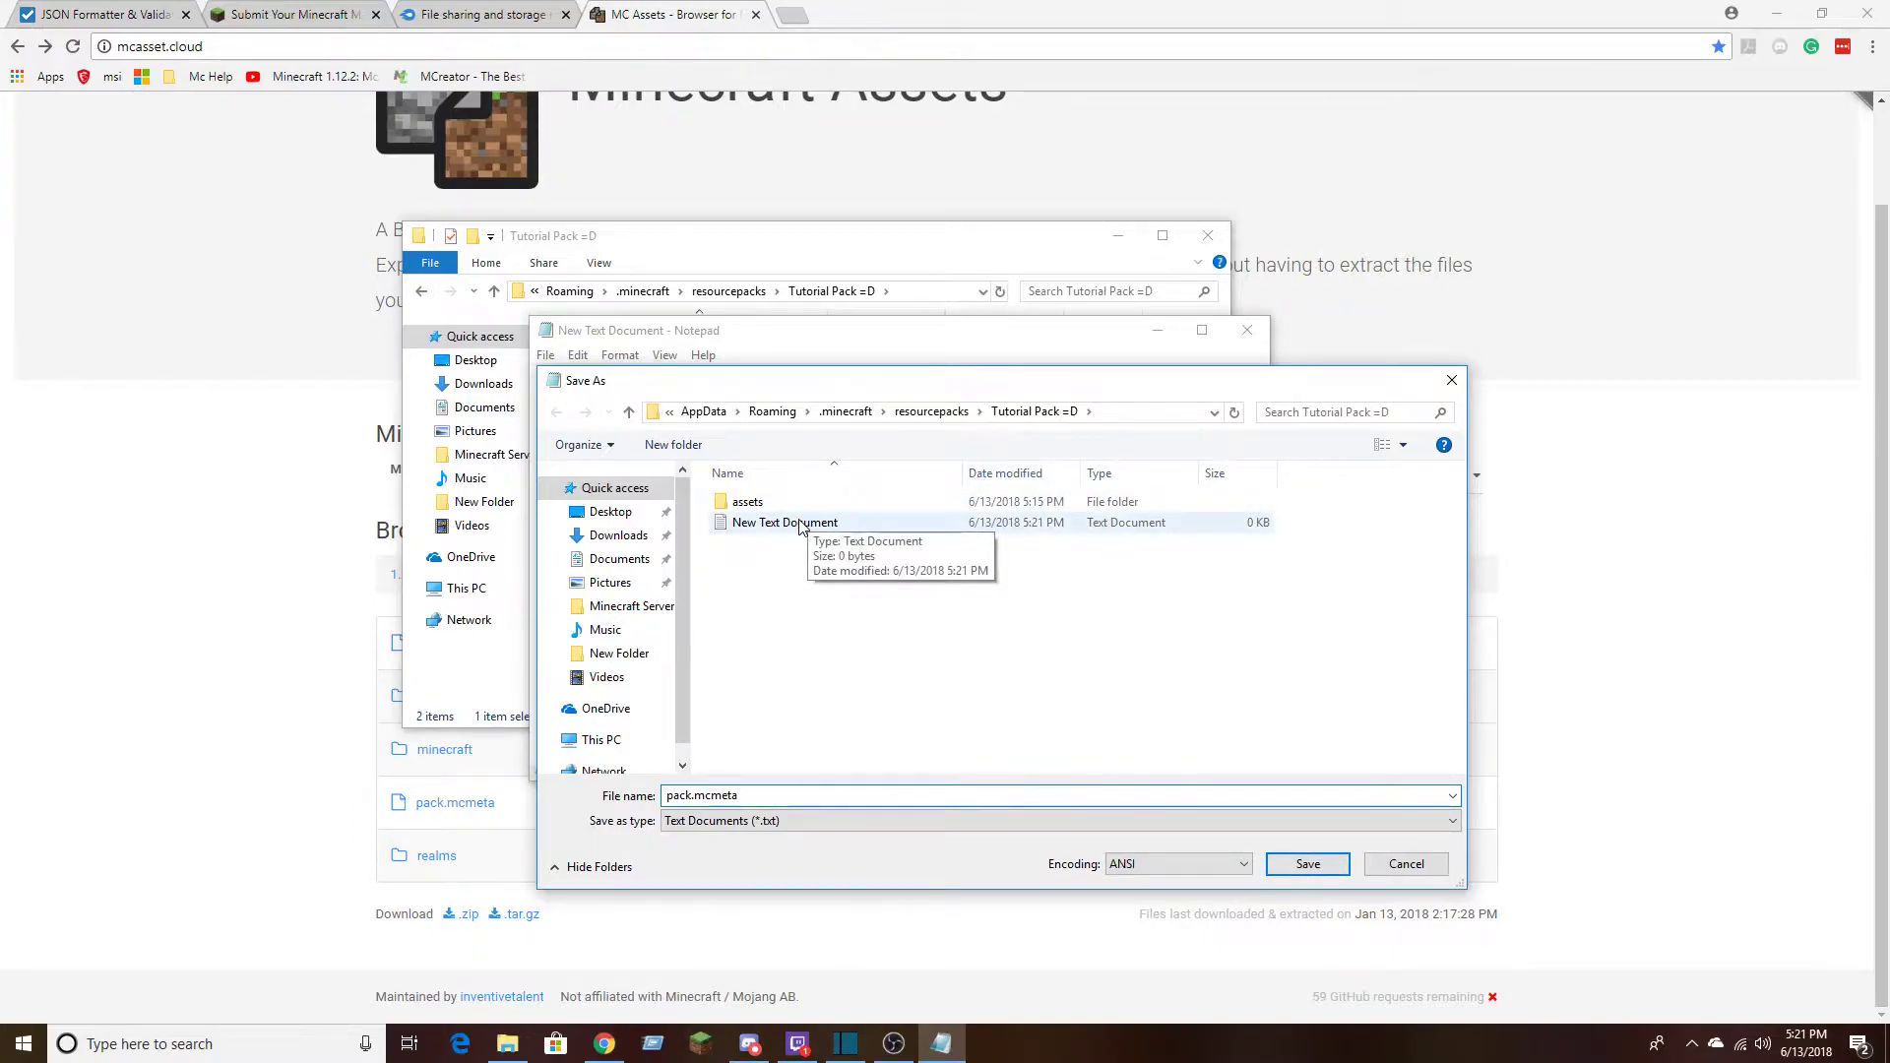
pyautogui.click(1308, 863)
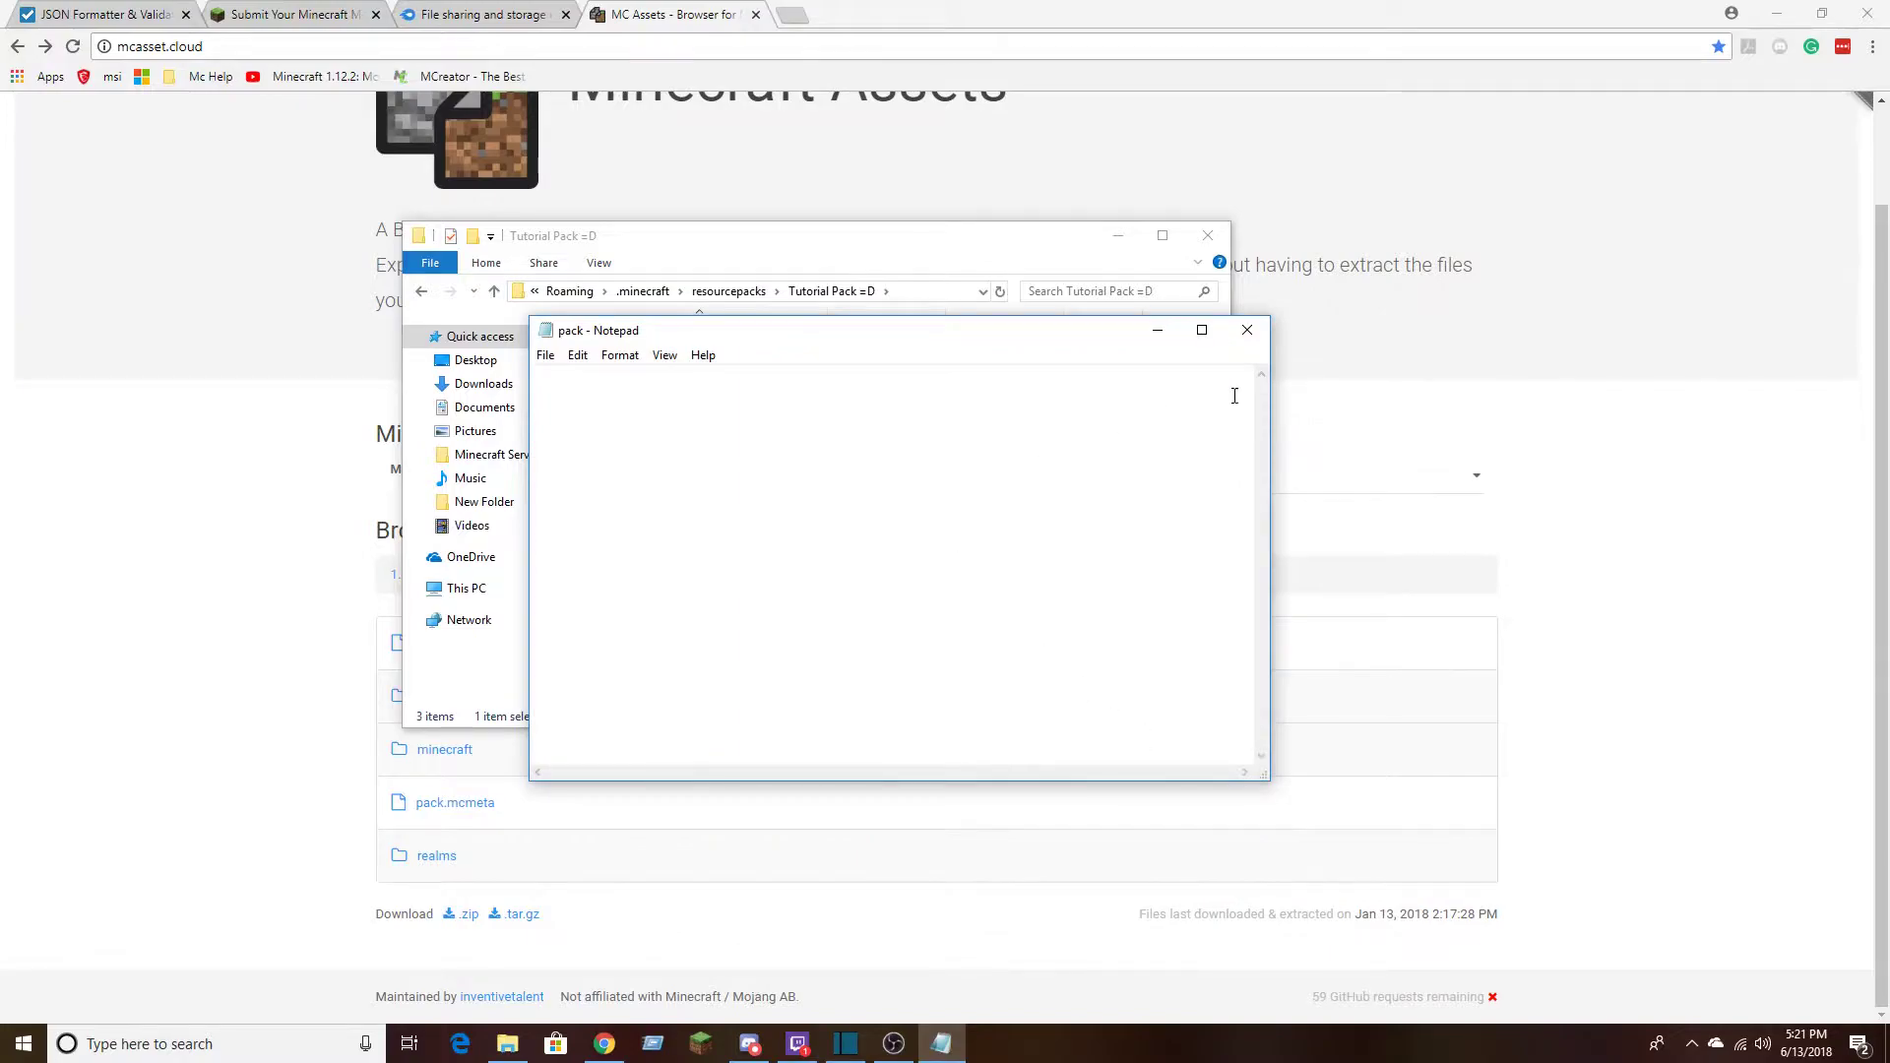
pyautogui.click(1247, 330)
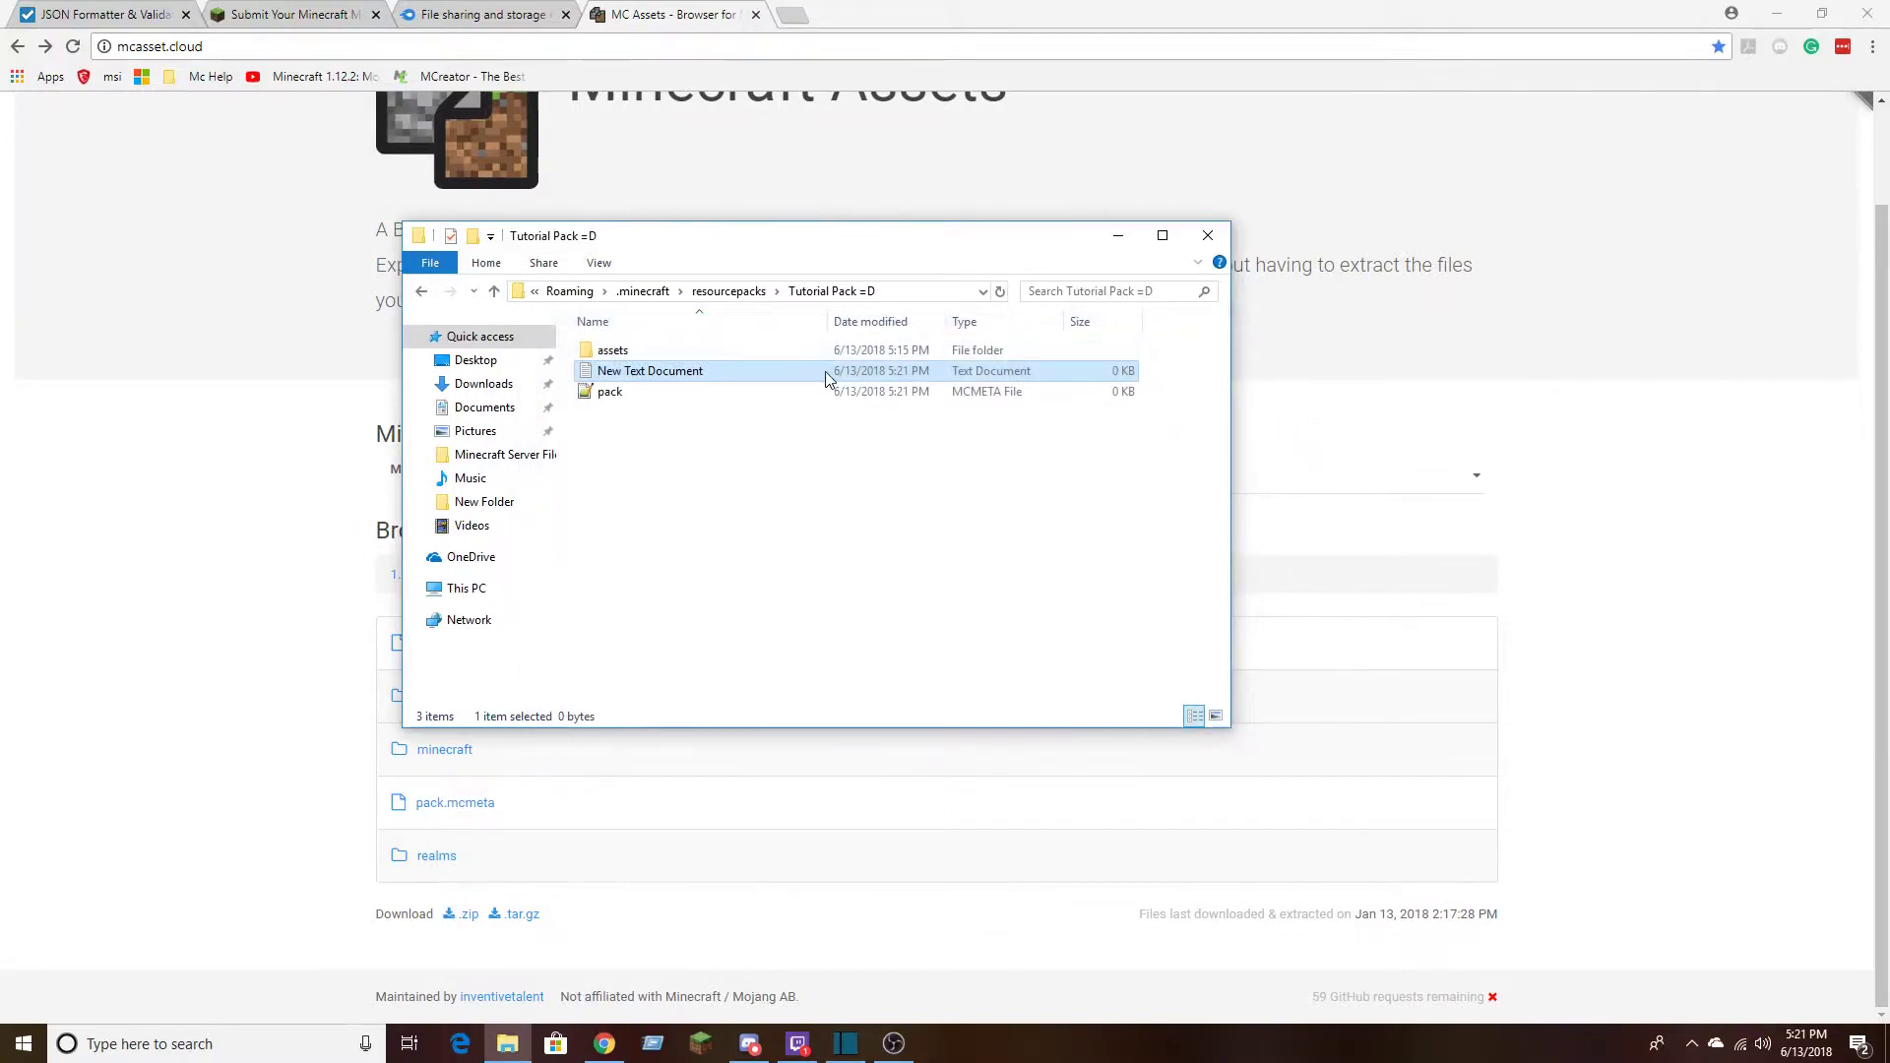
pyautogui.rightClick(746, 375)
pyautogui.click(798, 830)
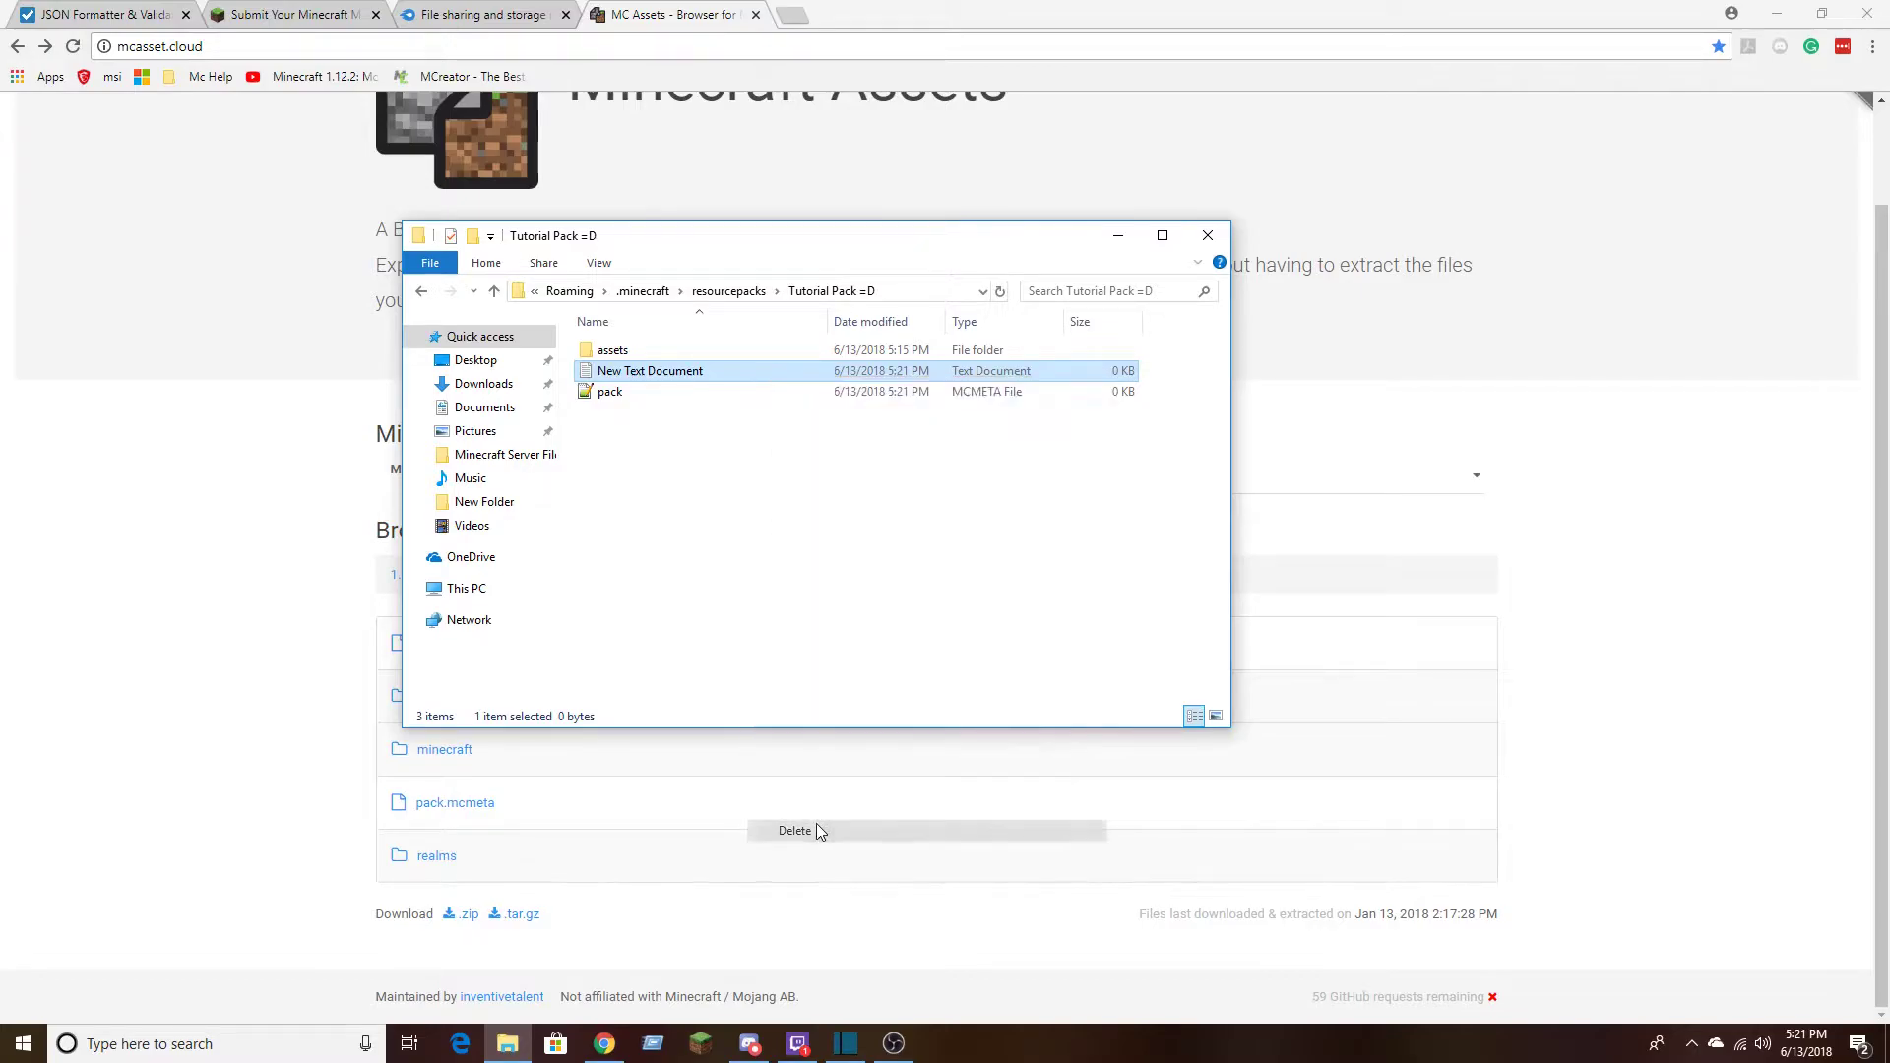
# Open Tutorial Pack =D's pack.mcmeta in Notepad++ and paste the copied code with pack_format 3 and description "I like munchkins"
pyautogui.doubleClick(633, 385)
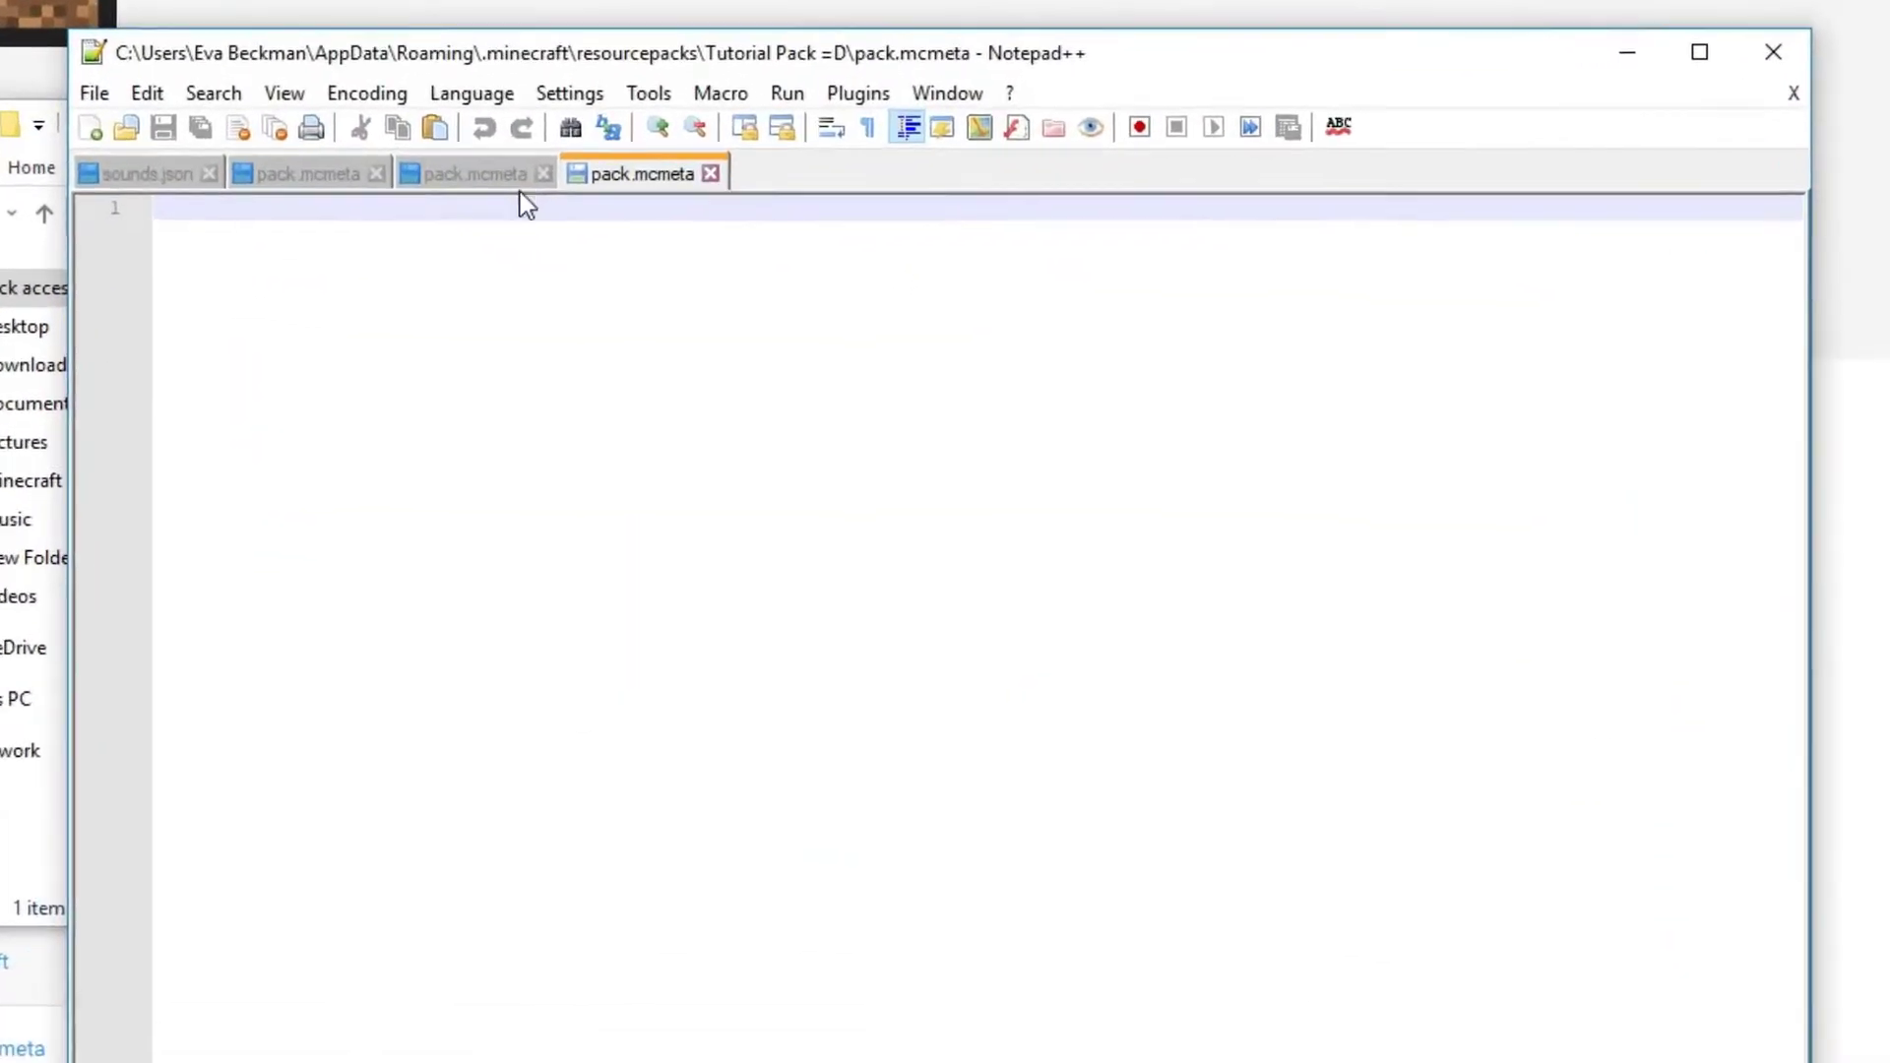
pyautogui.click(492, 177)
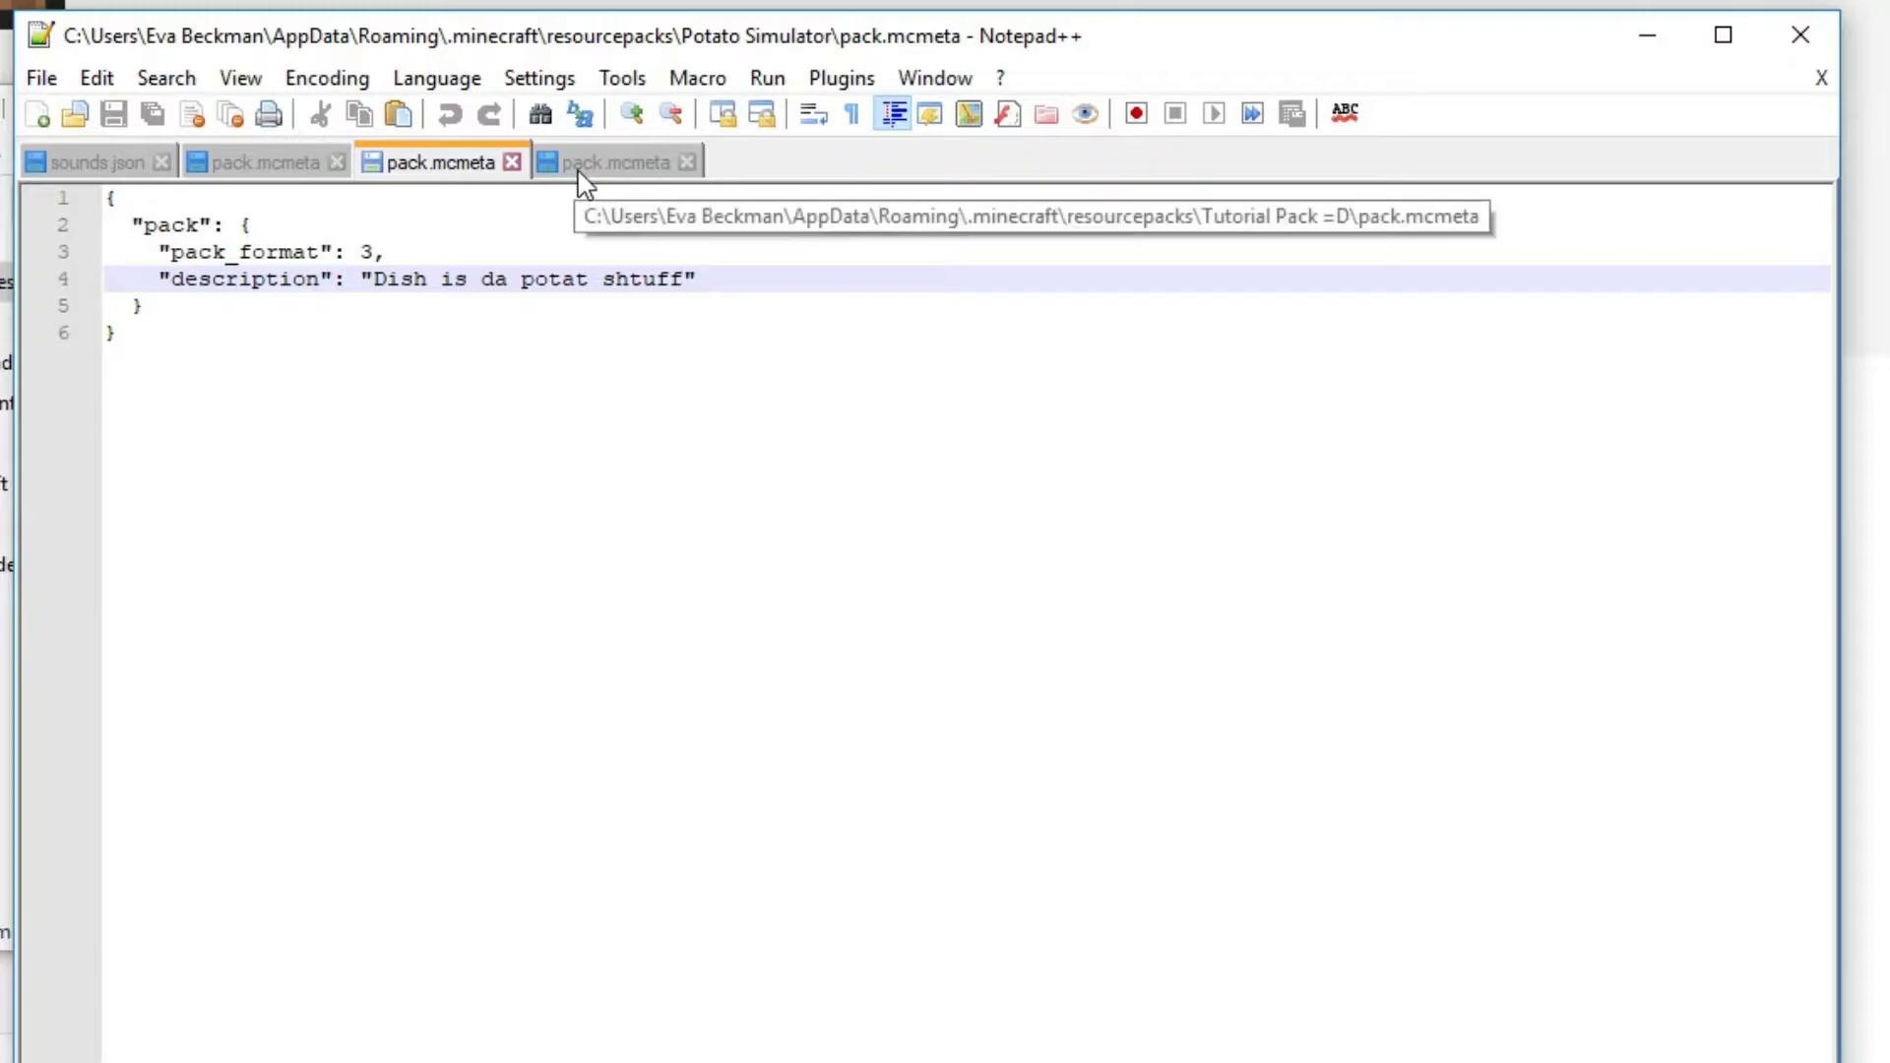
pyautogui.click(610, 177)
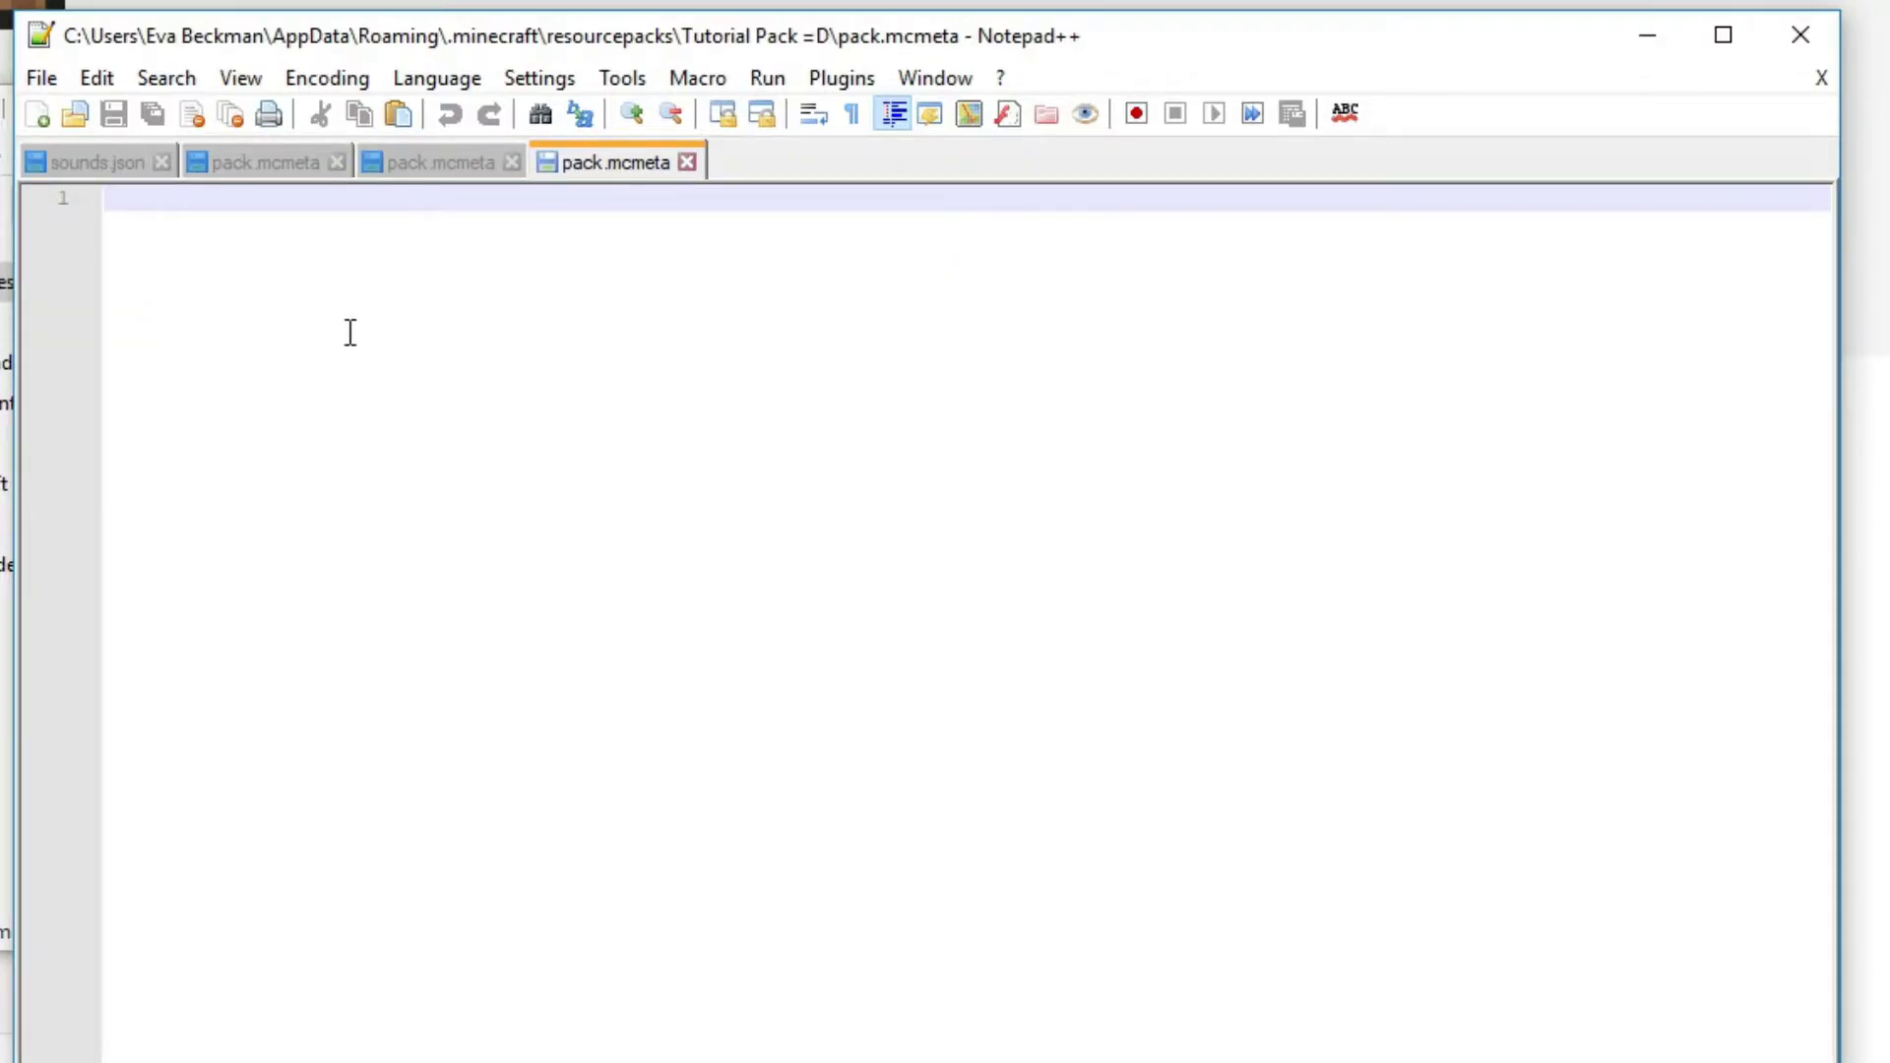
pyautogui.click(435, 167)
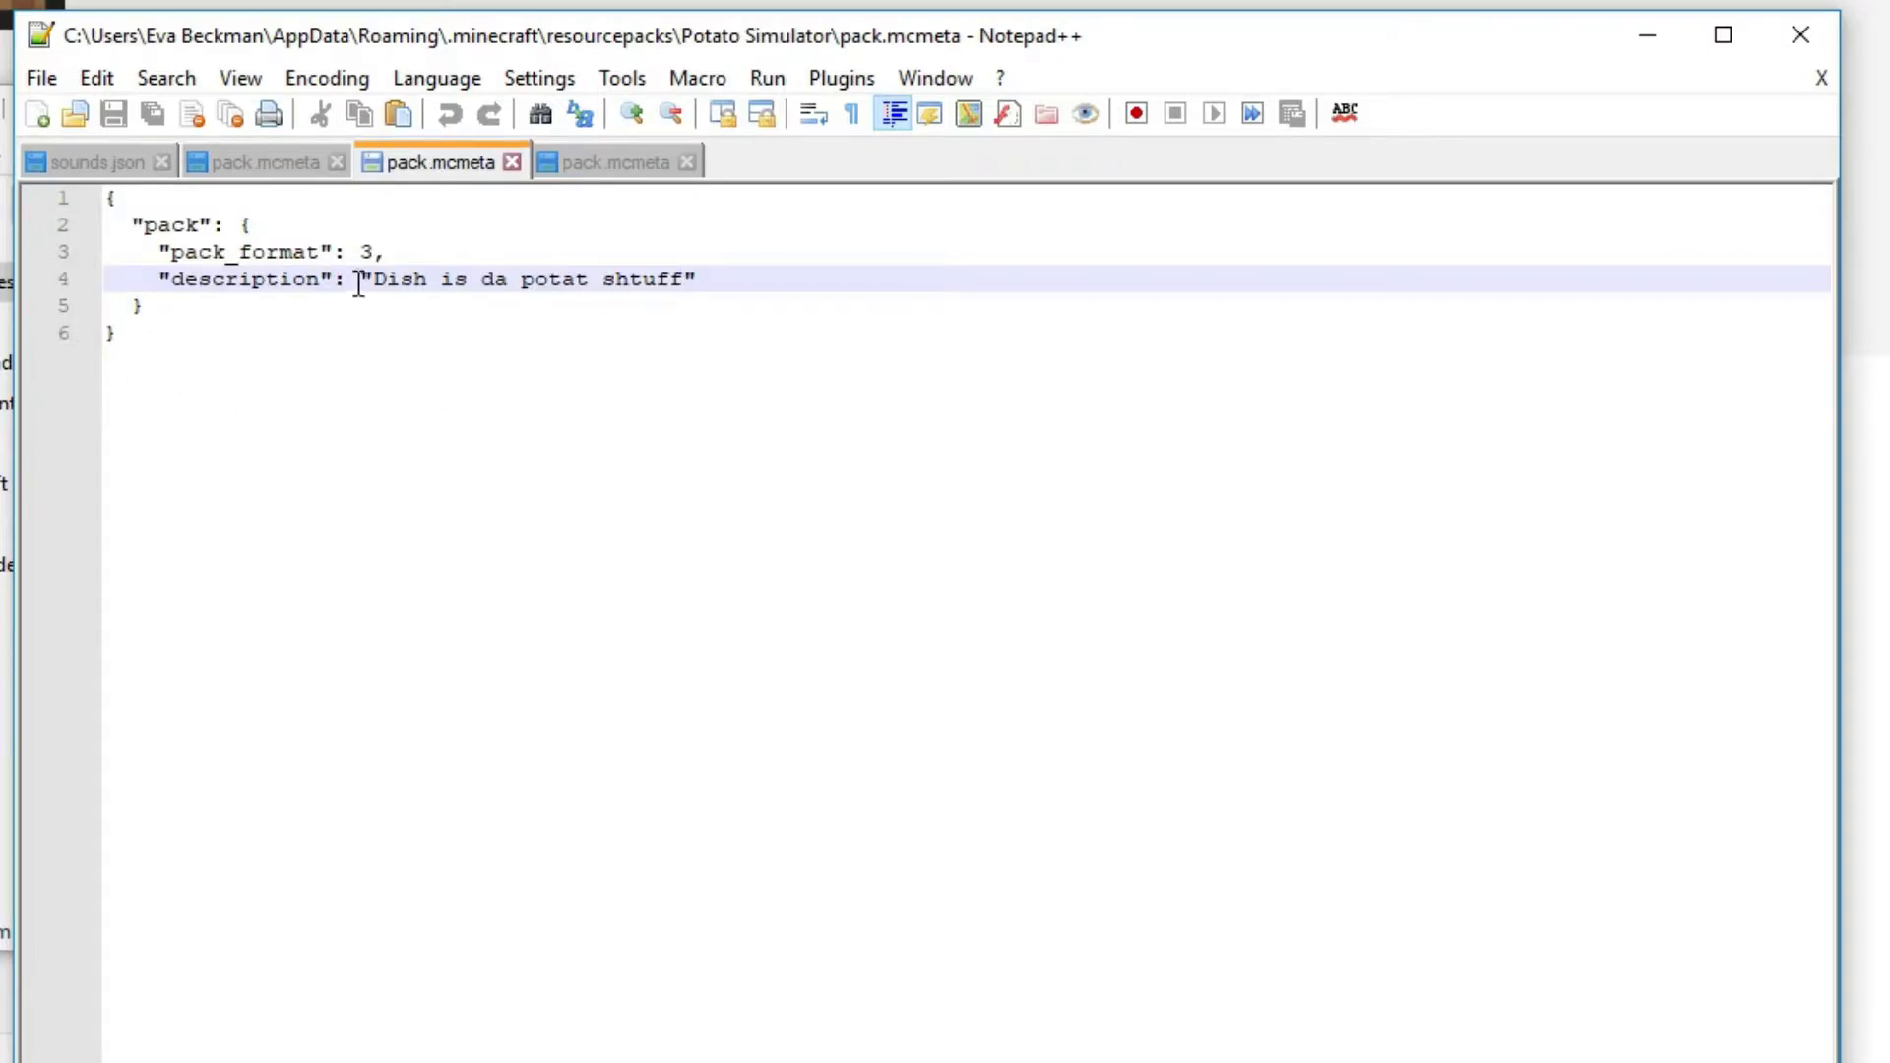
pyautogui.click(563, 173)
pyautogui.write('{   "pack": {     "pack_format": 3,     "description": "I like munchkins"   } }')
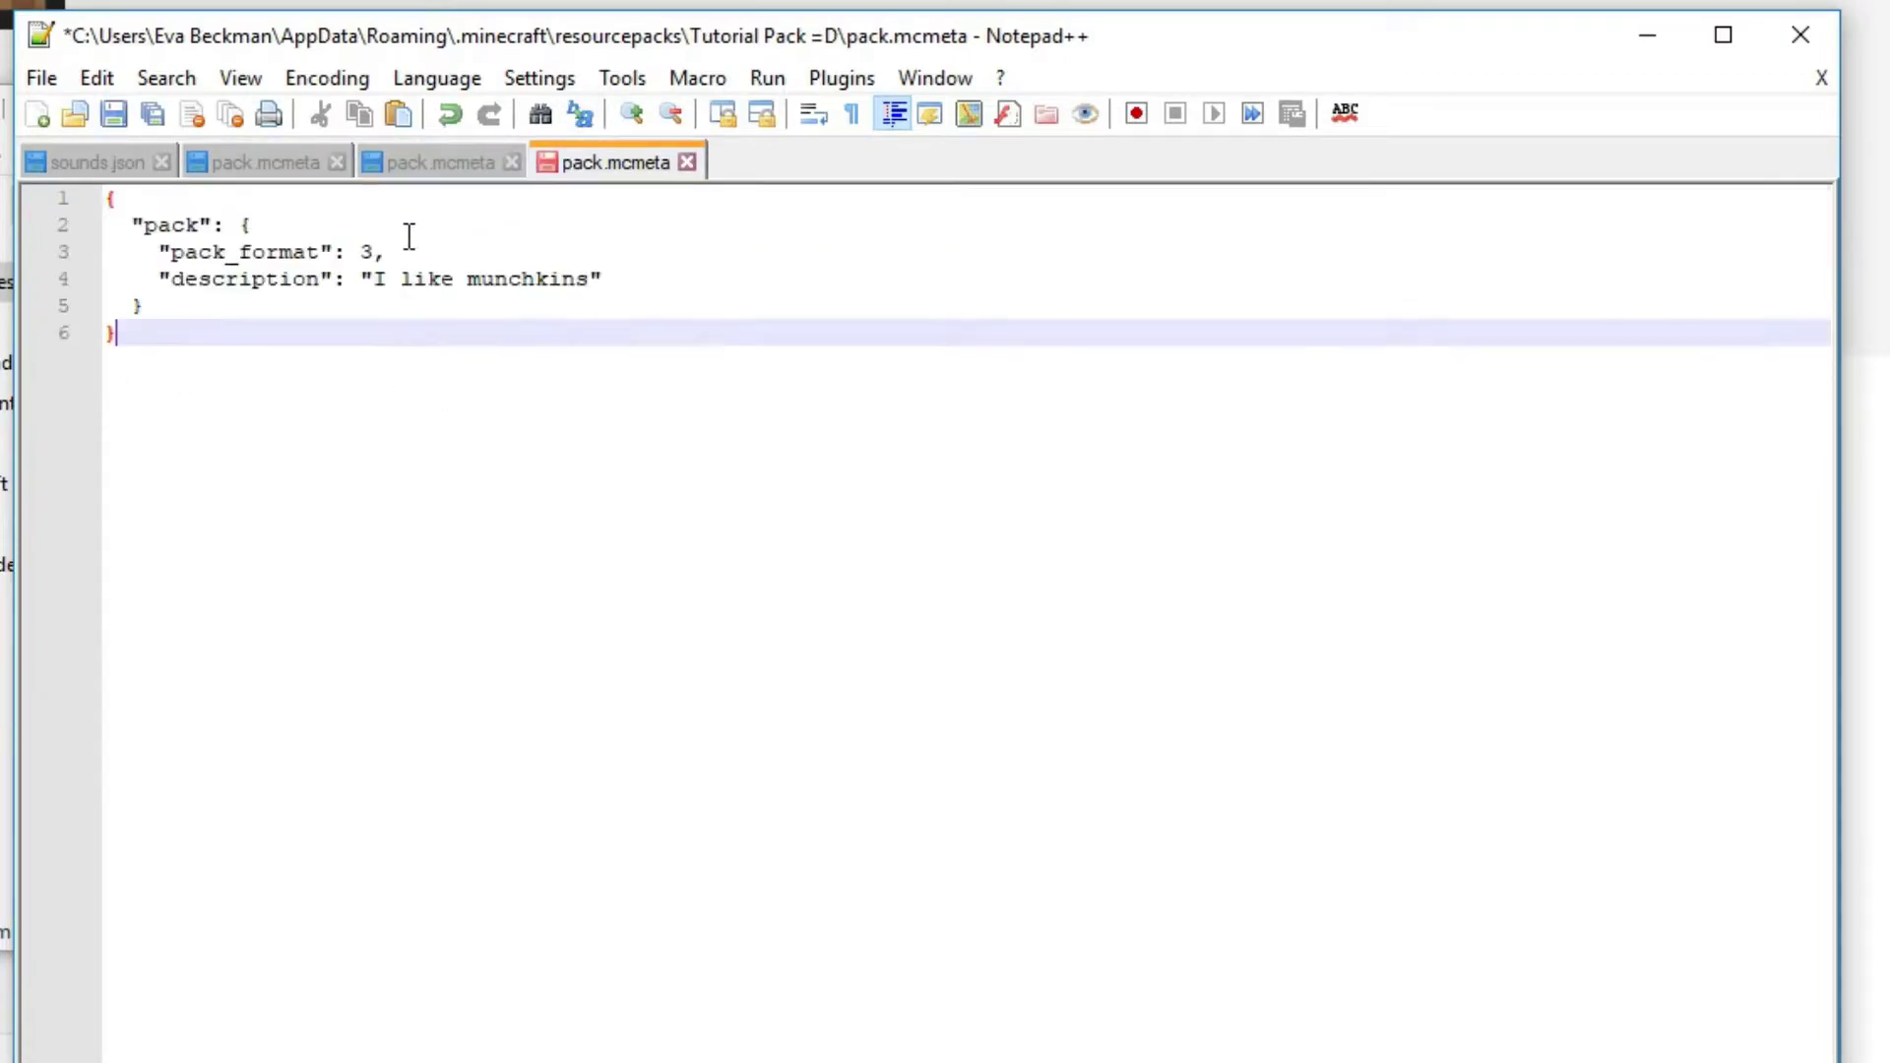
# Compare the pasted code with Potato Simulator's pack.mcmeta and examine the description and pack_format lines
pyautogui.click(453, 163)
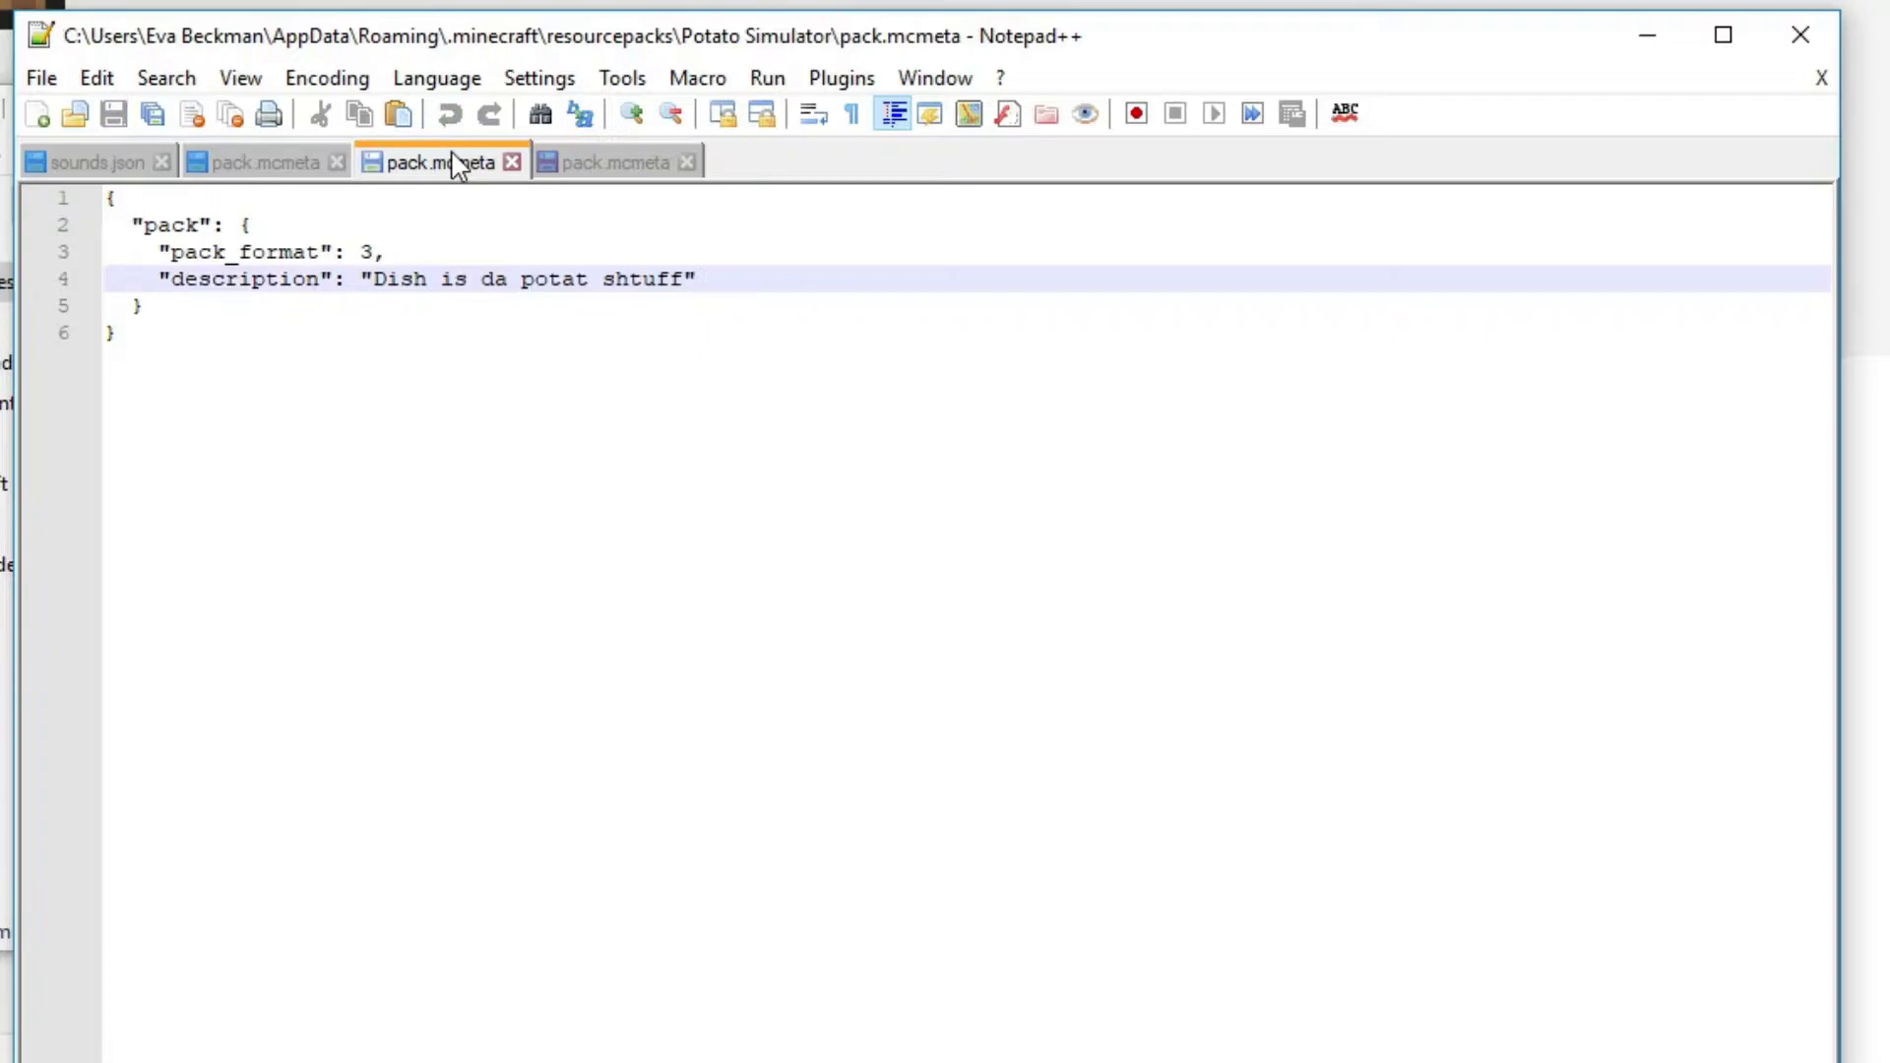
pyautogui.click(552, 159)
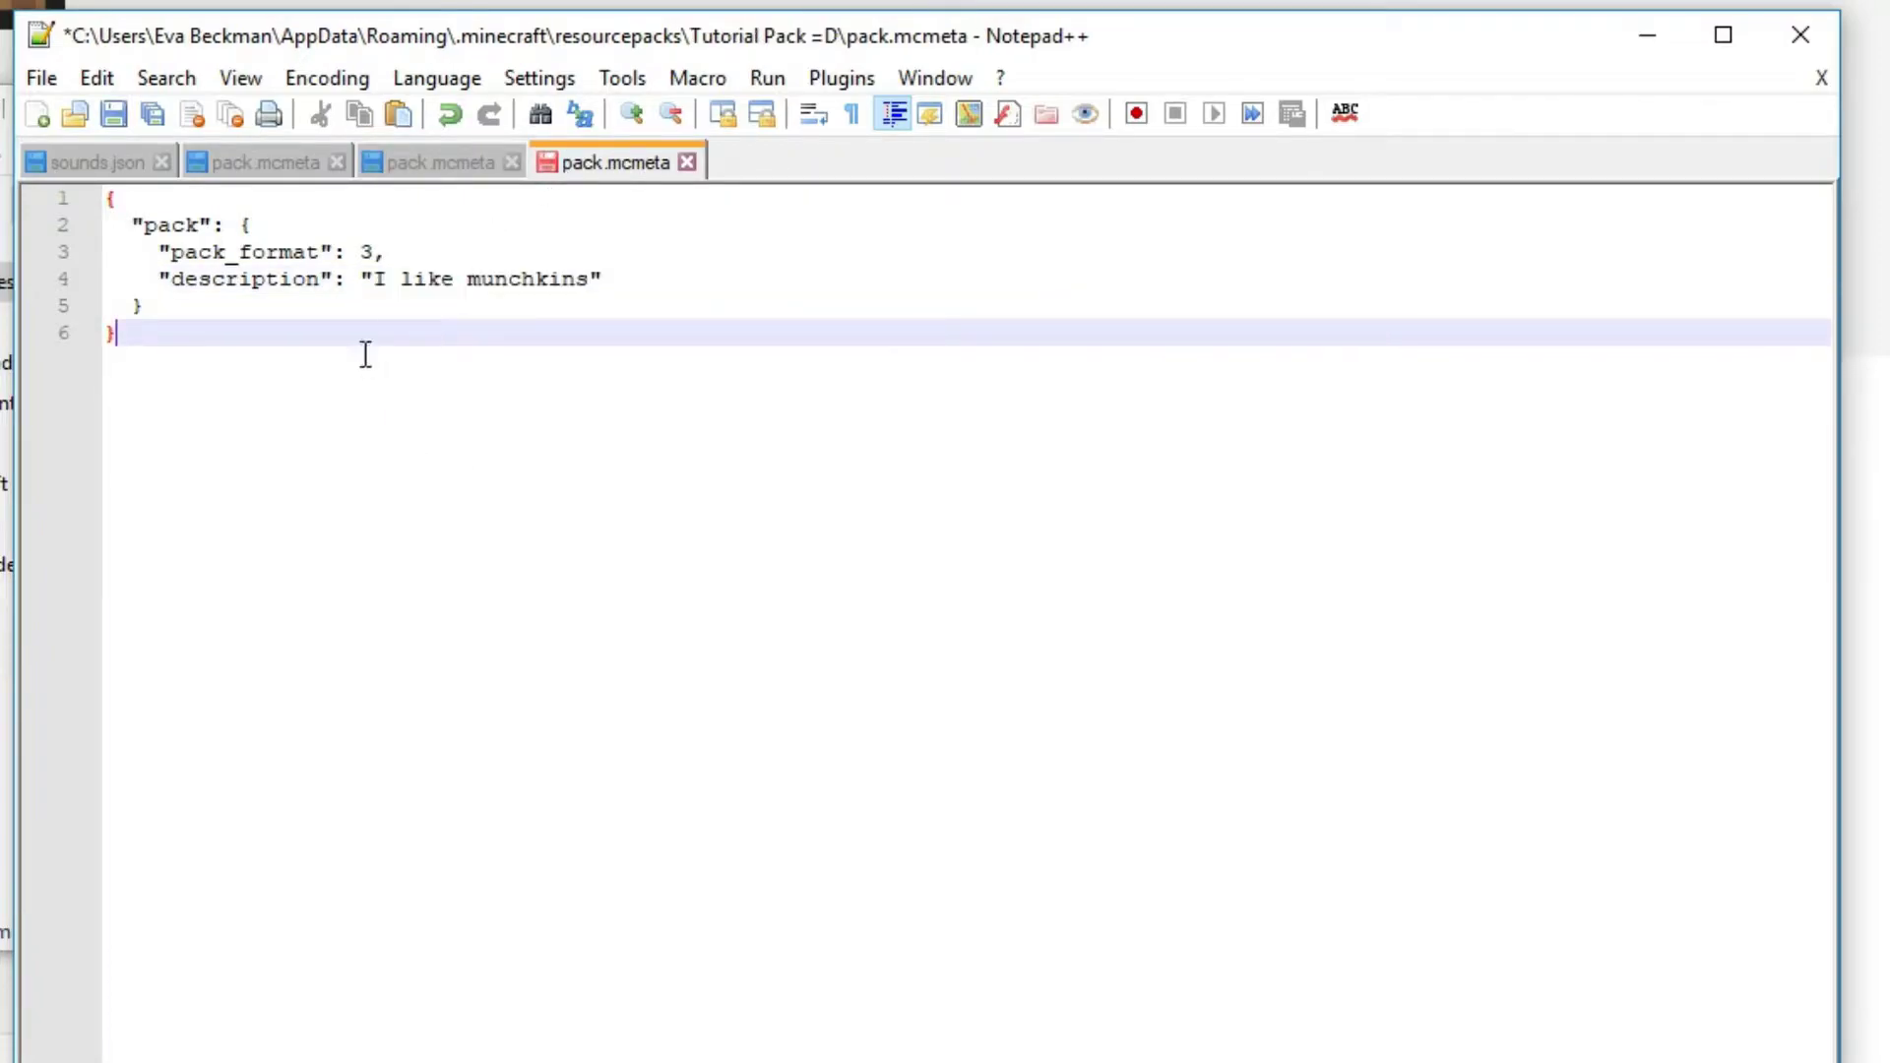
pyautogui.click(373, 278)
pyautogui.moveTo(372, 272); pyautogui.dragTo(444, 254)
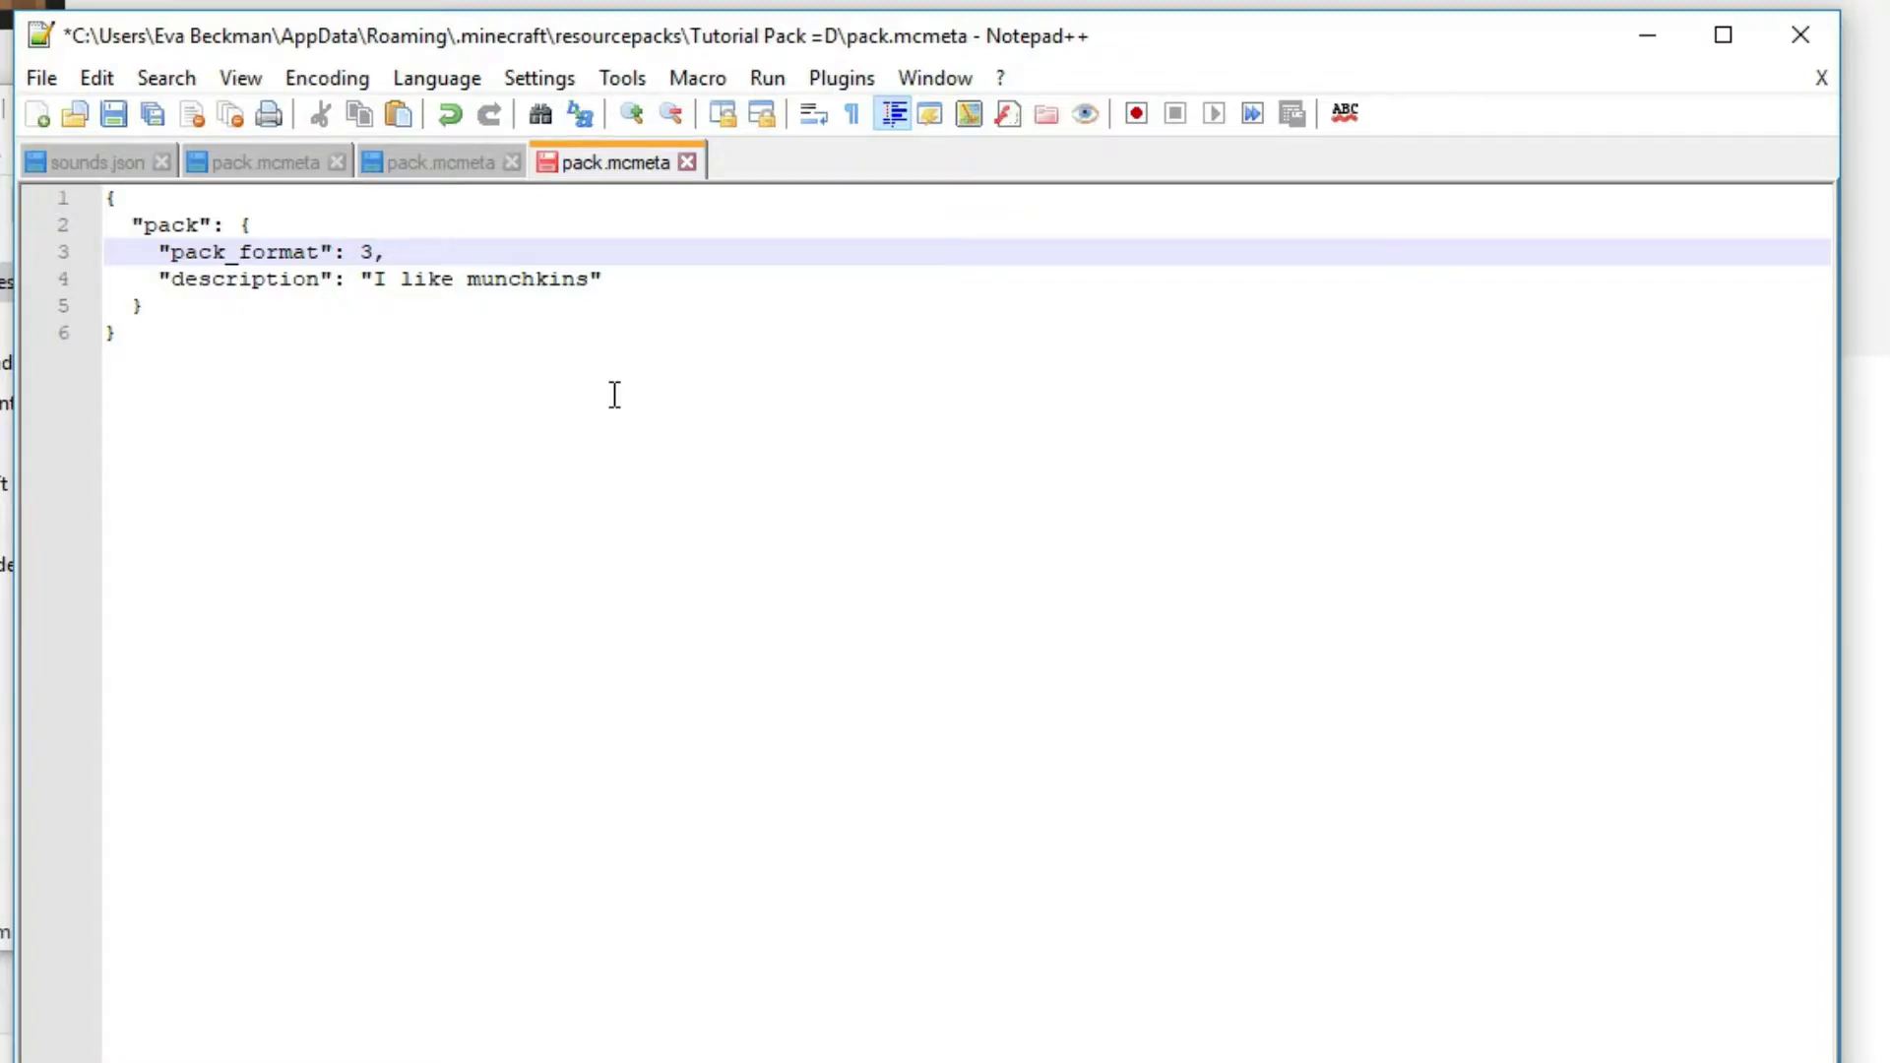
pyautogui.moveTo(376, 251); pyautogui.dragTo(364, 251)
pyautogui.click(424, 251)
pyautogui.doubleClick(364, 253)
pyautogui.click(444, 249)
pyautogui.doubleClick(379, 241)
pyautogui.click(438, 249)
pyautogui.click(501, 367)
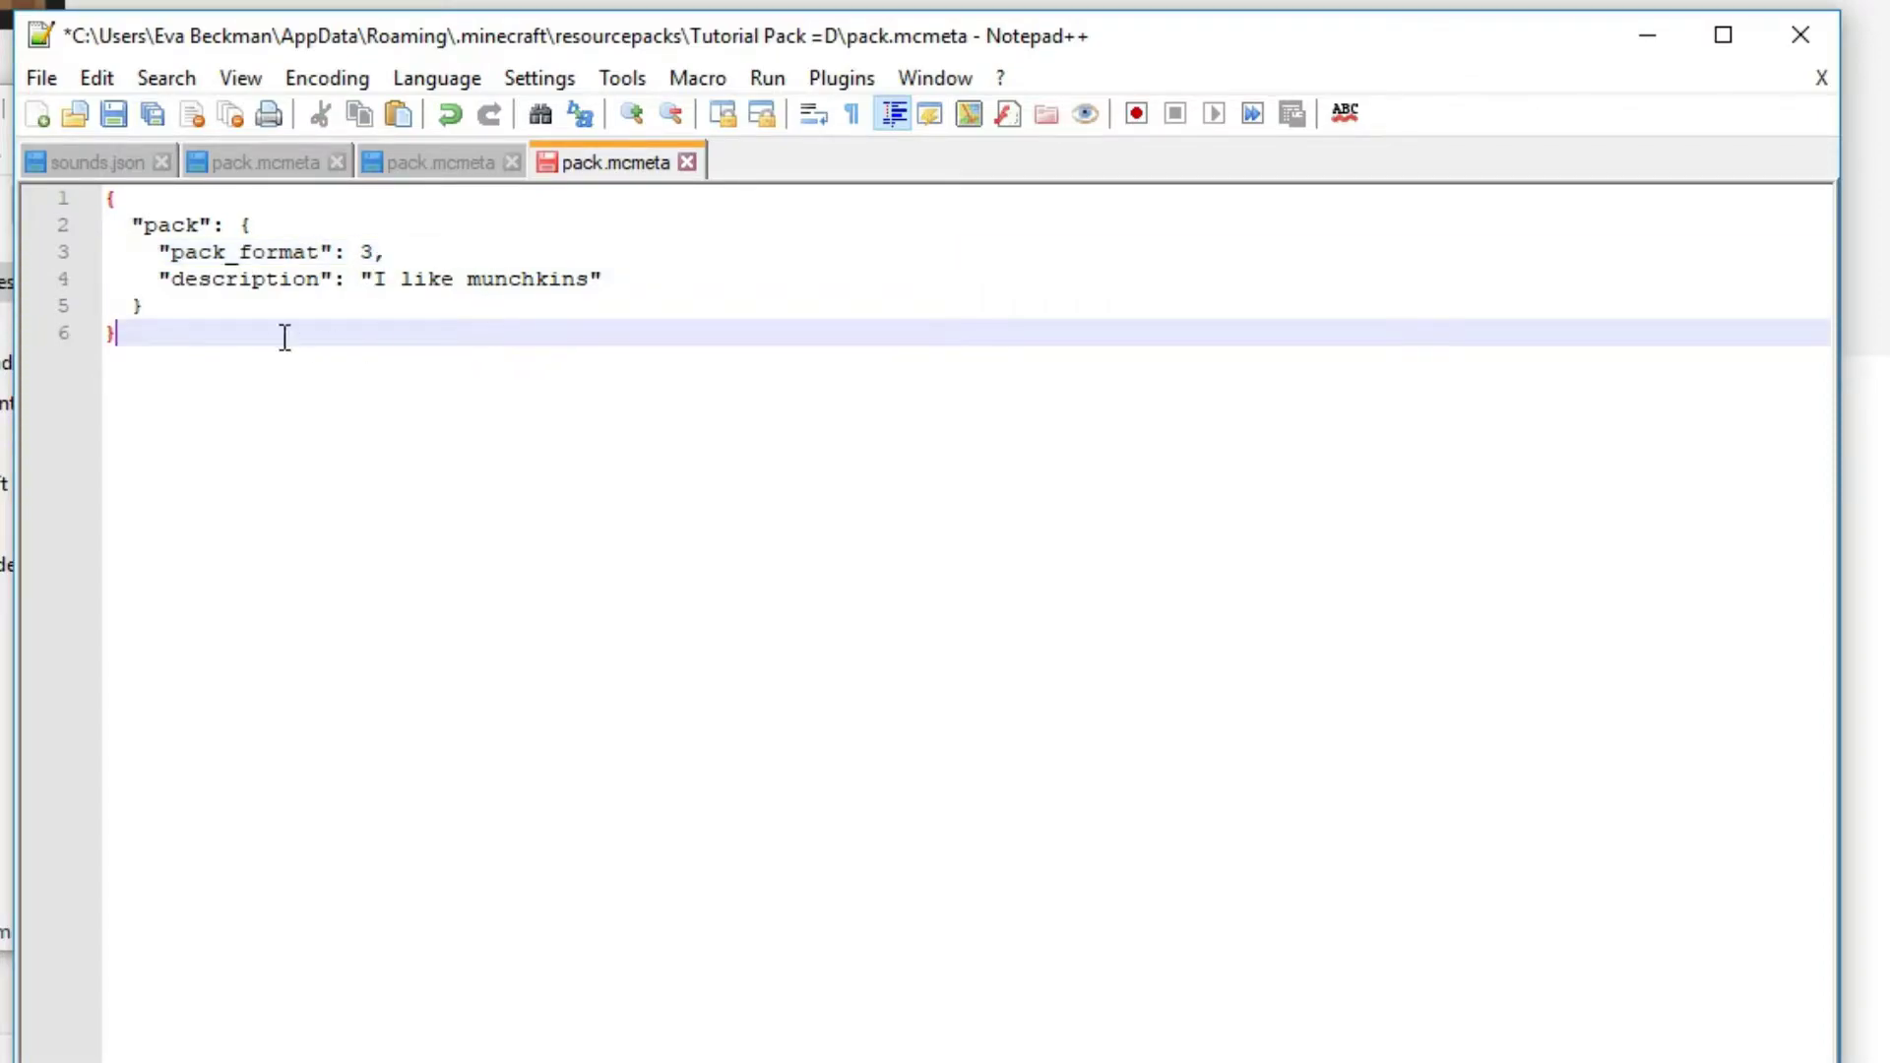
# Save Tutorial Pack =D's pack.mcmeta file and close Notepad++
pyautogui.click(39, 77)
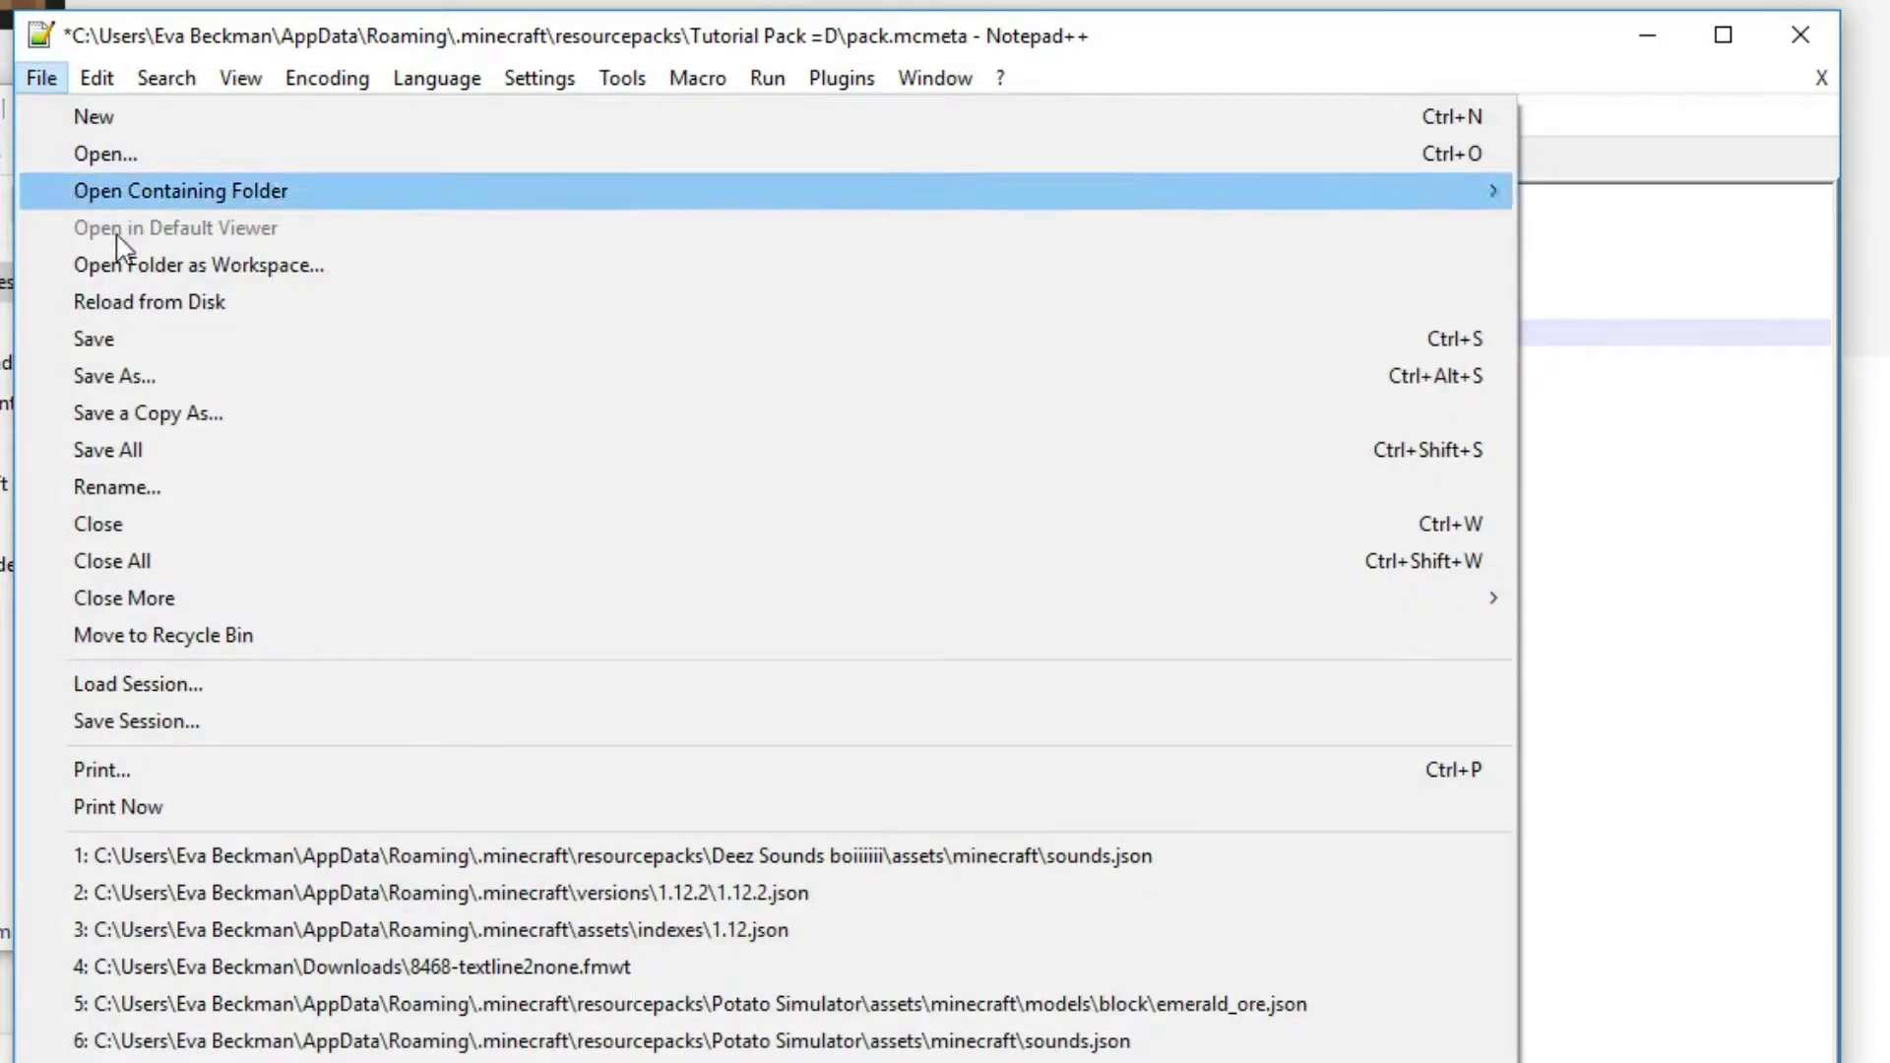
pyautogui.click(136, 349)
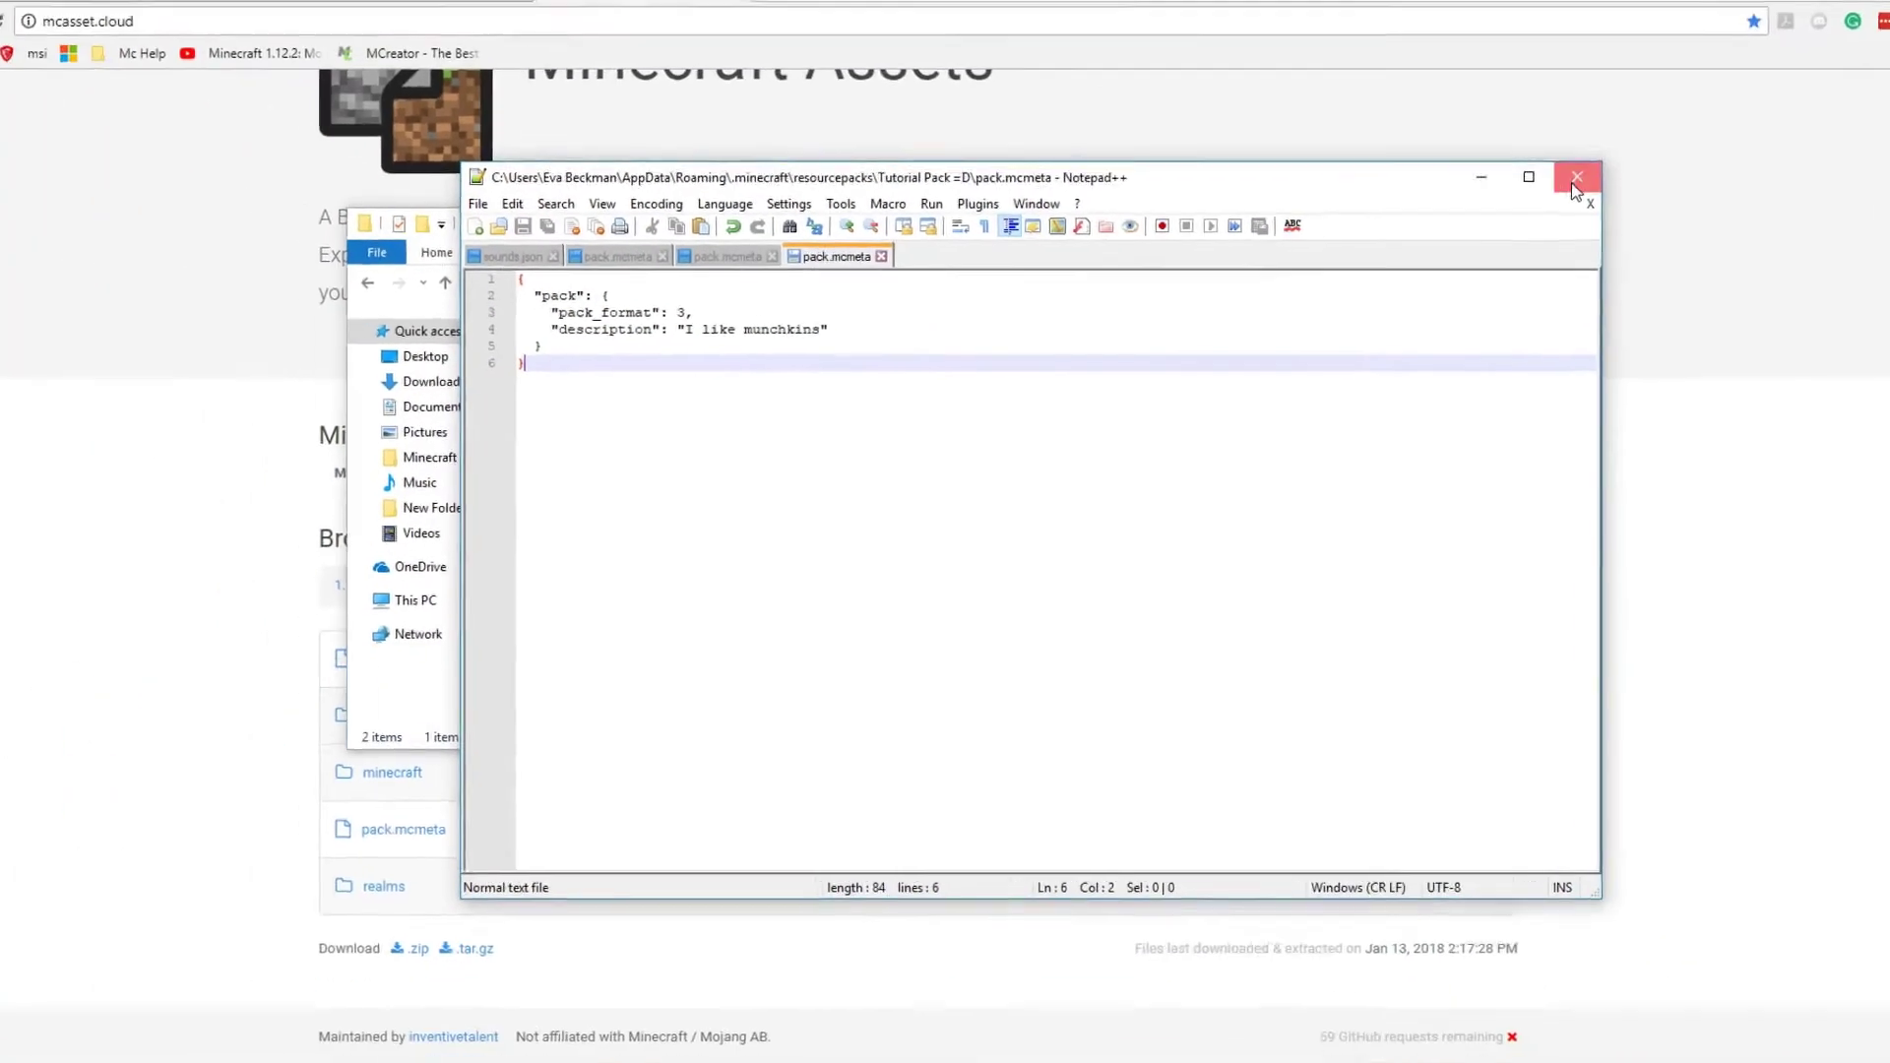
pyautogui.click(1801, 34)
# Reopen the pack.mcmeta file to check its saved contents and the save options, and close the editor
pyautogui.doubleClick(706, 370)
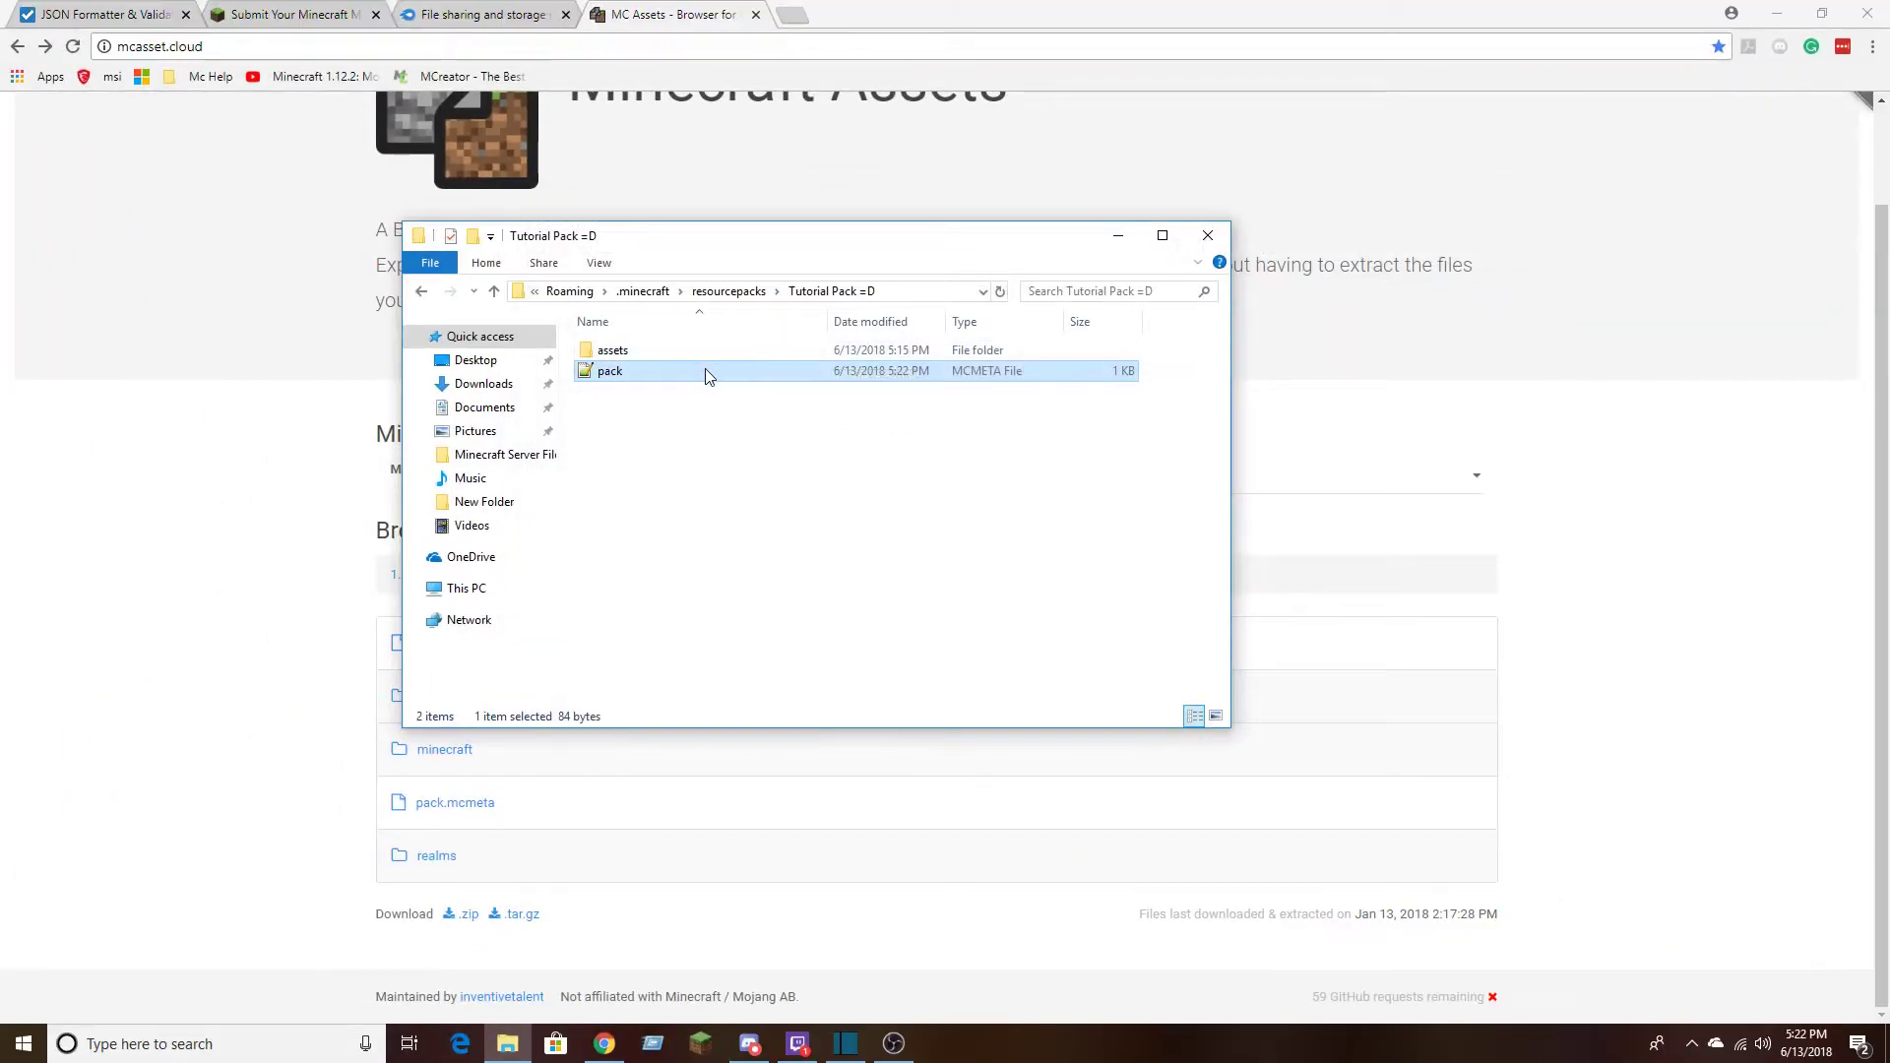
pyautogui.click(525, 217)
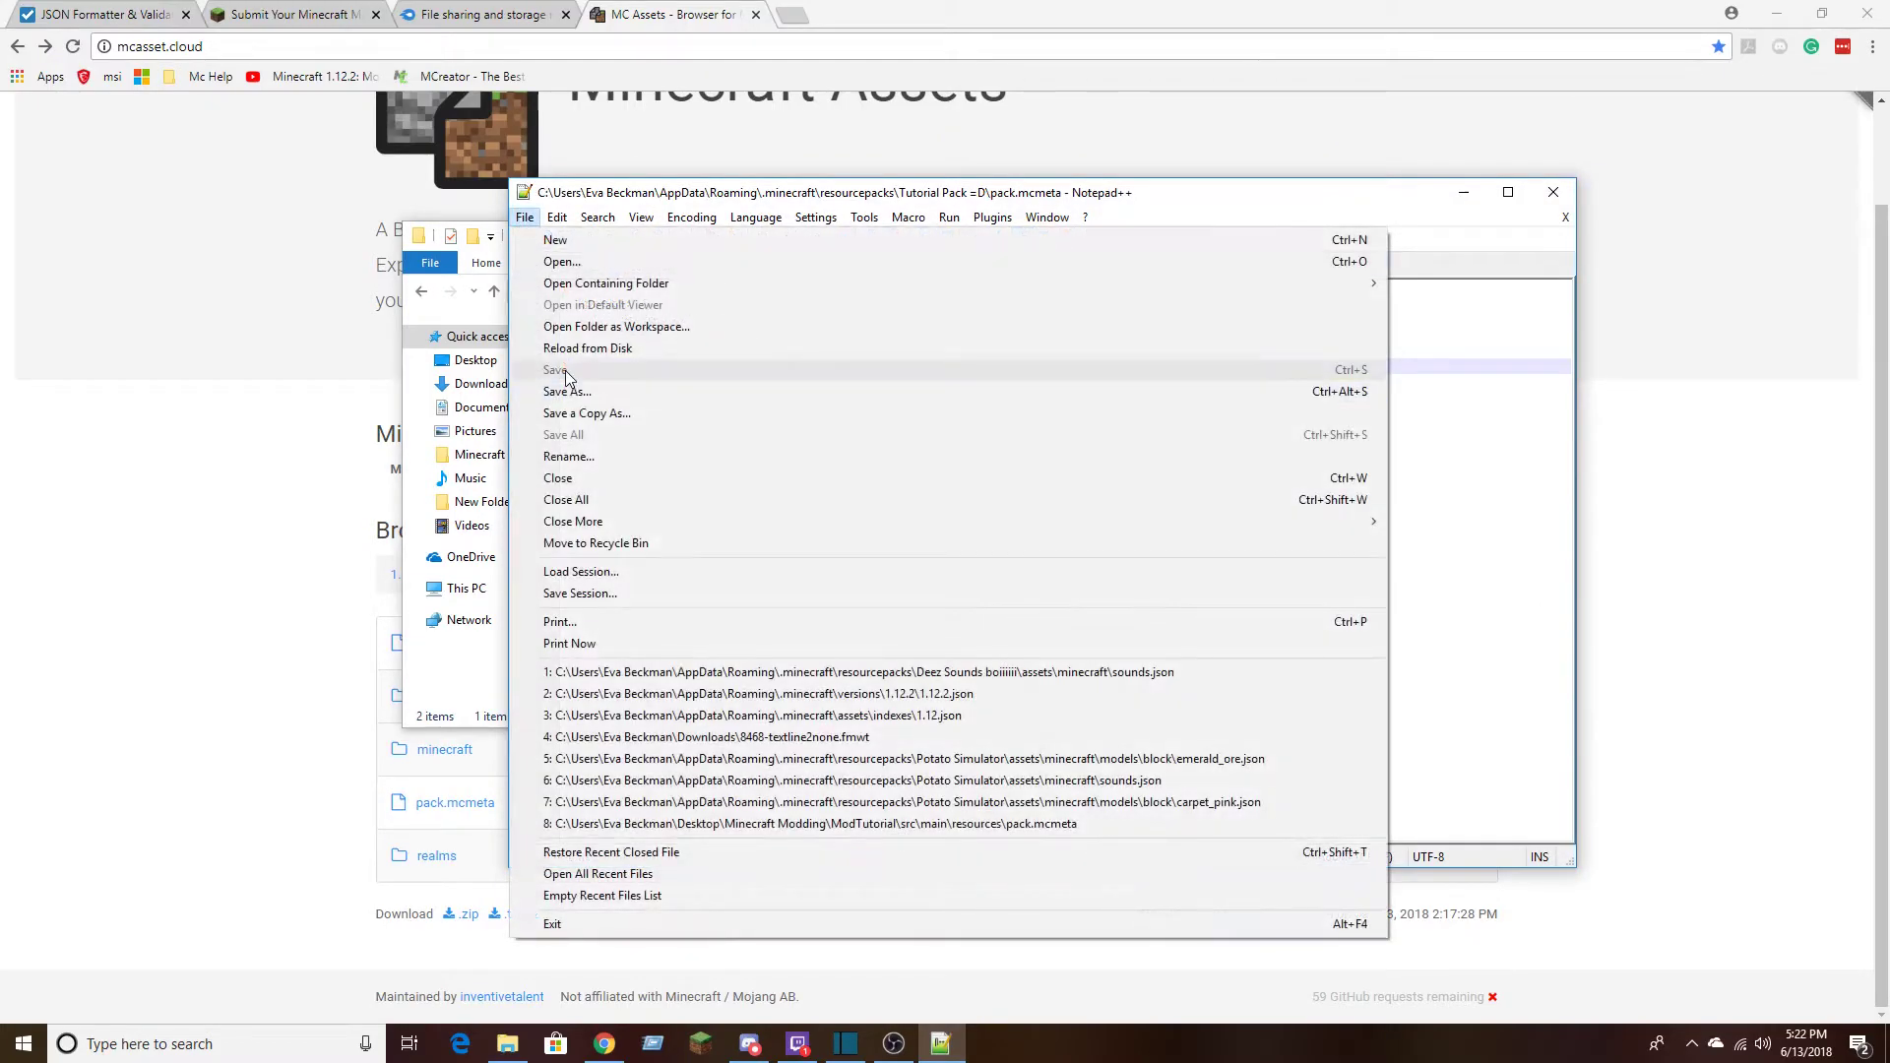
pyautogui.click(1516, 383)
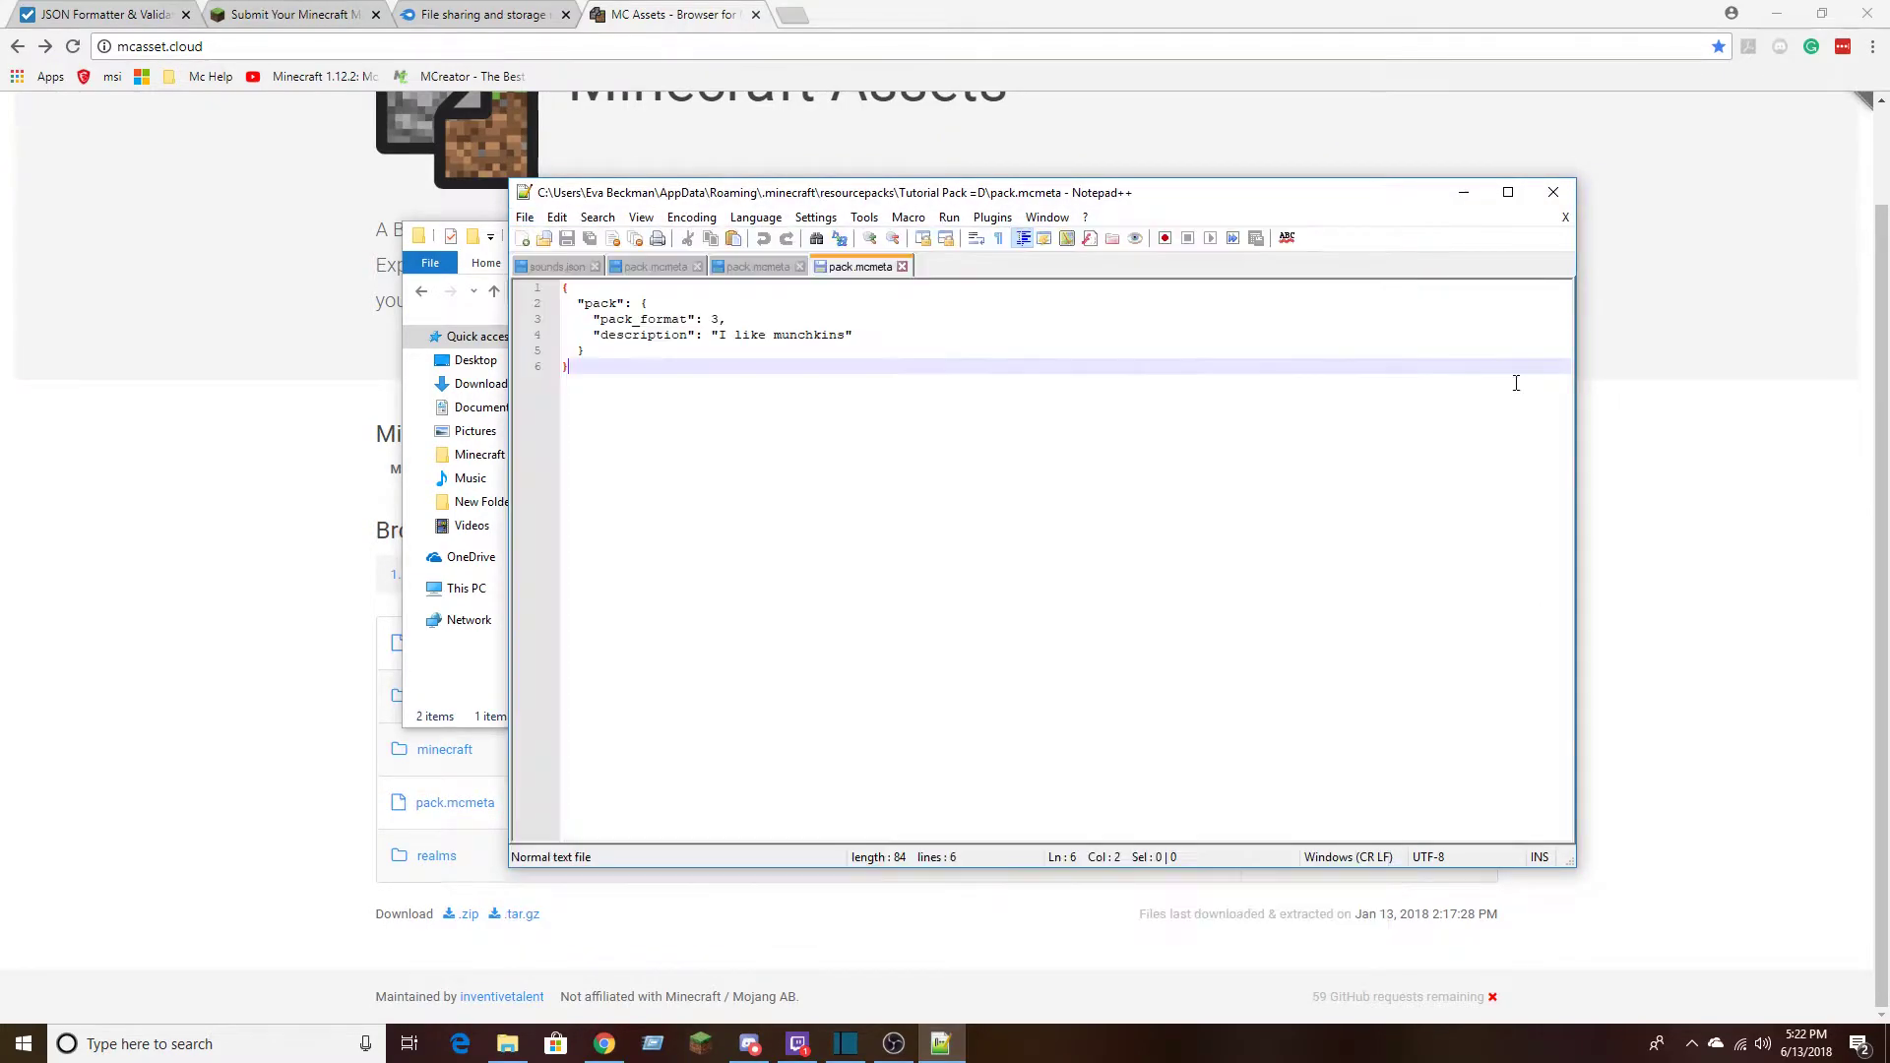
pyautogui.click(1553, 194)
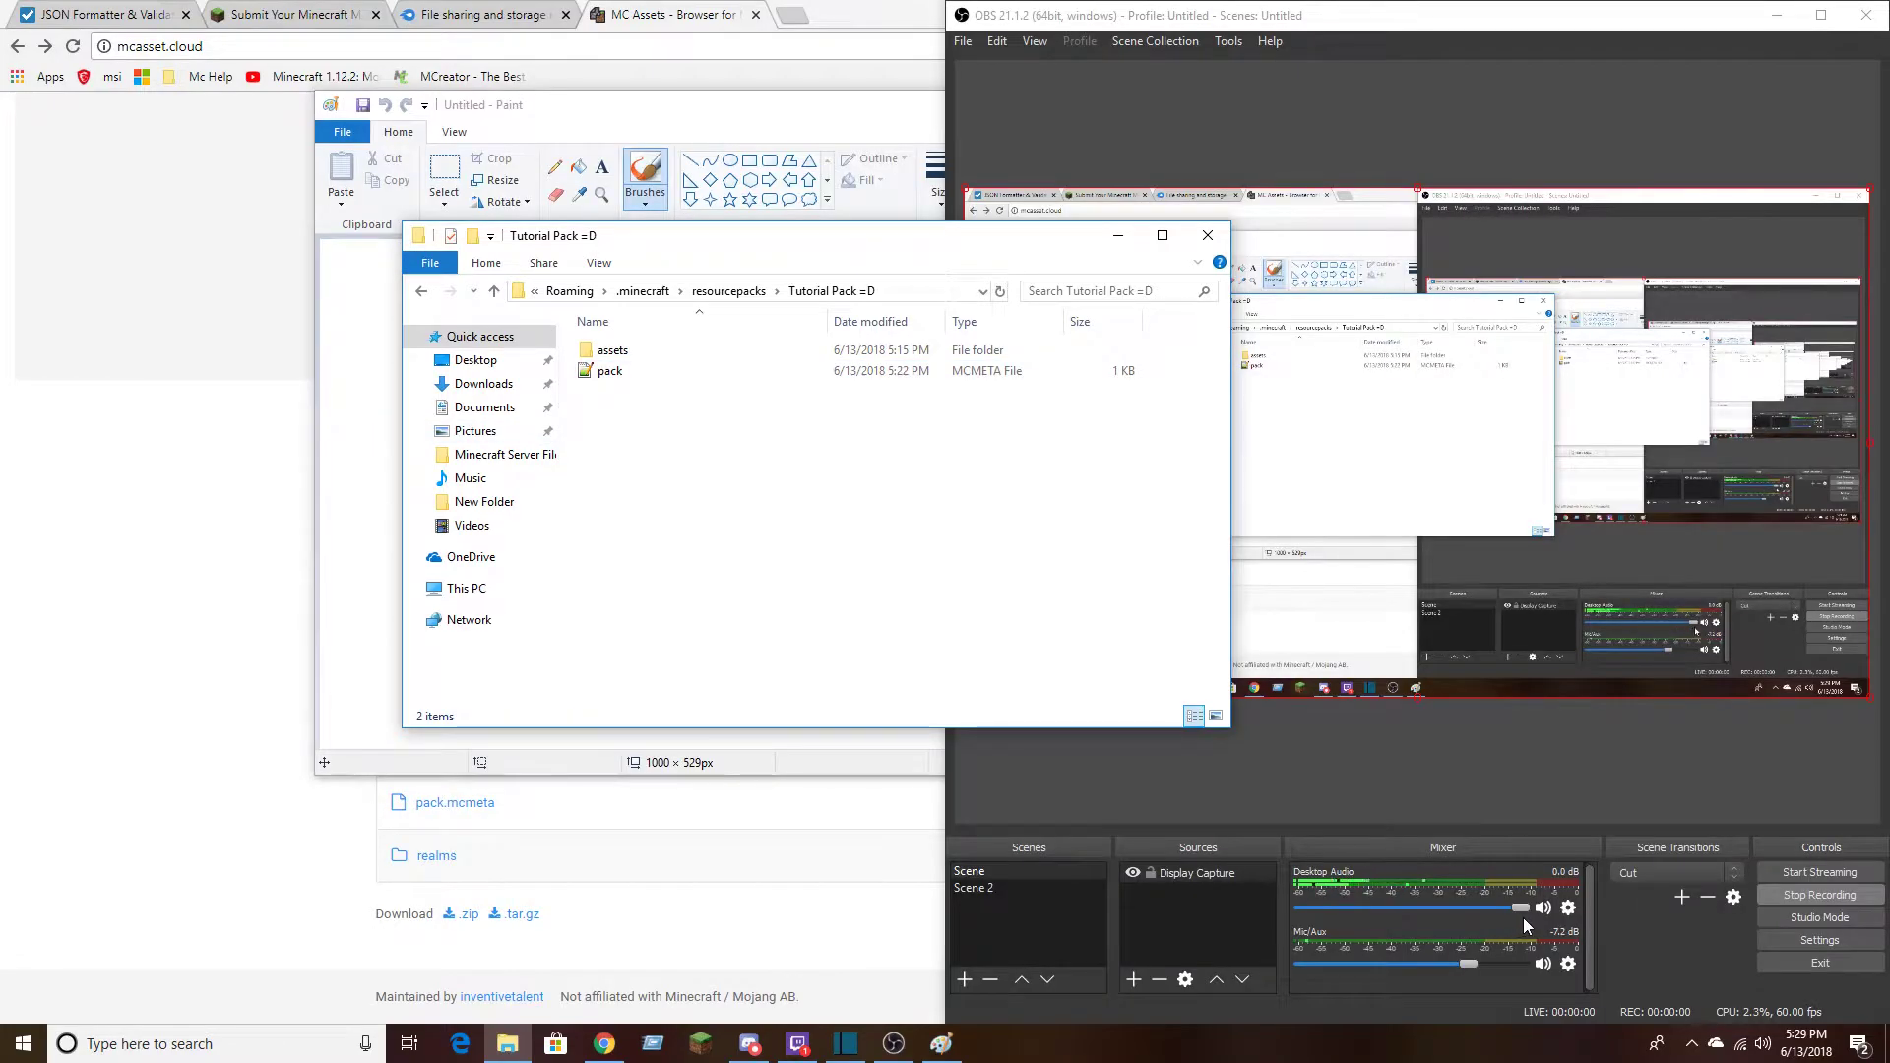
# Lower the Desktop Audio level in OBS to -6.5 dB and minimise OBS
pyautogui.moveTo(1526, 908); pyautogui.dragTo(1491, 911)
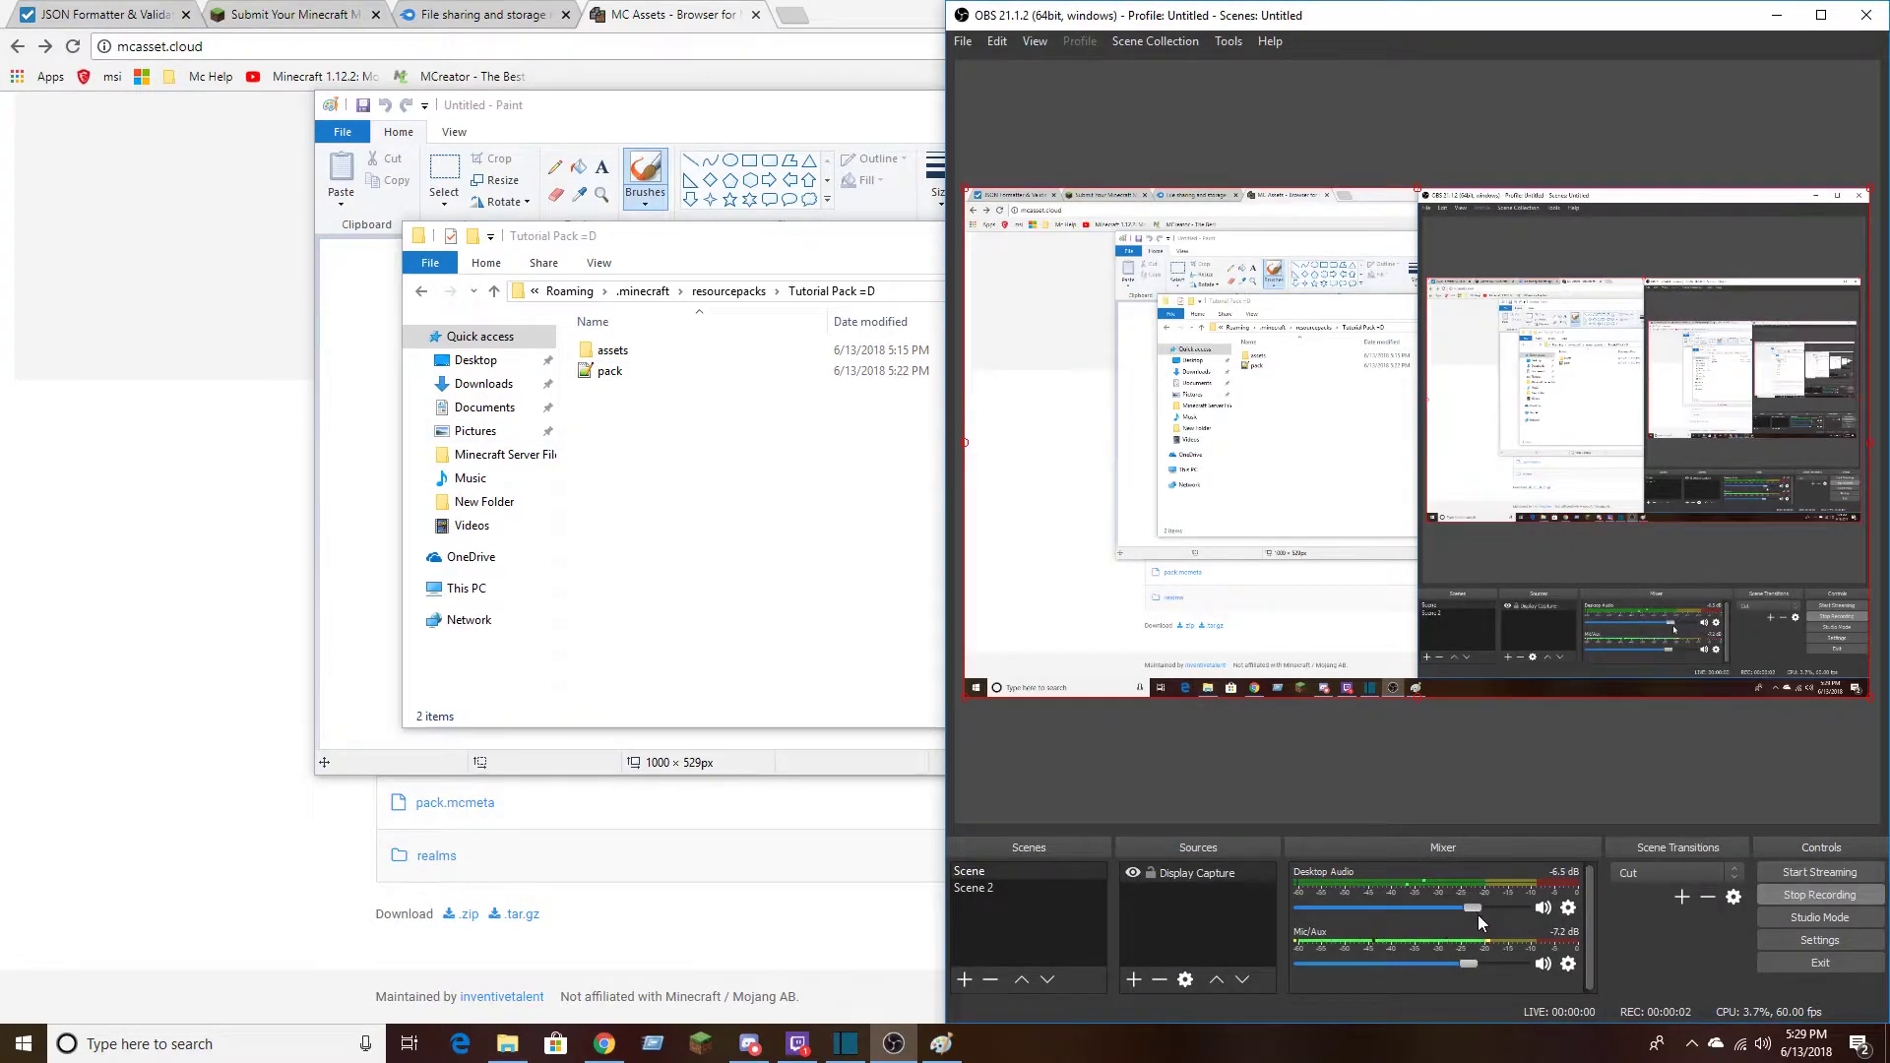
pyautogui.click(1777, 15)
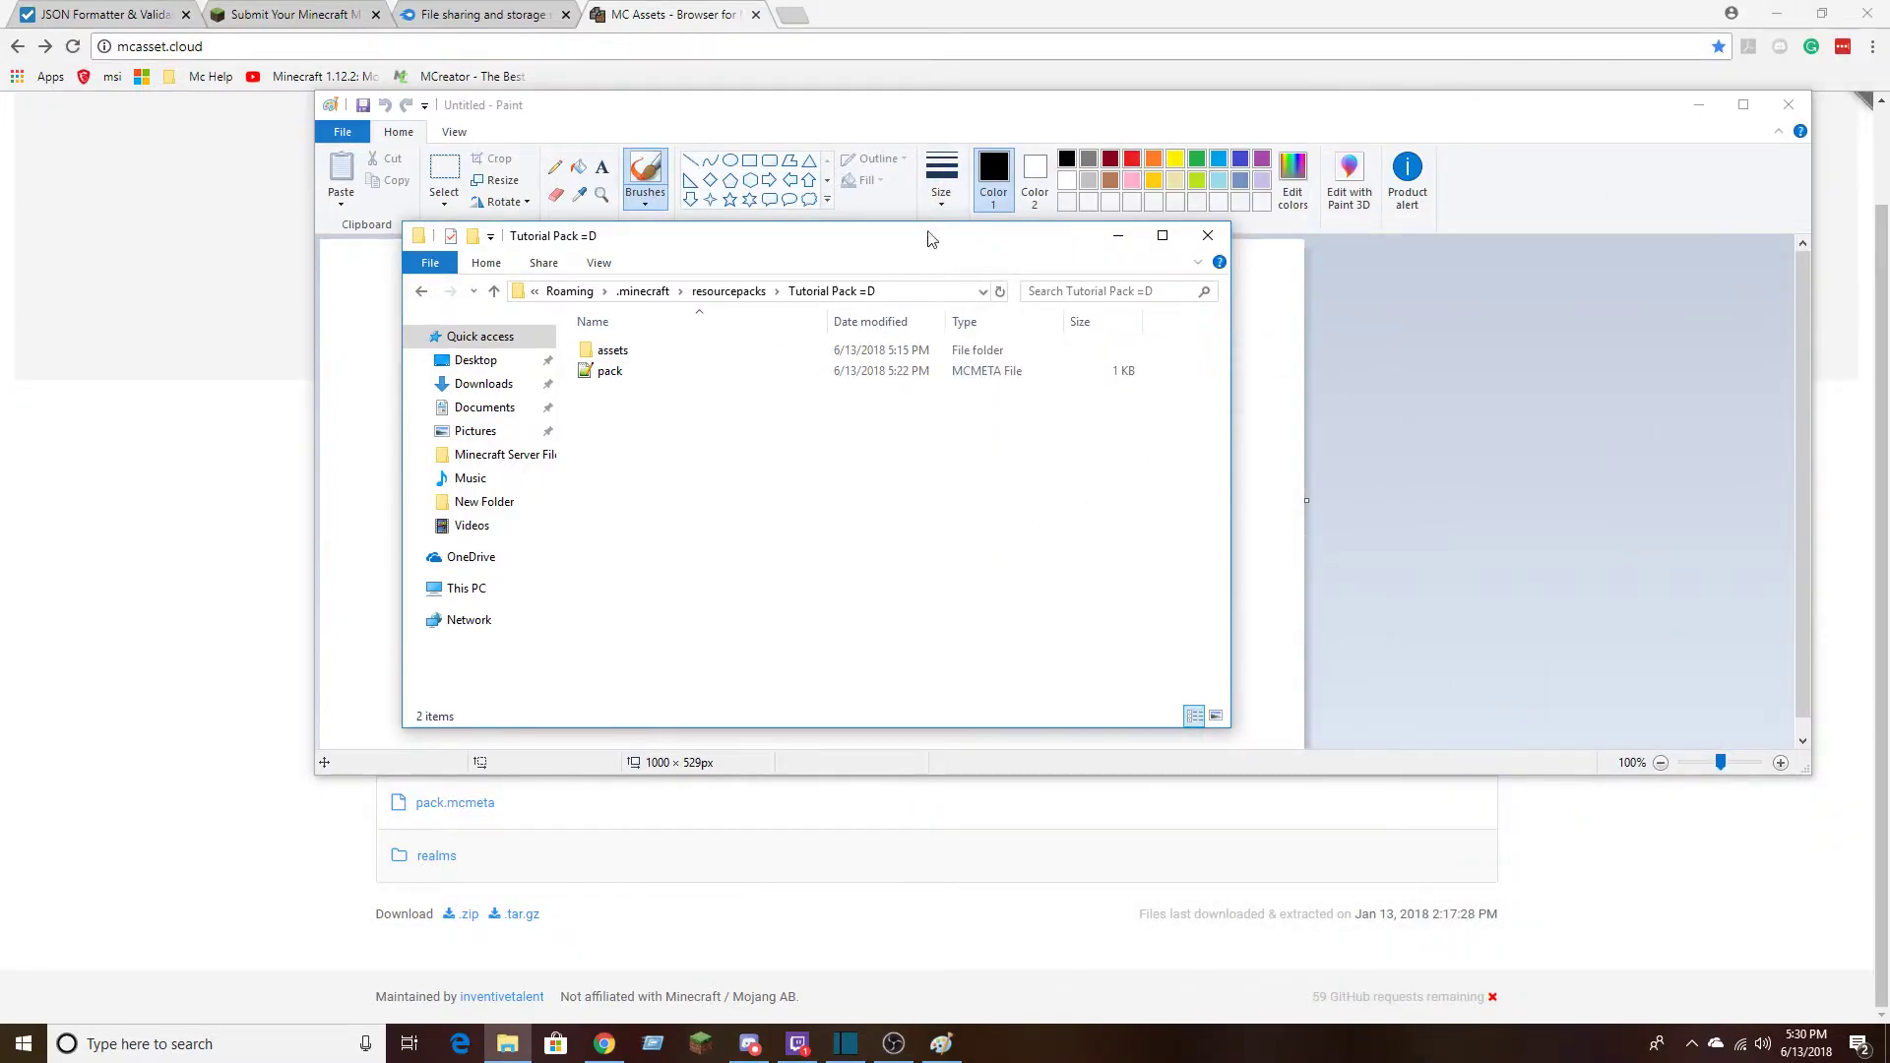
# Move the folder window aside, switch to Paint and resize the blank canvas to 64 x 64 pixels without maintaining the aspect ratio
pyautogui.moveTo(851, 246); pyautogui.dragTo(1543, 196)
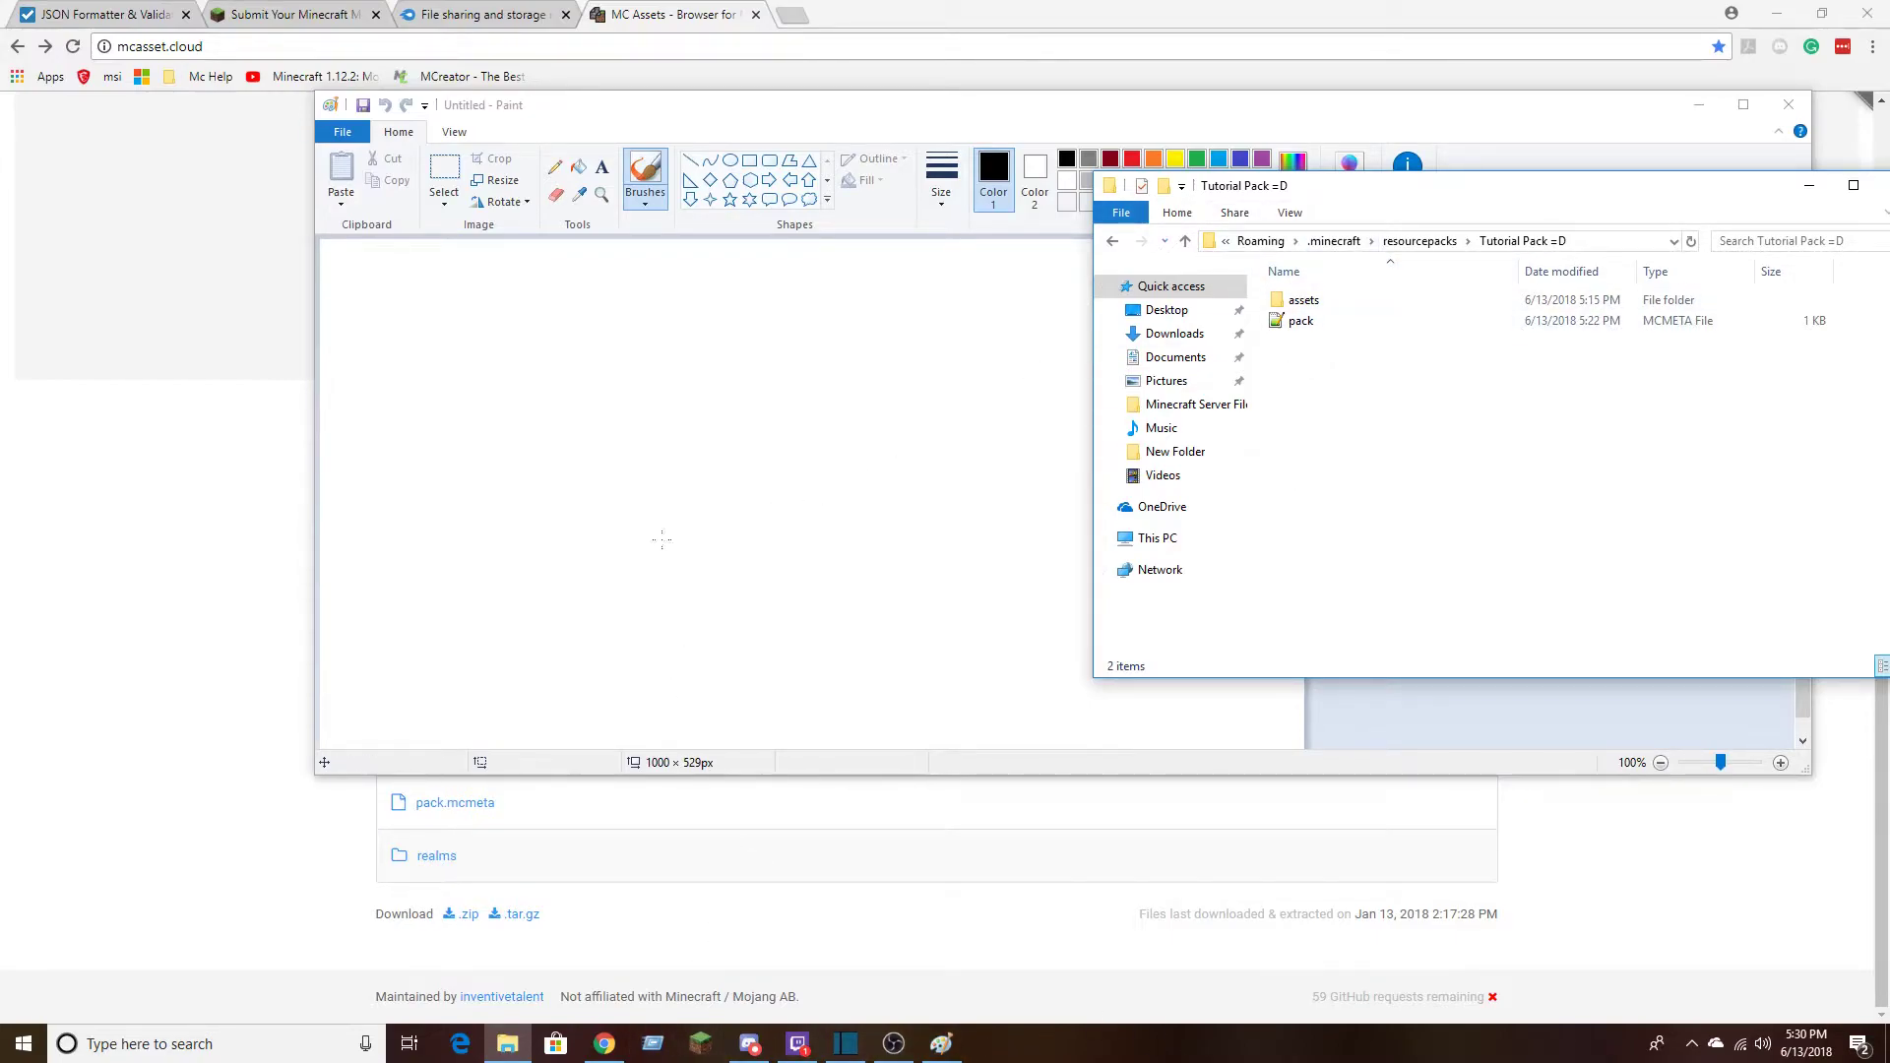
pyautogui.click(589, 115)
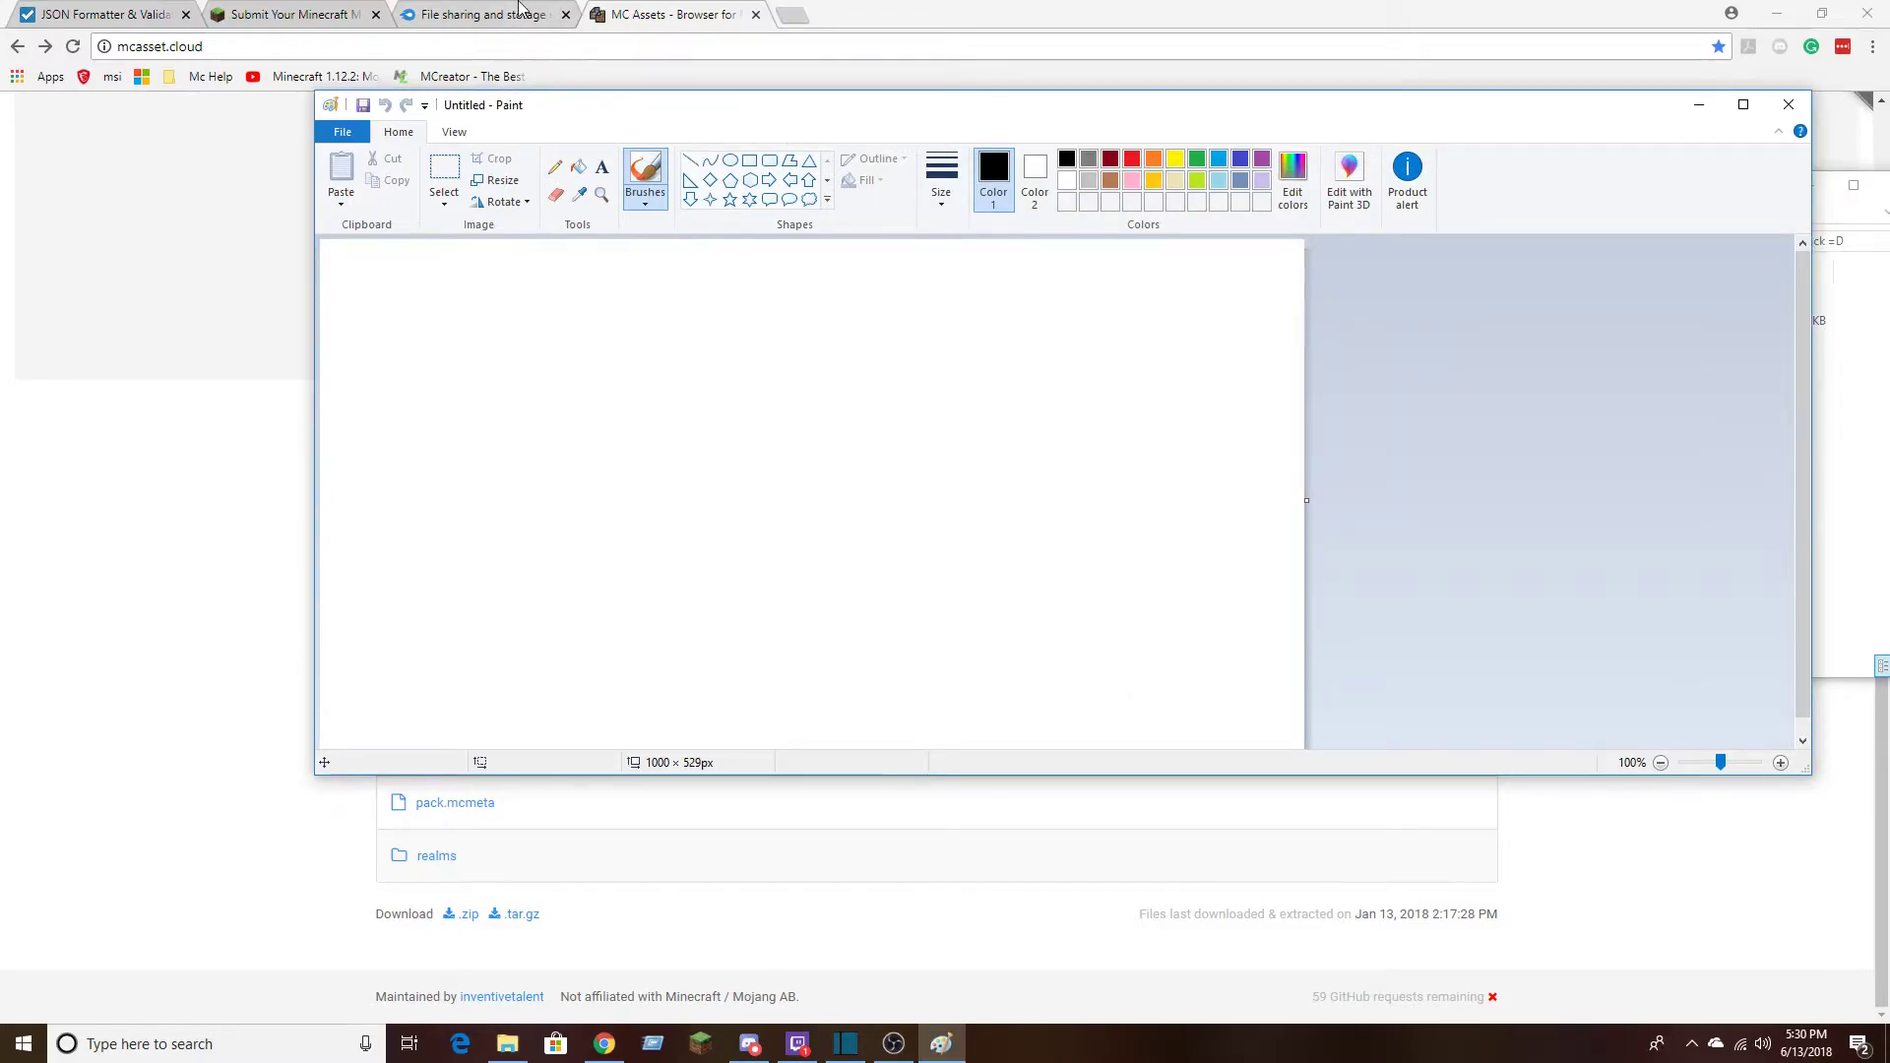
pyautogui.click(477, 182)
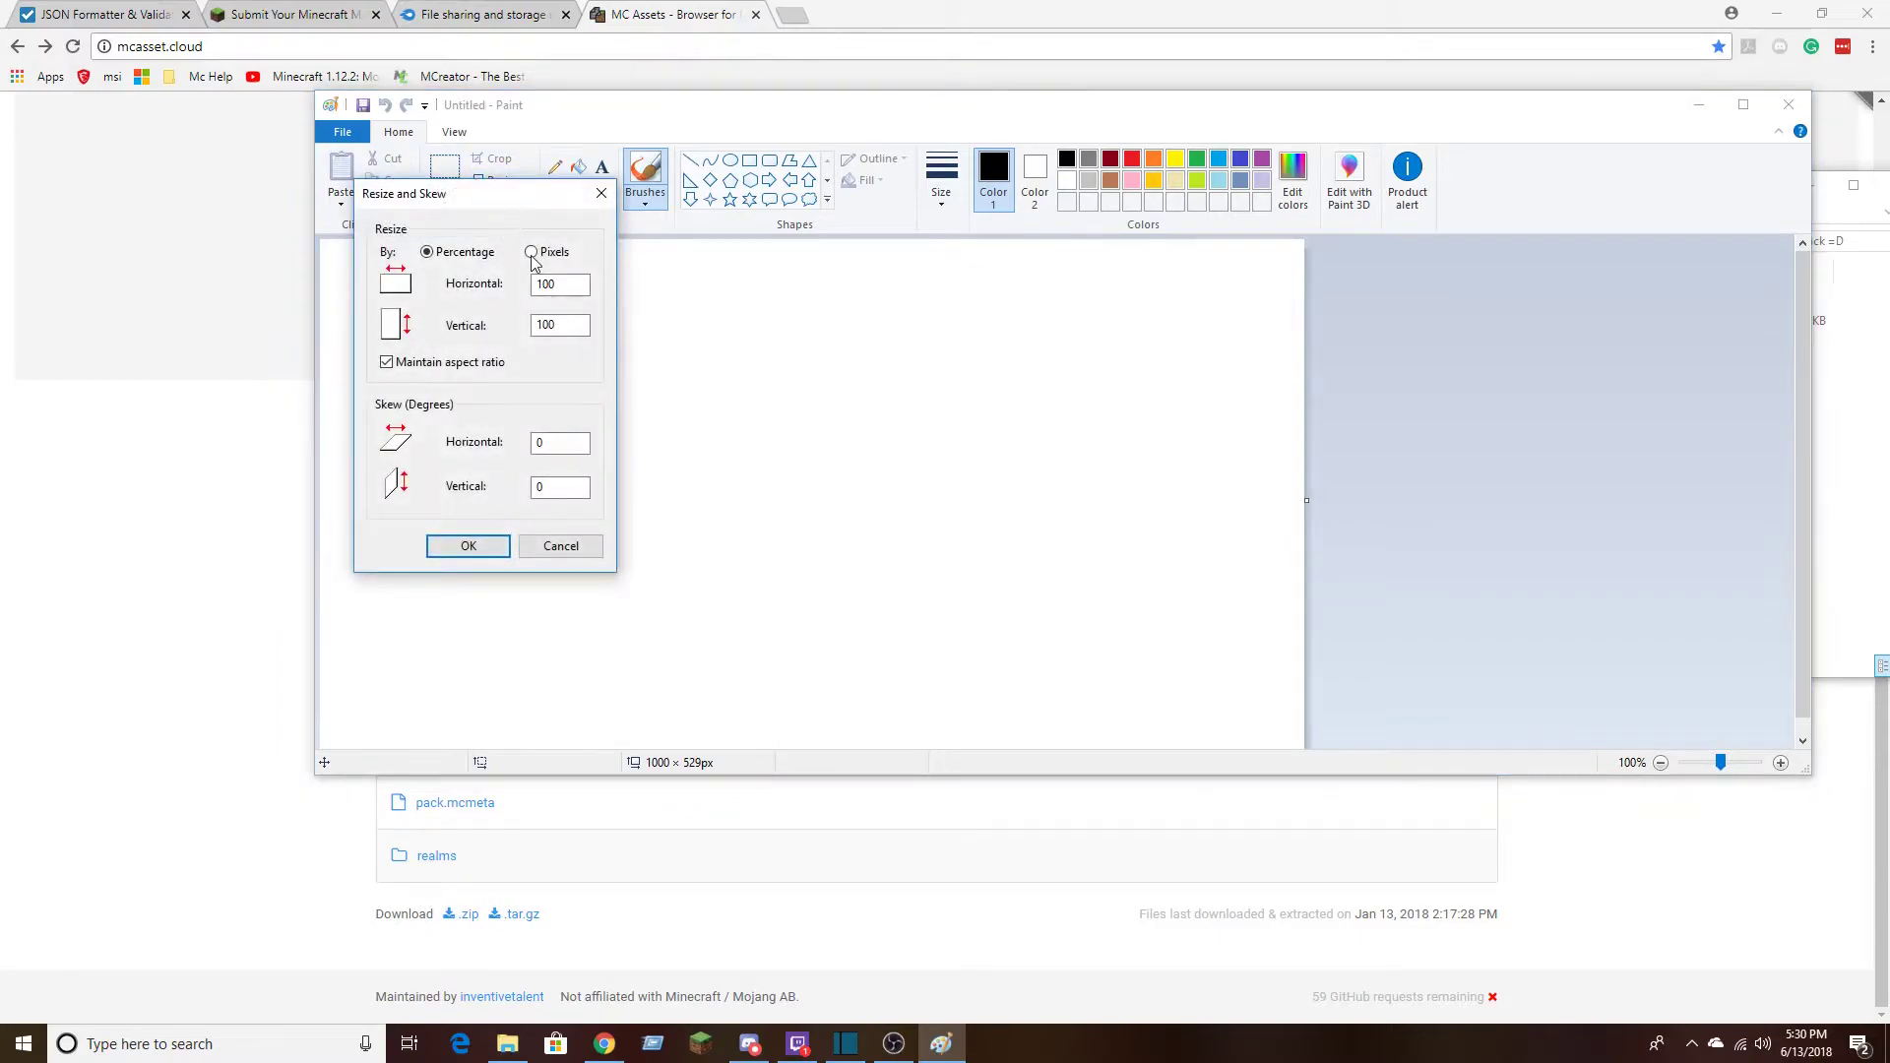
pyautogui.doubleClick(560, 287)
pyautogui.click(427, 365)
pyautogui.doubleClick(559, 284)
pyautogui.write('64')
pyautogui.press('Tab')
pyautogui.write('4')
pyautogui.press('BackSpace')
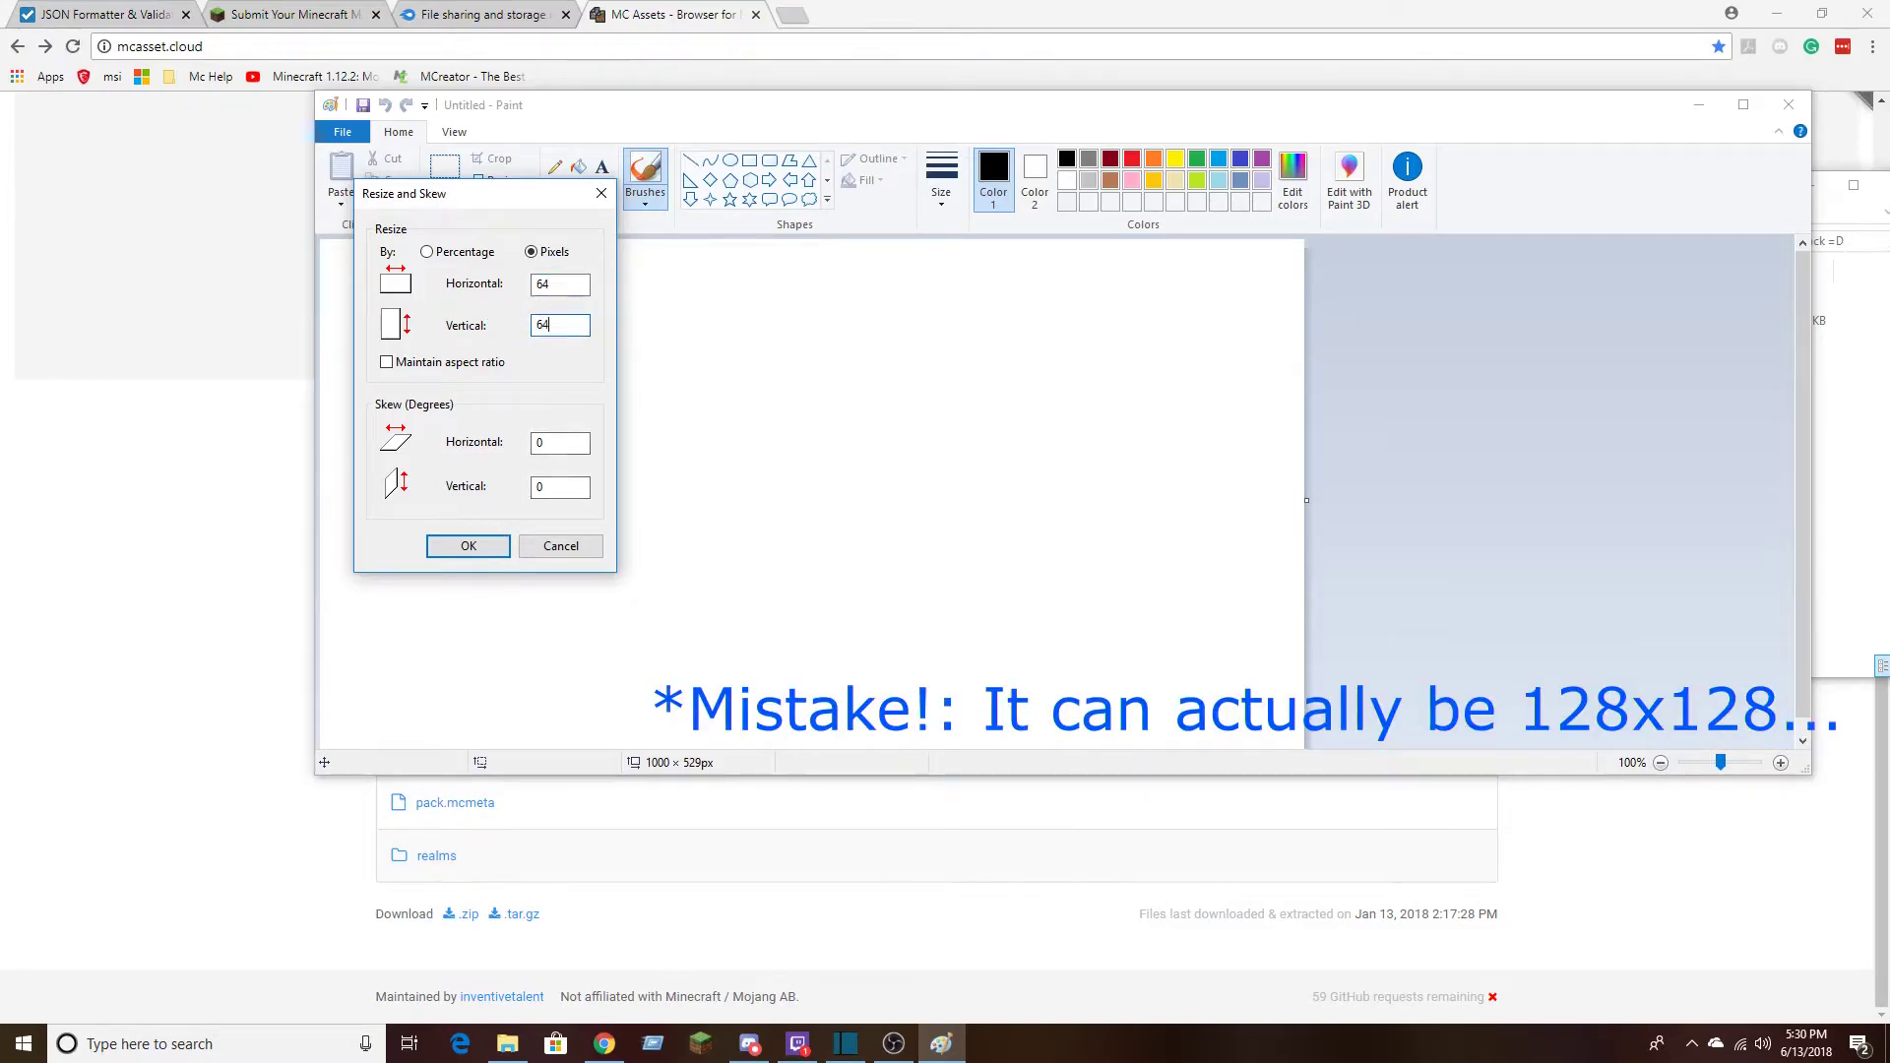
pyautogui.click(490, 543)
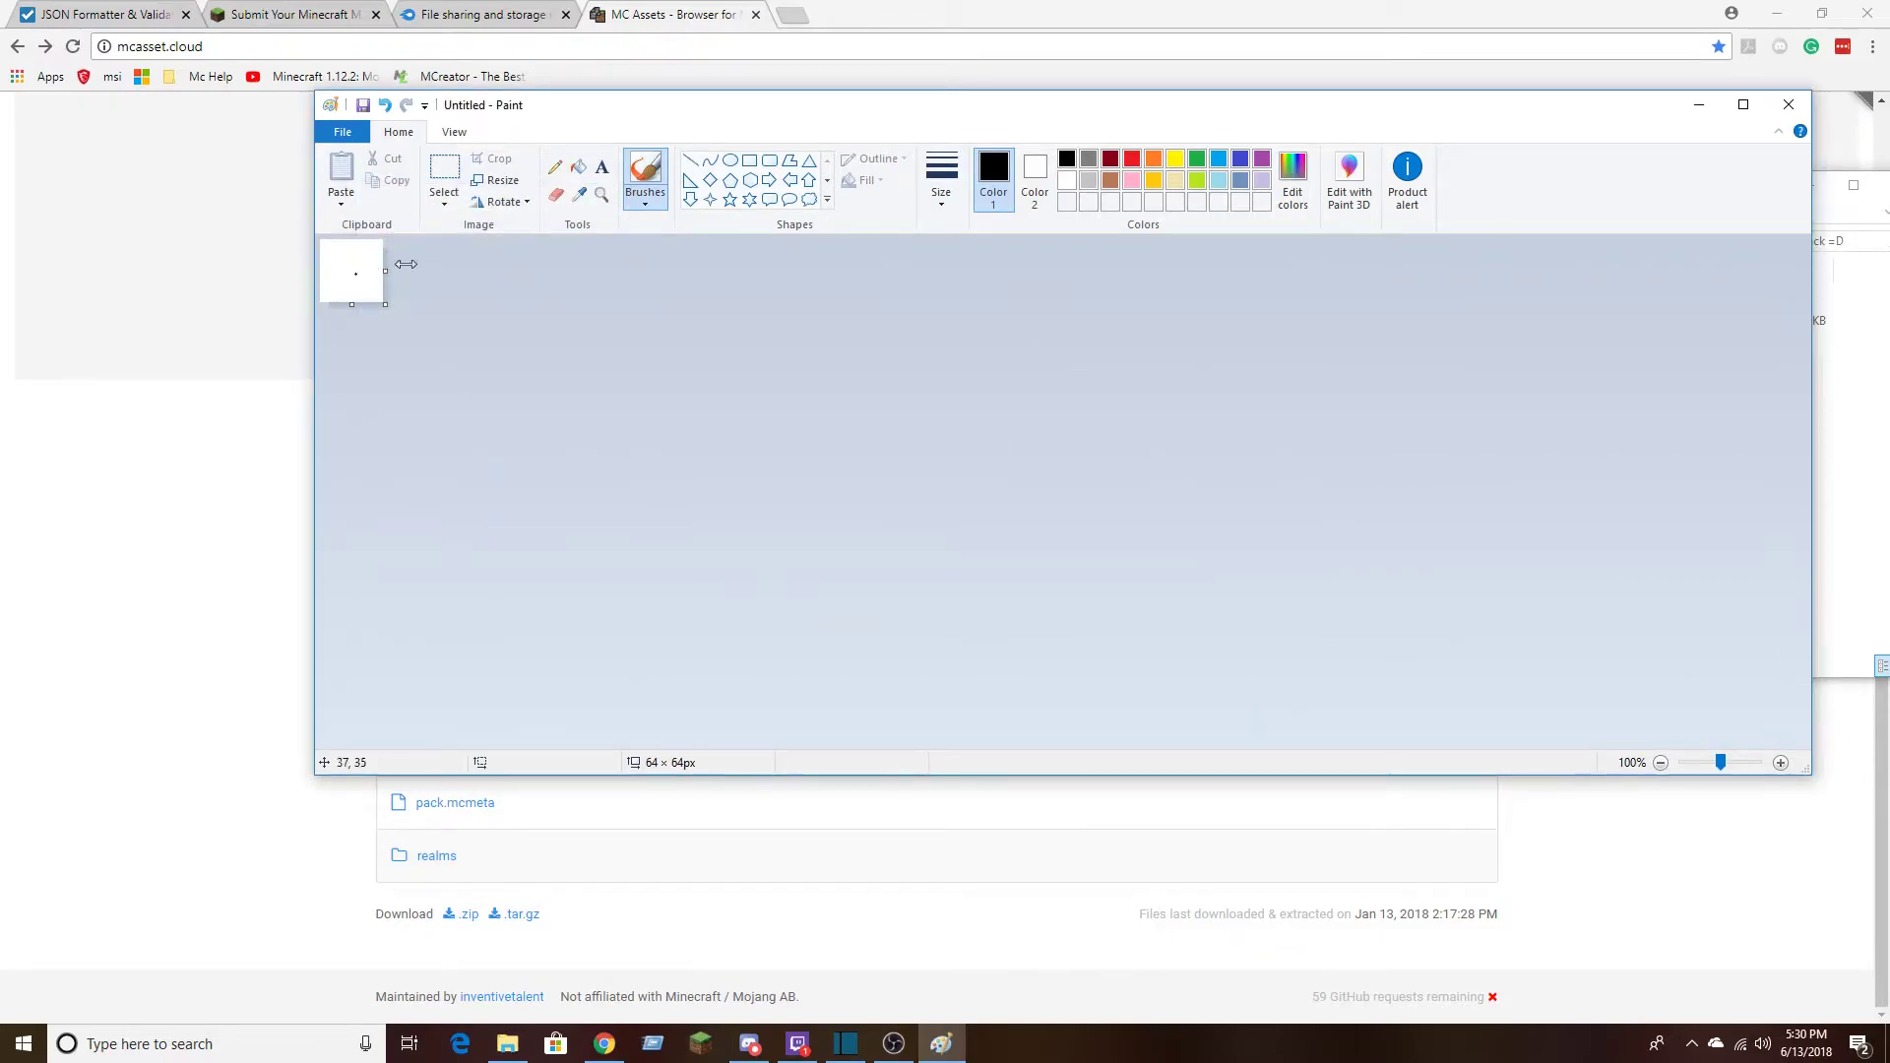
# Draw a black outlined triangle about 36 x 36 px in the middle of the canvas
pyautogui.click(810, 160)
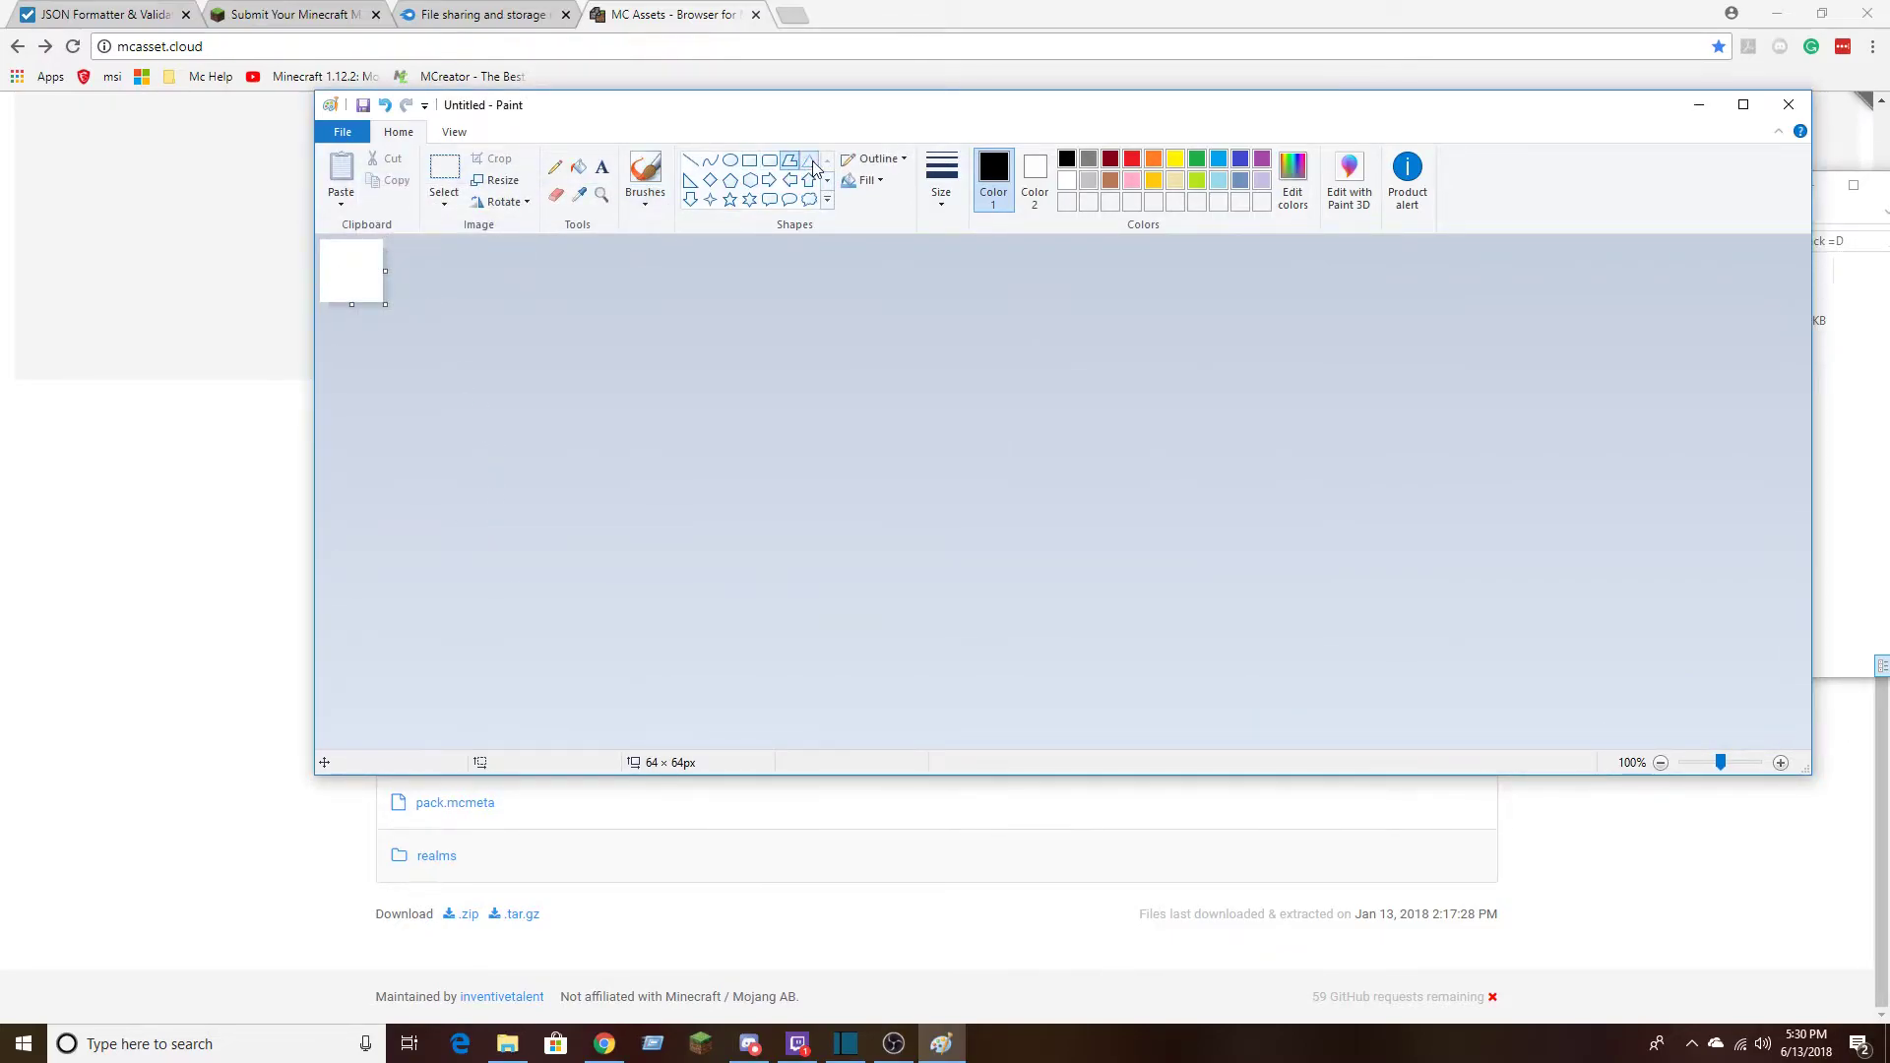
pyautogui.moveTo(337, 286)
pyautogui.mouseDown()
pyautogui.moveTo(372, 251)
pyautogui.moveTo(357, 325)
pyautogui.mouseUp()
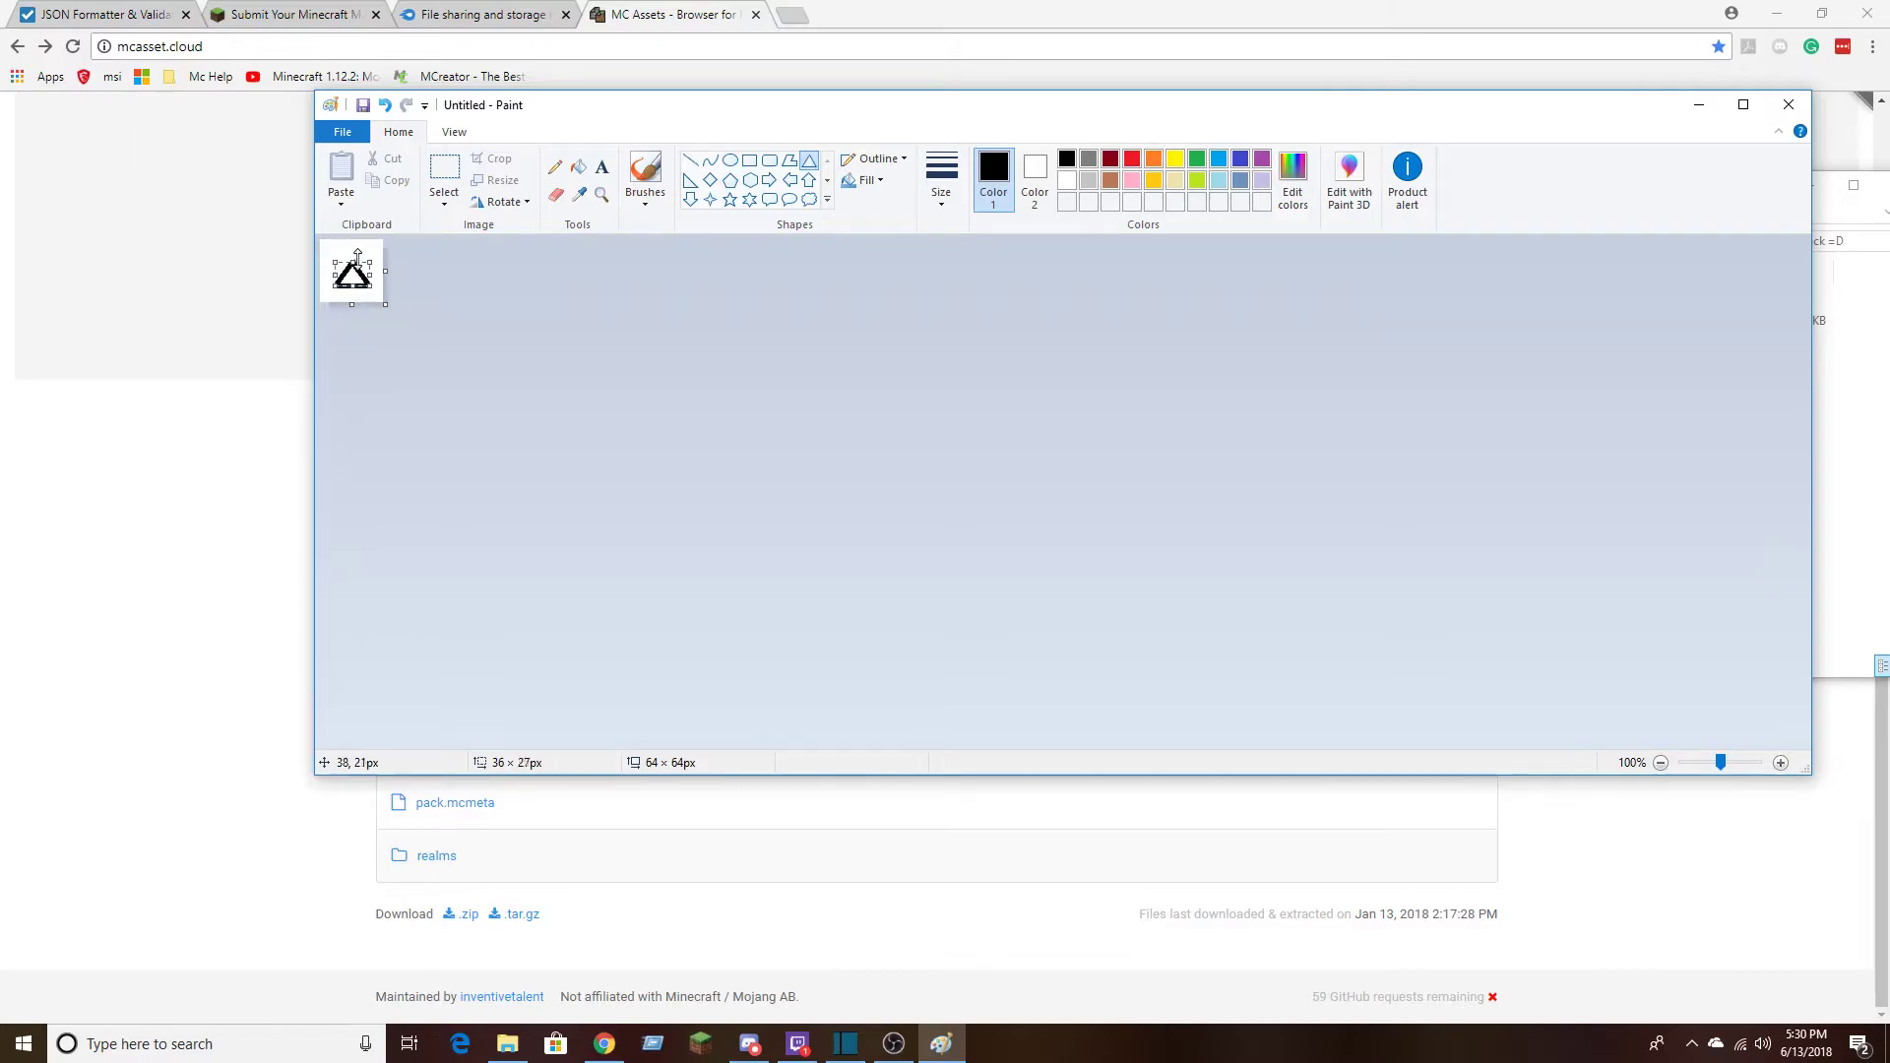
# Add a black diamond about 9 x 9 px above the triangle's left side and save the image as pack in PNG format in Tutorial Pack =D
pyautogui.click(714, 184)
pyautogui.moveTo(330, 247)
pyautogui.mouseDown()
pyautogui.moveTo(380, 296)
pyautogui.moveTo(342, 251)
pyautogui.moveTo(355, 270)
pyautogui.mouseUp()
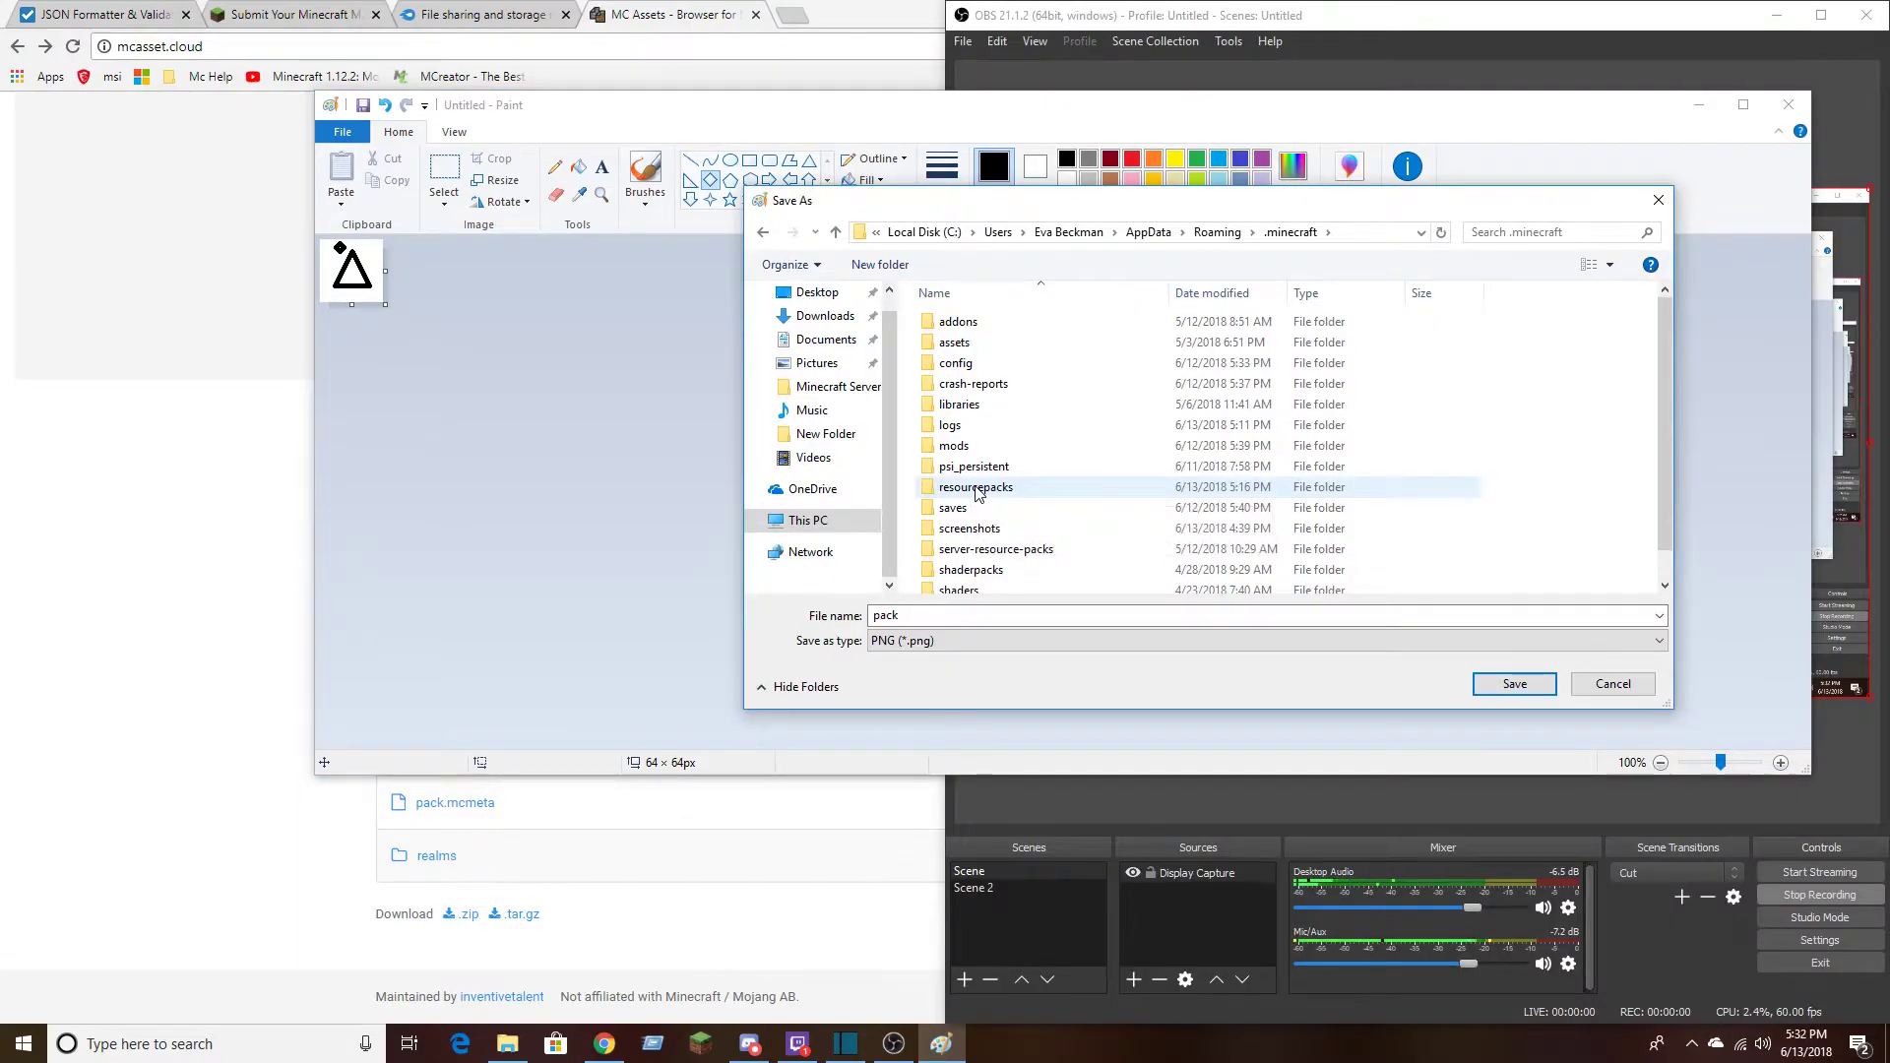
pyautogui.click(978, 492)
pyautogui.doubleClick(977, 492)
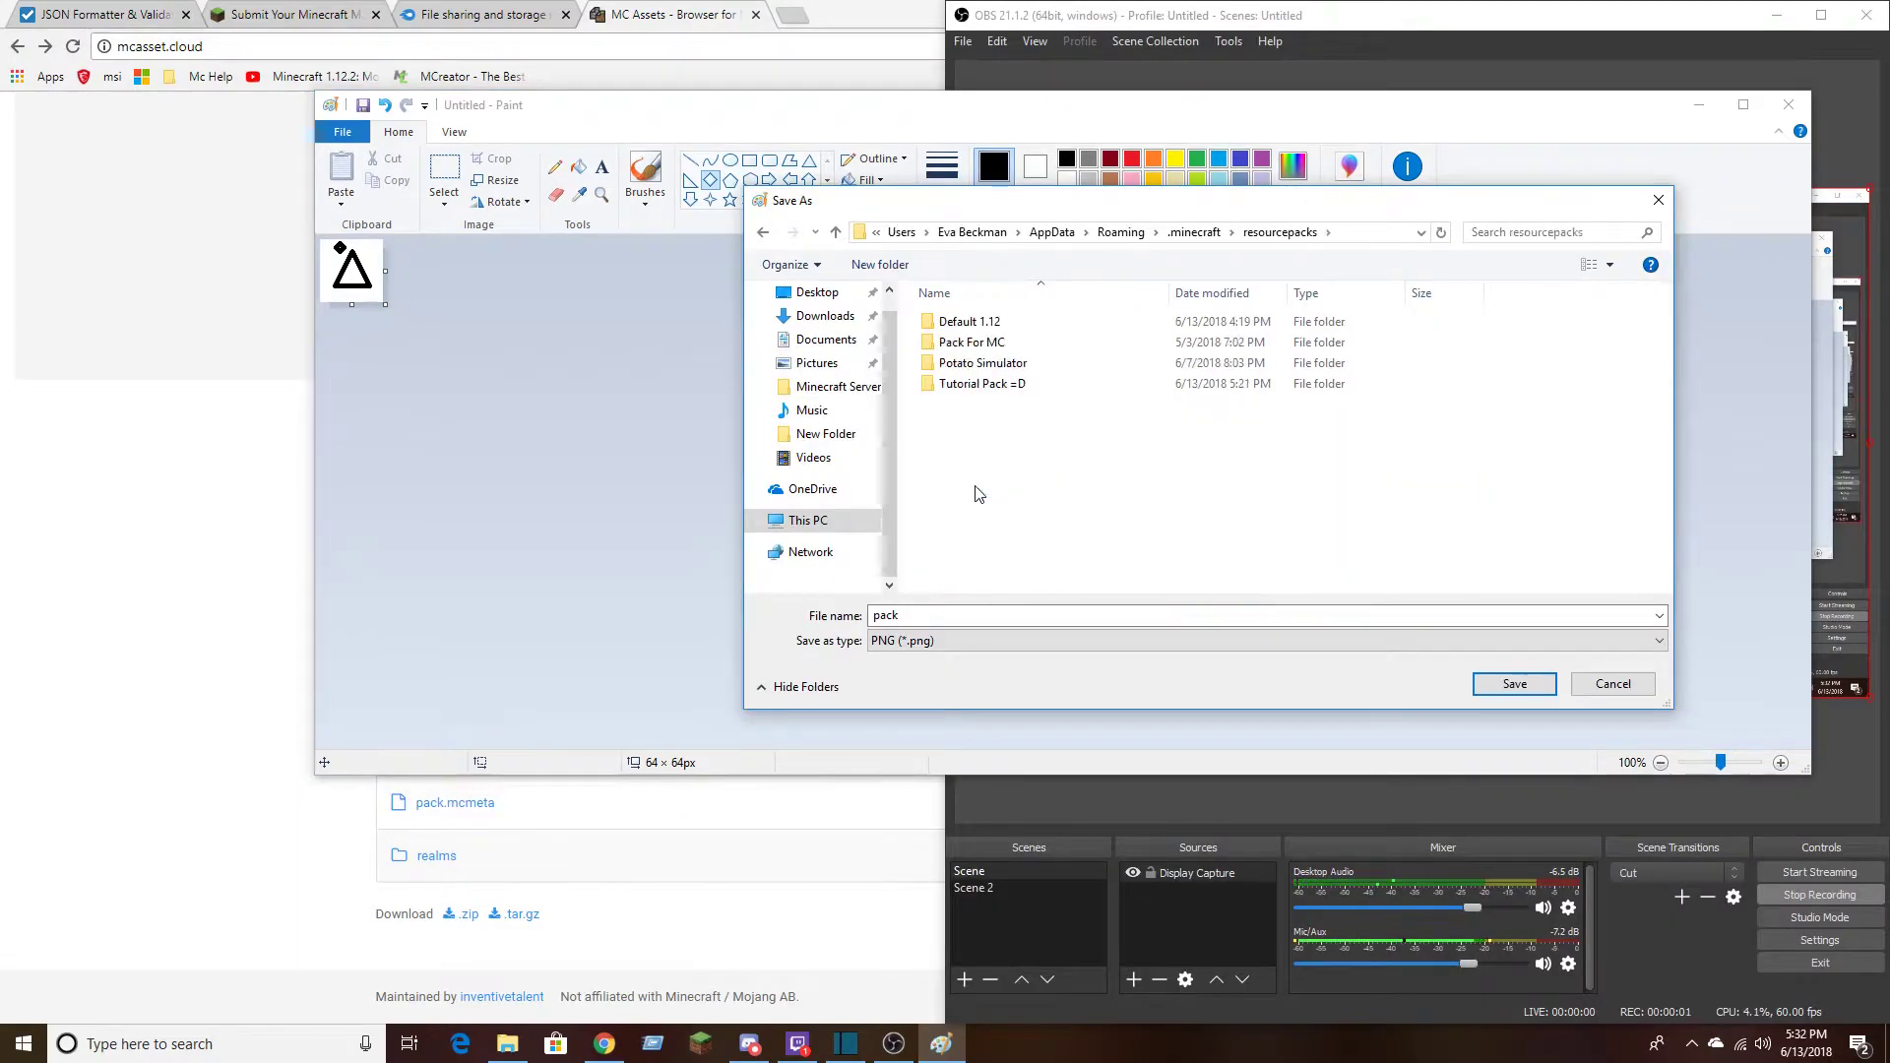
pyautogui.doubleClick(997, 385)
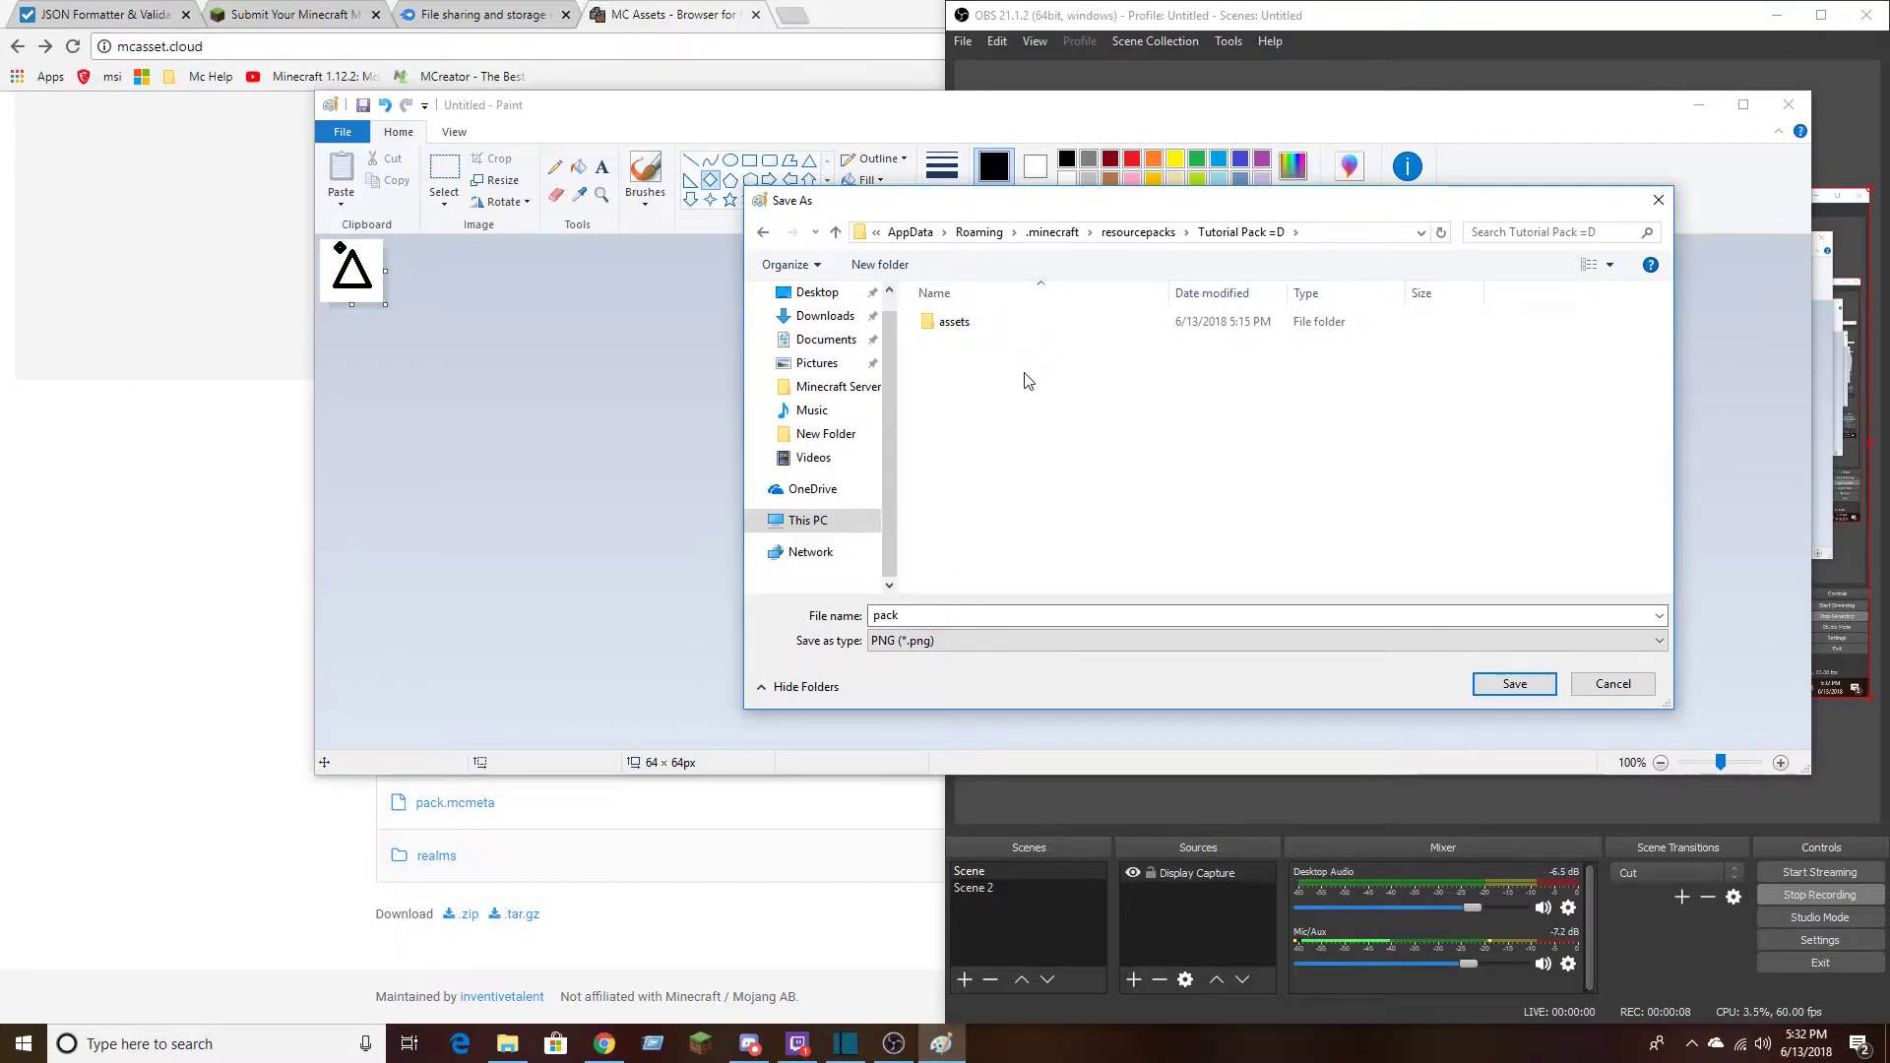
pyautogui.click(1514, 683)
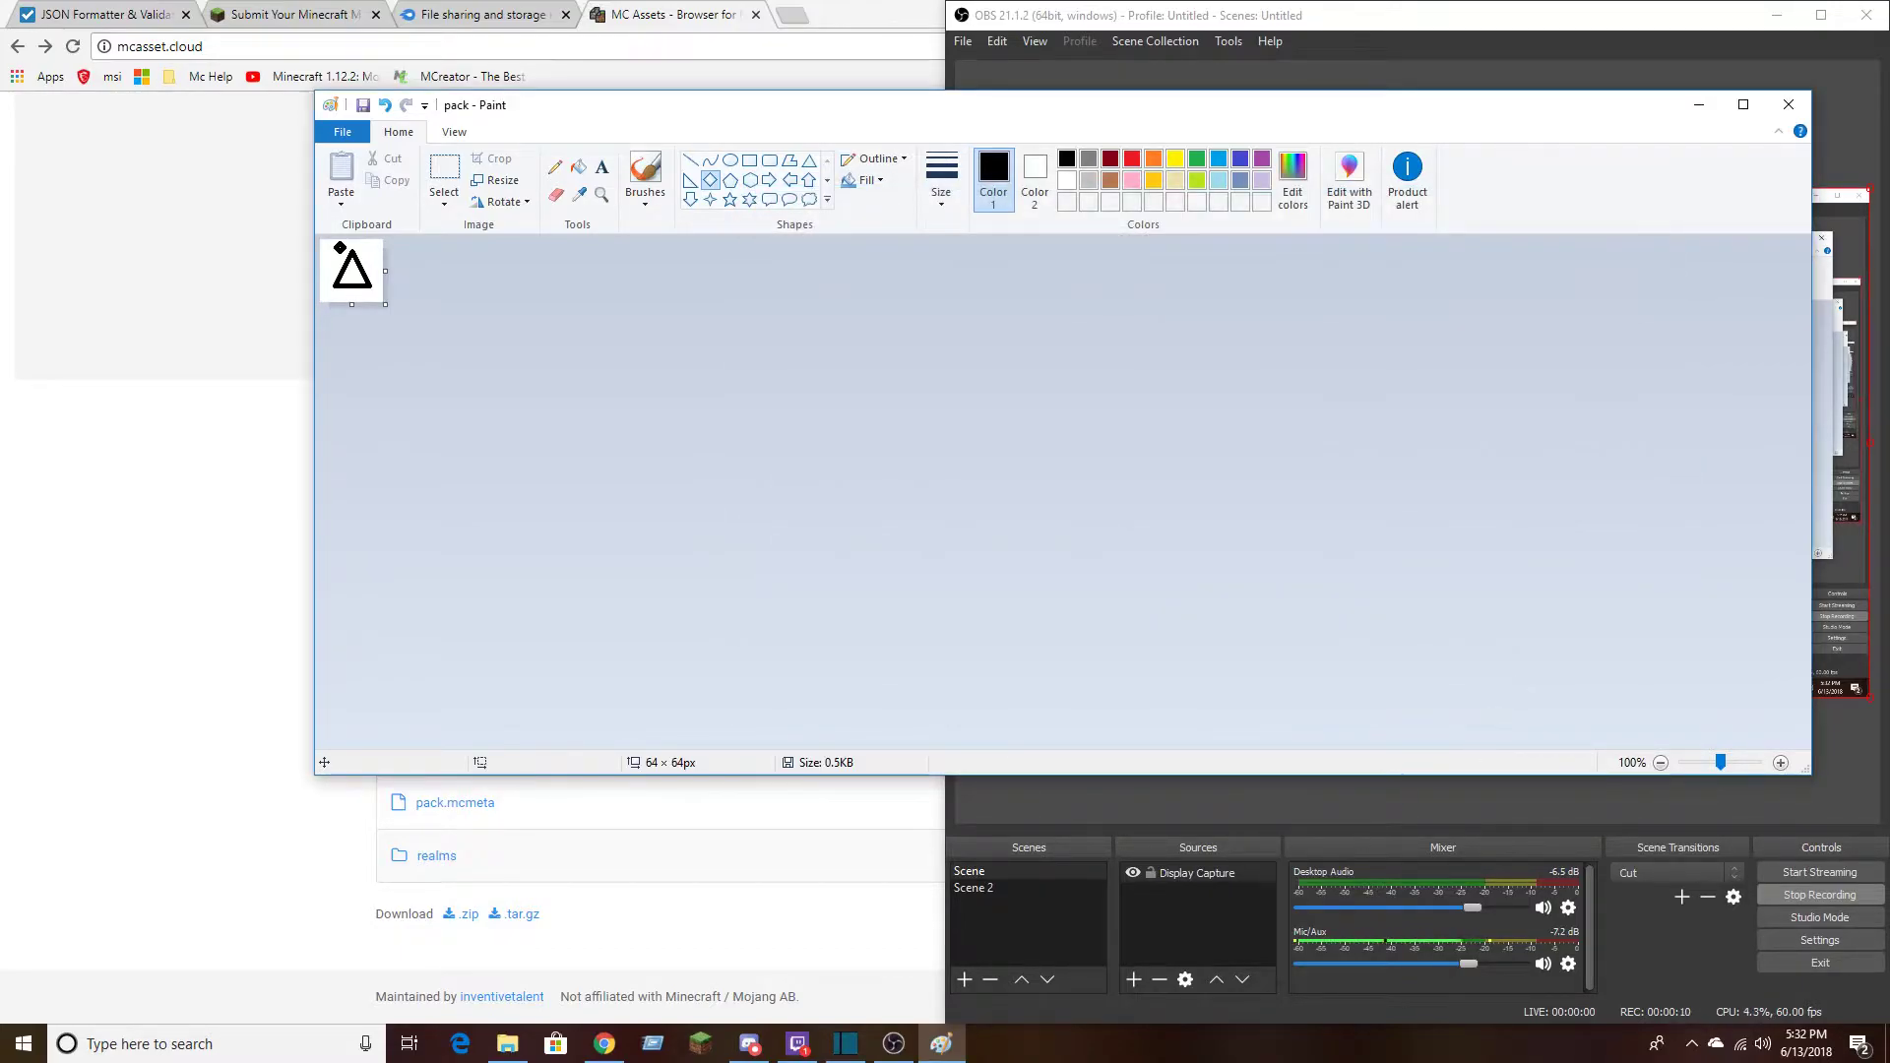
# Bring up the Tutorial Pack =D folder window, view the saved pack PNG image and close the viewer
pyautogui.click(507, 1044)
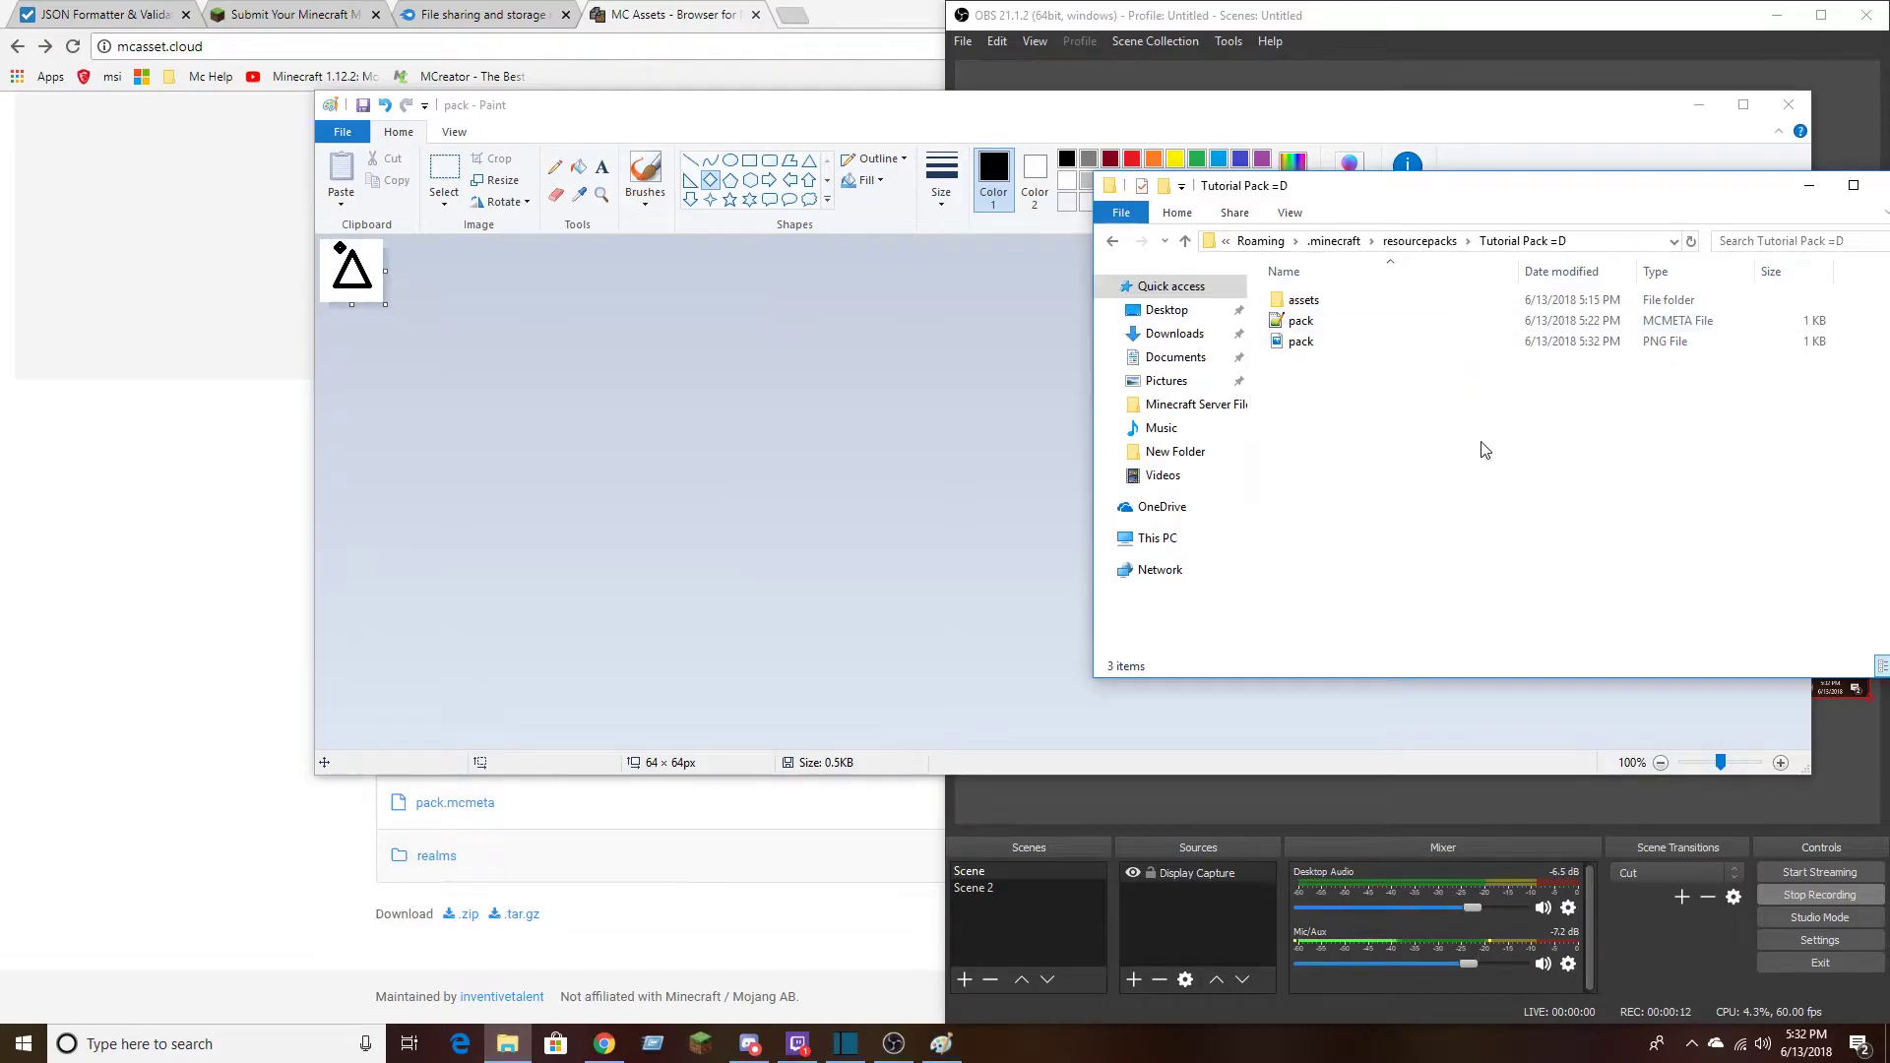
pyautogui.moveTo(1512, 194); pyautogui.dragTo(945, 244)
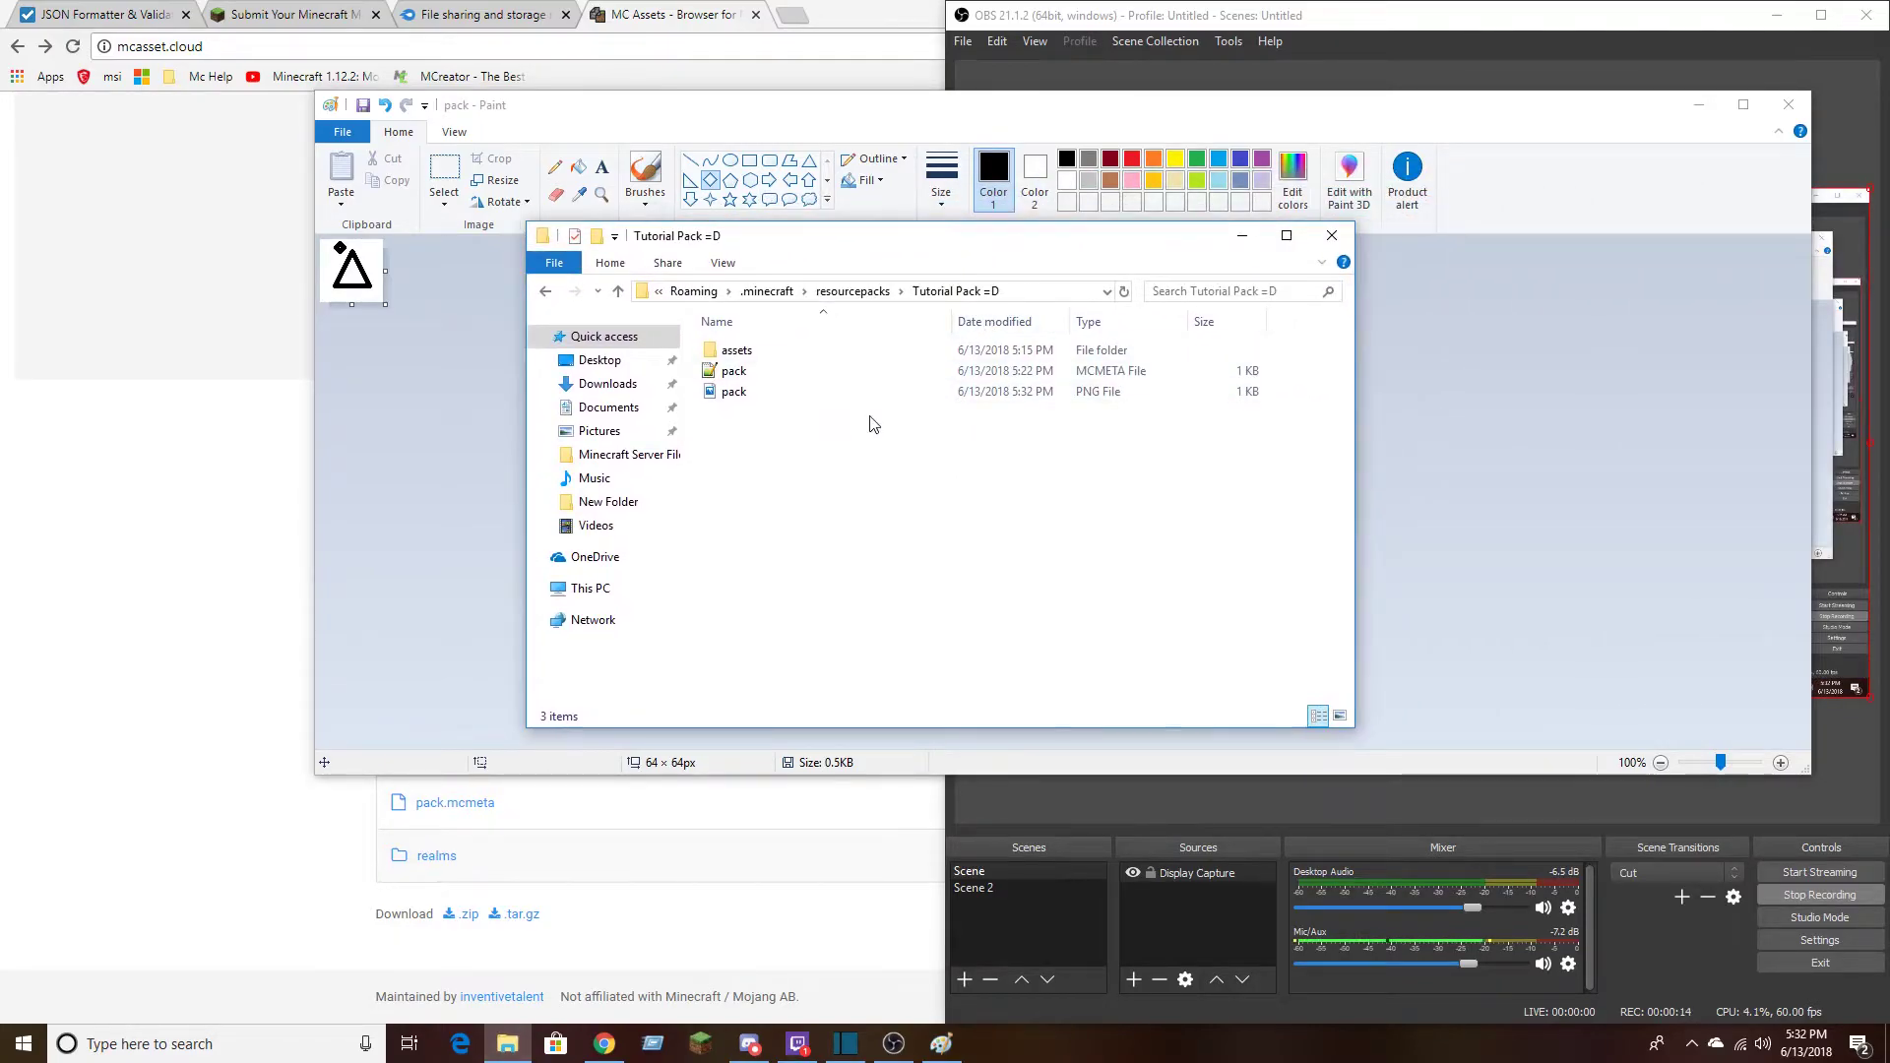
pyautogui.doubleClick(812, 394)
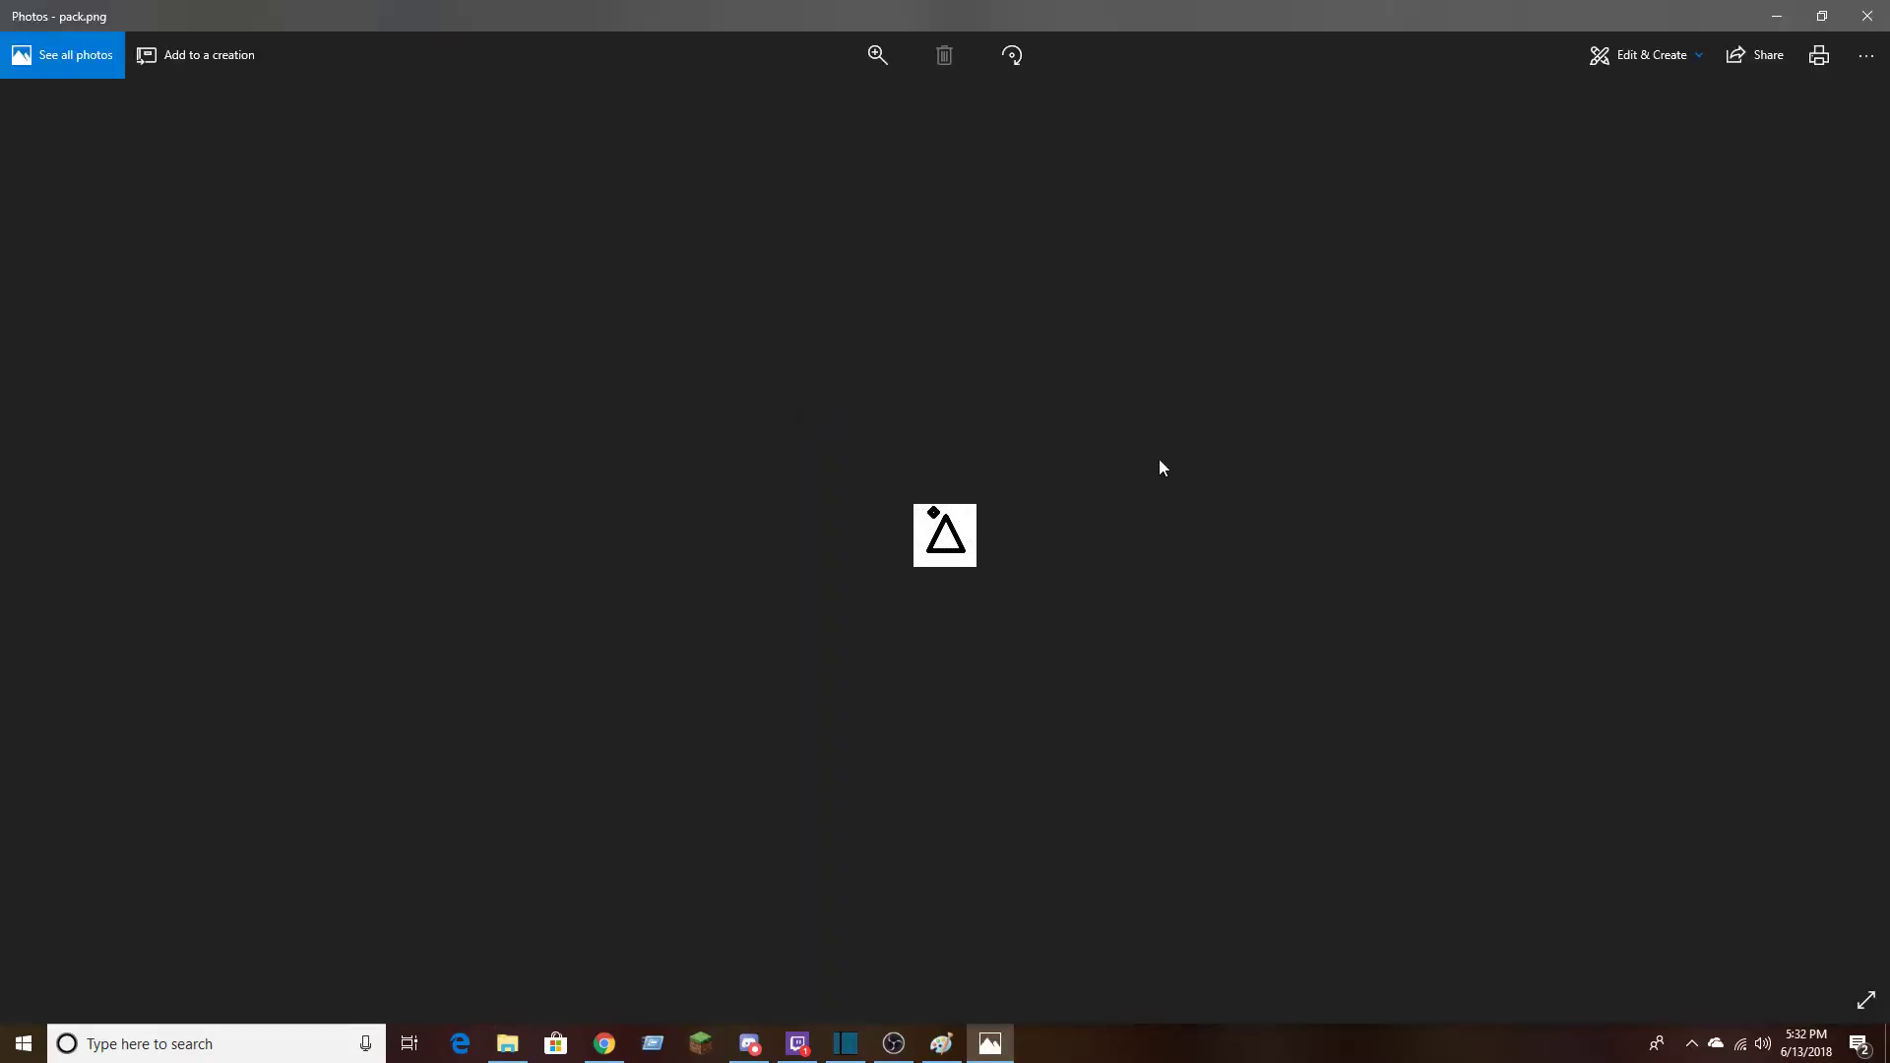
pyautogui.click(1884, 10)
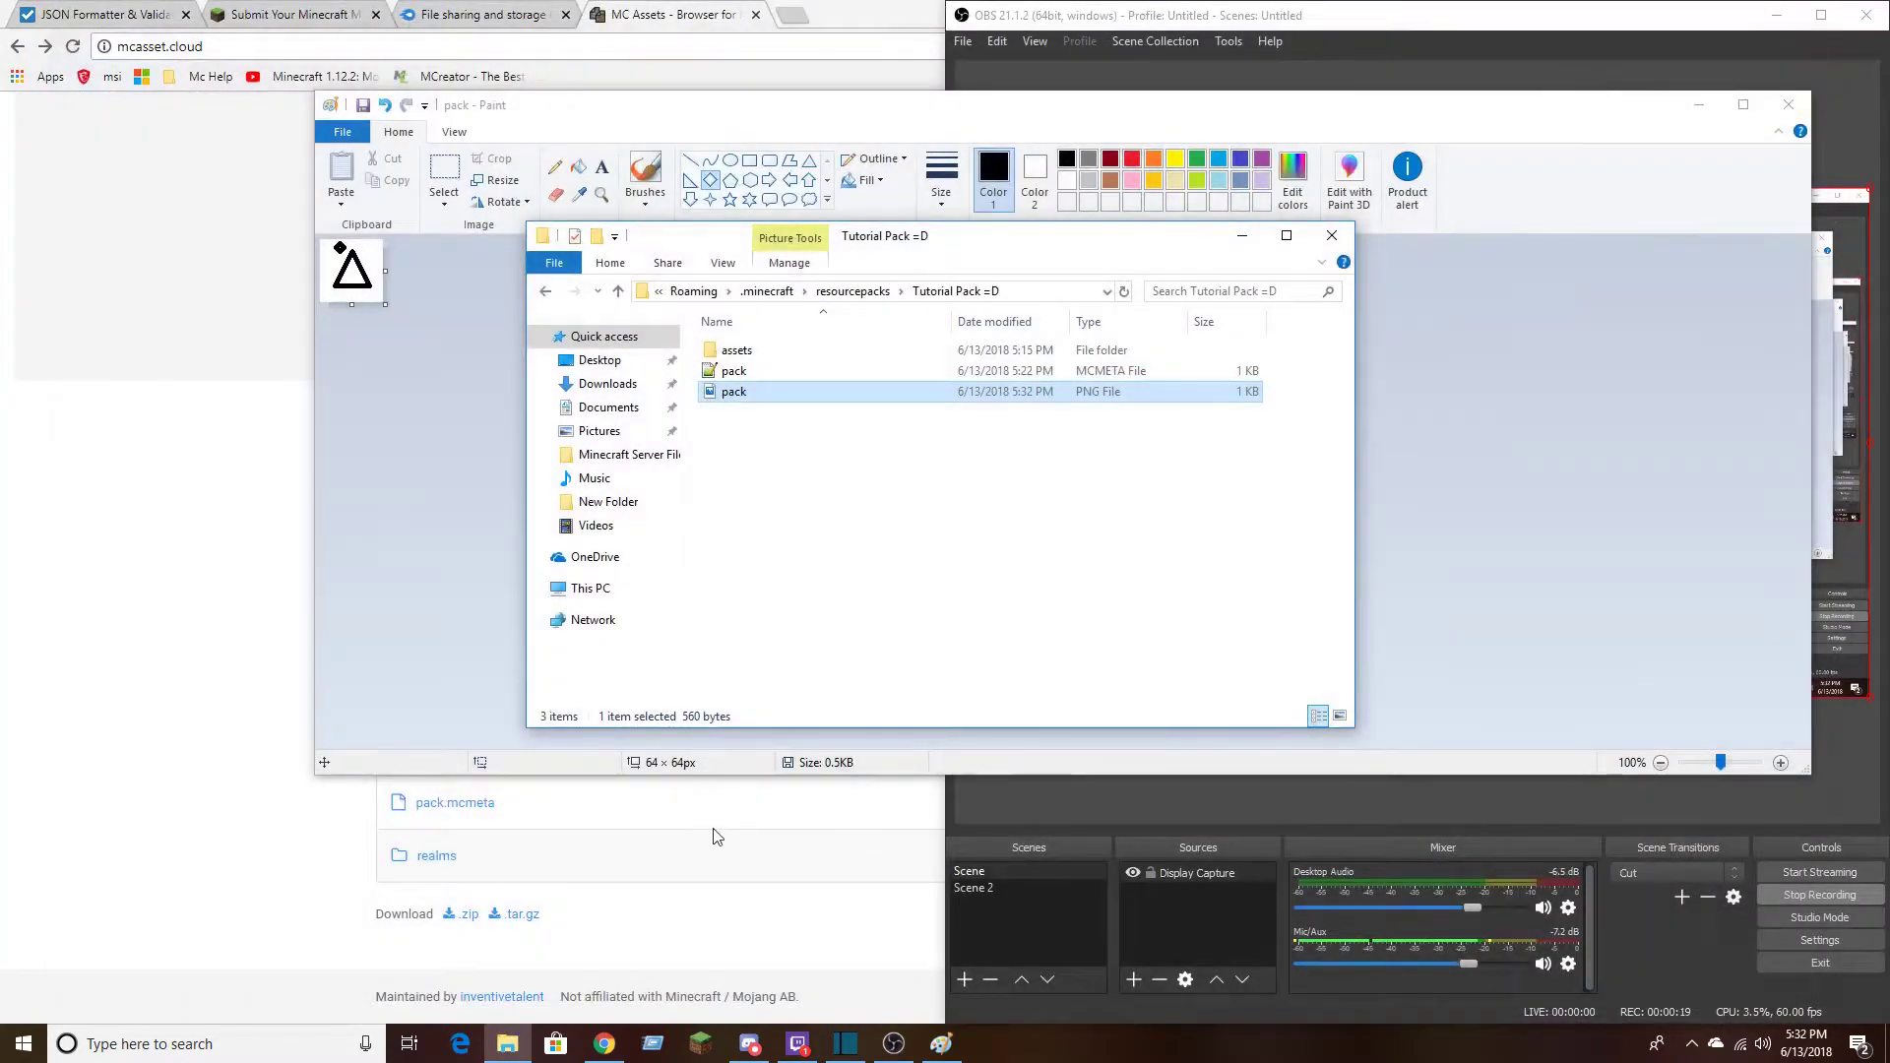
# Review the contents of the pack.mcmeta file and close the editor
pyautogui.doubleClick(770, 370)
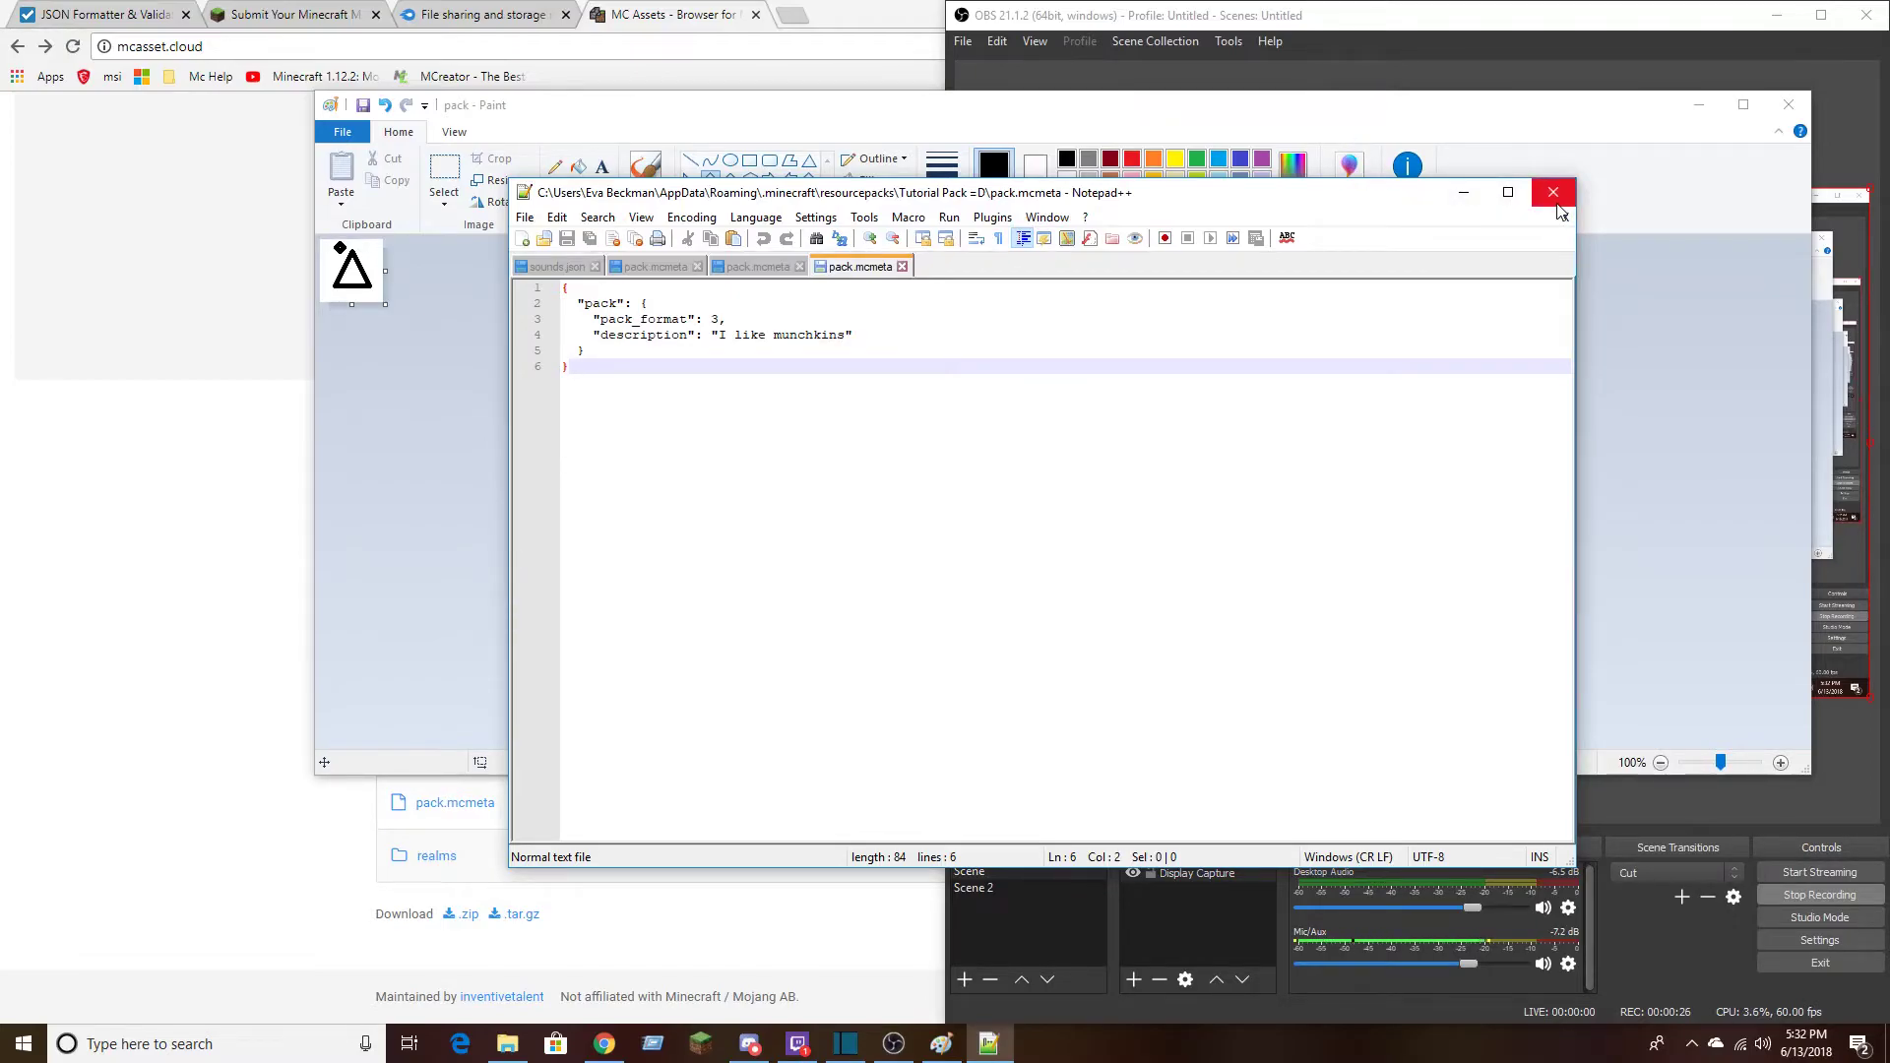
pyautogui.moveTo(1063, 197); pyautogui.dragTo(992, 207)
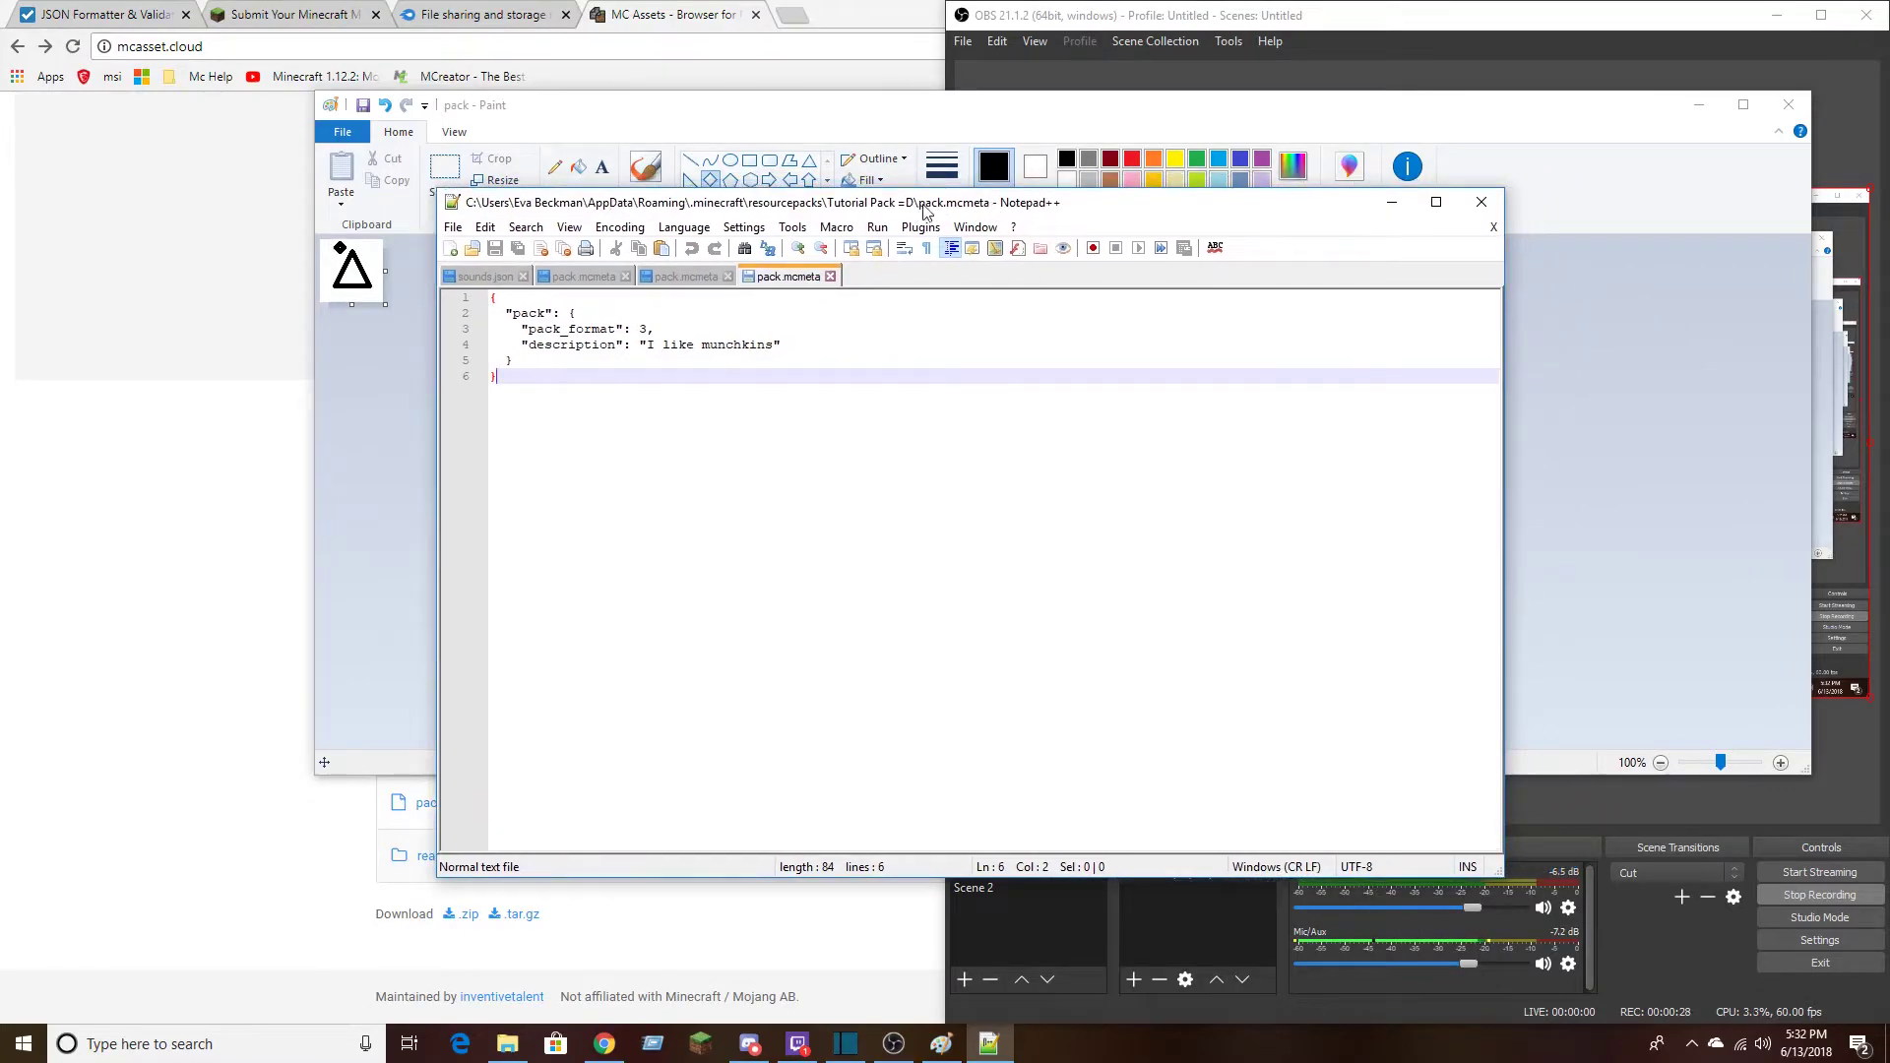
pyautogui.click(1482, 201)
# Look inside the assets and minecraft folders and return to the Tutorial Pack =D folder
pyautogui.doubleClick(800, 350)
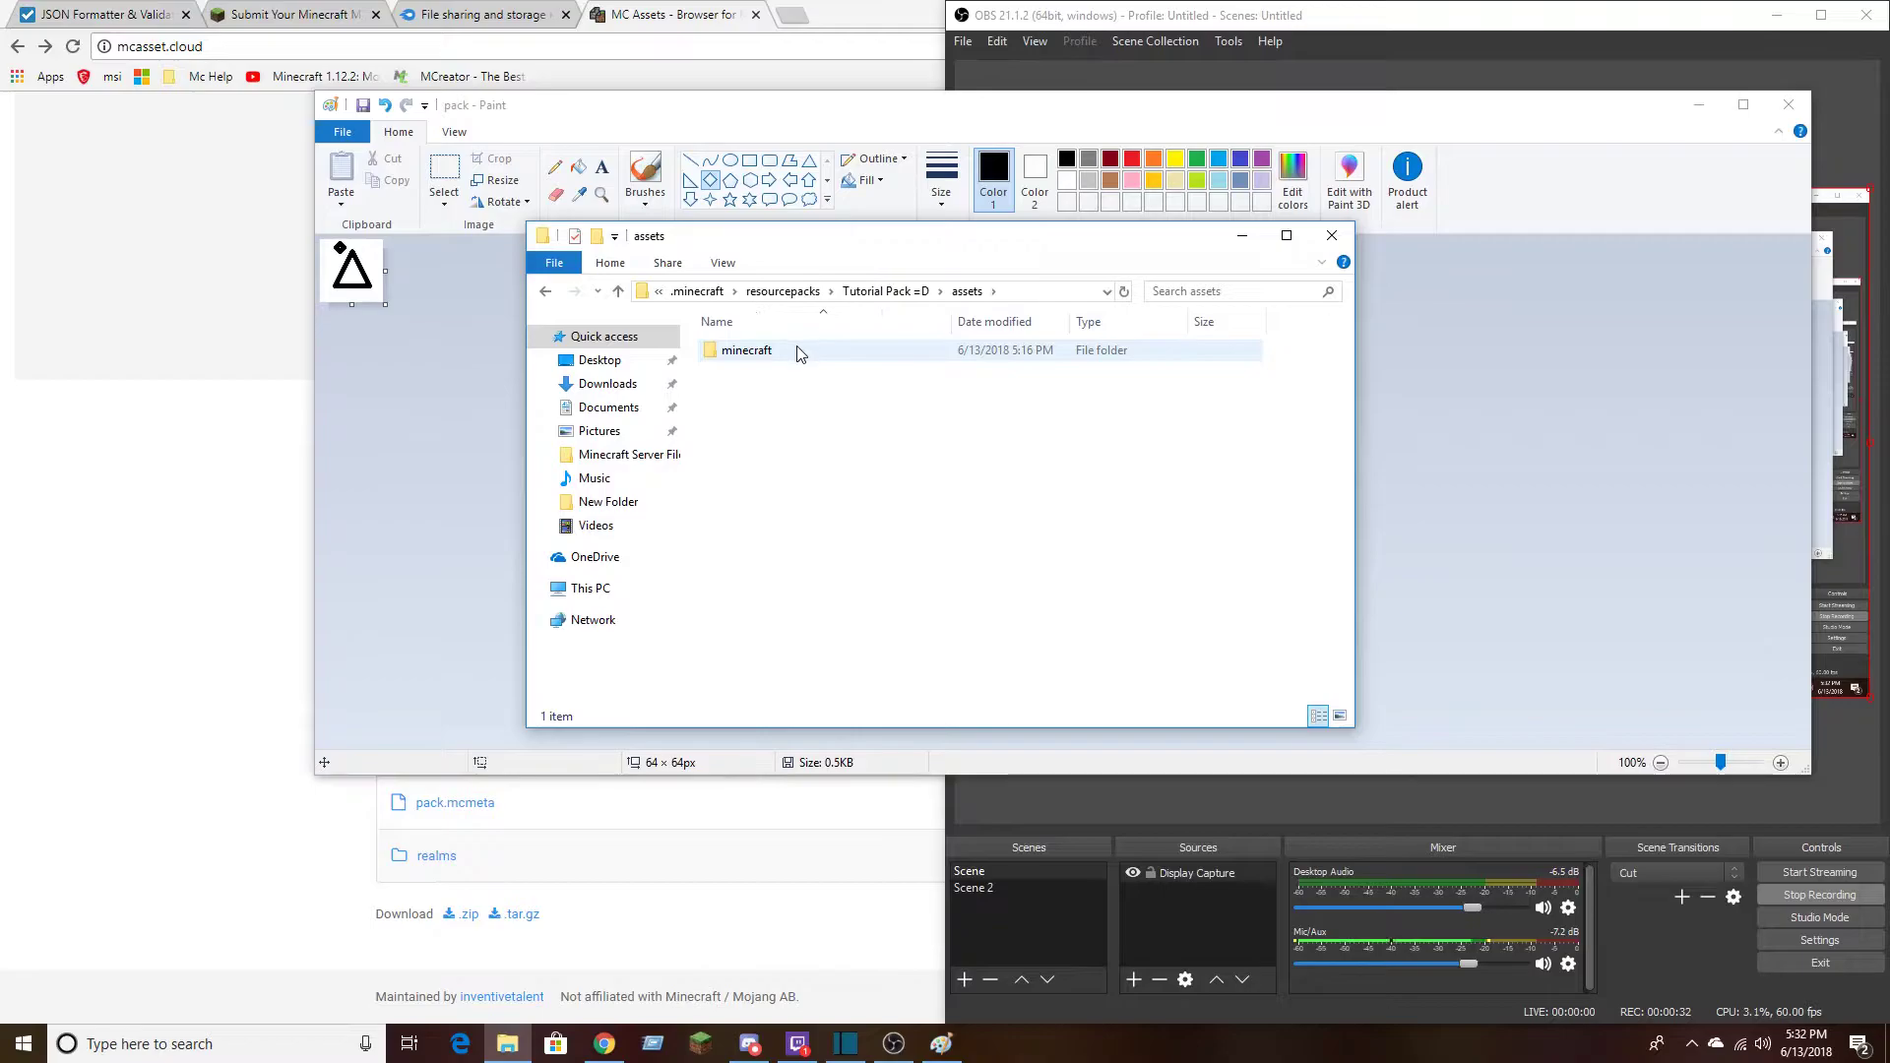
pyautogui.doubleClick(788, 350)
pyautogui.click(546, 291)
pyautogui.click(545, 291)
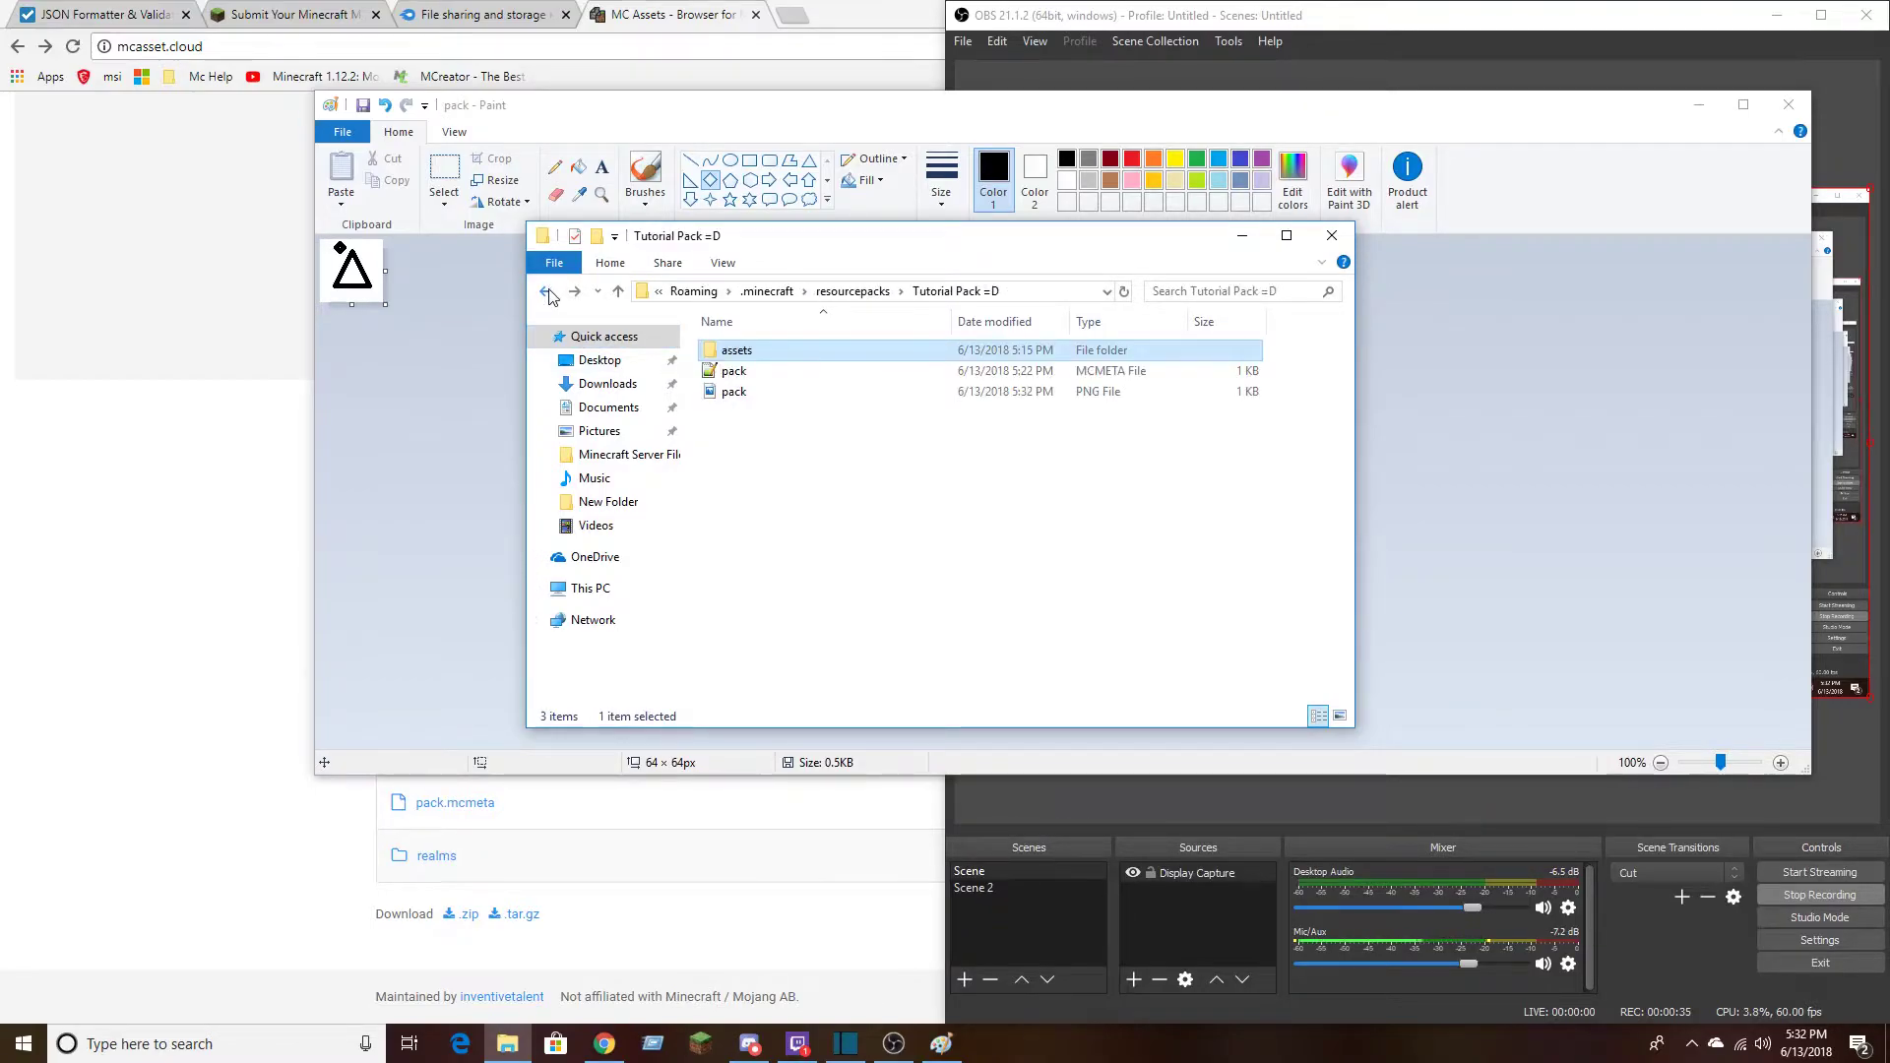
# Launch Minecraft 1.12.2, maximise its window and load the singleplayer test world
pyautogui.click(717, 1051)
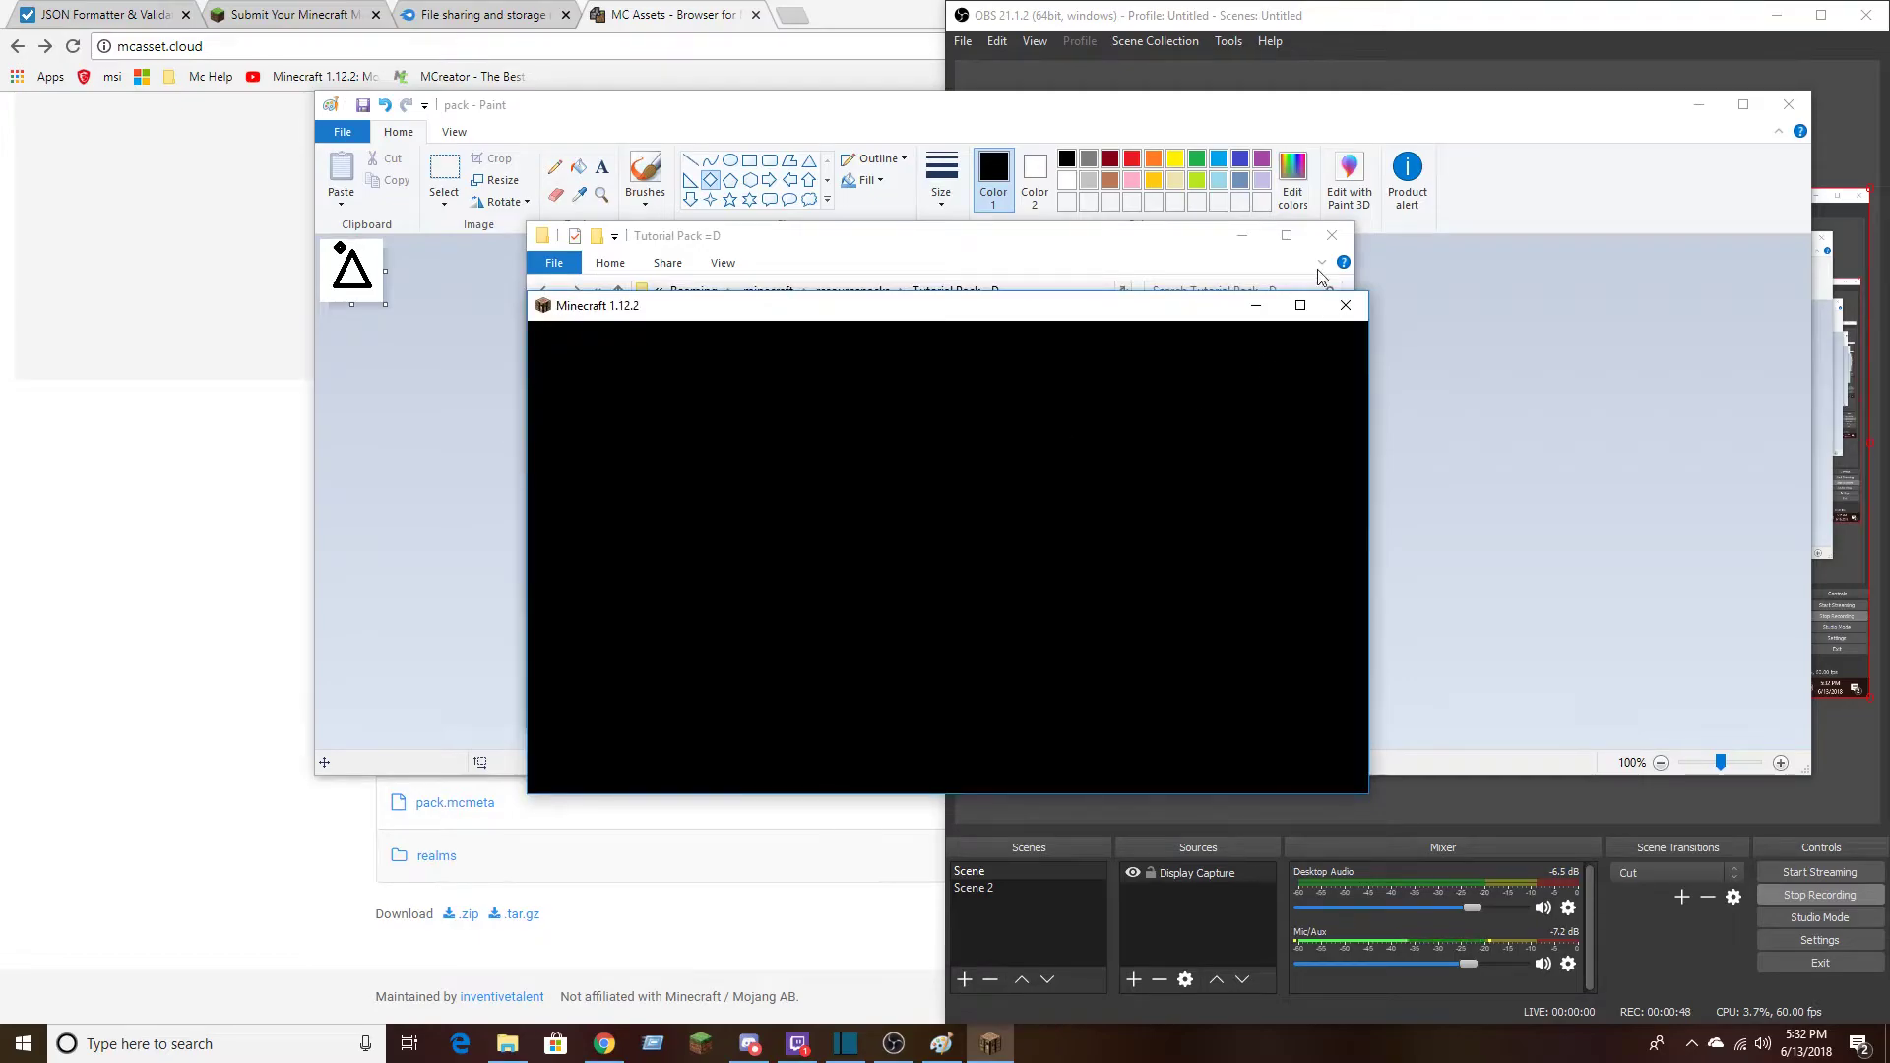
pyautogui.click(1299, 306)
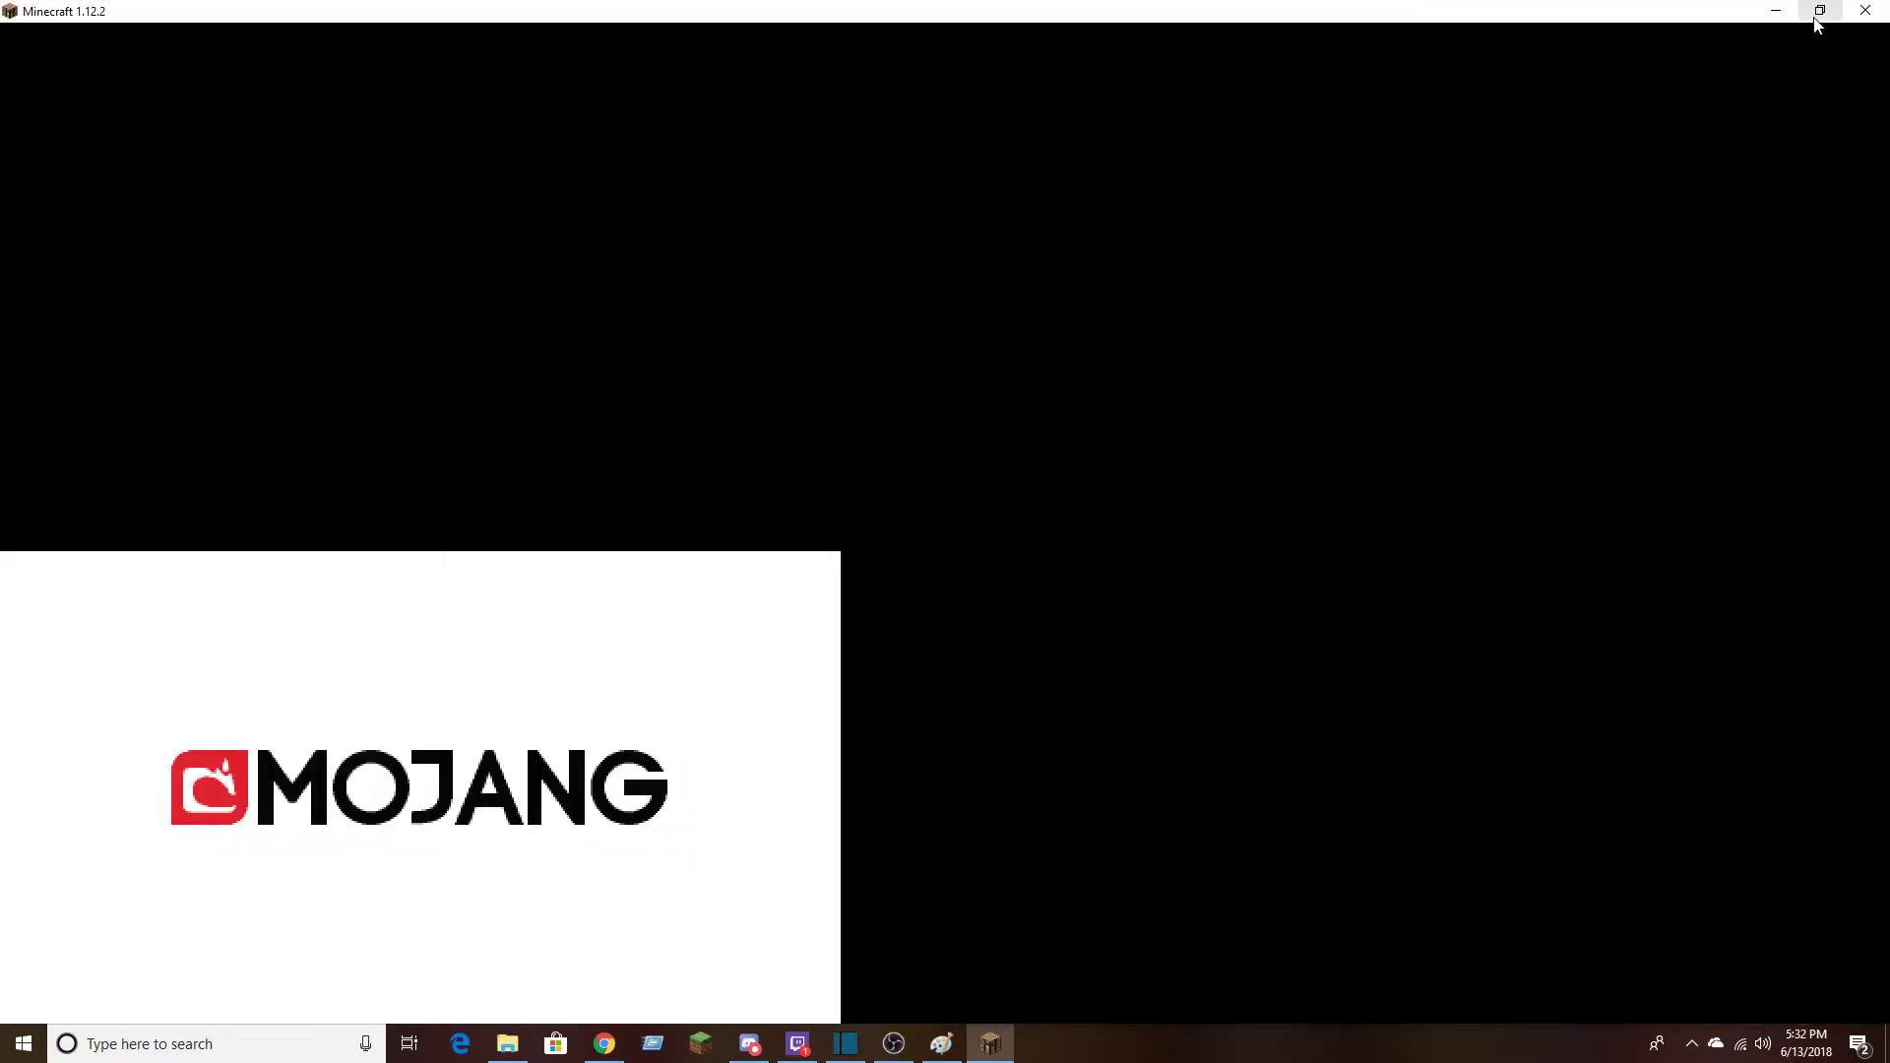
pyautogui.click(893, 1044)
pyautogui.click(617, 117)
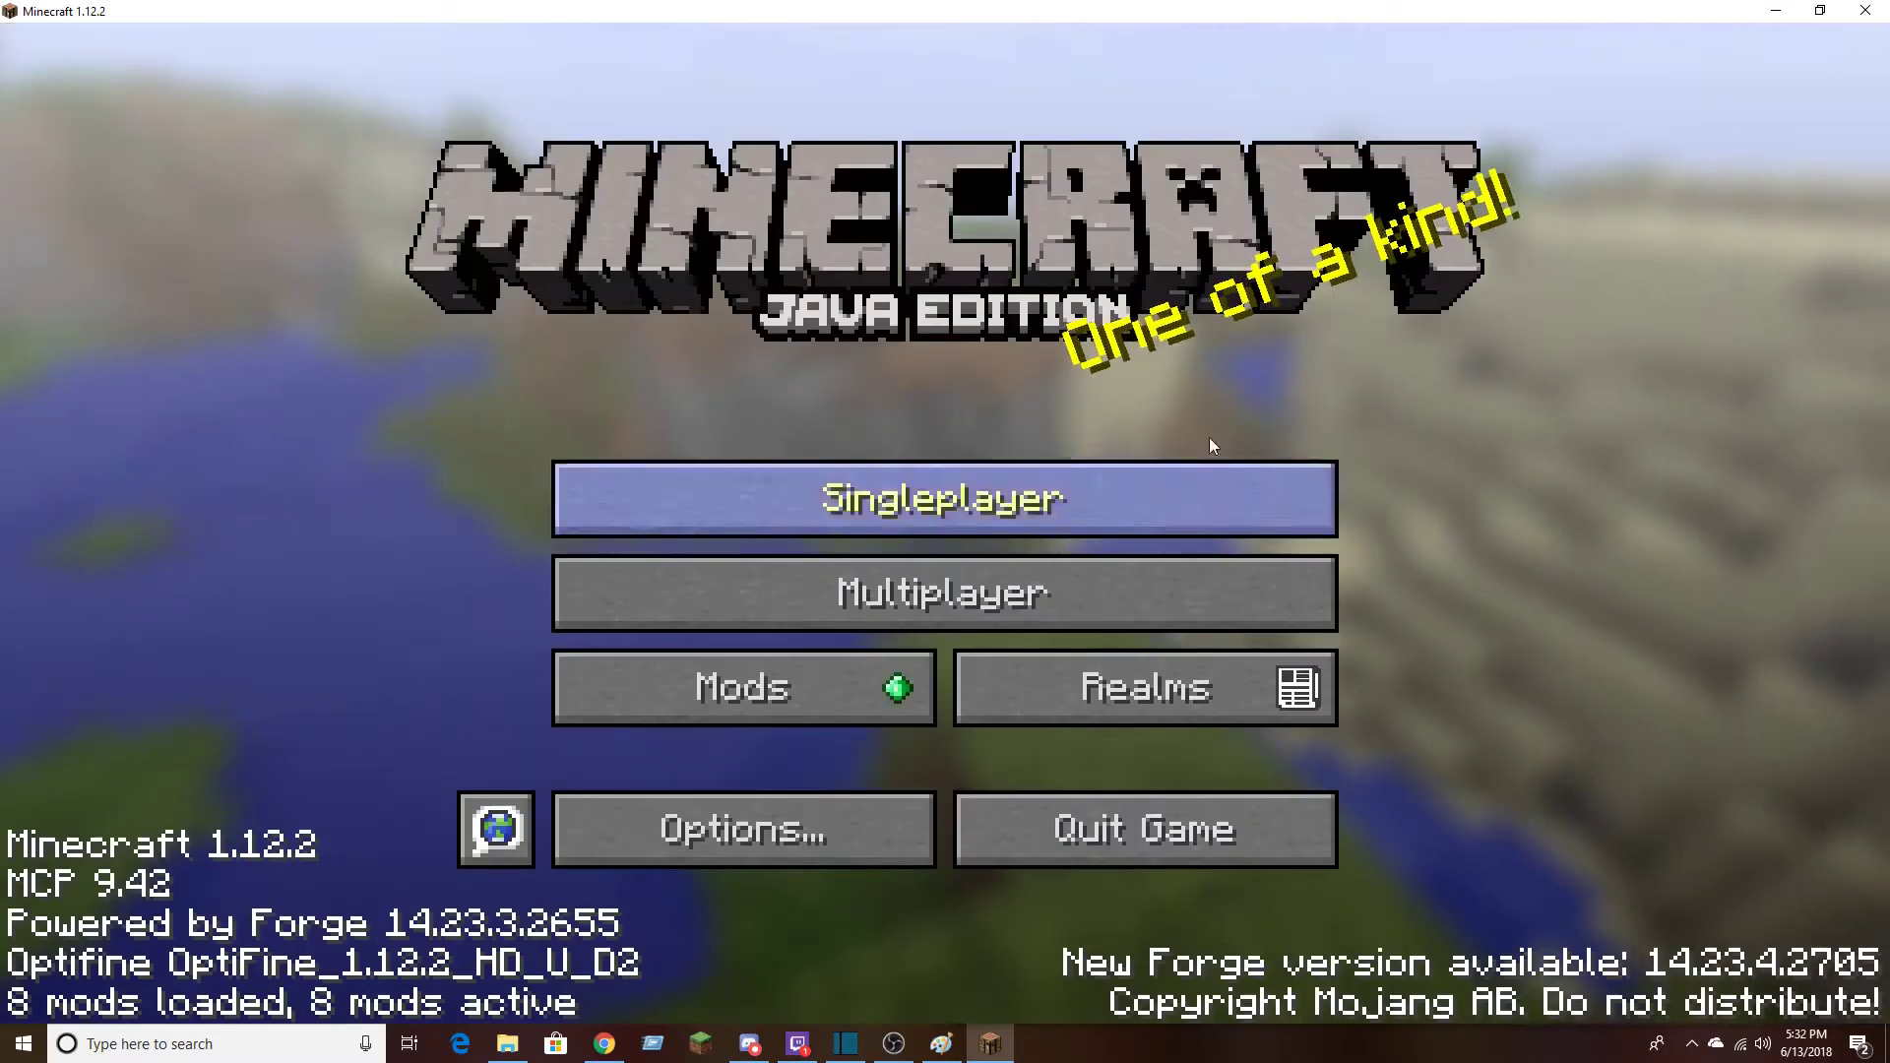
pyautogui.click(930, 497)
pyautogui.doubleClick(697, 226)
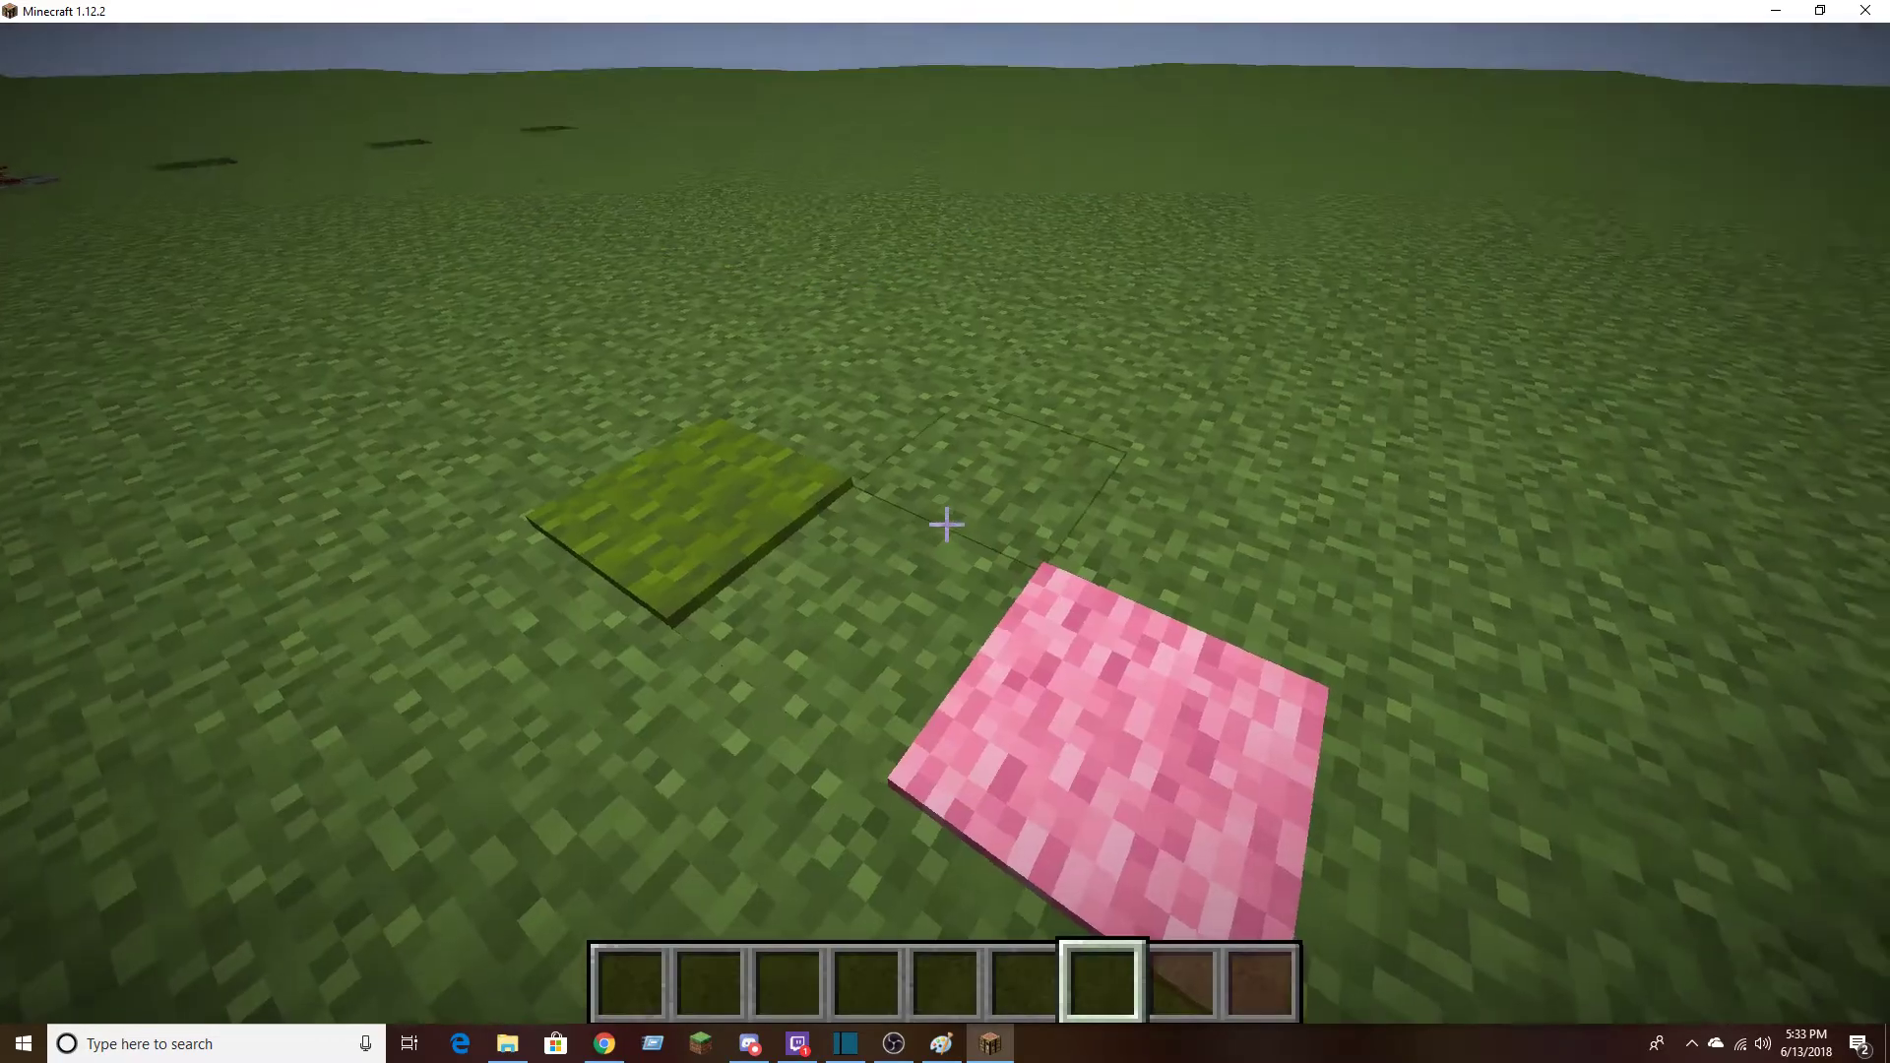
# Activate Tutorial Pack =D in the game's resource pack selection, apply it and return to the world
pyautogui.press('Escape')
pyautogui.click(845, 628)
pyautogui.click(770, 659)
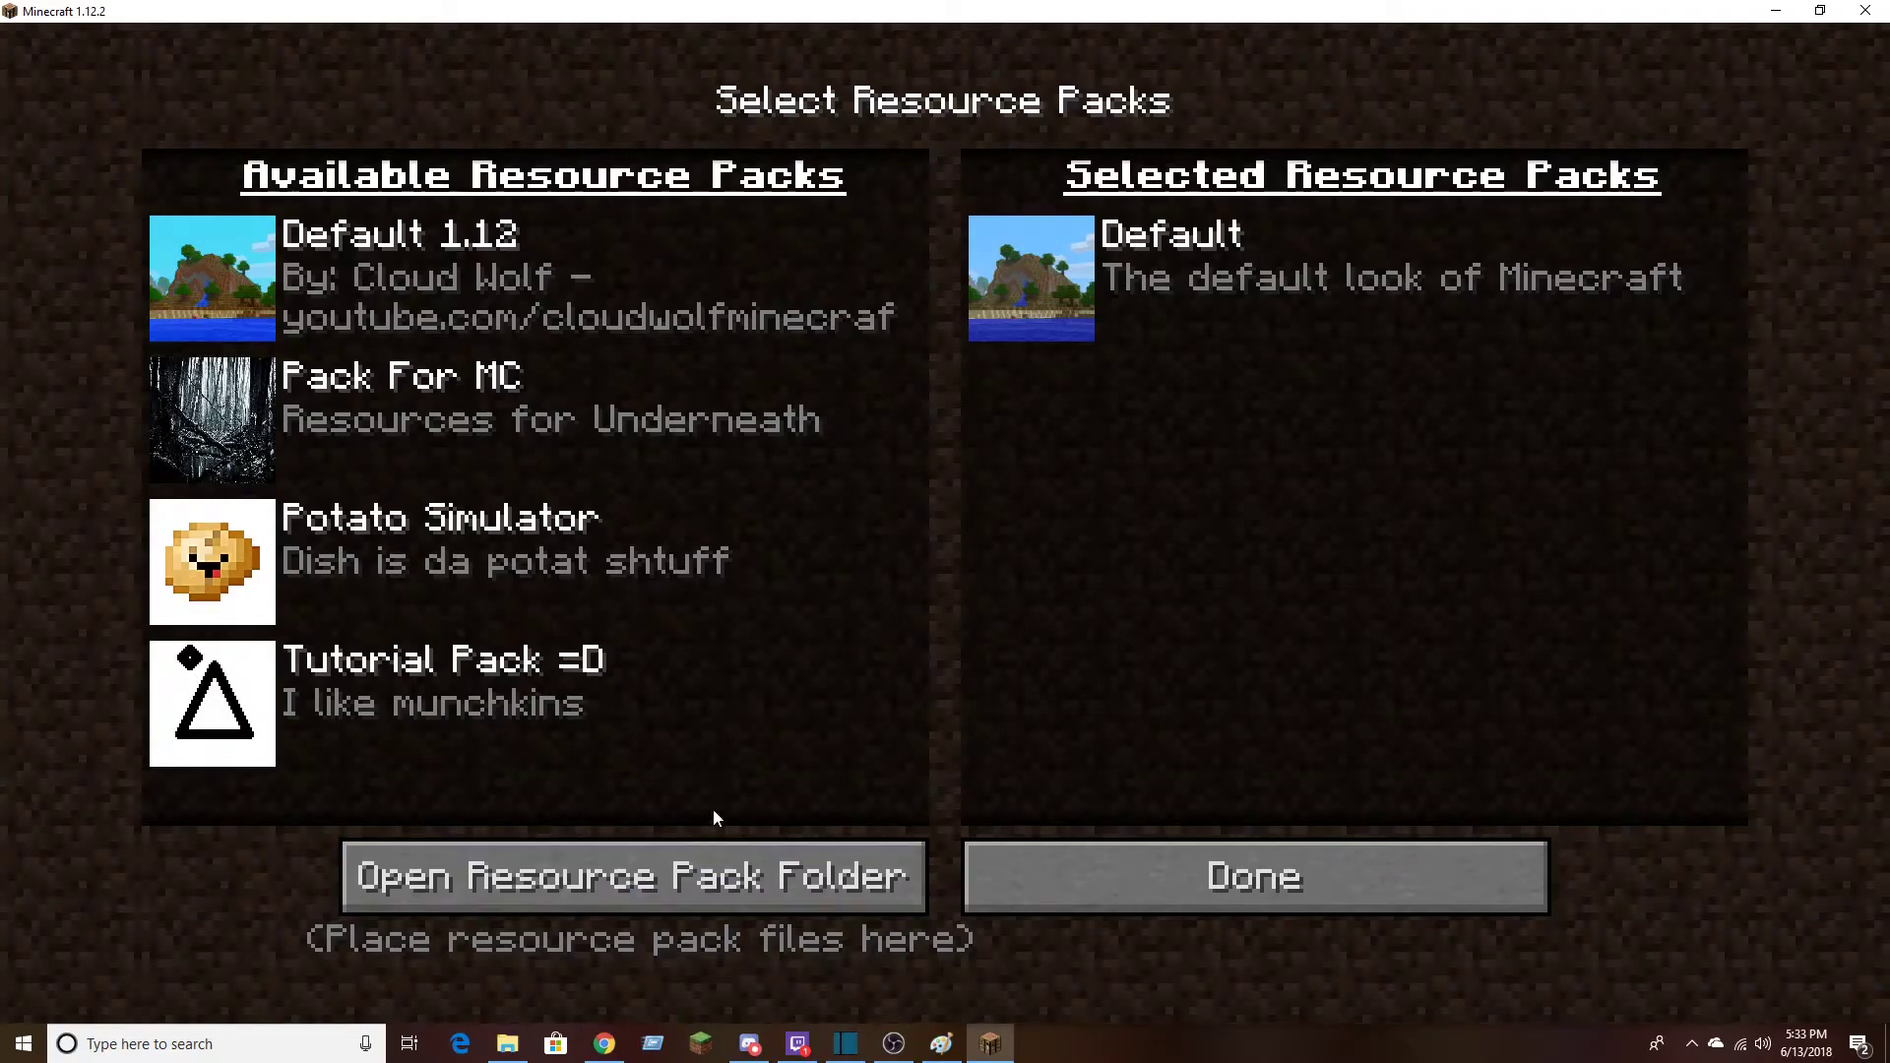
pyautogui.moveTo(448, 720)
pyautogui.moveTo(242, 724)
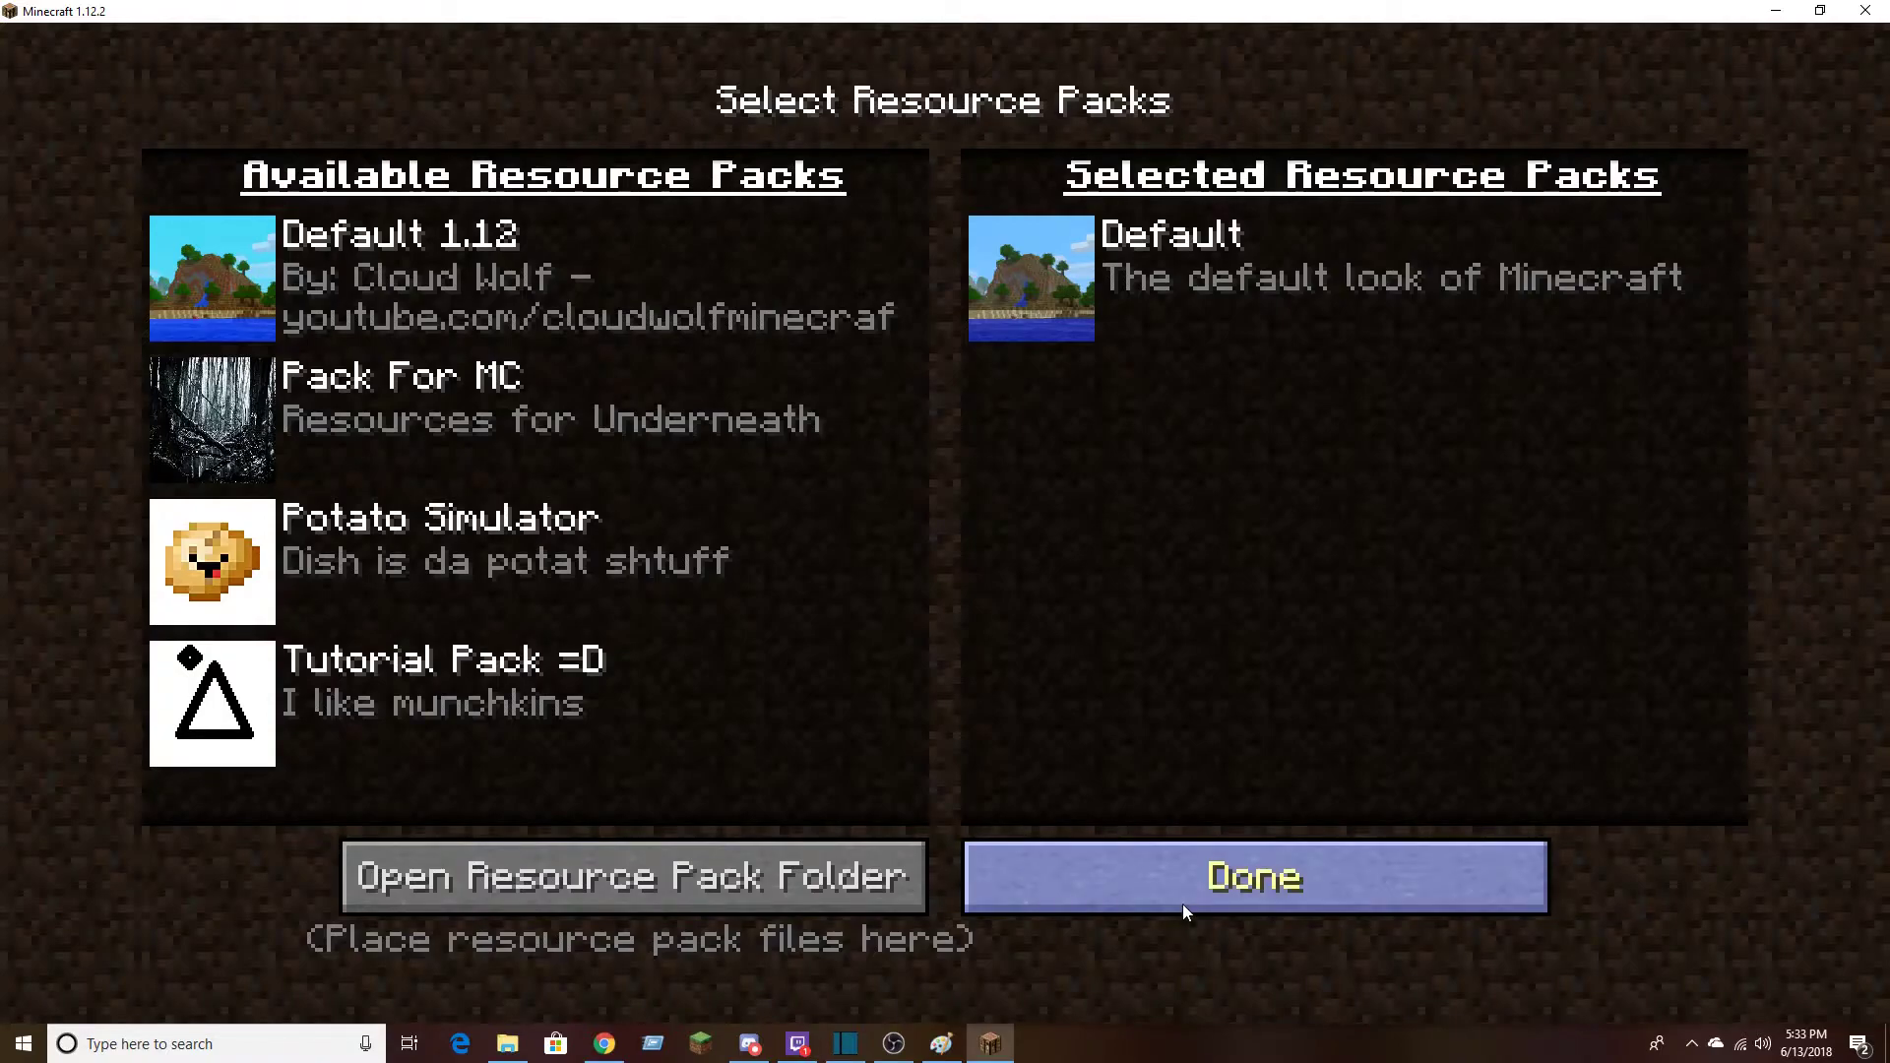
pyautogui.click(217, 692)
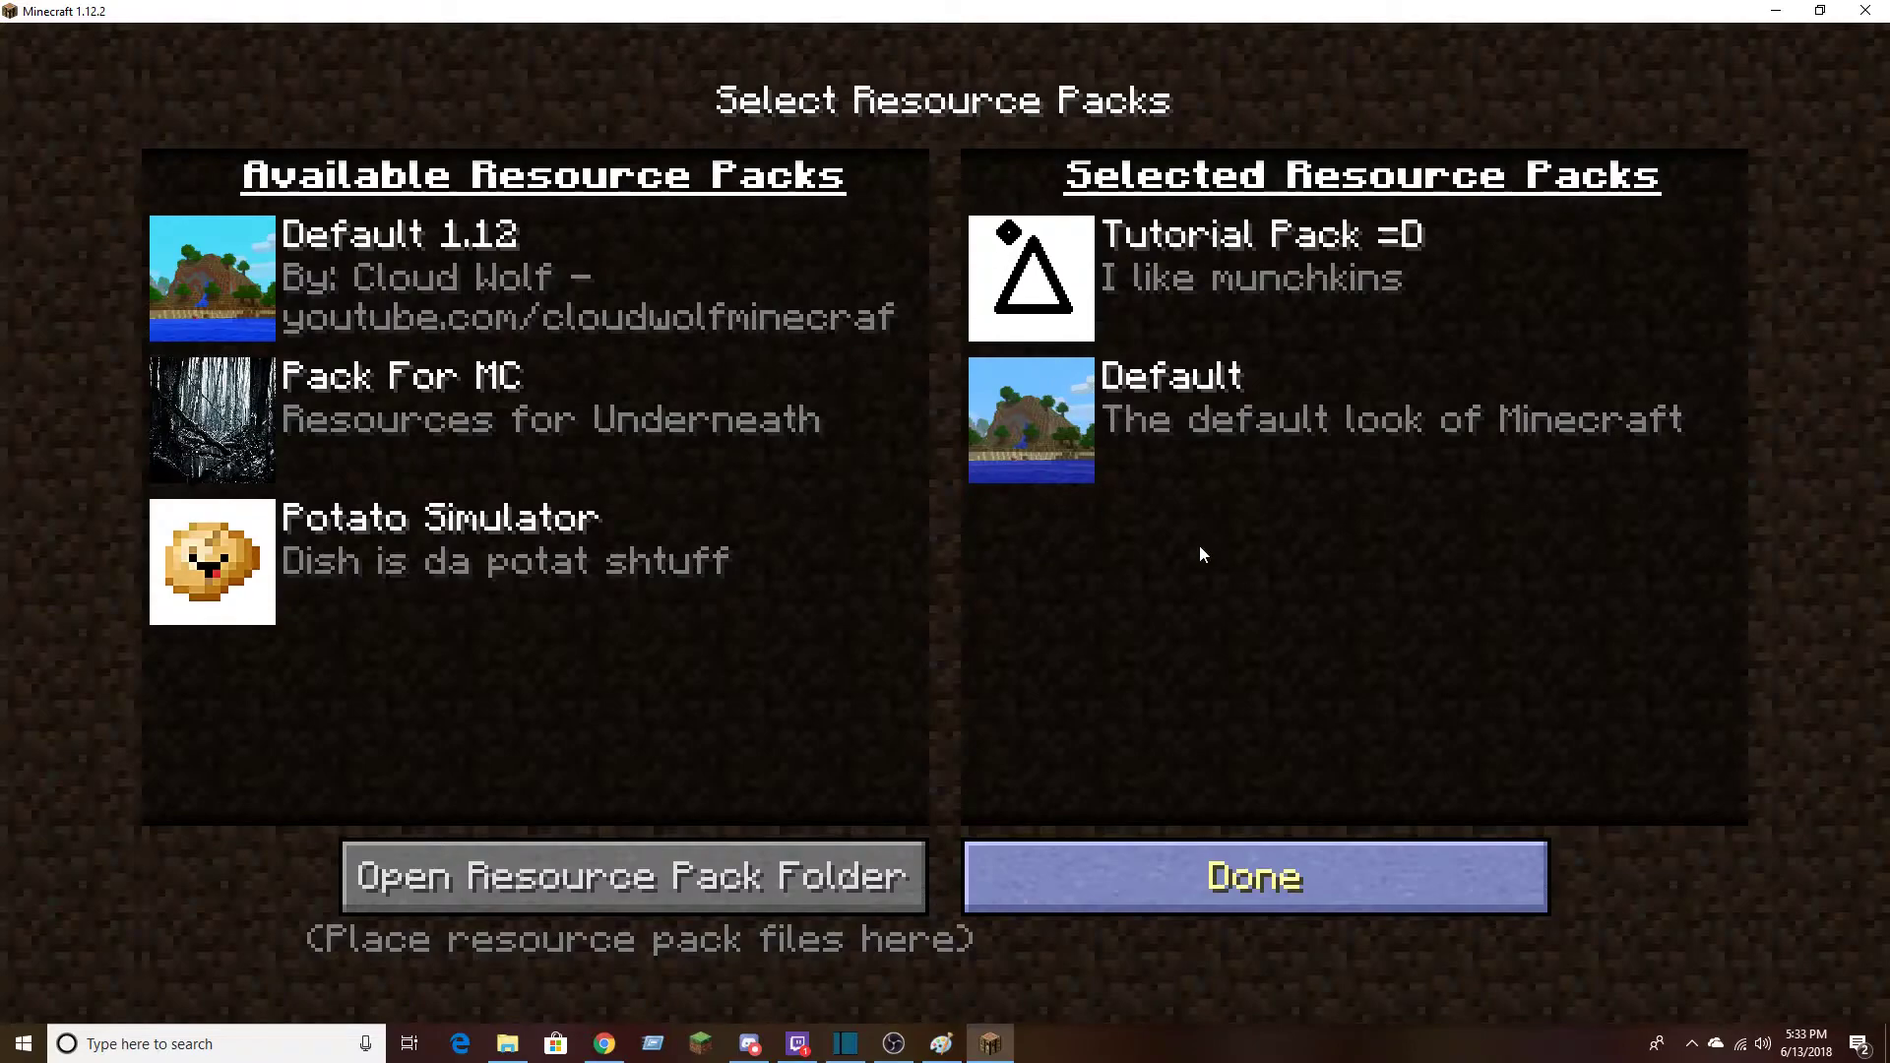
pyautogui.click(1011, 875)
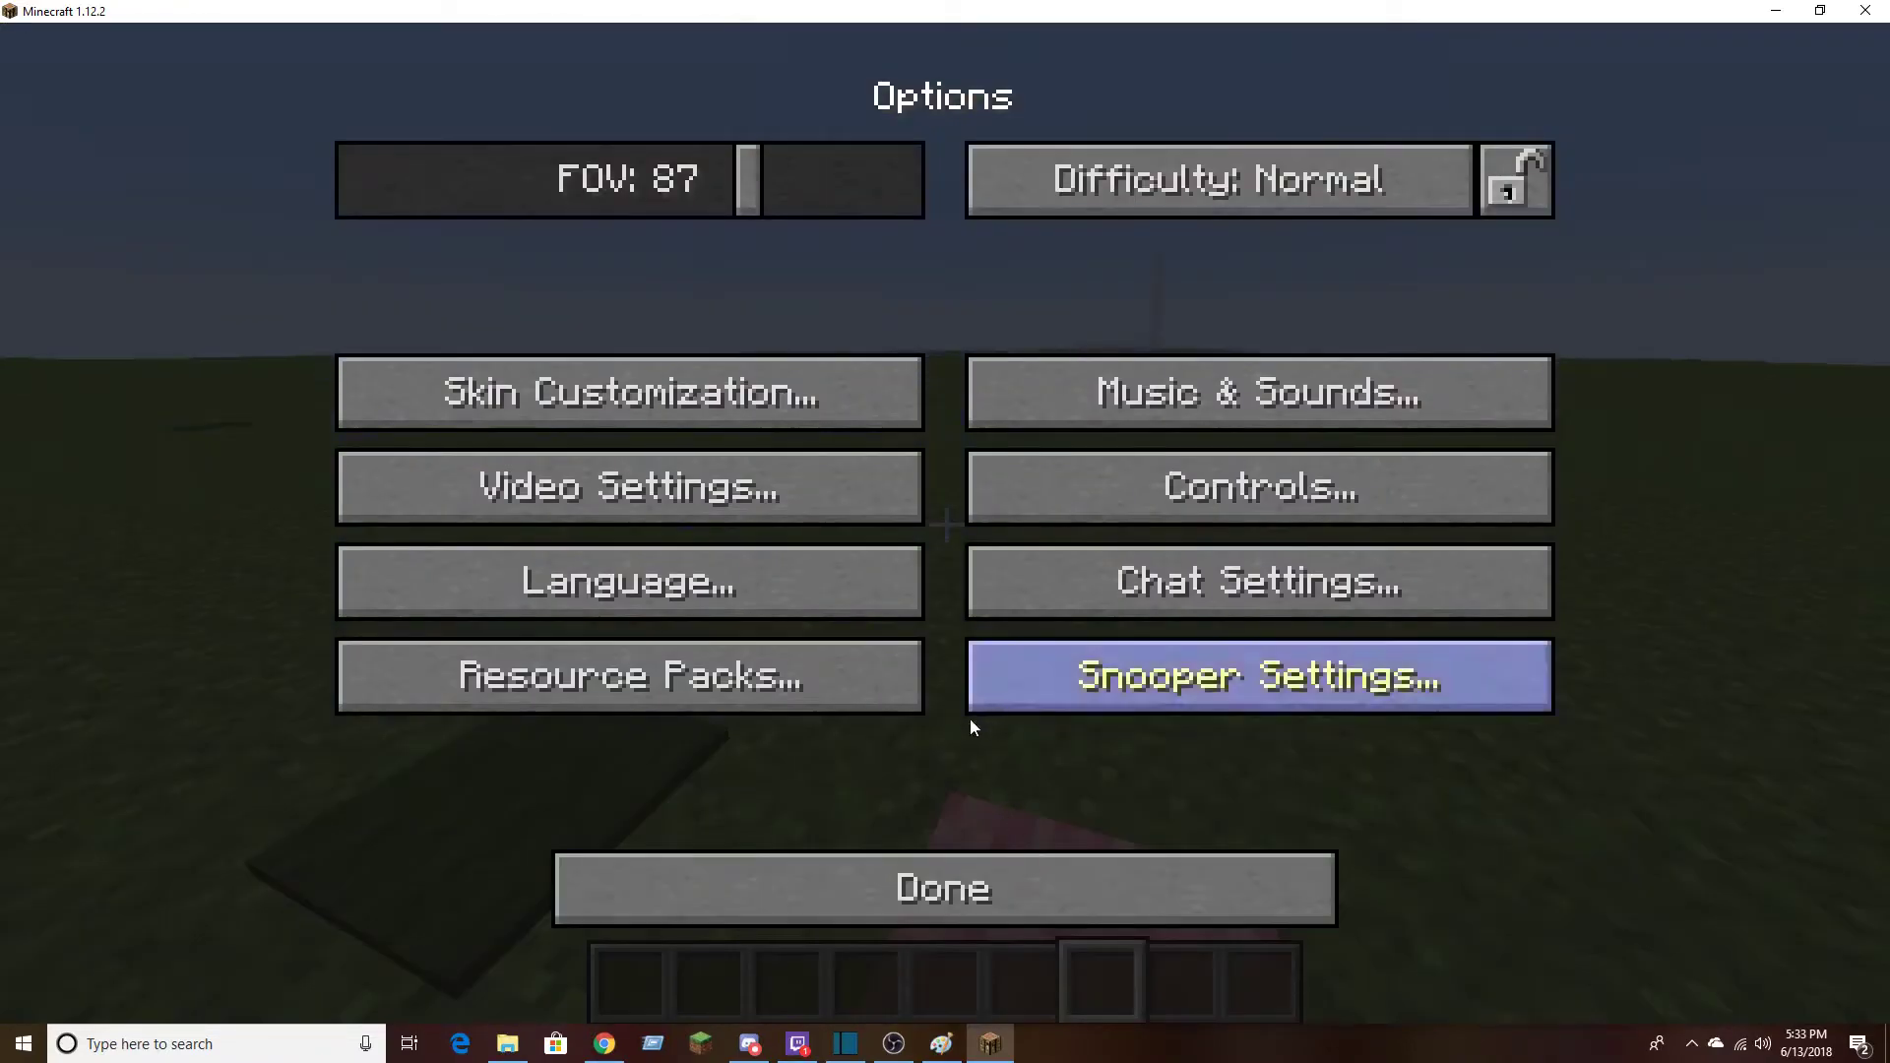
pyautogui.press('Escape')
# Find the lava bucket in the creative inventory with the search lava and put it in the first hotbar slot
pyautogui.press('e')
pyautogui.click(1508, 208)
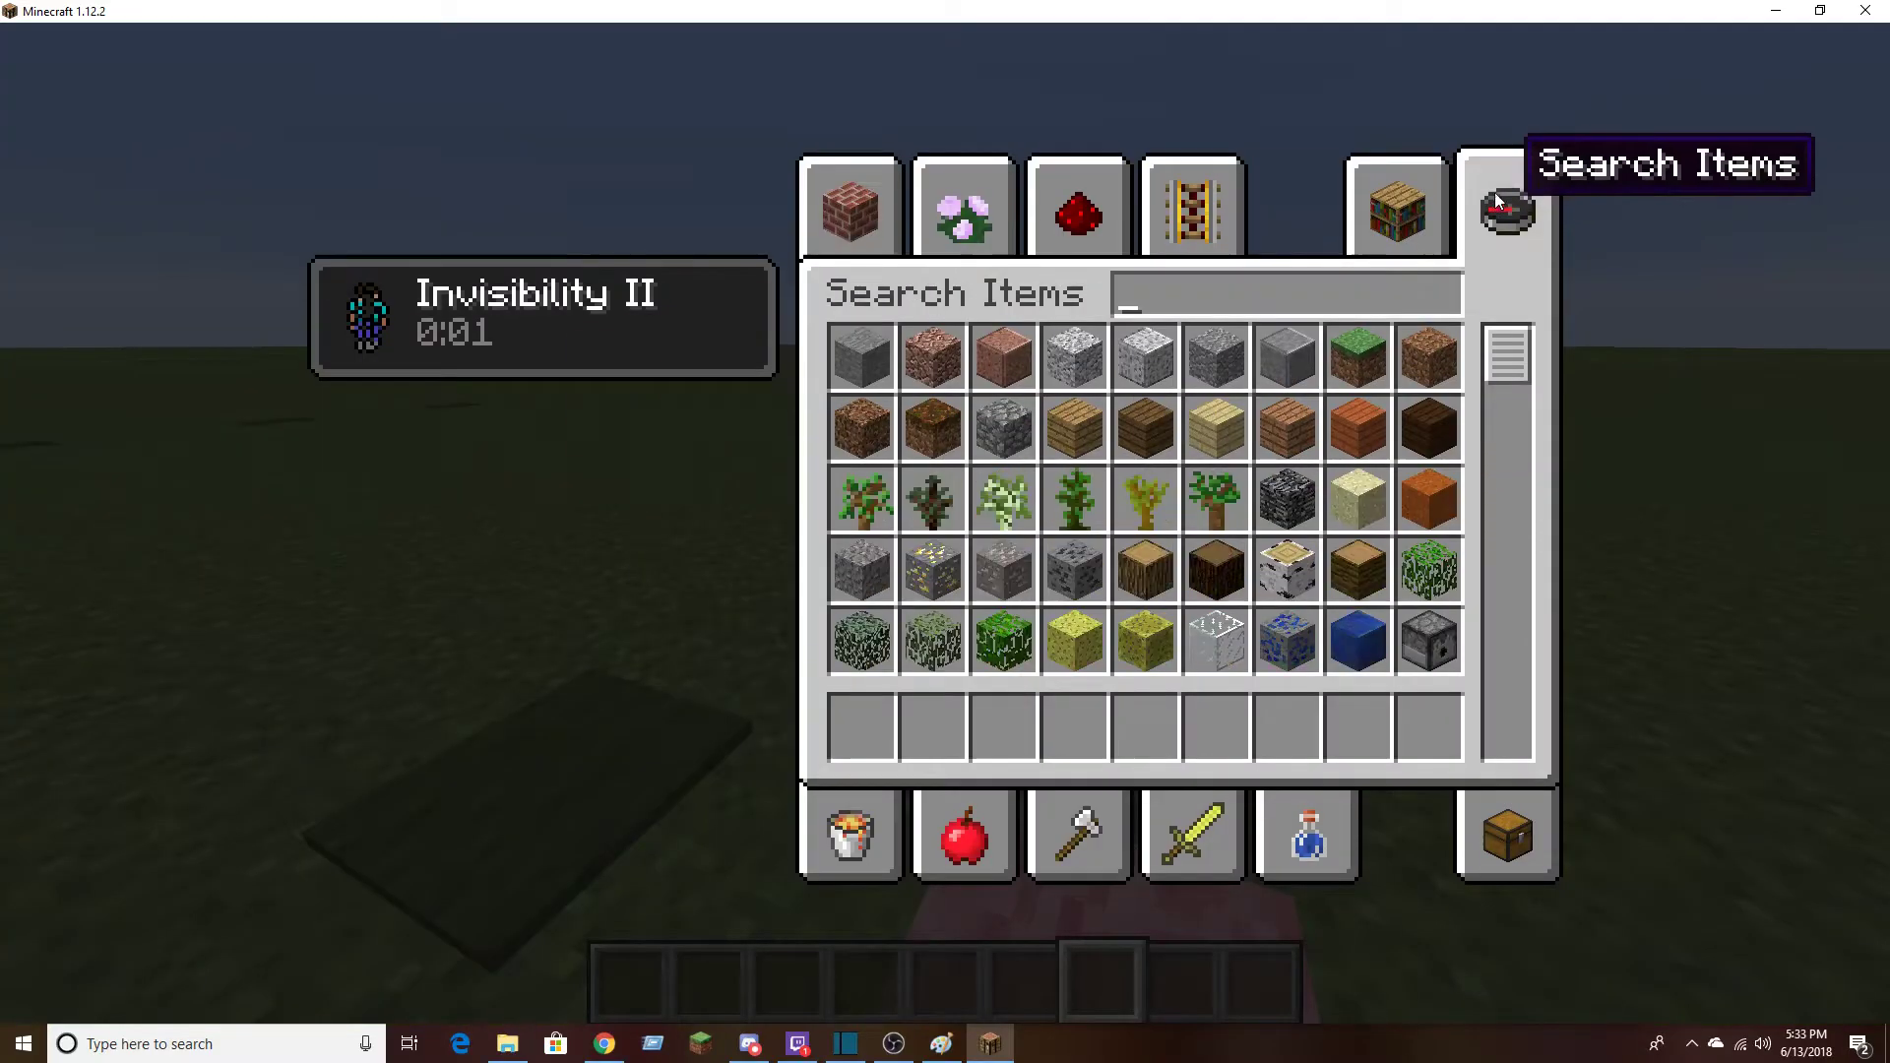
pyautogui.write('lava')
pyautogui.click(877, 362)
pyautogui.click(861, 729)
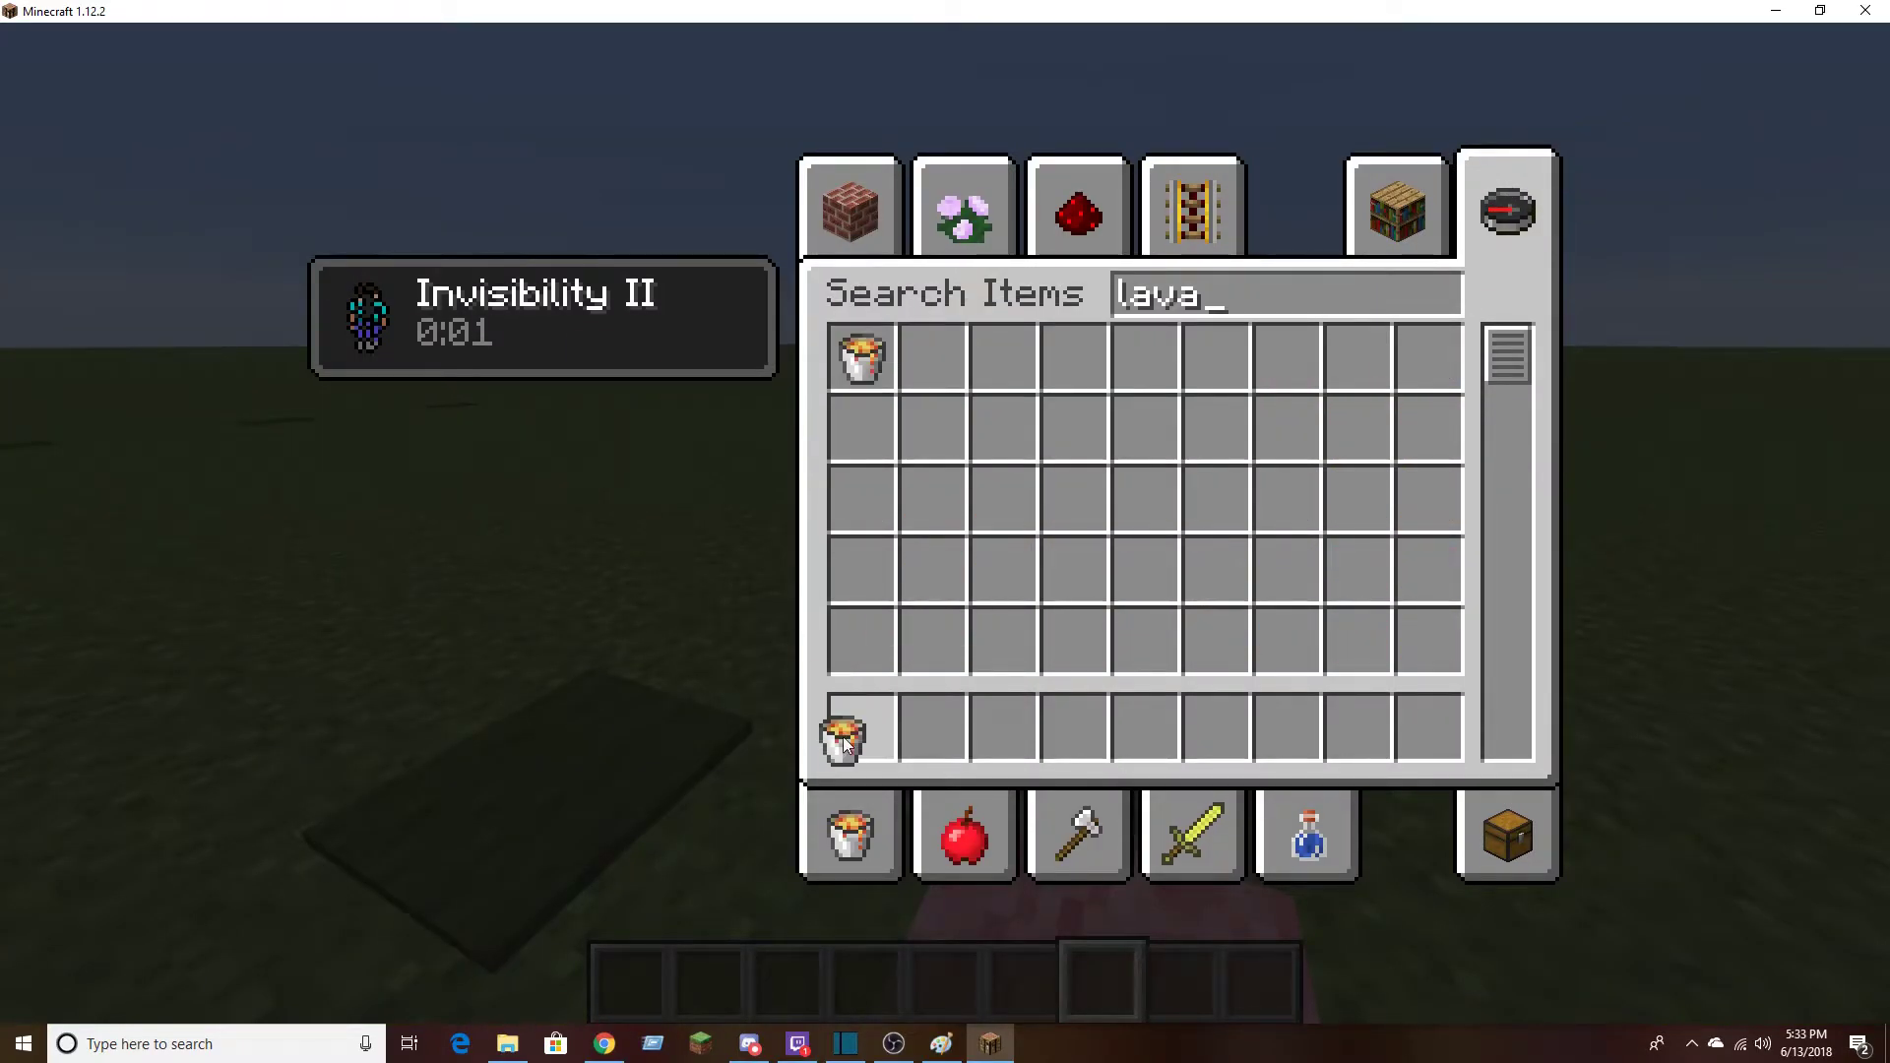
pyautogui.press('e')
# Pour lava from the bucket onto the grass and inspect its texture as it spreads
pyautogui.scroll(4, 945, 532)
pyautogui.scroll(1, 947, 524)
pyautogui.rightClick(947, 525)
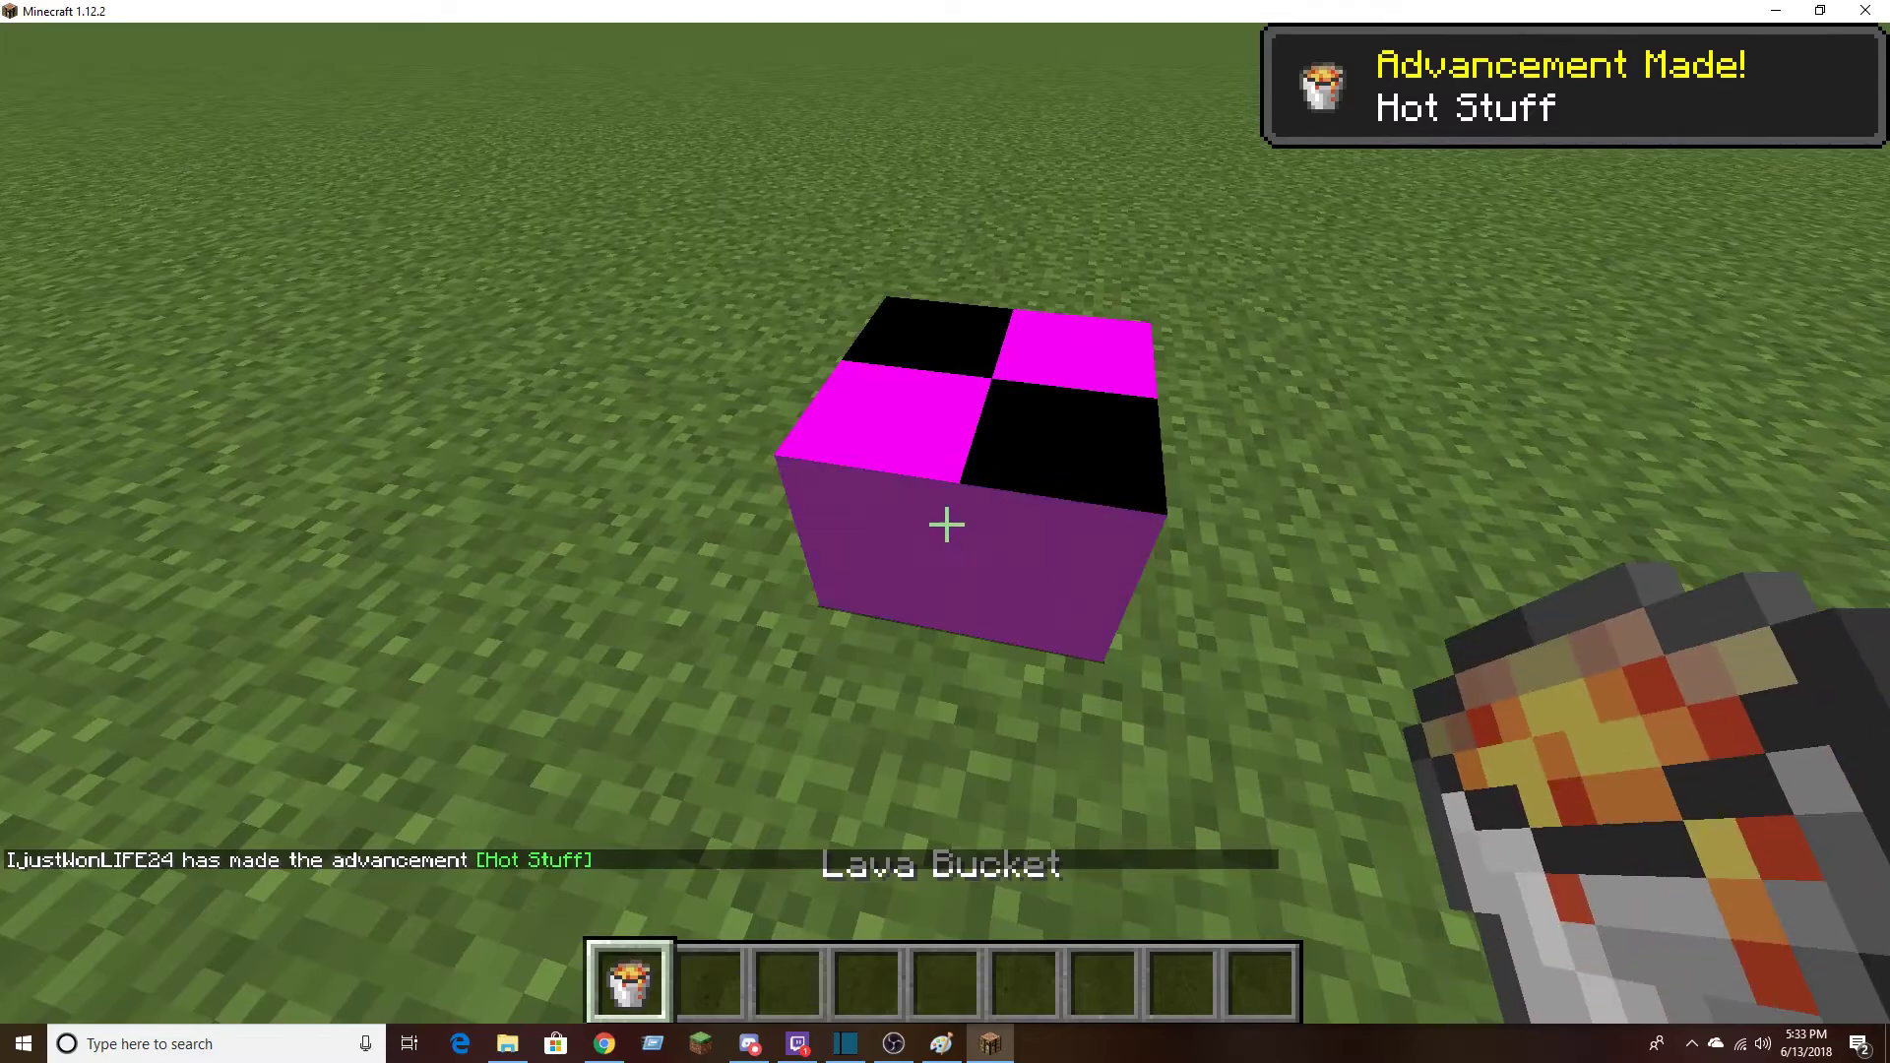
pyautogui.scroll(-1, 947, 525)
pyautogui.press('s')
pyautogui.press('w')
pyautogui.press('s')
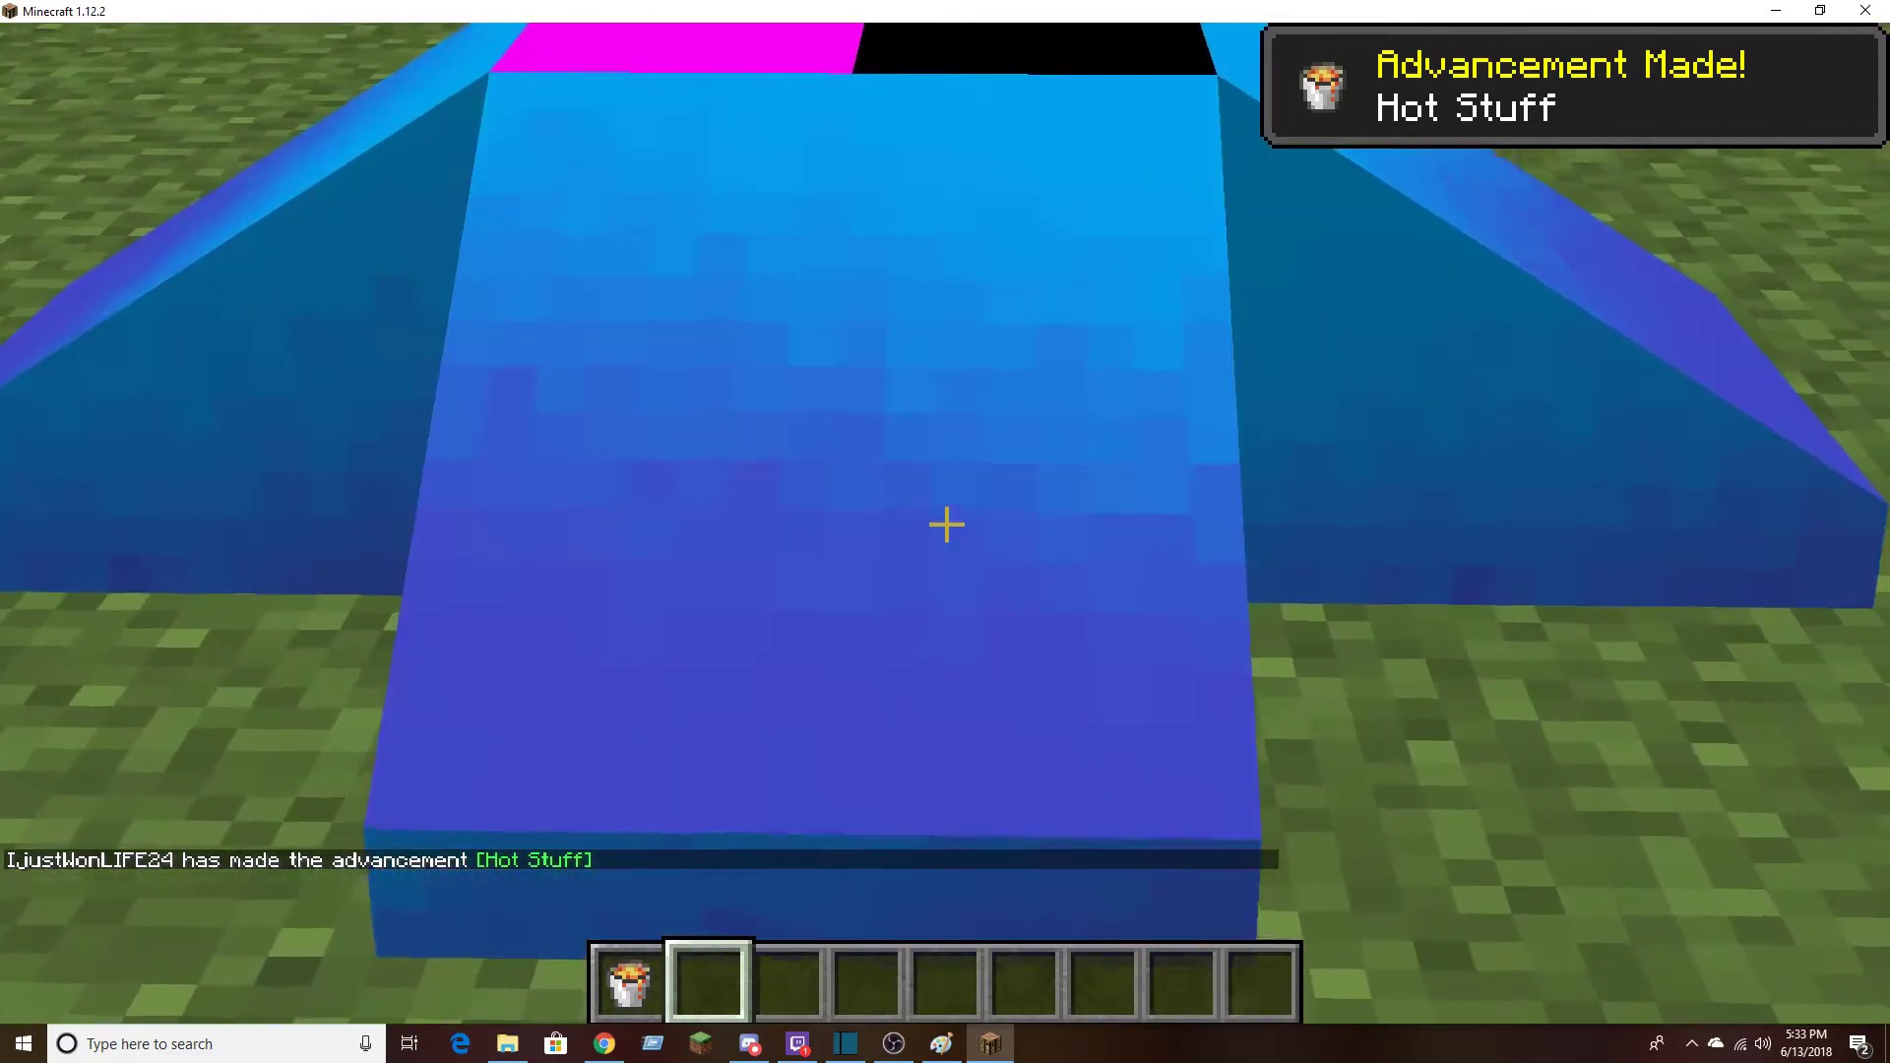
pyautogui.press('w')
# Replace the lava source with a picked grass block, break that block, and discard the grass block and lava bucket
pyautogui.middleClick(947, 525)
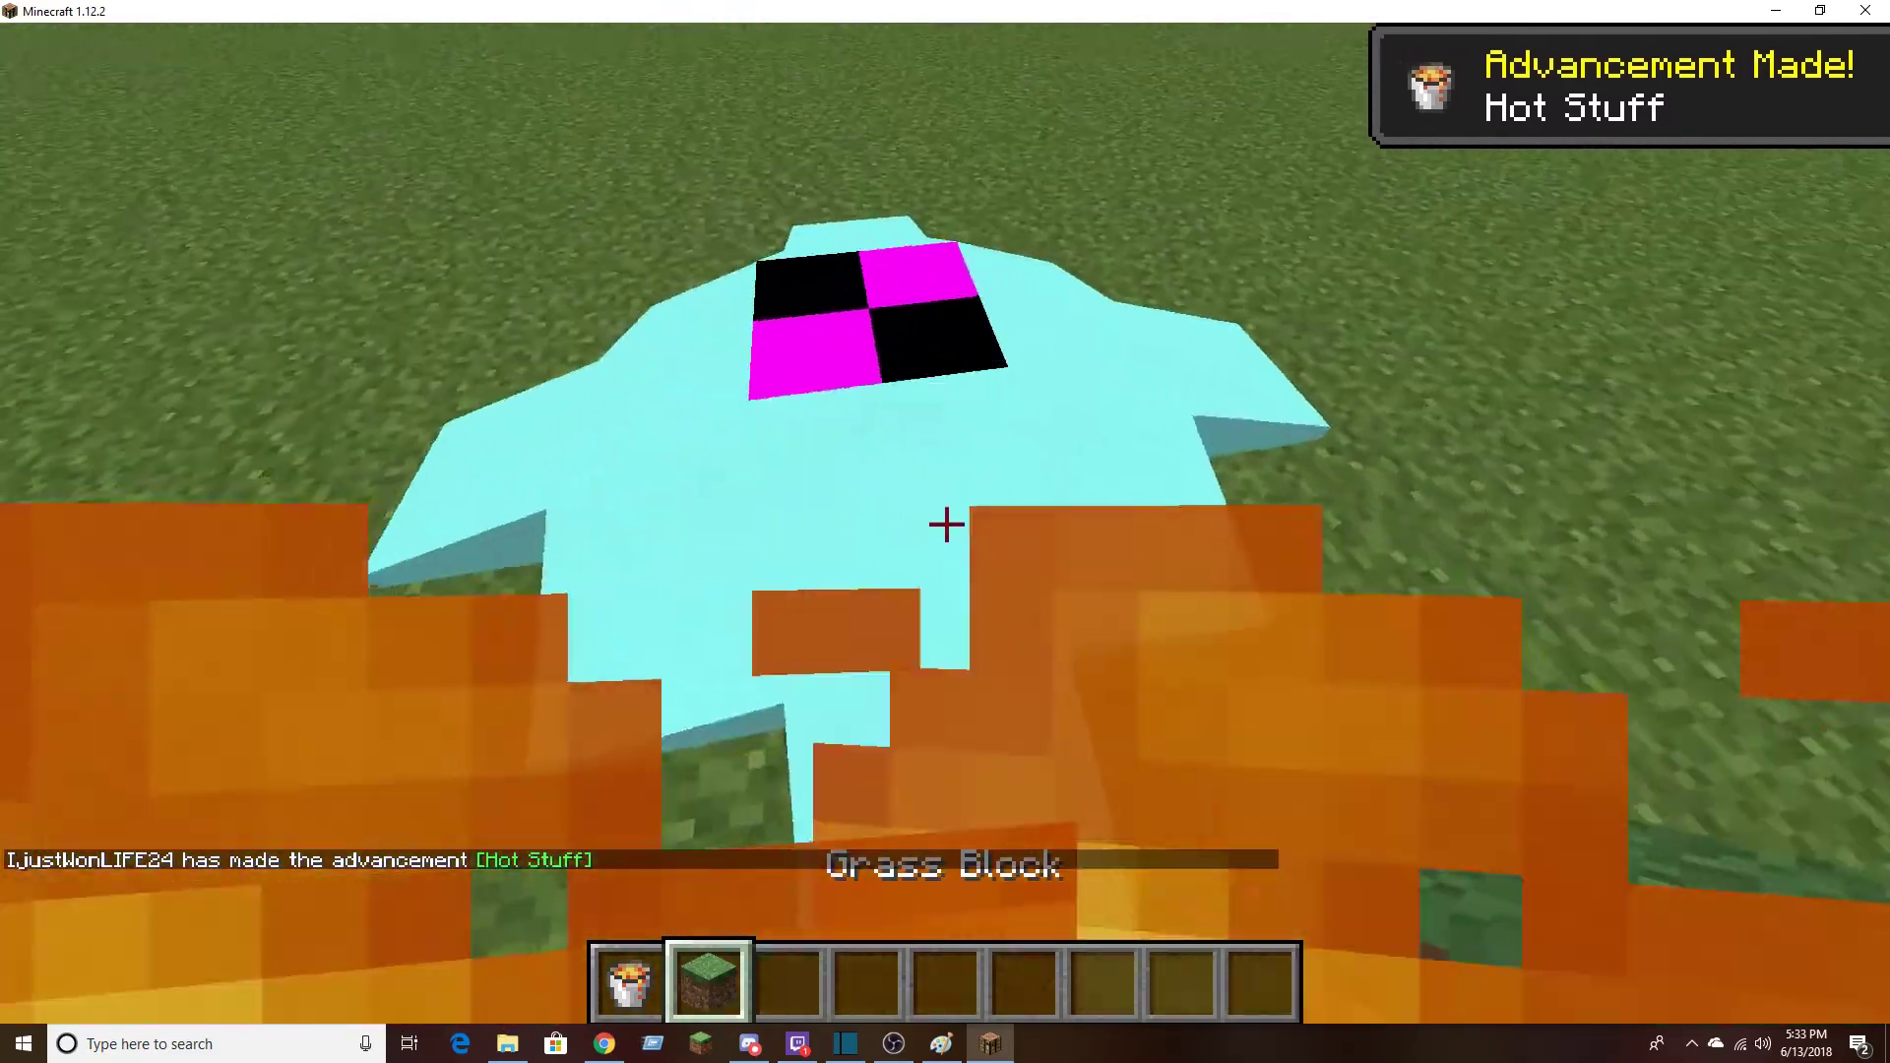
pyautogui.rightClick(947, 525)
pyautogui.click(947, 525)
pyautogui.press('q')
pyautogui.scroll(1, 947, 525)
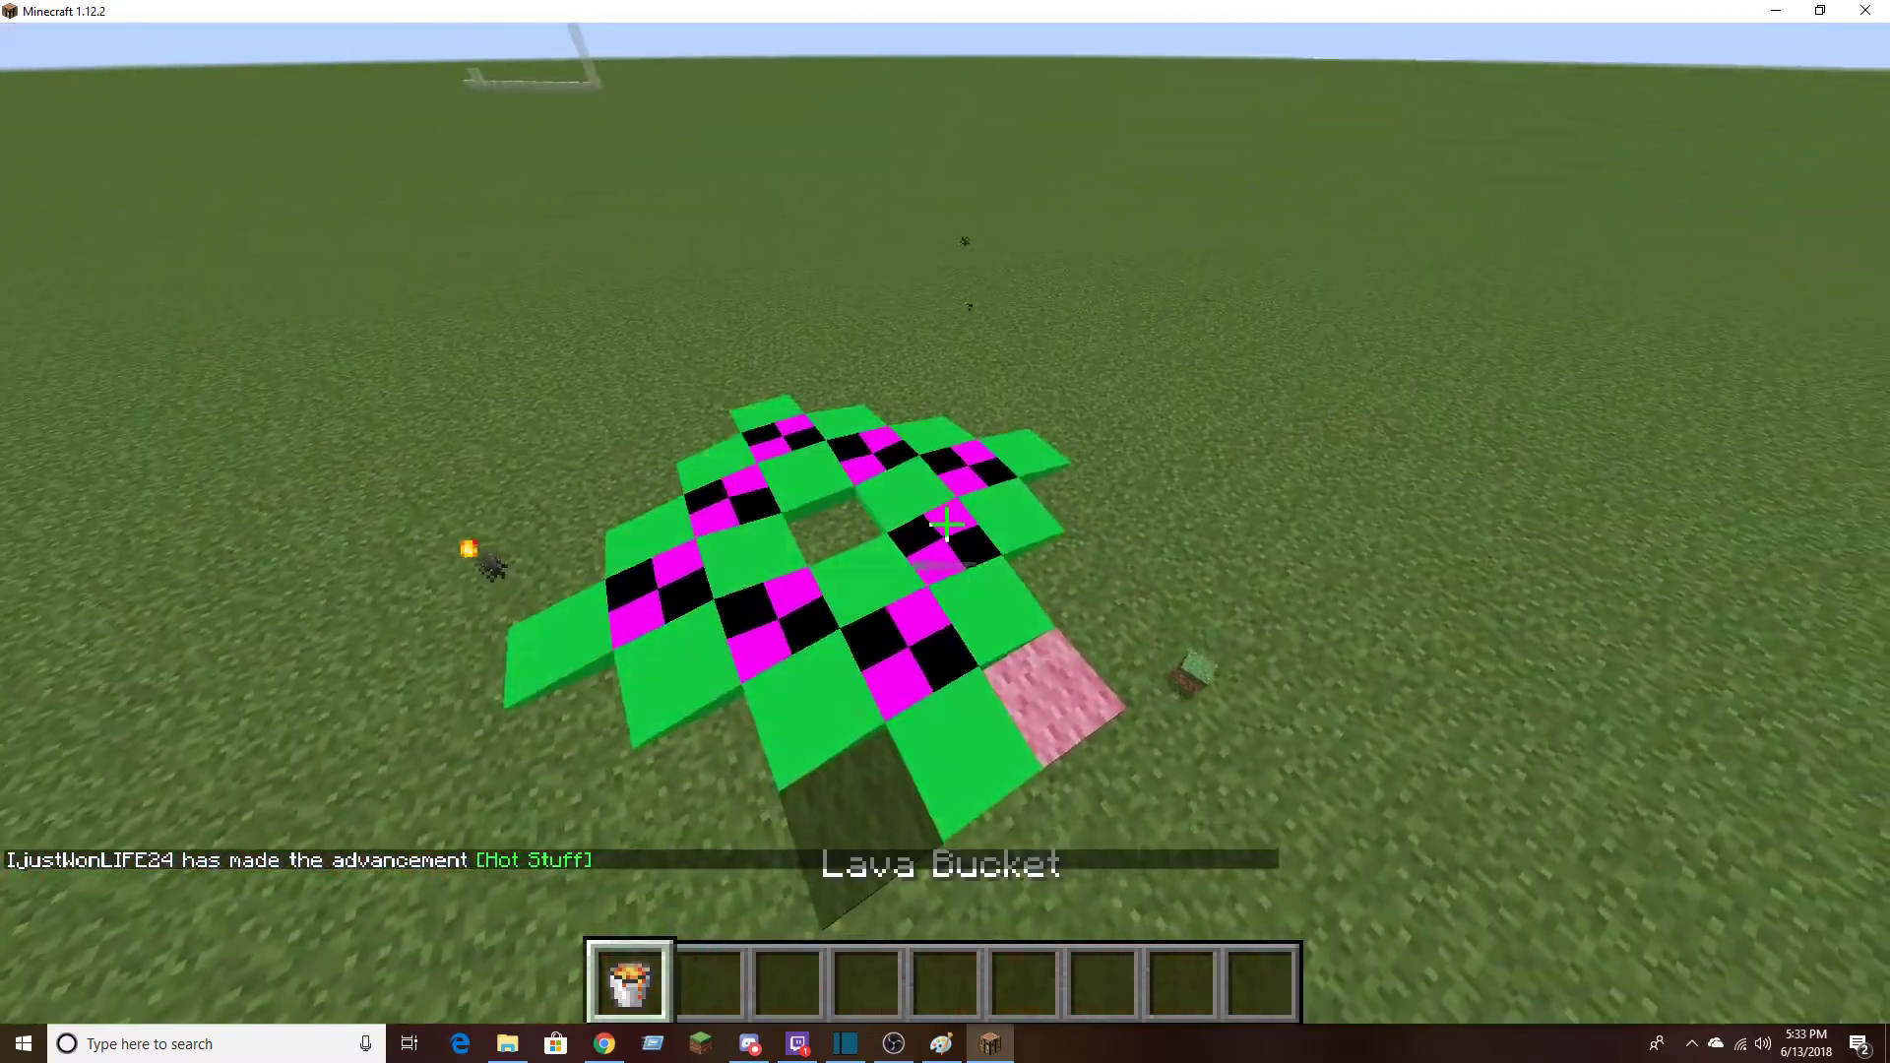
pyautogui.press('q')
pyautogui.press('s')
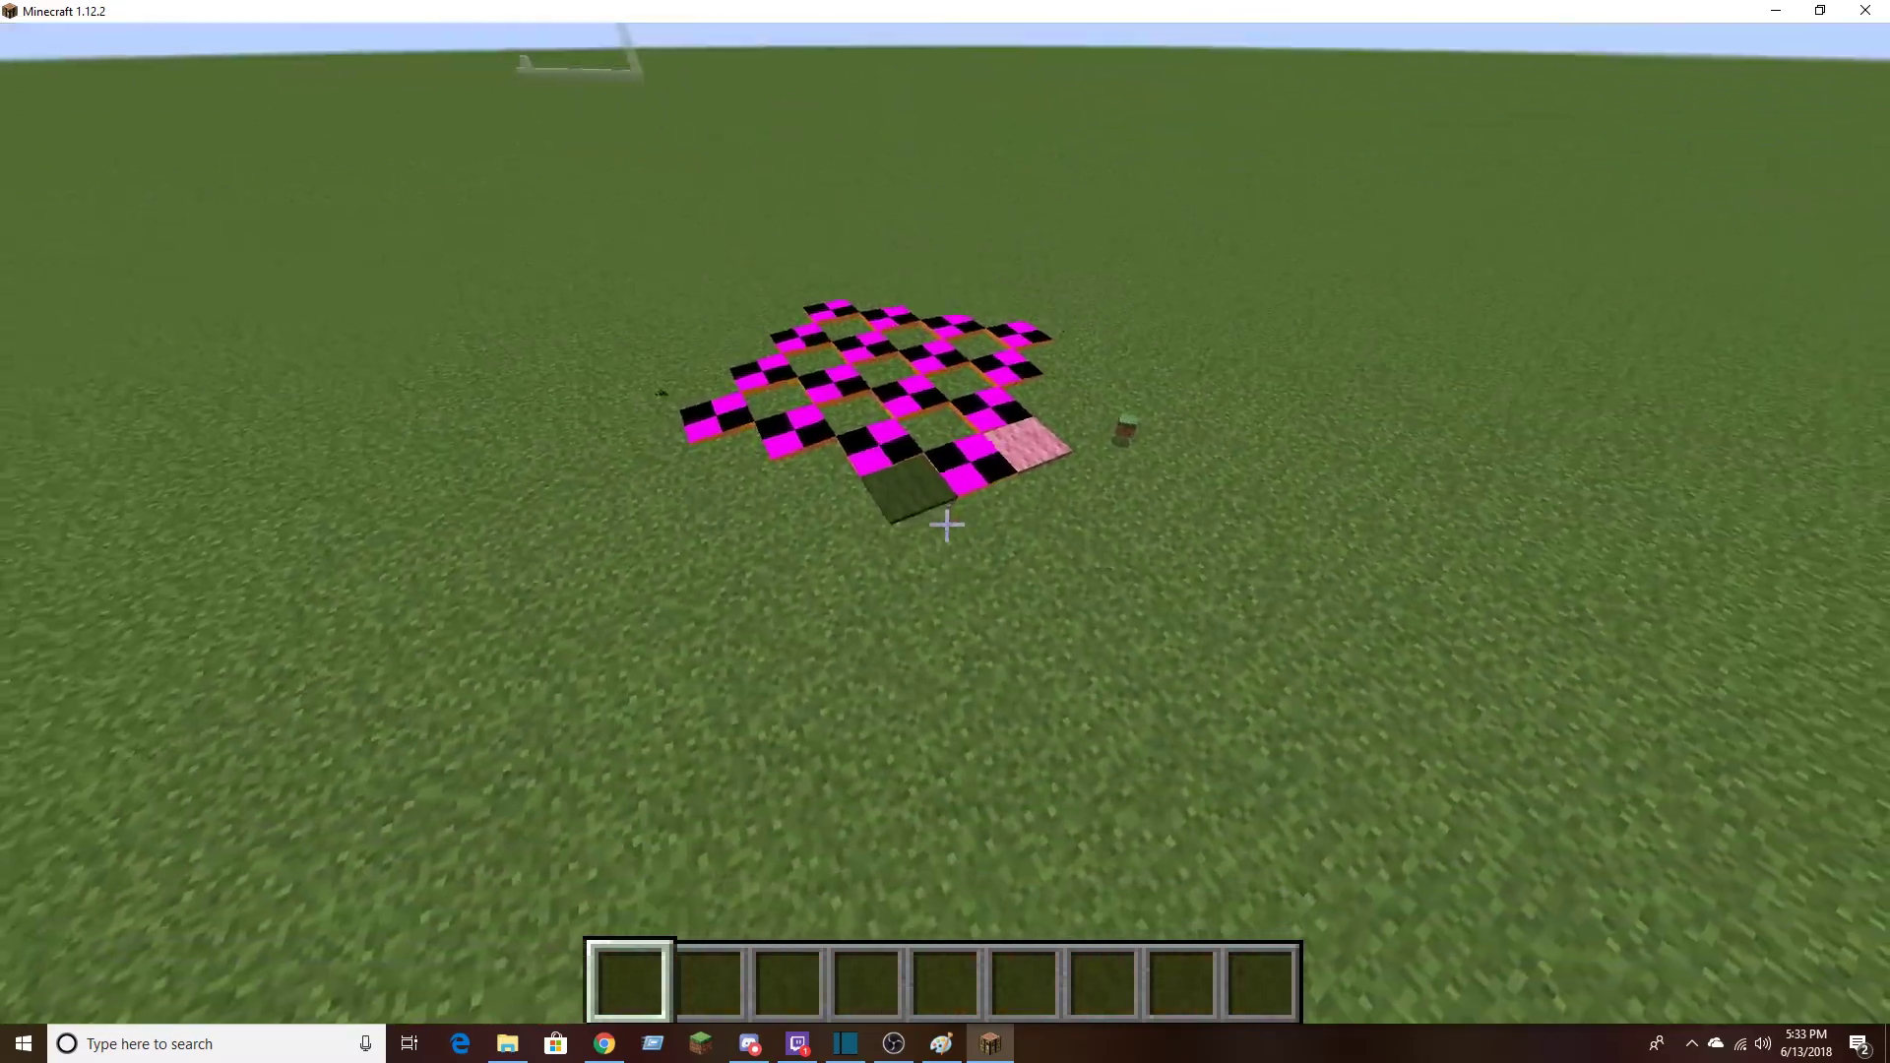
# Travel across the world to look over the pack's textures on the bedrock structure and command blocks
pyautogui.press('w')
pyautogui.press('shift')
pyautogui.press('w')
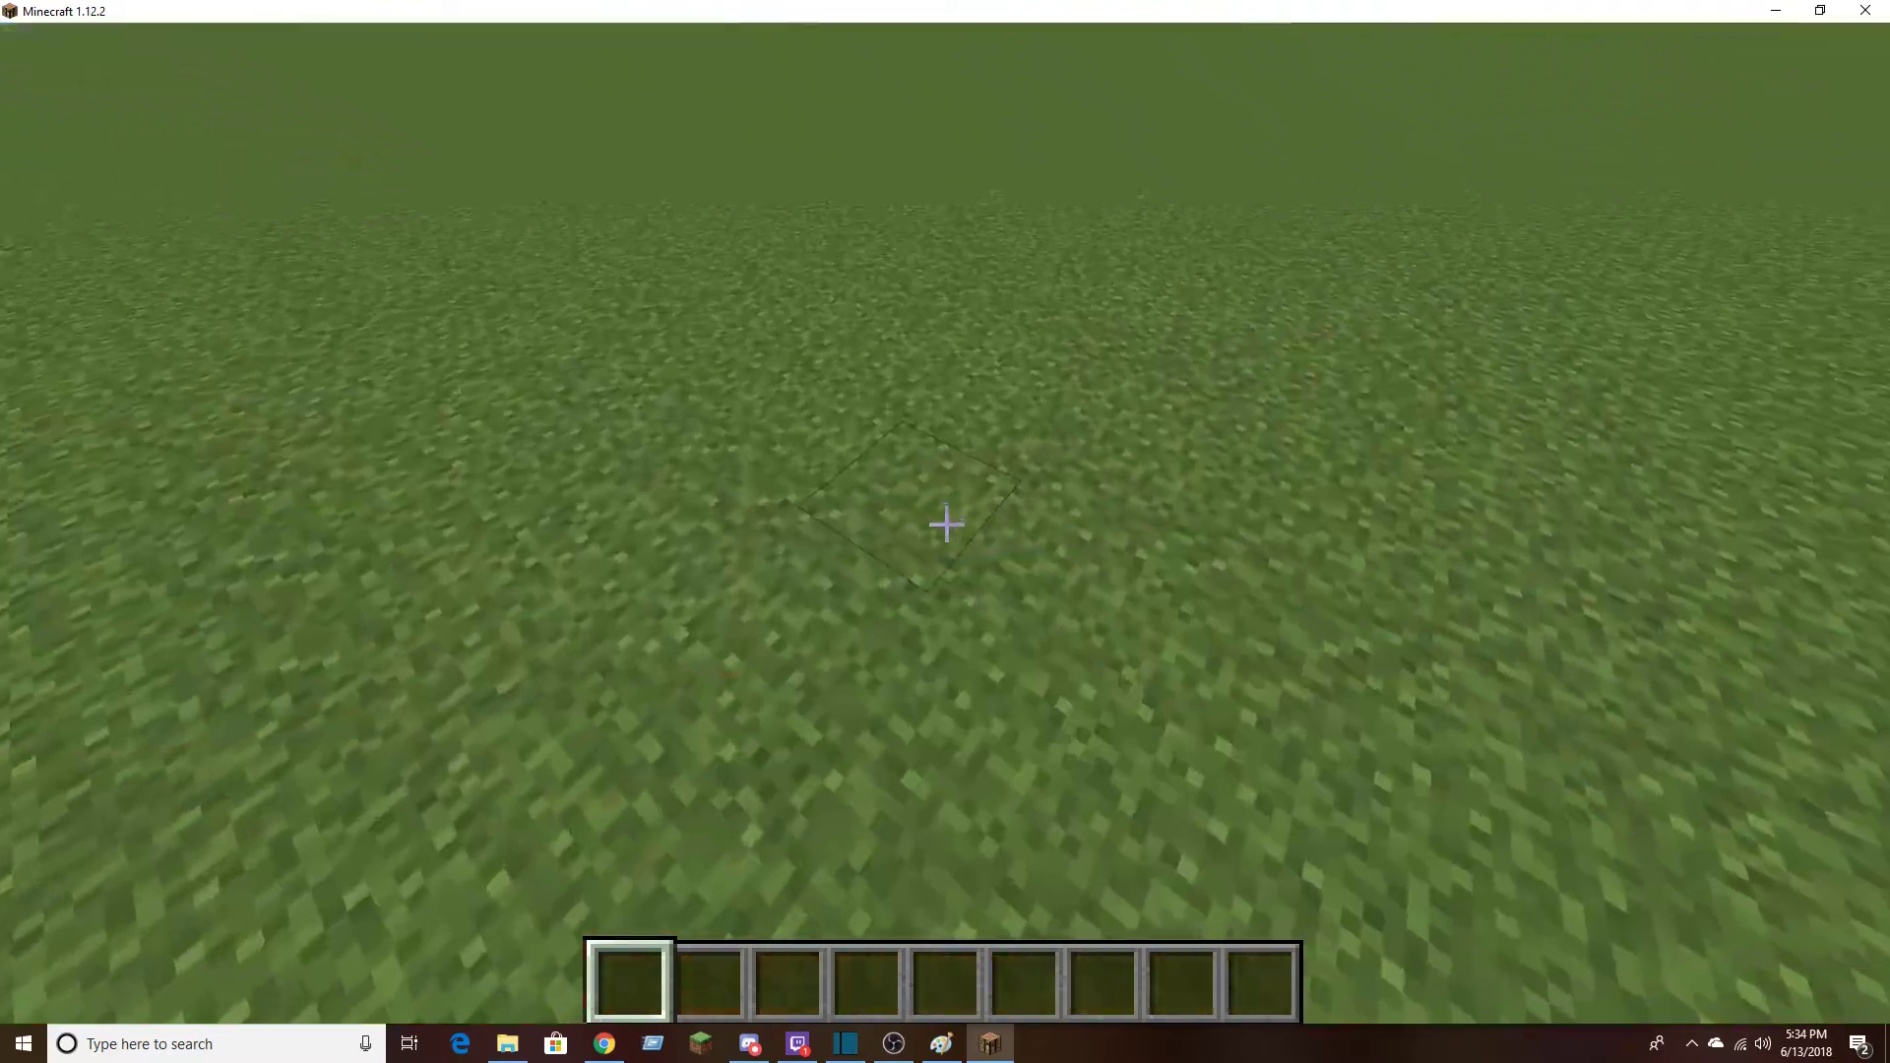
pyautogui.press('w')
pyautogui.press('w')
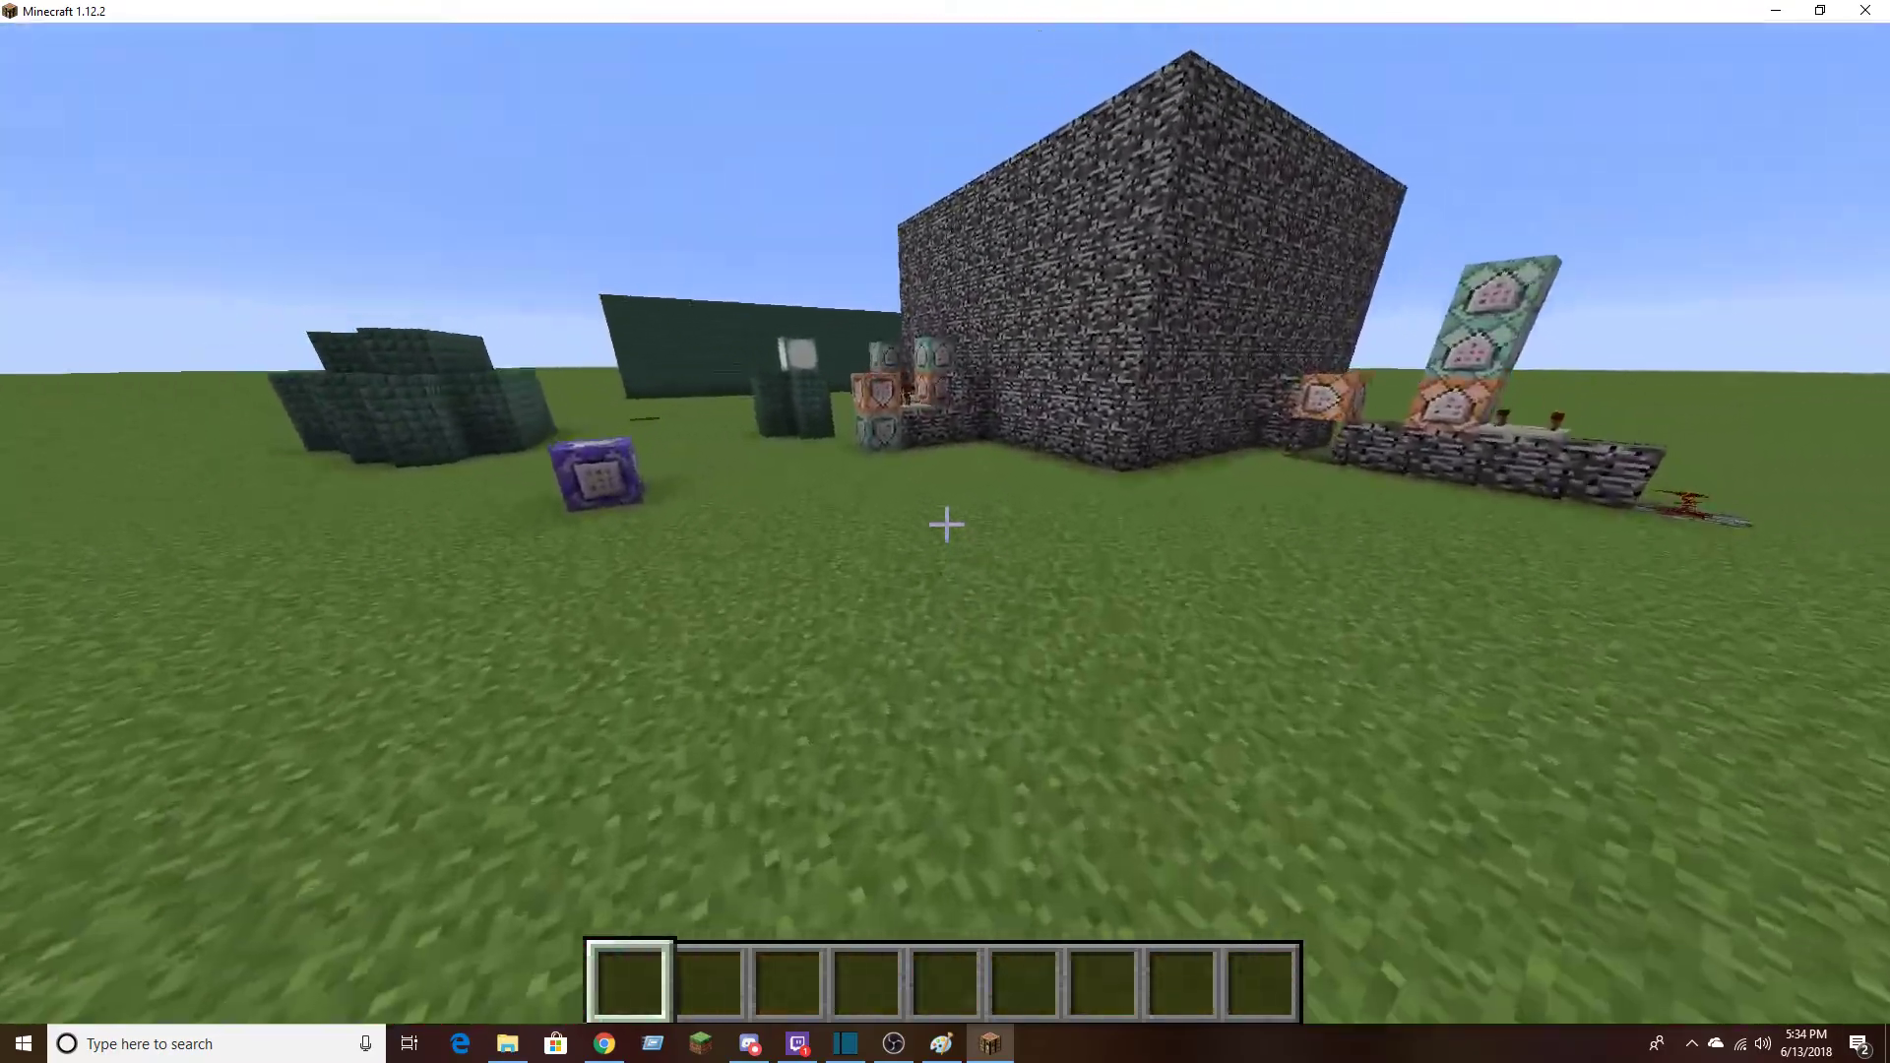
pyautogui.press('w')
pyautogui.press('space')
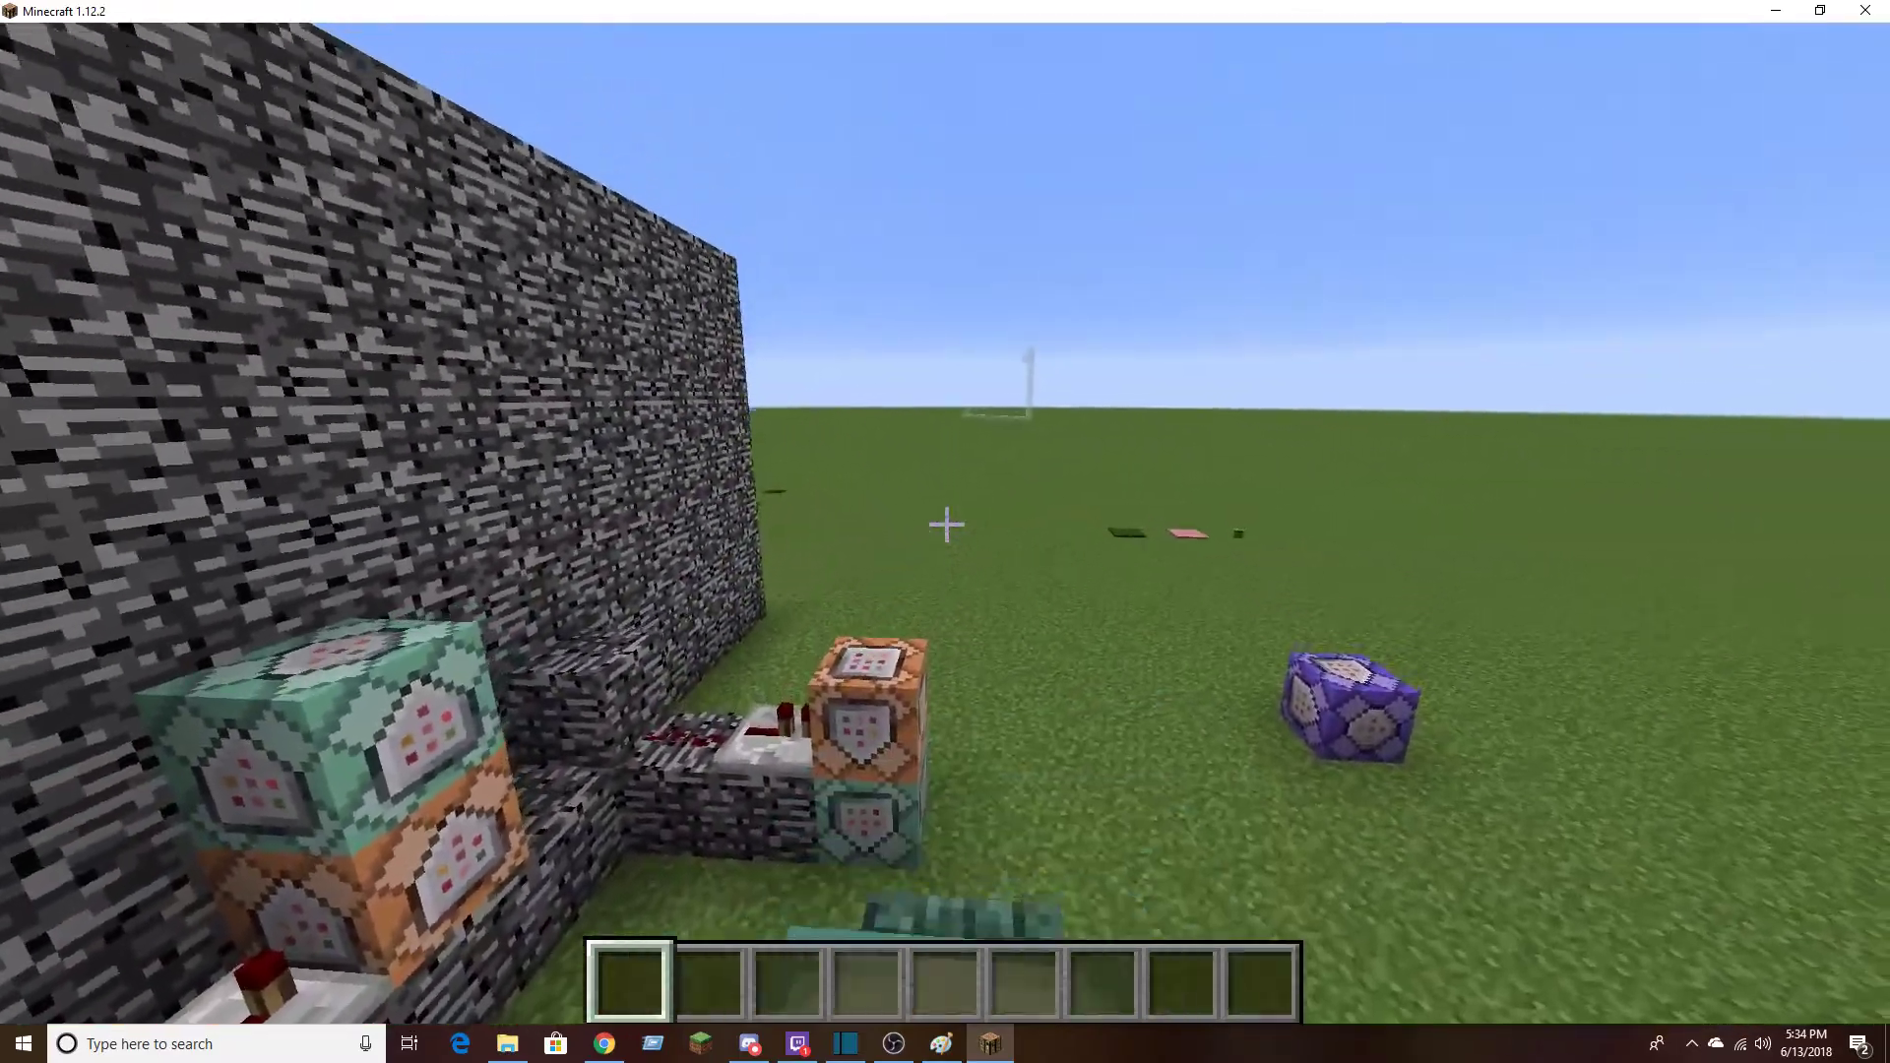
pyautogui.press('w')
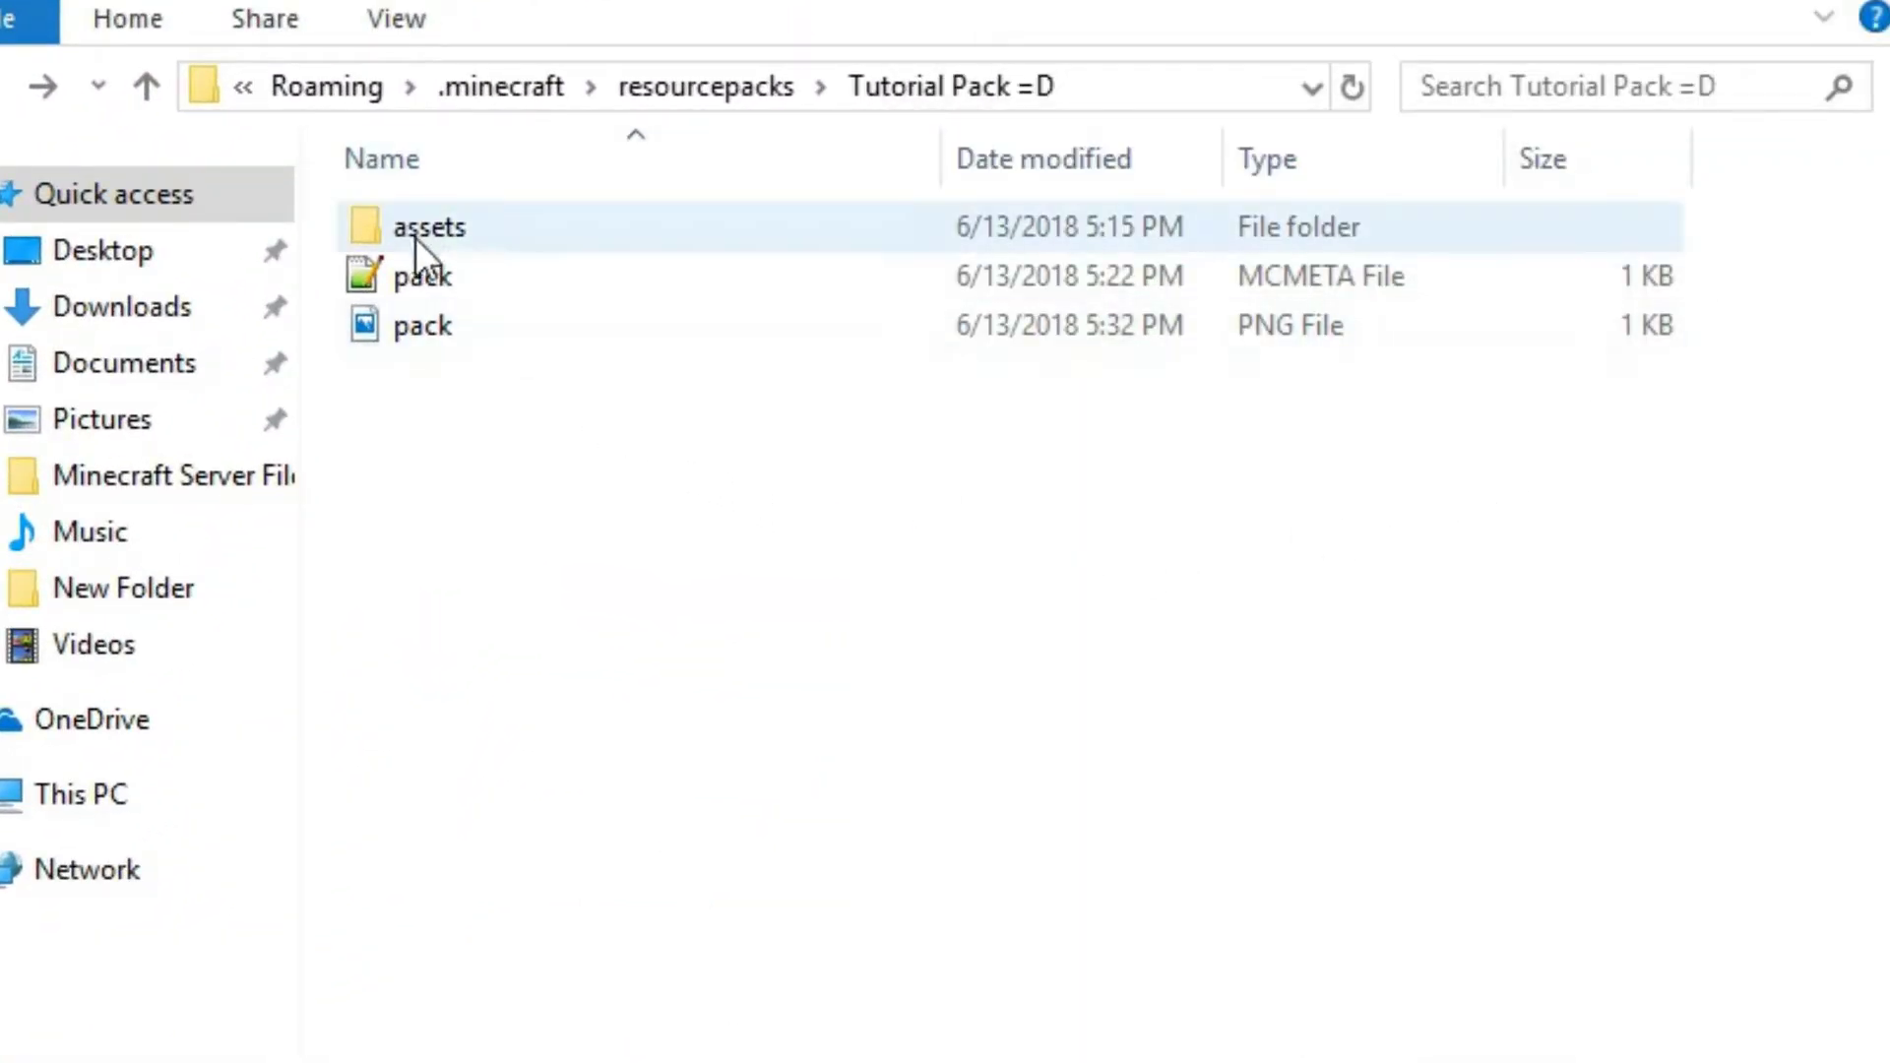
# Switch to File Explorer, look into the assets folder, go back up to resourcepacks and reopen Tutorial Pack =D
pyautogui.doubleClick(424, 240)
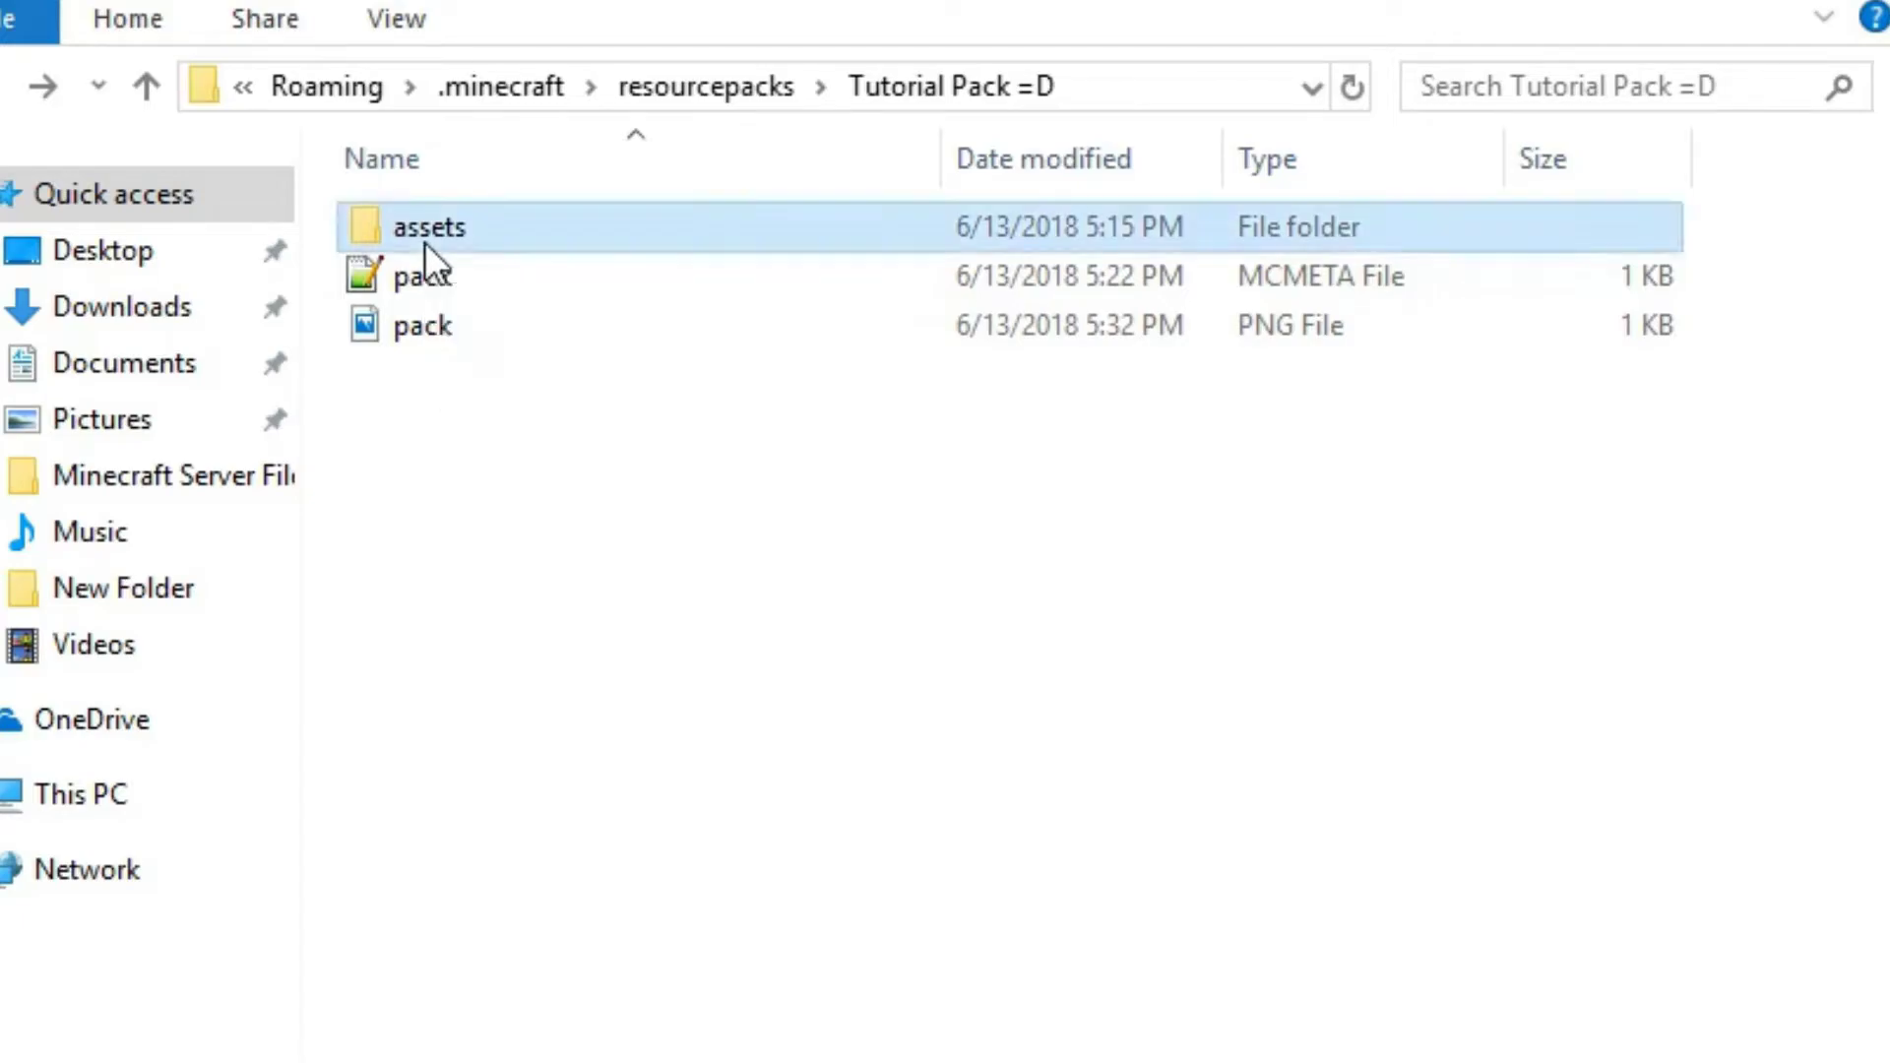
pyautogui.click(2, 86)
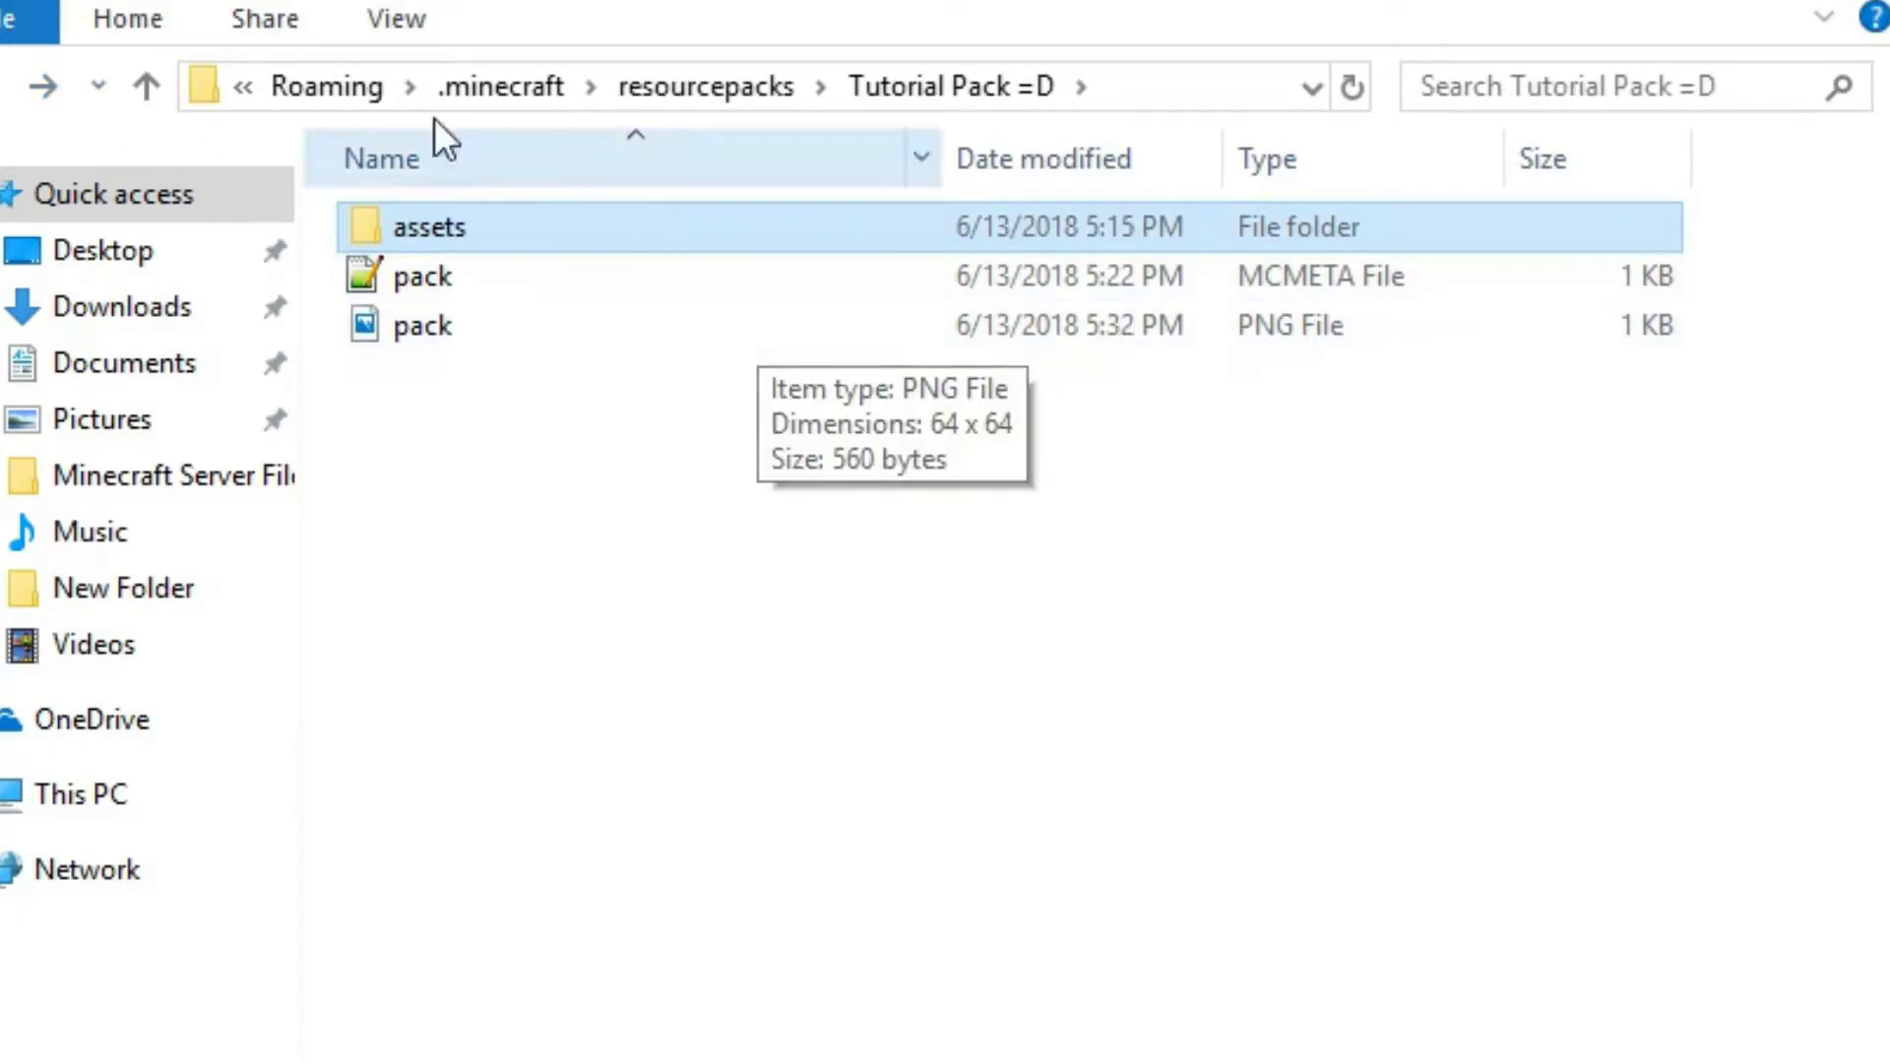
pyautogui.click(3, 98)
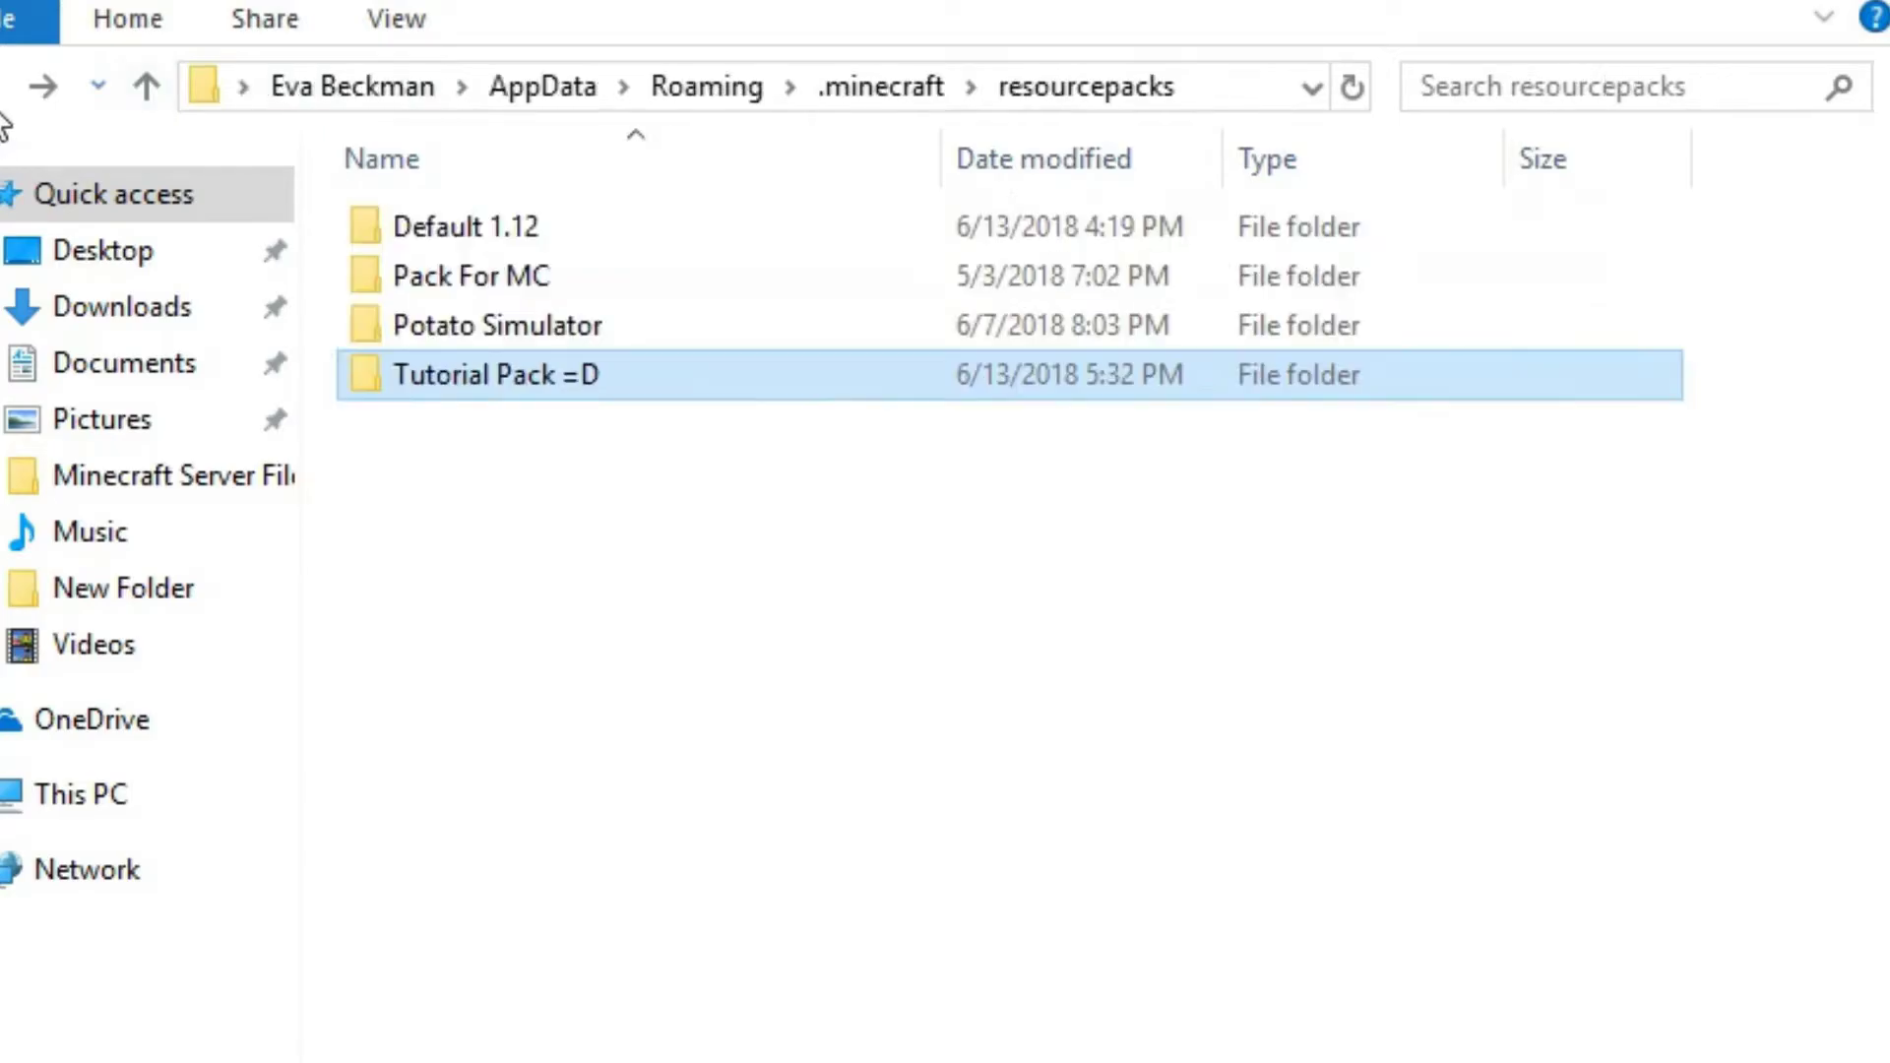
pyautogui.doubleClick(447, 380)
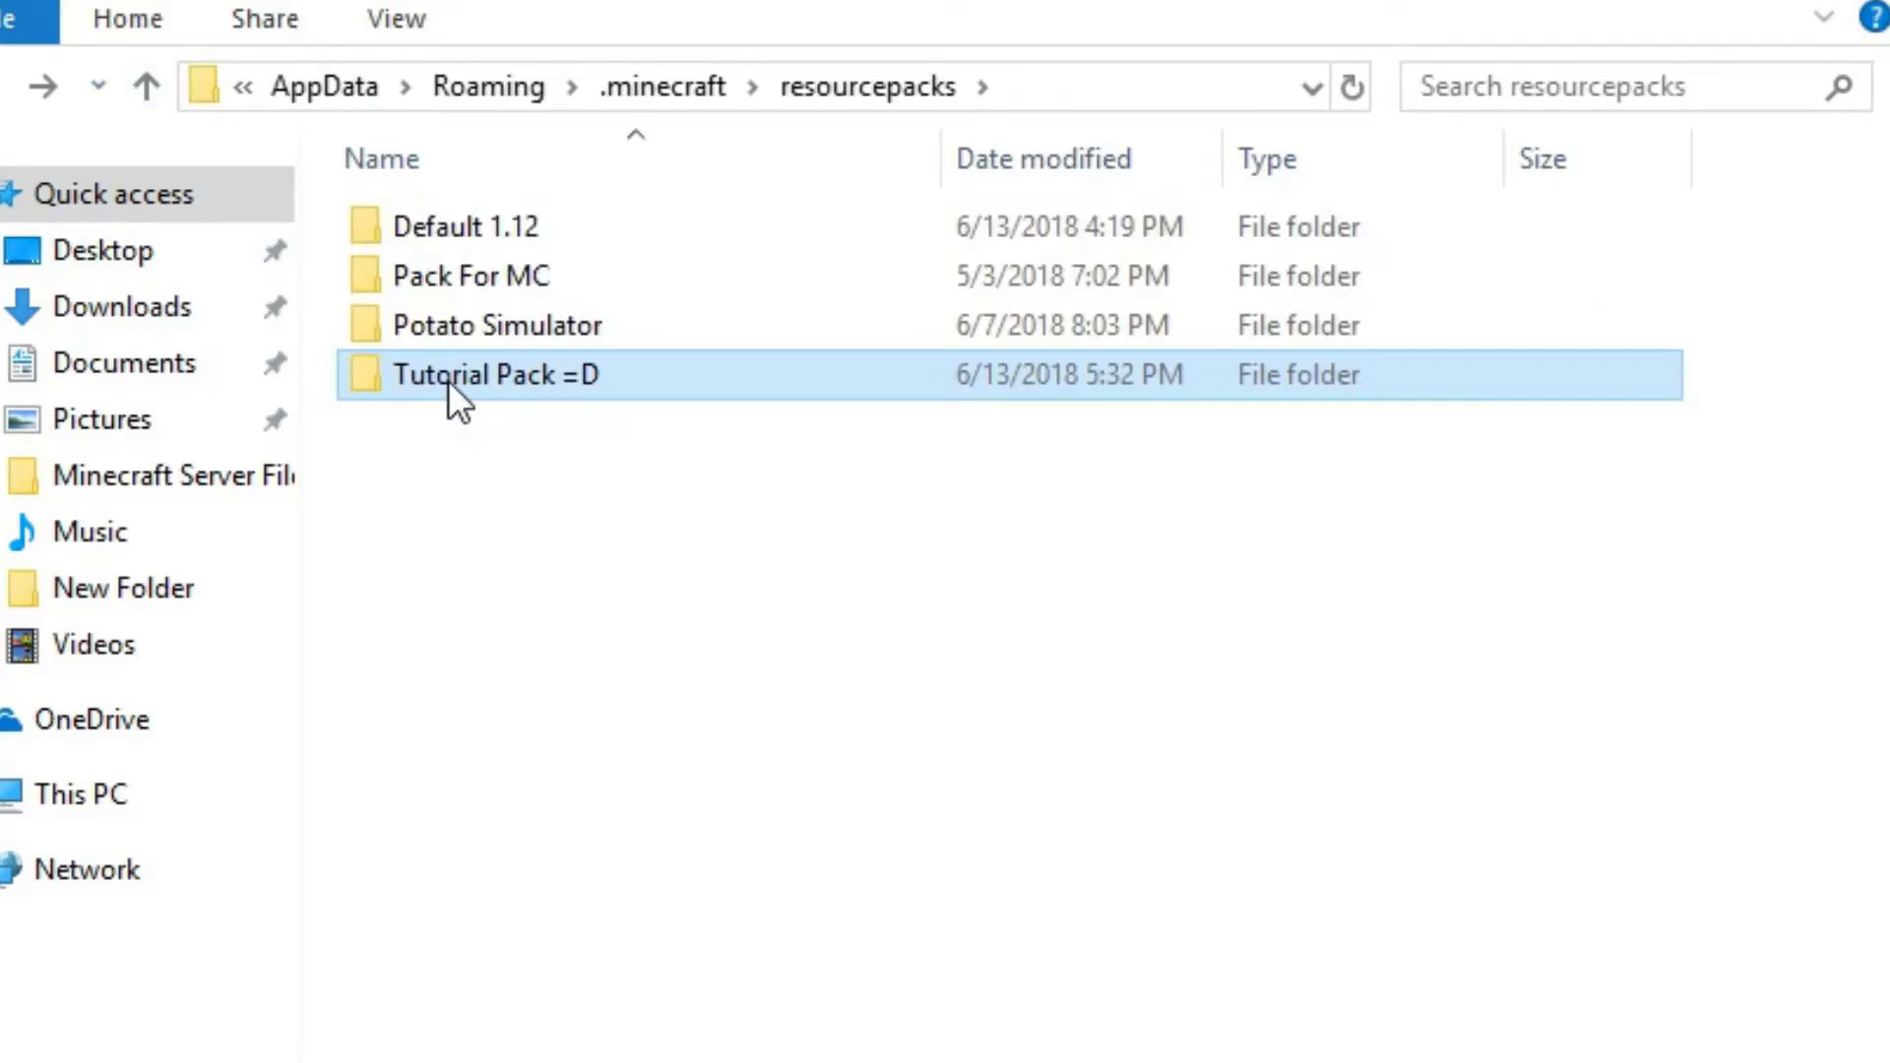
# Reopen the Tutorial Pack =D folder and go into its assets, minecraft and textures folders
pyautogui.hotkey('alt', 'Left')
pyautogui.doubleClick(587, 380)
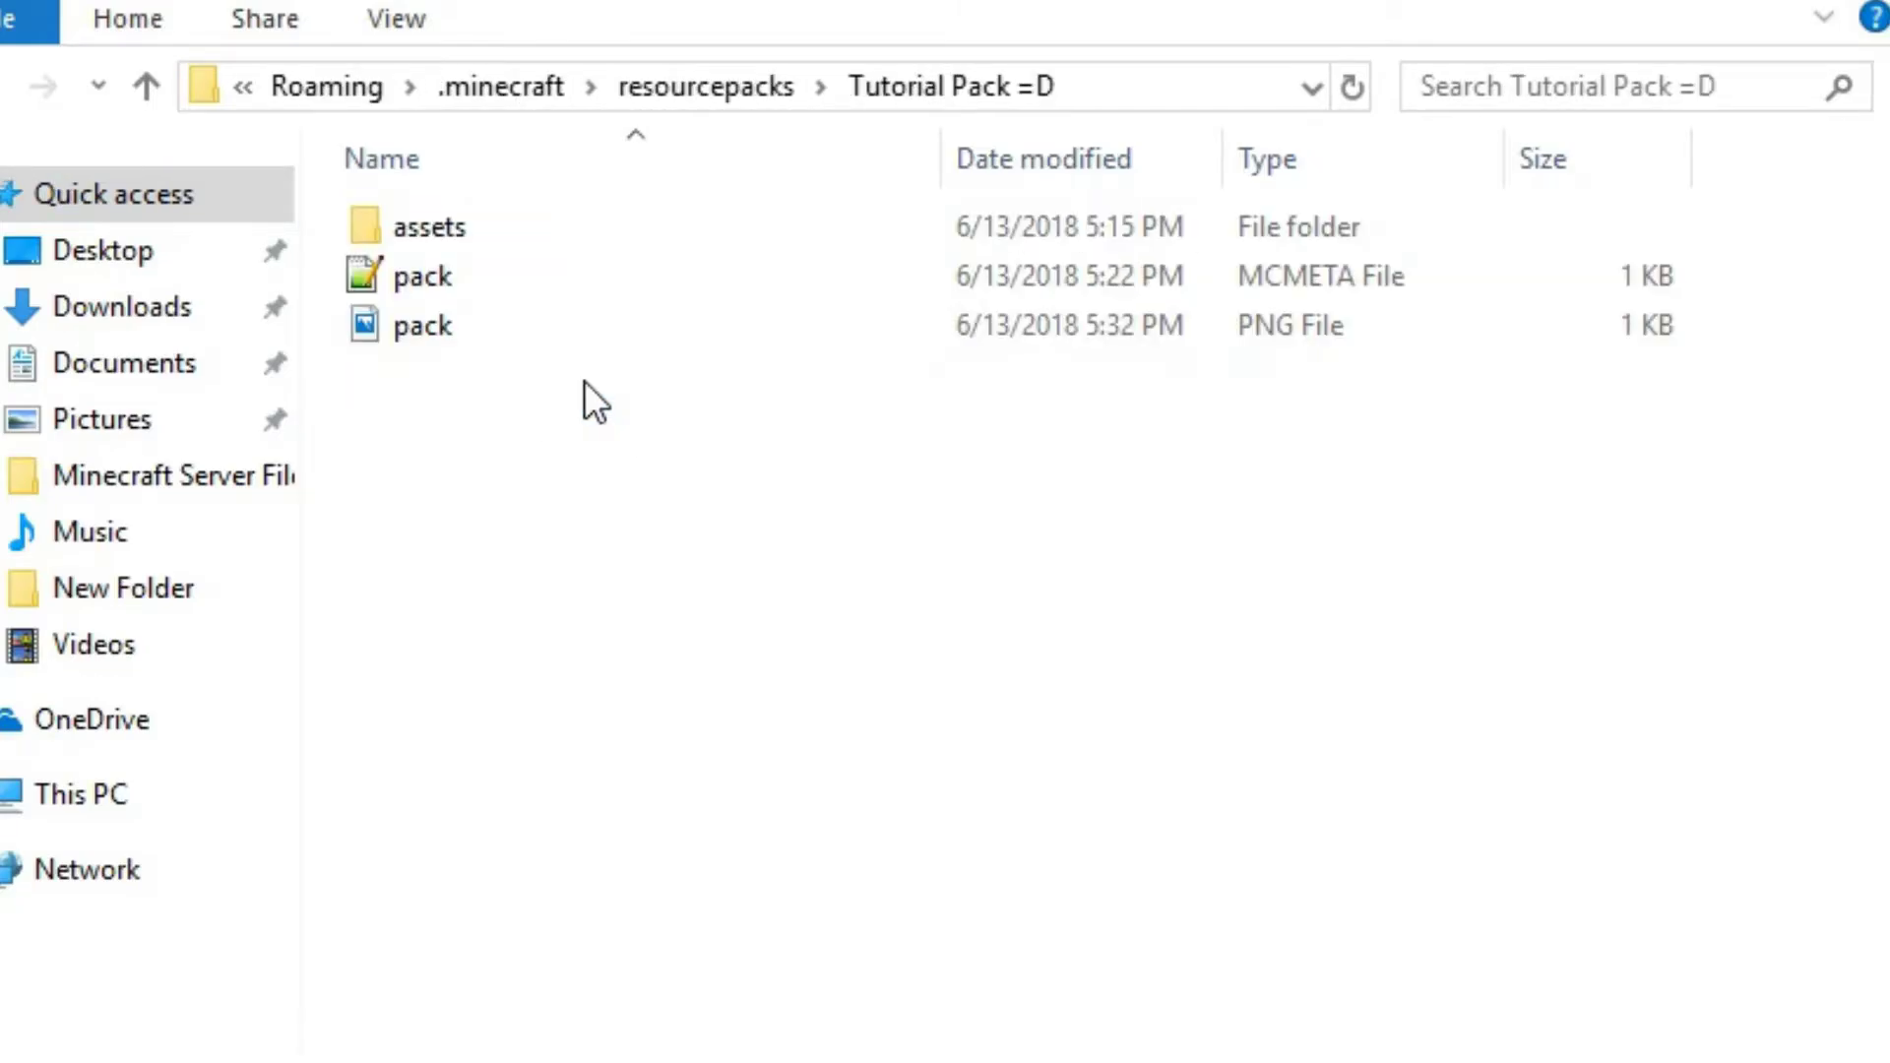
pyautogui.click(465, 230)
pyautogui.doubleClick(465, 230)
pyautogui.doubleClick(371, 240)
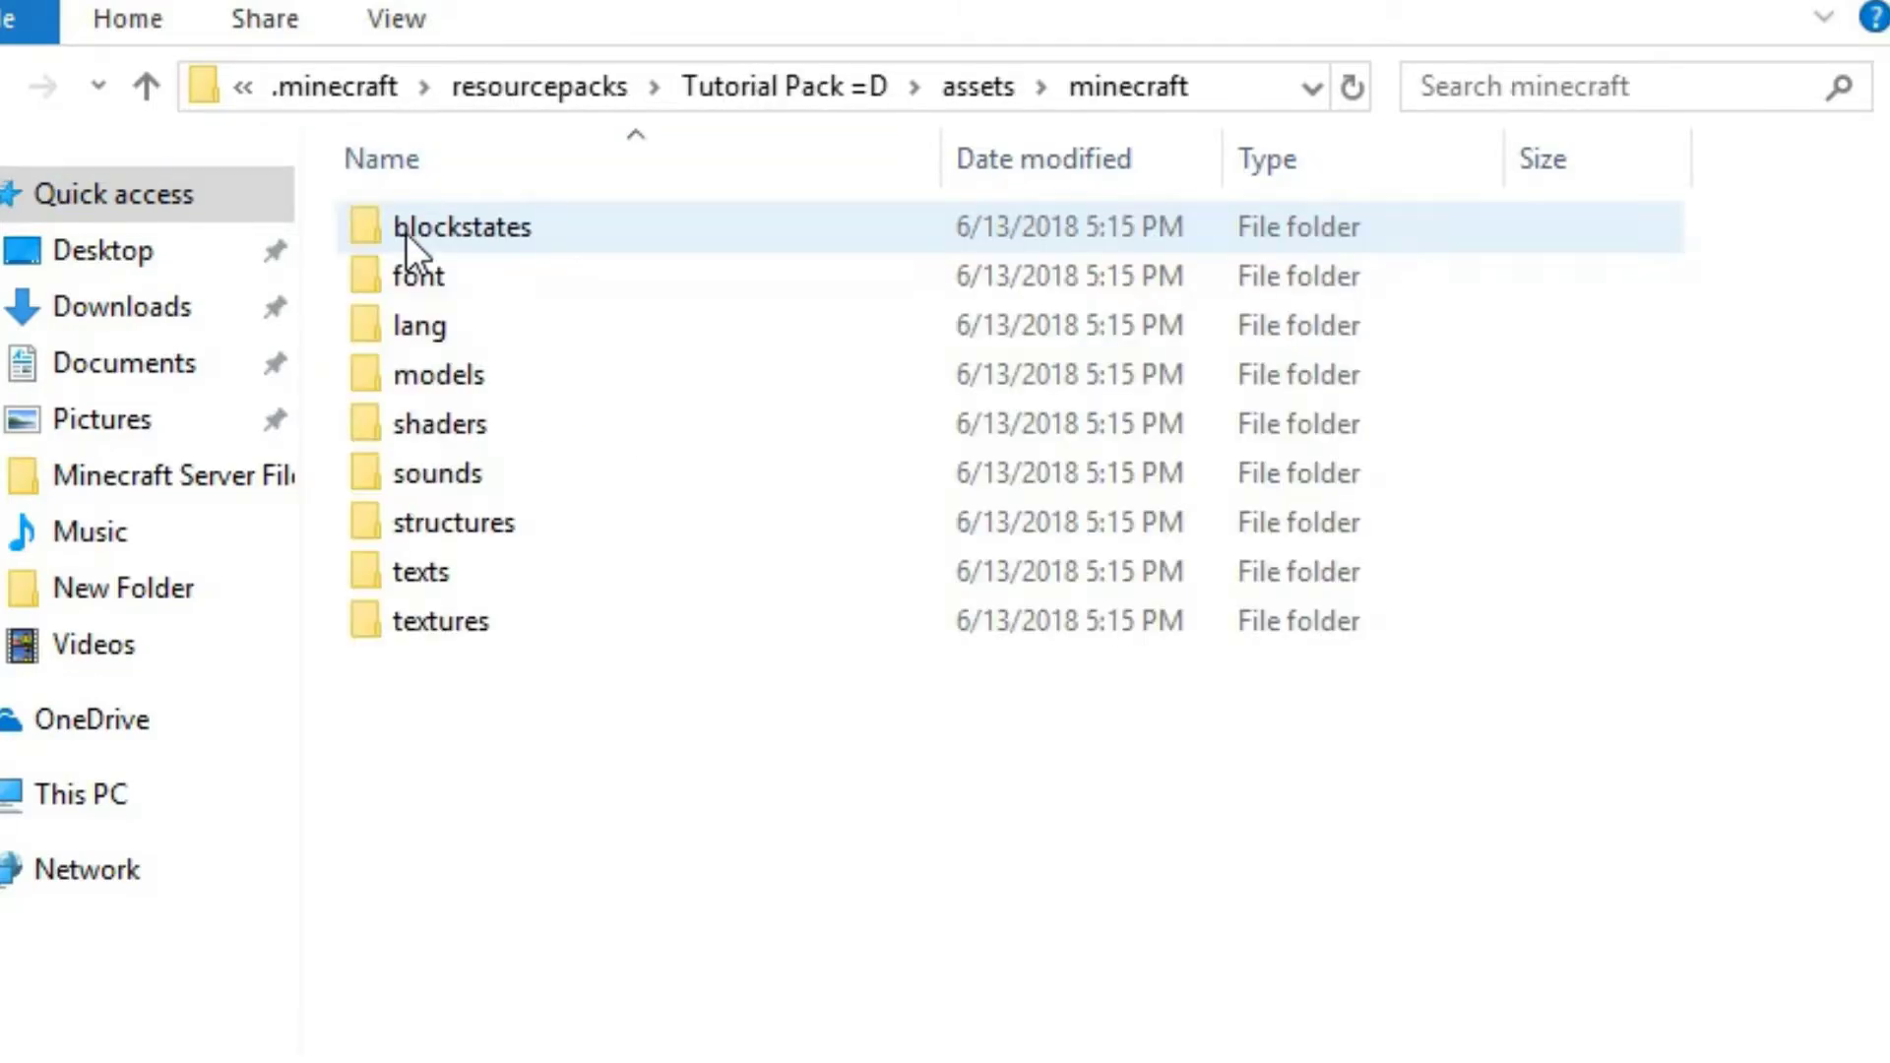
pyautogui.doubleClick(455, 608)
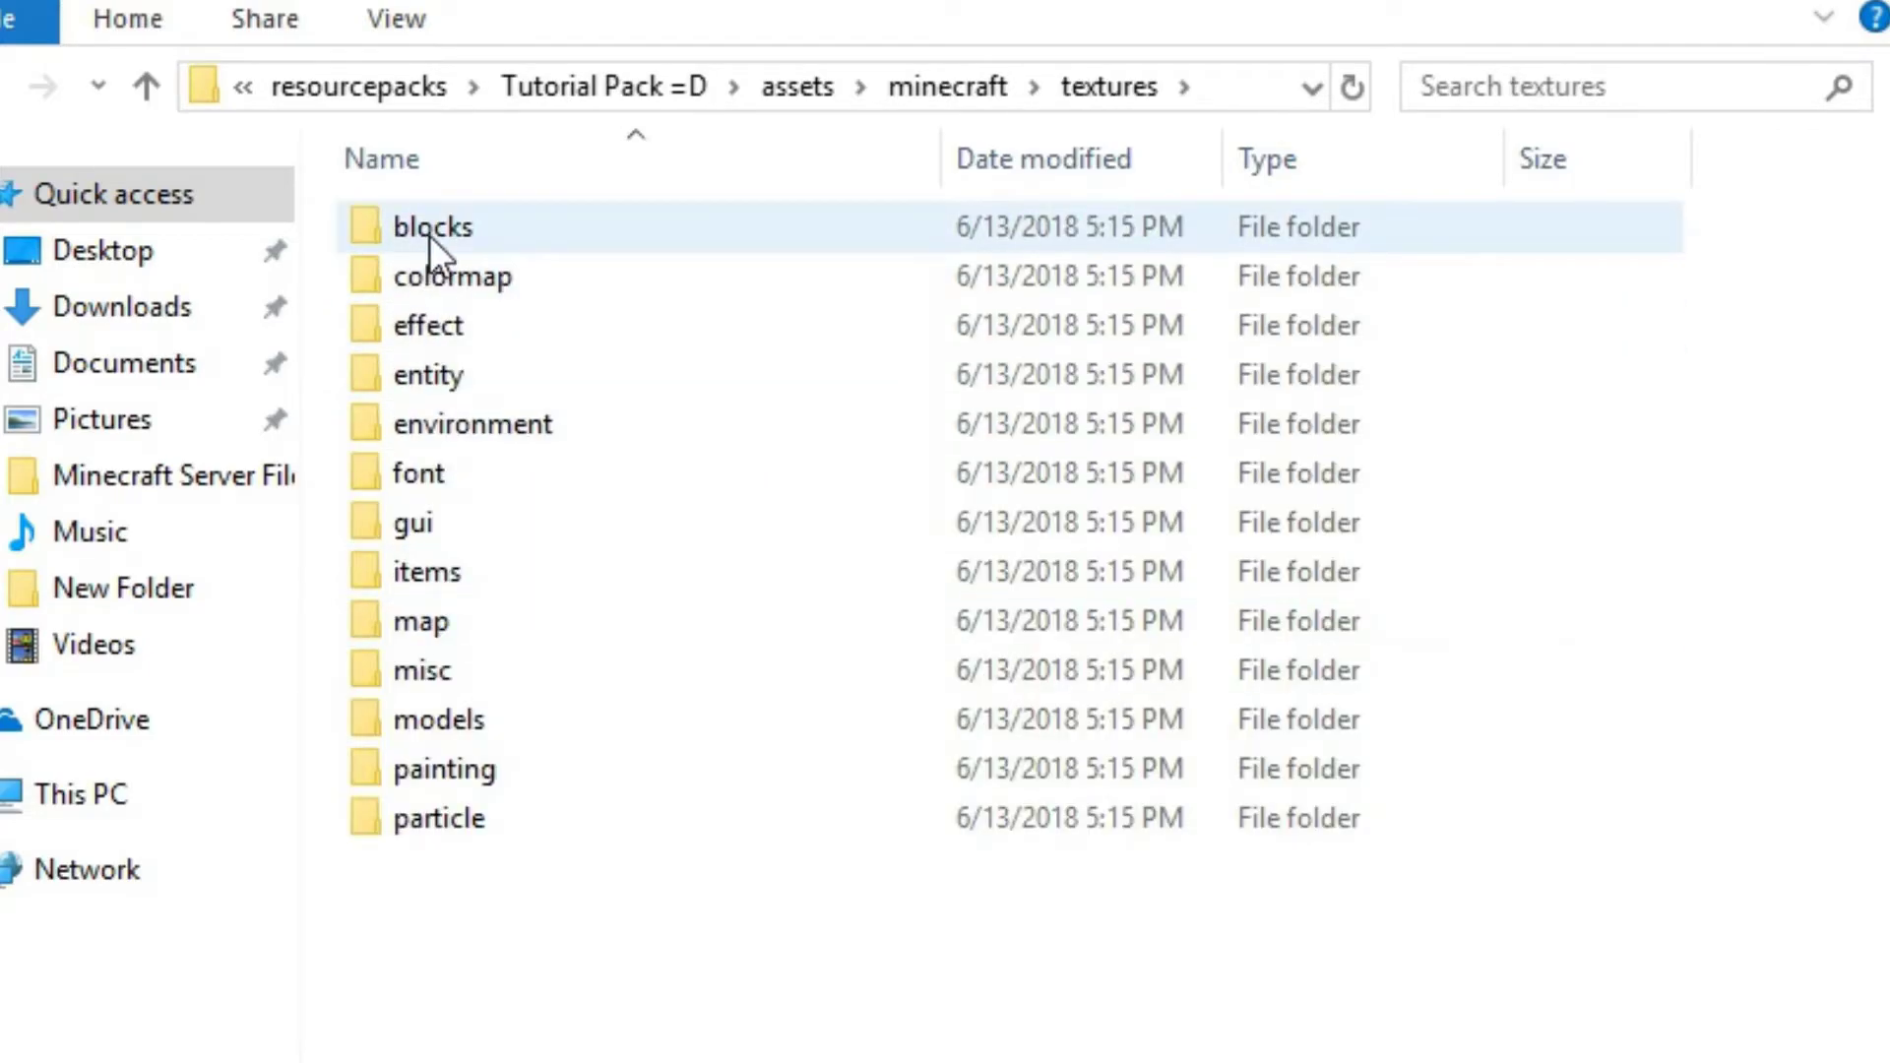
# Select the texture subfolders from colormap to particle, clear the selection, and open the blocks folder
pyautogui.moveTo(476, 882); pyautogui.dragTo(434, 262)
pyautogui.rightClick(434, 262)
pyautogui.click(386, 967)
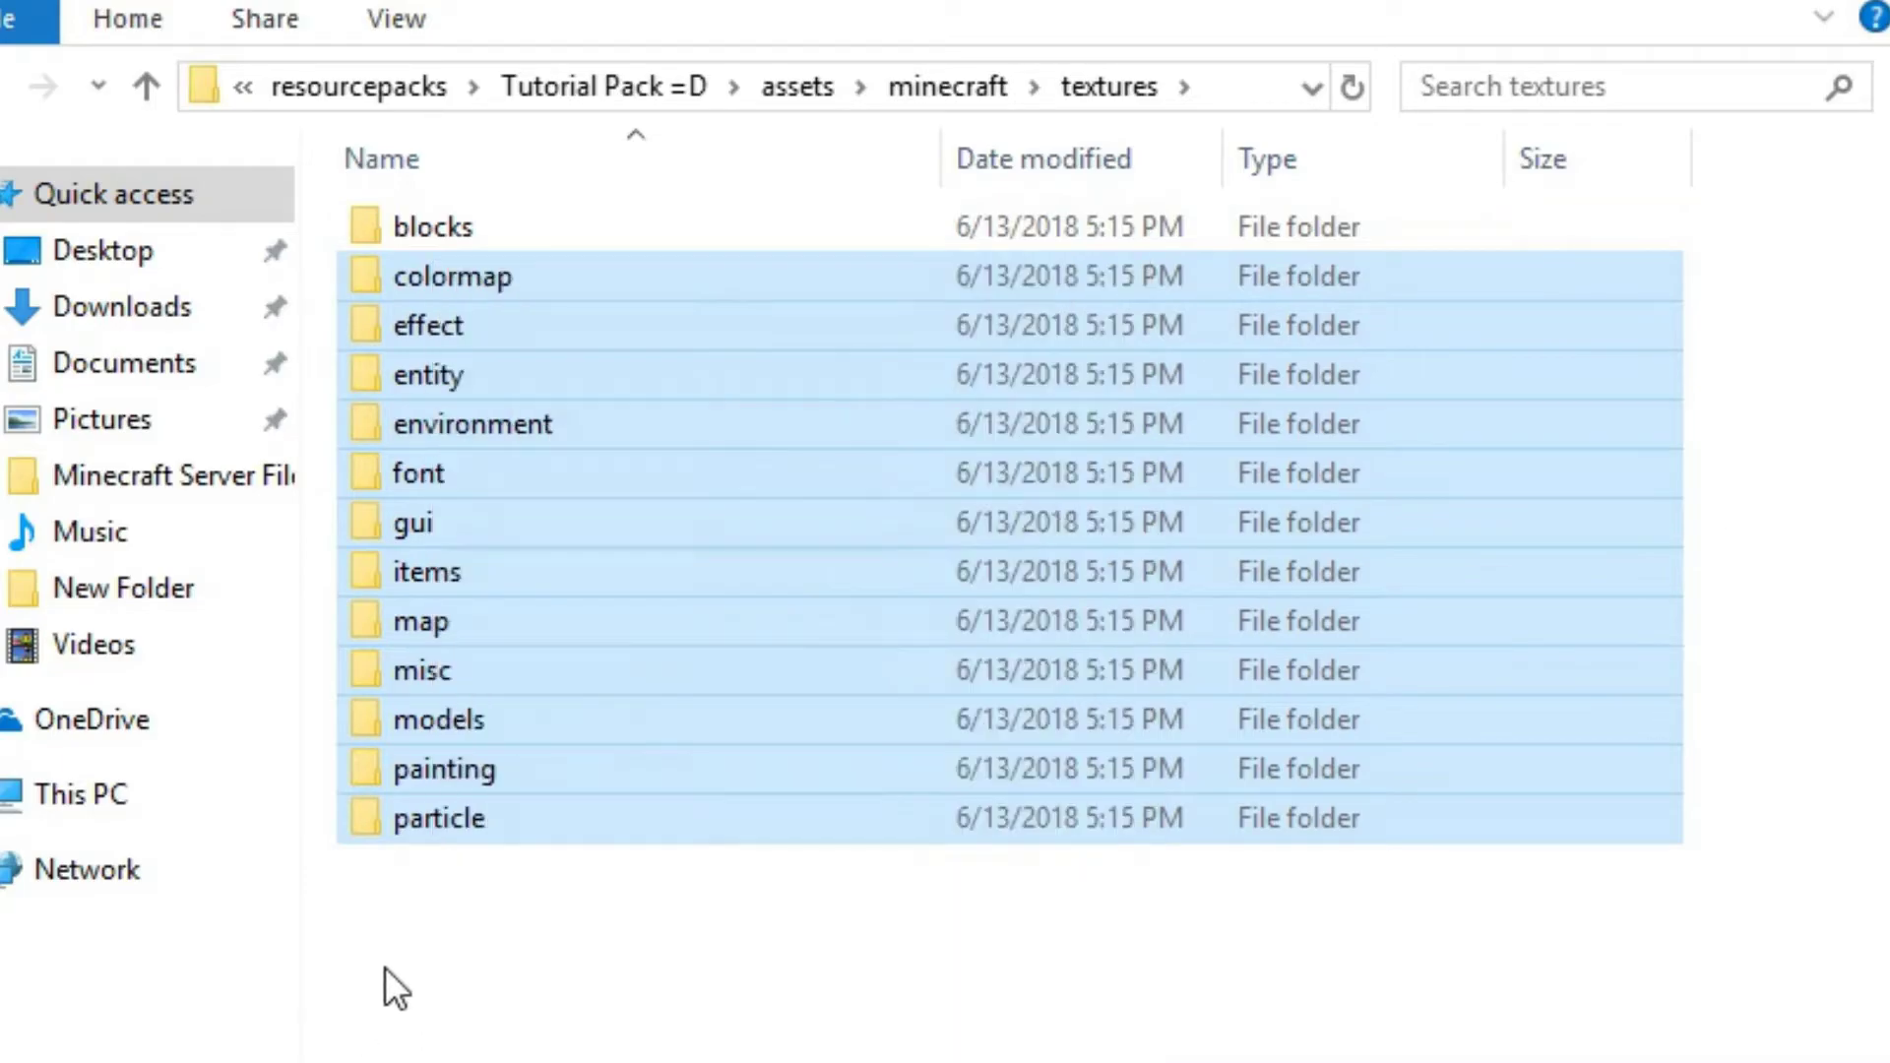
pyautogui.click(386, 966)
pyautogui.doubleClick(410, 242)
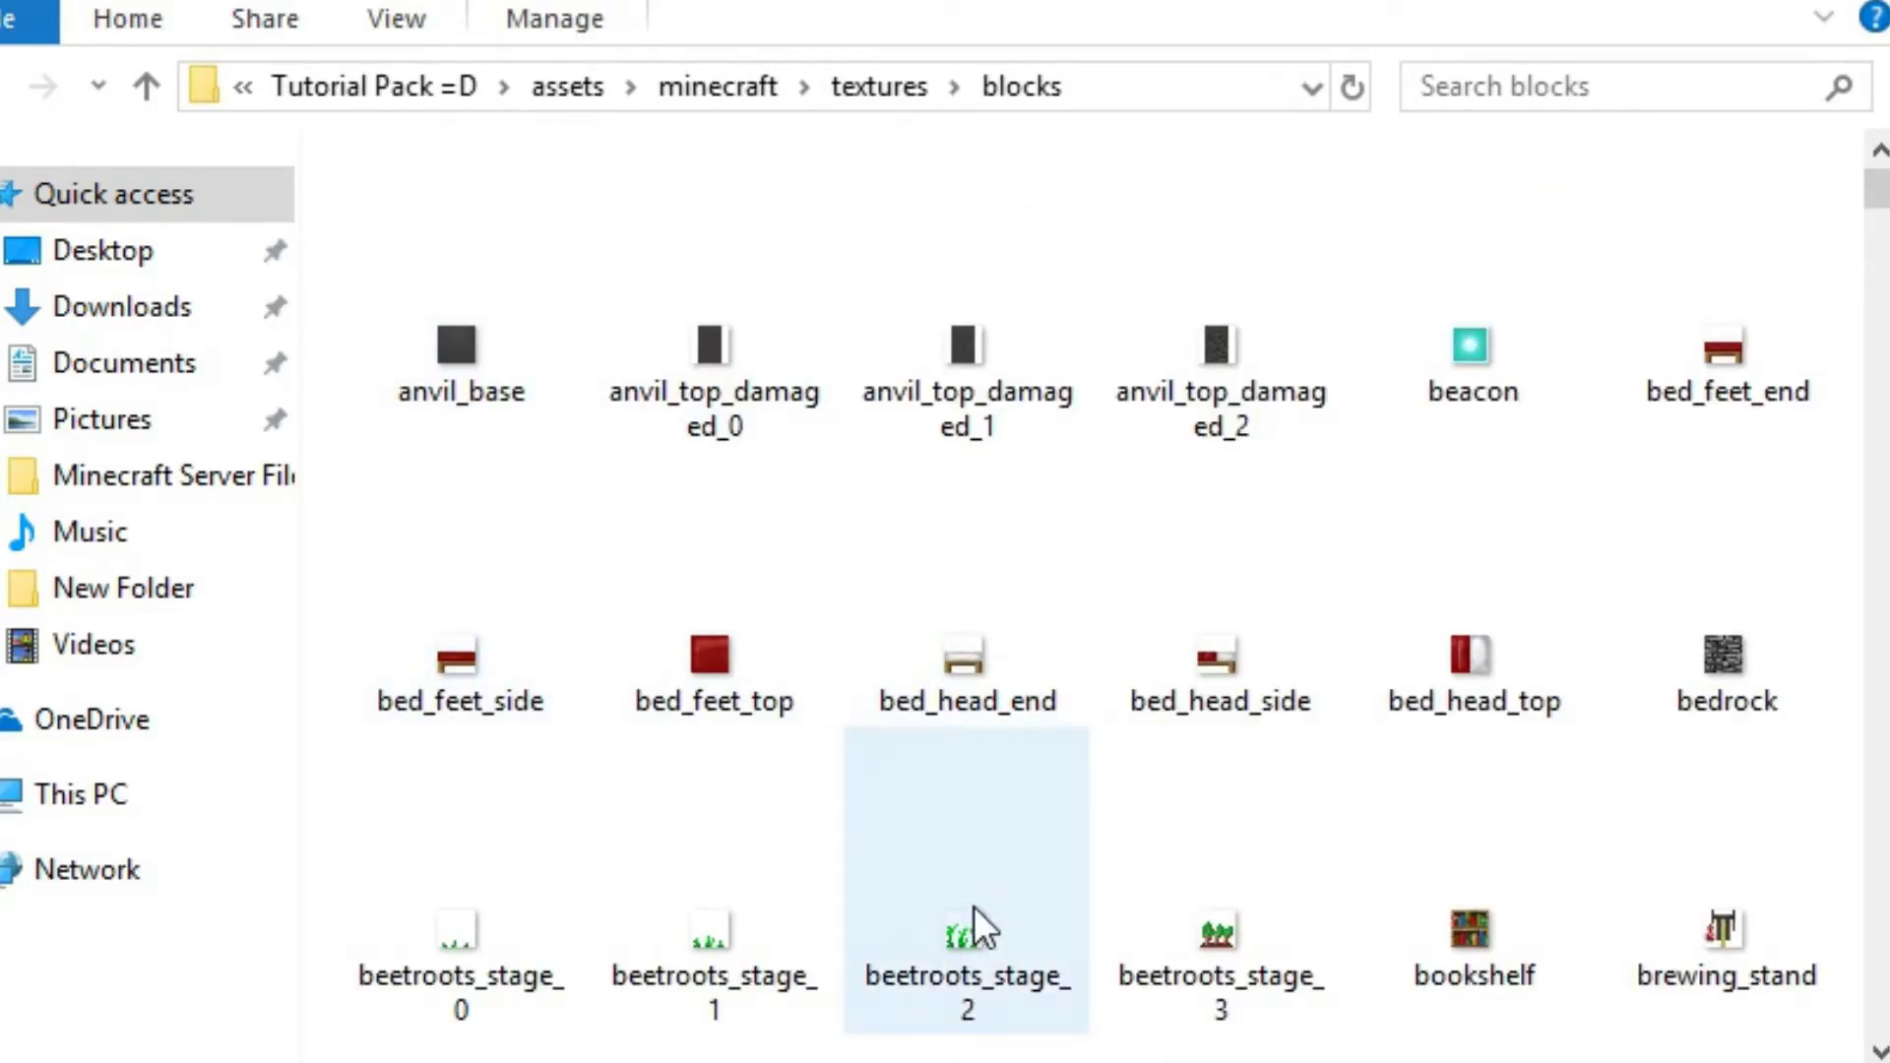
# Look through the block texture images in the blocks folder
pyautogui.scroll(-10, 1491, 754)
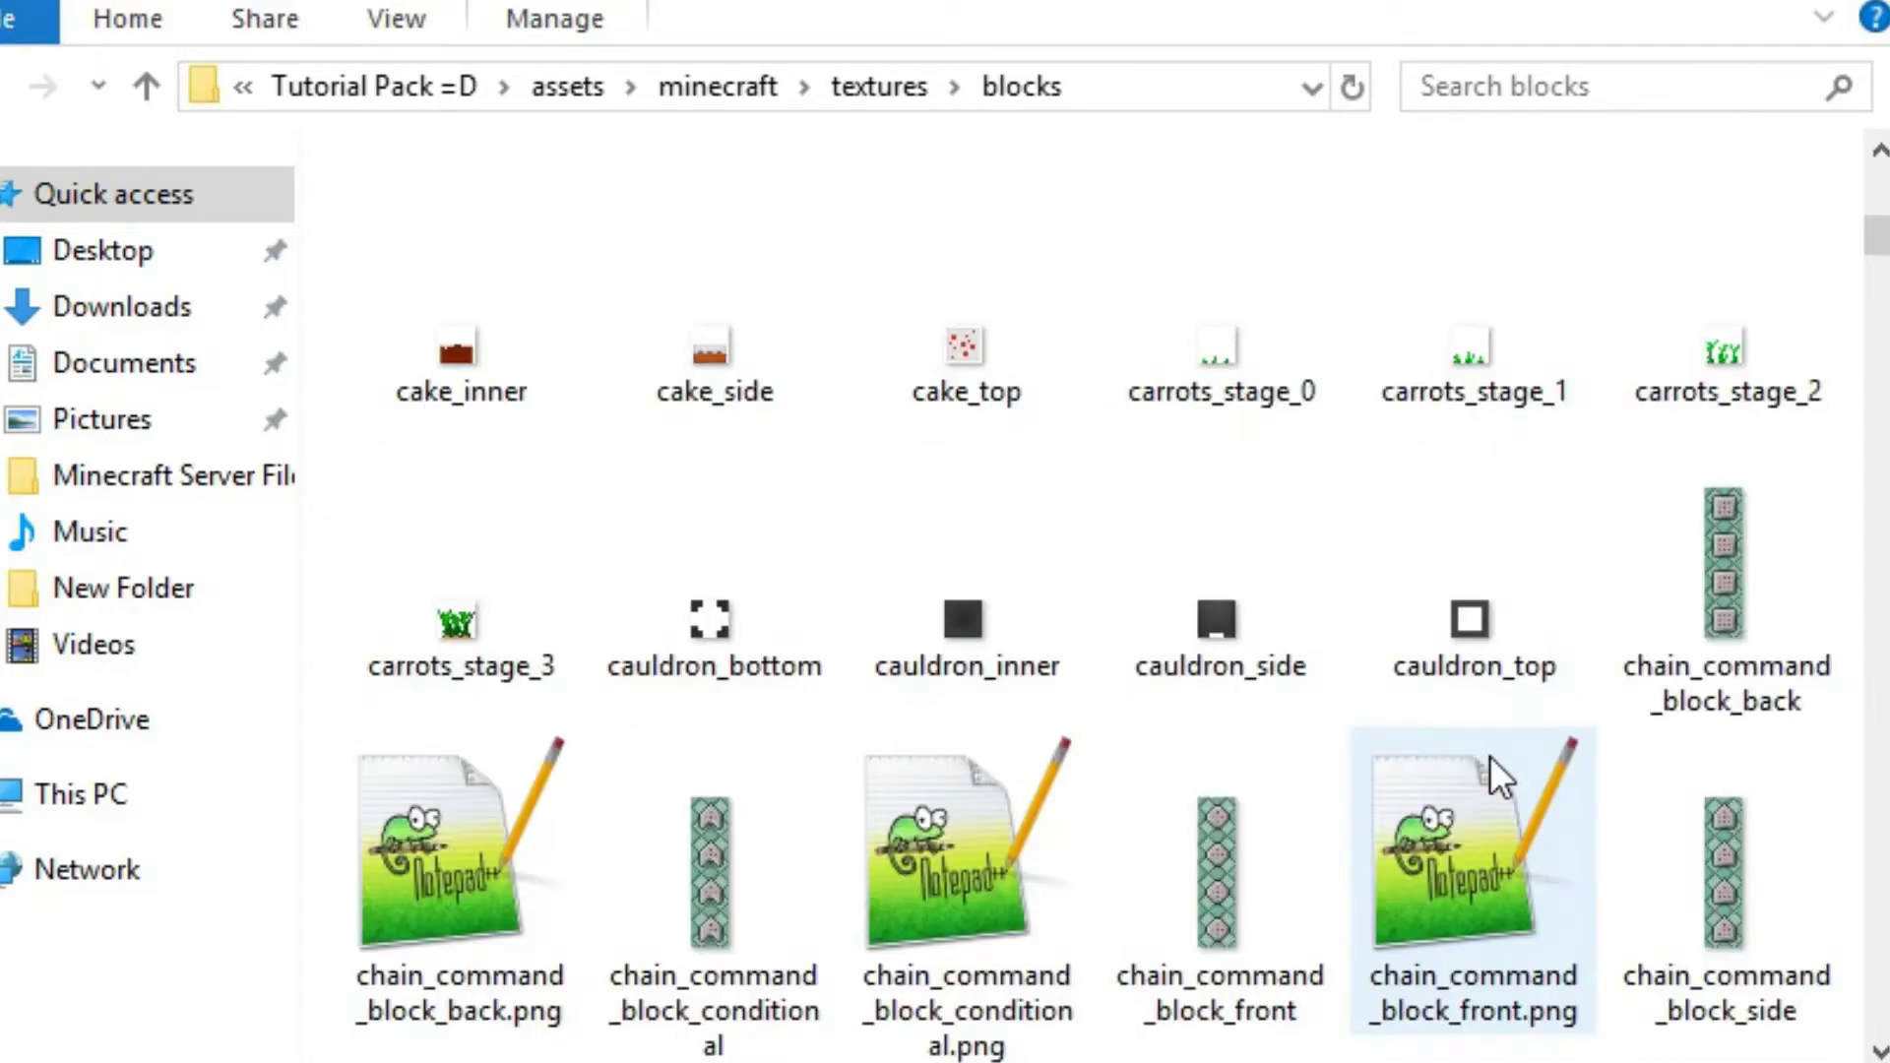
pyautogui.scroll(-20, 1433, 587)
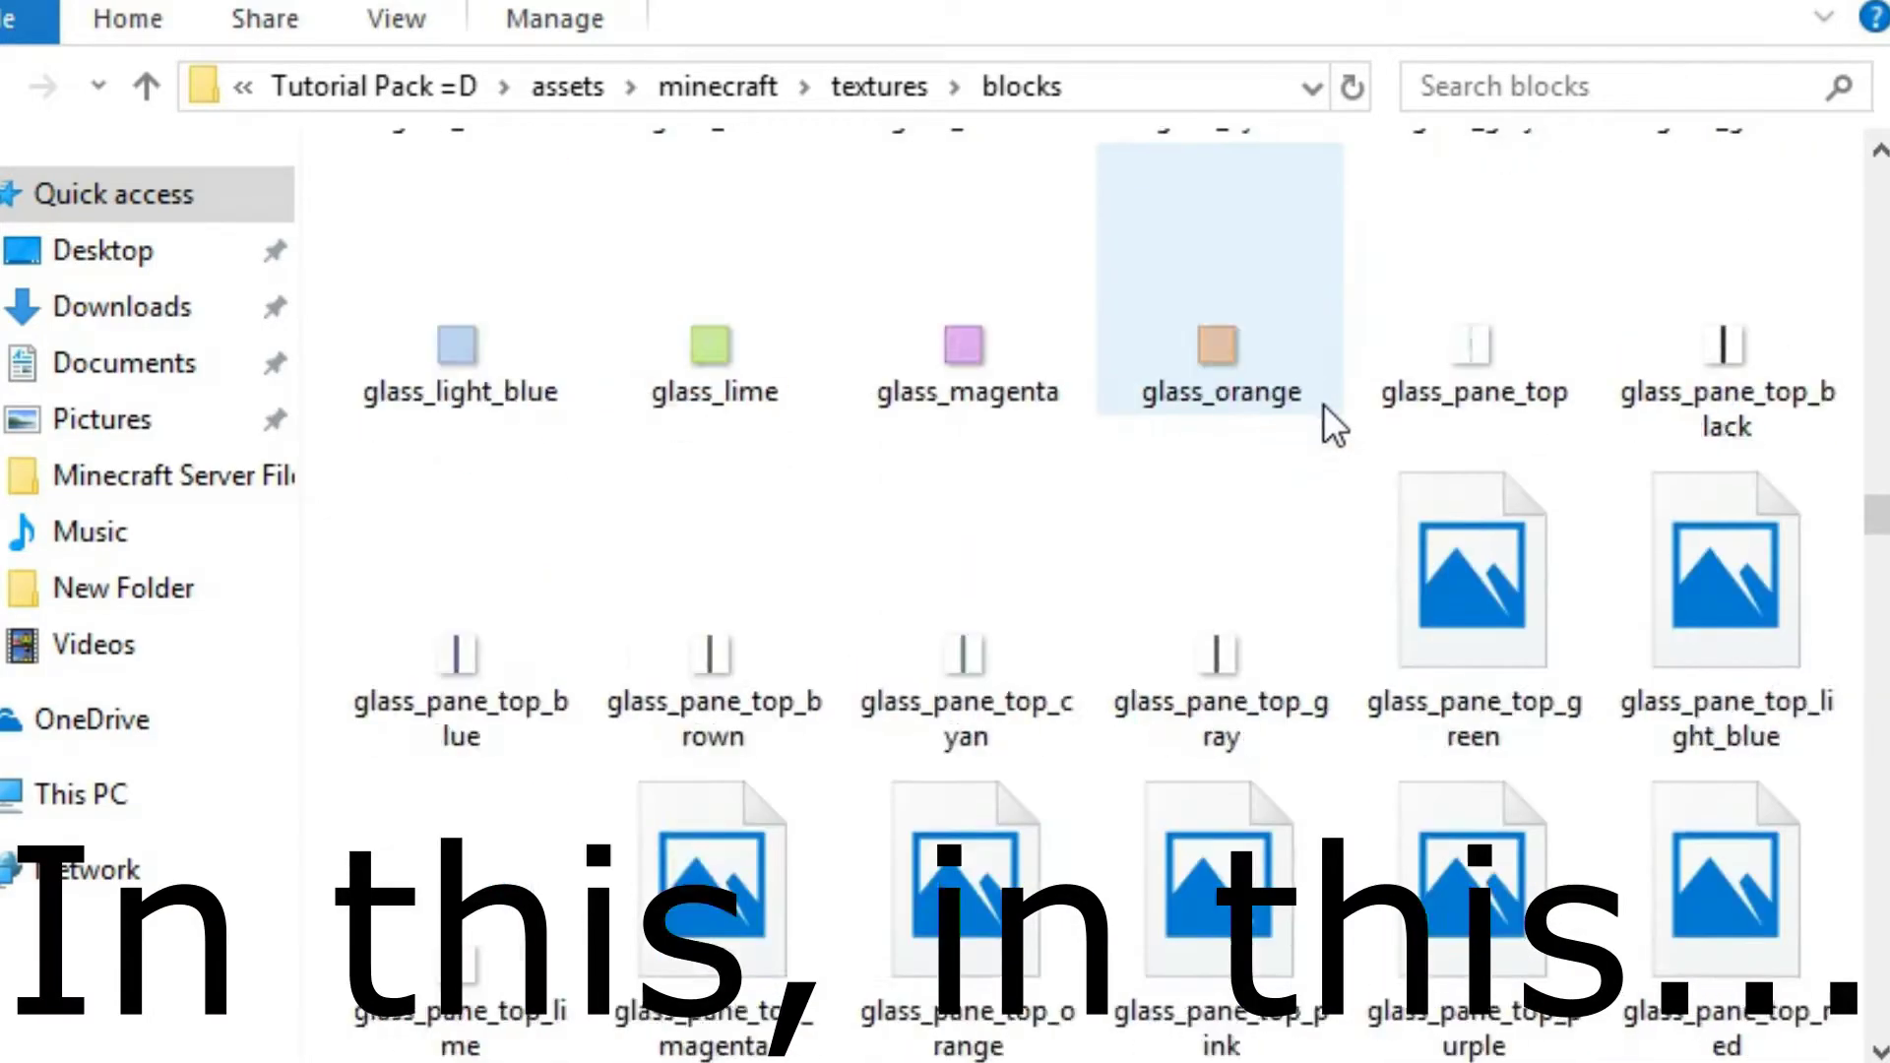
pyautogui.scroll(-20, 1327, 378)
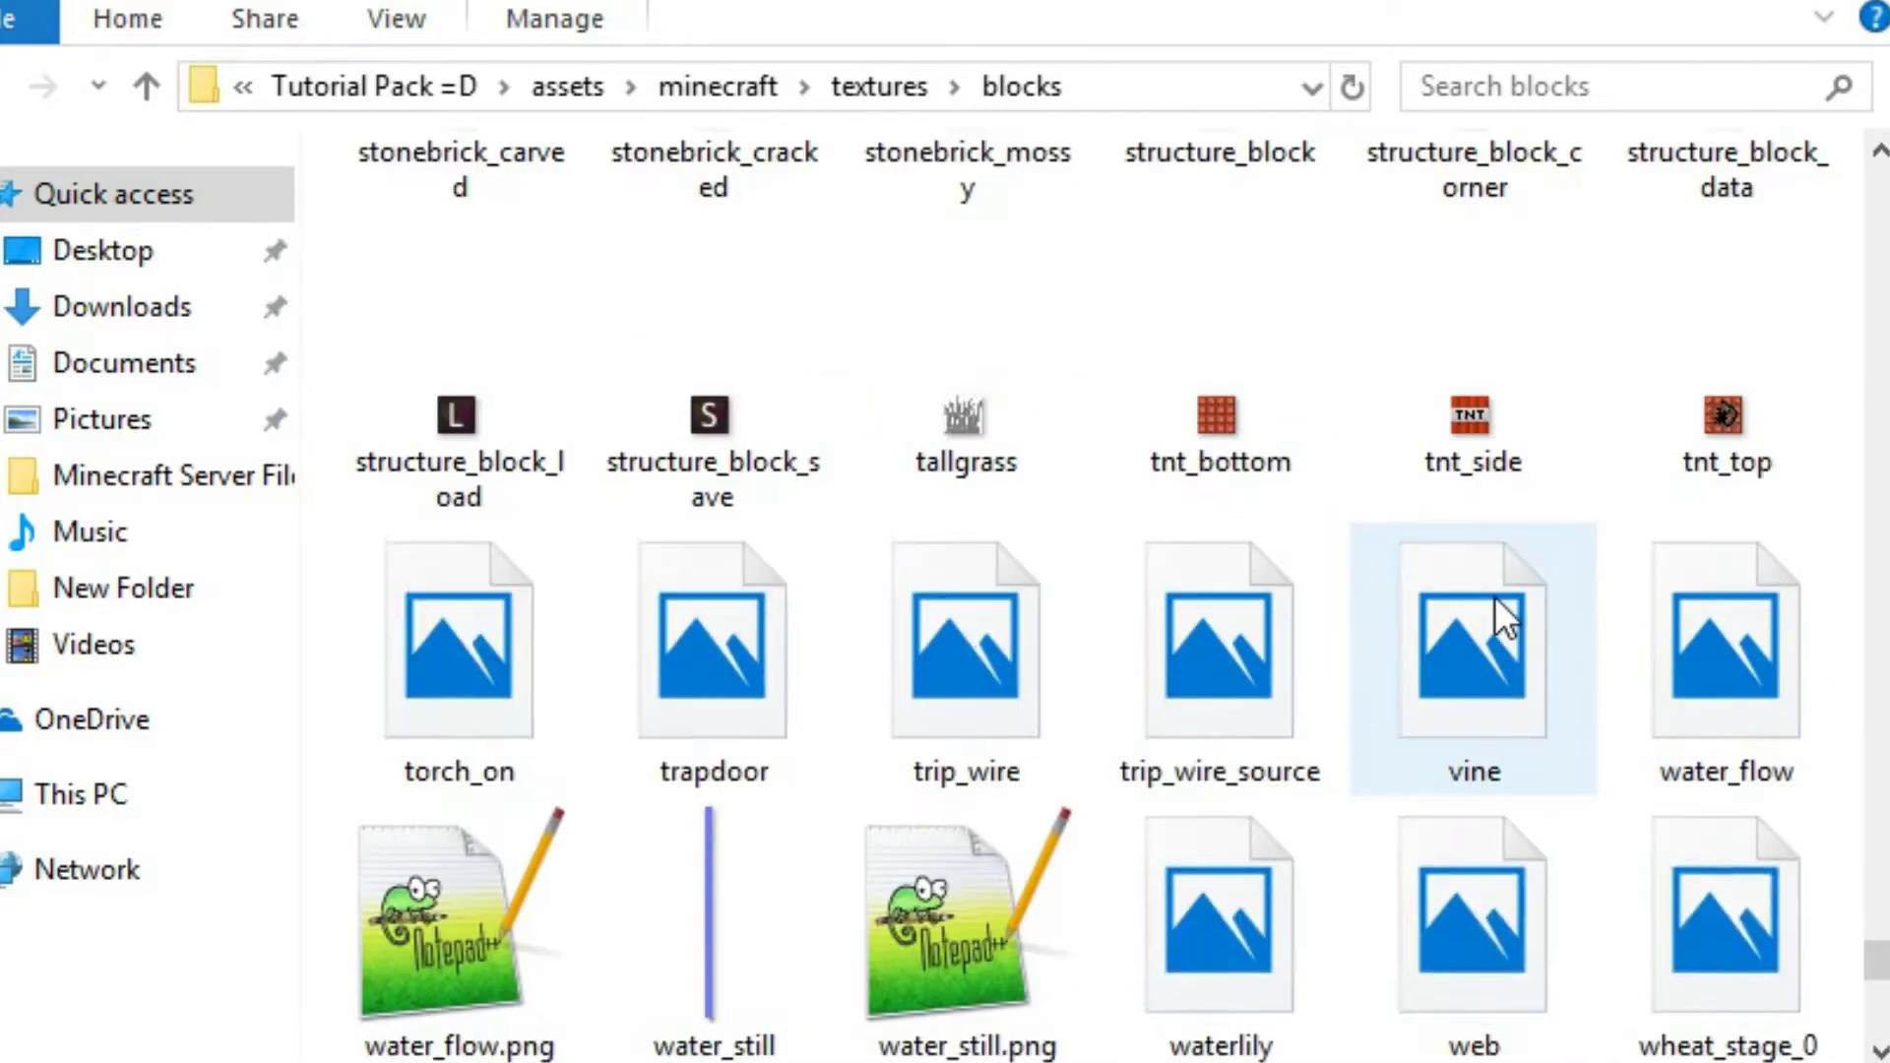
pyautogui.scroll(3, 1494, 597)
pyautogui.scroll(20, 1483, 557)
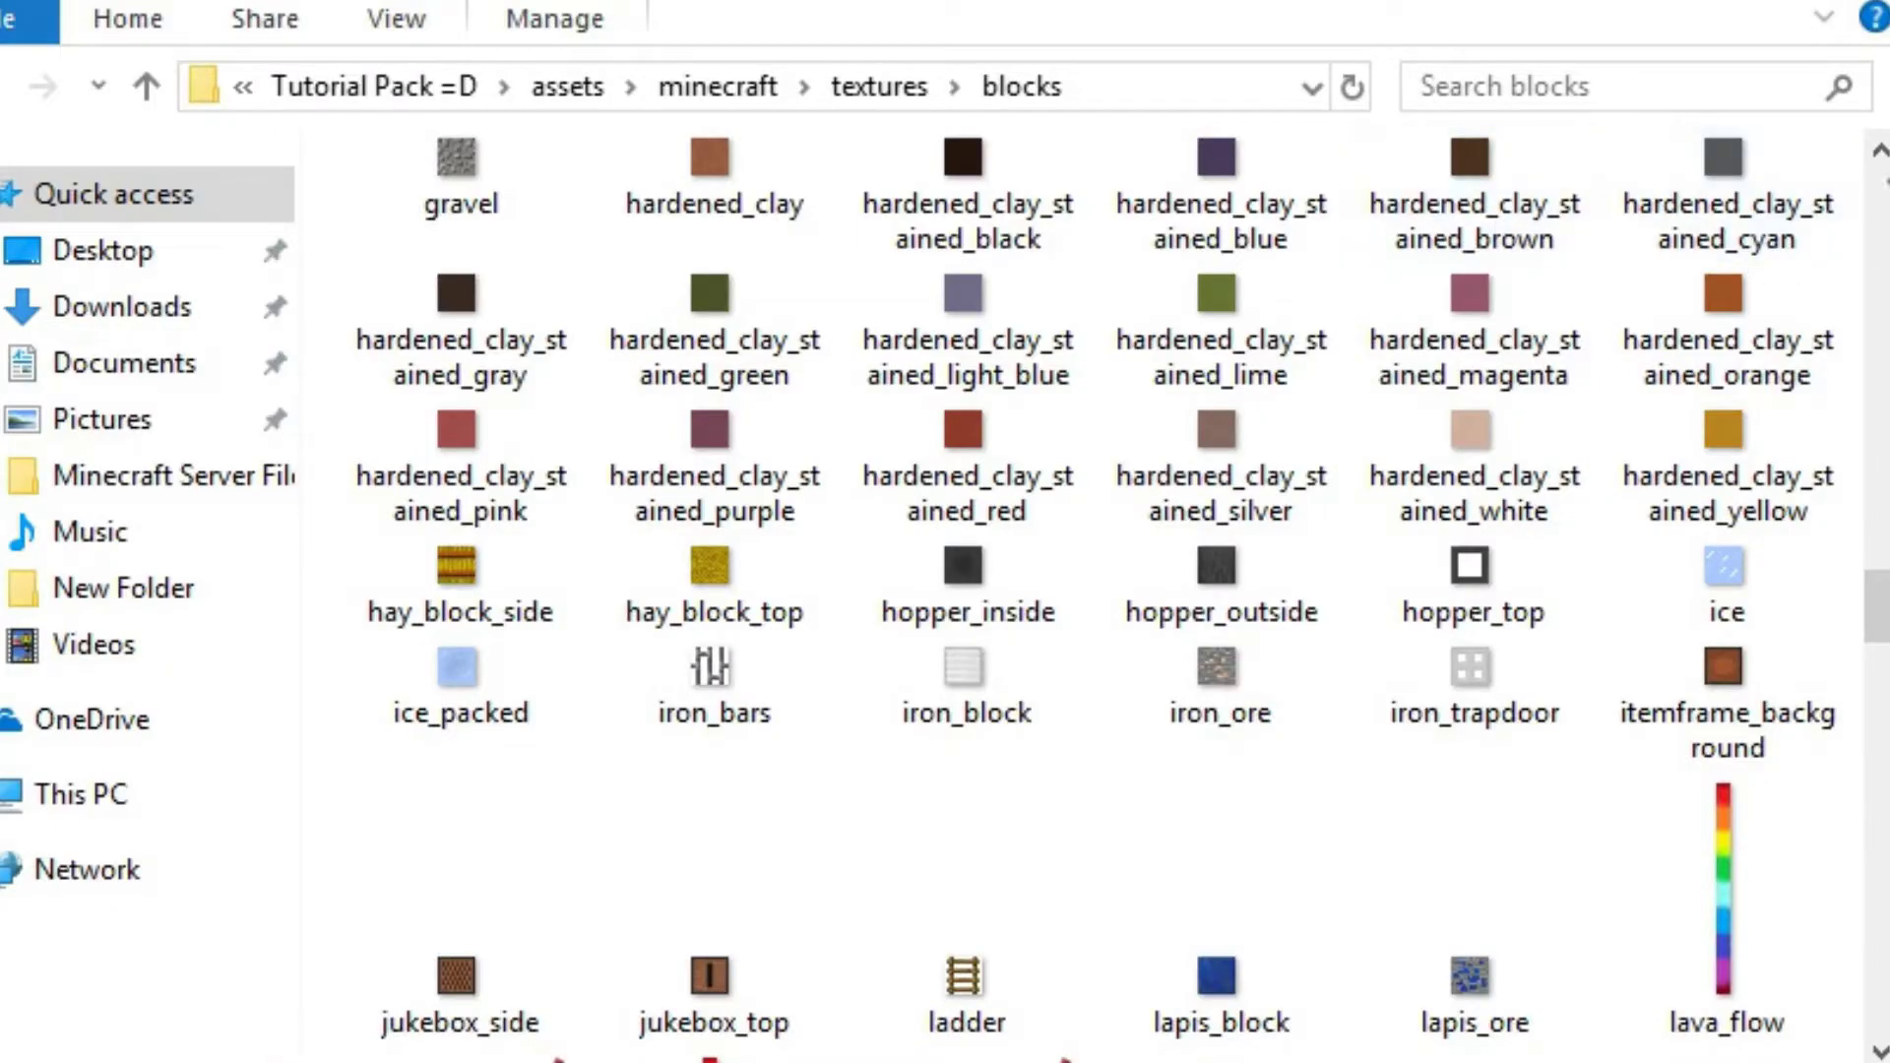
pyautogui.click(1628, 96)
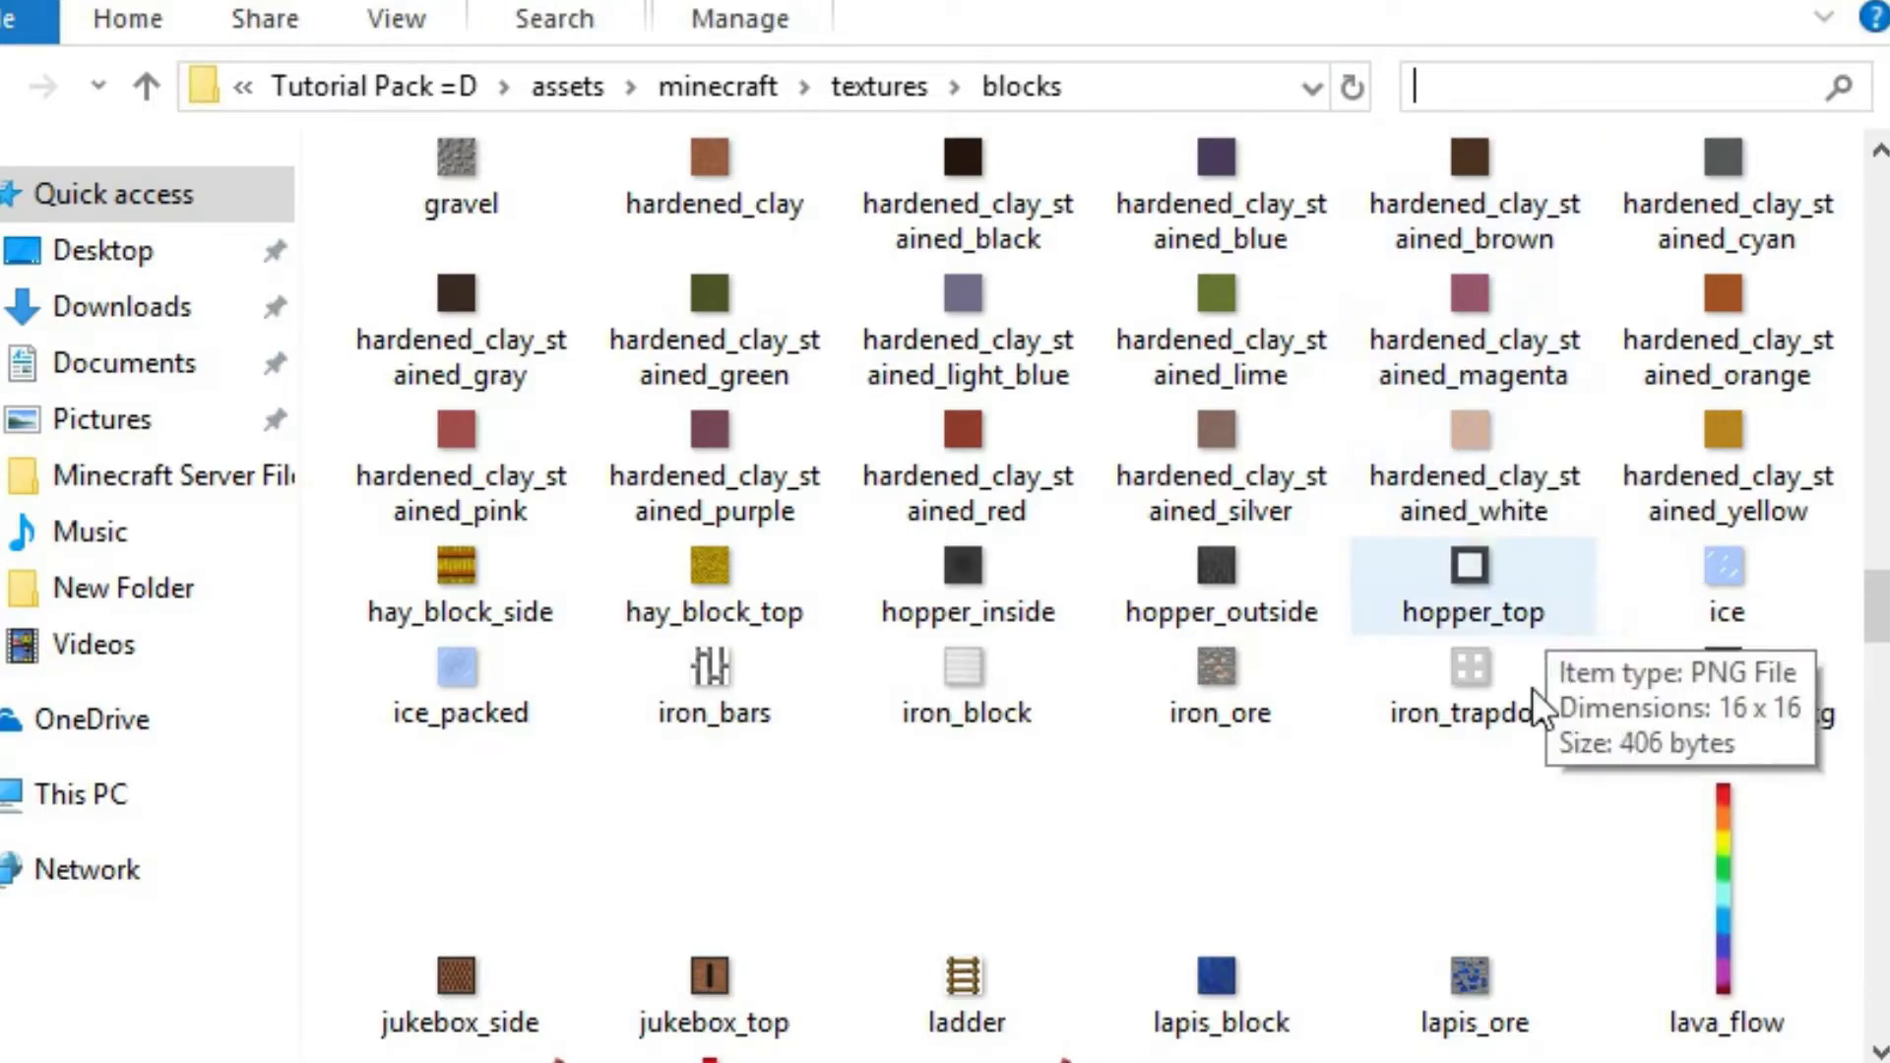
pyautogui.scroll(15, 1450, 697)
pyautogui.scroll(10, 1637, 676)
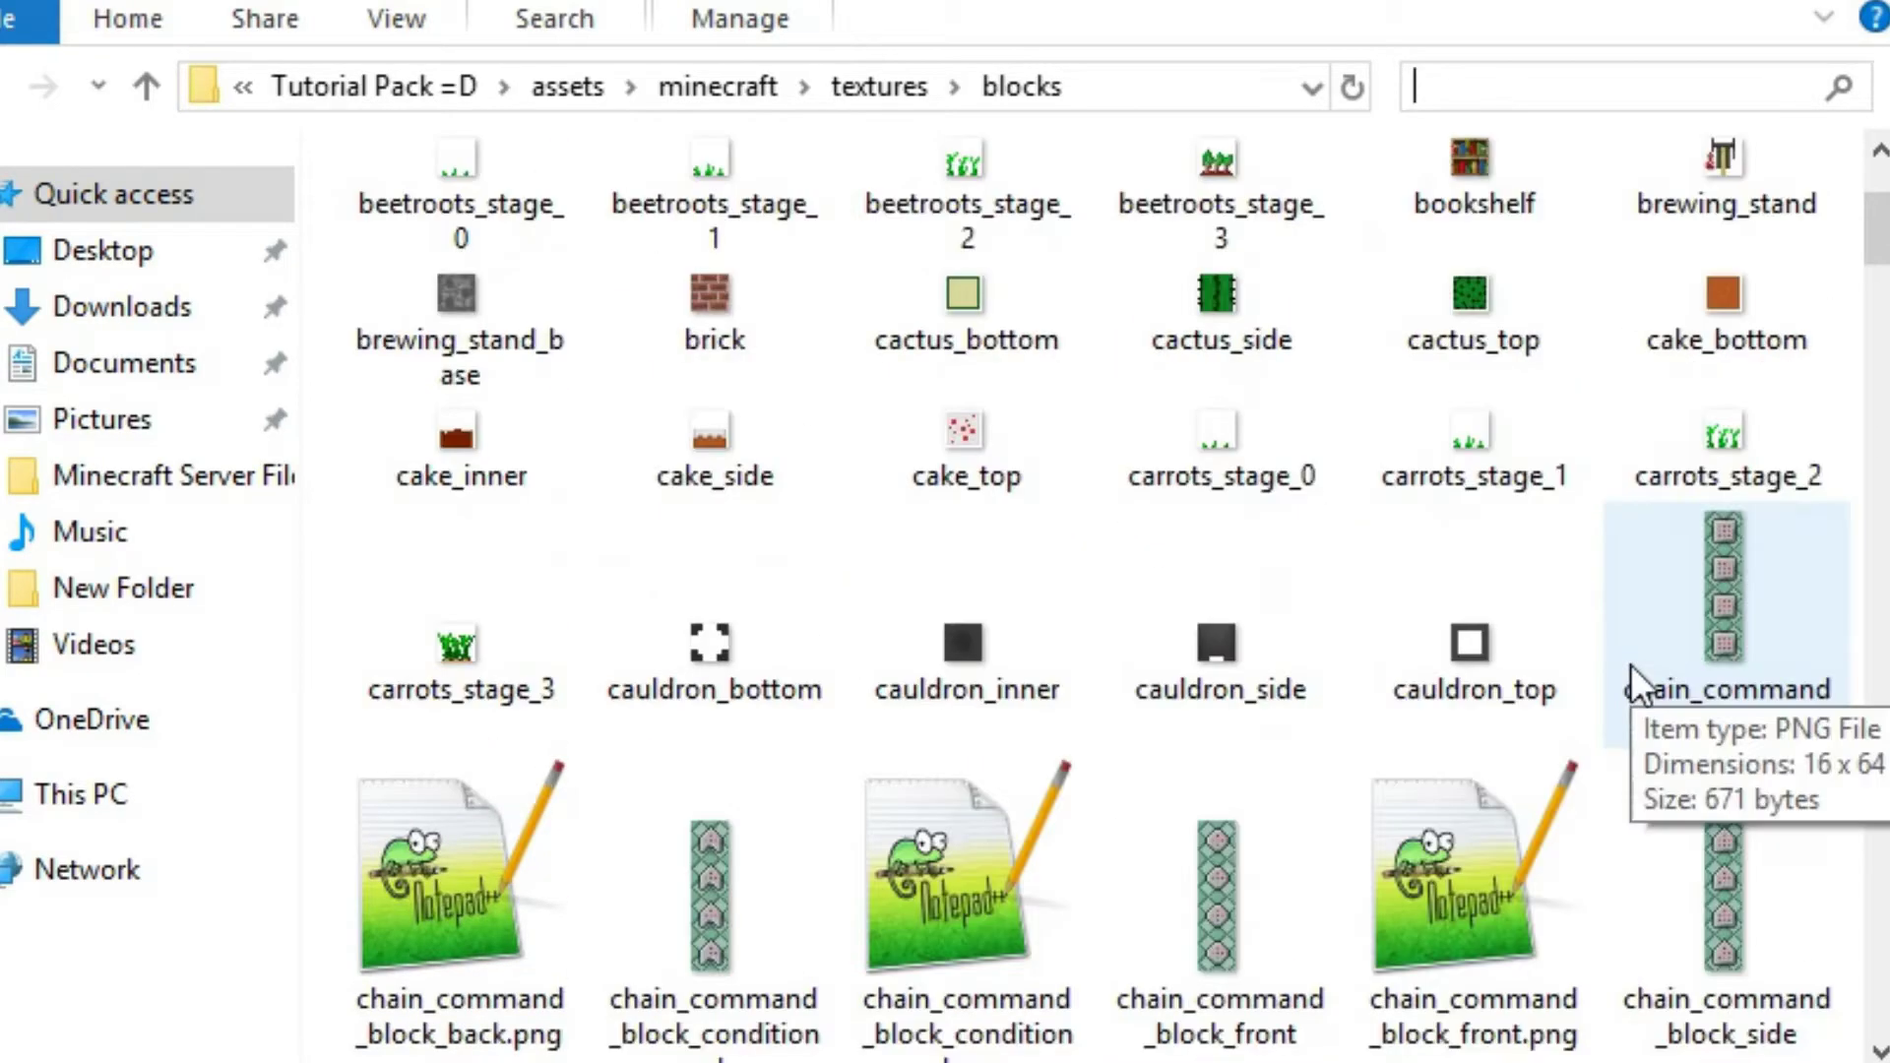
pyautogui.scroll(-20, 1615, 618)
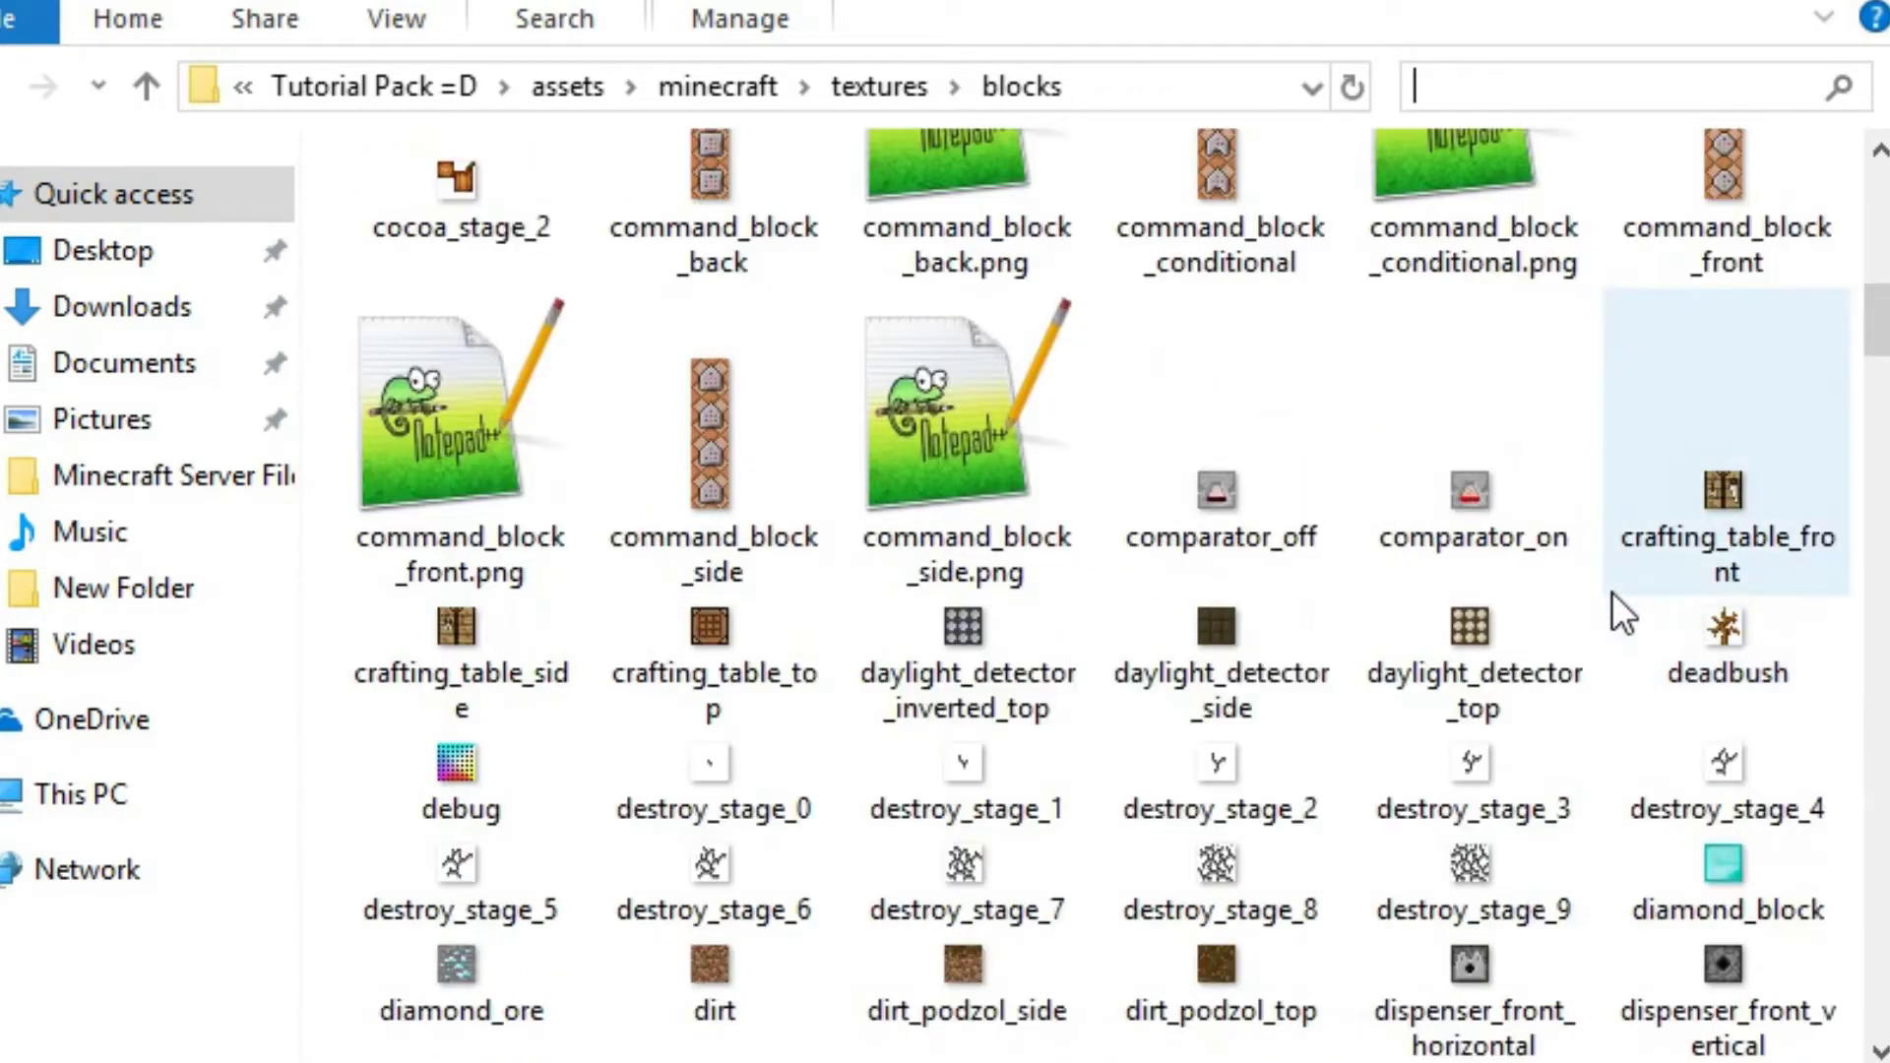
# Search the blocks folder for "ta" and then "obsid", and view the obsidian image and its file options
pyautogui.write('ta')
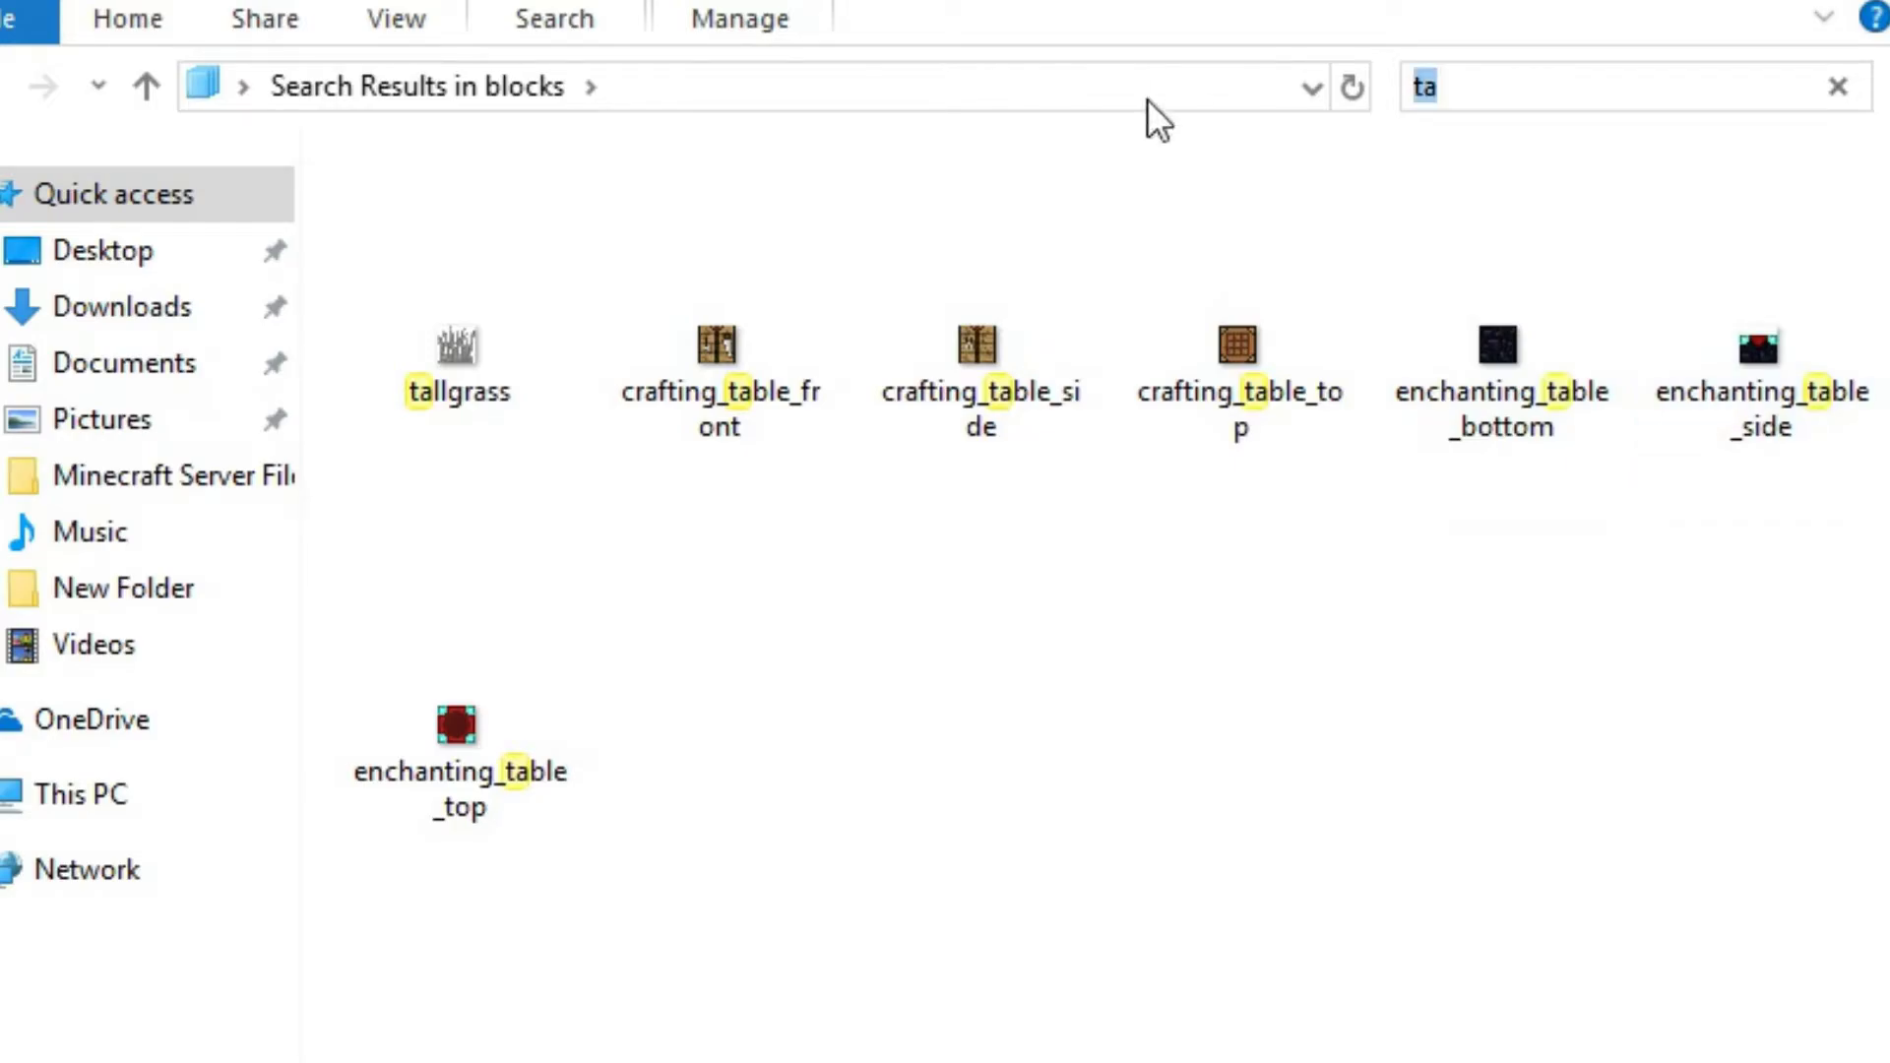
pyautogui.write('obsid')
pyautogui.doubleClick(420, 208)
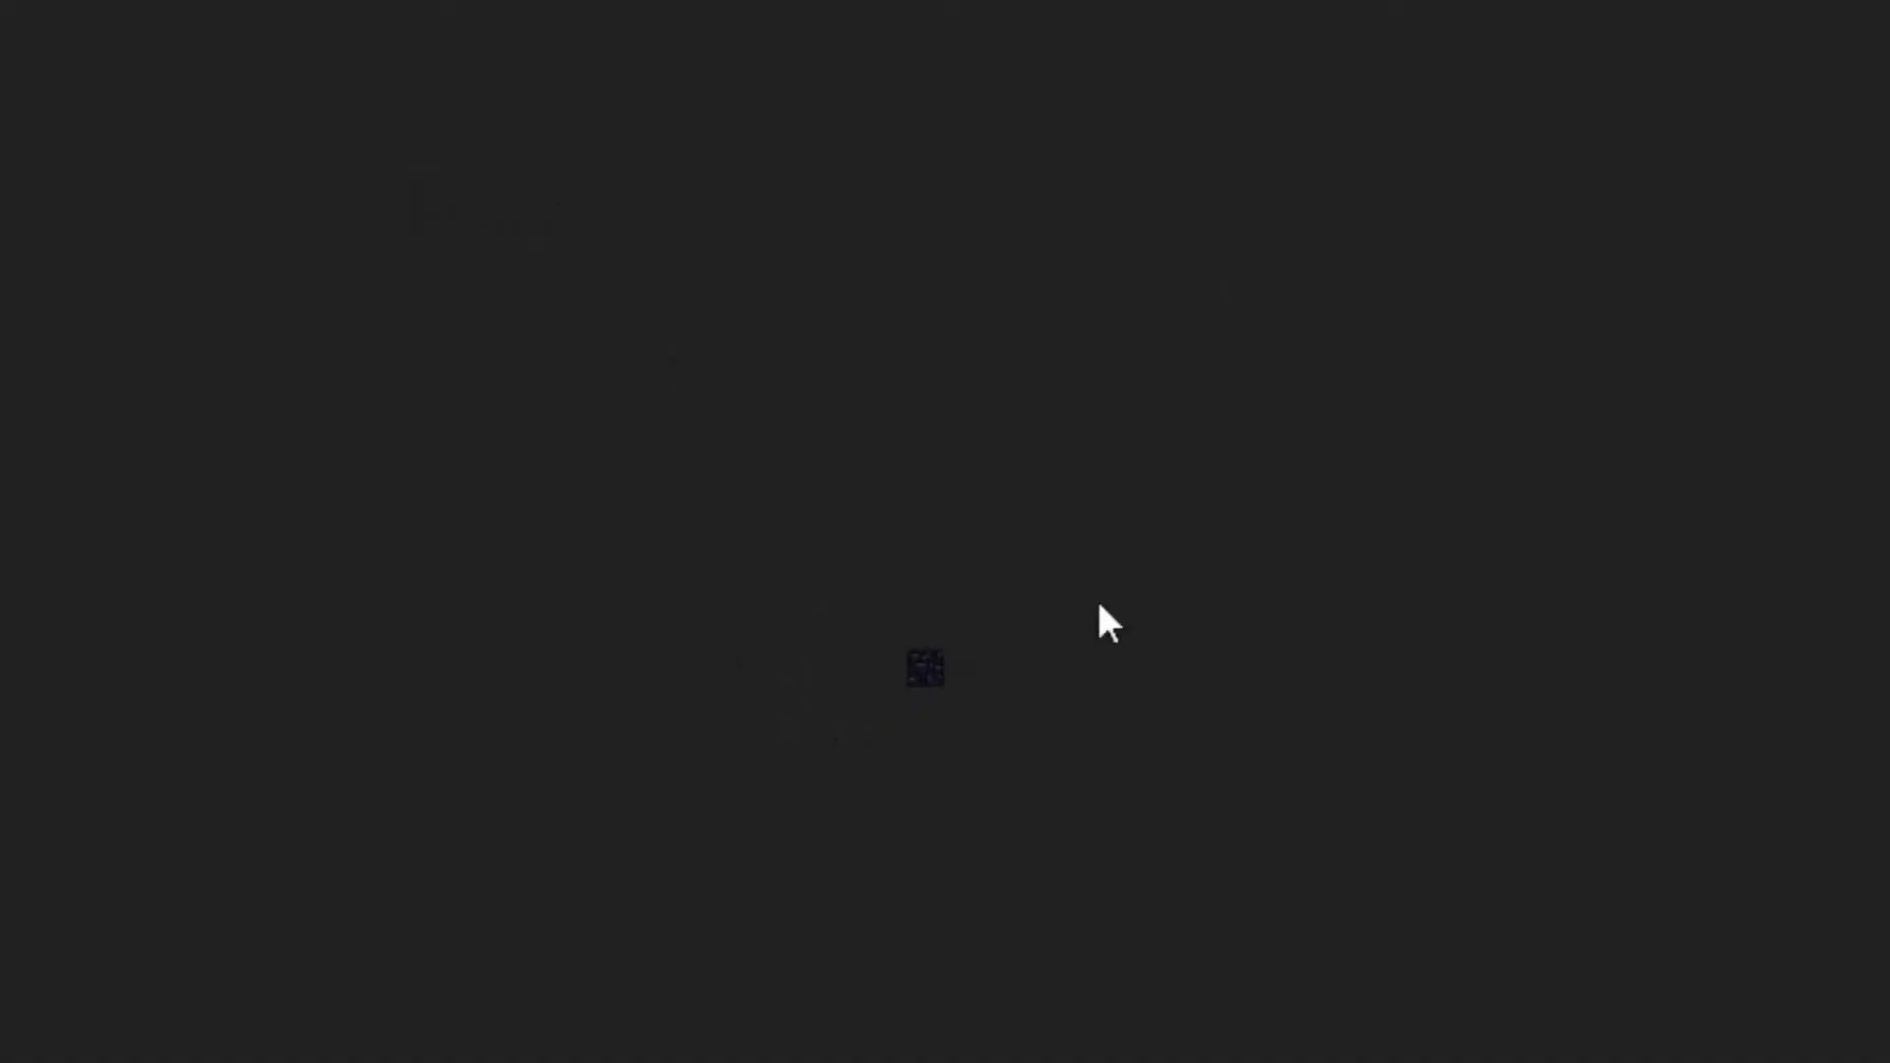
pyautogui.hotkey('alt', 'F4')
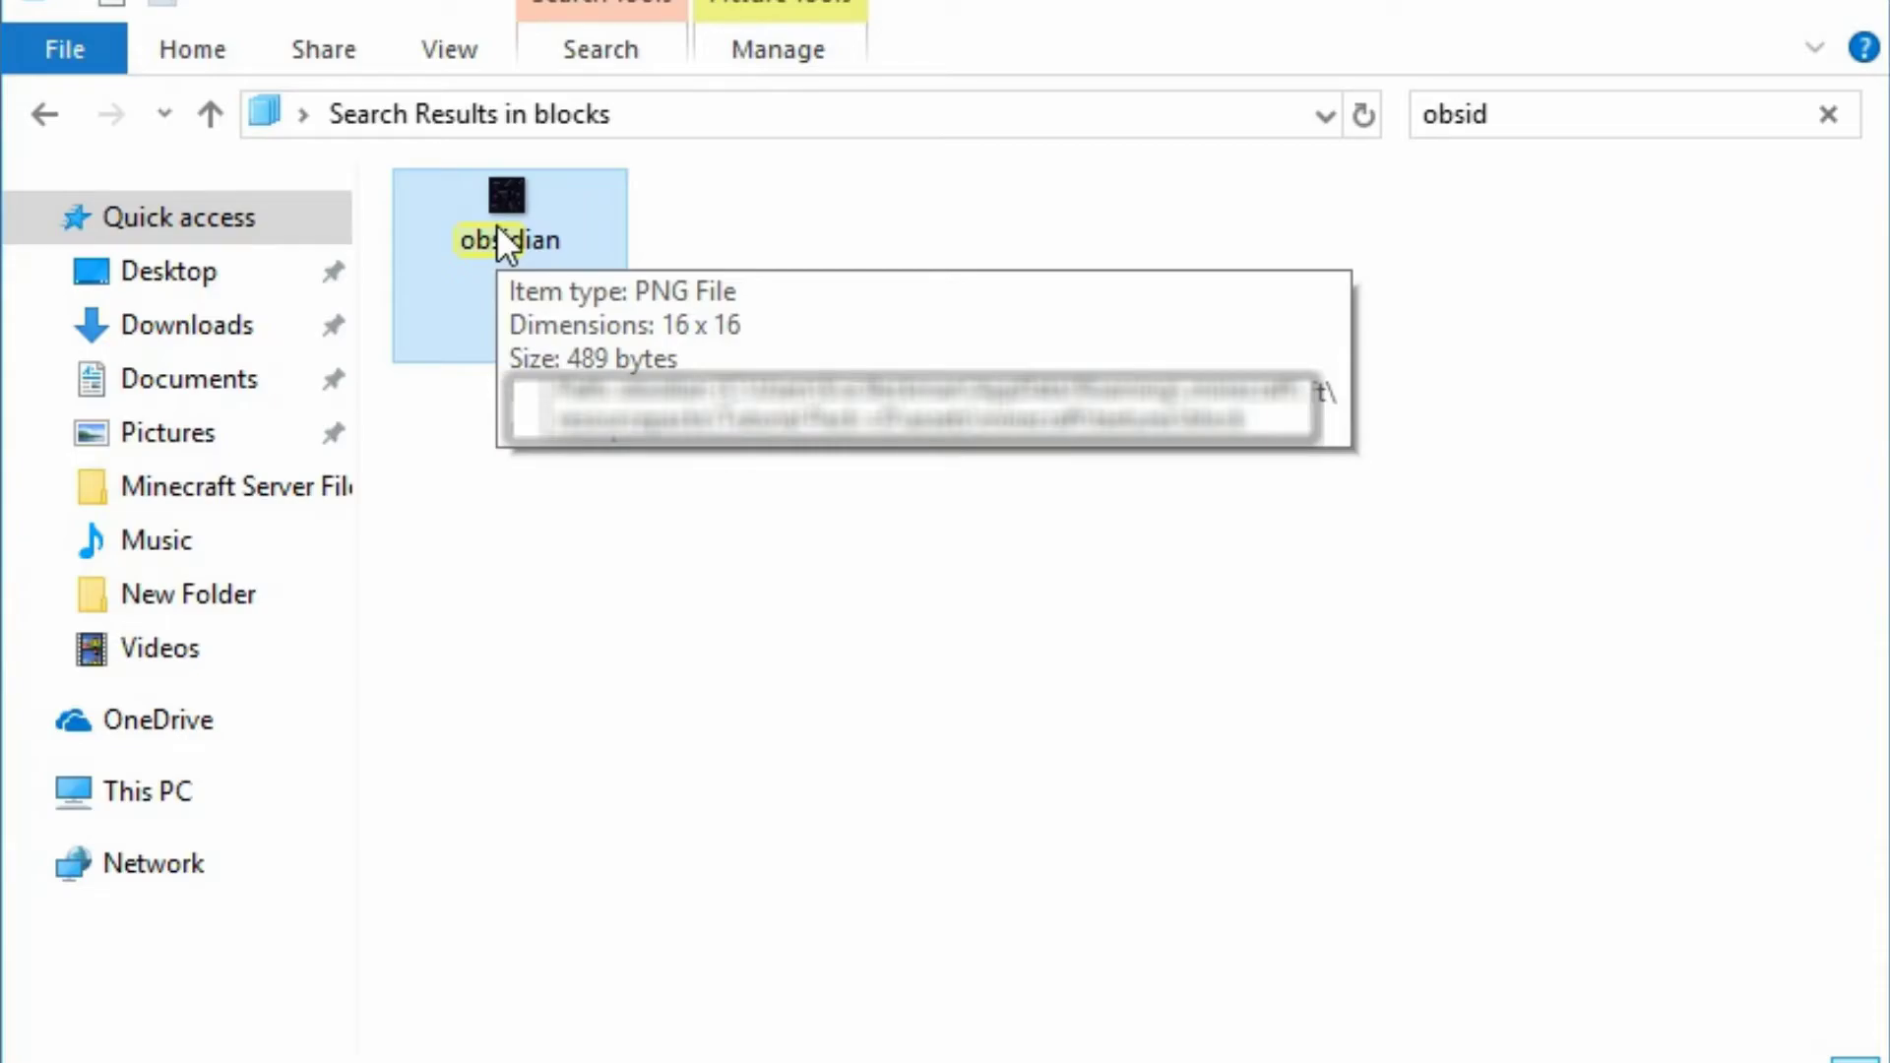
pyautogui.doubleClick(496, 224)
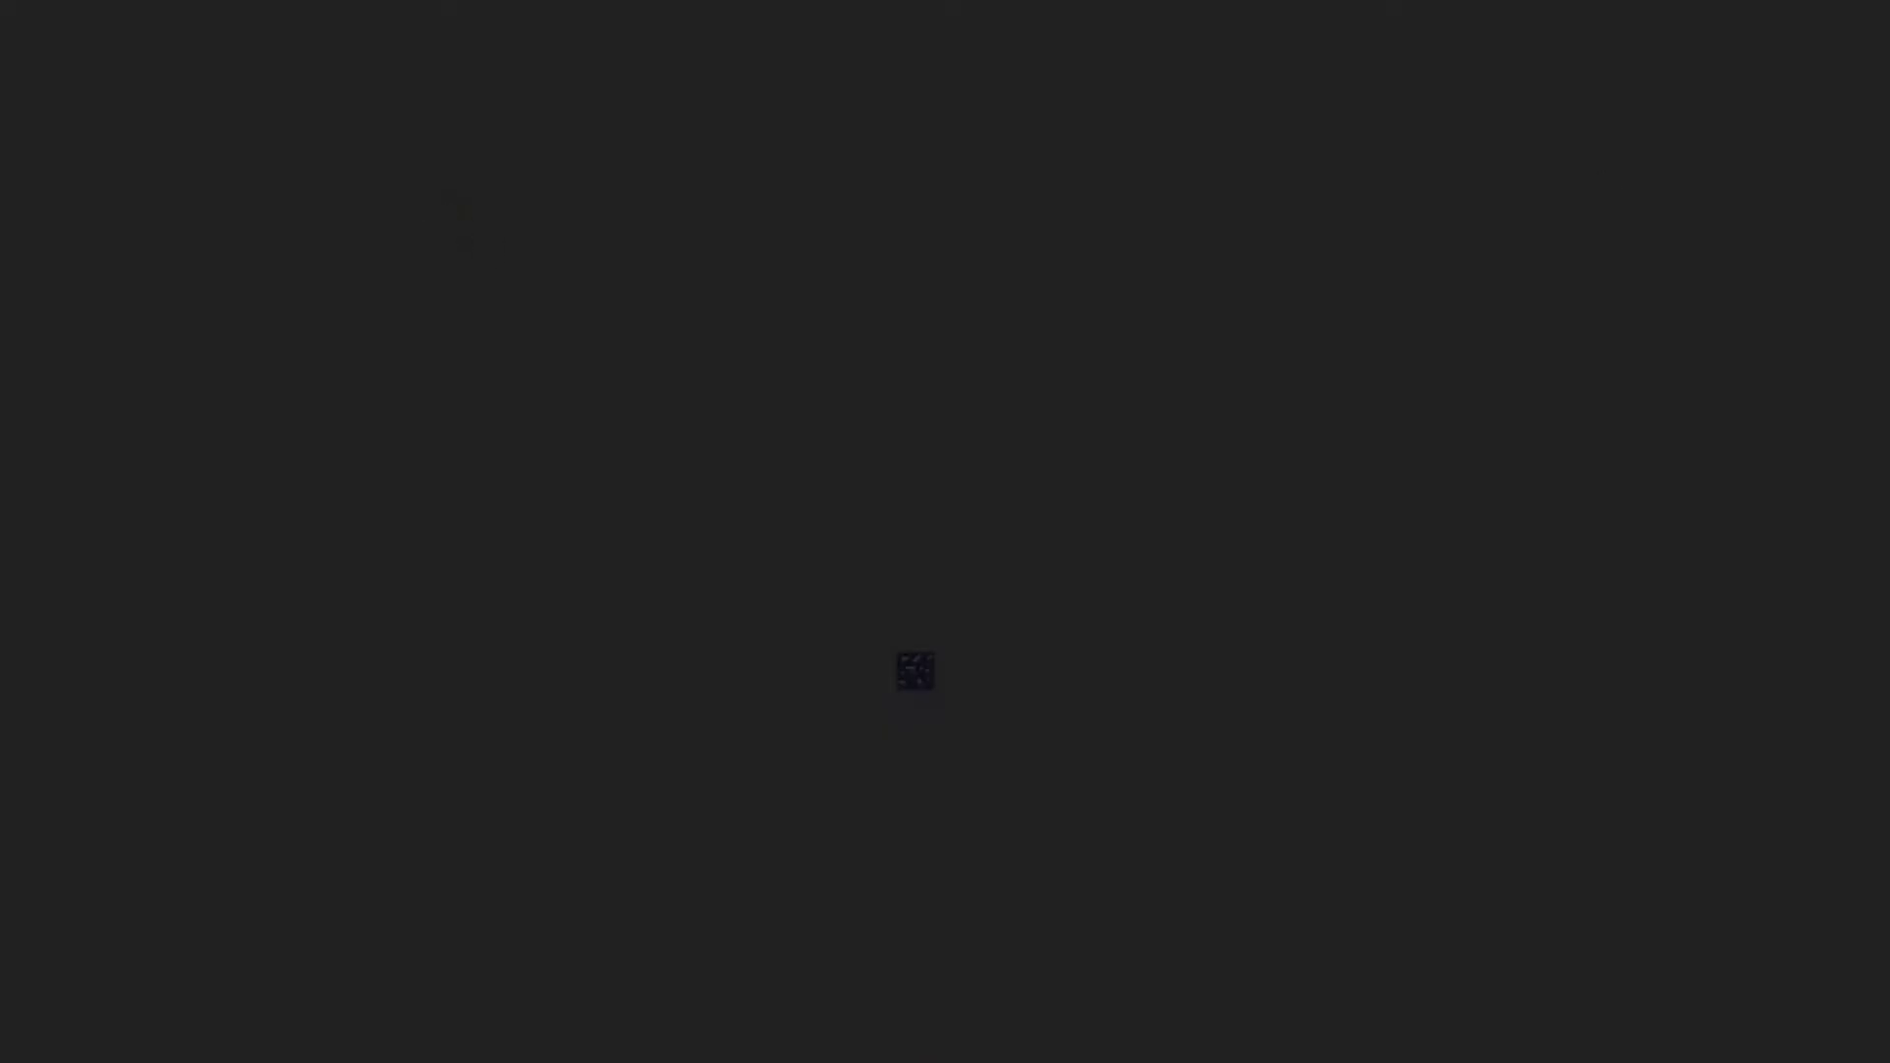
pyautogui.hotkey('alt', 'F4')
pyautogui.rightClick(532, 182)
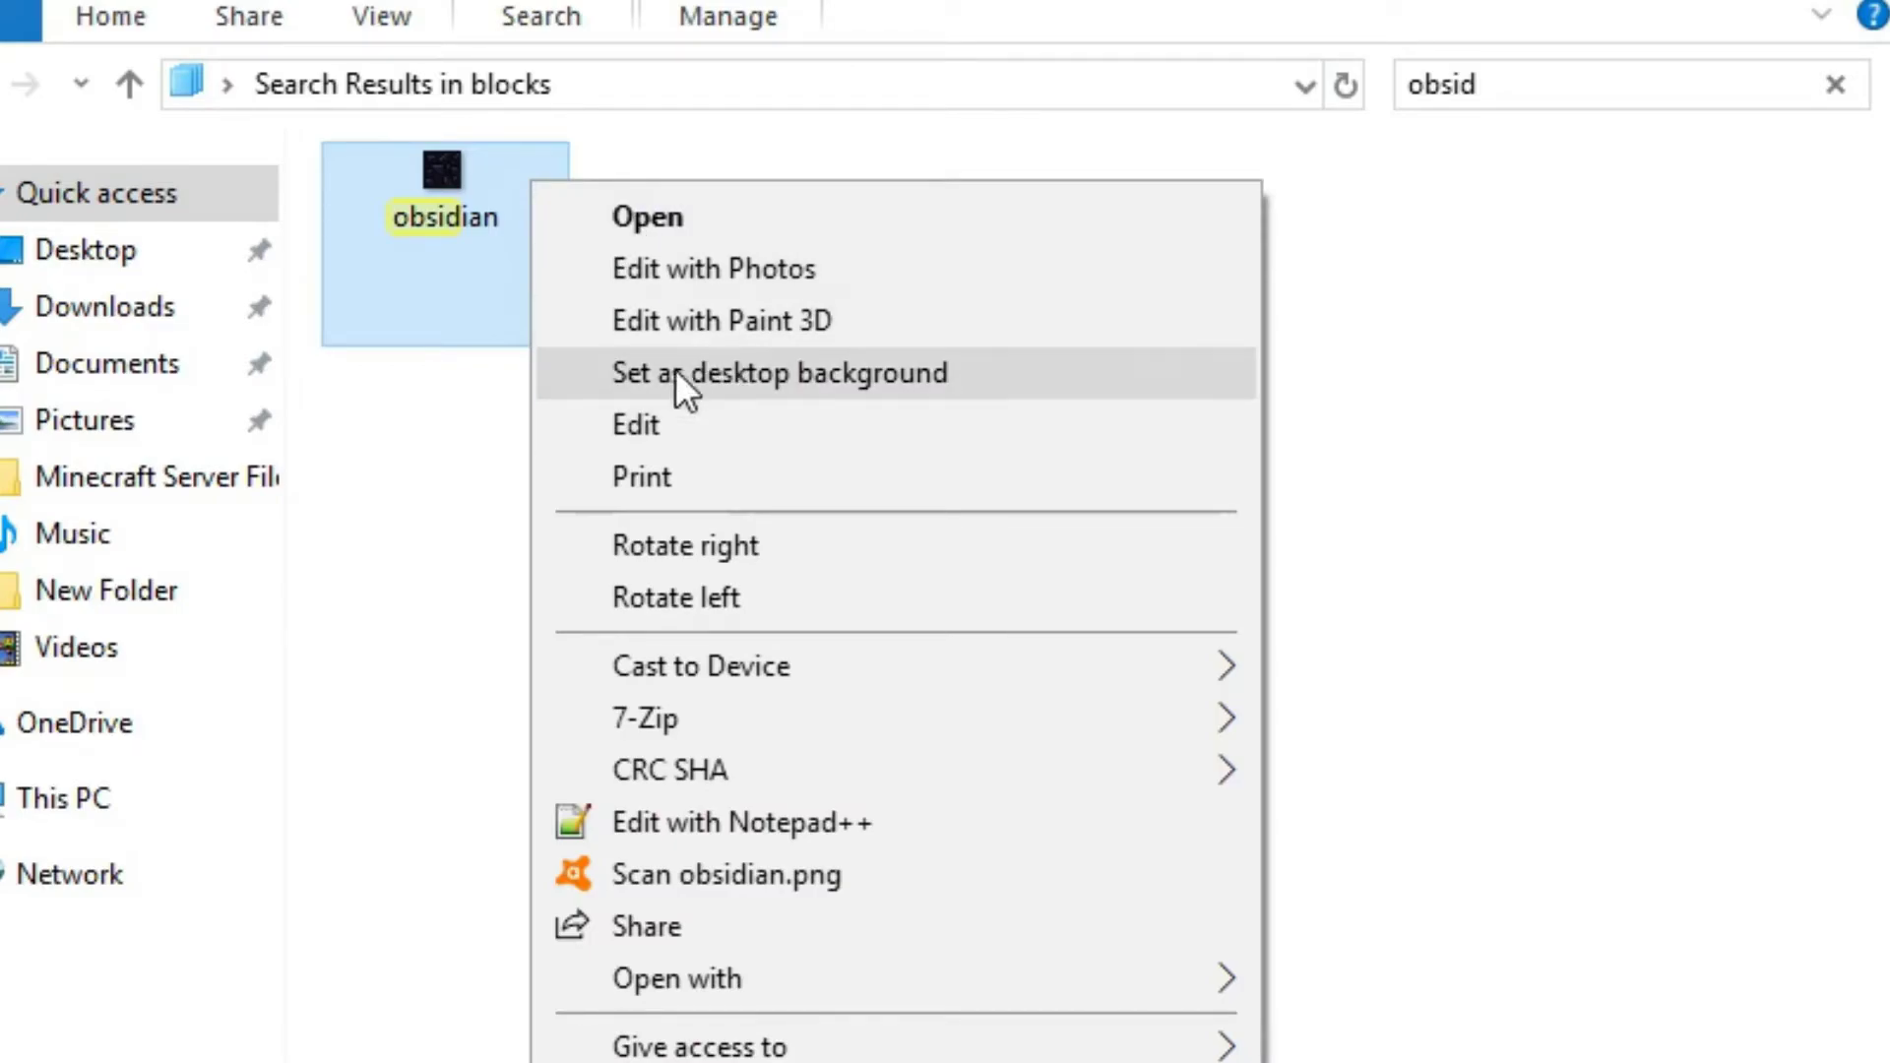
pyautogui.click(1603, 427)
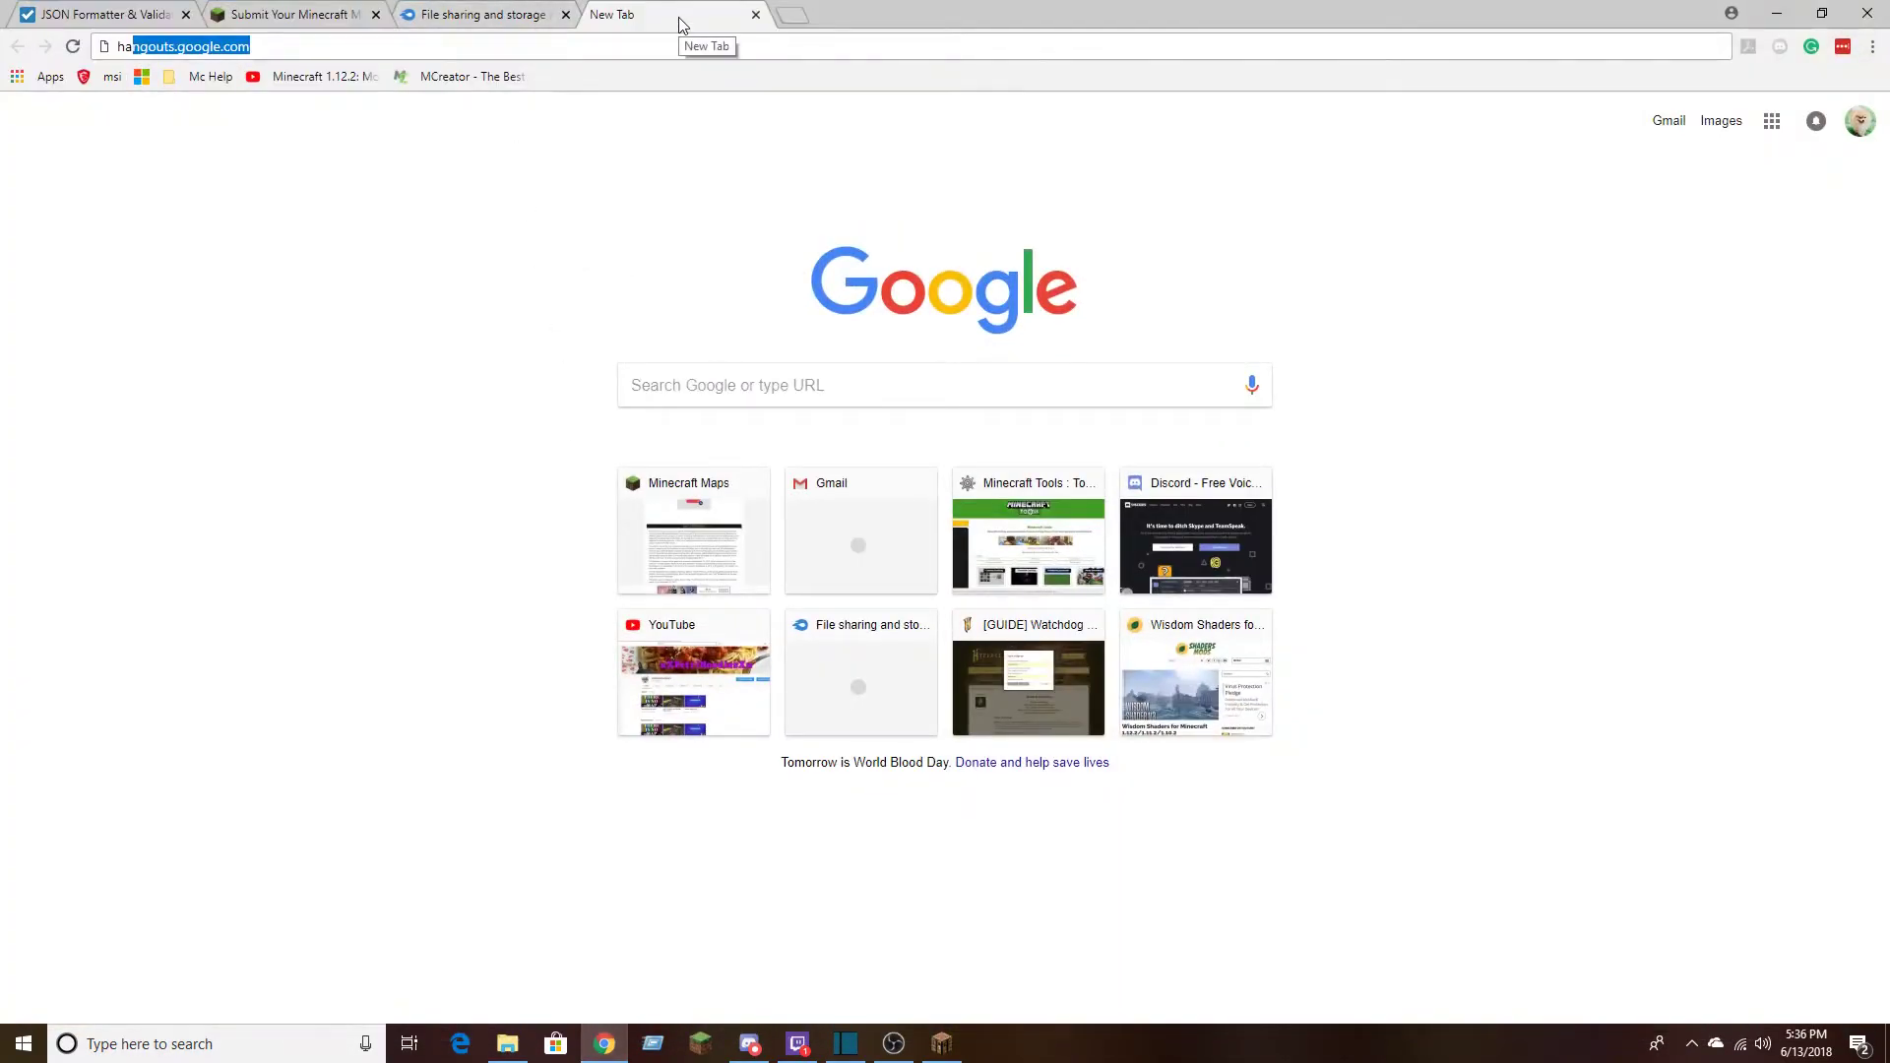
# Switch to Chrome and load pixlr.com in the new tab
pyautogui.press('BackSpace')
pyautogui.press('BackSpace')
pyautogui.press('BackSpace')
pyautogui.write('pixe')
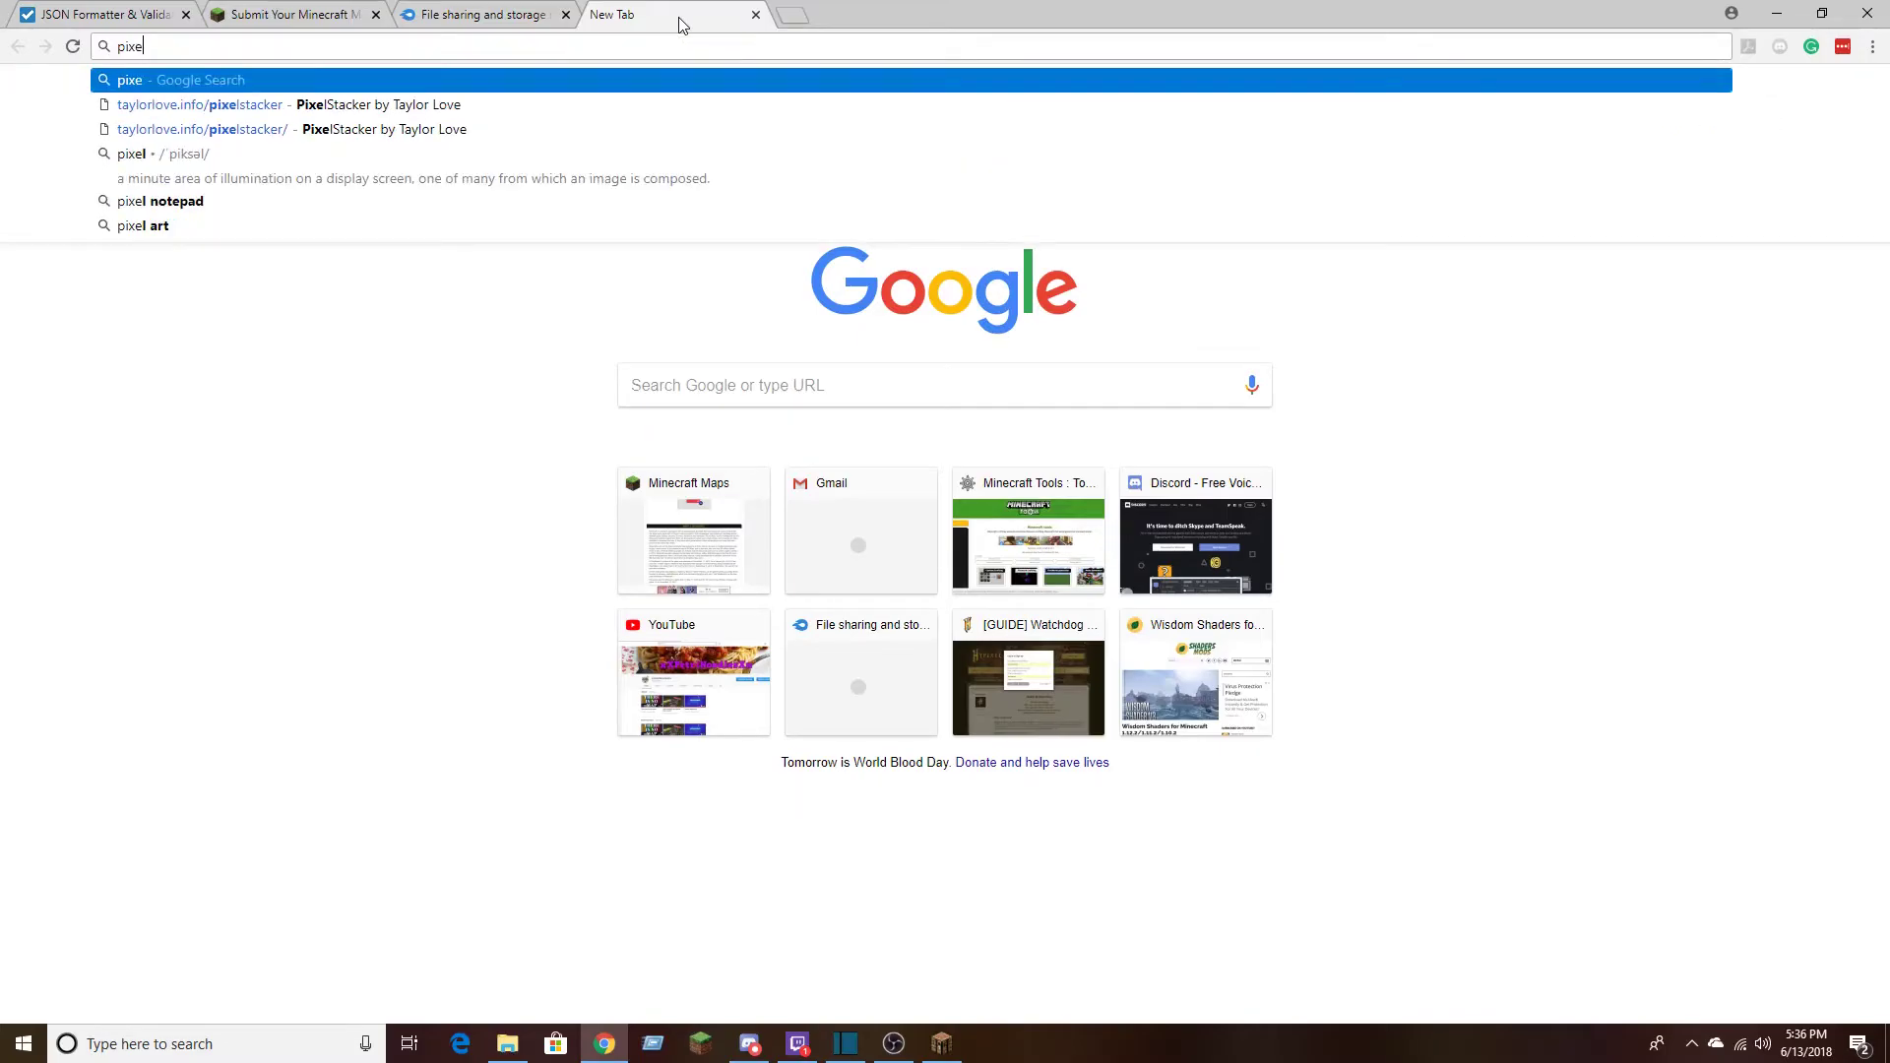
pyautogui.press('BackSpace')
pyautogui.write('lr.co')
pyautogui.press('Return')
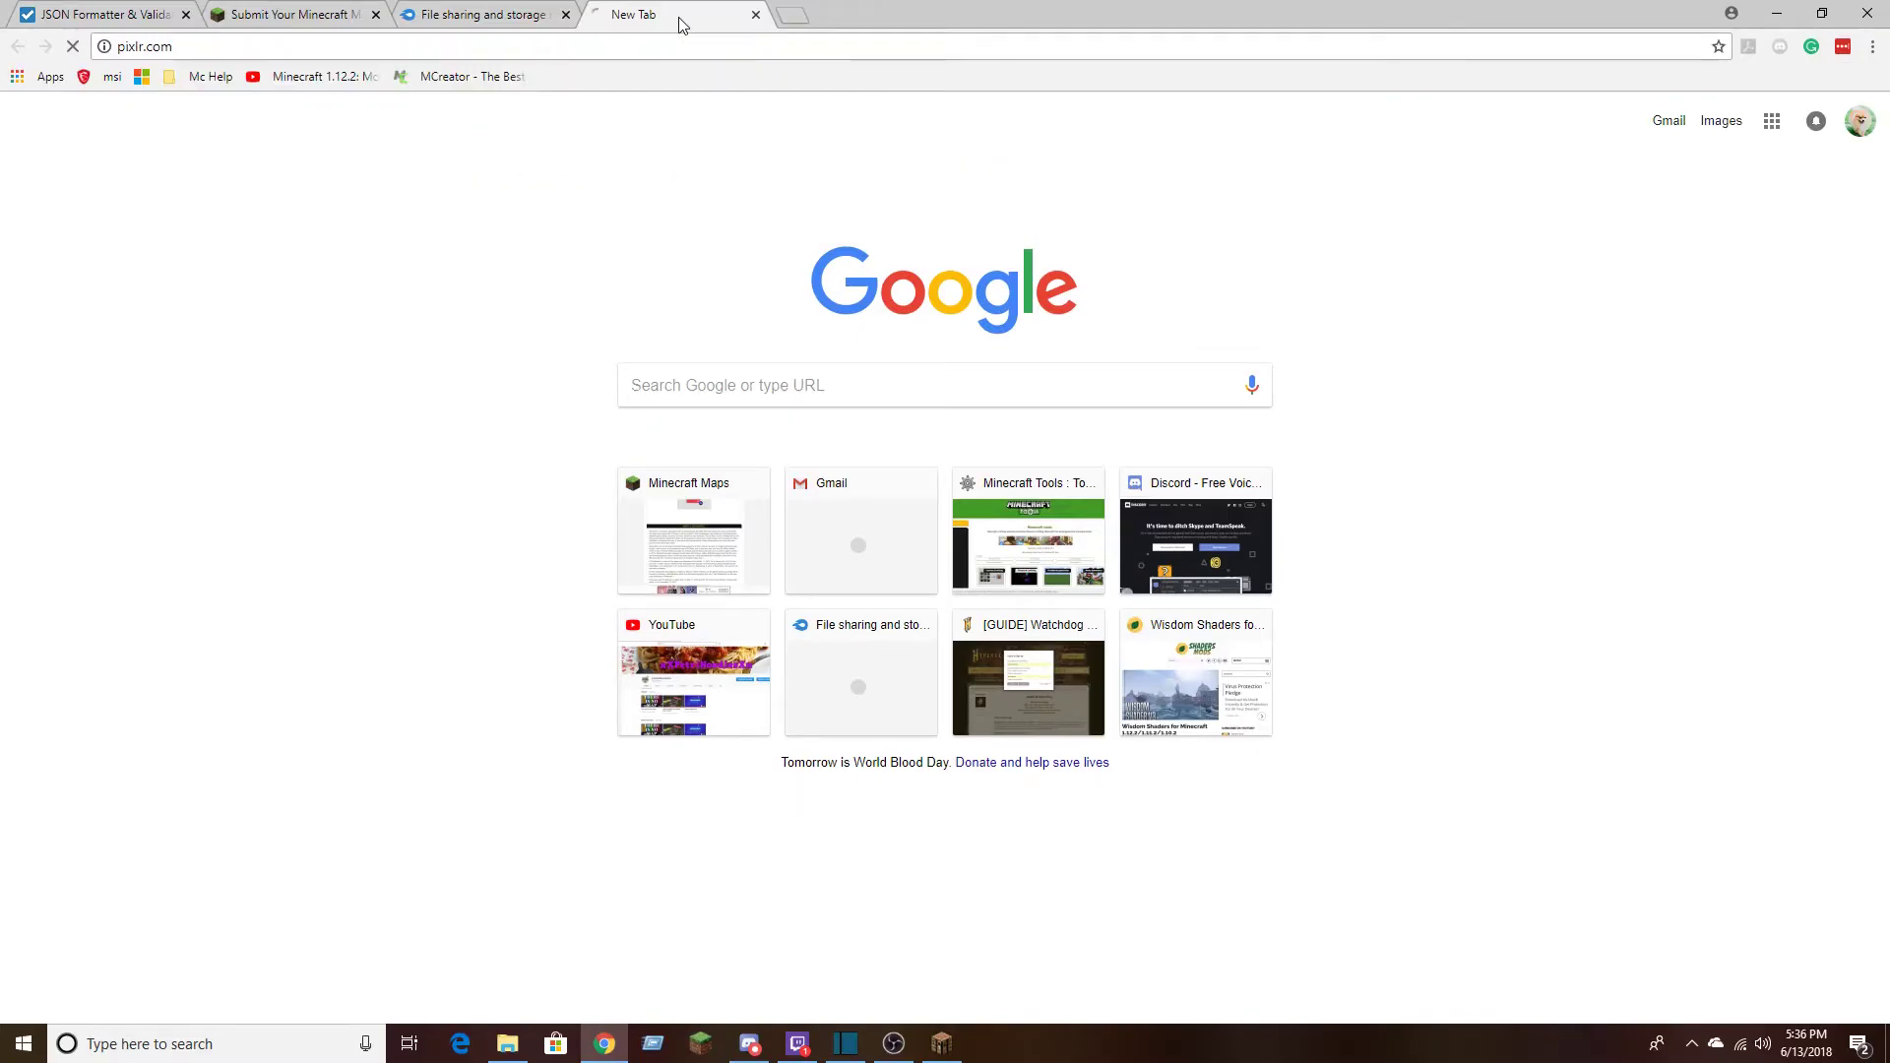
# Look over the Pixlr web apps, opening the Editor and Express pages, and close the Pixlr tab
pyautogui.scroll(-9, 783, 400)
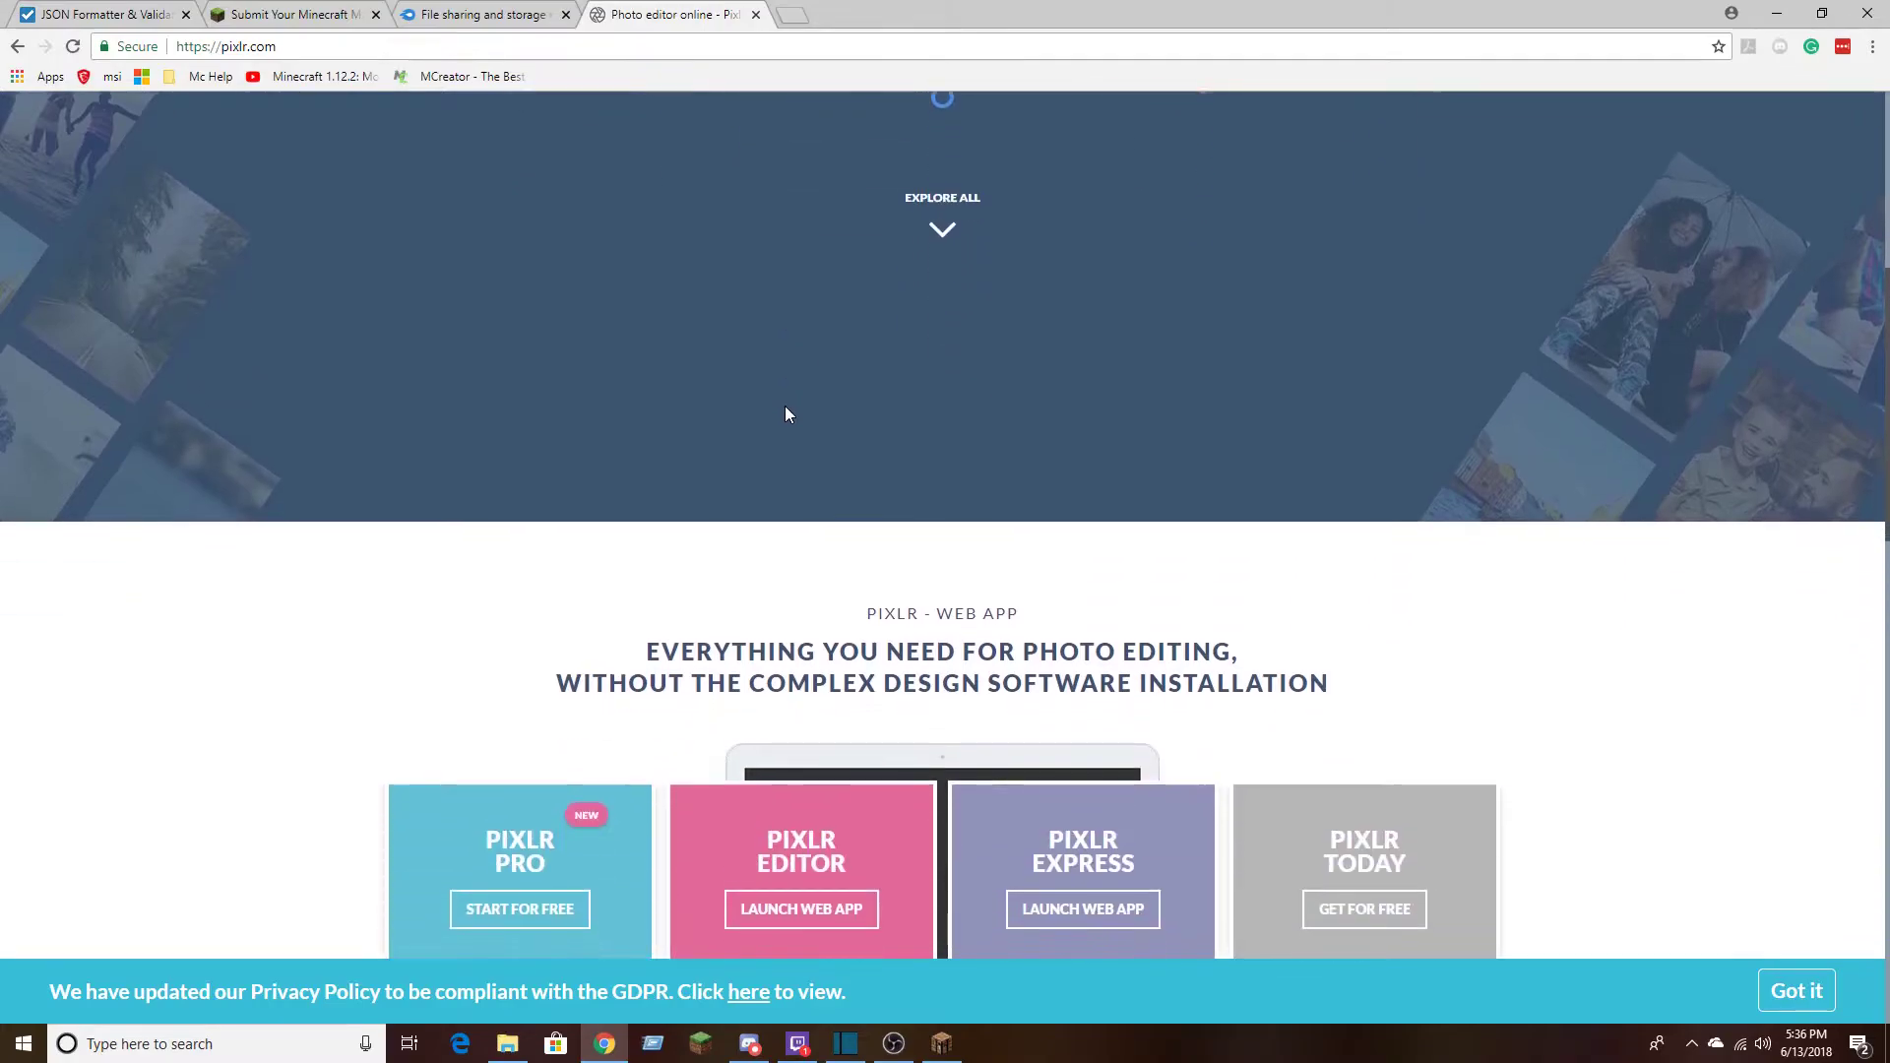
pyautogui.scroll(-1, 802, 436)
pyautogui.scroll(-8, 742, 548)
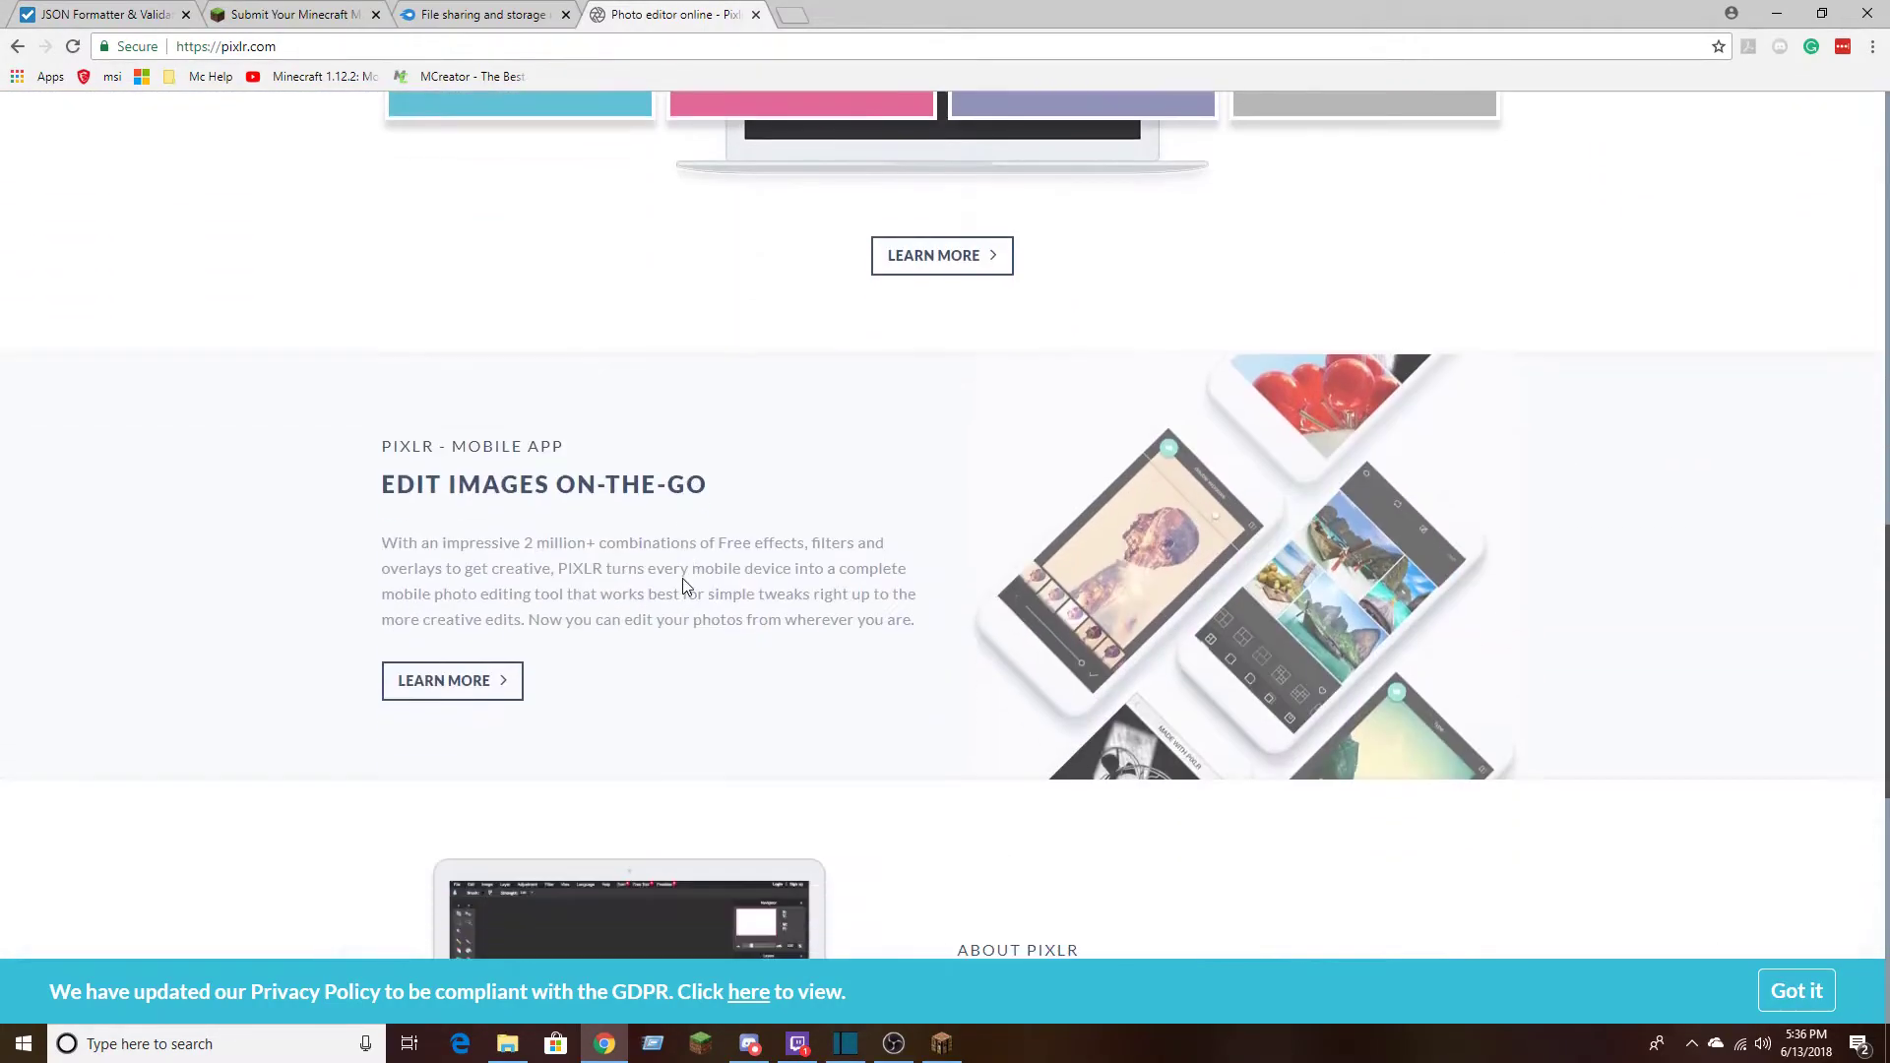
pyautogui.scroll(6, 650, 497)
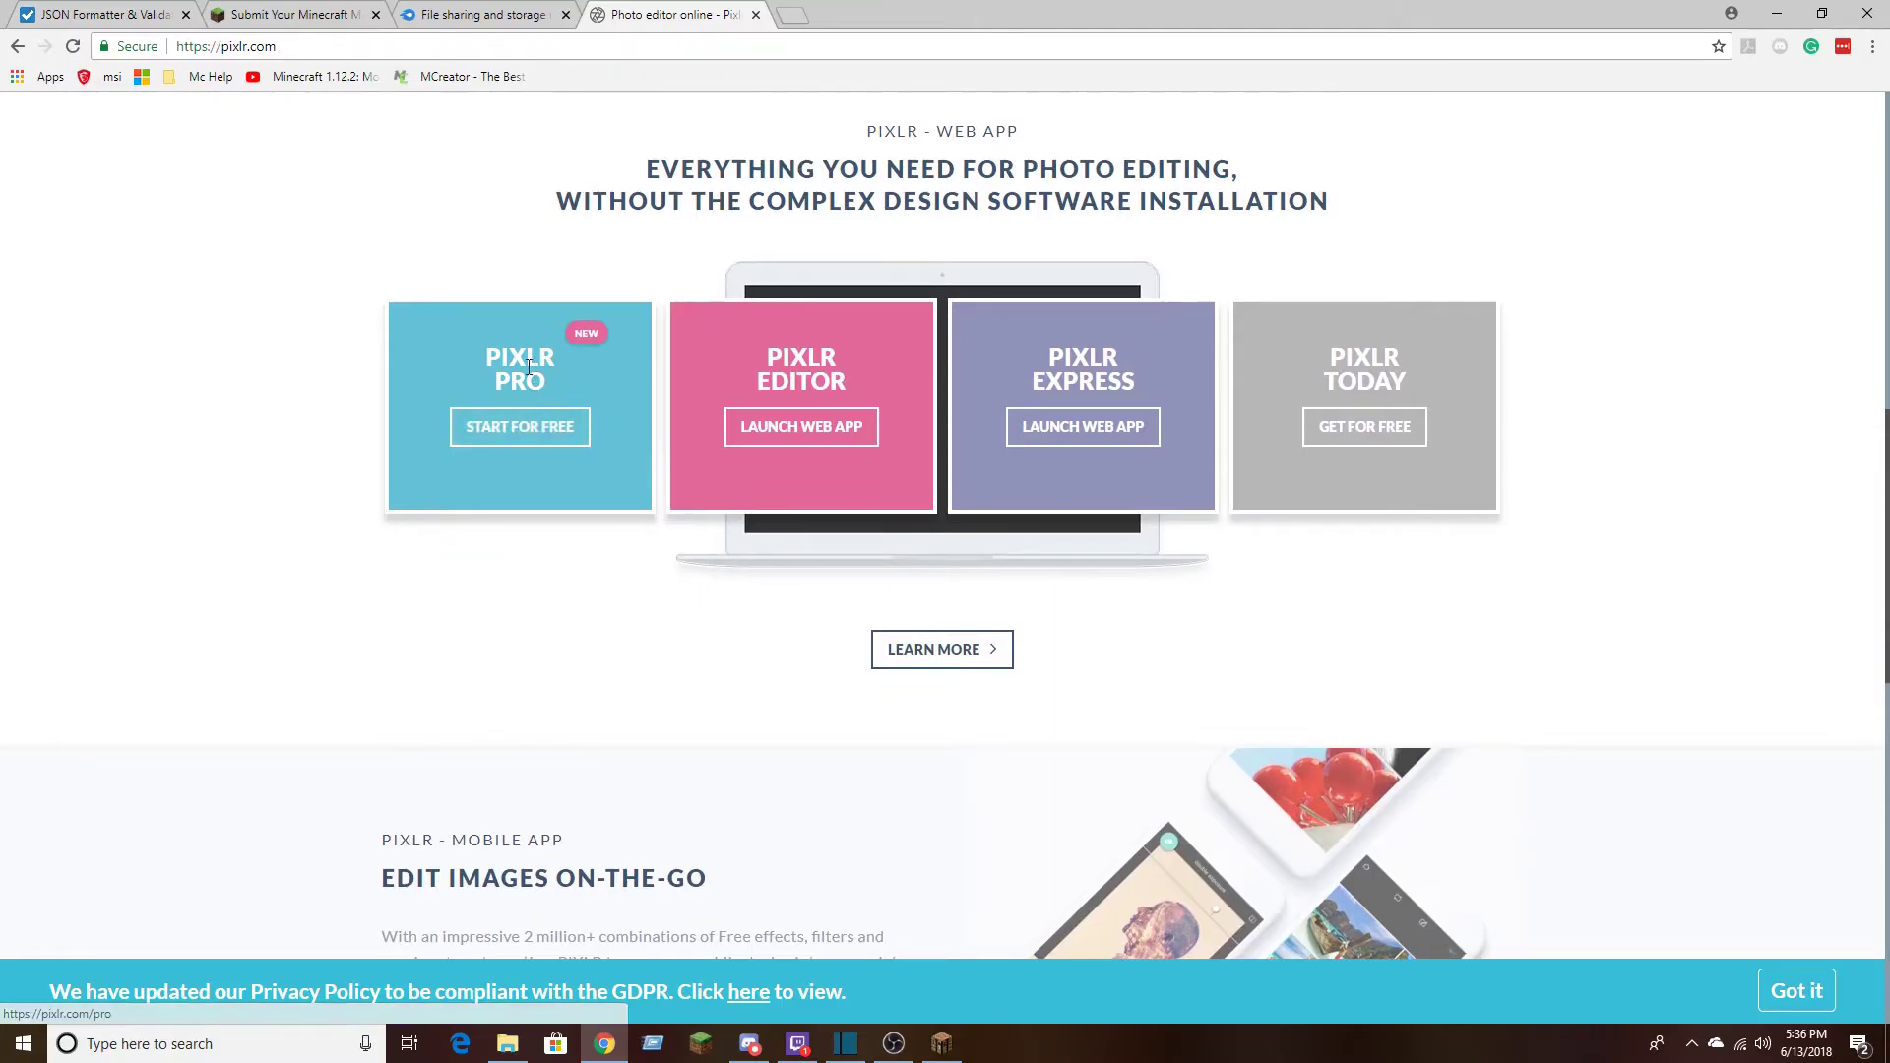
pyautogui.click(504, 358)
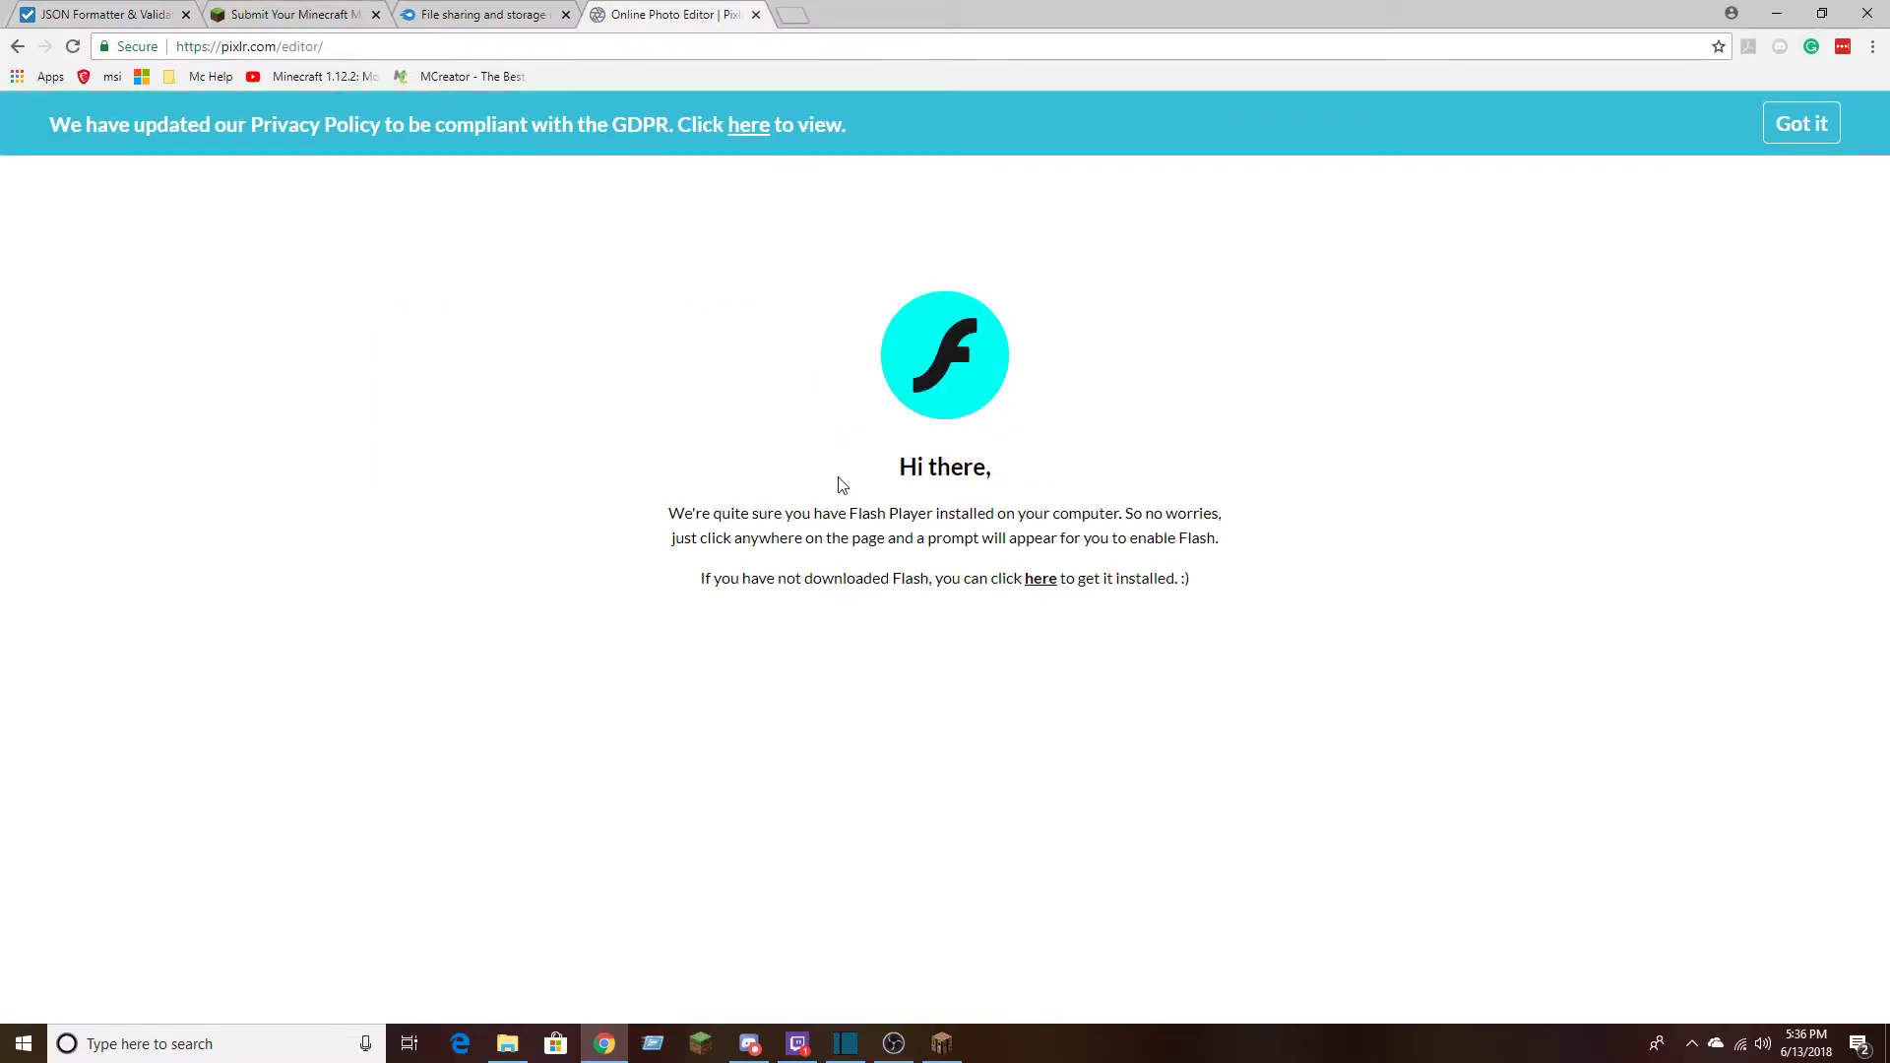
pyautogui.hotkey('alt', 'Left')
pyautogui.click(1041, 156)
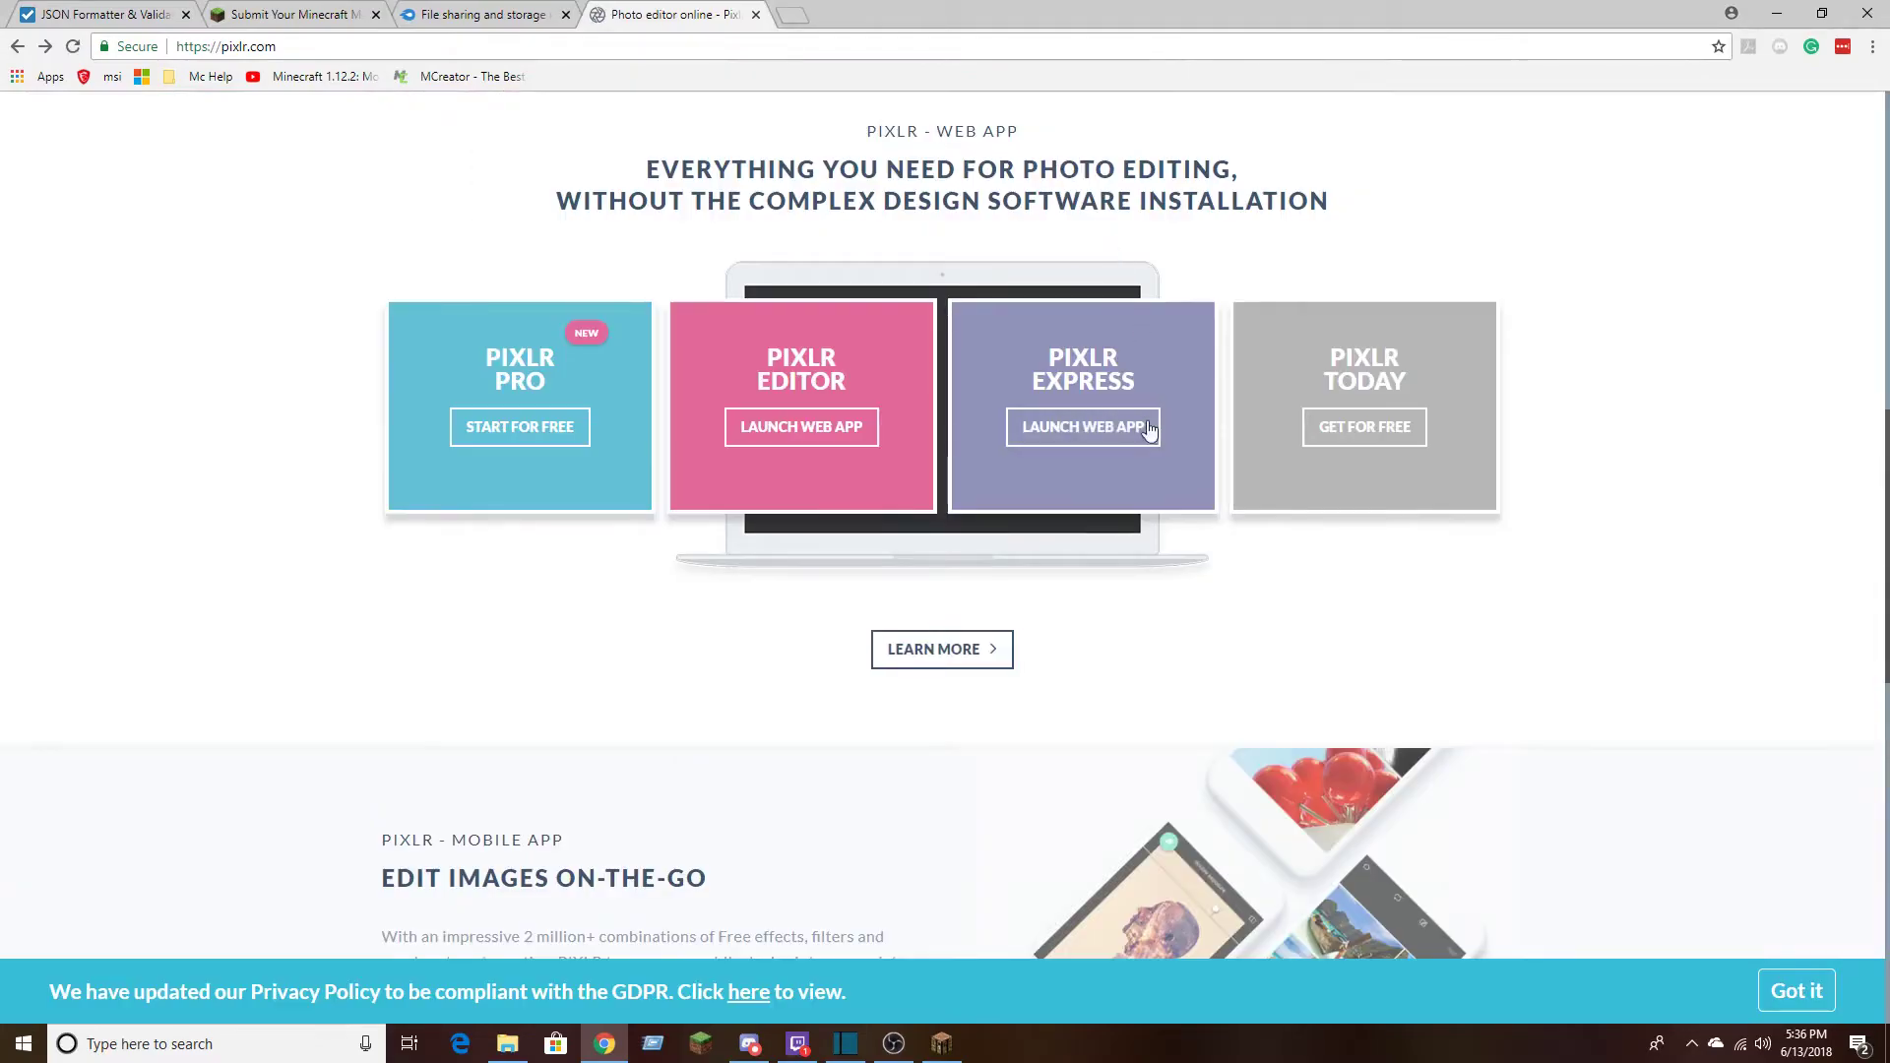
pyautogui.click(1098, 428)
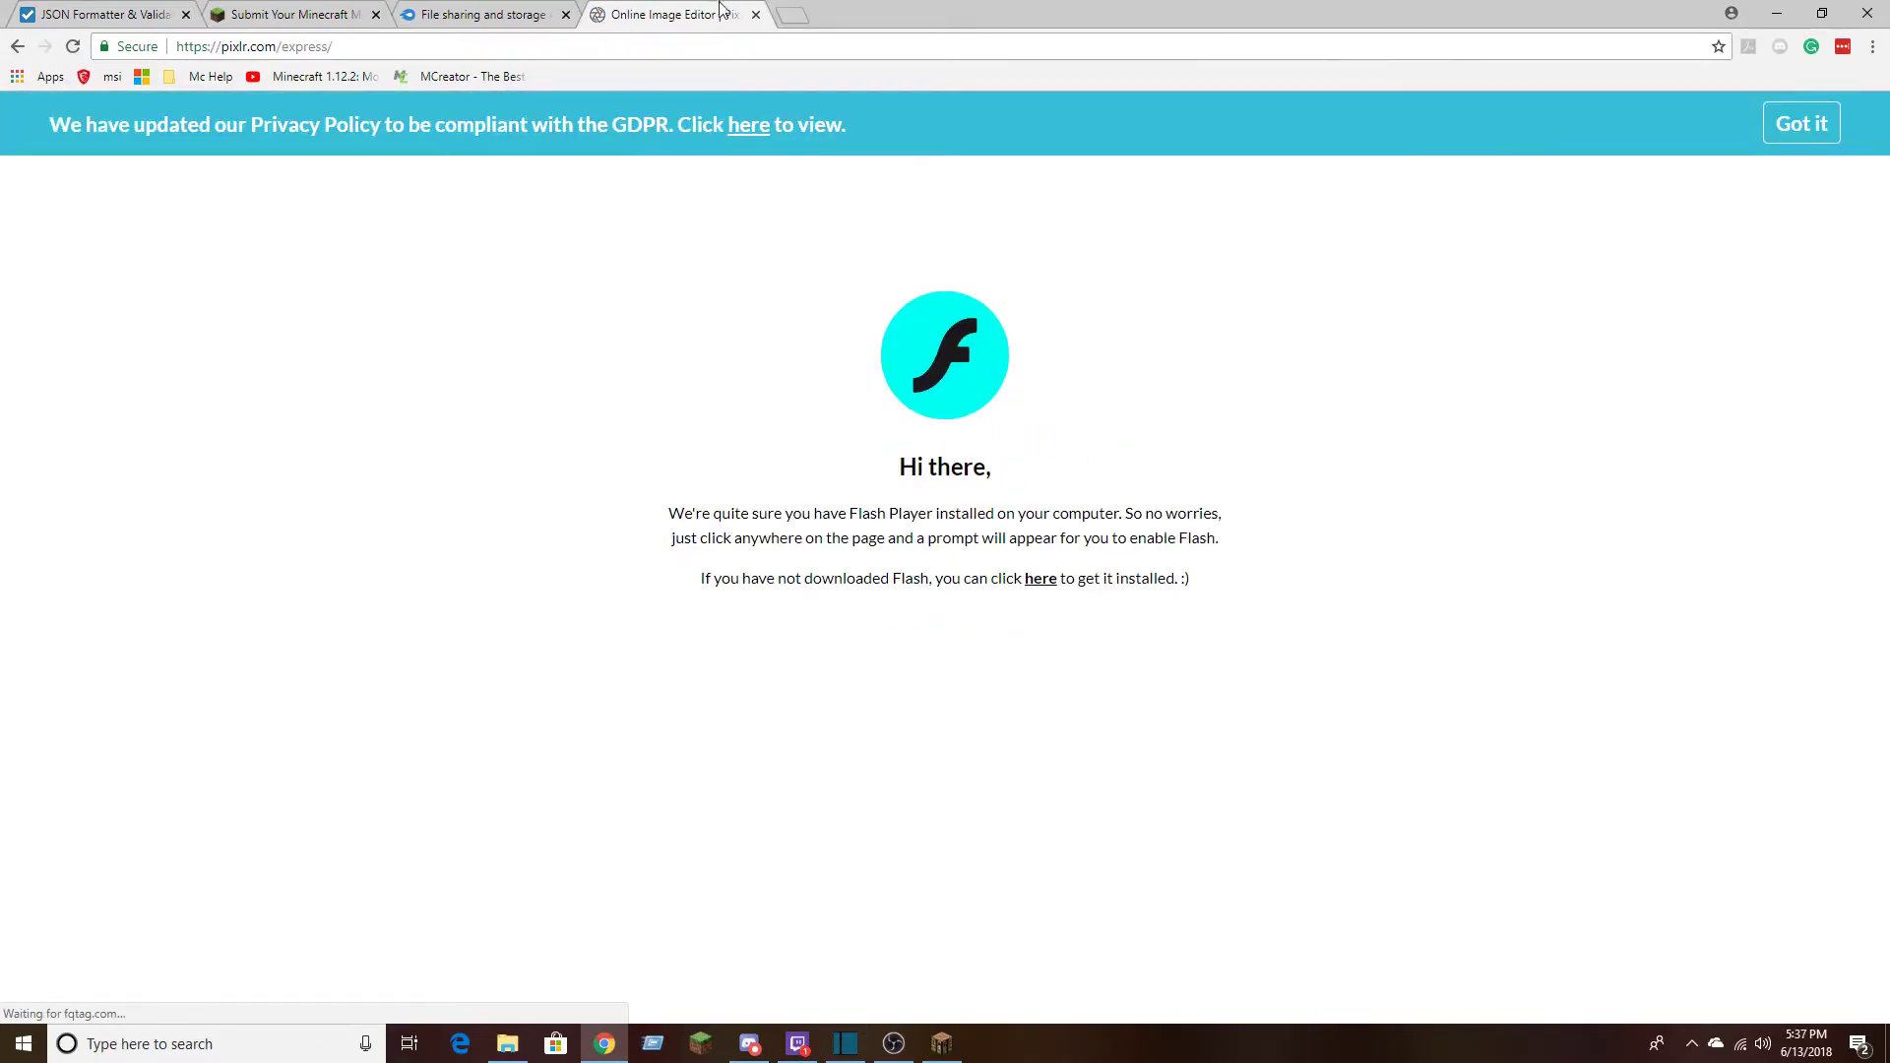
pyautogui.hotkey('ctrl', 'w')
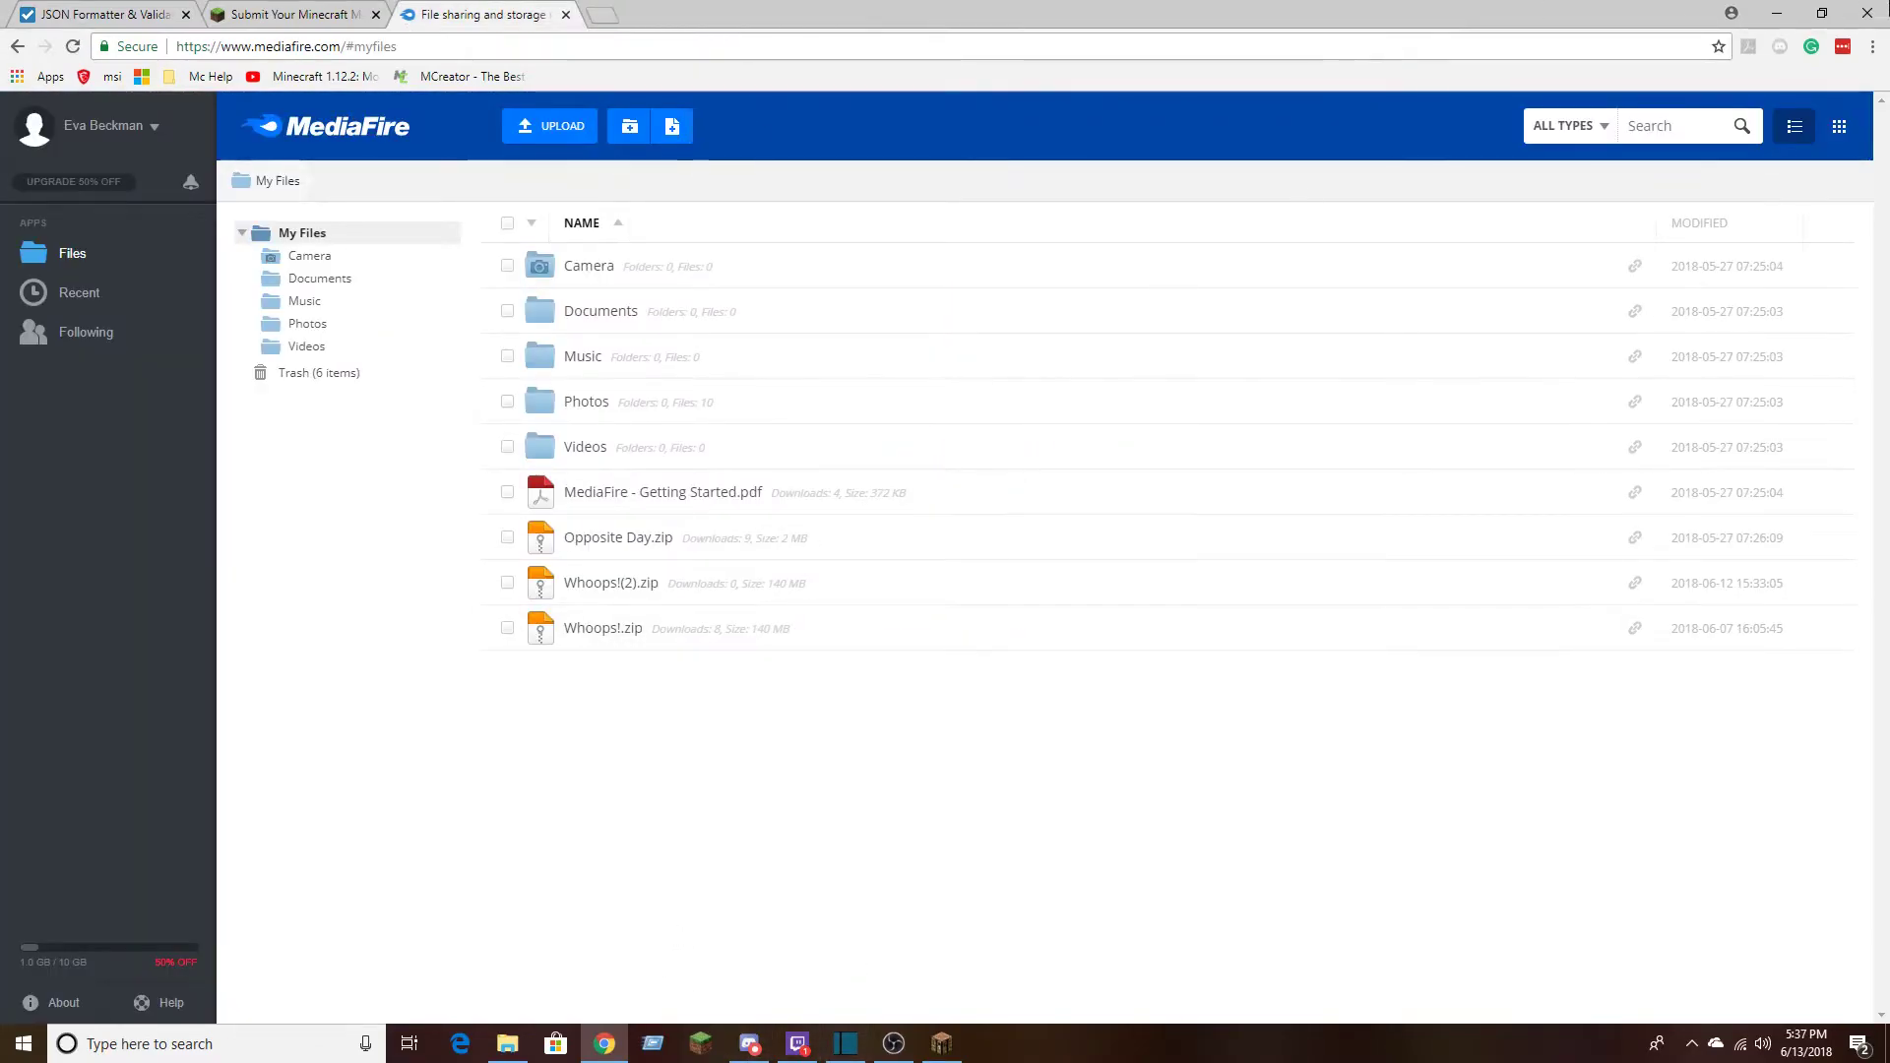
# Return to the obsidian search result and open obsidian.png for editing in a maximized Paint 3D window
pyautogui.click(1777, 14)
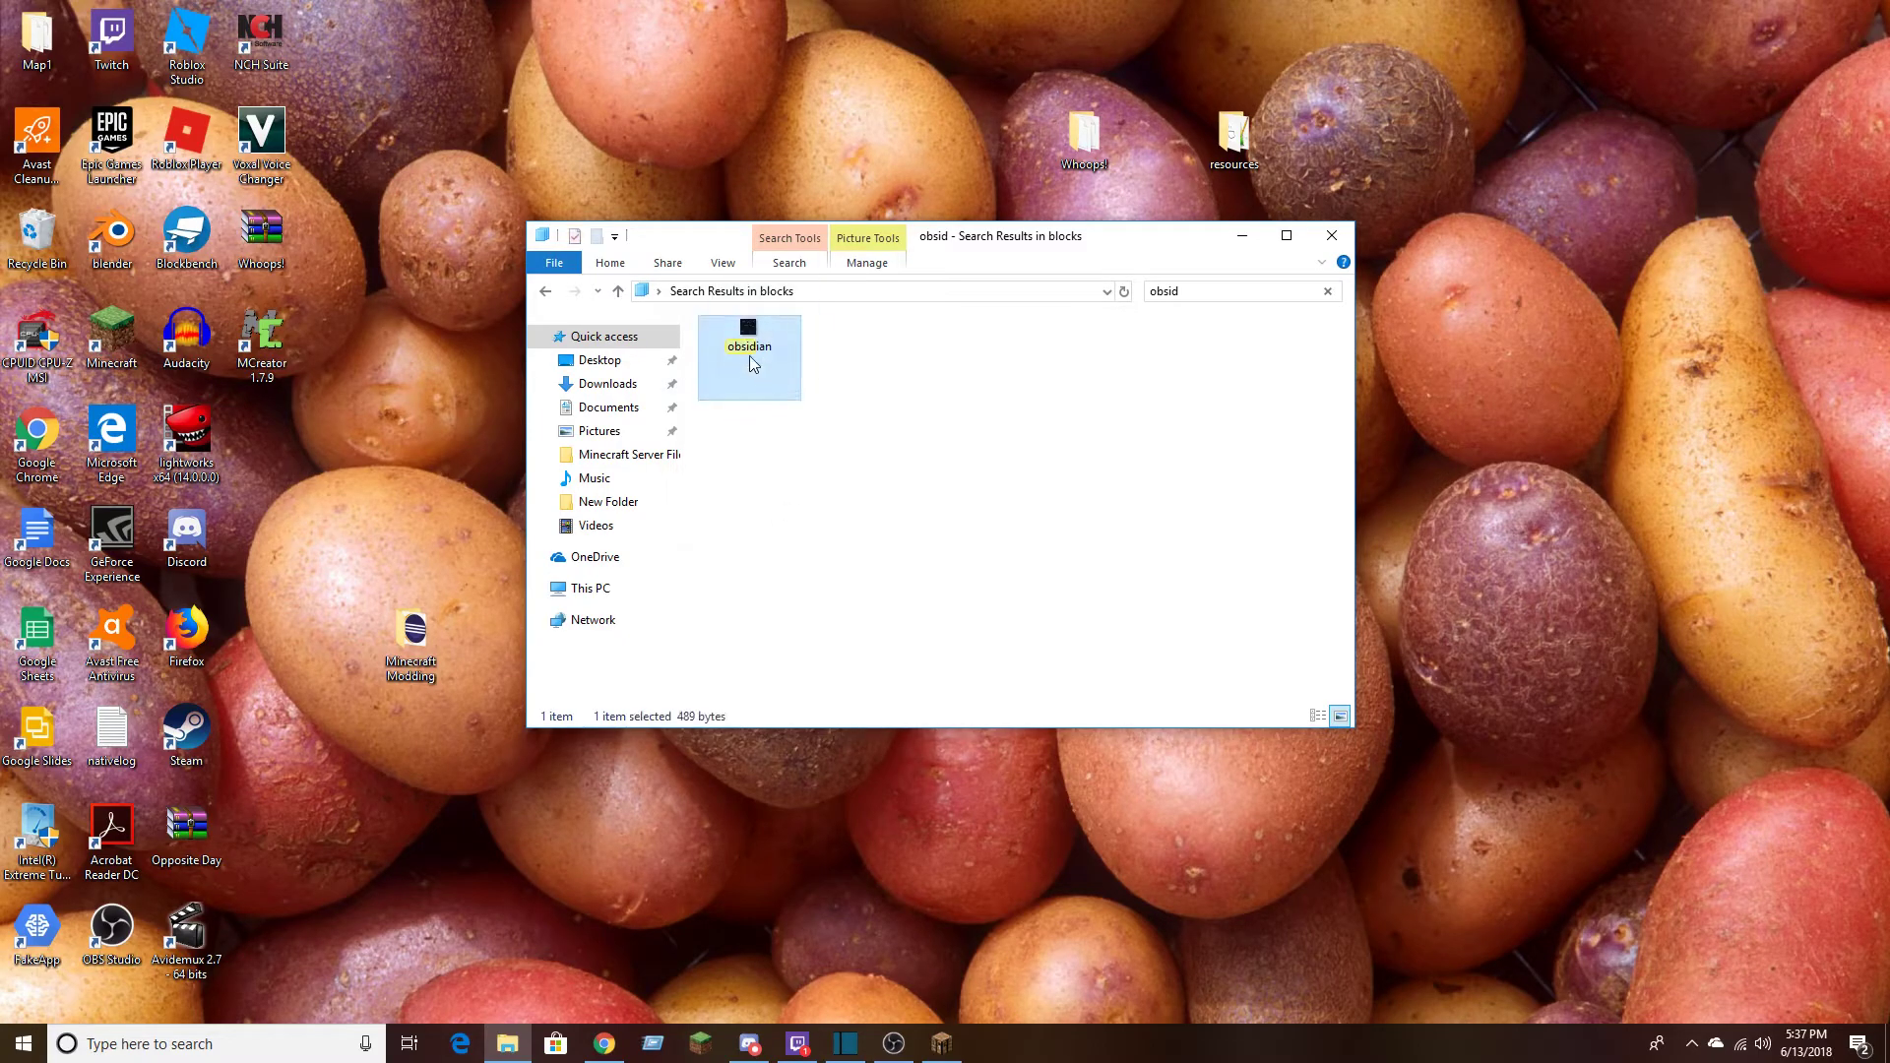
pyautogui.rightClick(749, 357)
pyautogui.click(811, 391)
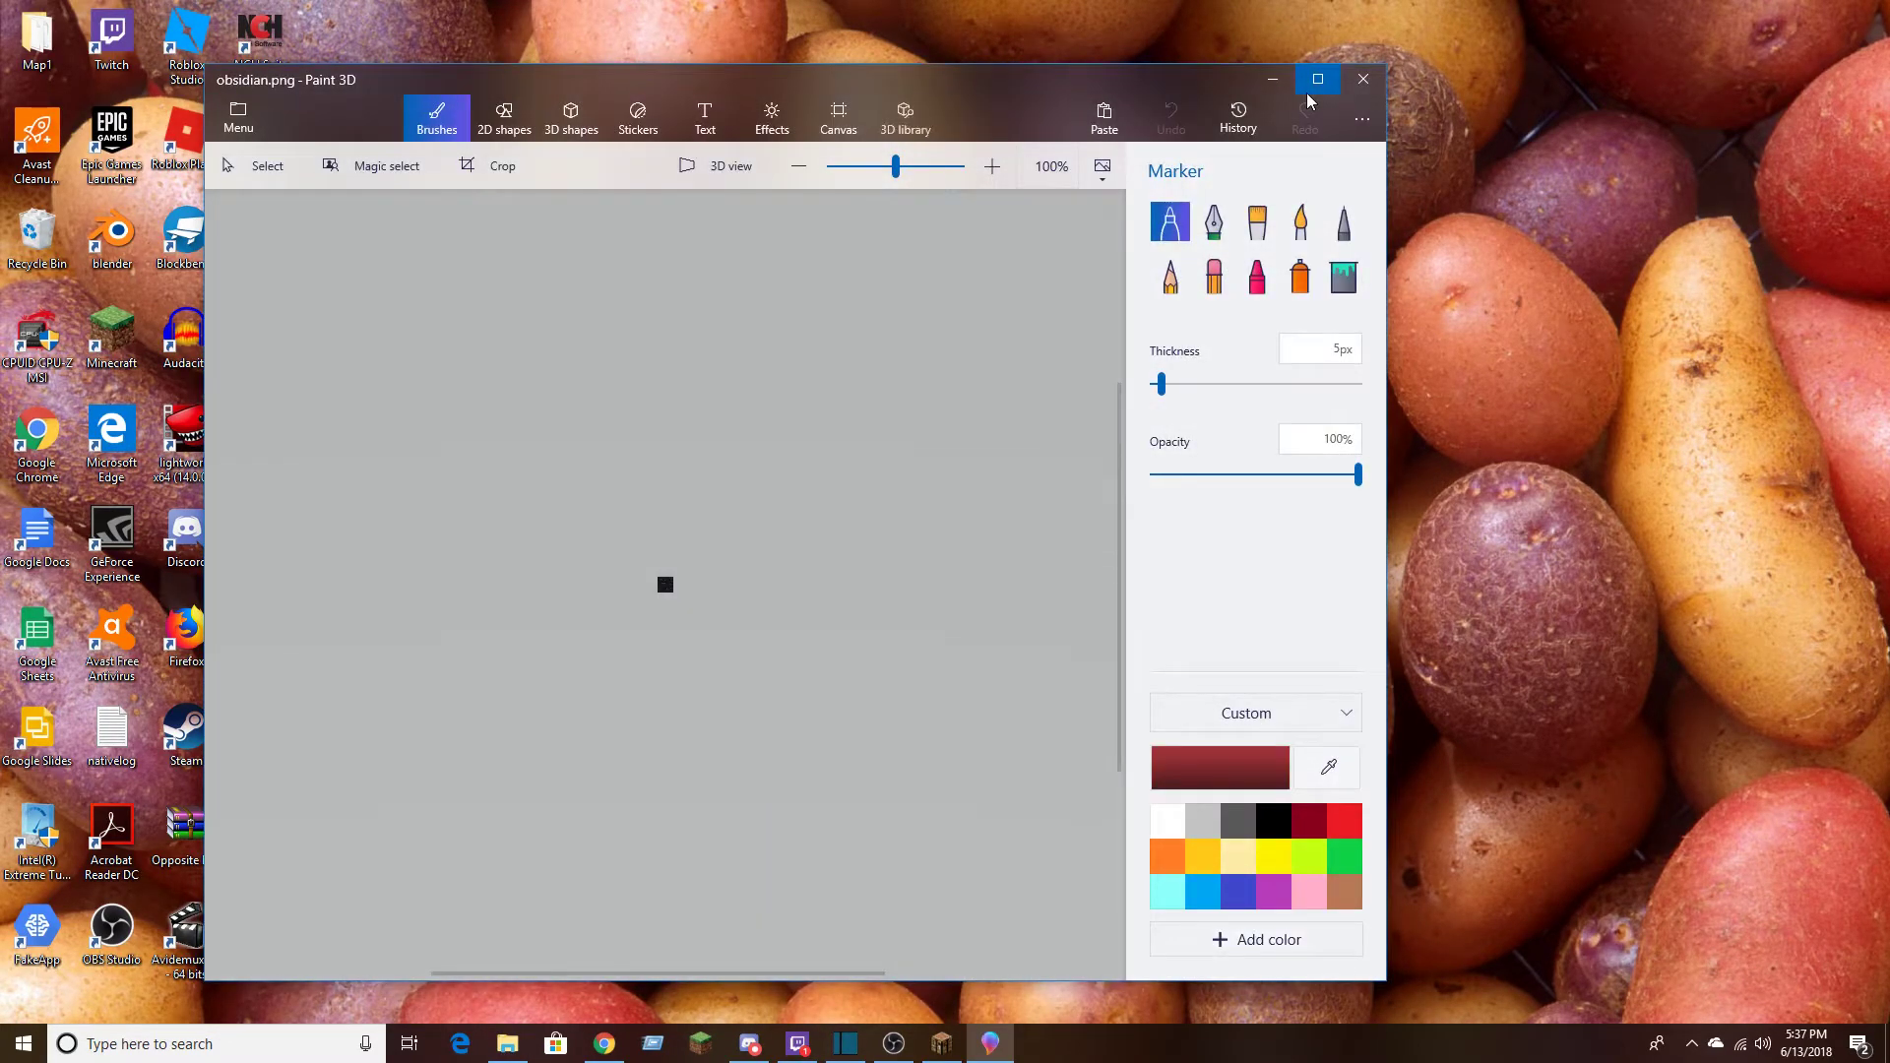
pyautogui.click(1318, 80)
pyautogui.moveTo(1399, 103); pyautogui.dragTo(1452, 106)
# Paint a dark red block 2 pixels wide and 3 pixels high near the texture's upper edge with a 1 px Pixel pen
pyautogui.moveTo(1665, 321); pyautogui.dragTo(1633, 329)
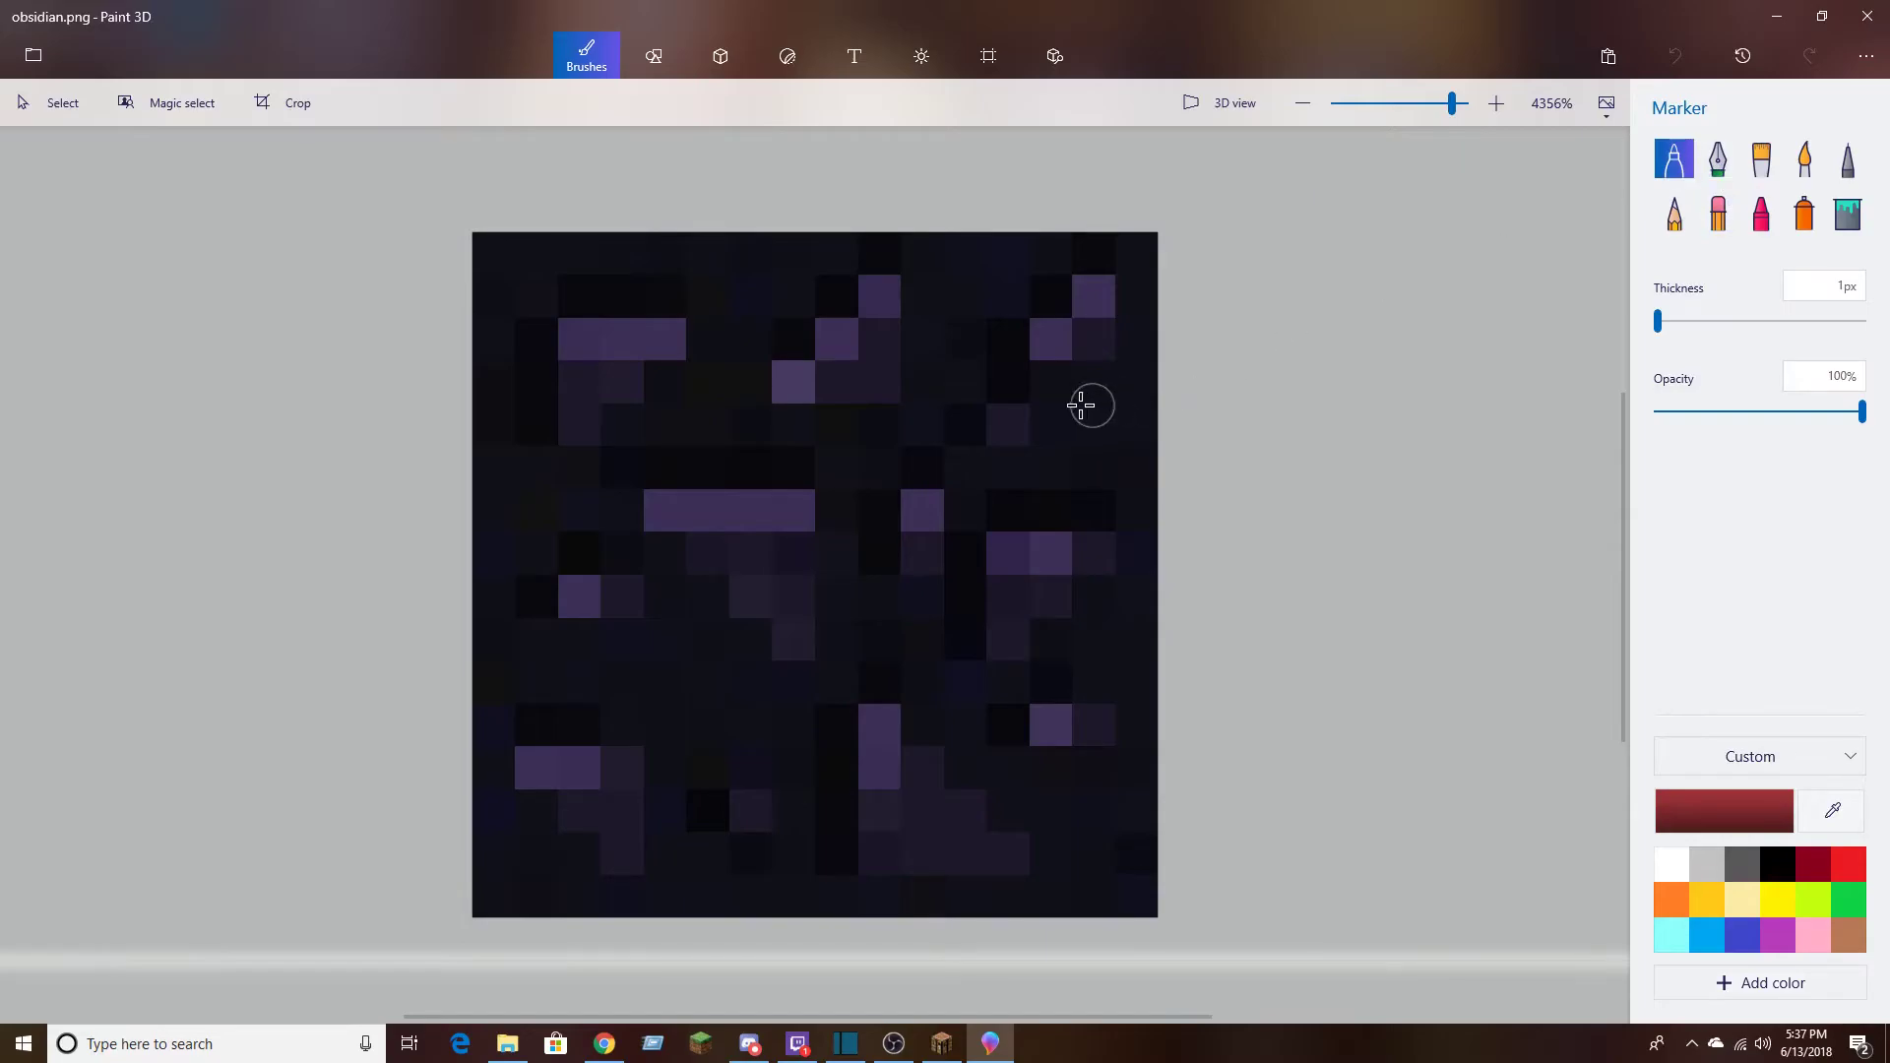
pyautogui.click(1847, 159)
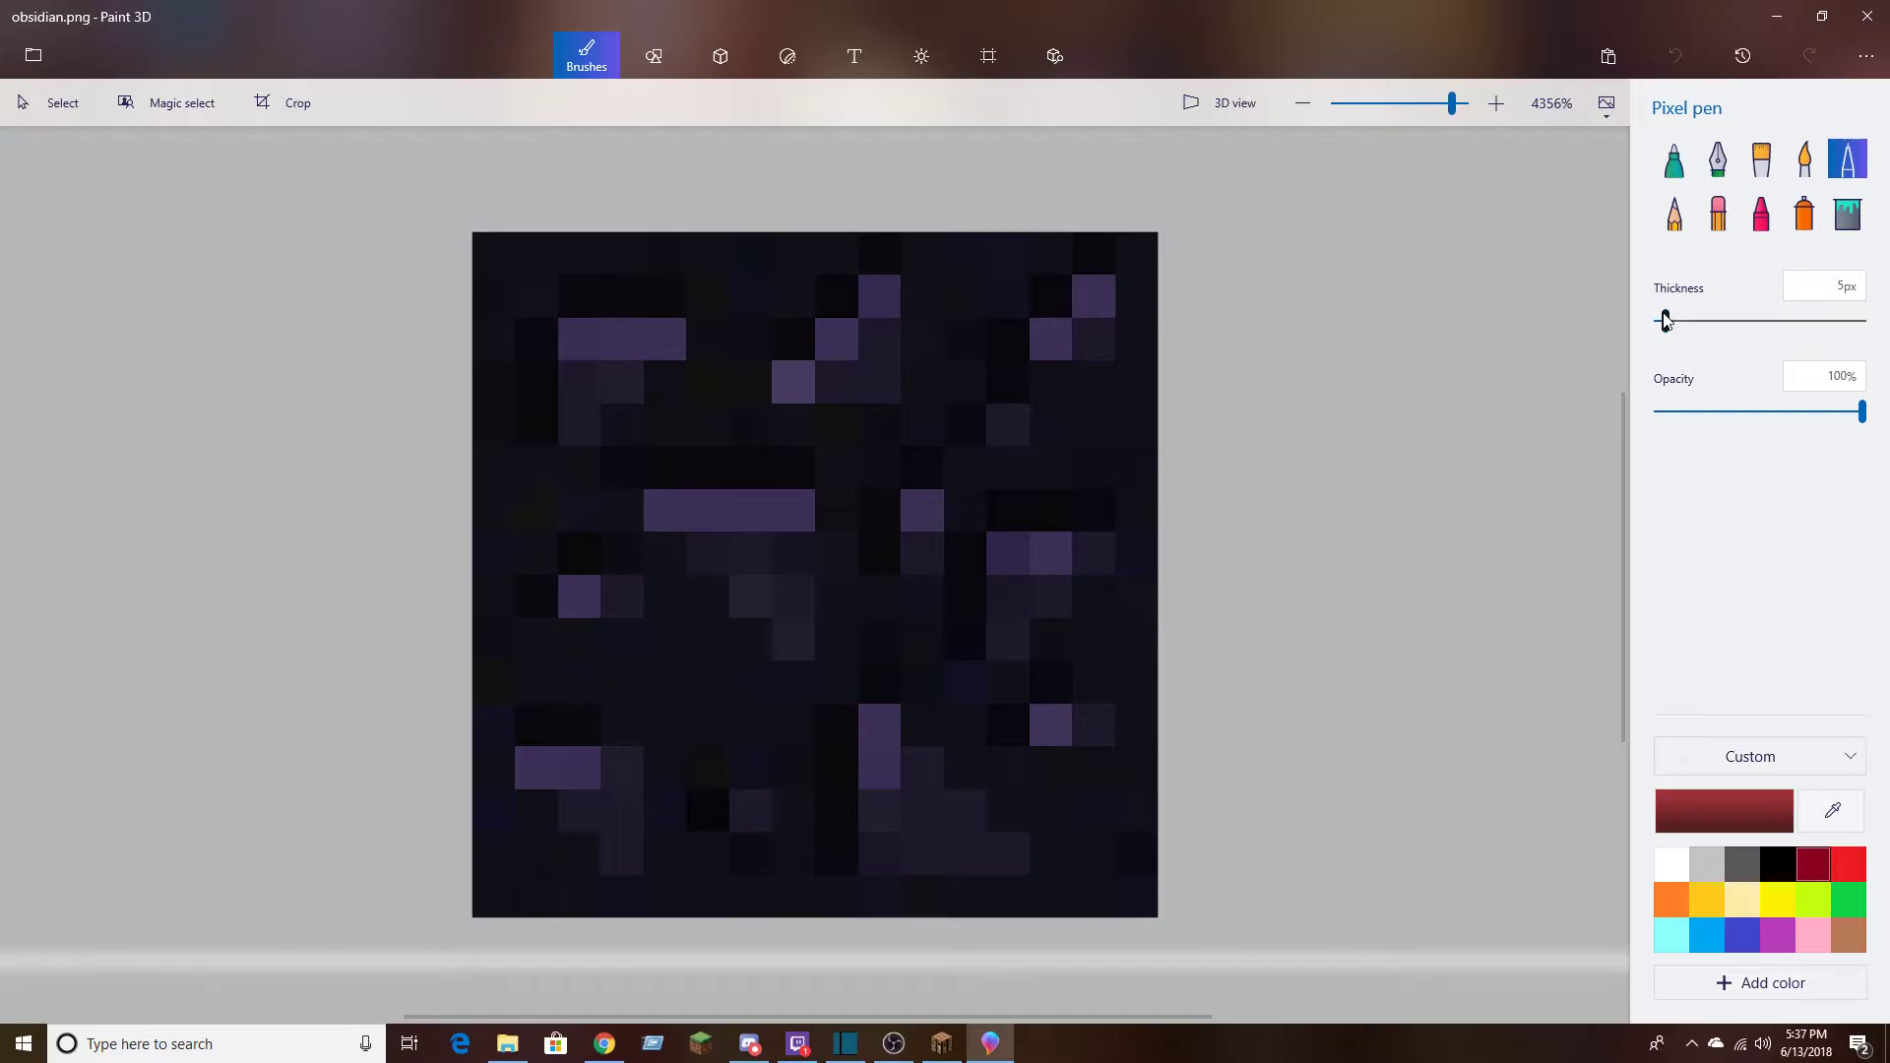
pyautogui.moveTo(1668, 325); pyautogui.dragTo(1562, 346)
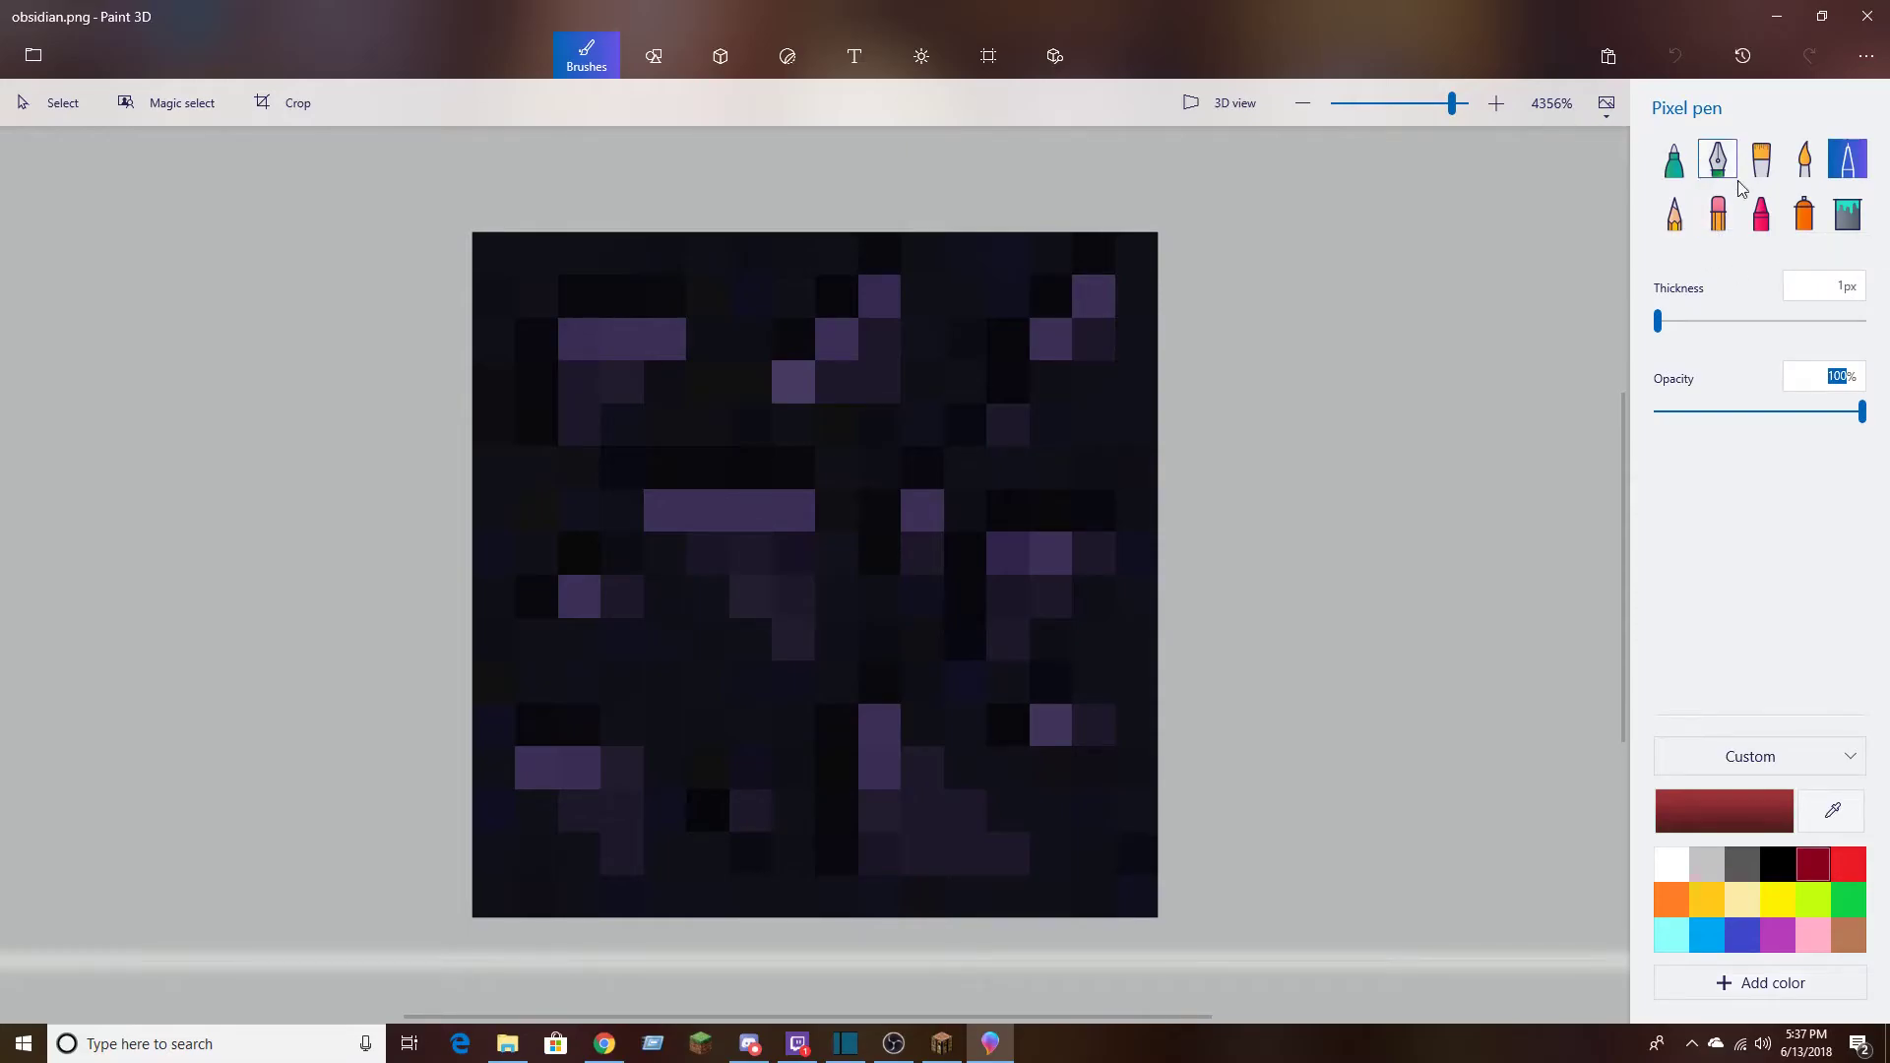
pyautogui.click(835, 381)
pyautogui.click(875, 382)
pyautogui.moveTo(874, 383)
pyautogui.mouseDown()
pyautogui.moveTo(839, 350)
pyautogui.moveTo(837, 315)
pyautogui.moveTo(890, 309)
pyautogui.mouseUp()
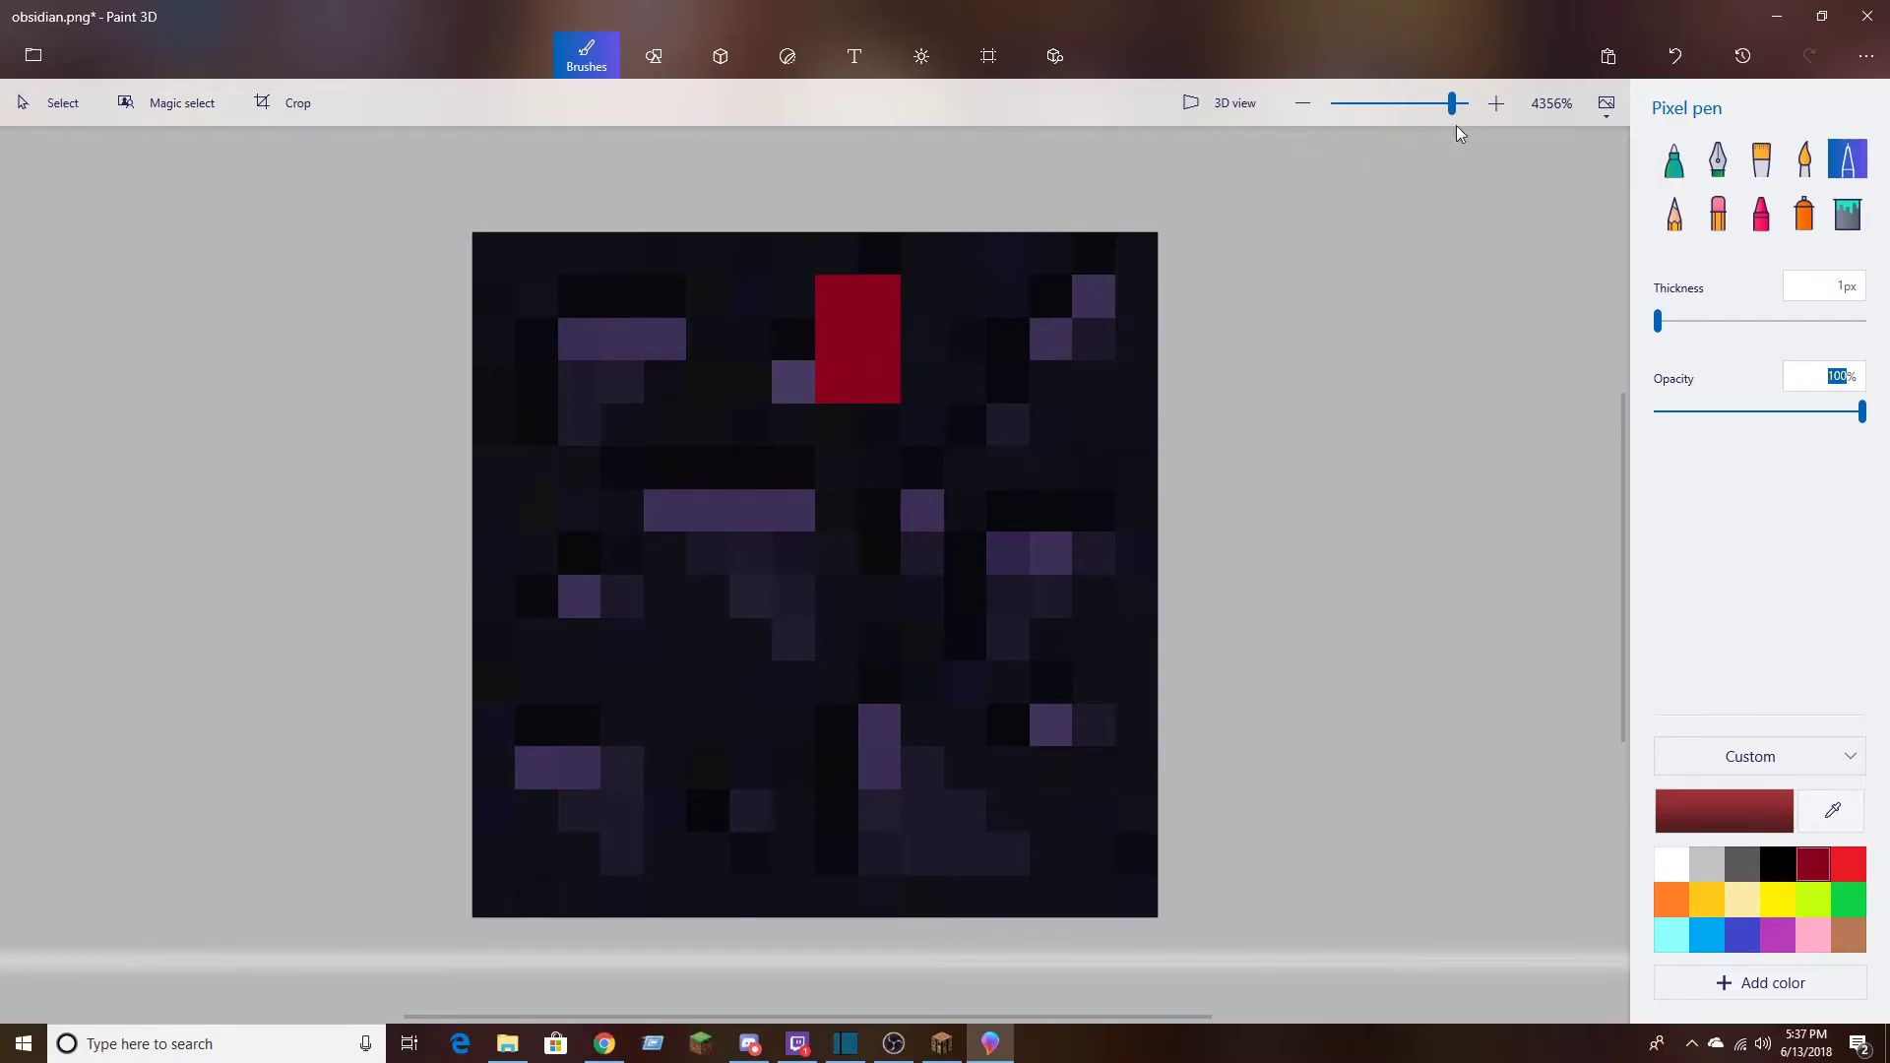
# Set the Pixel pen thickness to 8 px and stamp one large dark red dot near the texture's centre
pyautogui.moveTo(1662, 325); pyautogui.dragTo(1672, 323)
pyautogui.click(857, 532)
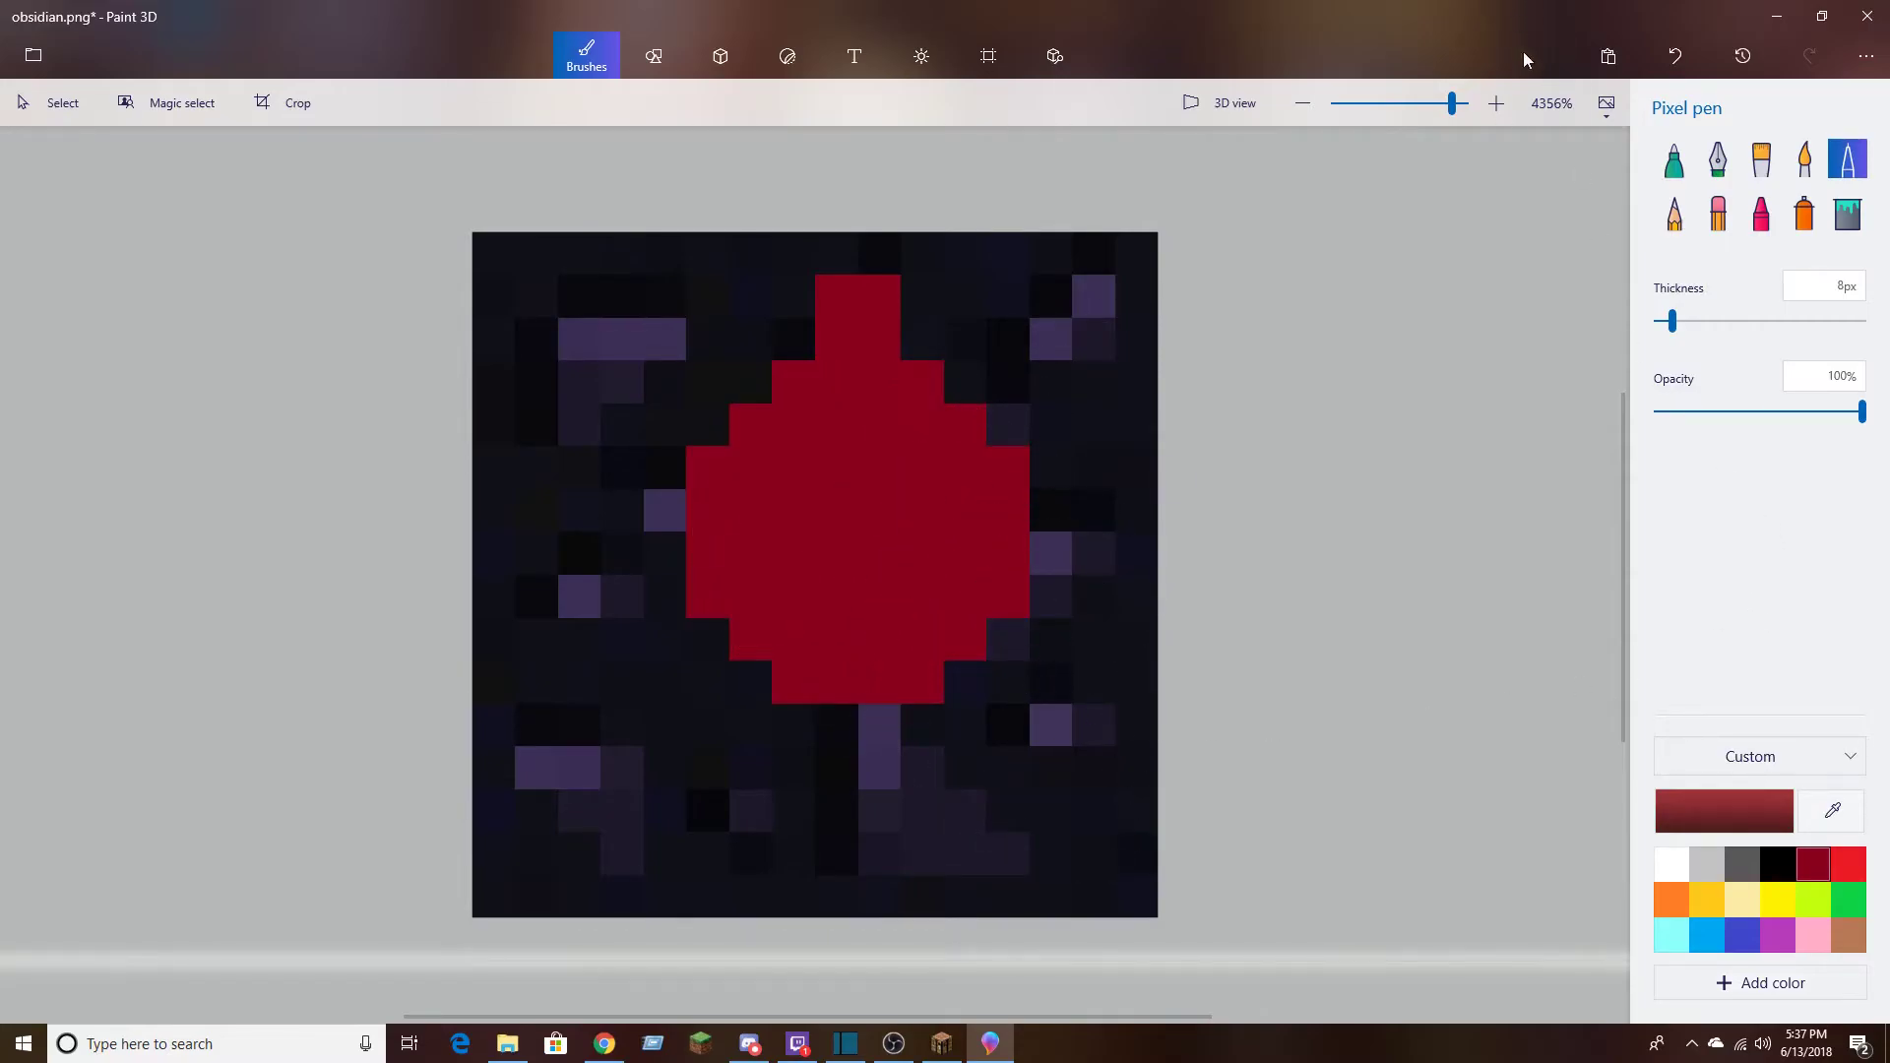
# Undo all the dark red Pixel pen strokes on the obsidian texture
pyautogui.click(1668, 57)
pyautogui.click(1668, 57)
pyautogui.click(1669, 57)
pyautogui.click(1669, 57)
pyautogui.click(1669, 57)
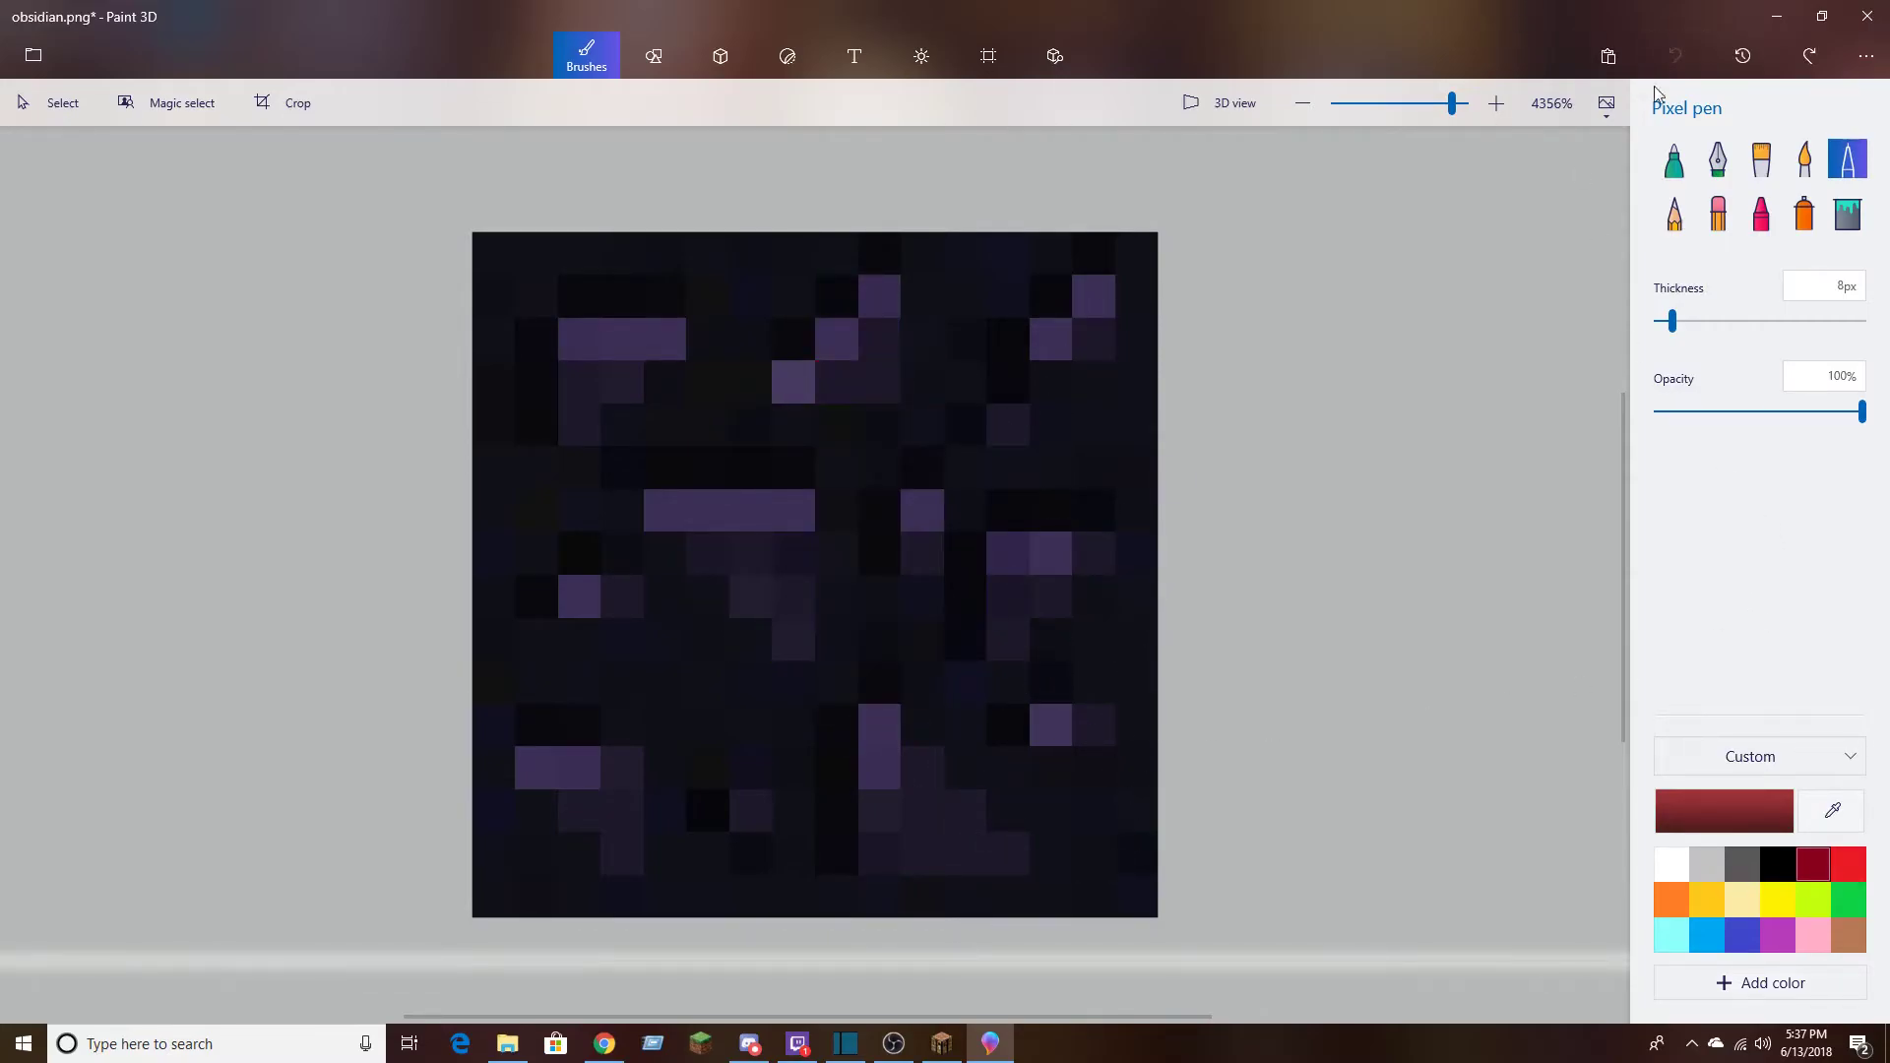
# Try a yellow 15 px Marker dab at the centre of the texture and undo it
pyautogui.click(1674, 159)
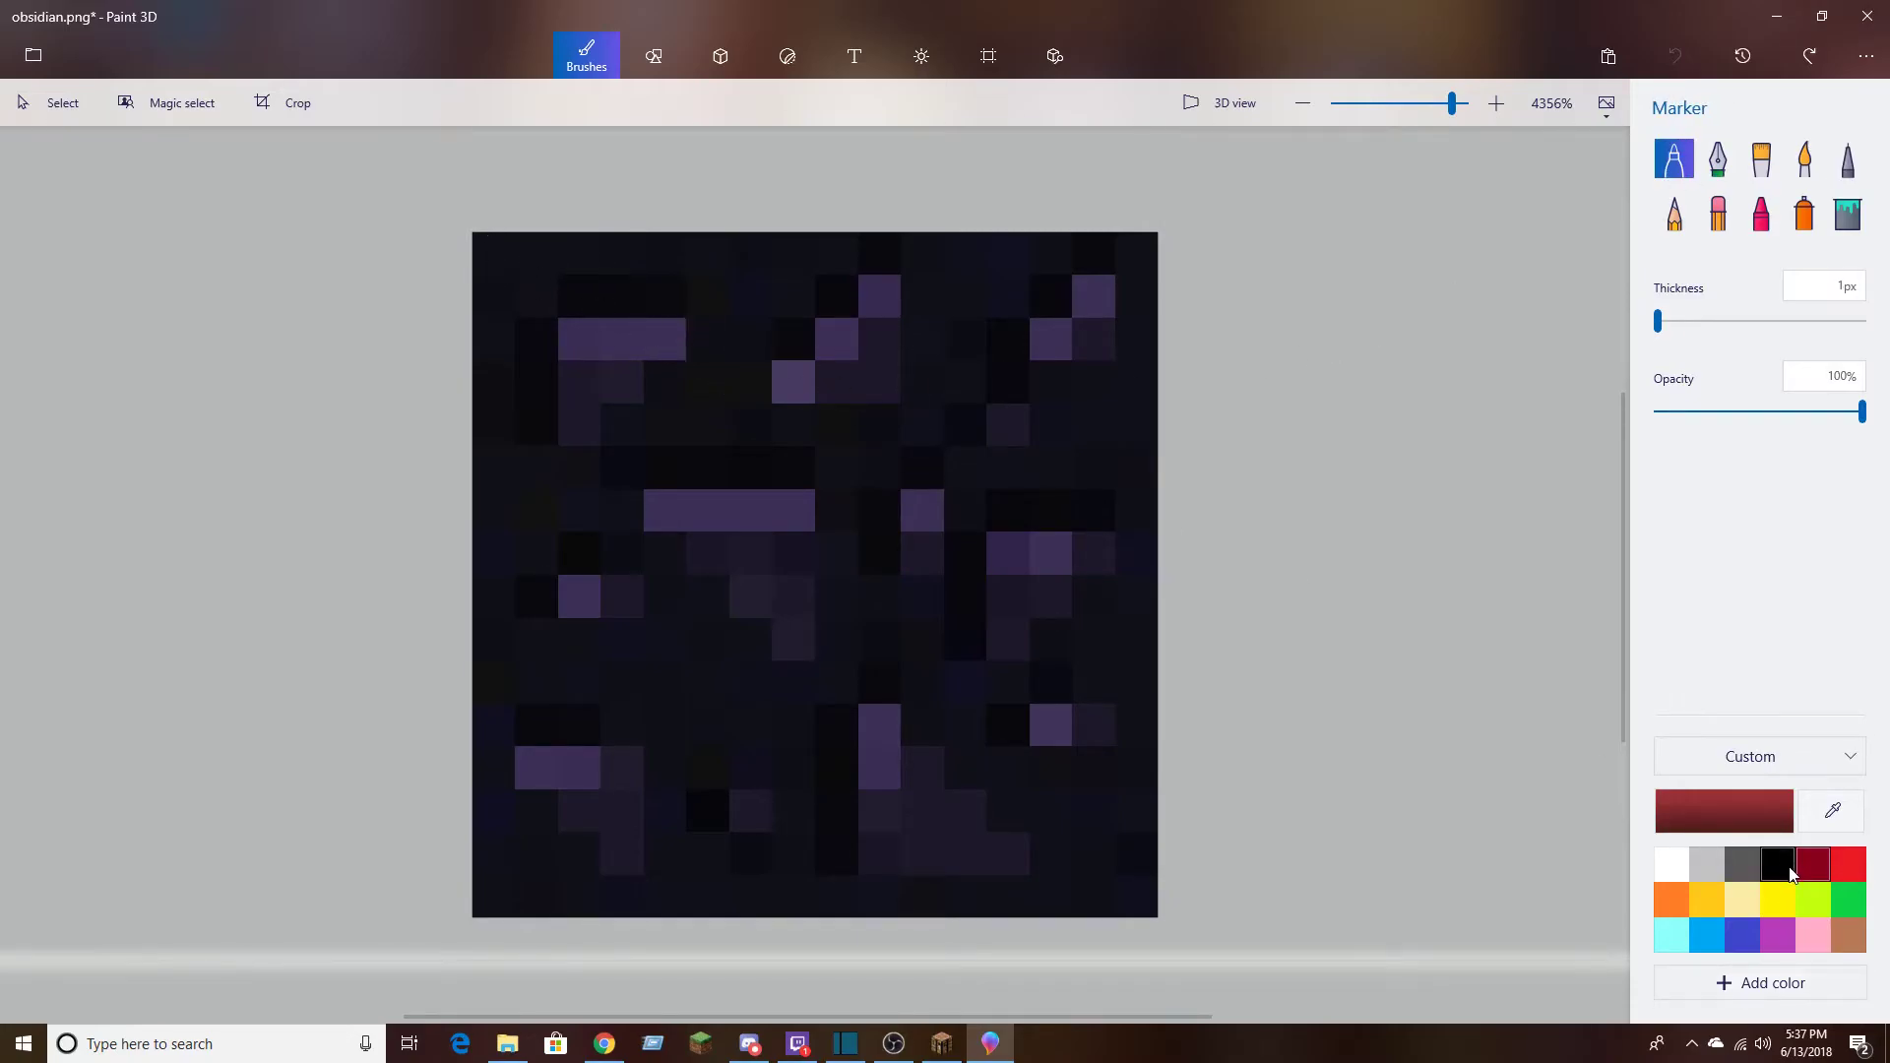
pyautogui.click(1778, 911)
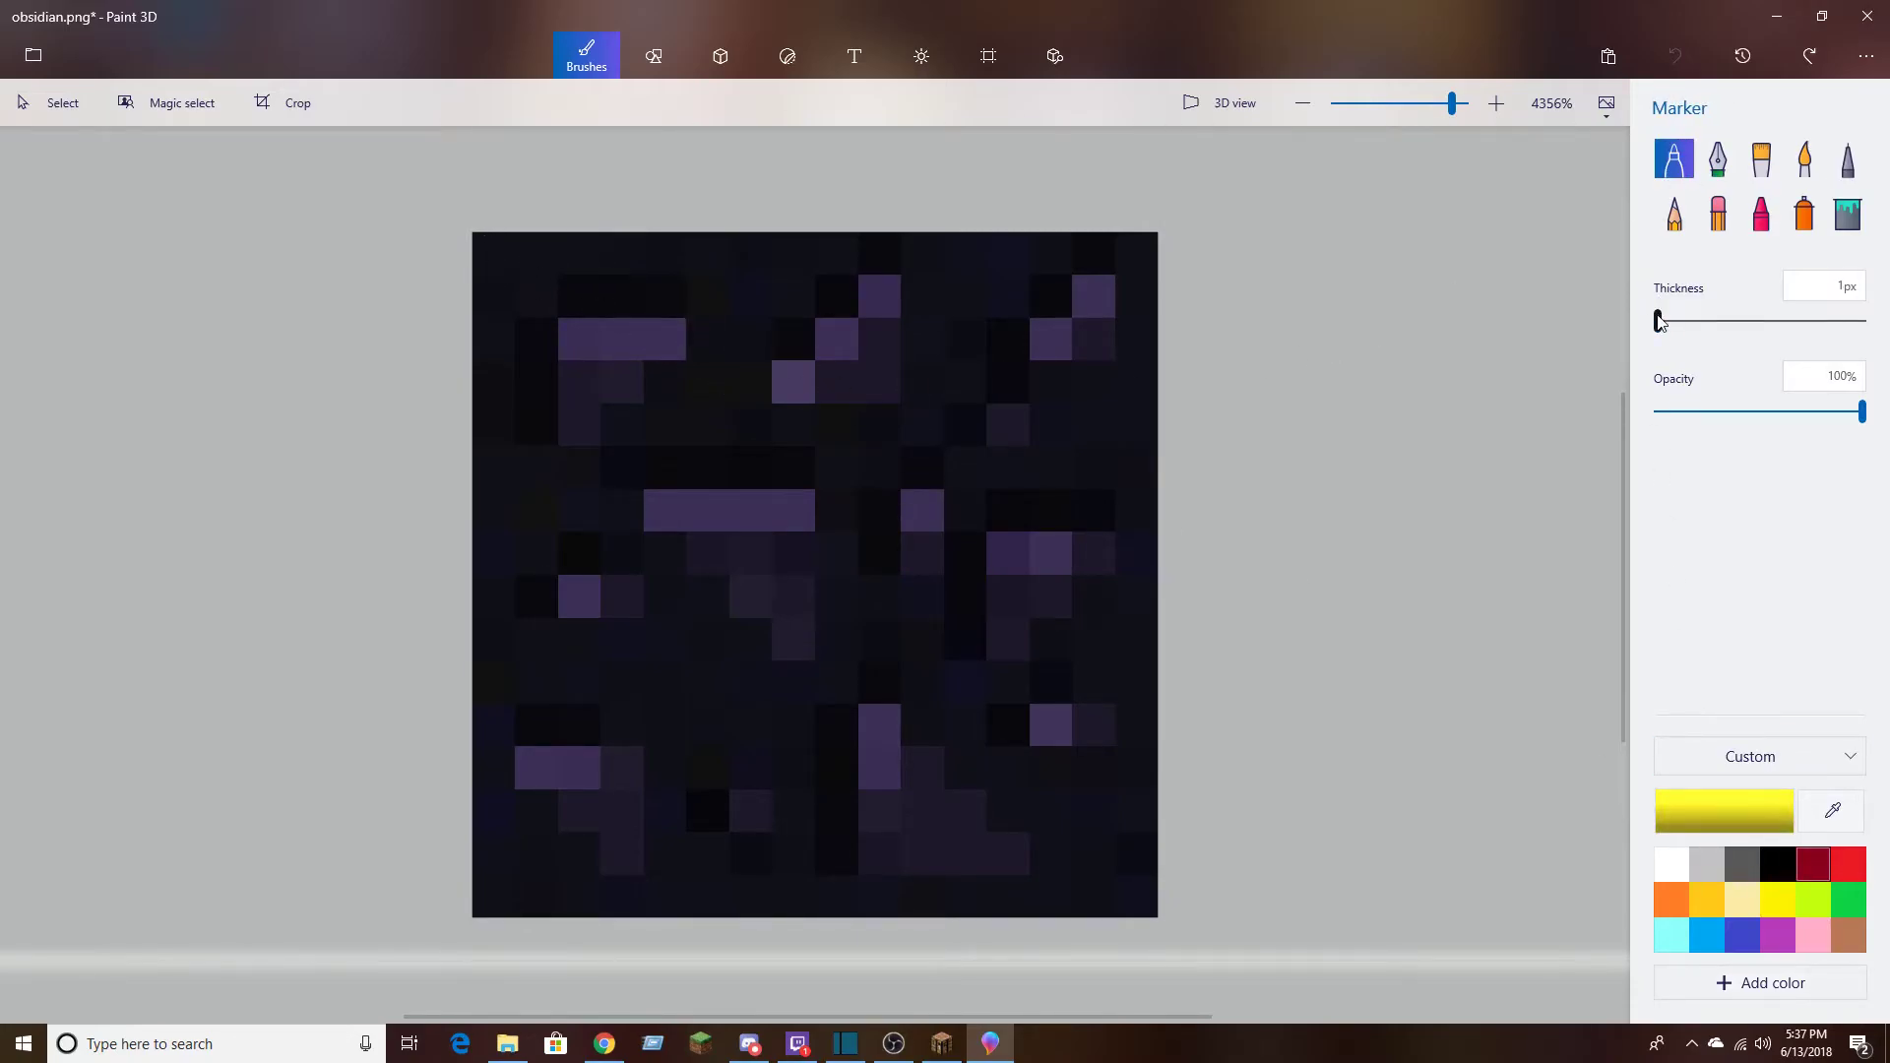
pyautogui.moveTo(1666, 323); pyautogui.dragTo(1690, 326)
pyautogui.click(812, 569)
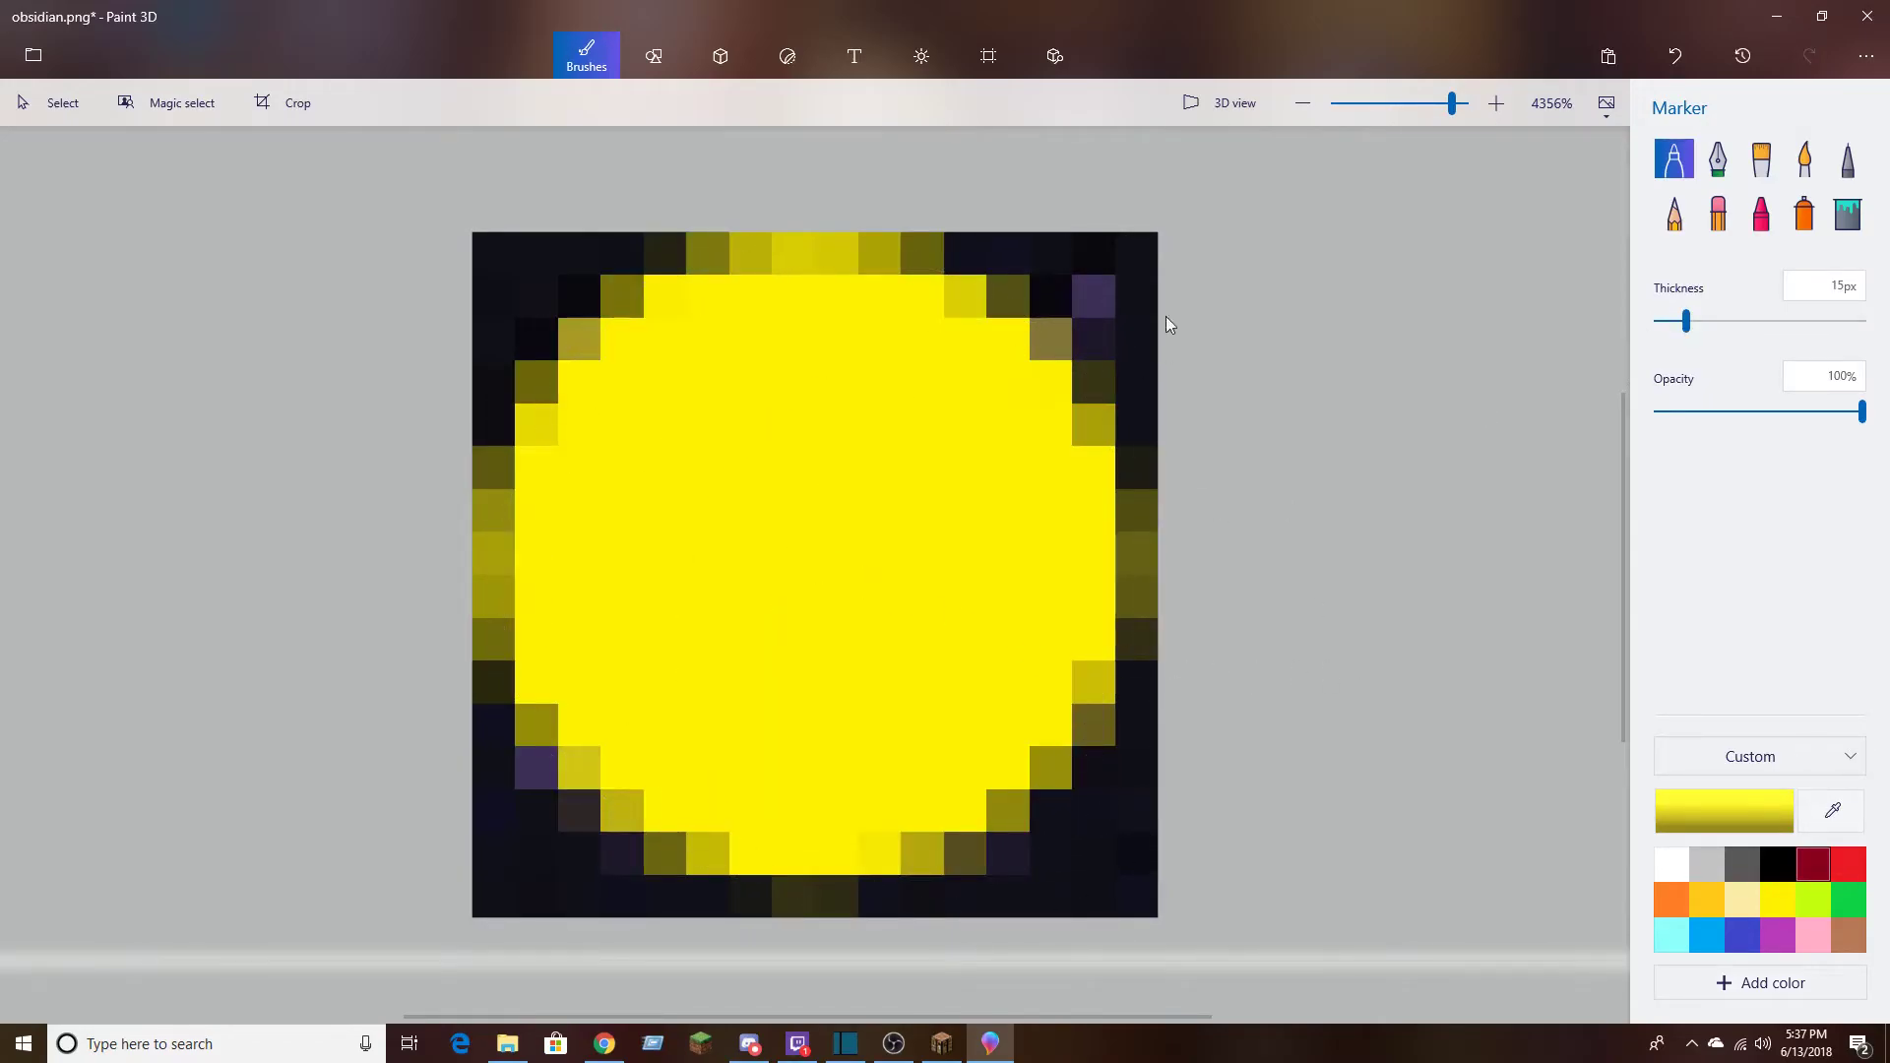
pyautogui.click(1675, 56)
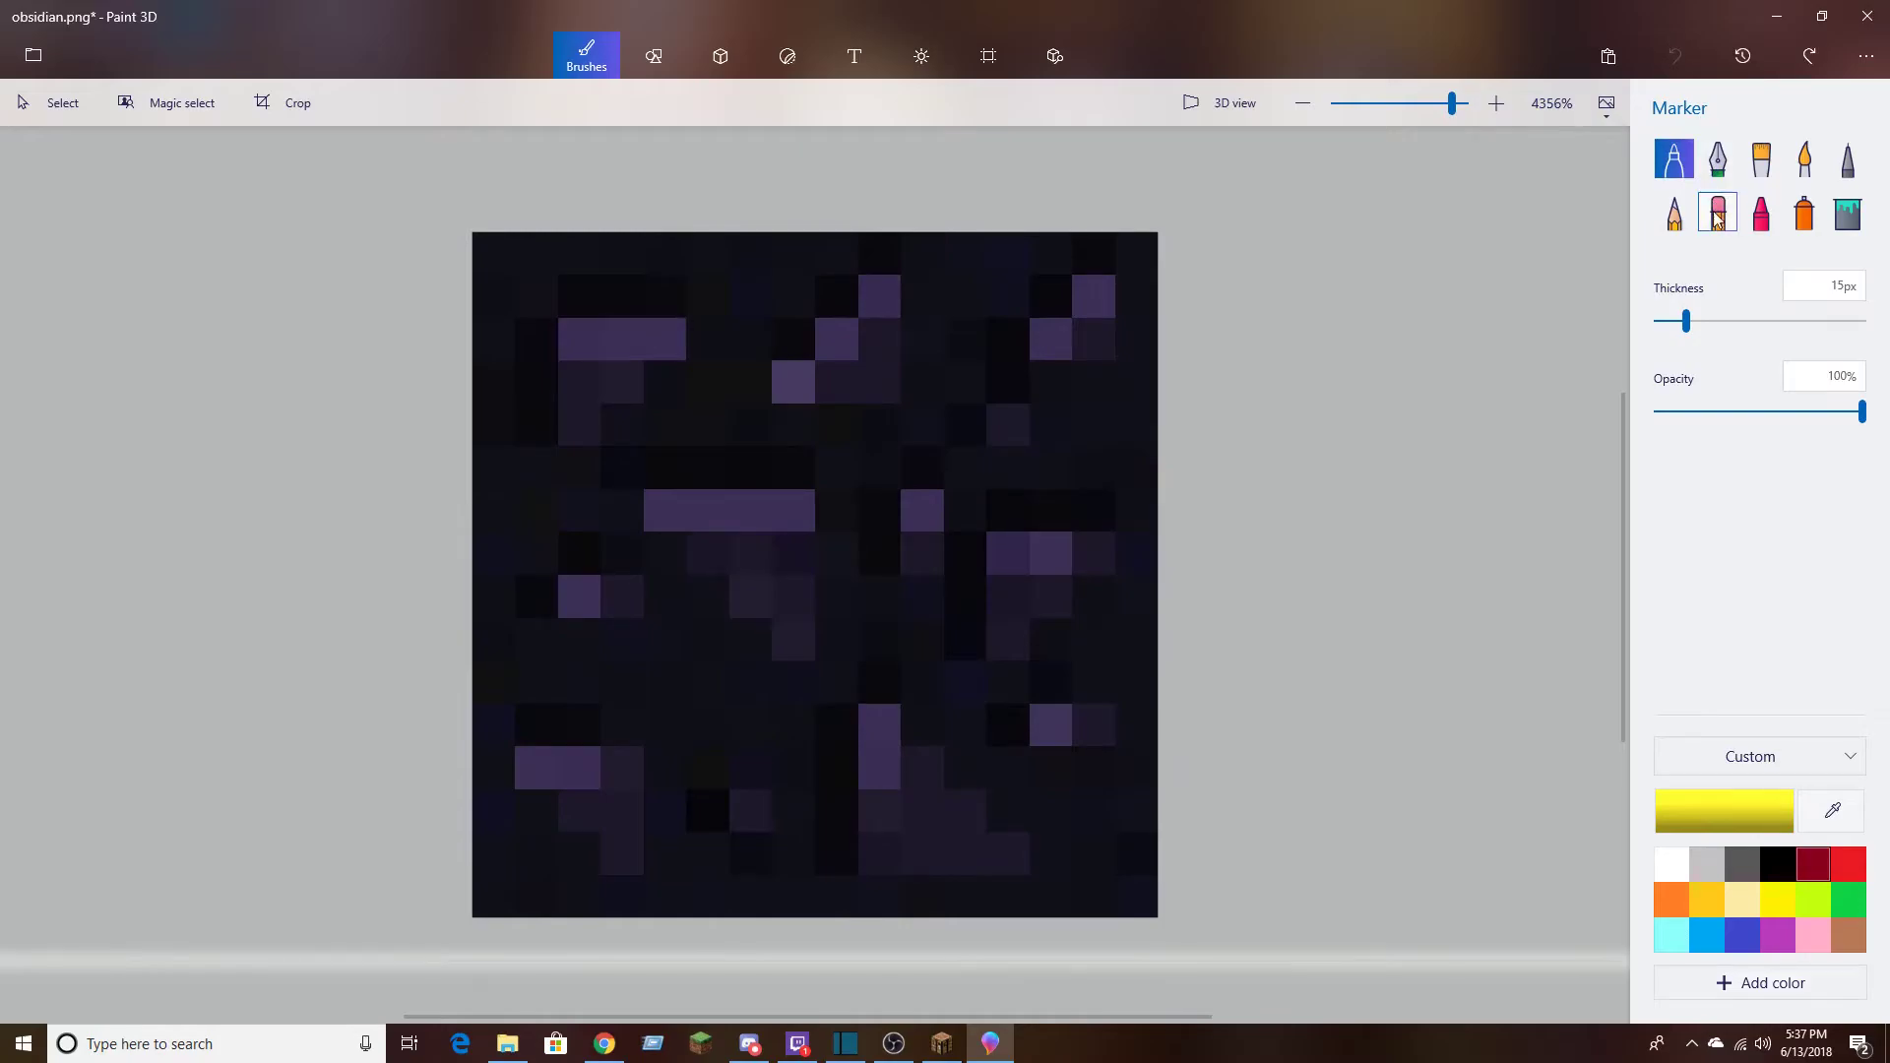
# Try yellow 50 px Oil brush strokes across the whole texture and undo them
pyautogui.moveTo(1686, 322); pyautogui.dragTo(1476, 379)
pyautogui.click(1761, 158)
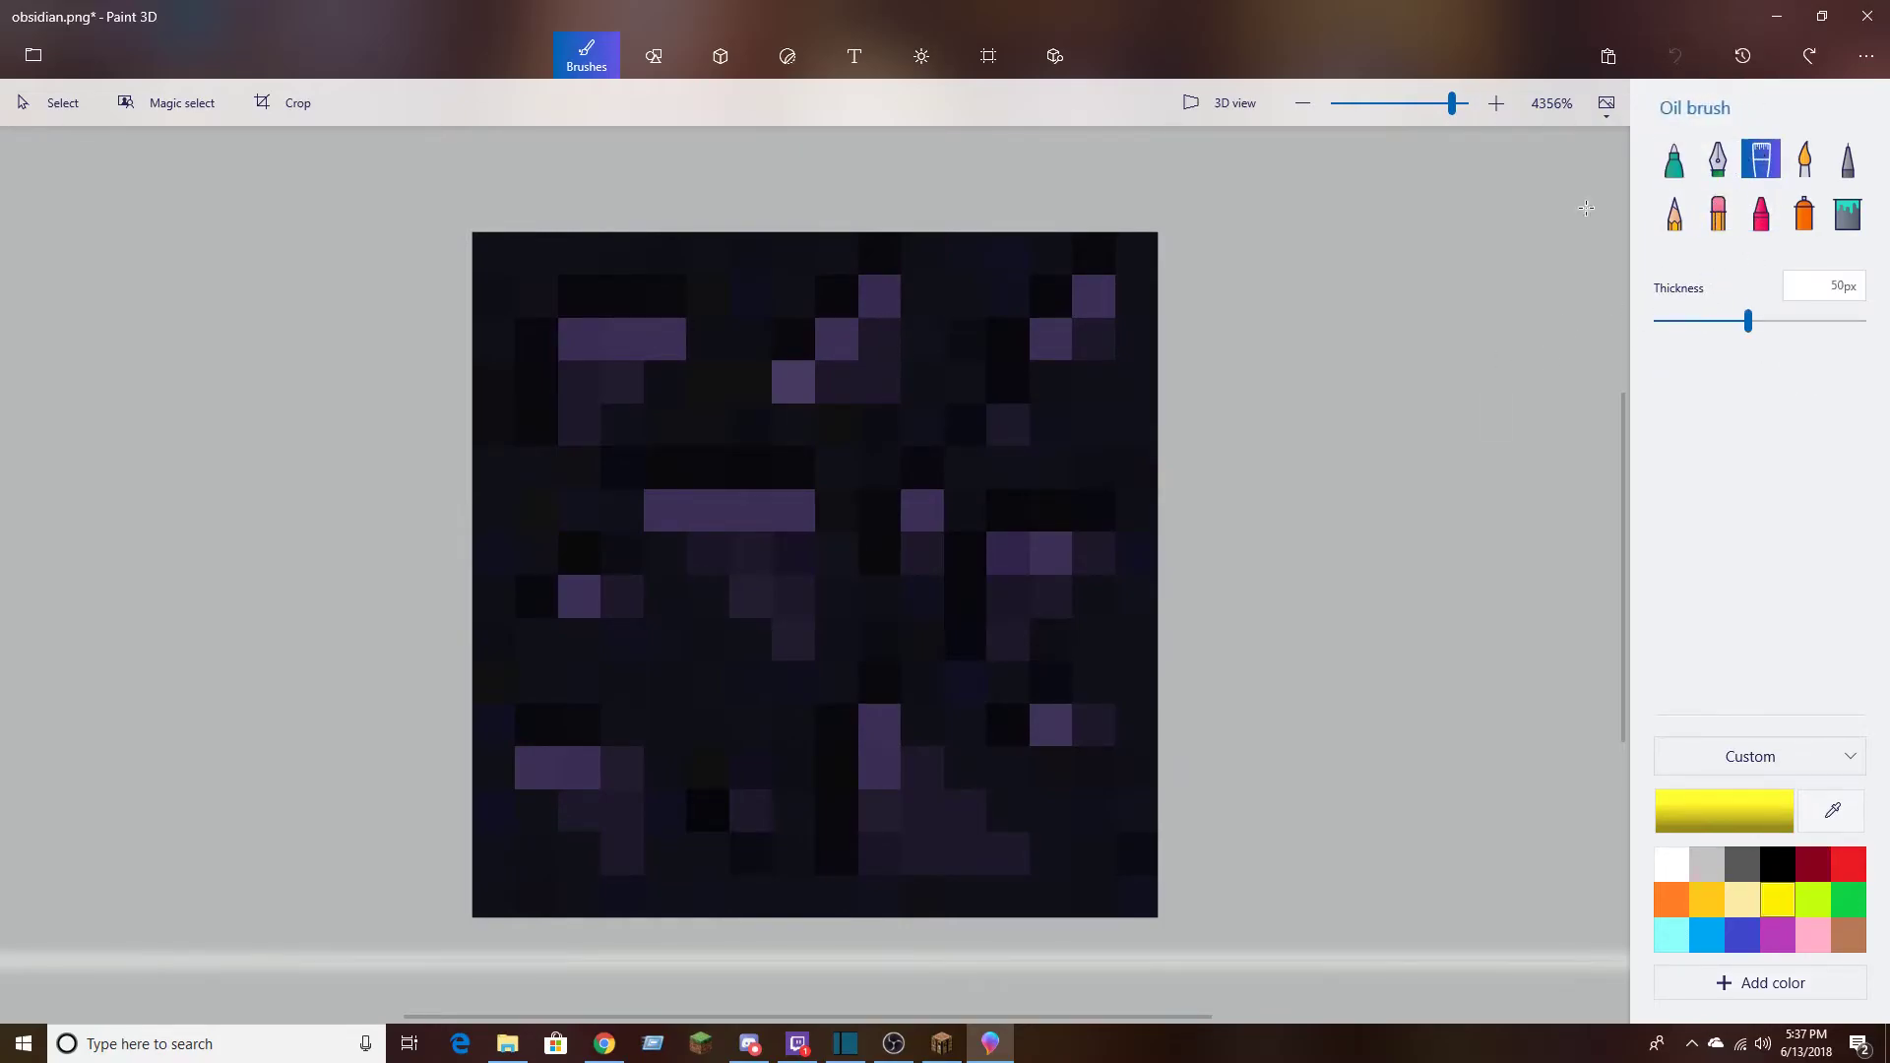
pyautogui.click(1131, 270)
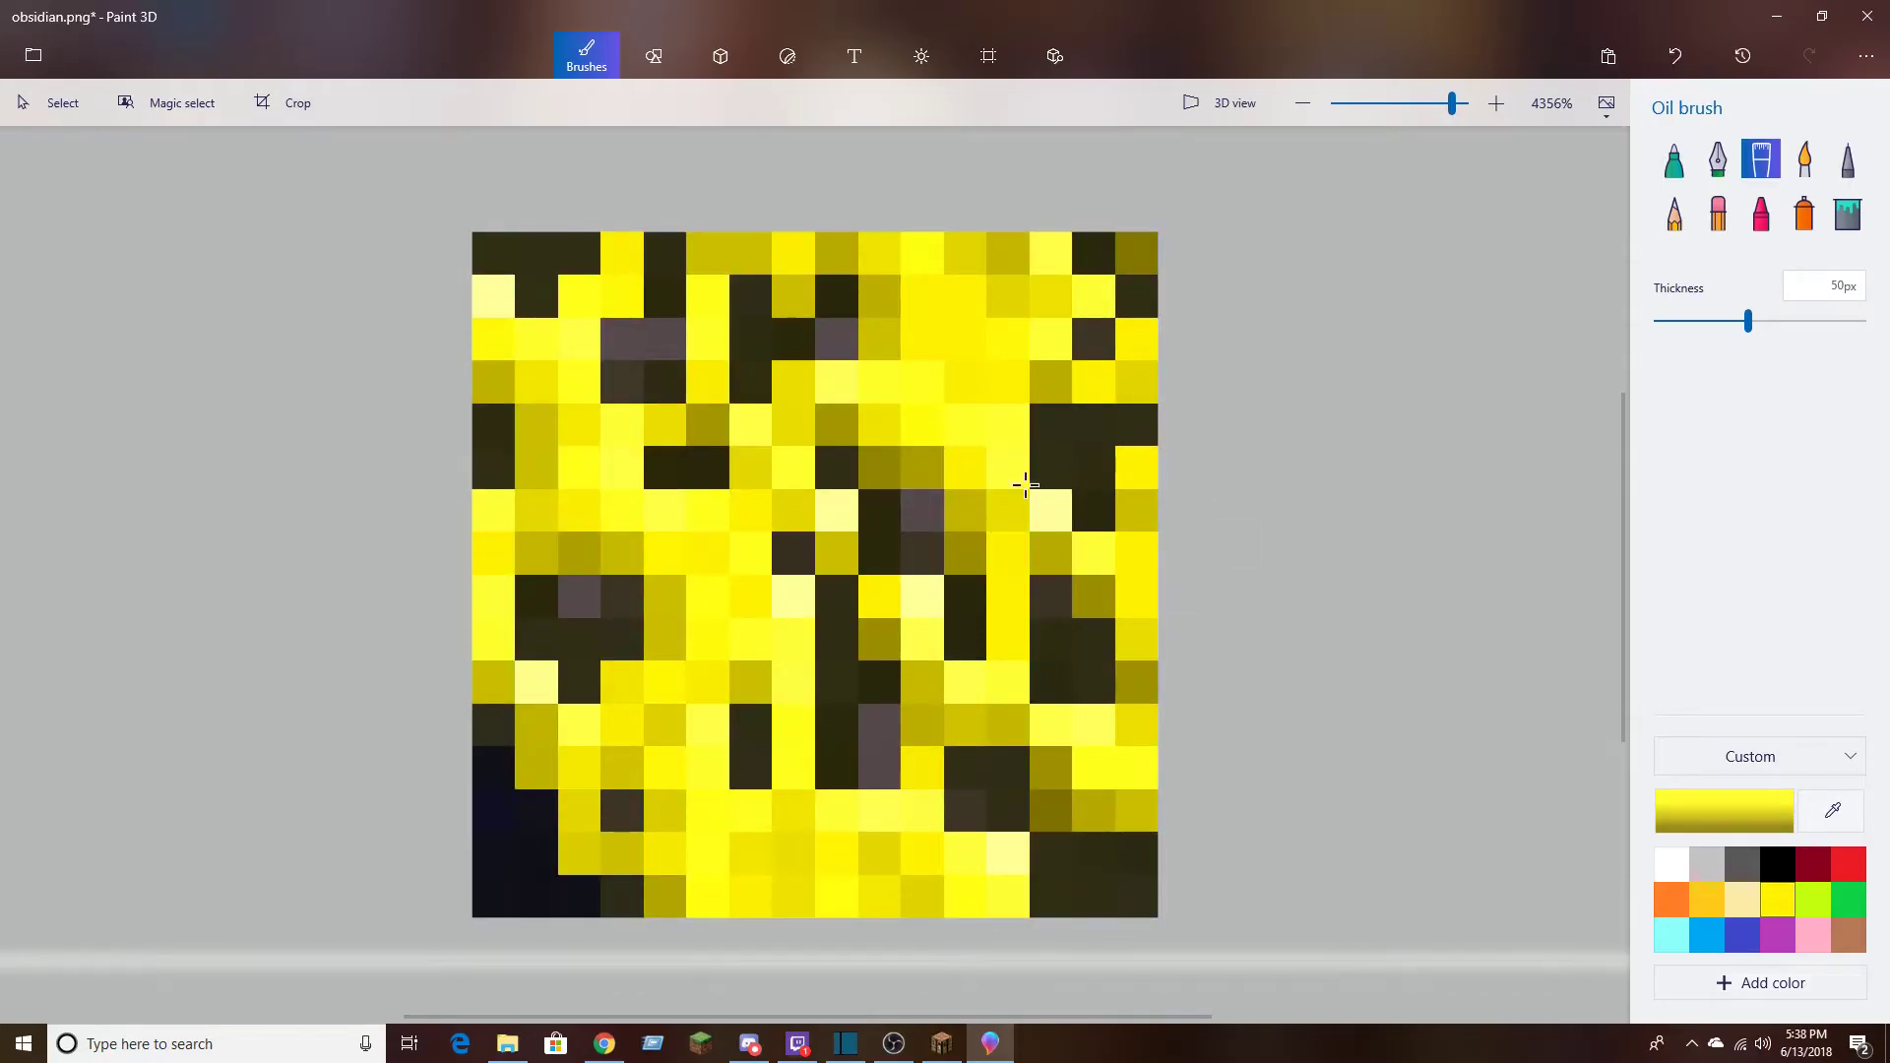
pyautogui.click(1675, 56)
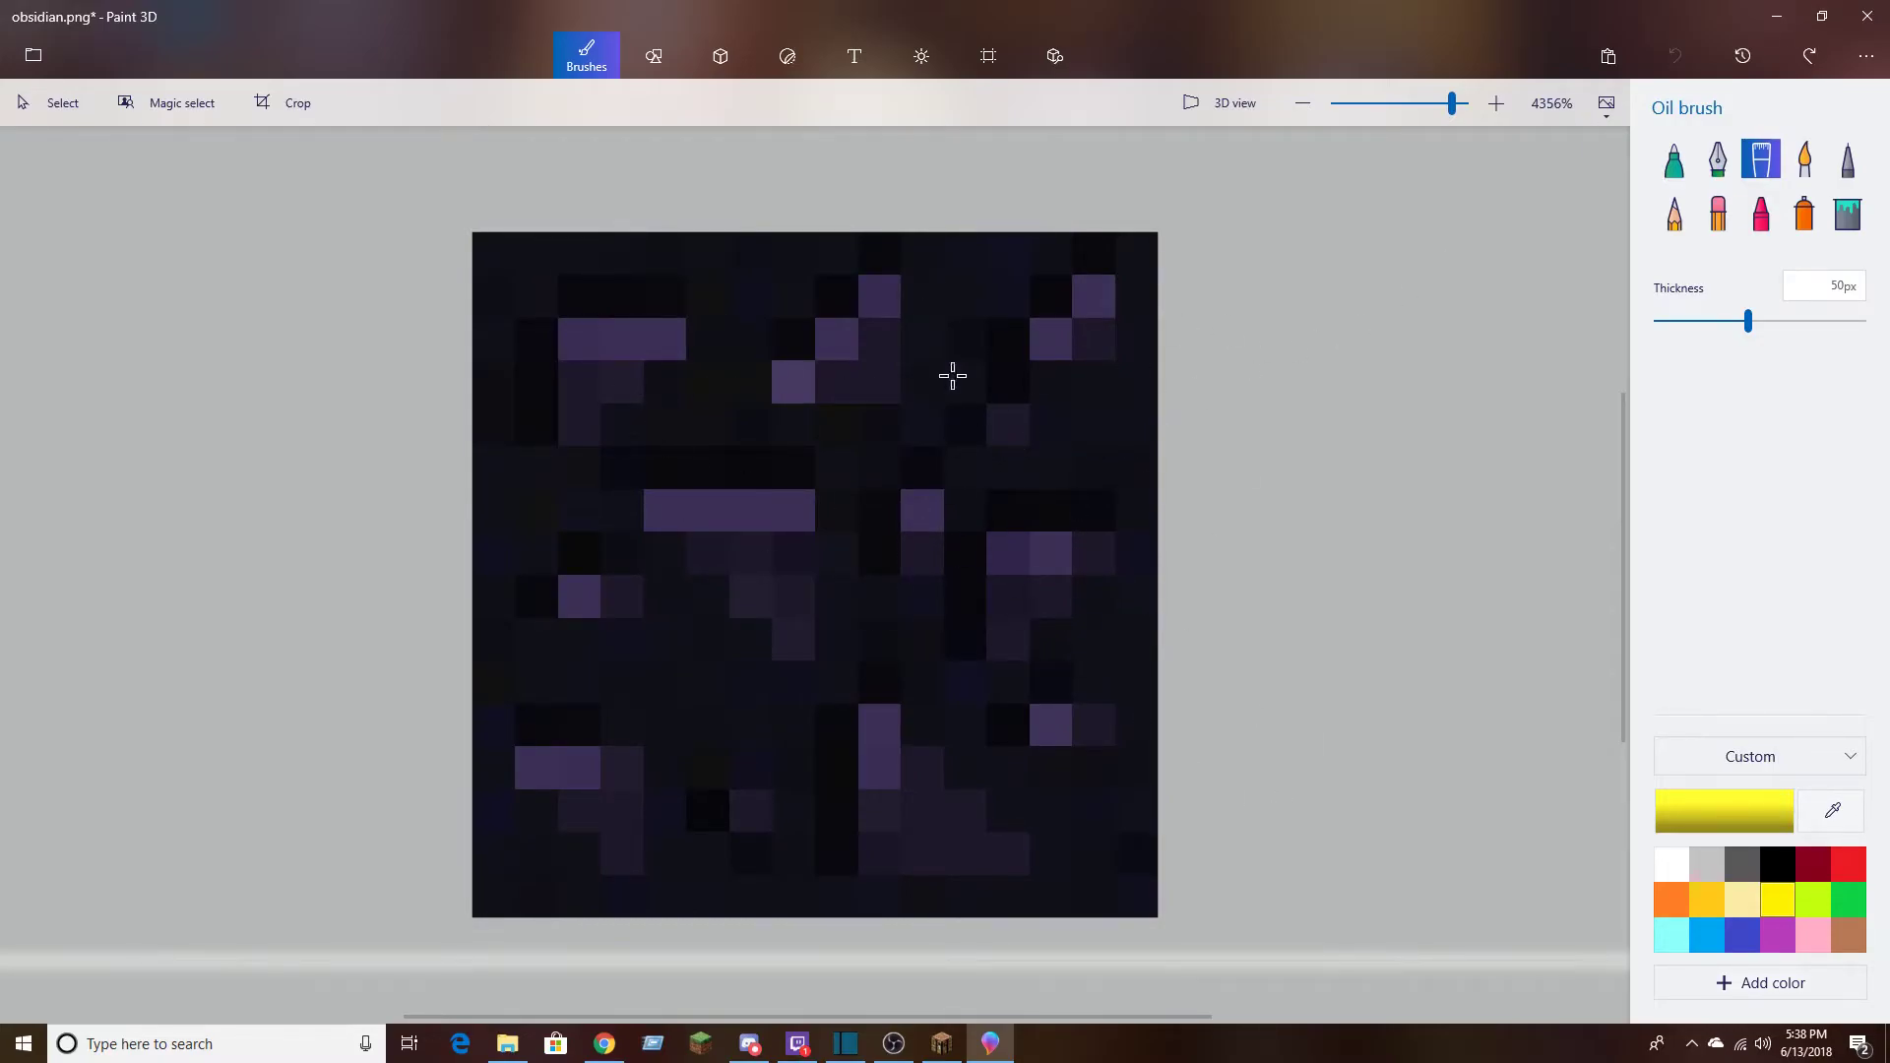
# Switch back to the Pixel pen and set its thickness to 1 px
pyautogui.moveTo(1748, 321); pyautogui.dragTo(1565, 356)
pyautogui.click(1848, 159)
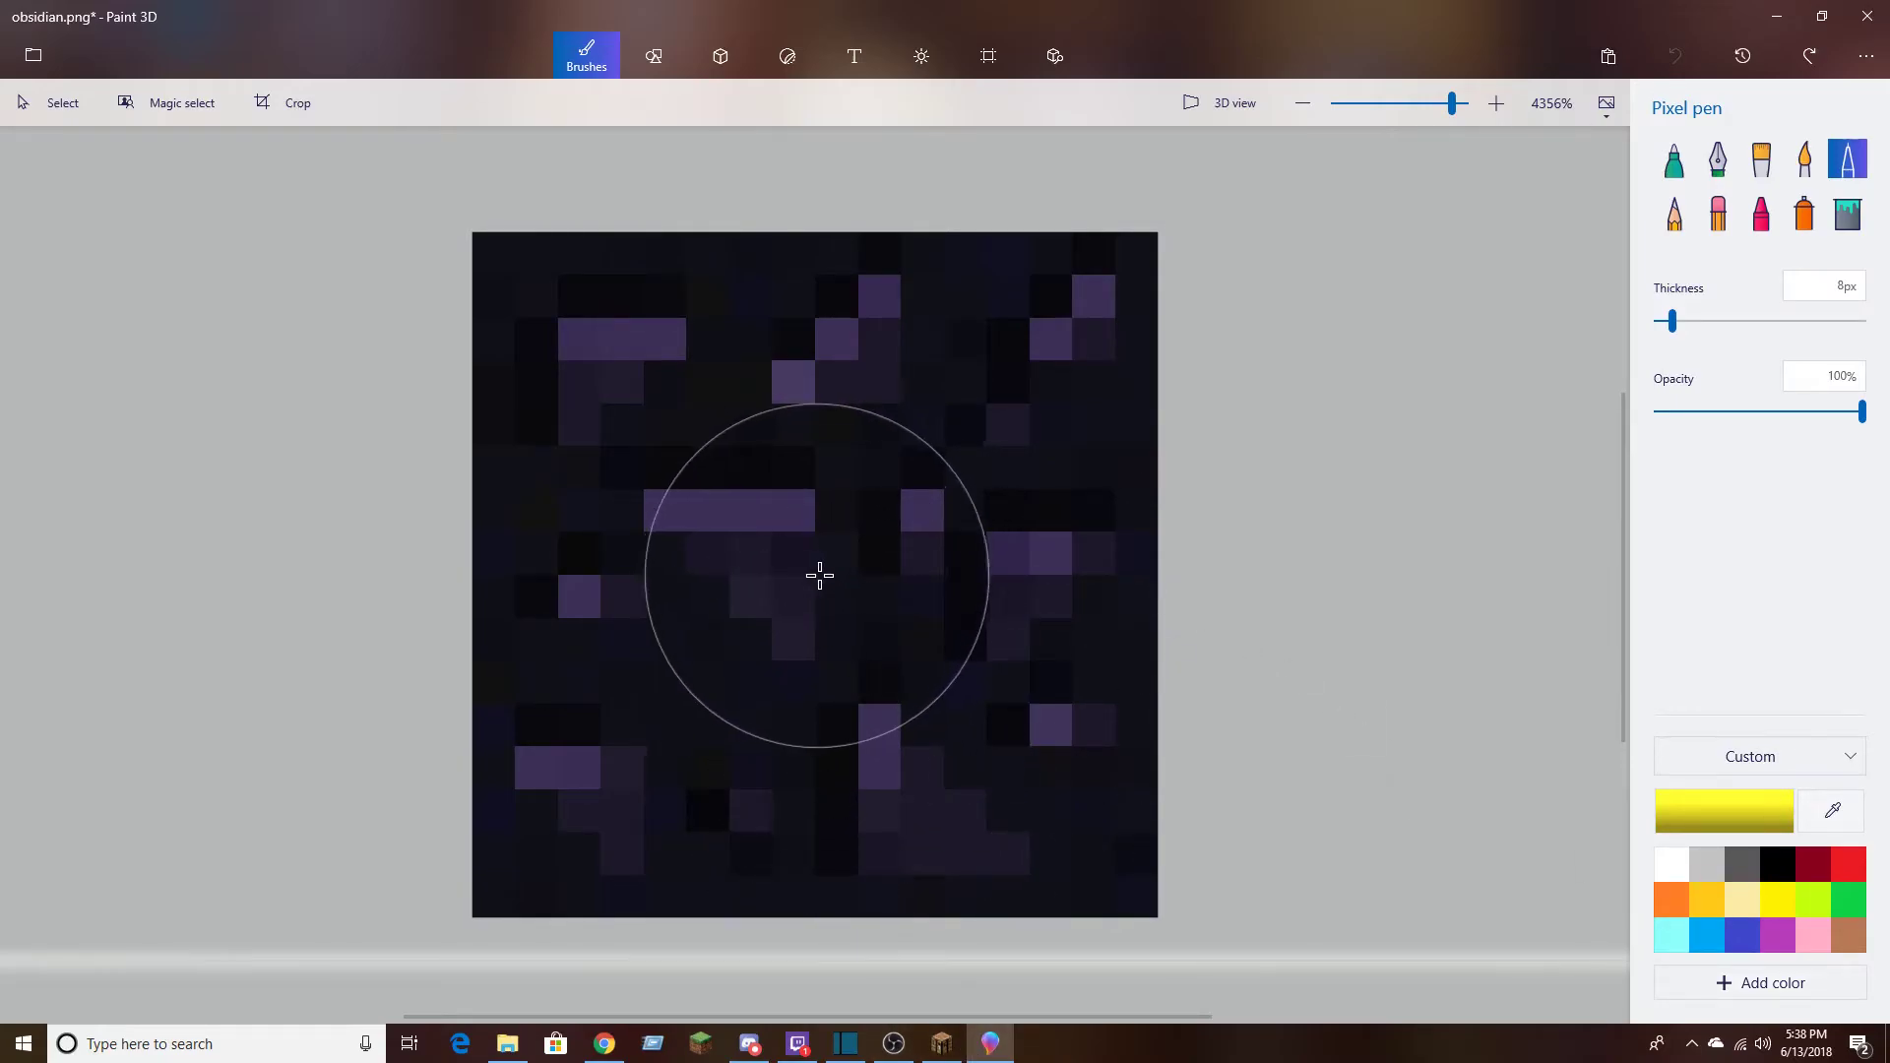
pyautogui.moveTo(1671, 321); pyautogui.dragTo(1635, 340)
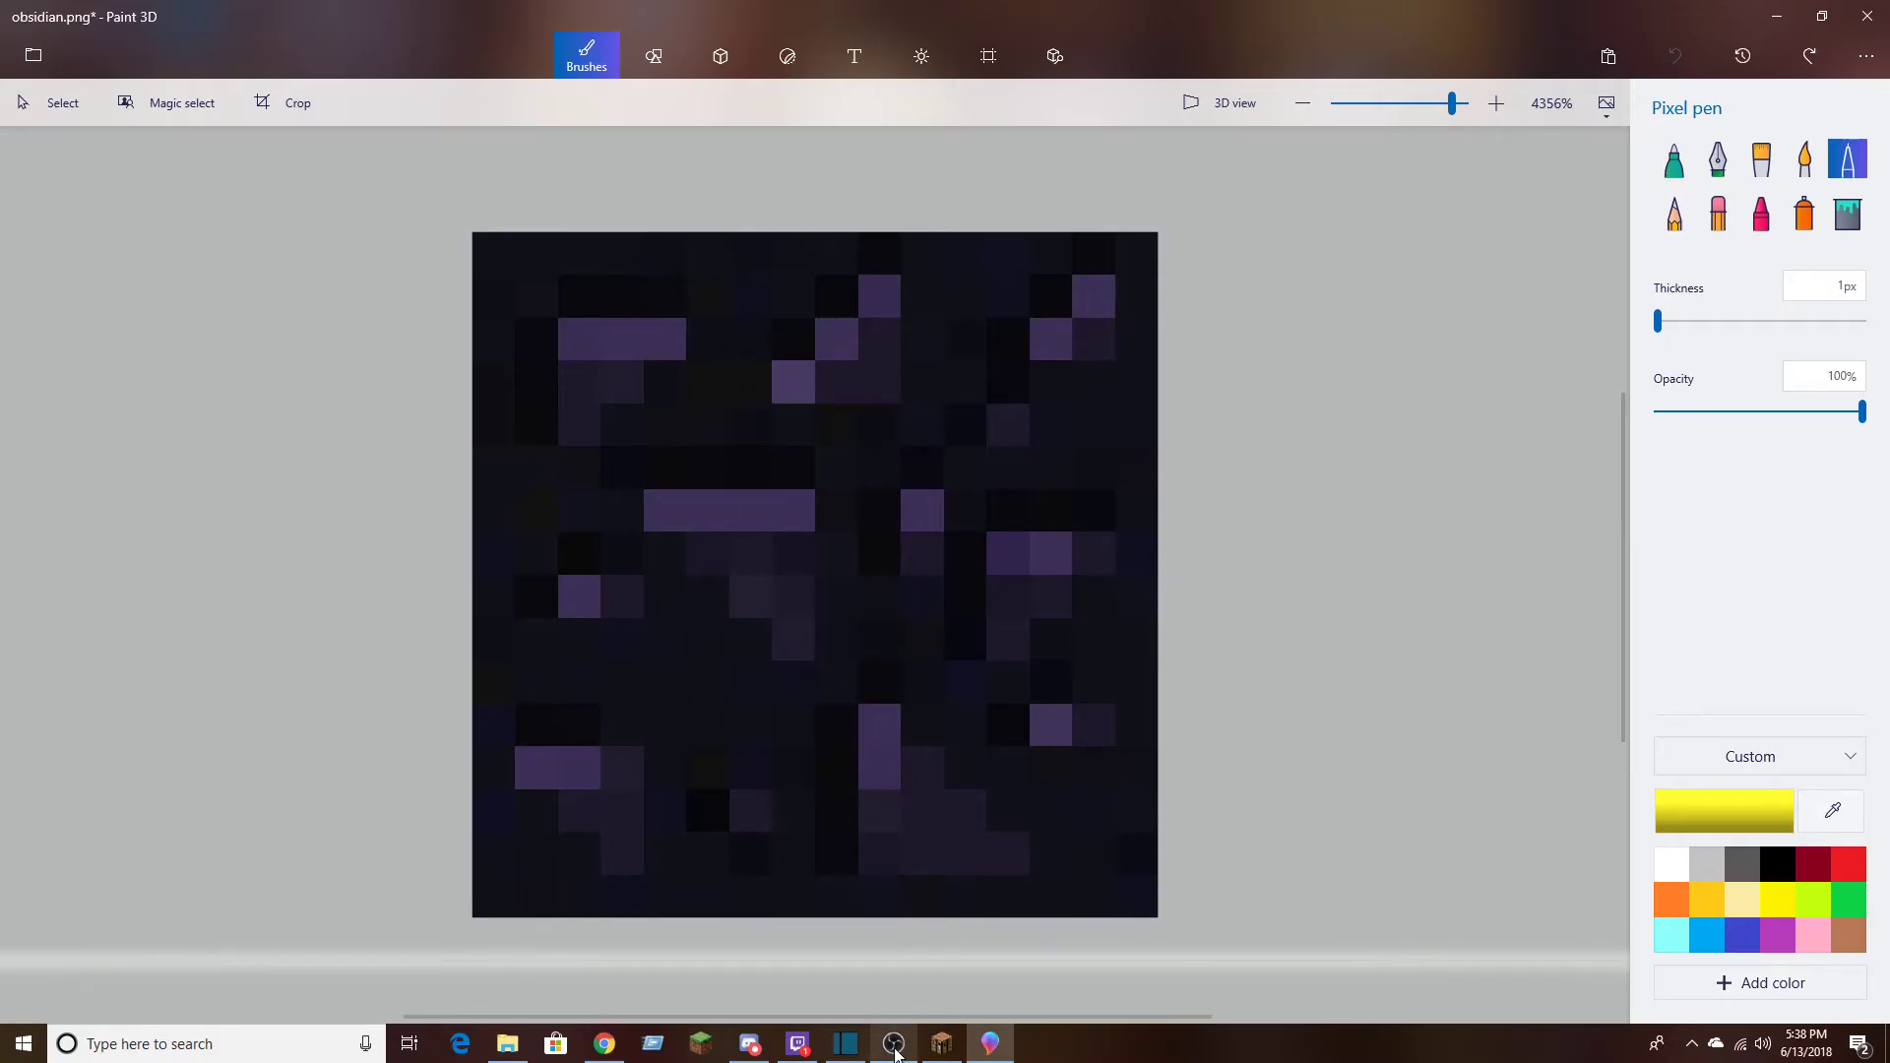
pyautogui.moveTo(893, 1054)
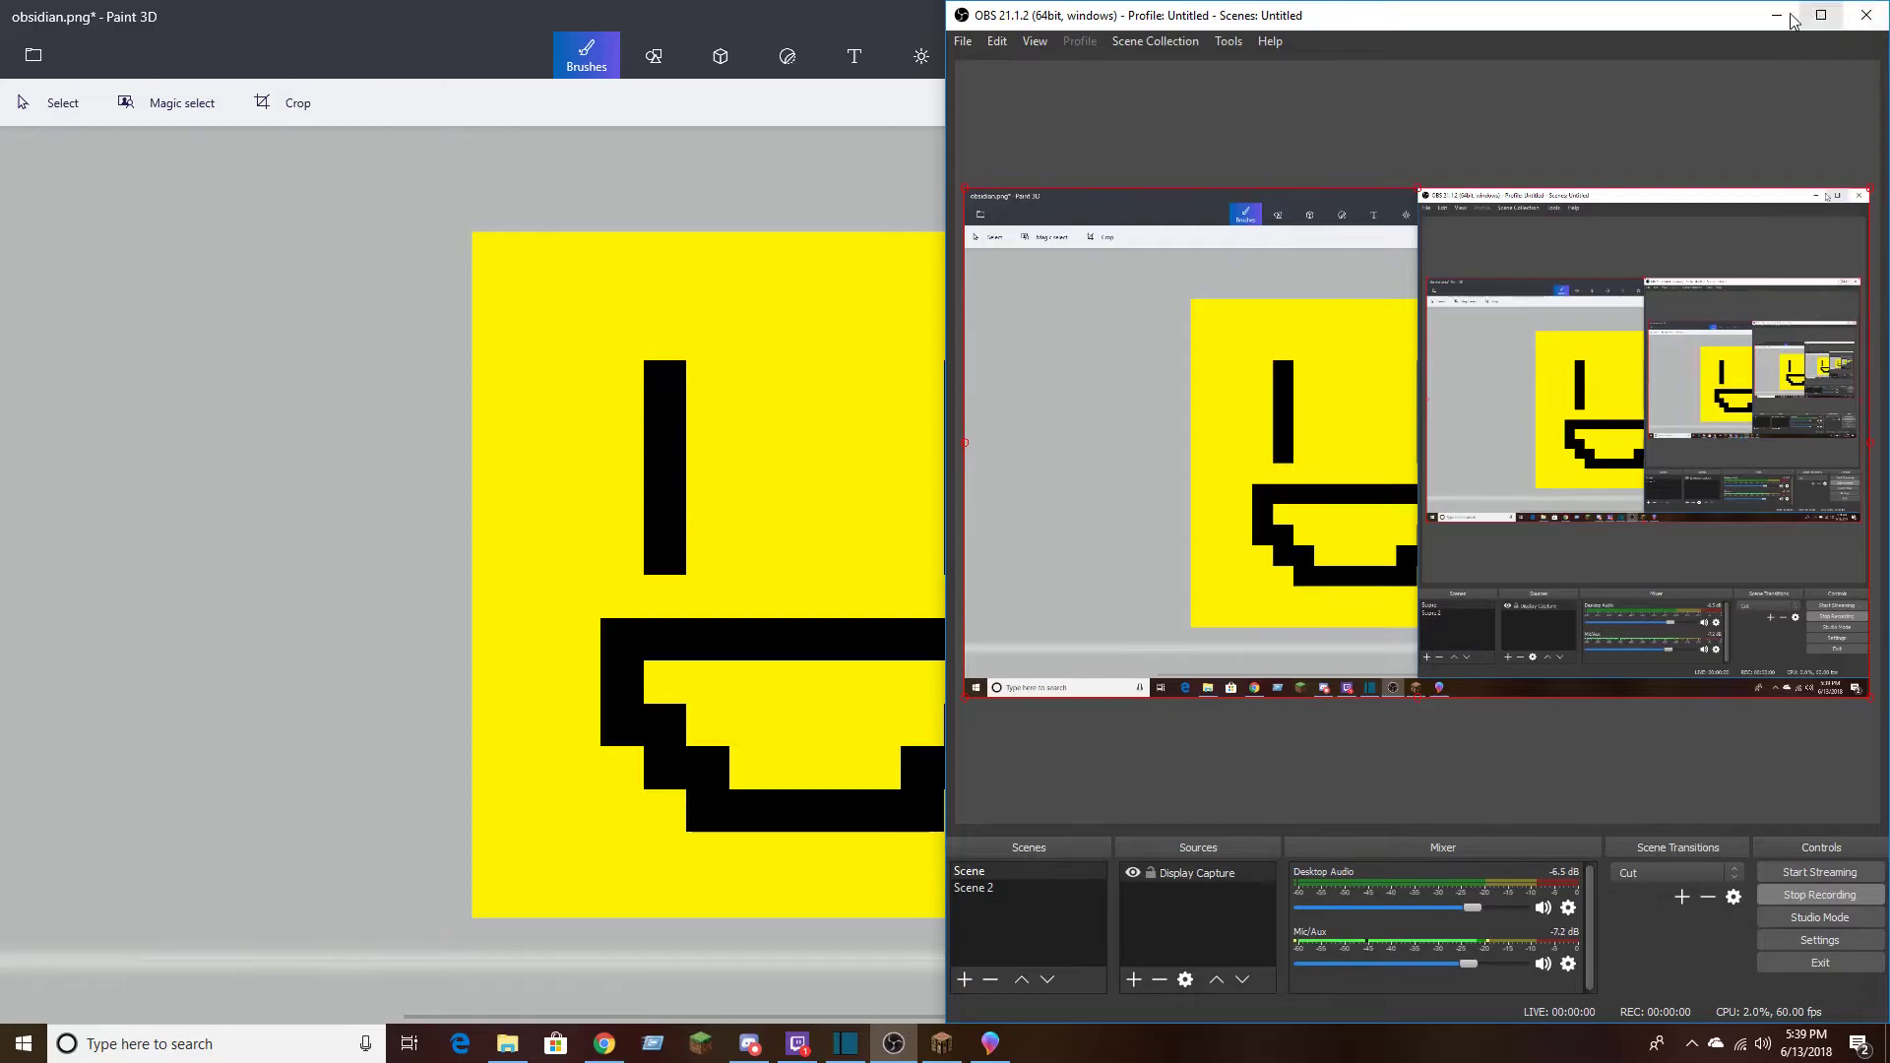
pyautogui.click(1784, 15)
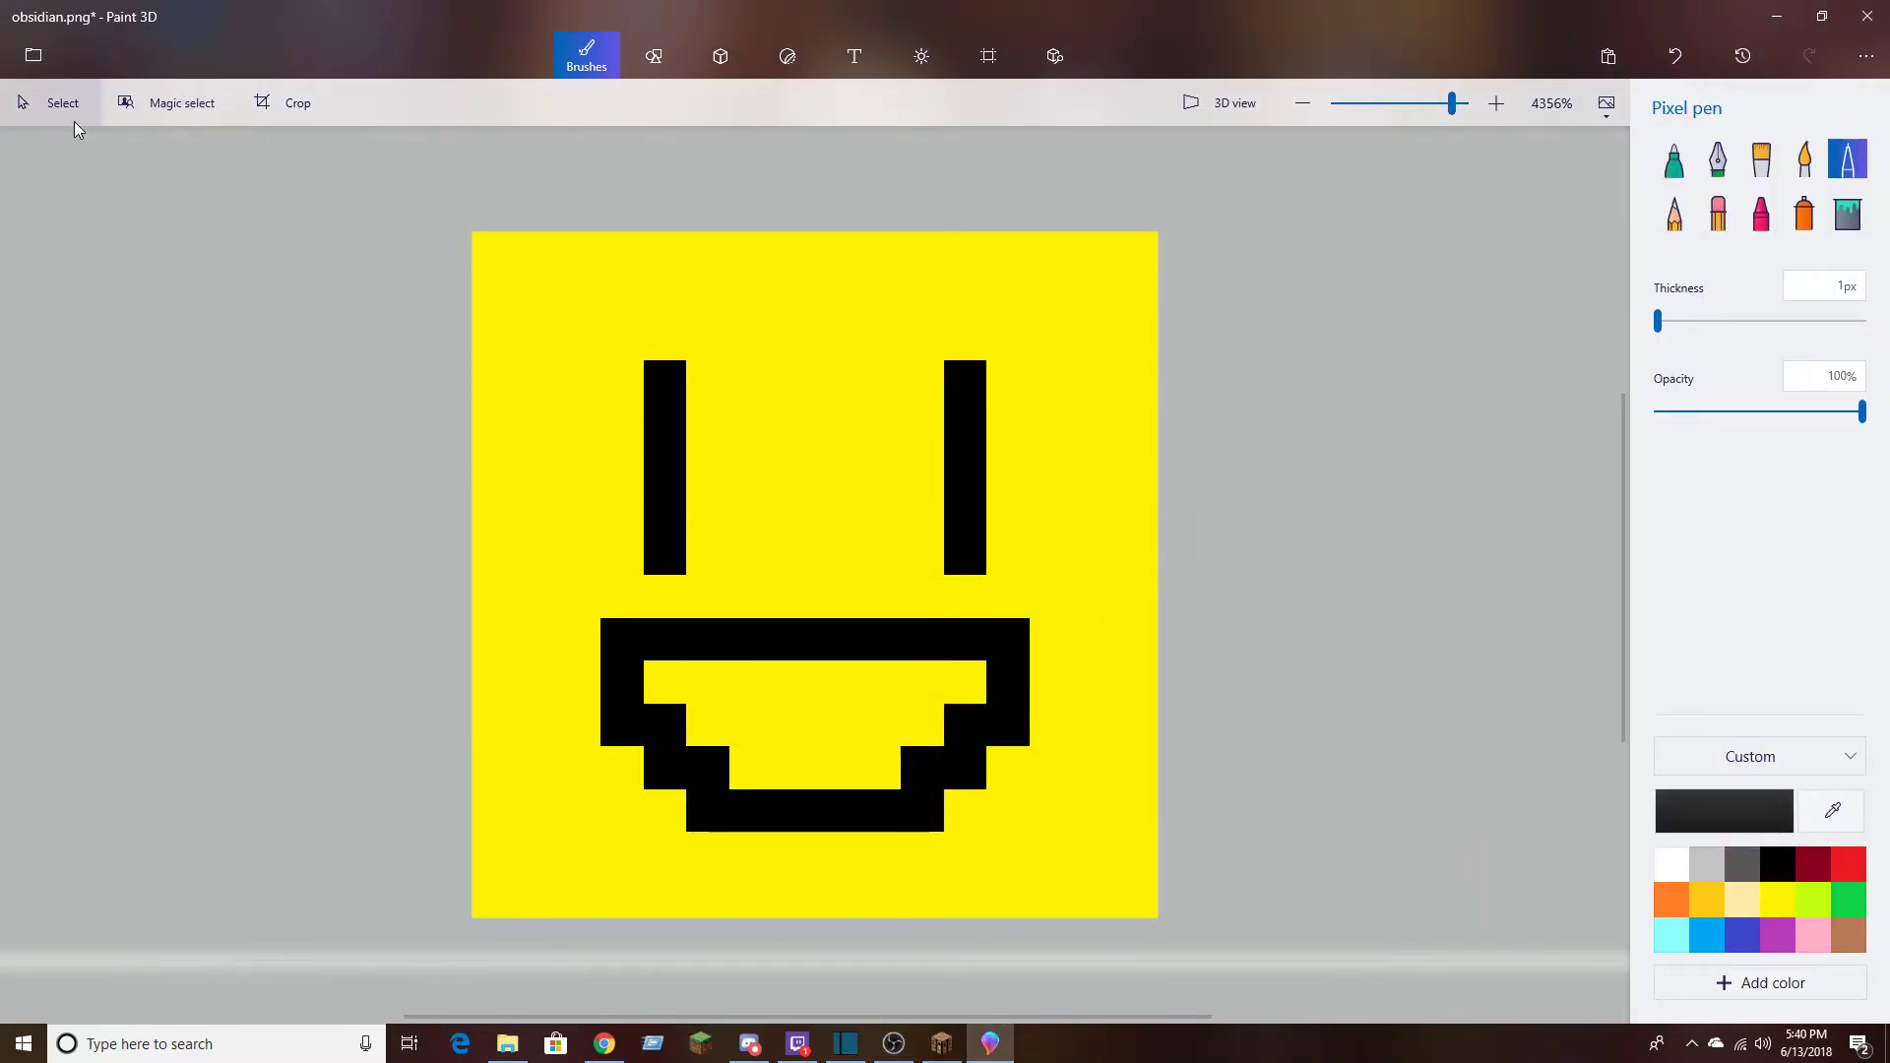
# Save the smiley-face texture over obsidian.png and close Paint 3D
pyautogui.click(12, 59)
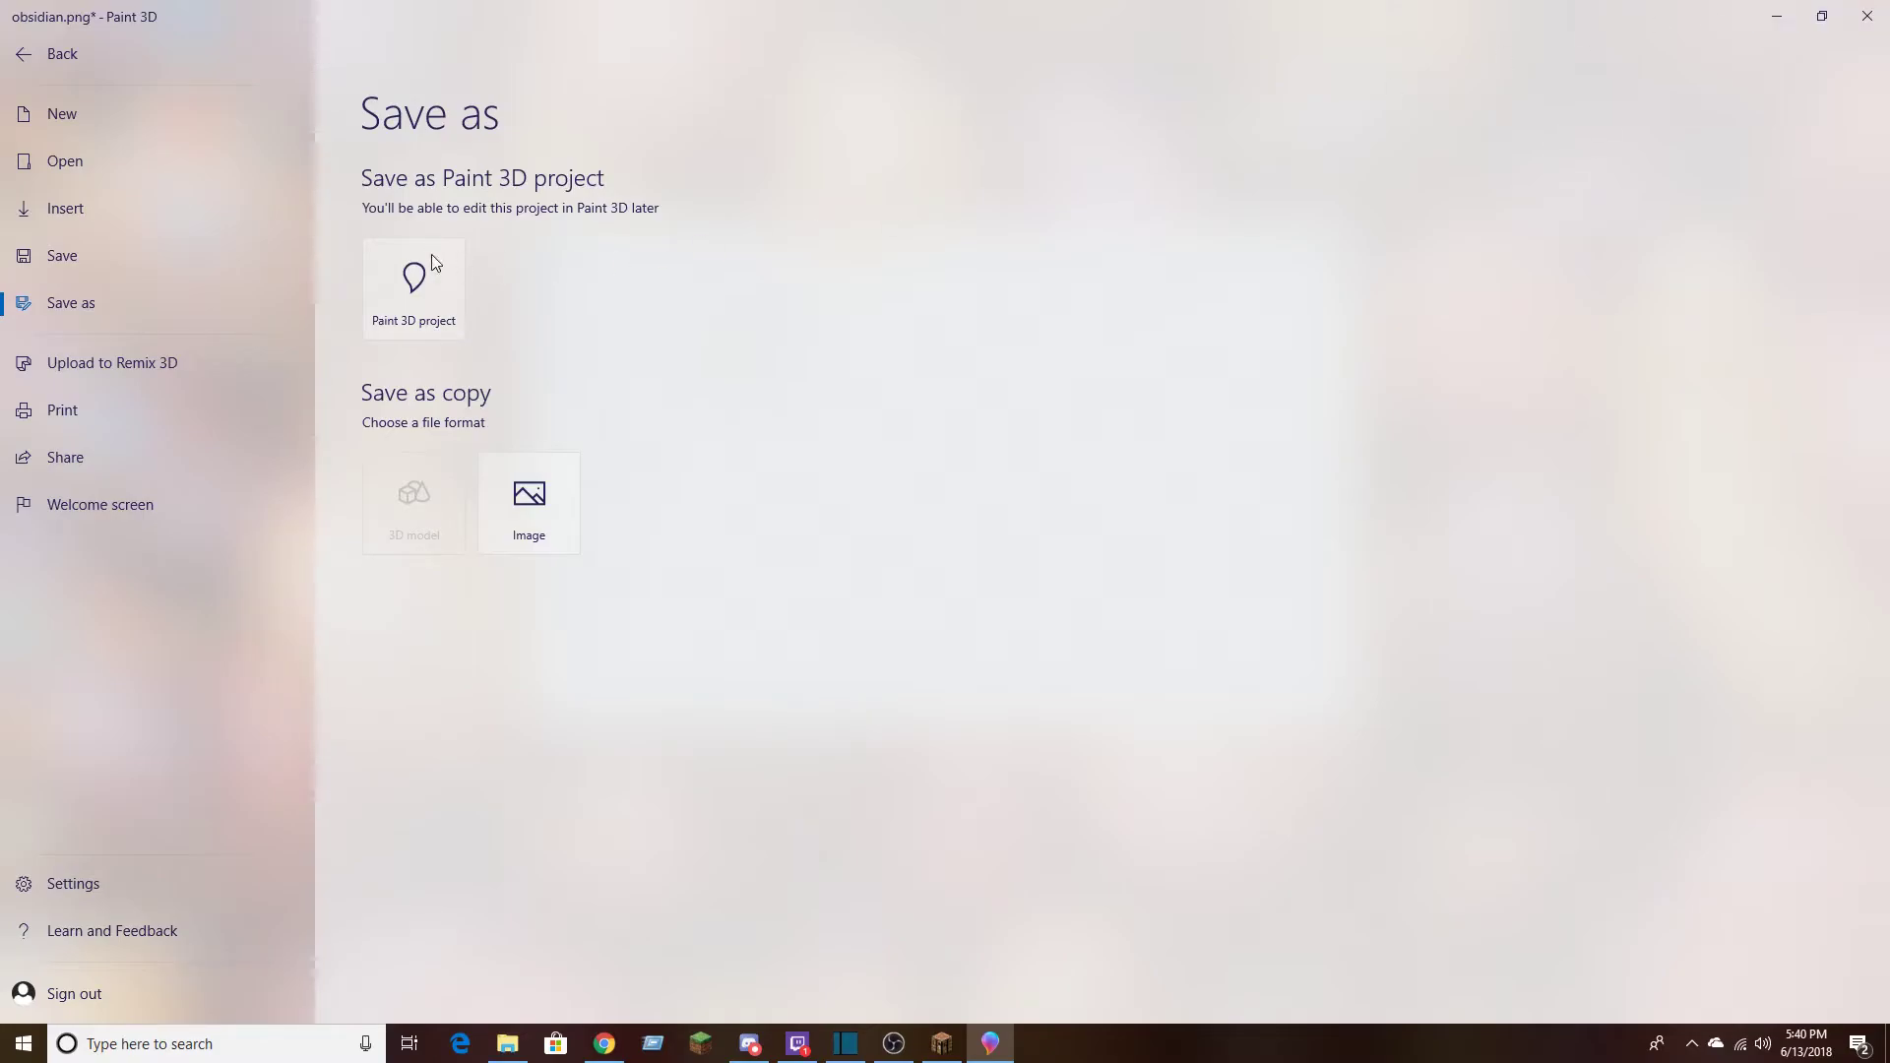
pyautogui.click(53, 264)
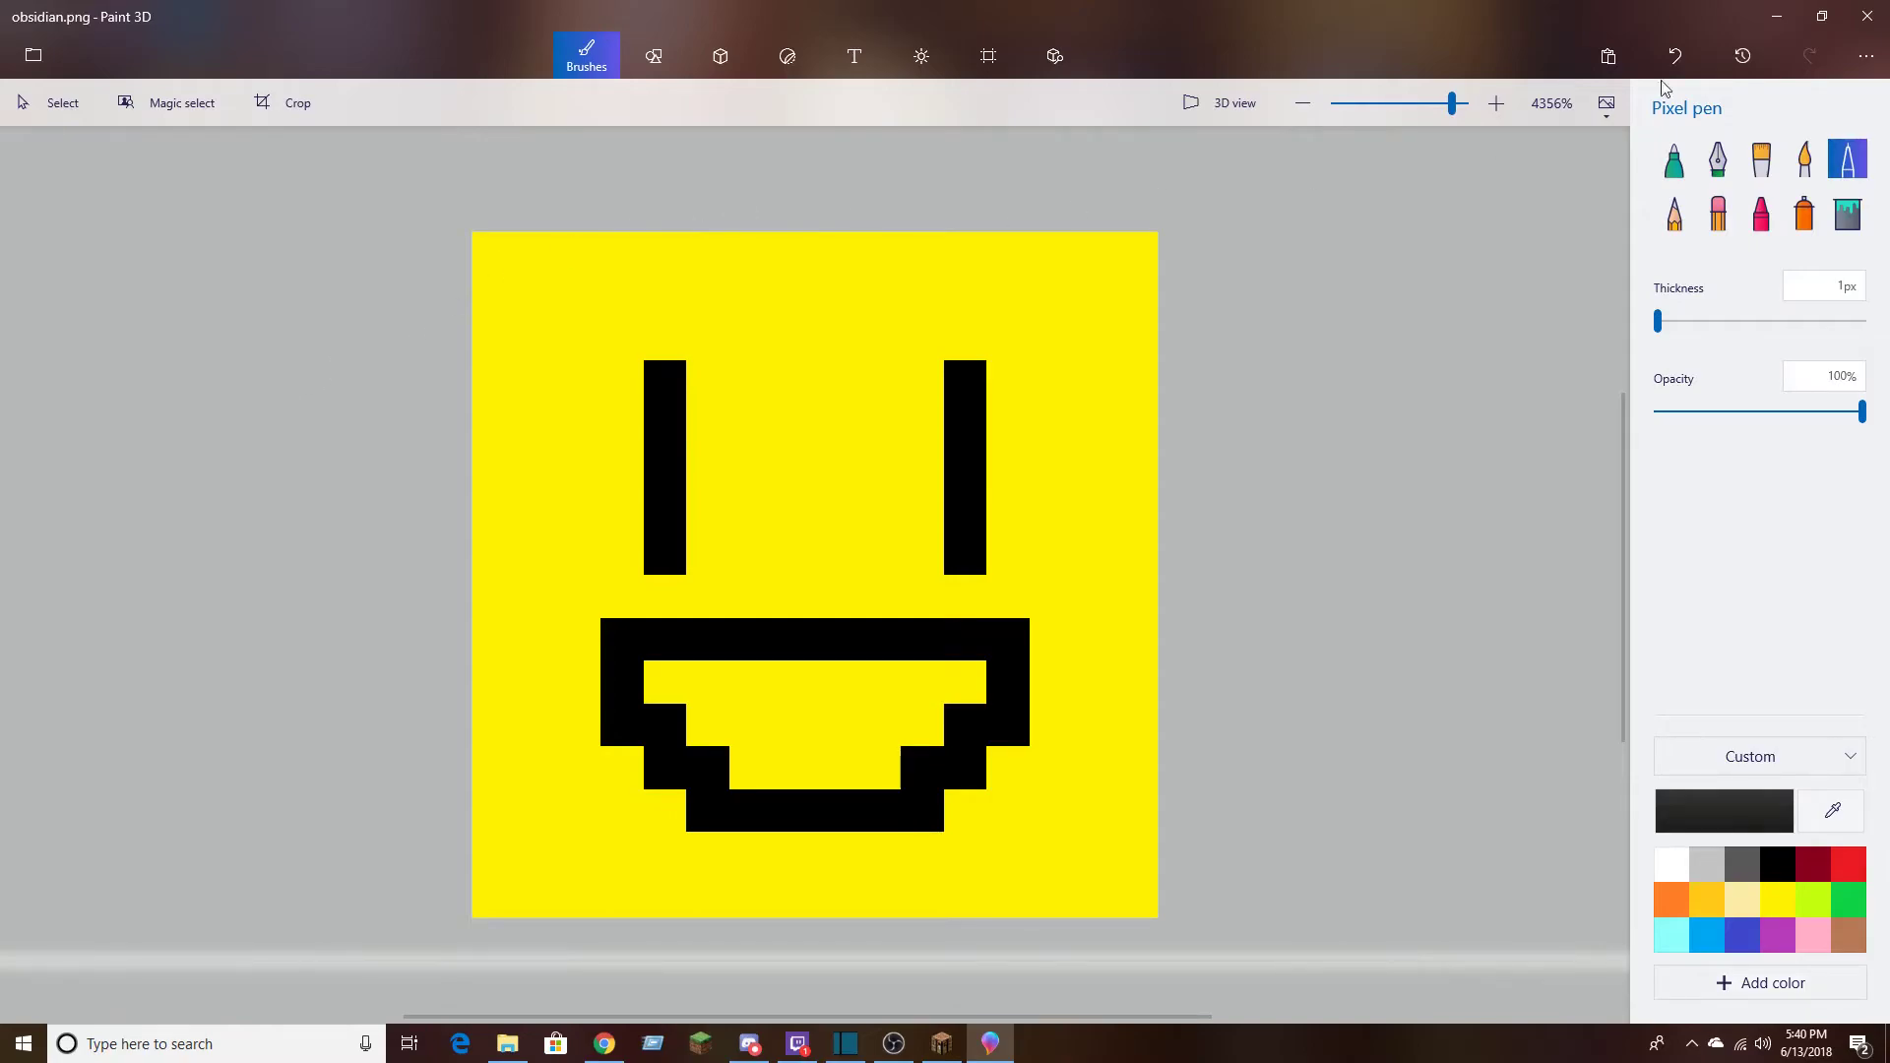
pyautogui.click(1866, 16)
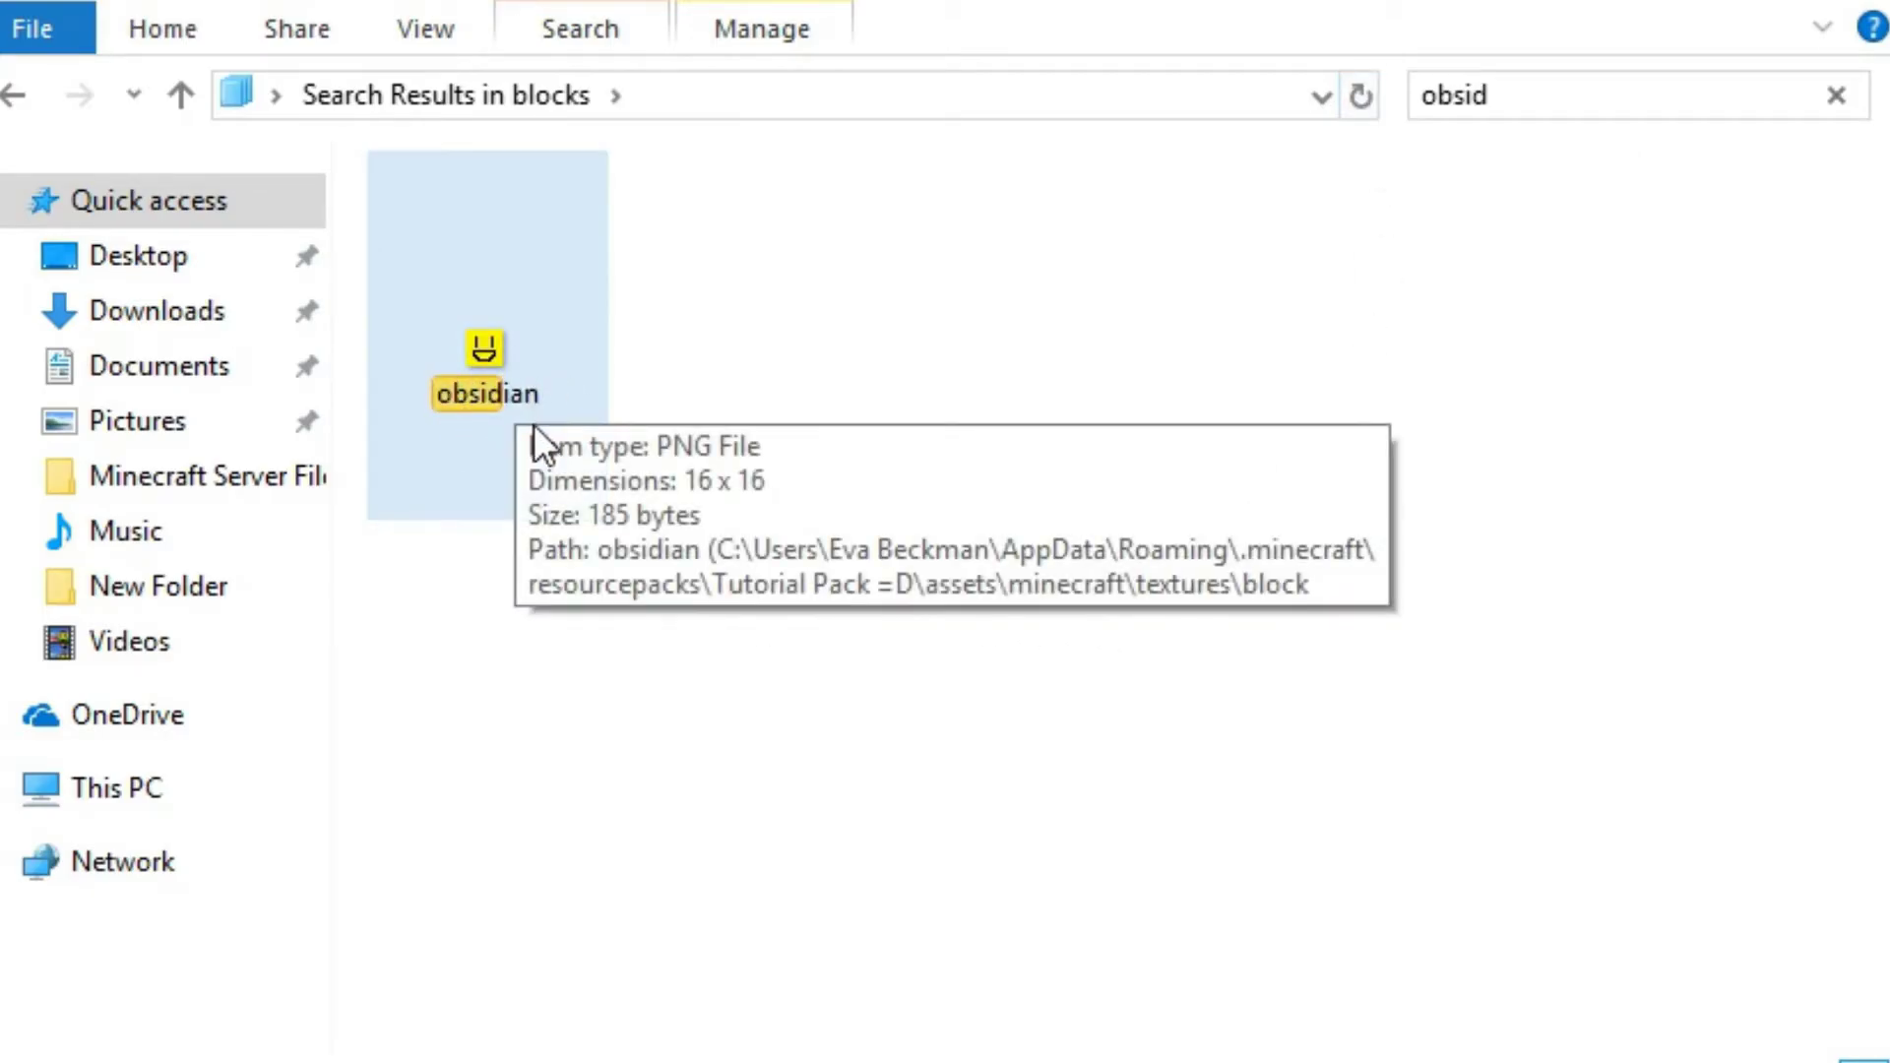
# View the saved obsidian texture enlarged in Photos and close the viewer
pyautogui.doubleClick(521, 392)
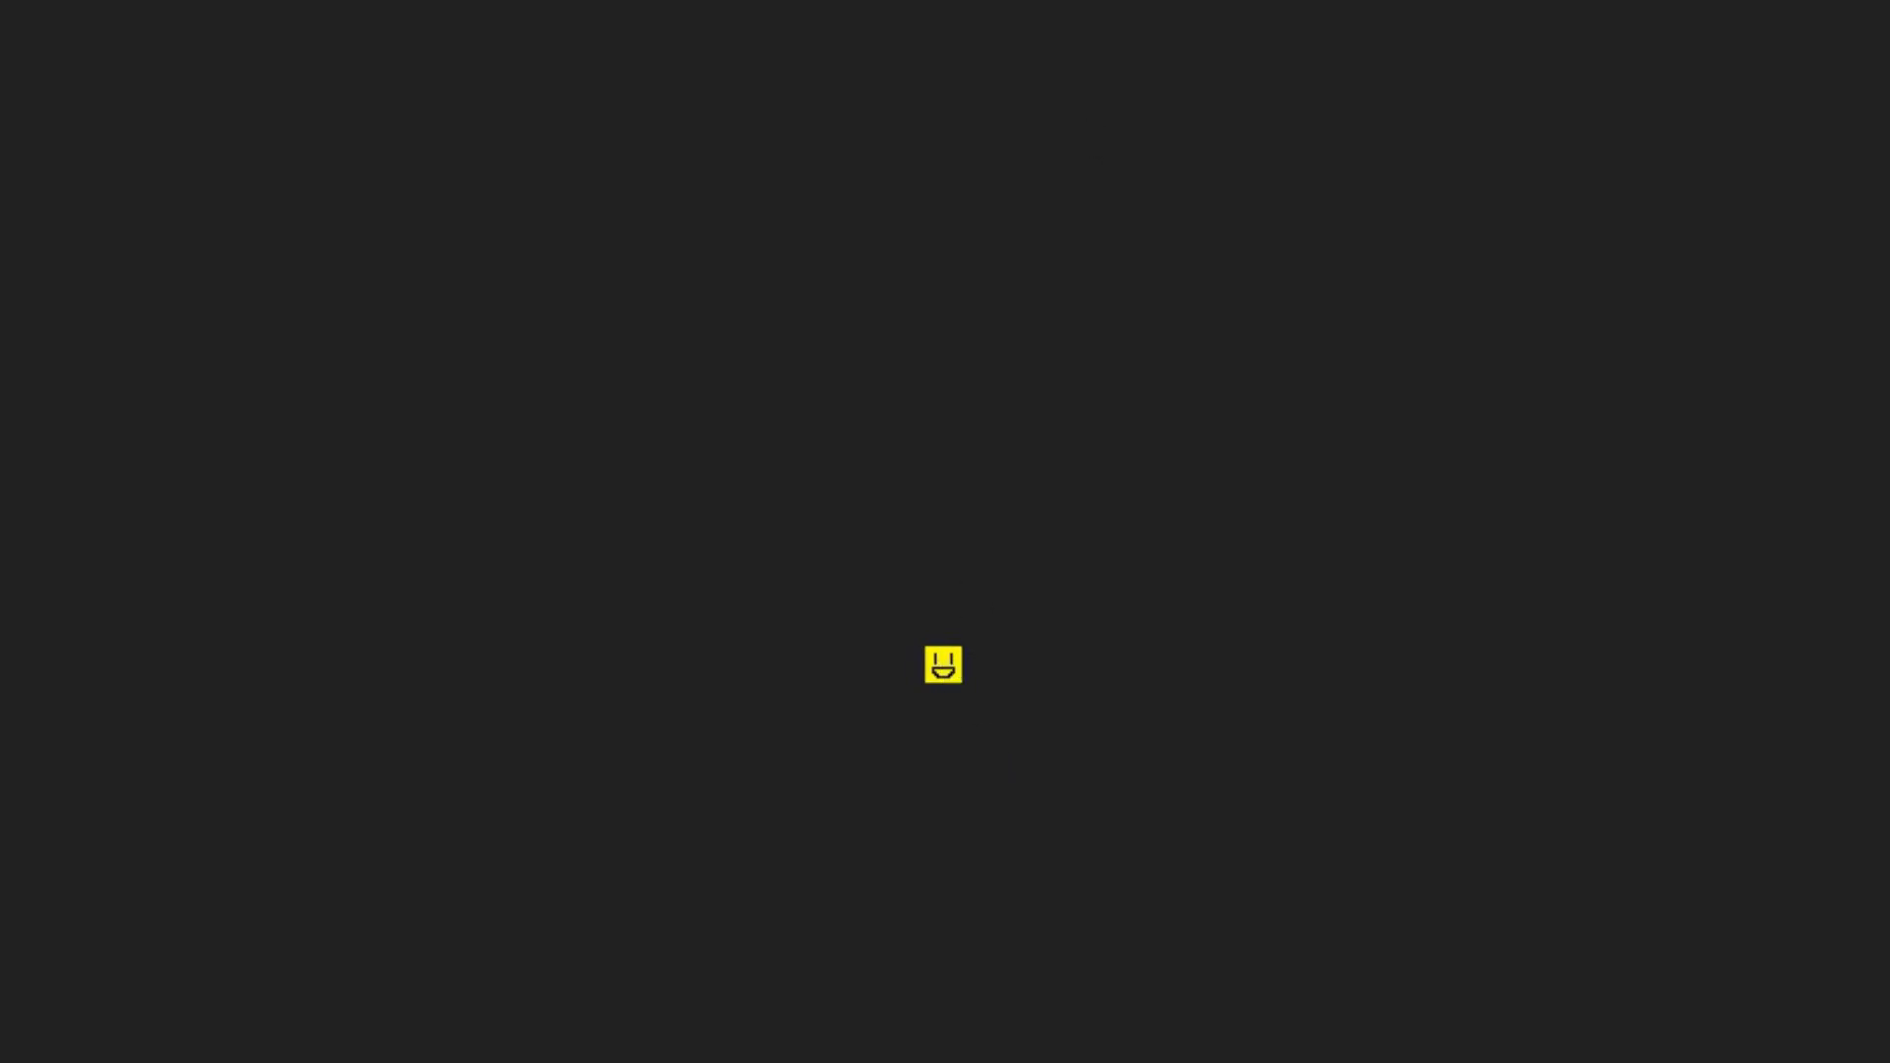
pyautogui.scroll(5, 943, 664)
pyautogui.scroll(-5, 943, 664)
pyautogui.press('Escape')
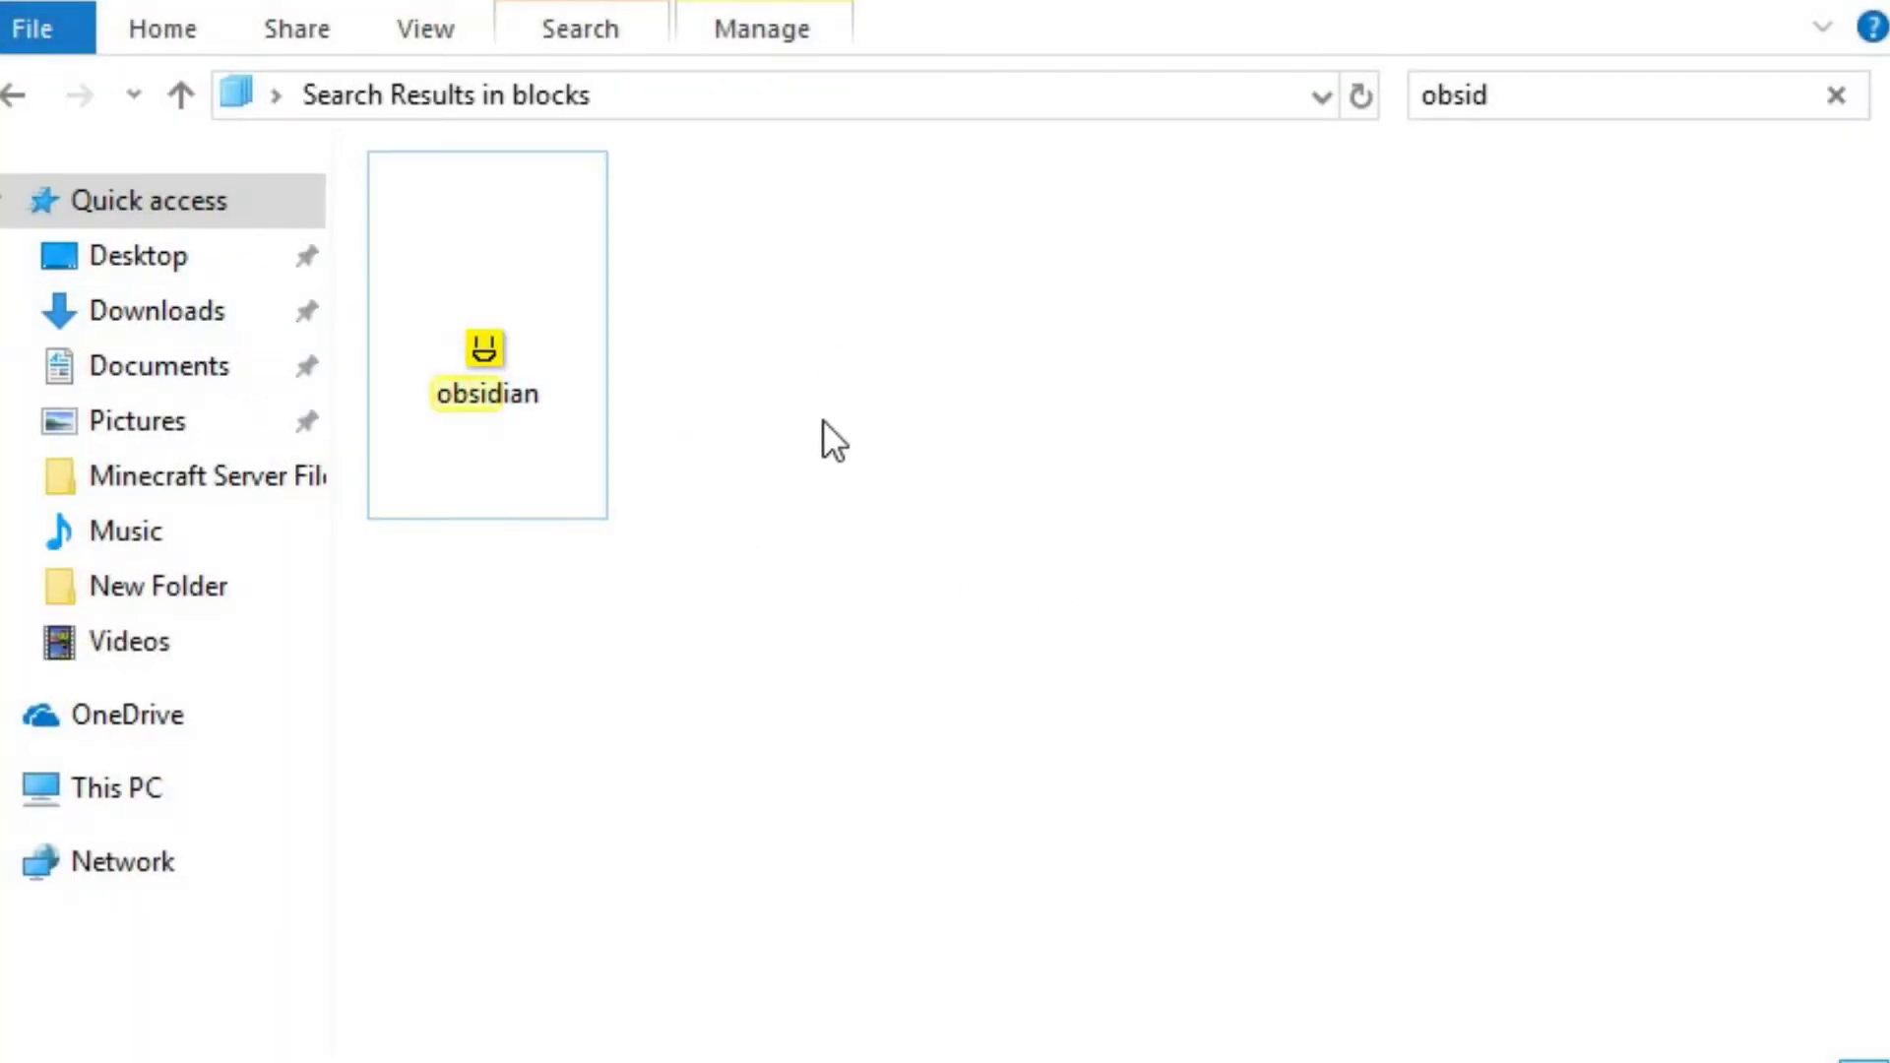
# Return from the search results to the full blocks folder and look through its block textures
pyautogui.click(21, 91)
pyautogui.scroll(-5, 1231, 669)
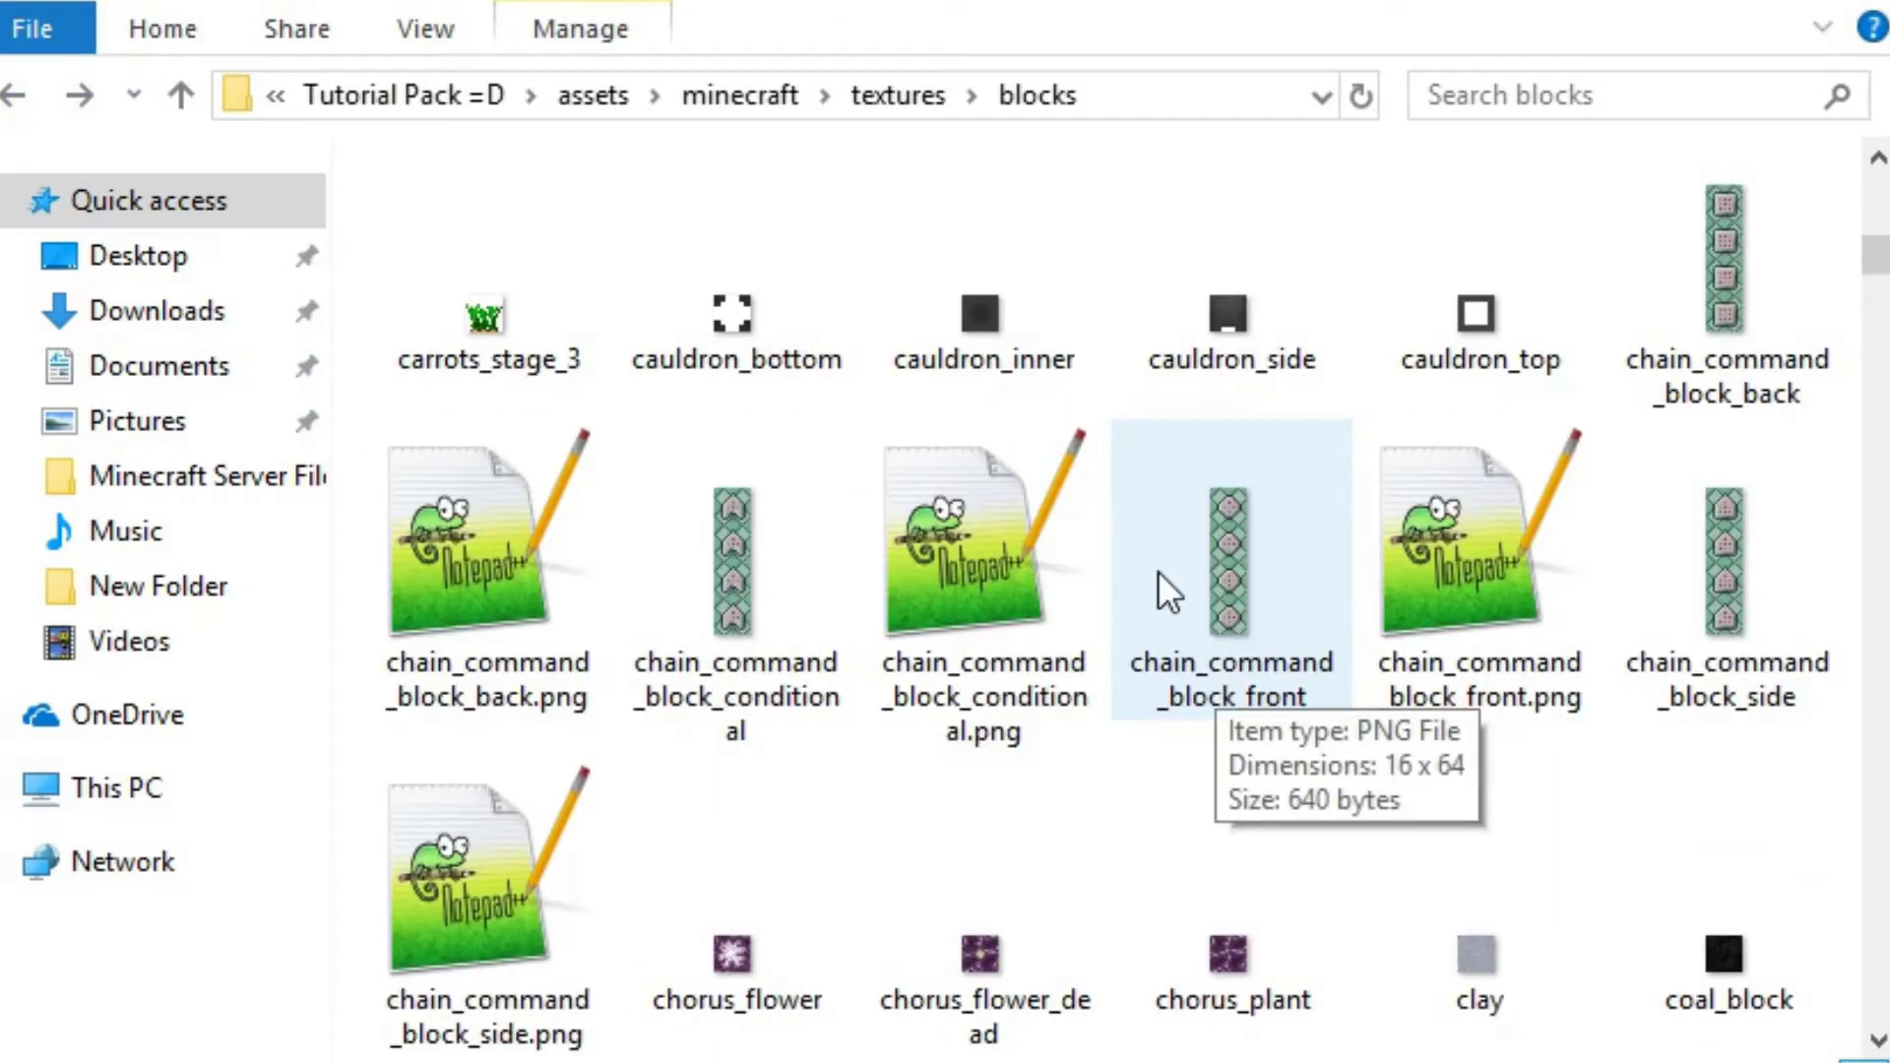
pyautogui.scroll(5, 1164, 591)
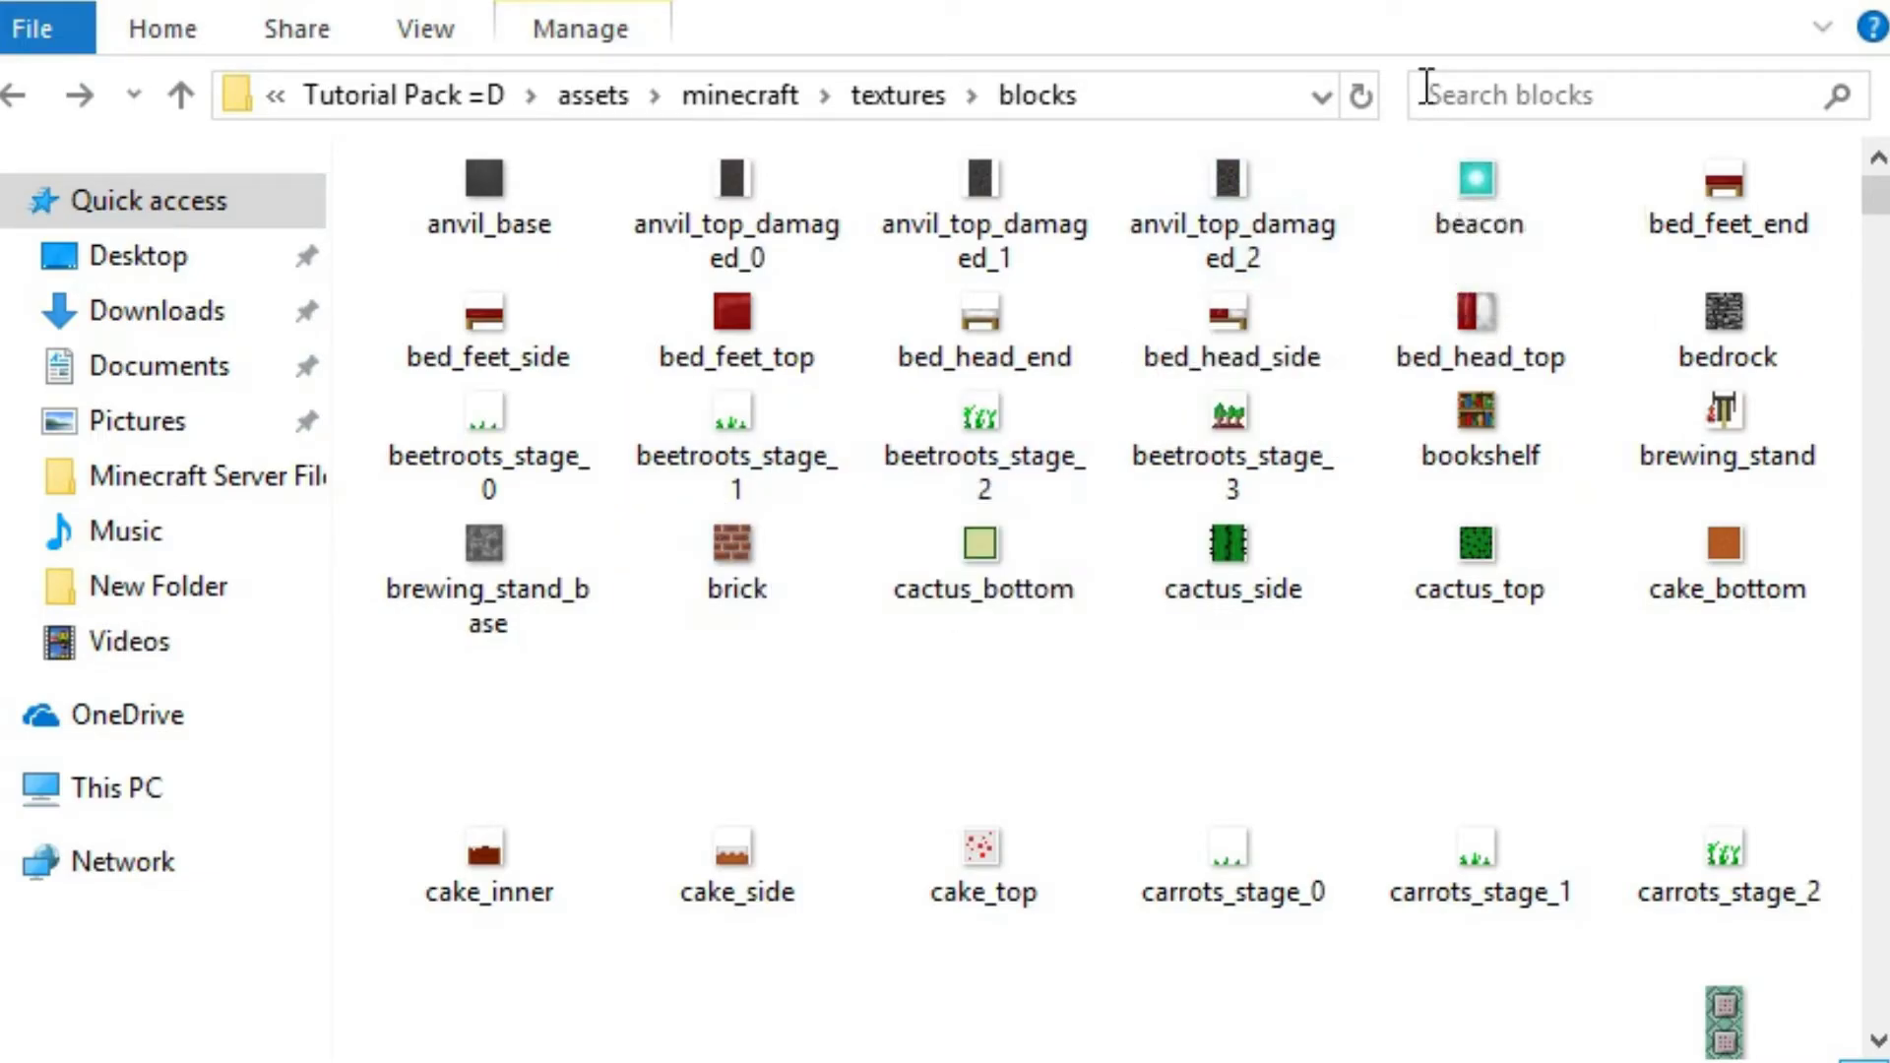
pyautogui.scroll(-5, 1013, 616)
pyautogui.scroll(-4, 1013, 616)
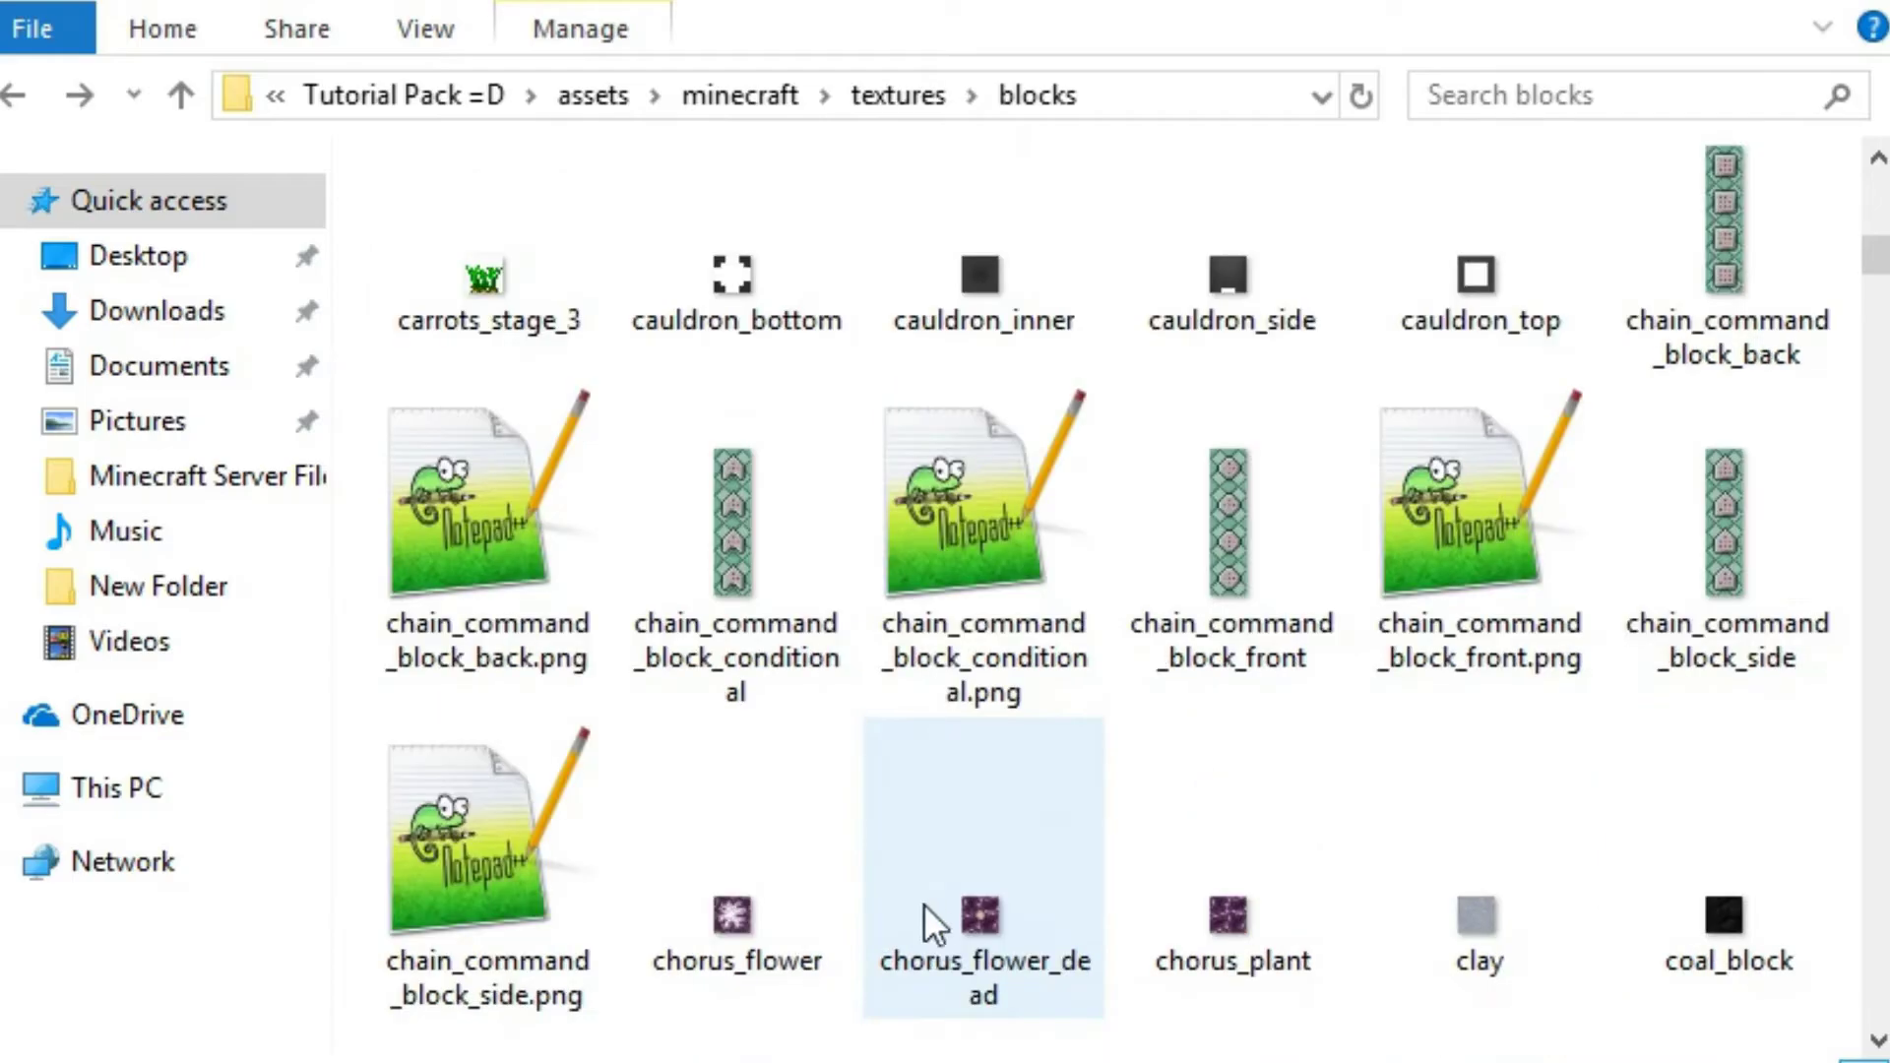
pyautogui.scroll(8, 926, 896)
pyautogui.scroll(-10, 879, 841)
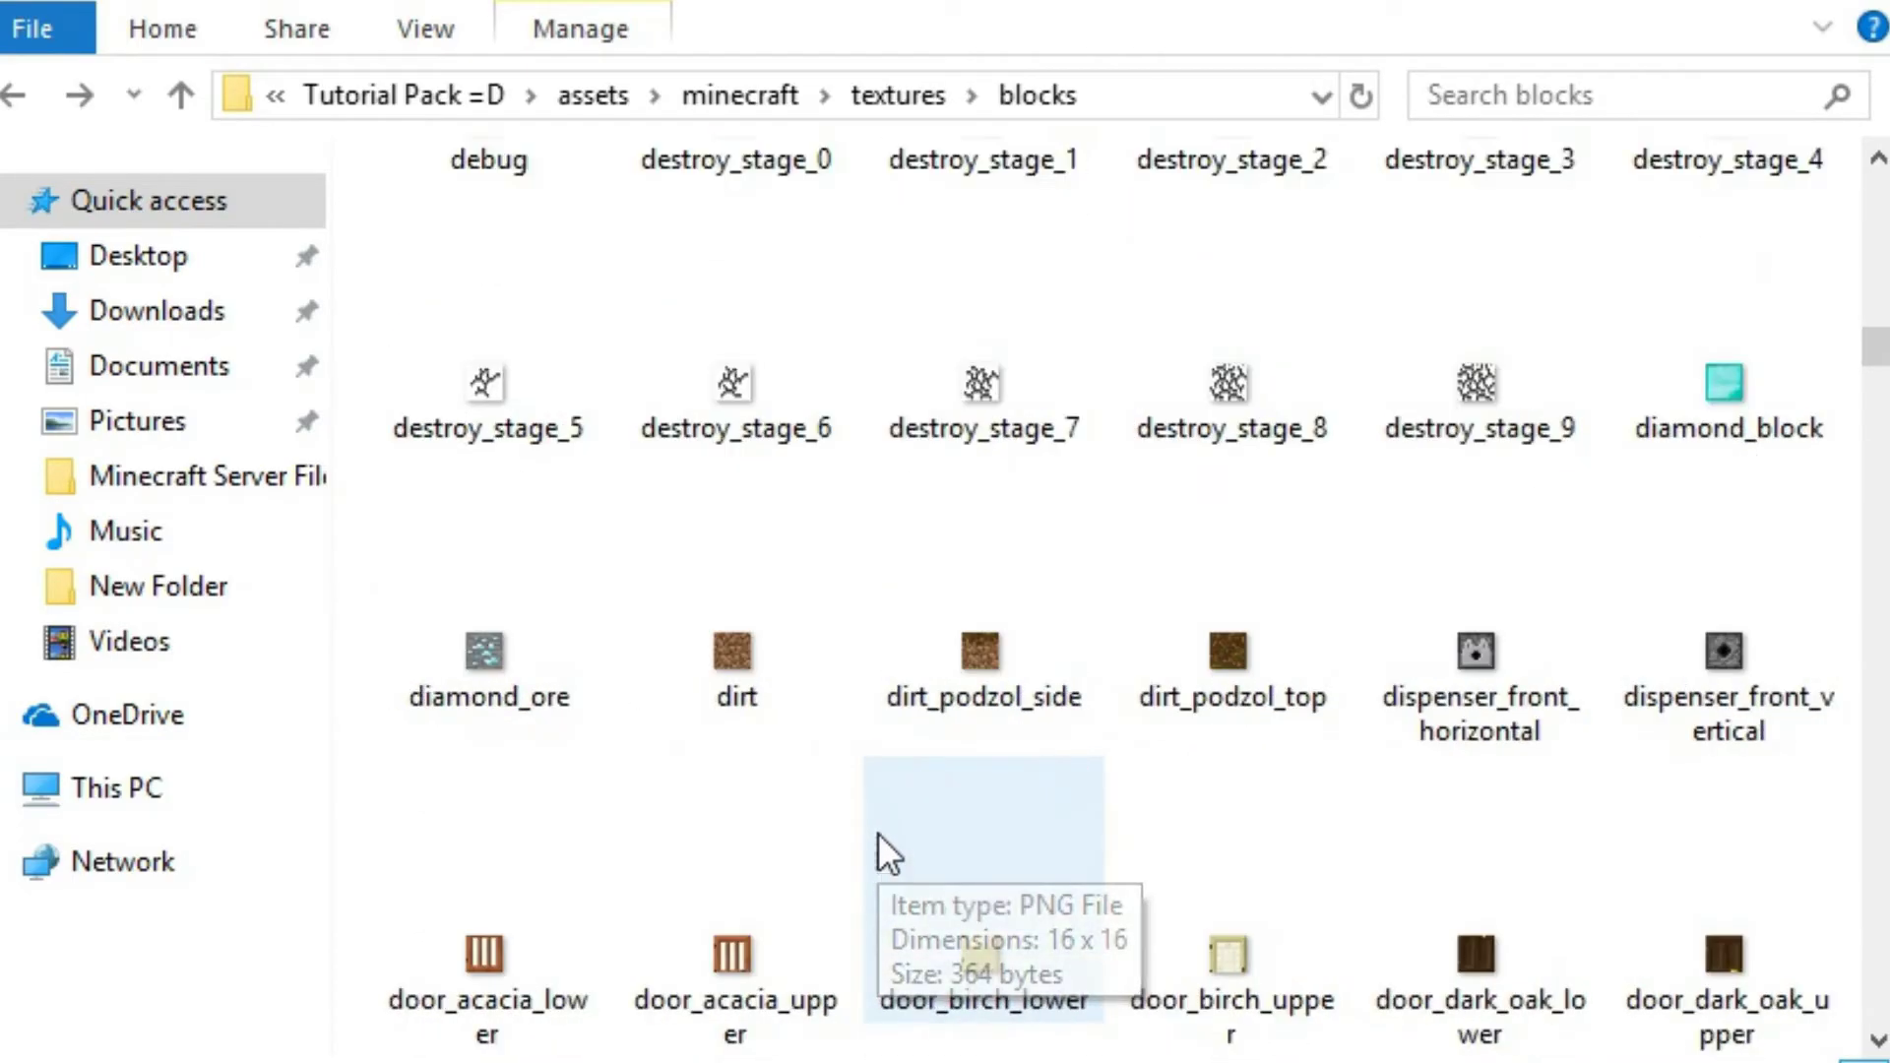
pyautogui.scroll(-3, 787, 709)
pyautogui.scroll(4, 734, 664)
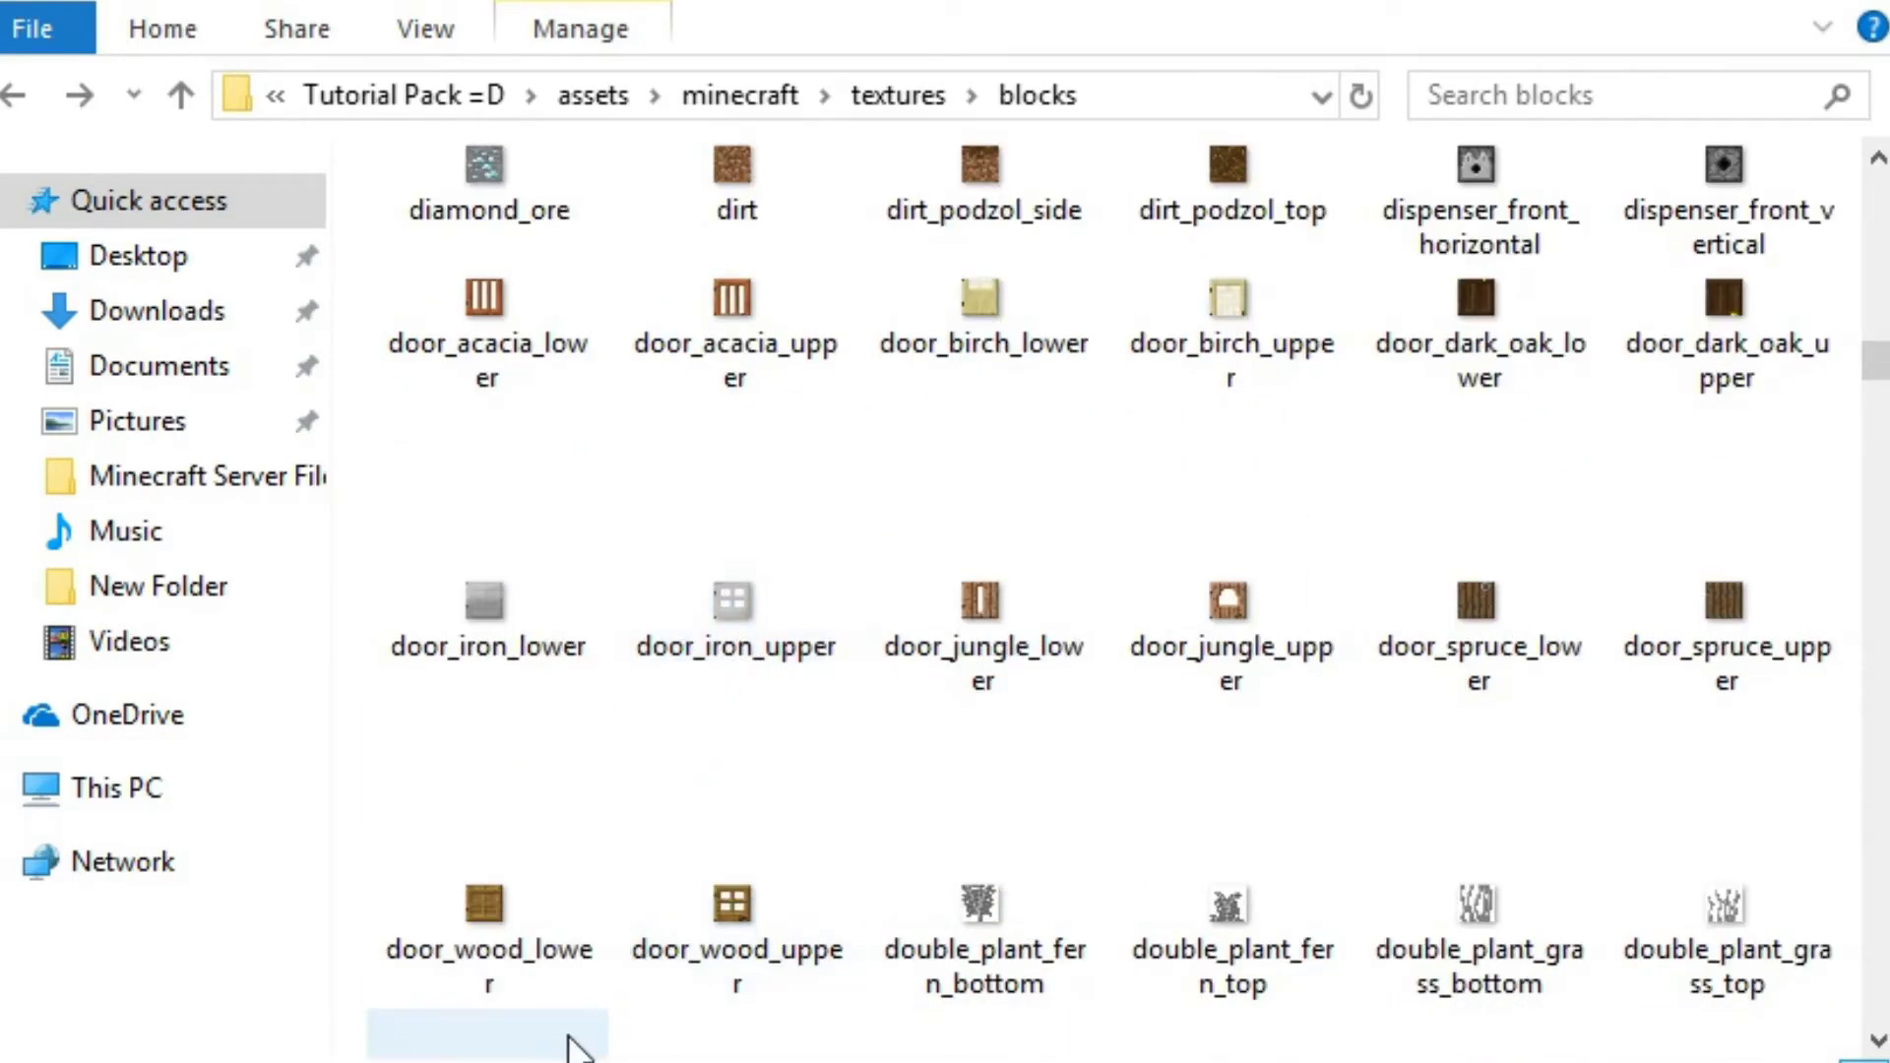
pyautogui.scroll(-10, 683, 867)
pyautogui.scroll(8, 681, 841)
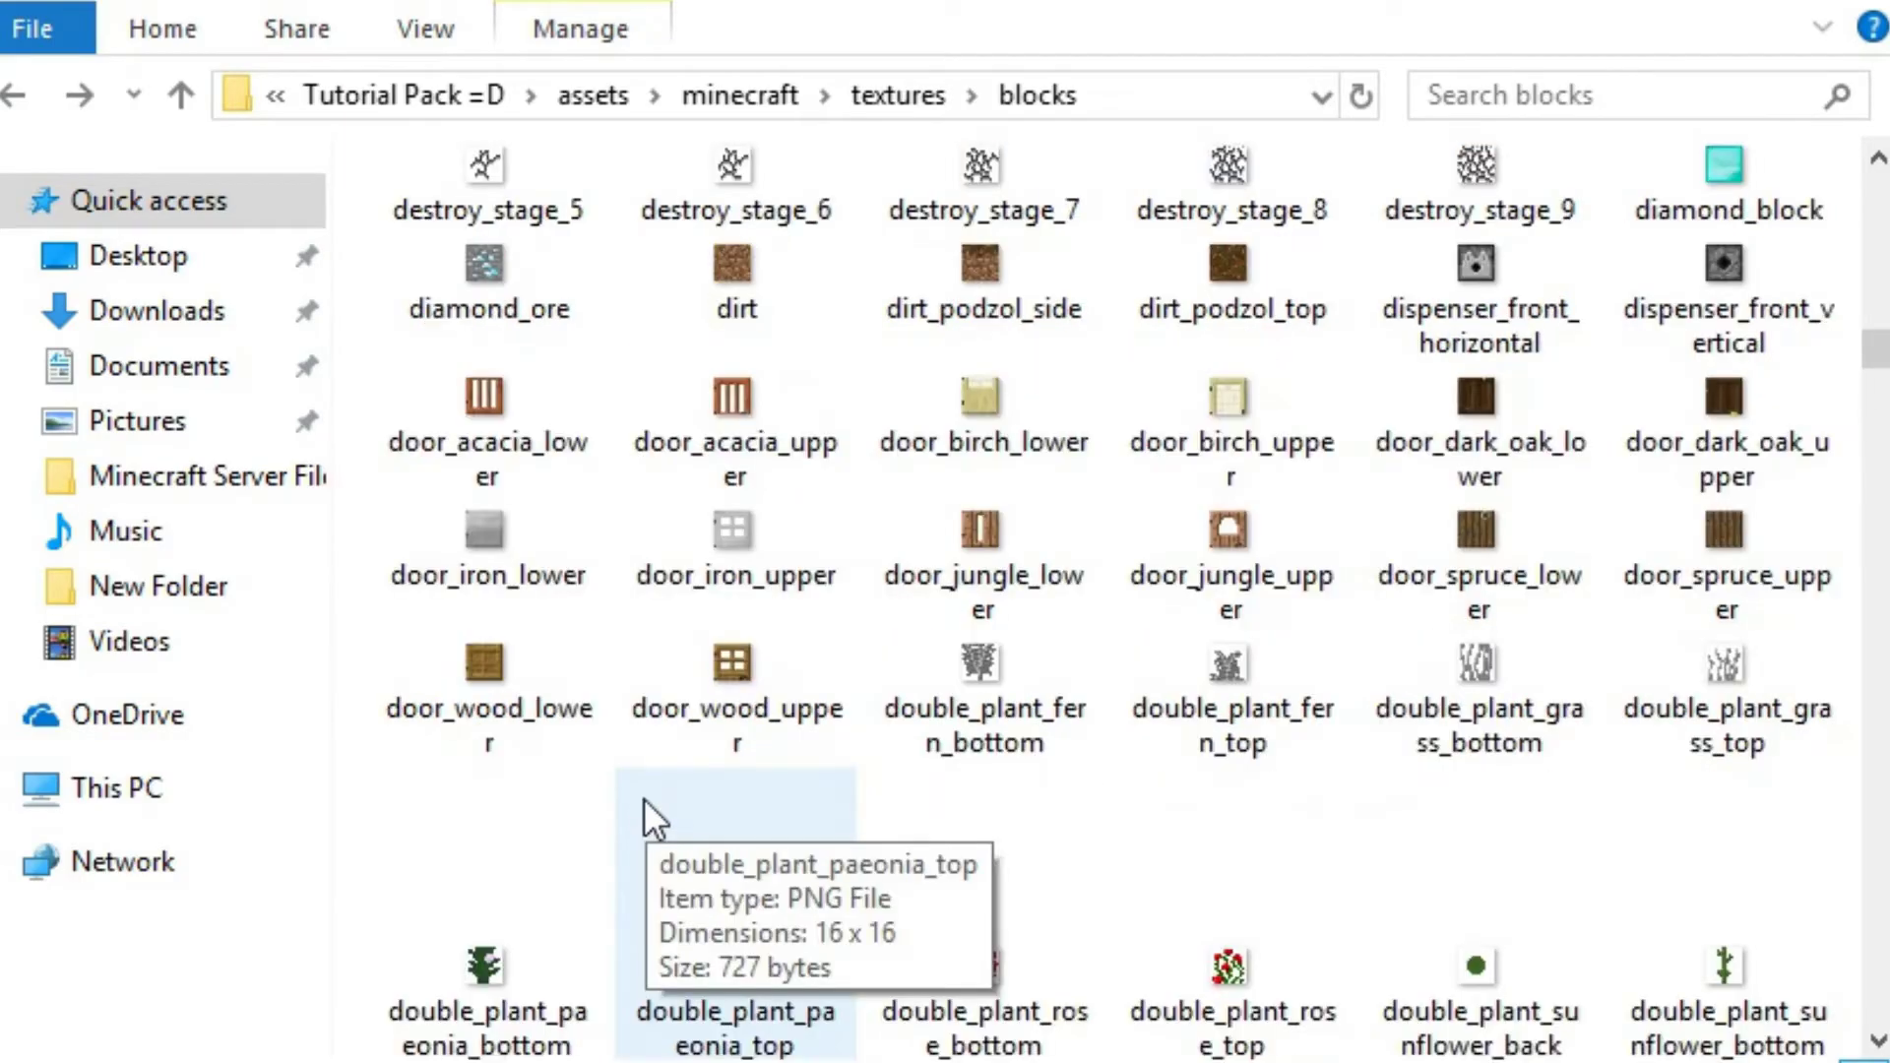
# View the diamond_ore texture in Photos and open it from there with Paint
pyautogui.click(486, 264)
pyautogui.doubleClick(601, 309)
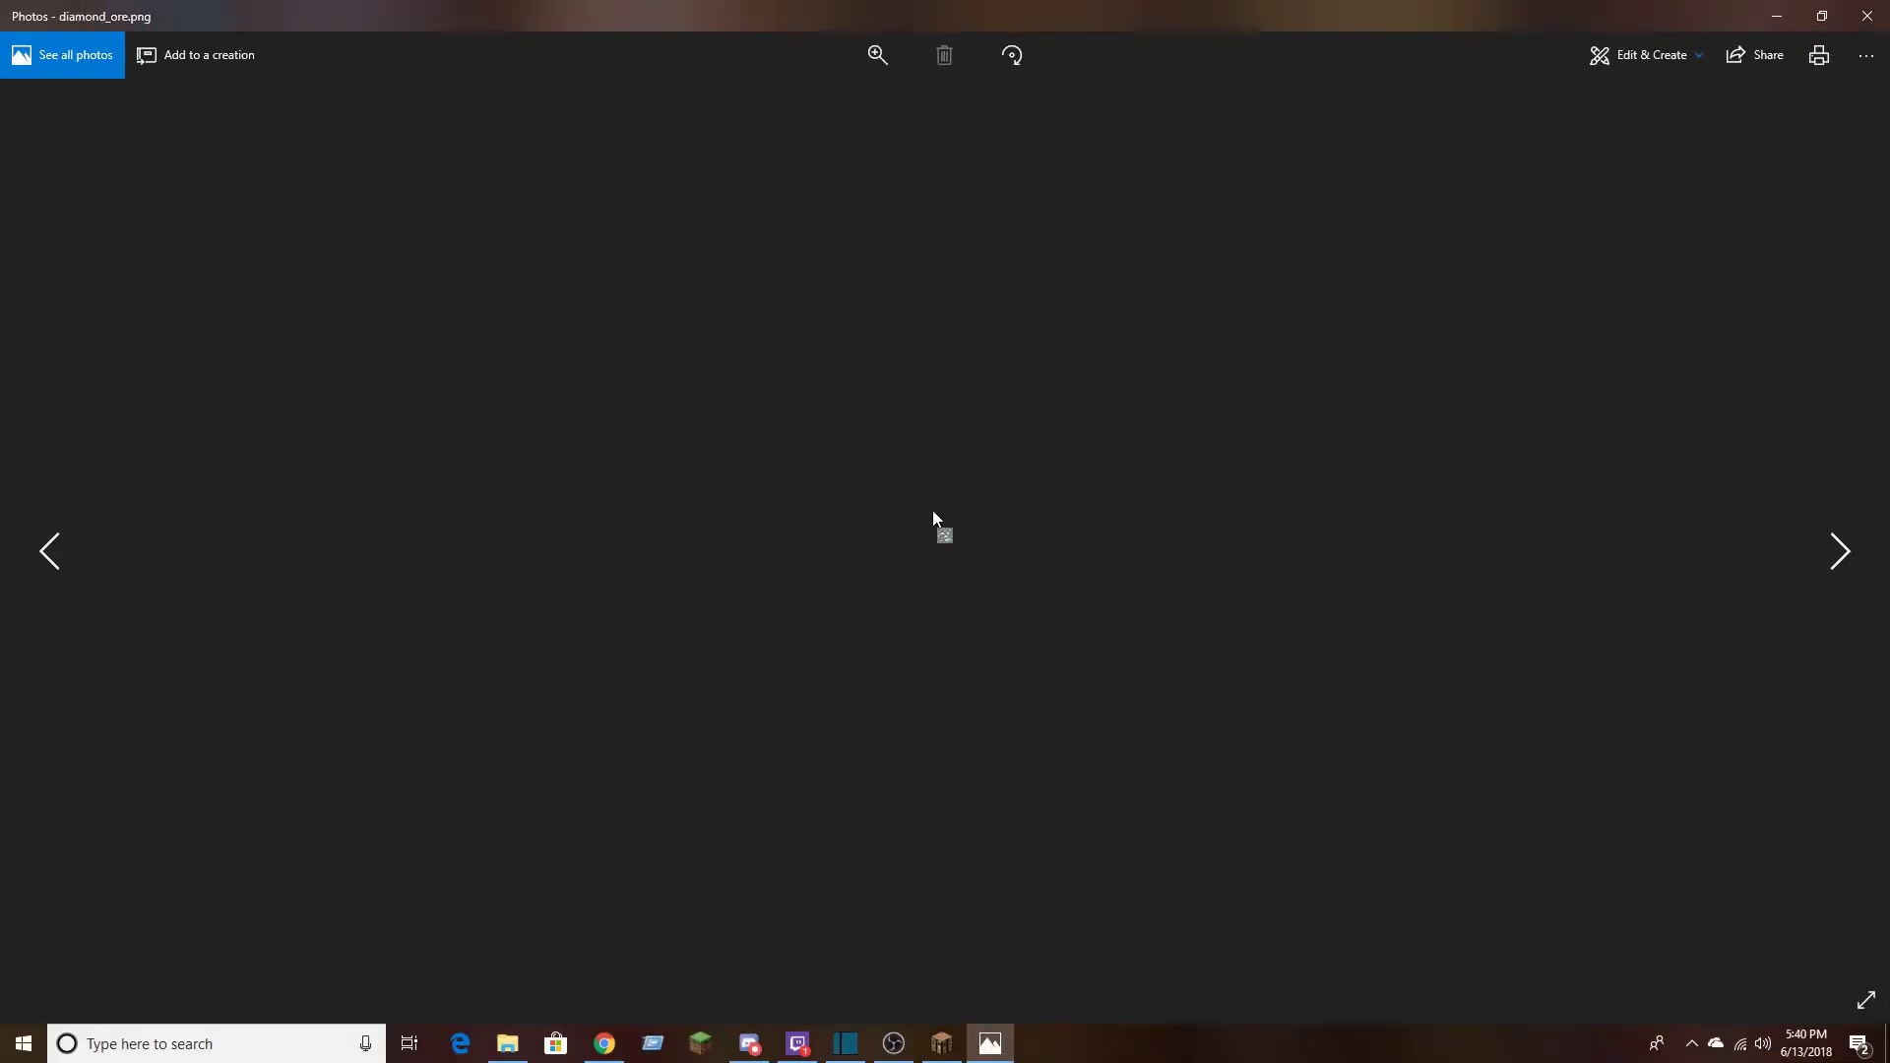
pyautogui.rightClick(948, 533)
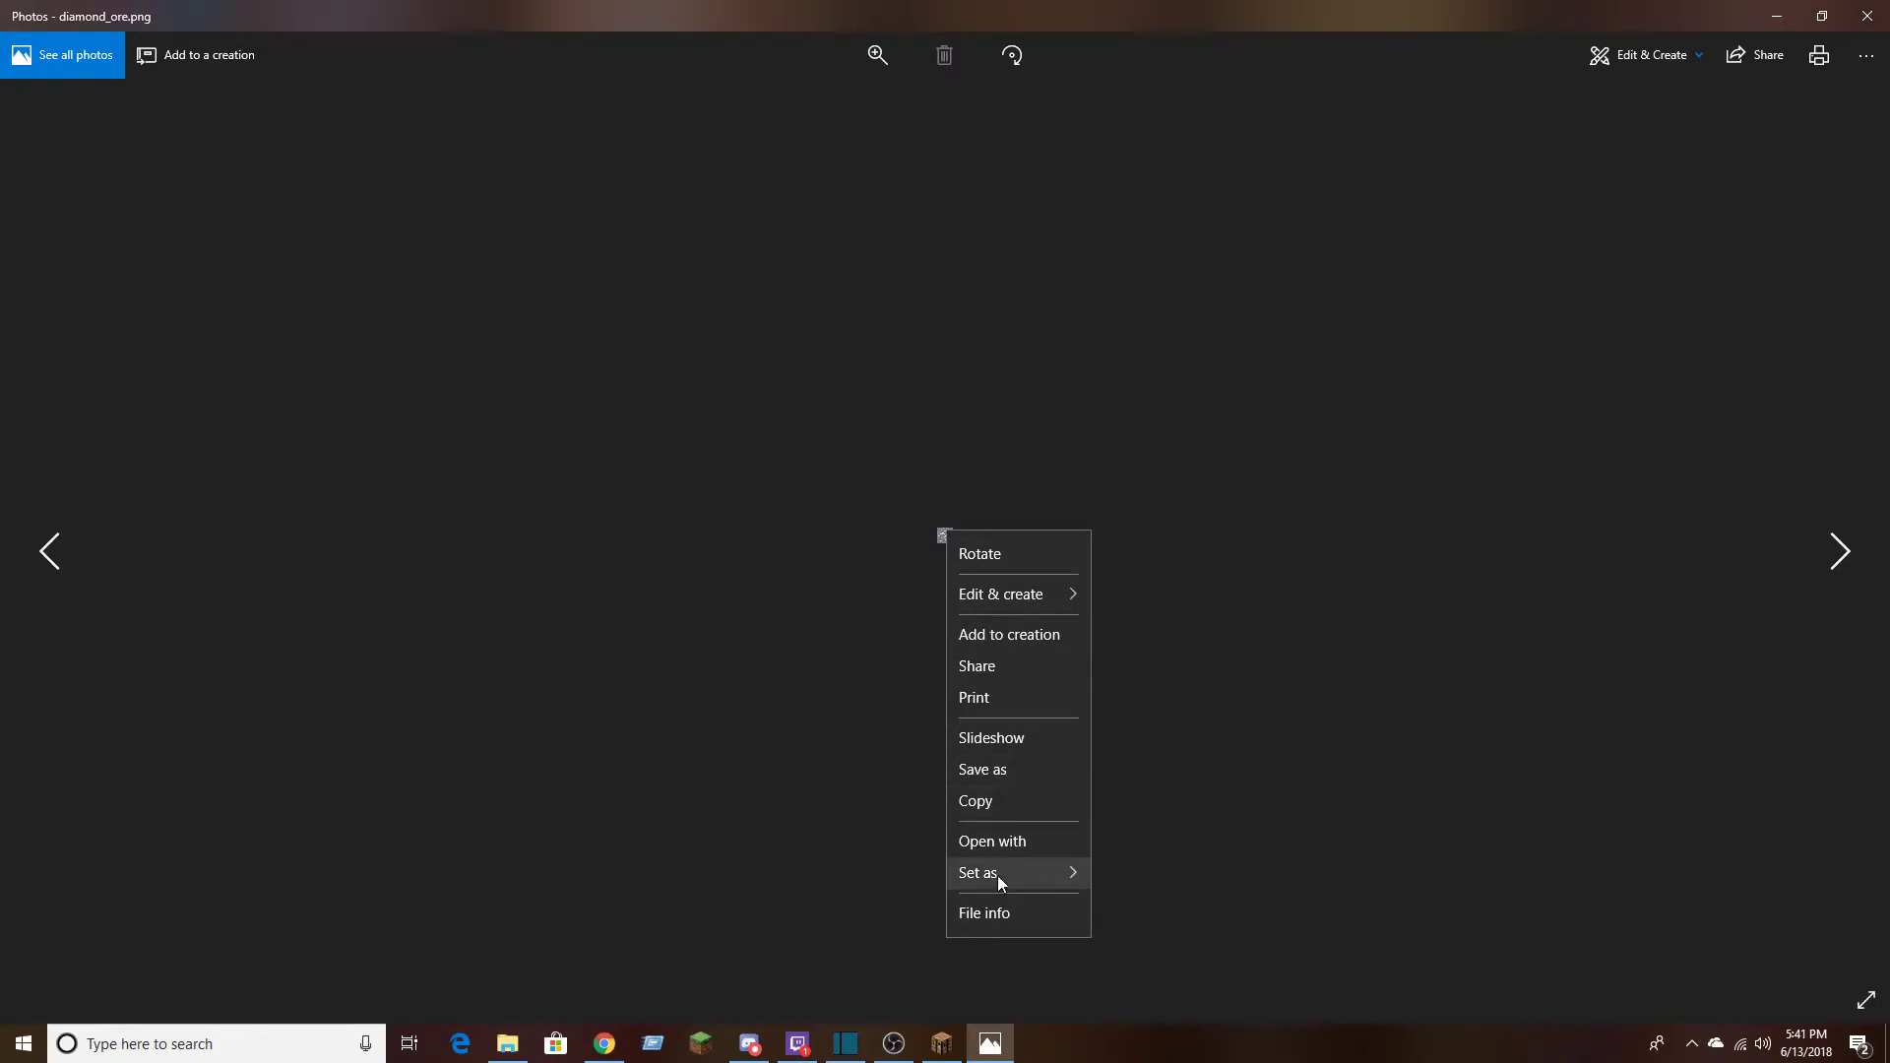
pyautogui.click(998, 851)
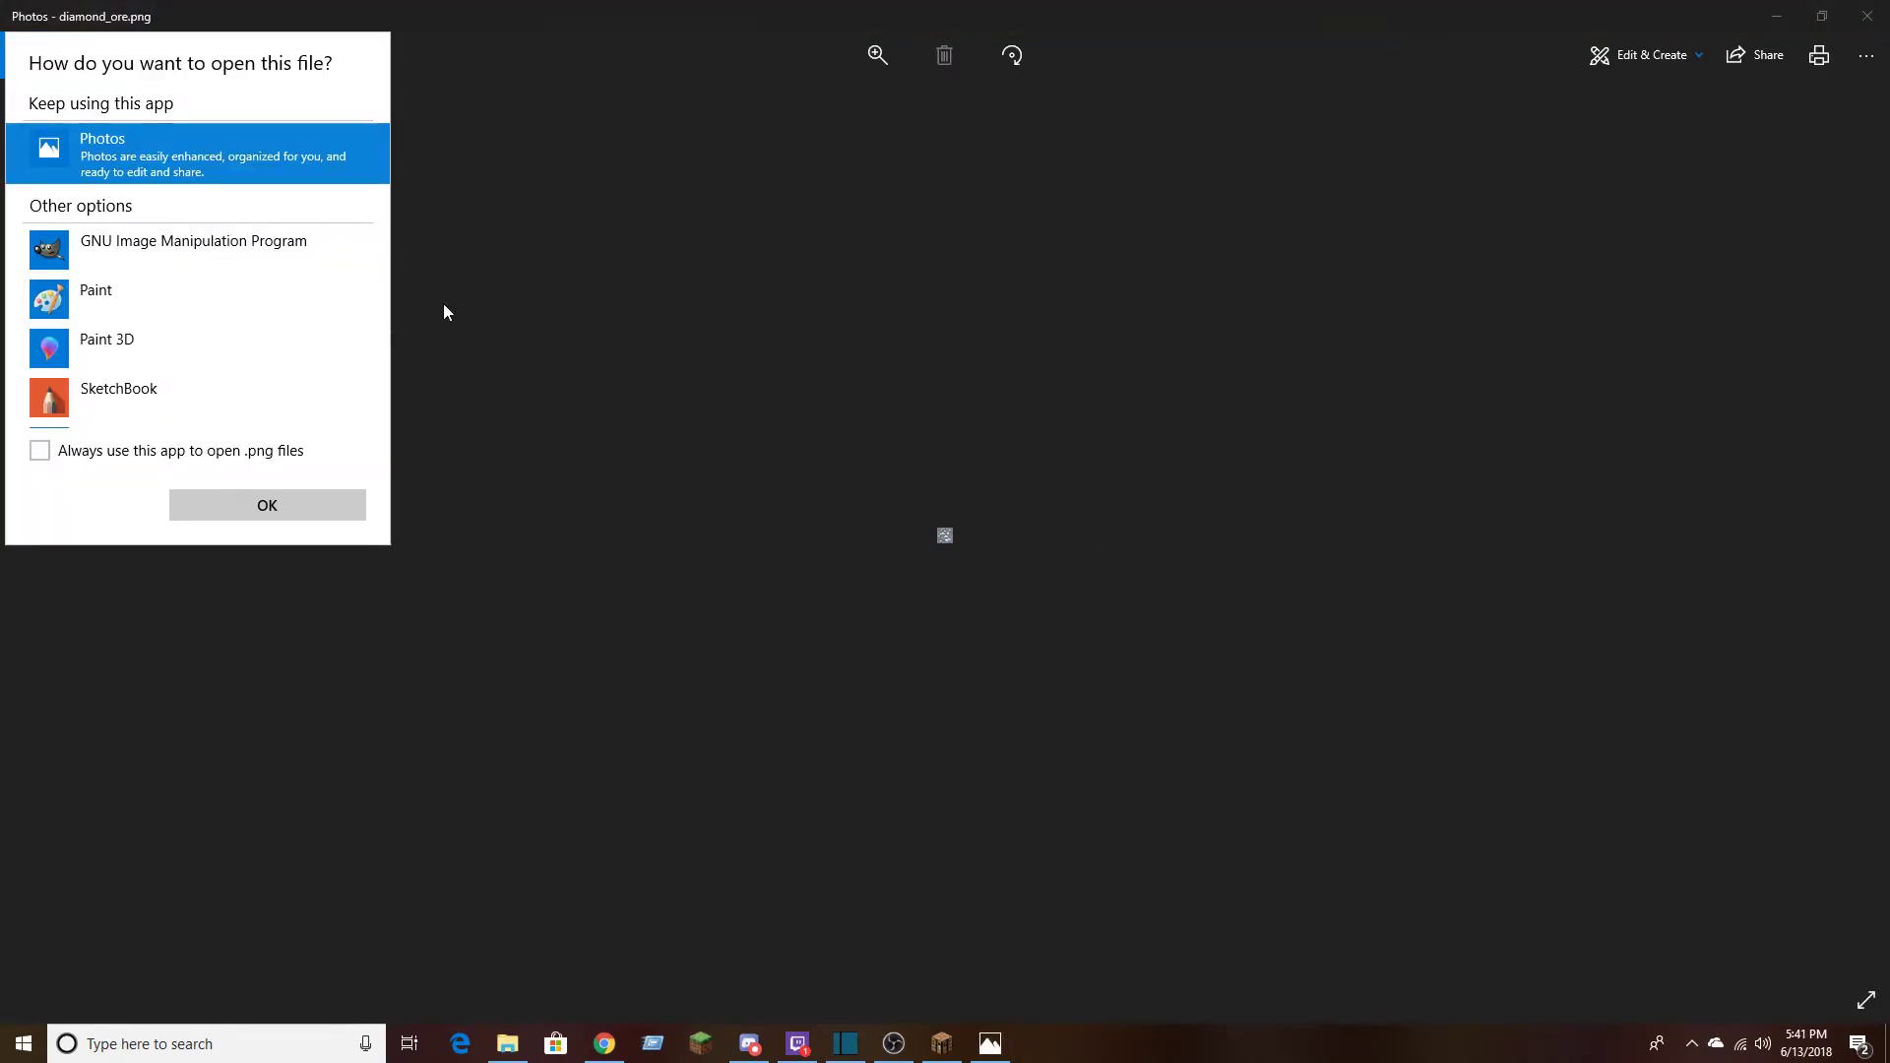
pyautogui.scroll(-1, 250, 331)
pyautogui.click(111, 244)
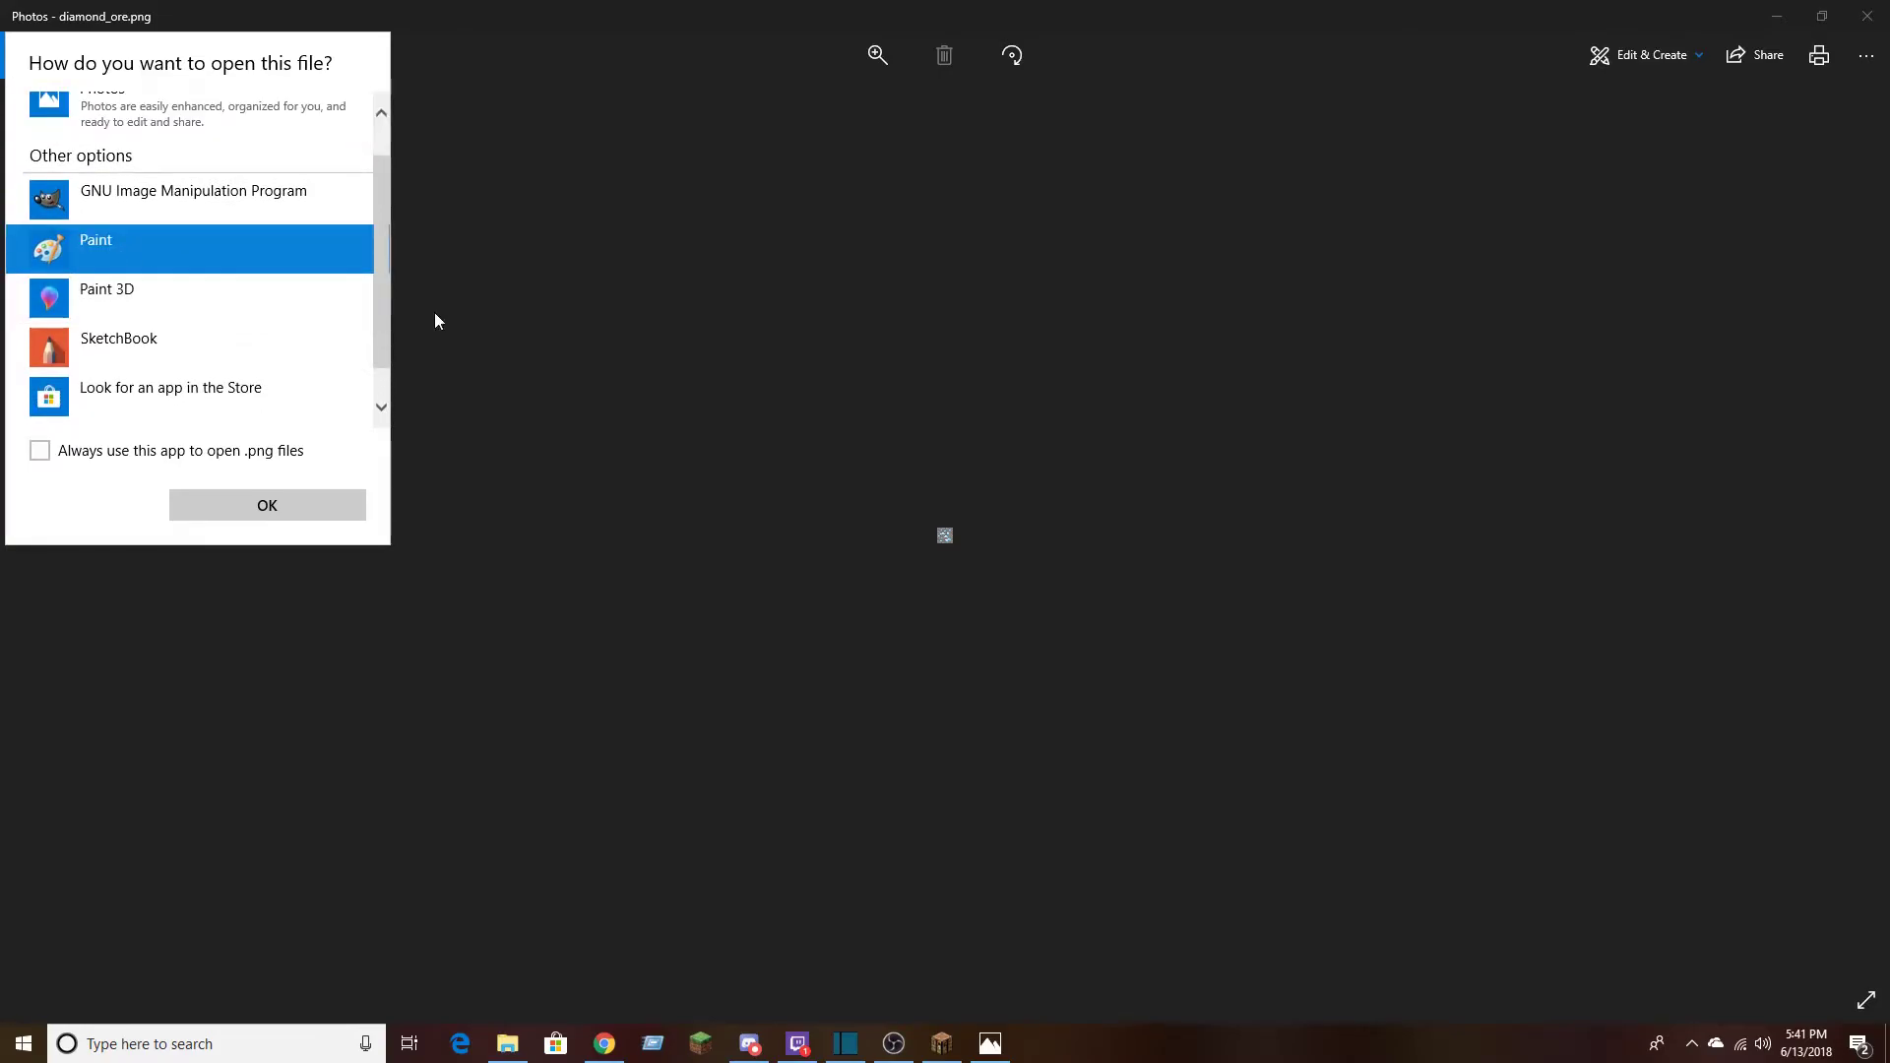
pyautogui.click(269, 486)
pyautogui.click(208, 506)
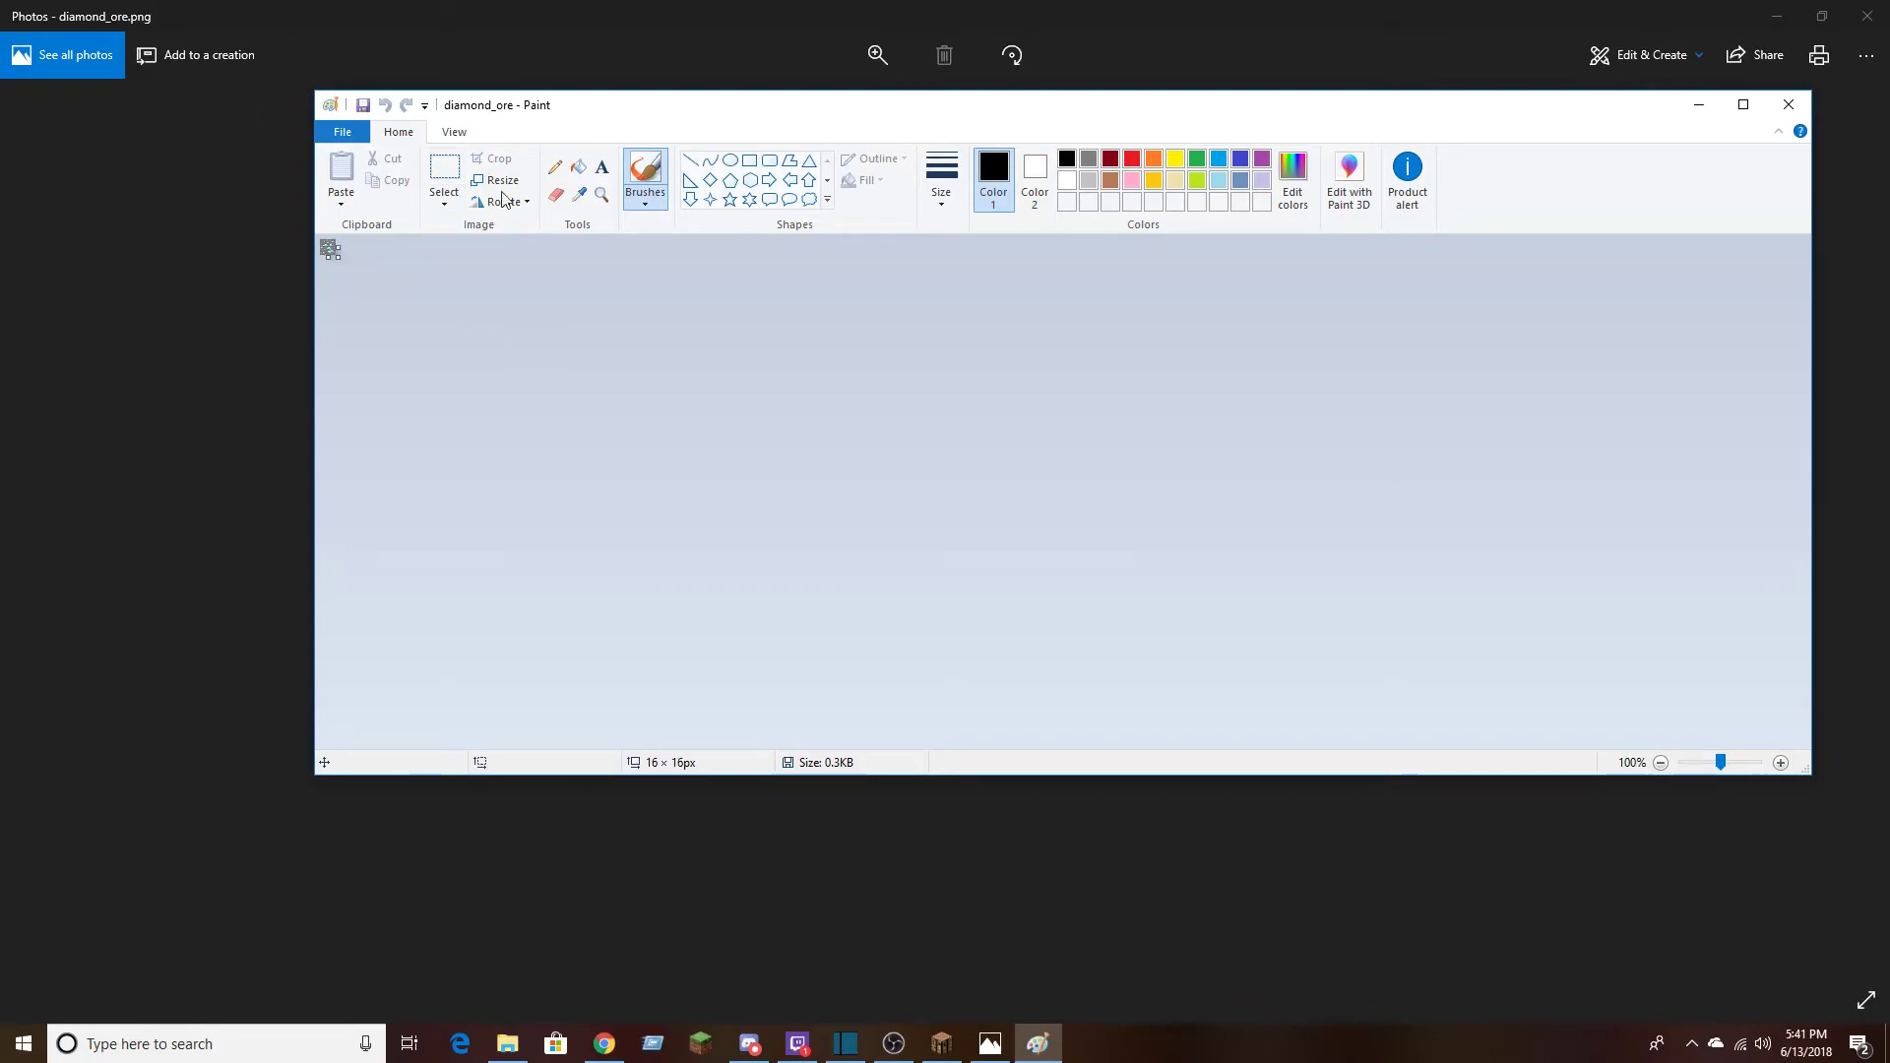
# Resize the diamond_ore image to 256 × 256 pixels, maintaining the aspect ratio
pyautogui.click(497, 184)
pyautogui.click(548, 252)
pyautogui.doubleClick(548, 285)
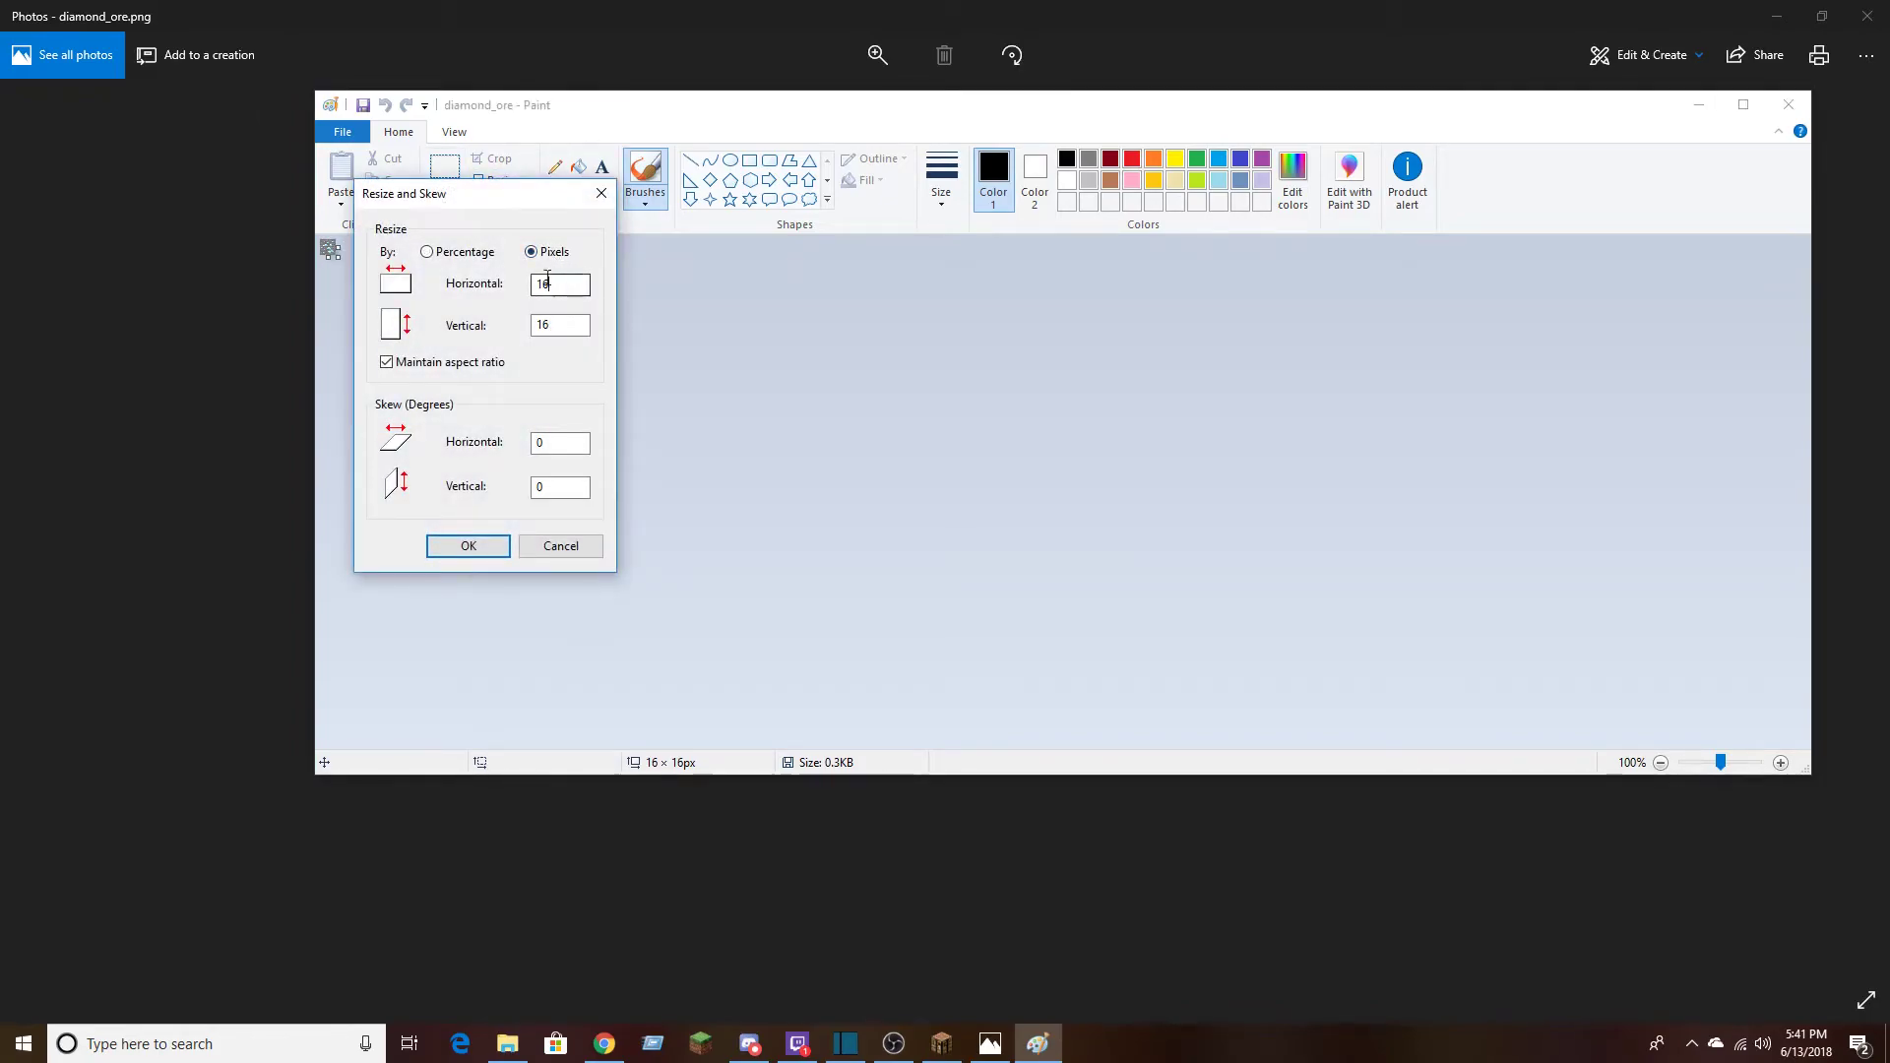
pyautogui.write('25')
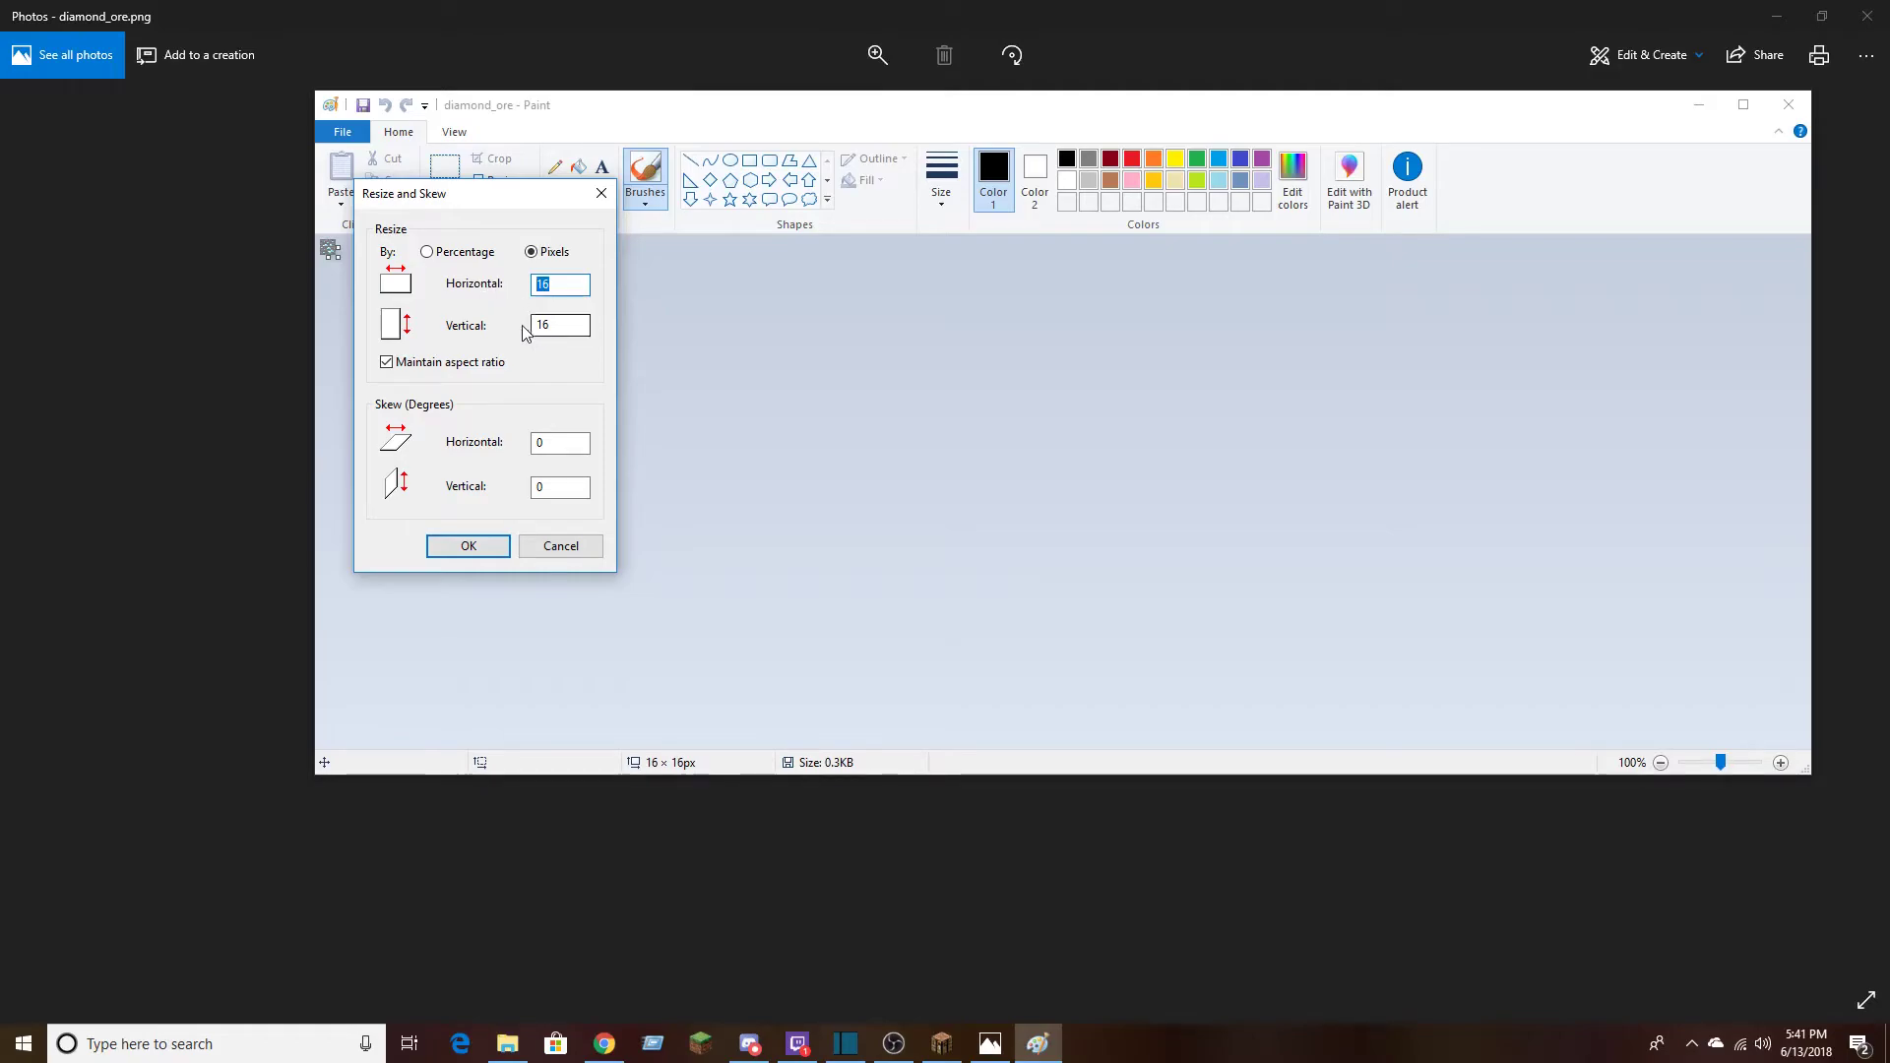
pyautogui.write('6')
pyautogui.click(466, 547)
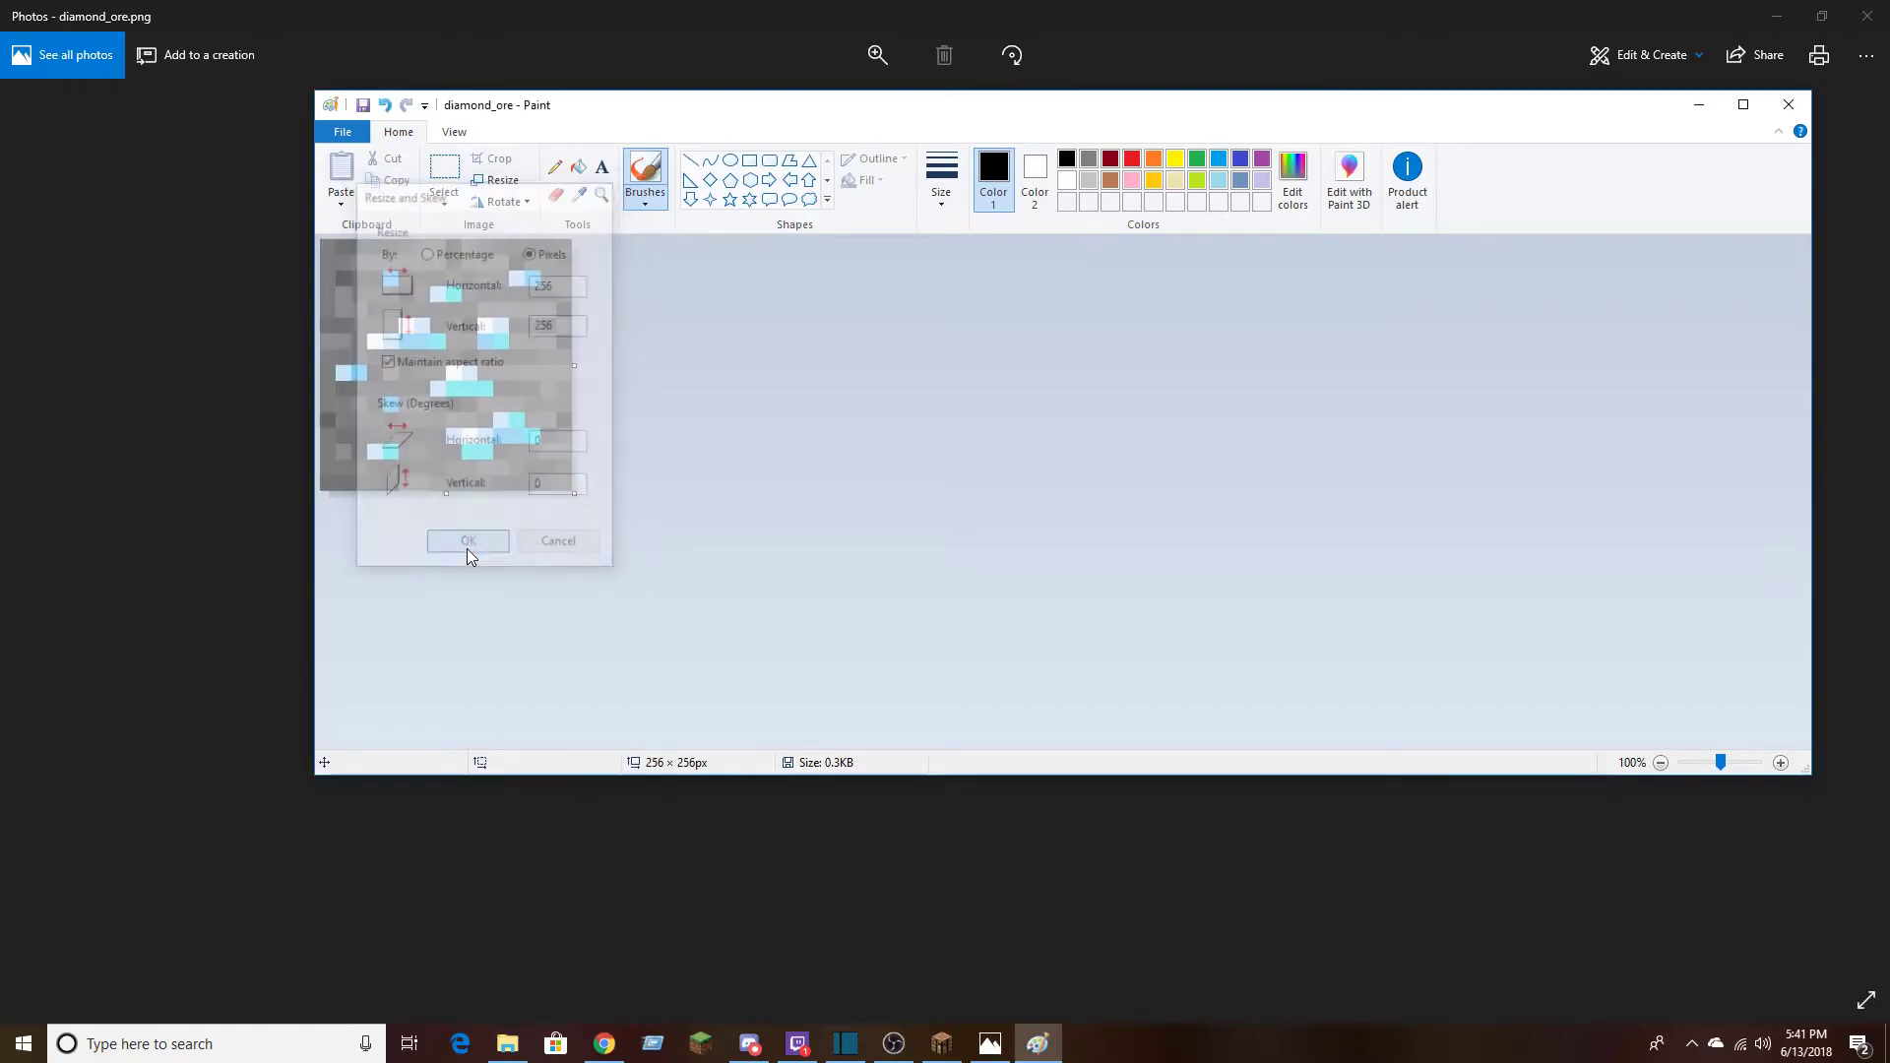
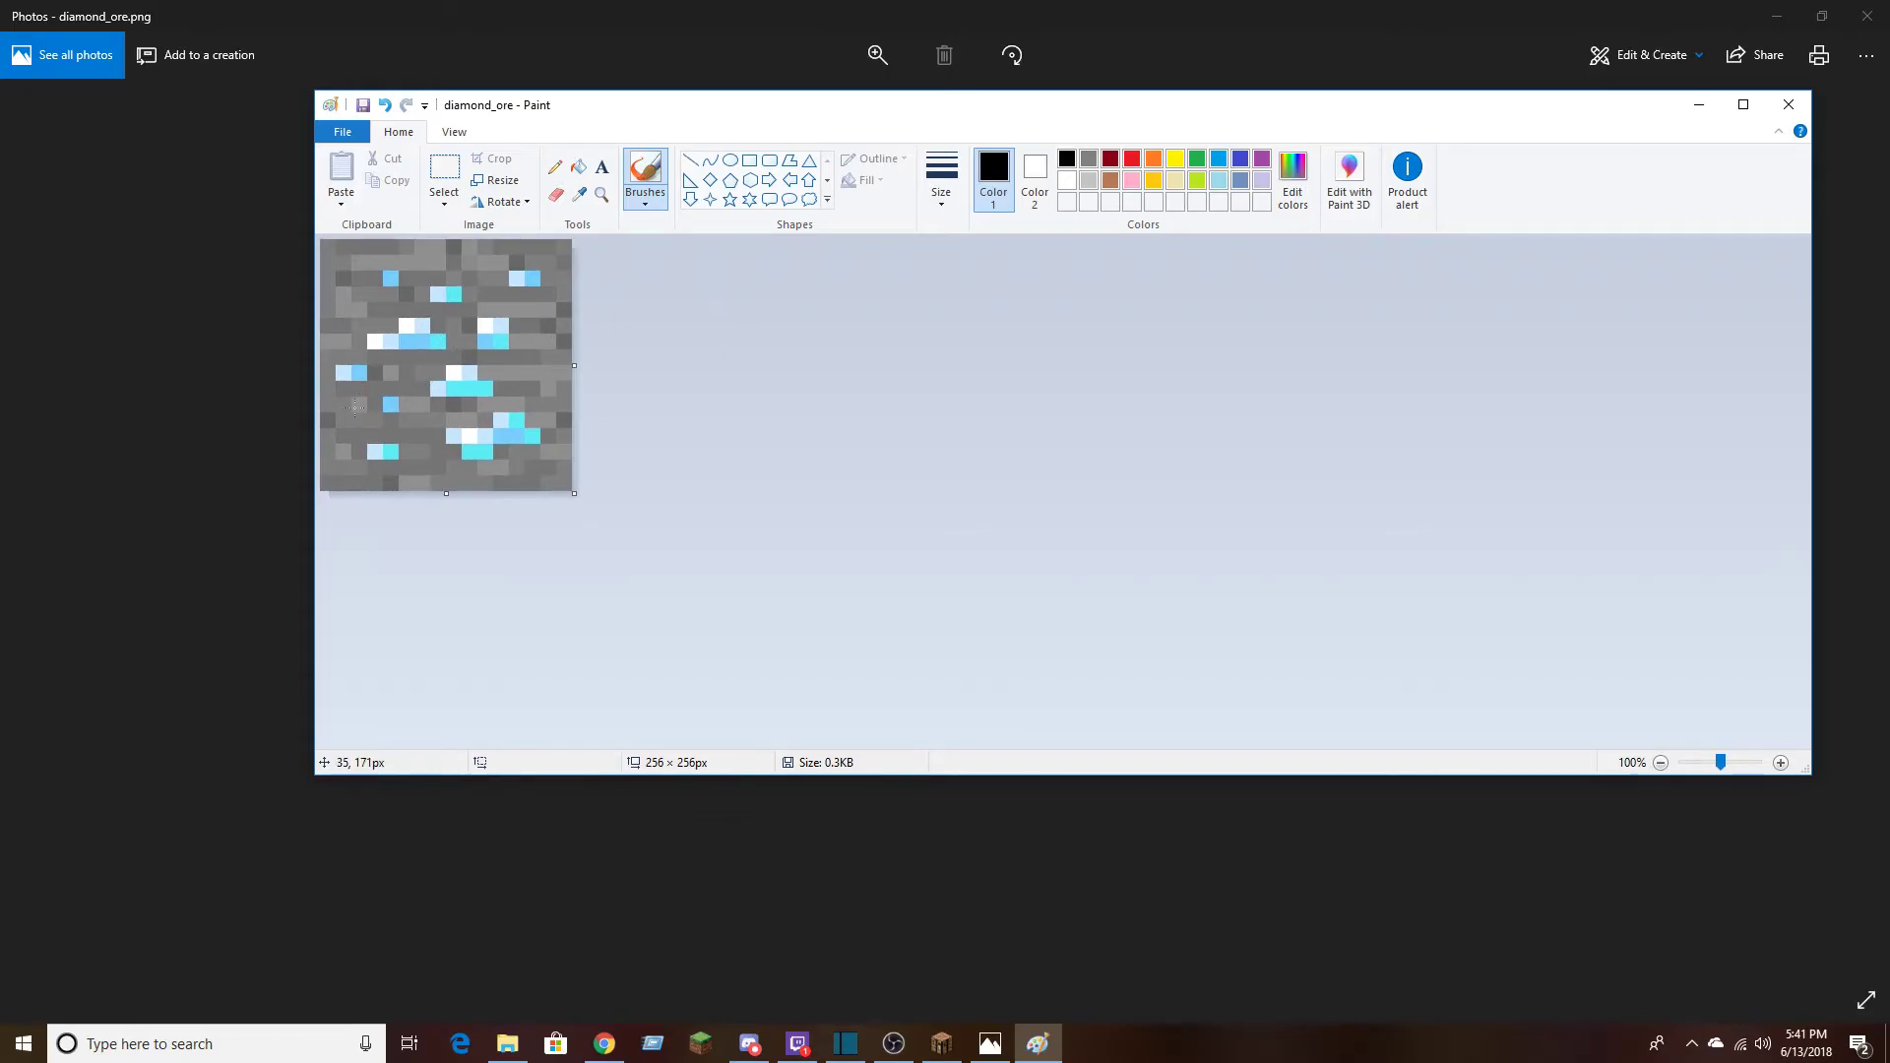
pyautogui.click(893, 1043)
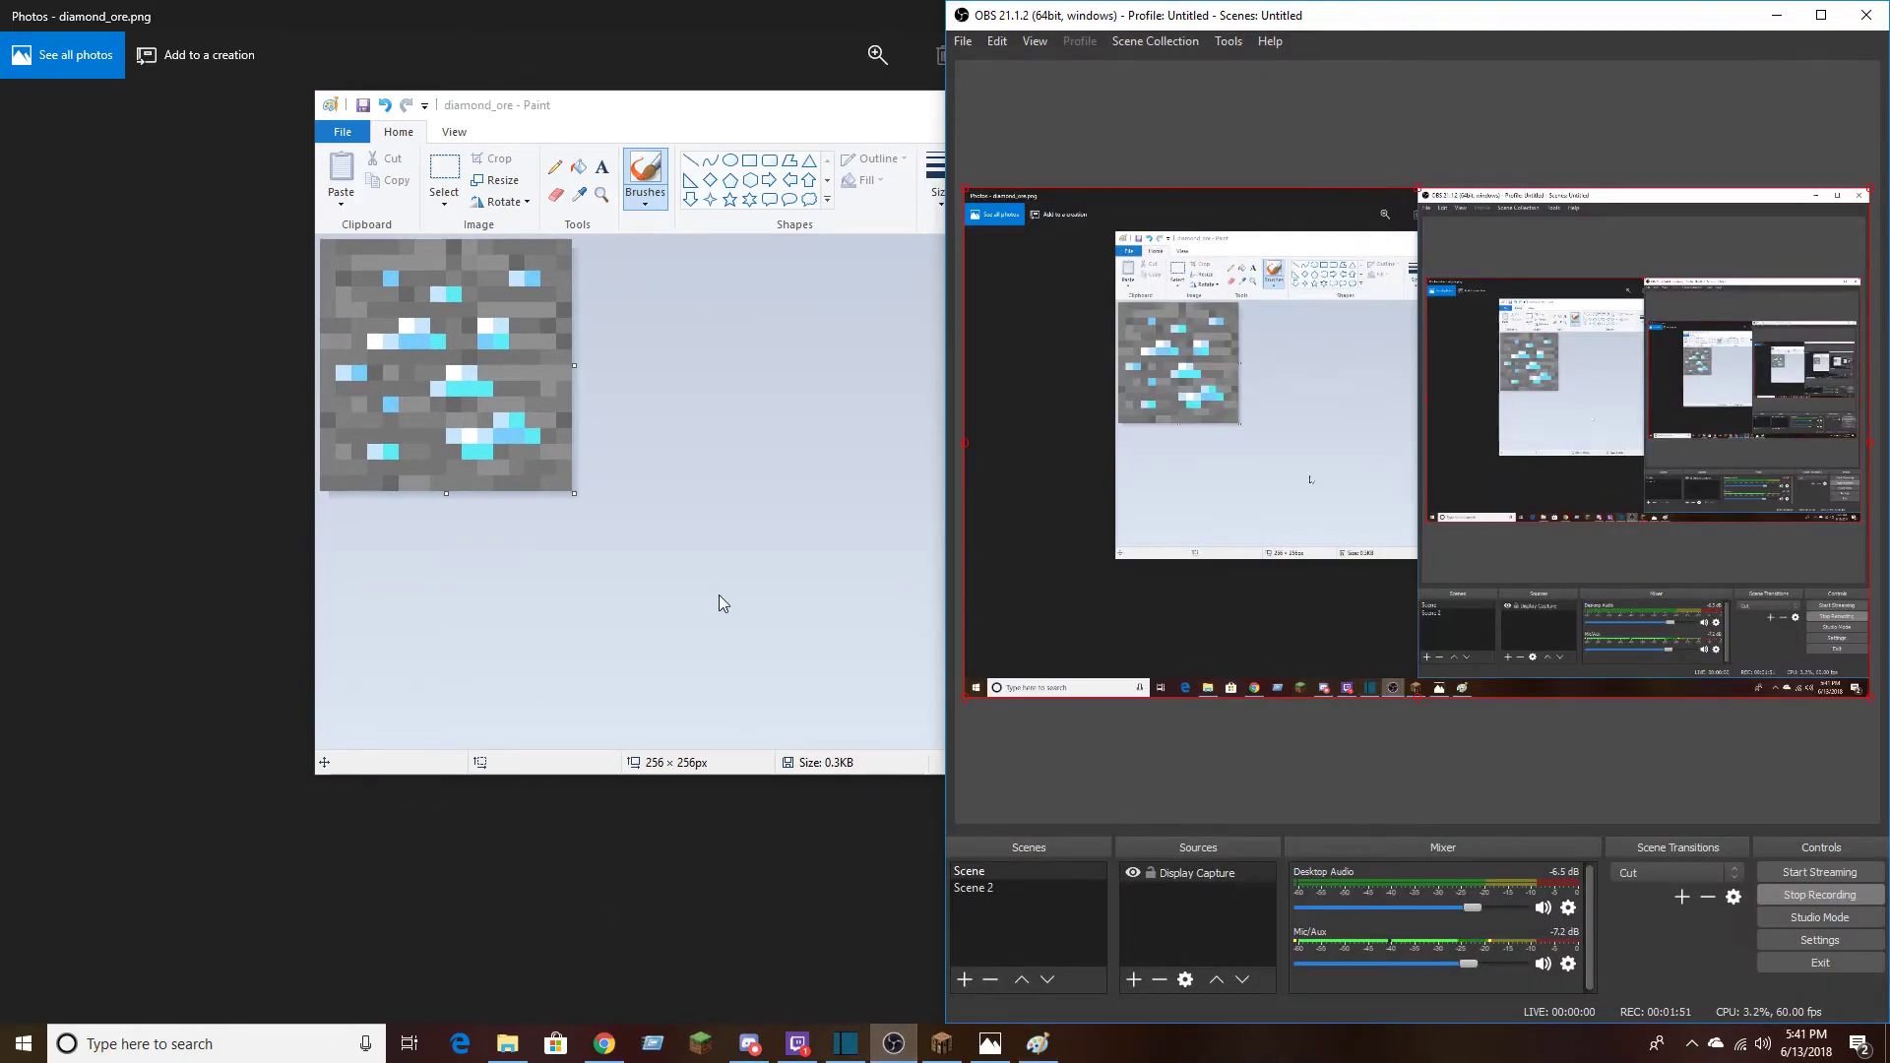
pyautogui.click(719, 583)
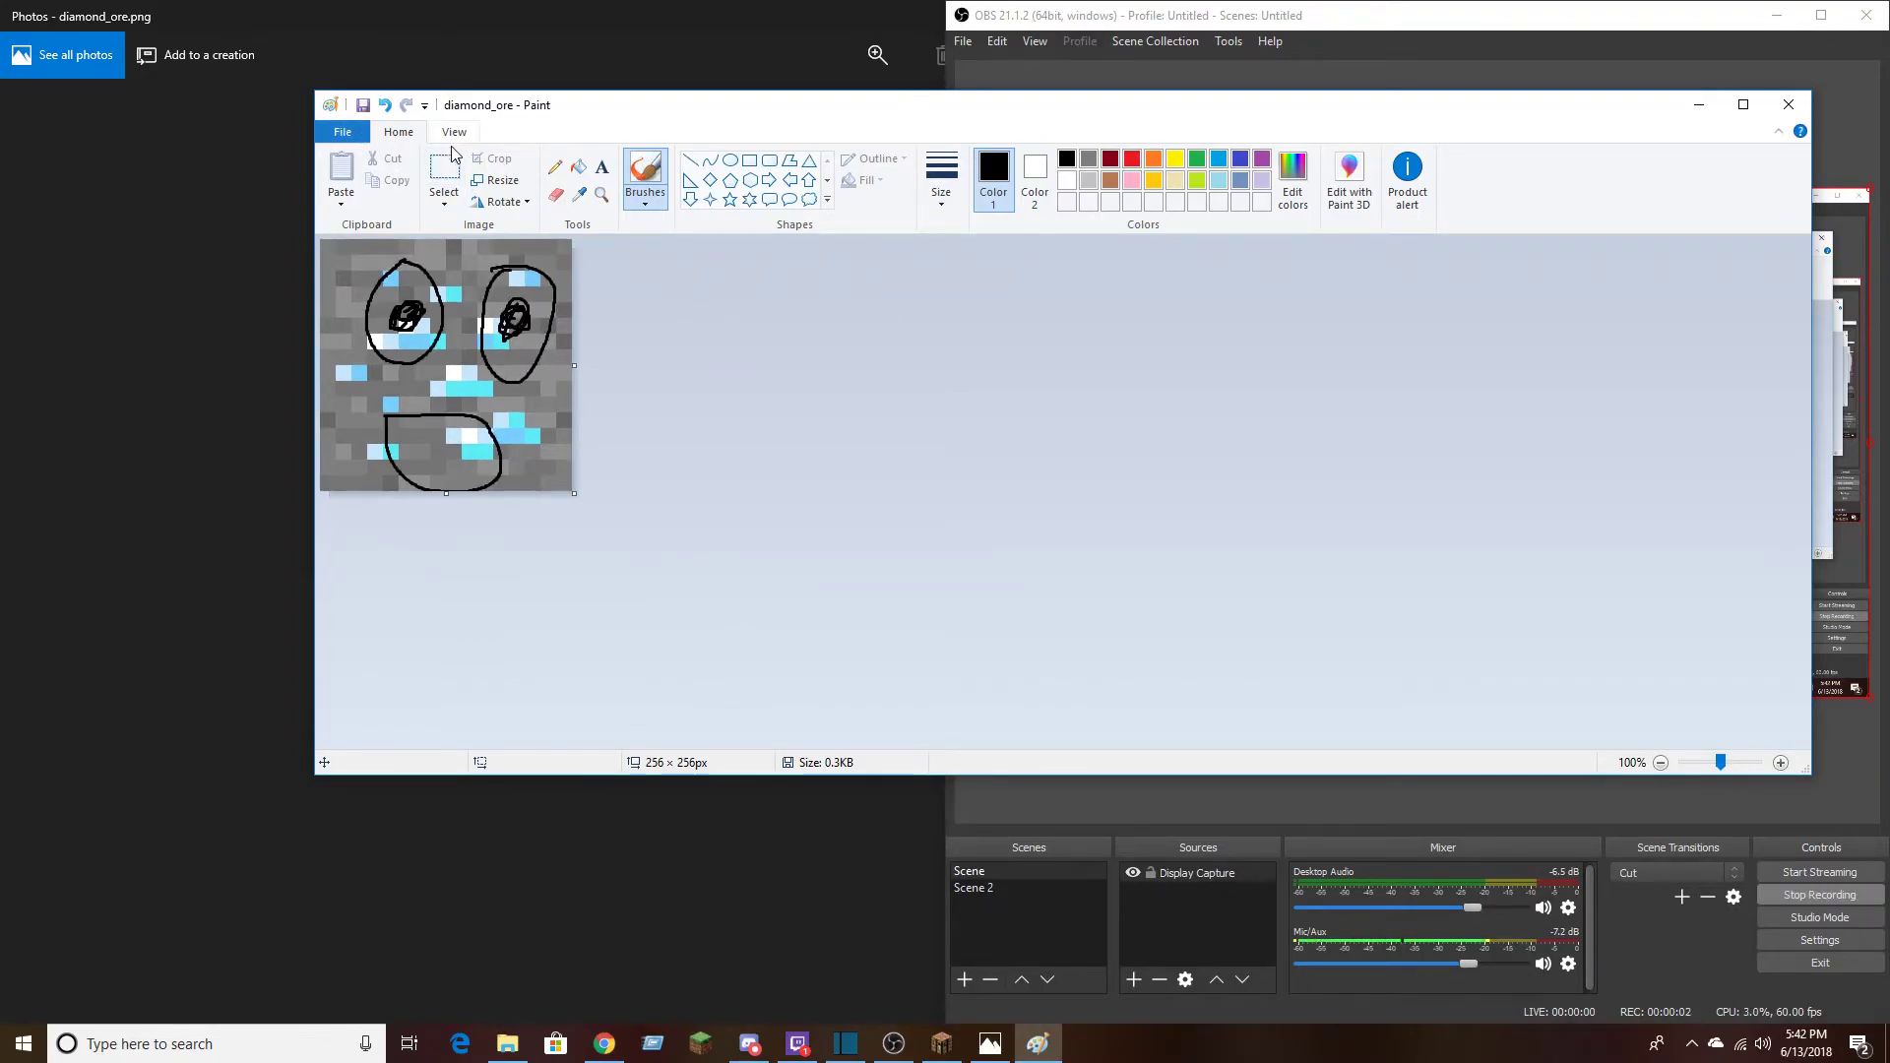
# Save the drawn-on texture as a PNG named diamond_ore in the Tutorial Pack =D folder, accepting the loss of transparency
pyautogui.click(343, 131)
pyautogui.moveTo(384, 303)
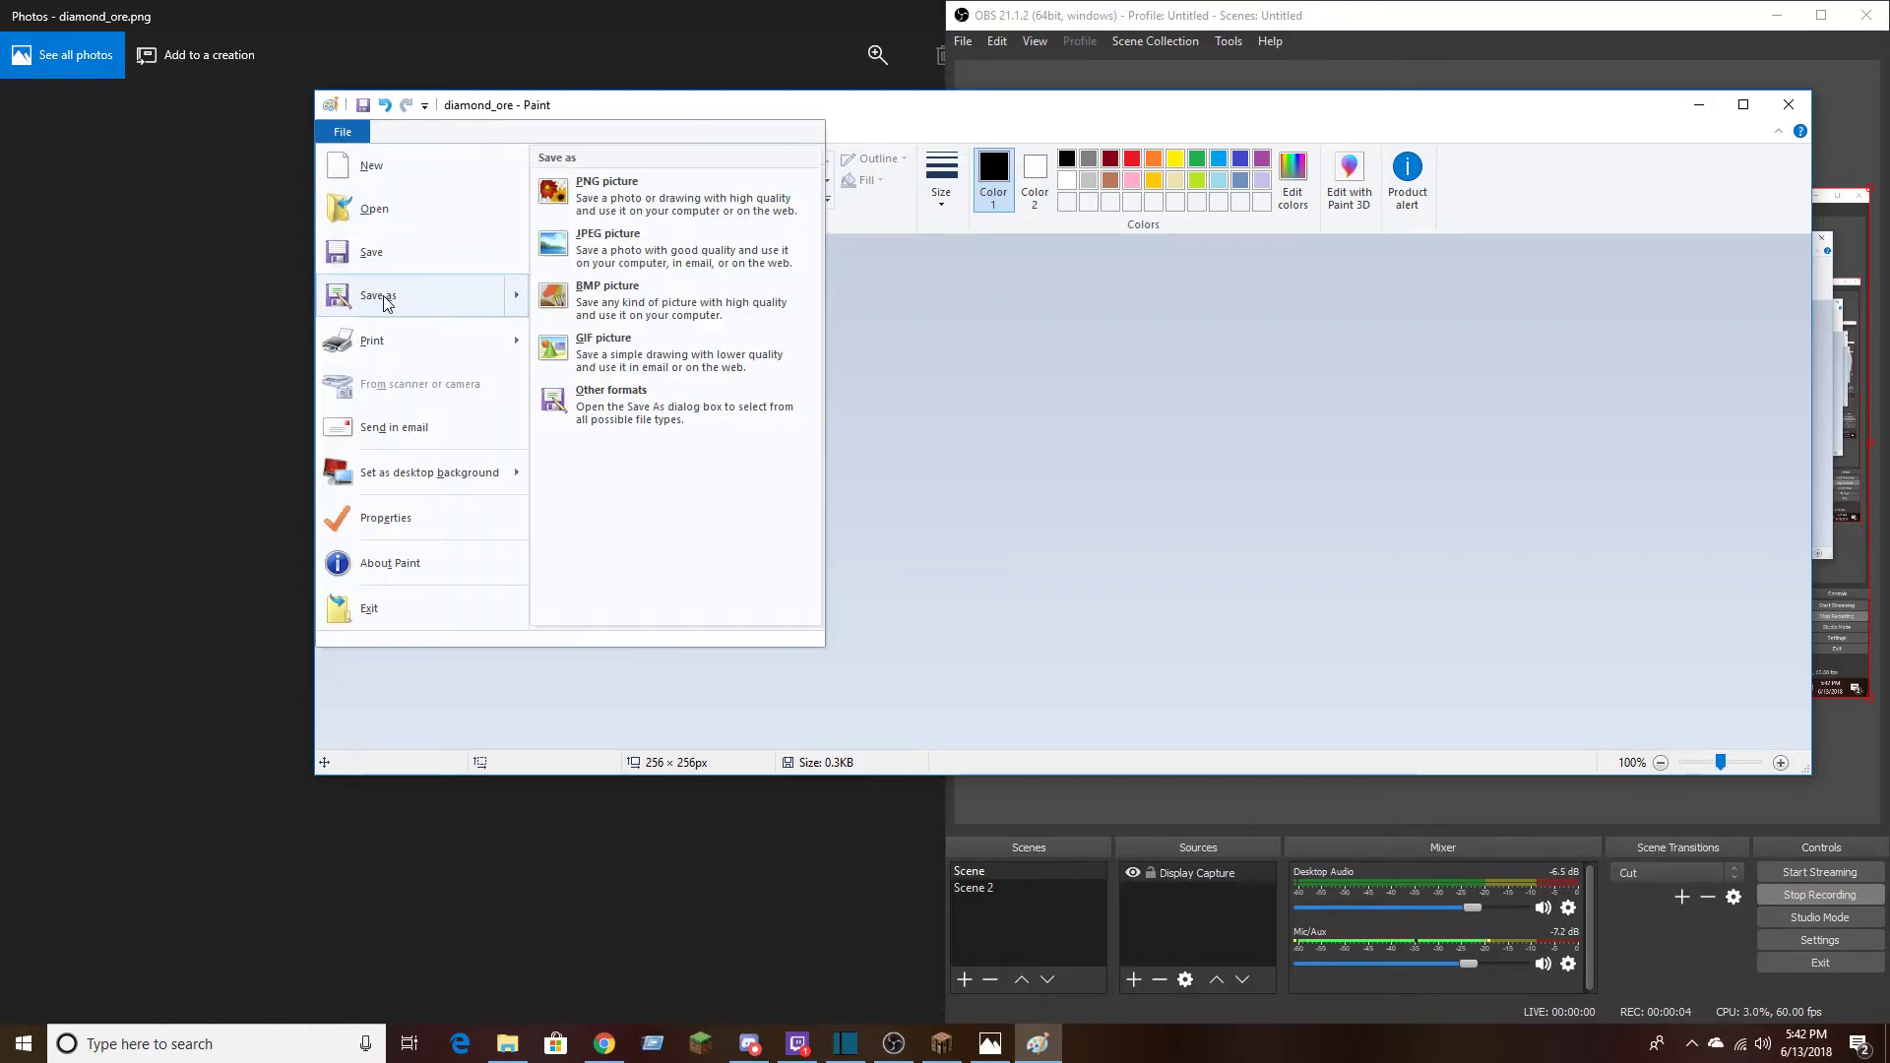
pyautogui.click(659, 219)
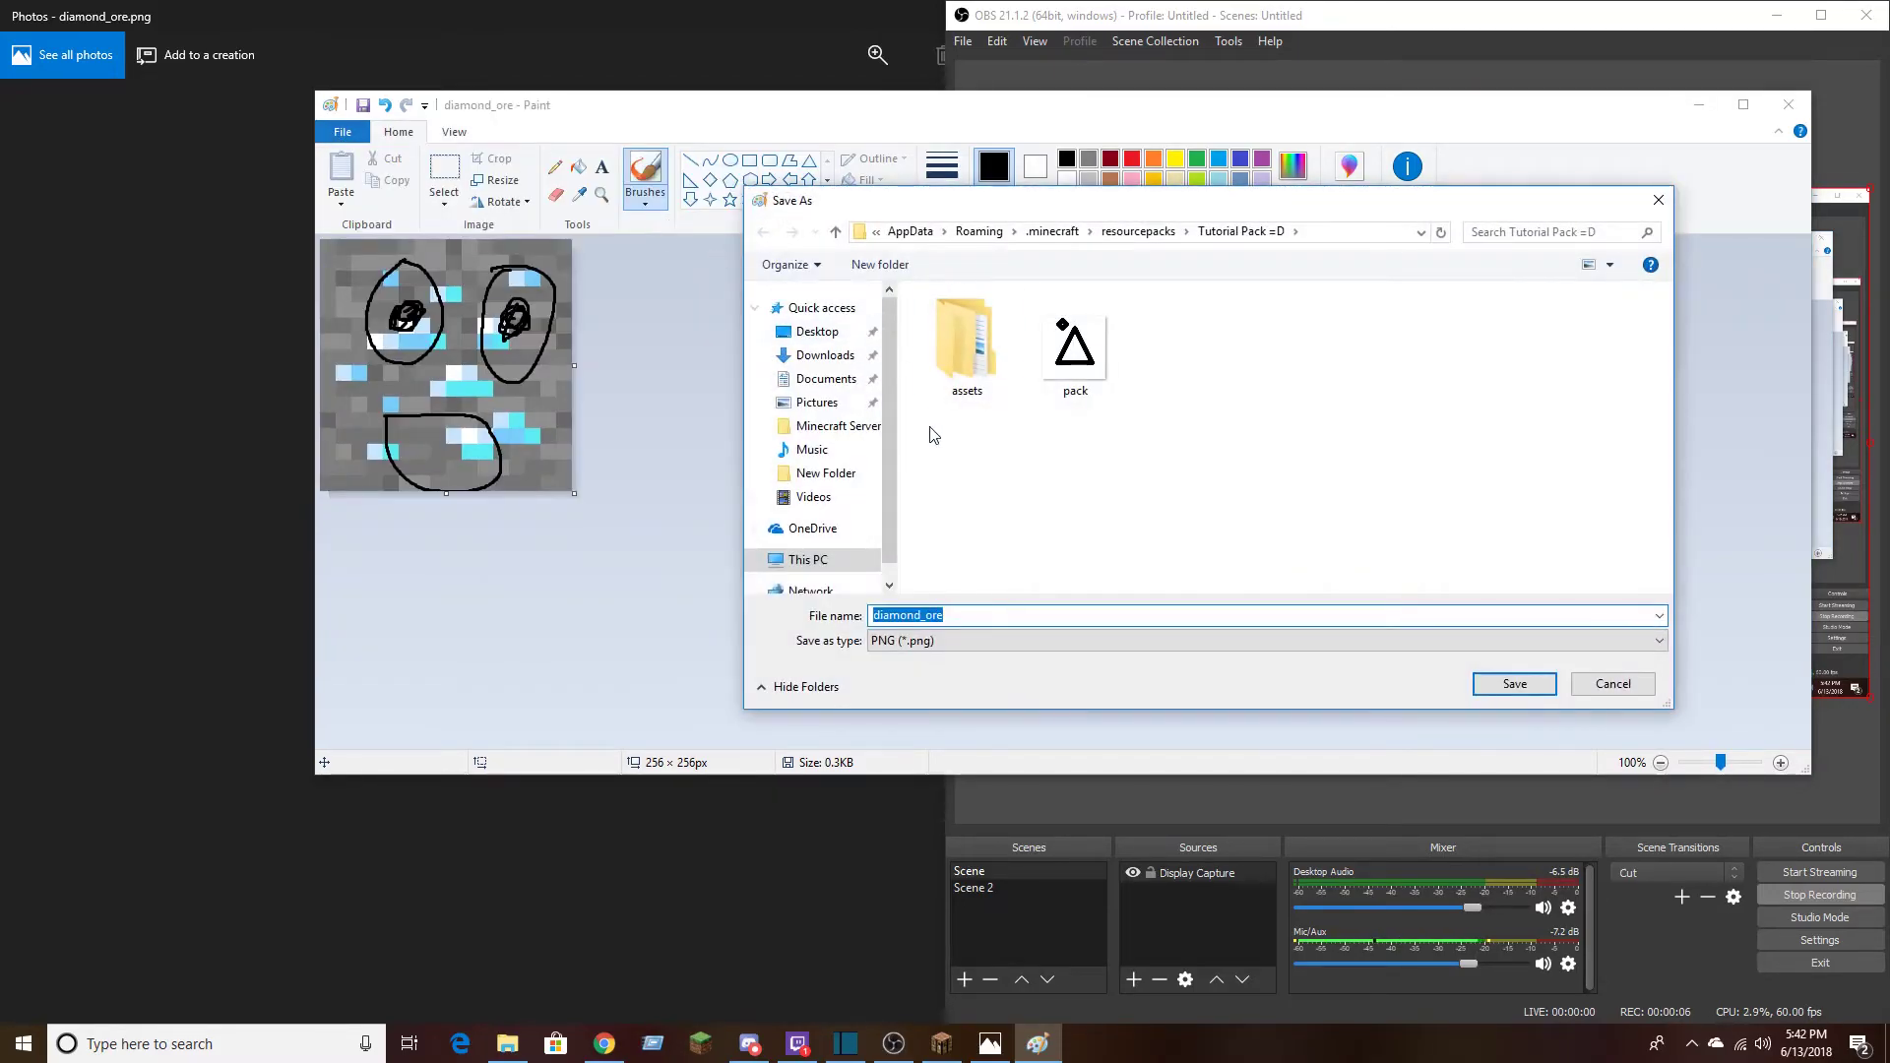
pyautogui.click(951, 616)
pyautogui.moveTo(953, 617); pyautogui.dragTo(806, 604)
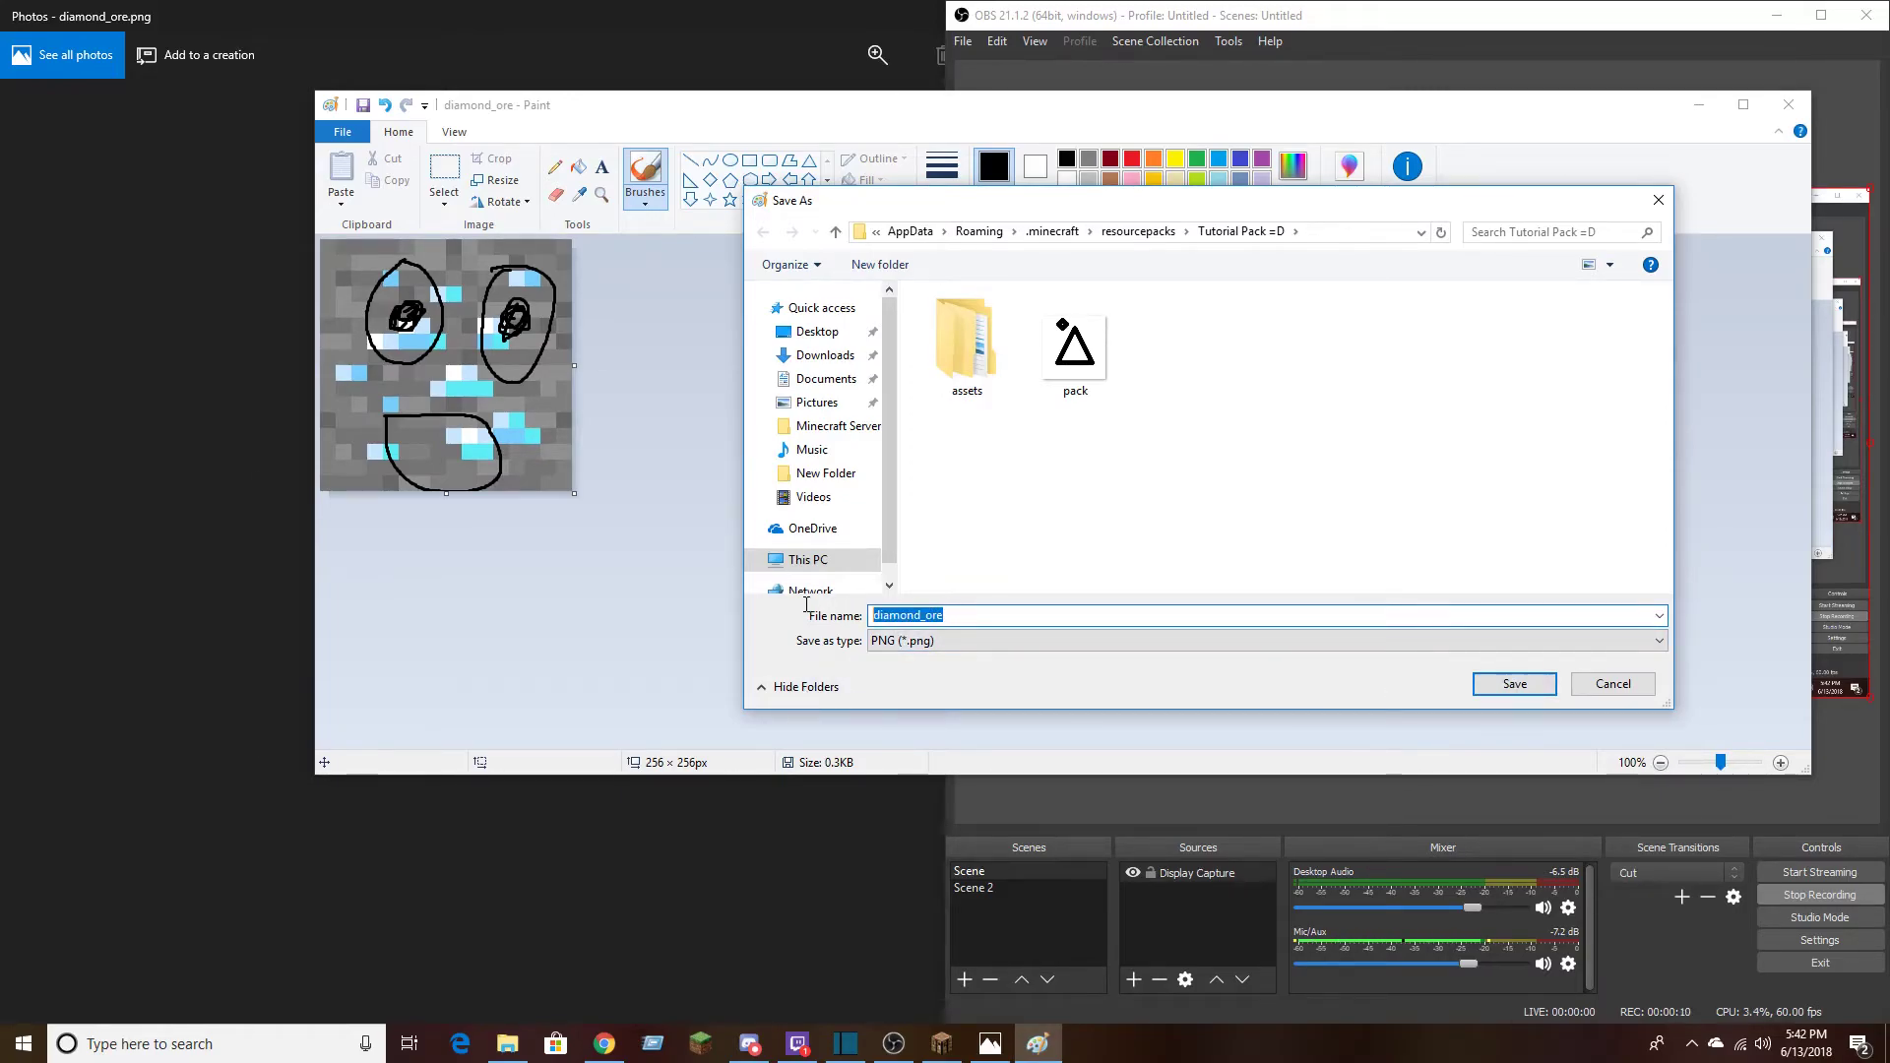
pyautogui.click(948, 617)
pyautogui.click(87, 14)
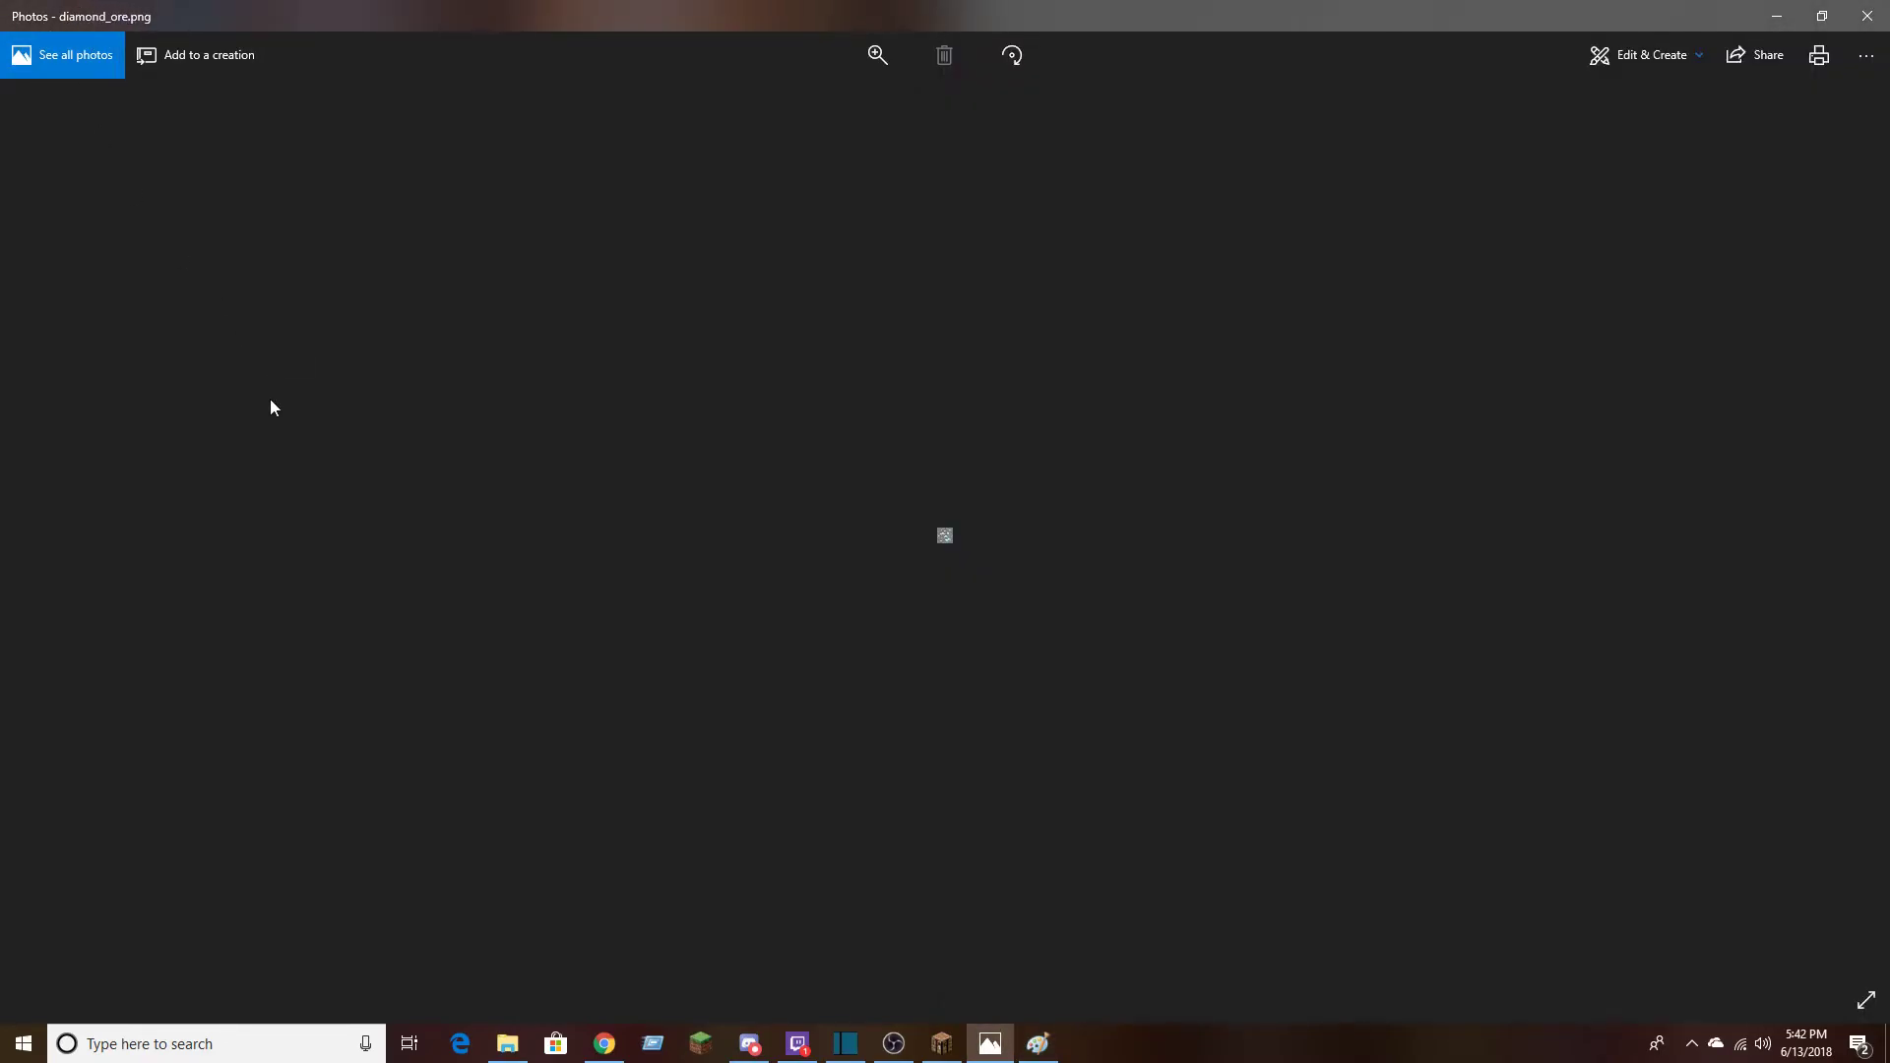
pyautogui.click(1039, 1043)
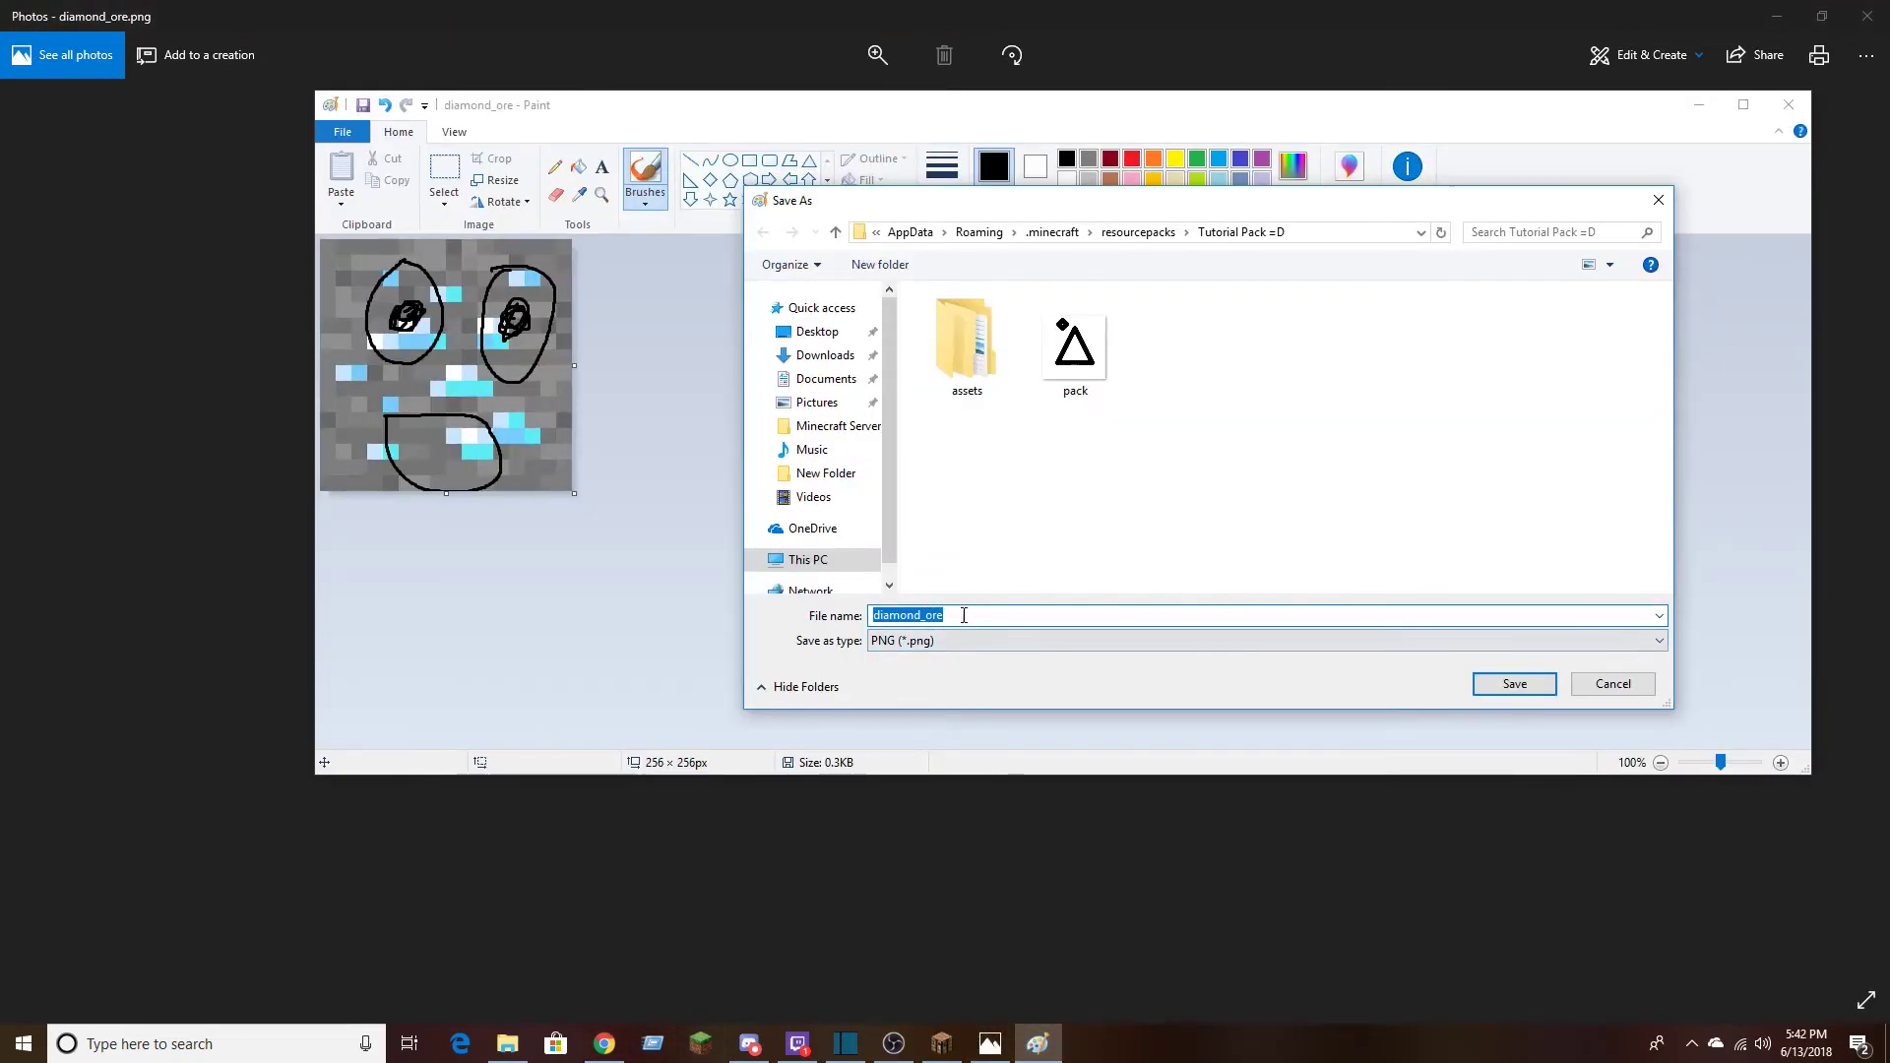
pyautogui.click(901, 642)
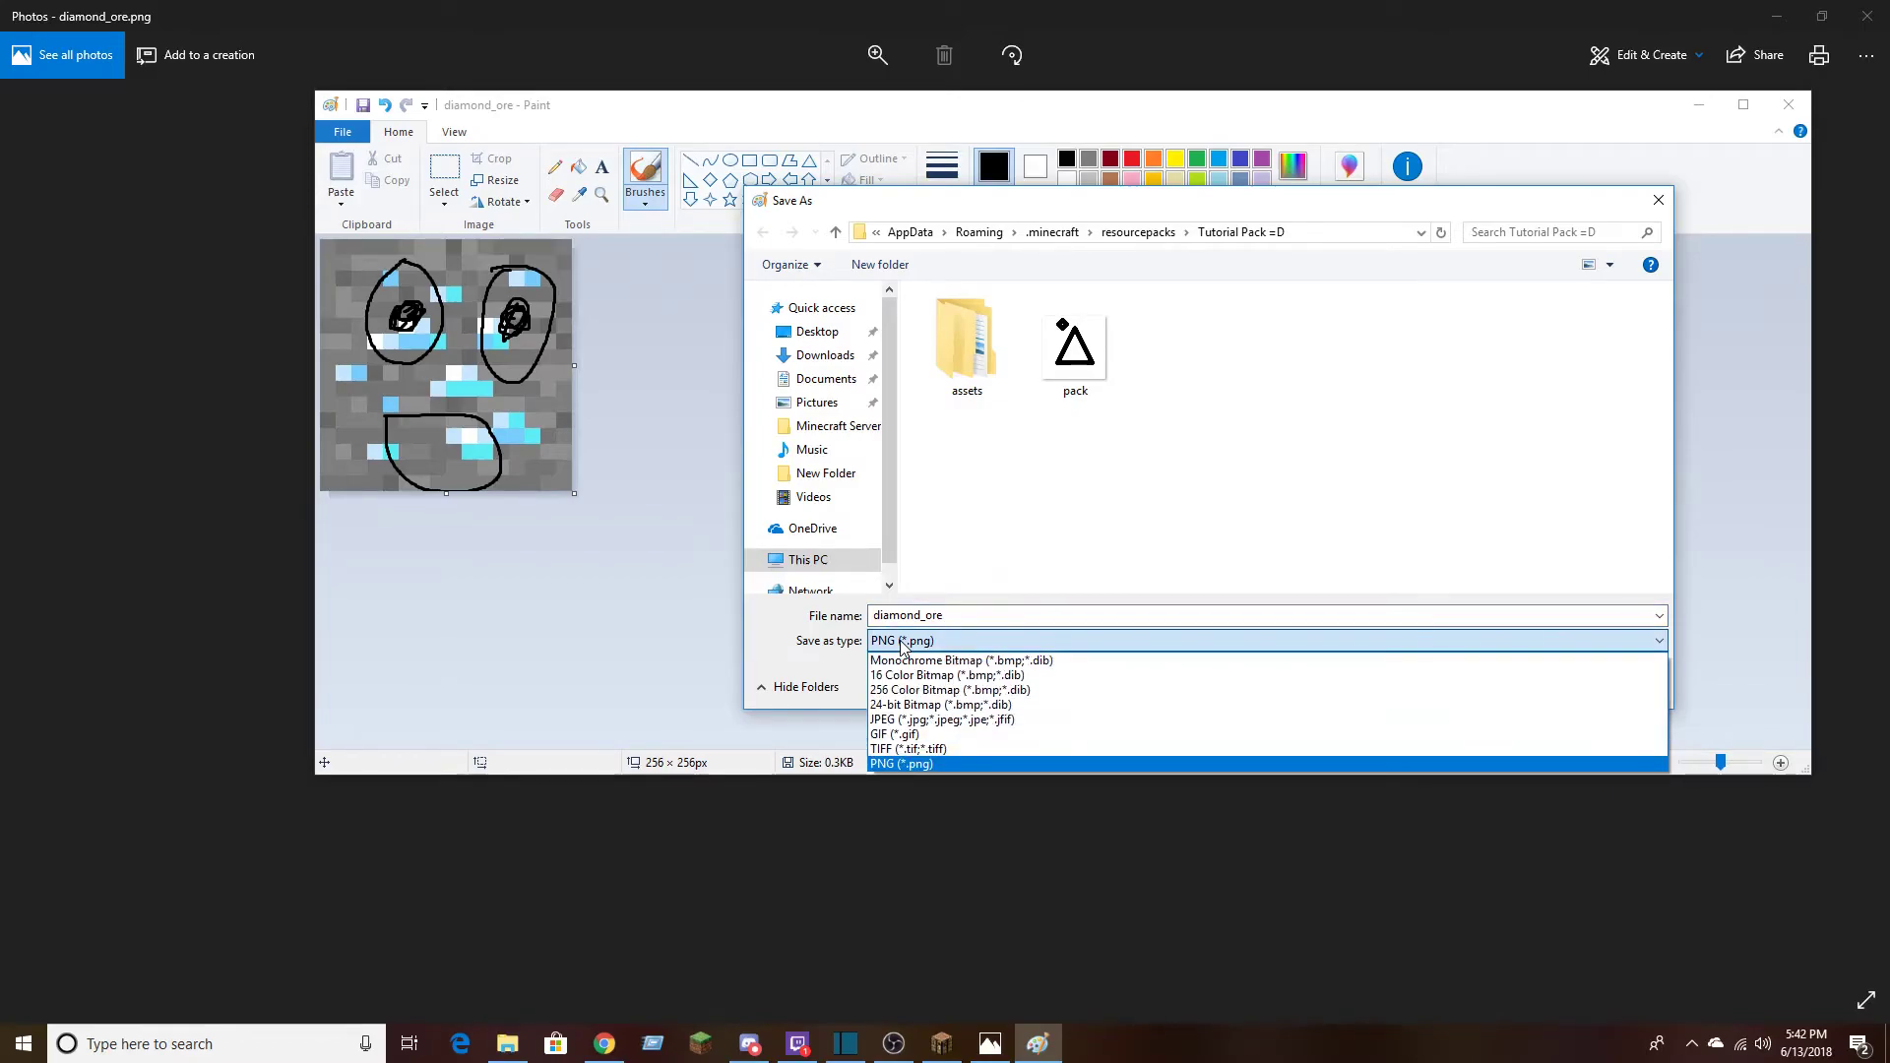
pyautogui.click(902, 642)
pyautogui.click(1516, 689)
pyautogui.click(1516, 685)
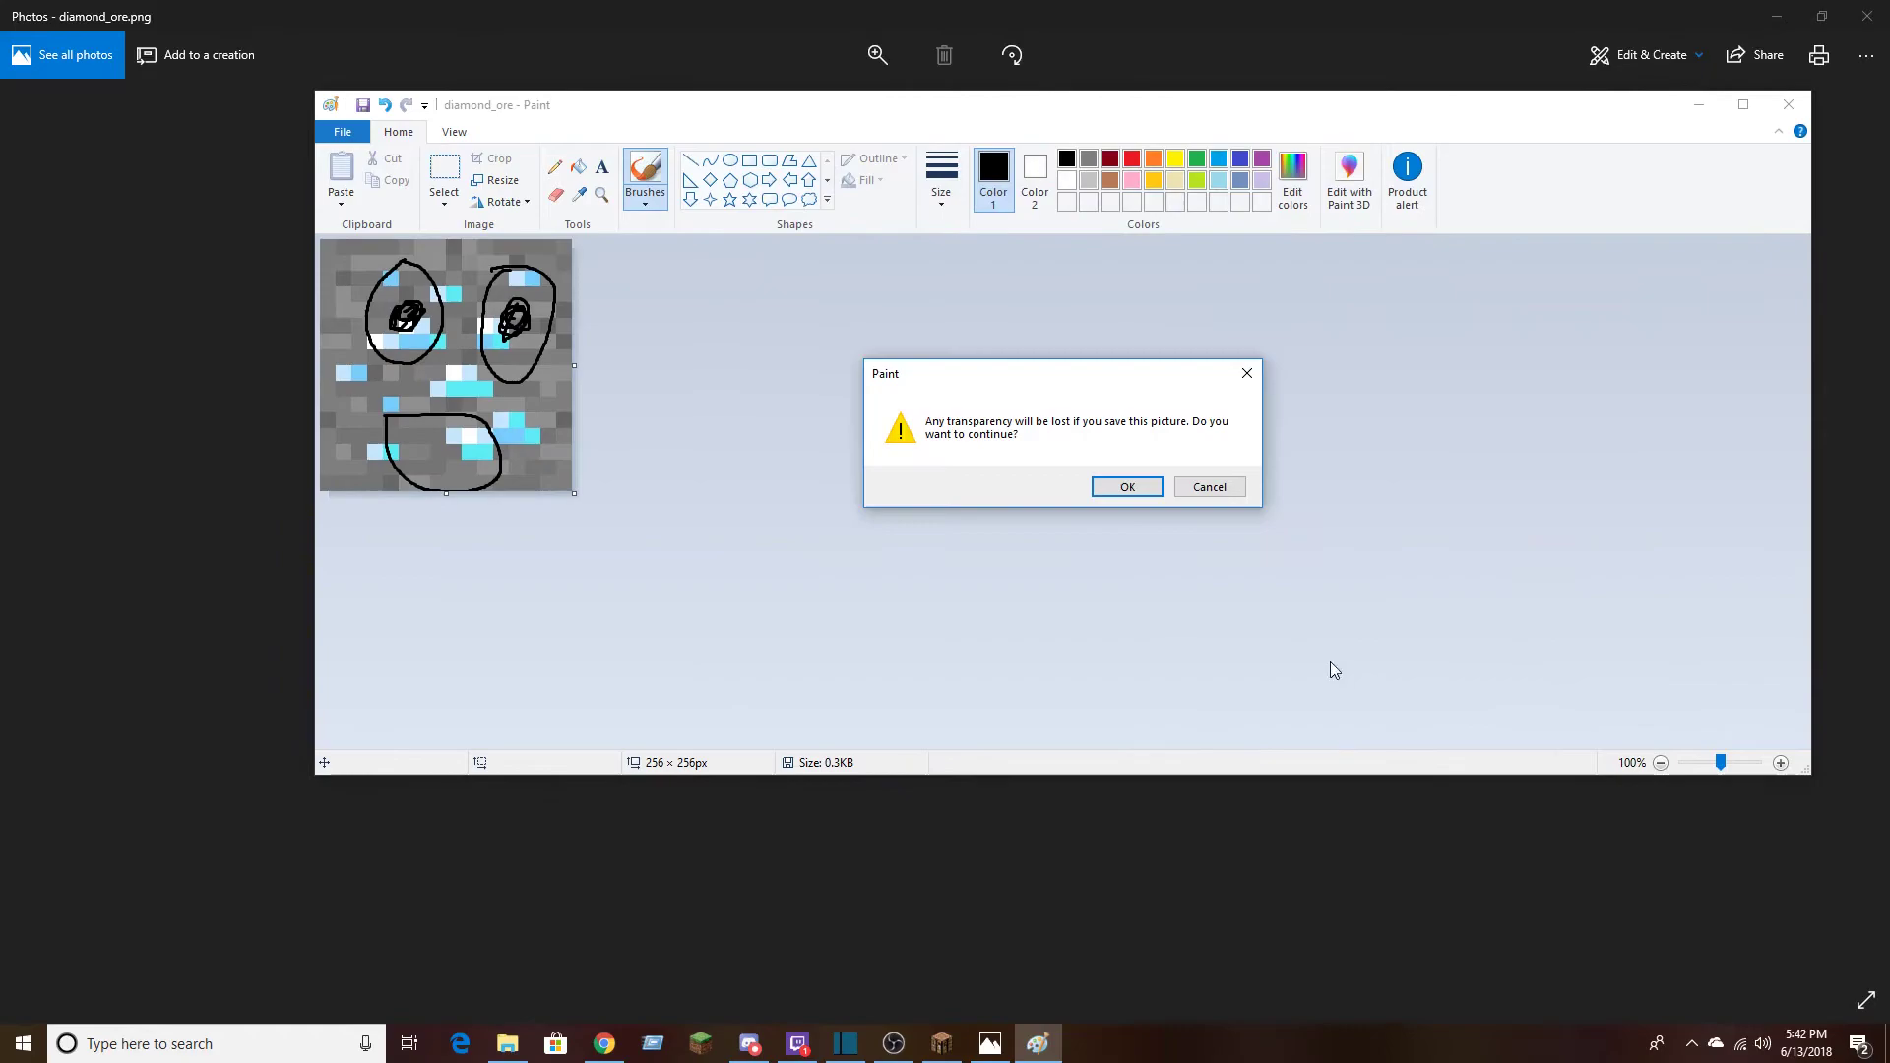
pyautogui.click(1127, 487)
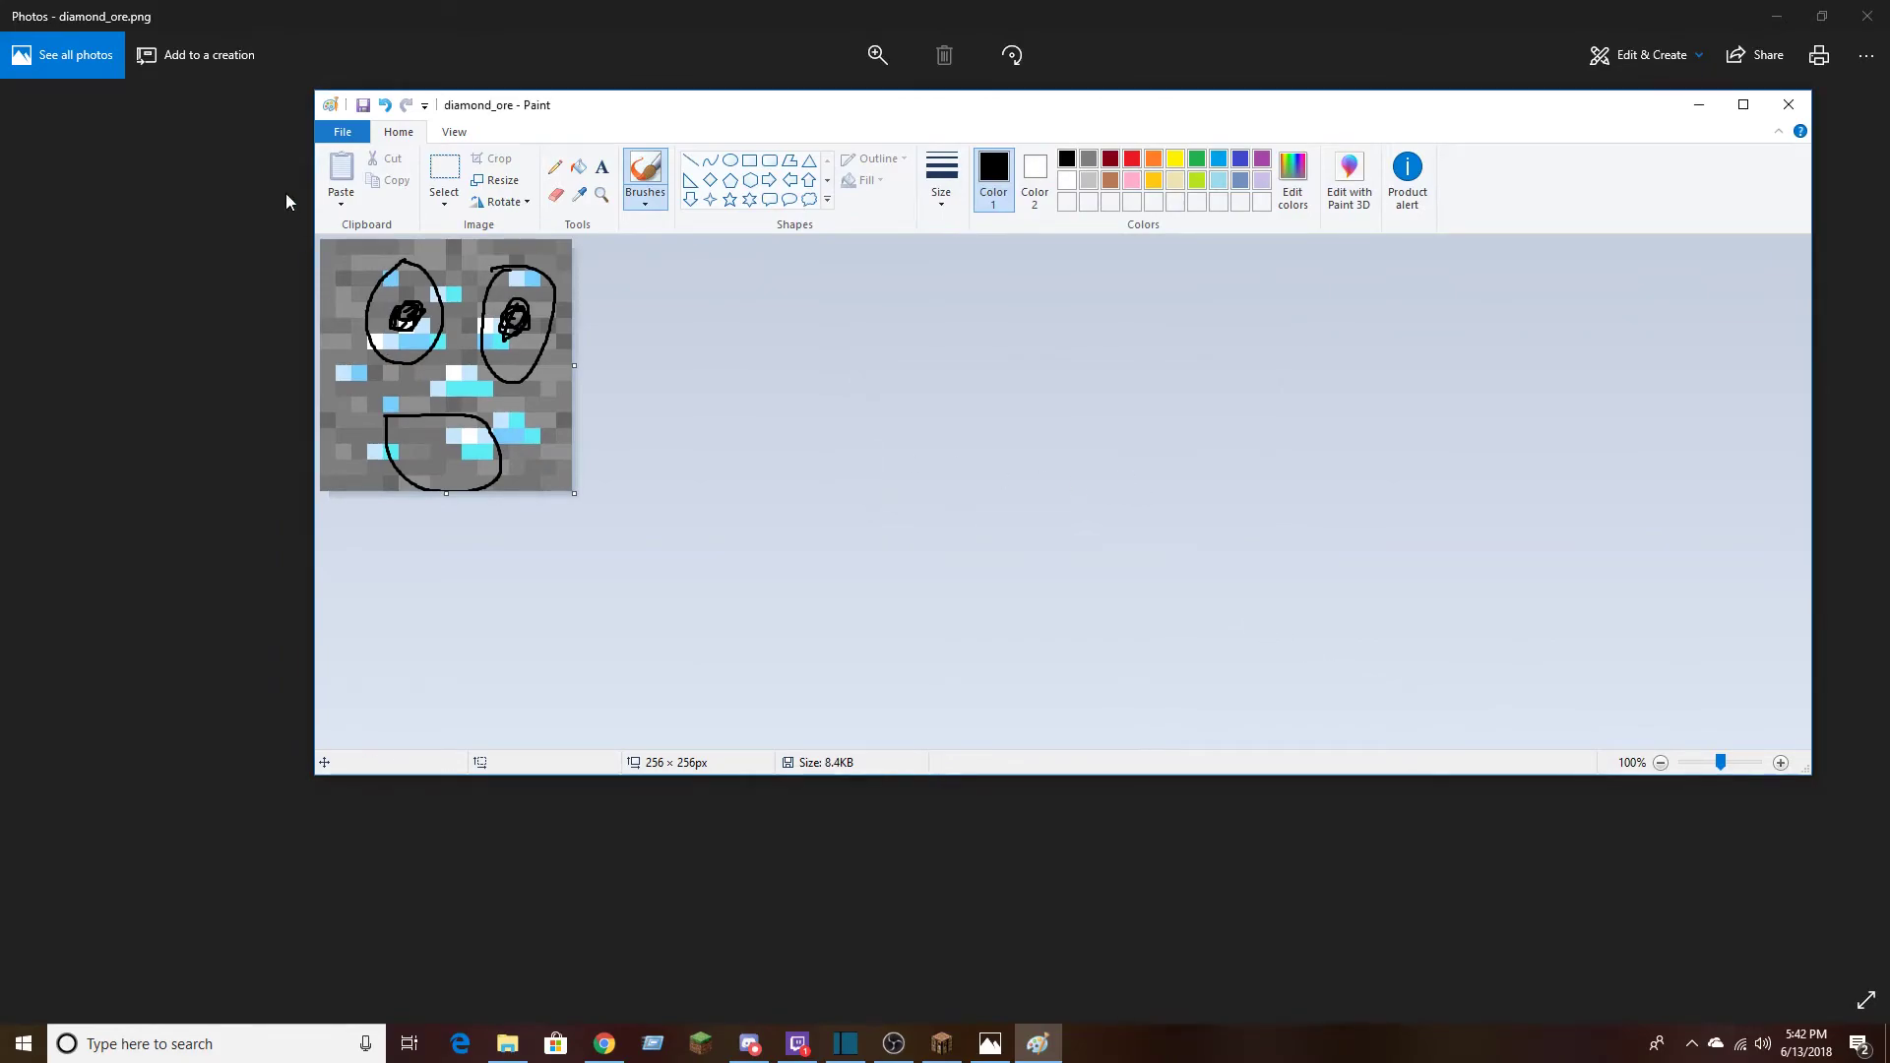
pyautogui.click(341, 135)
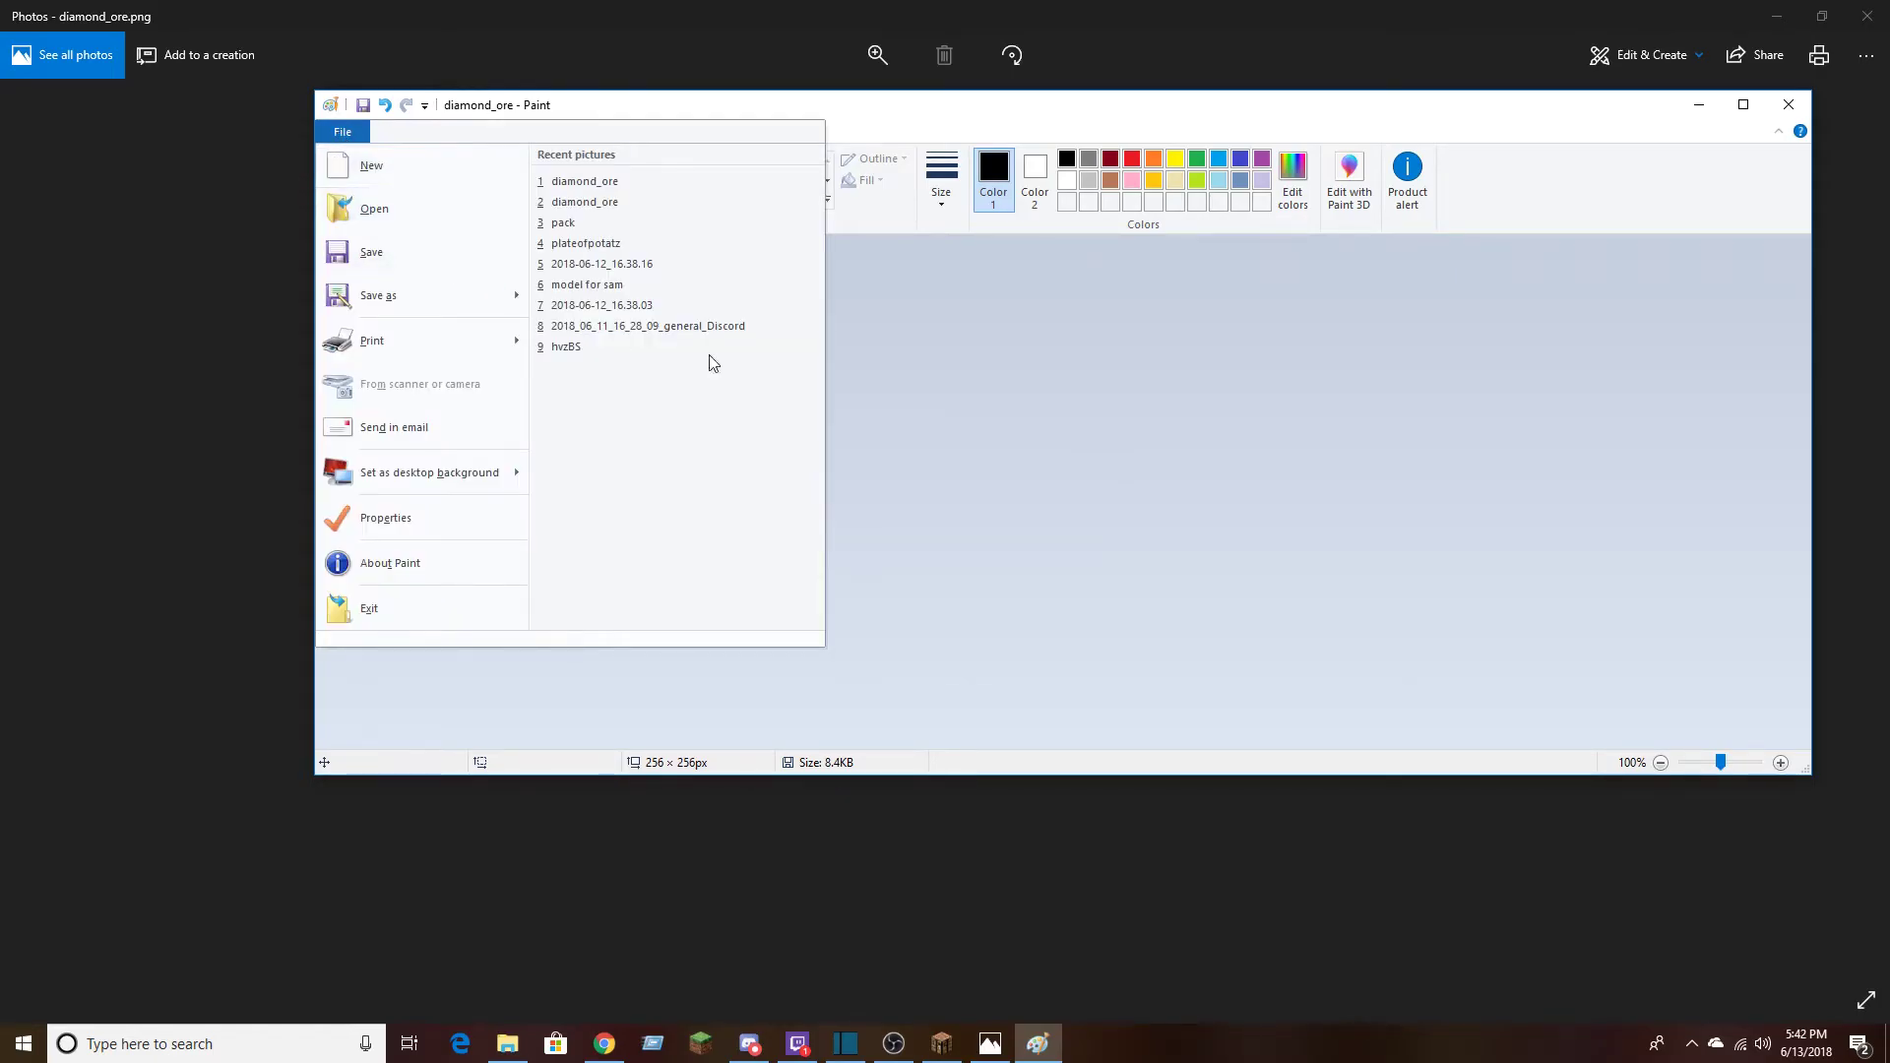
pyautogui.click(1244, 370)
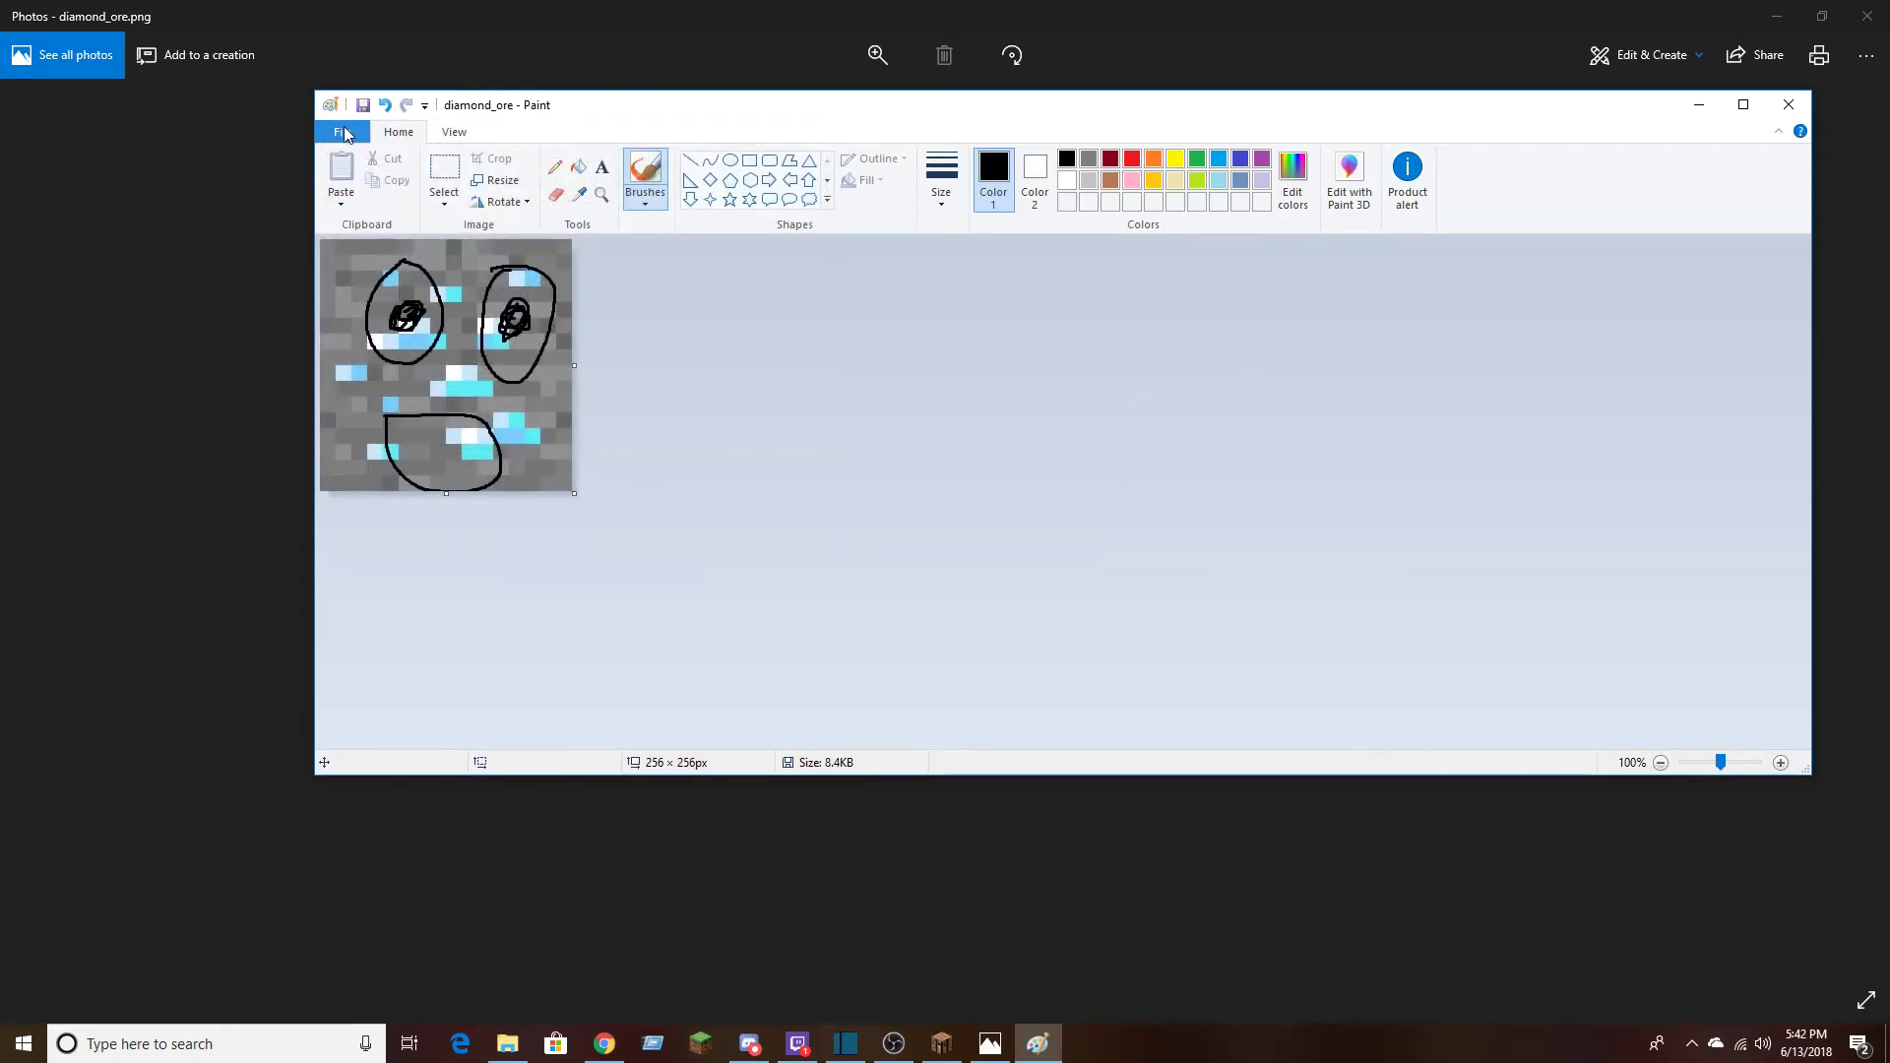
pyautogui.click(346, 135)
pyautogui.moveTo(496, 304)
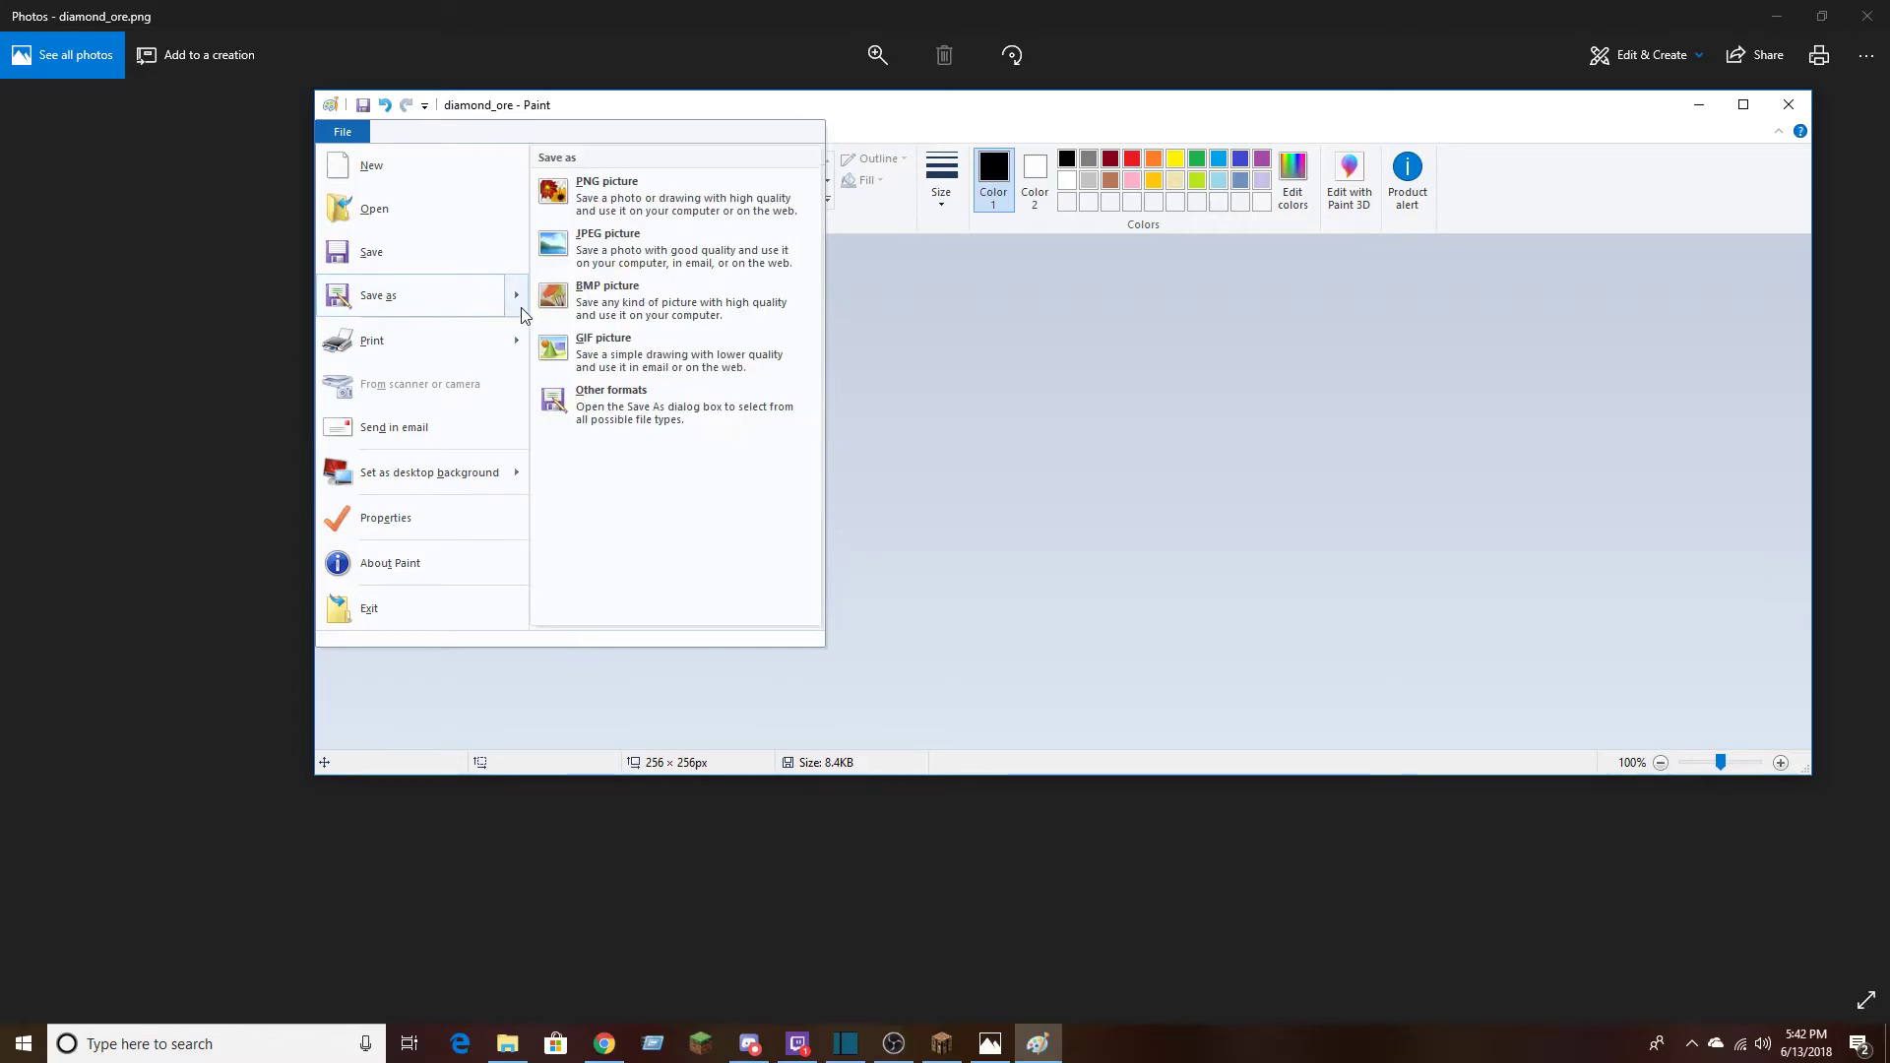
# Close Paint and minimise the Photos and OBS windows to return to diamond_ore in the blocks folder
pyautogui.click(1789, 108)
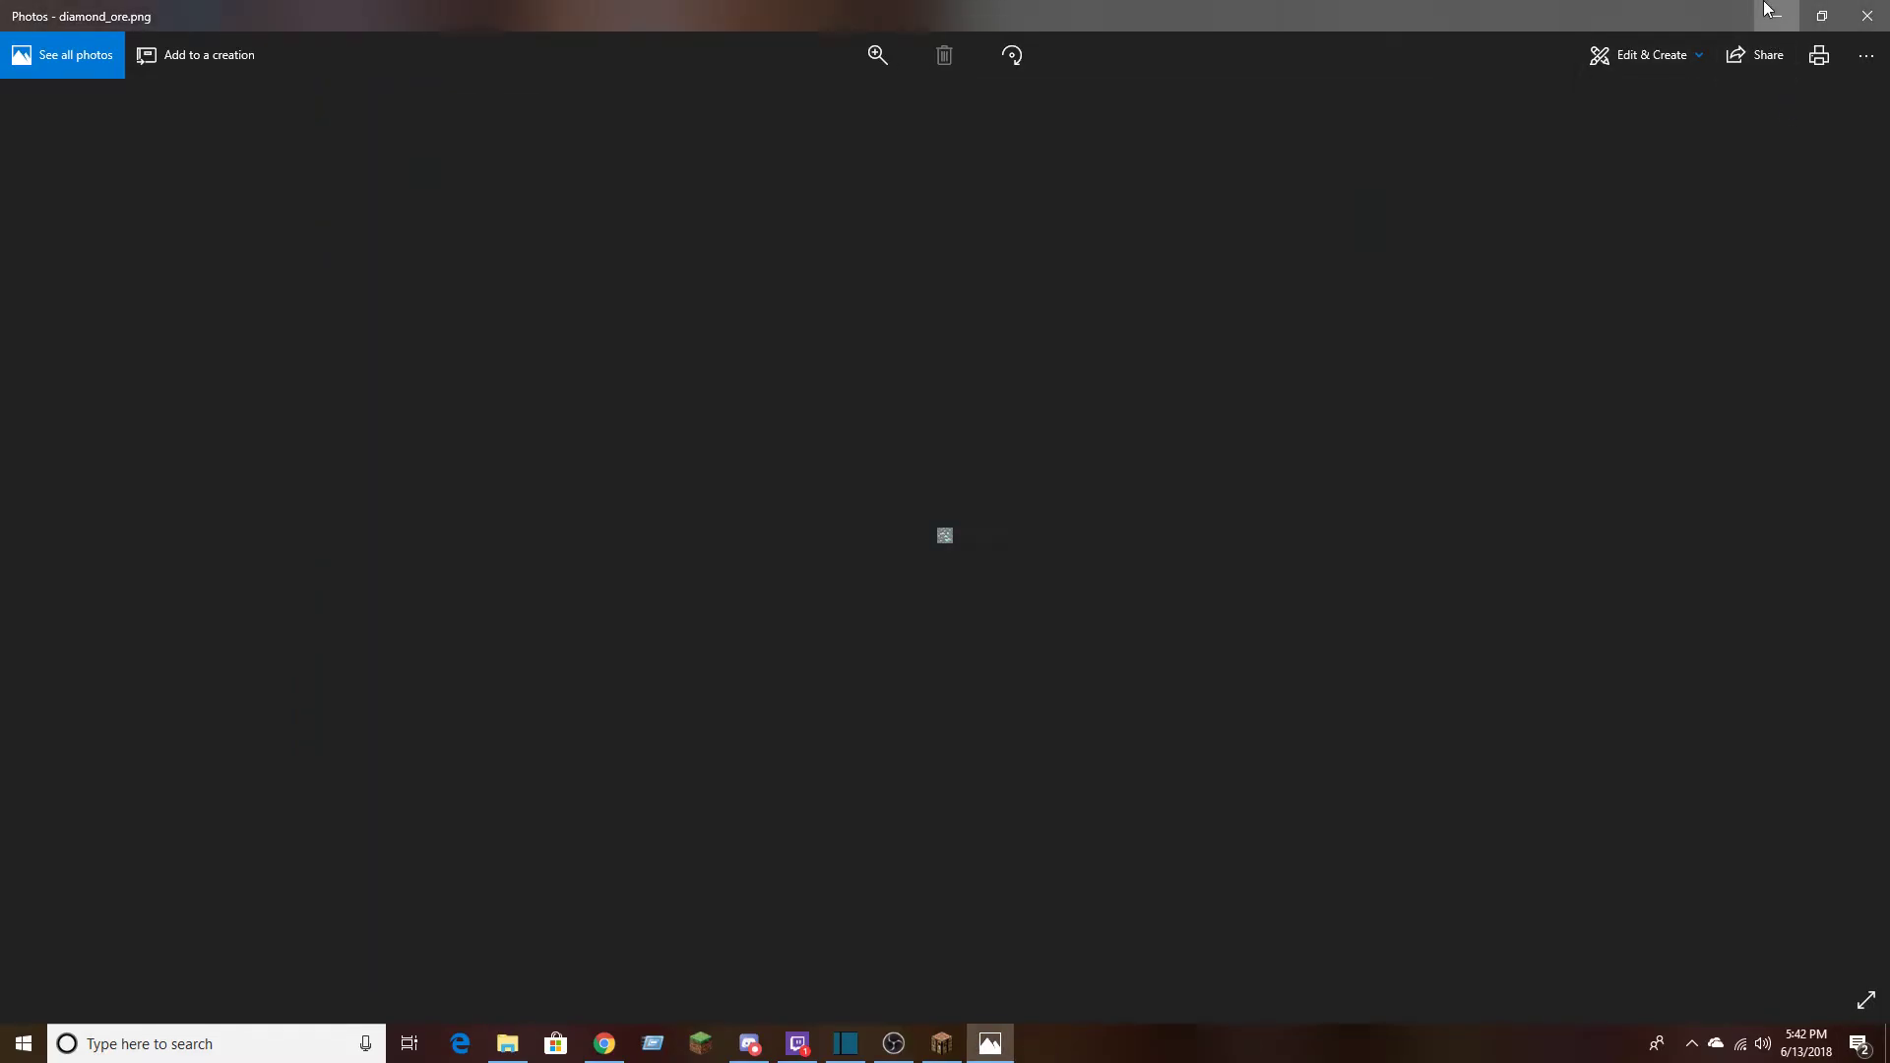
pyautogui.click(1769, 11)
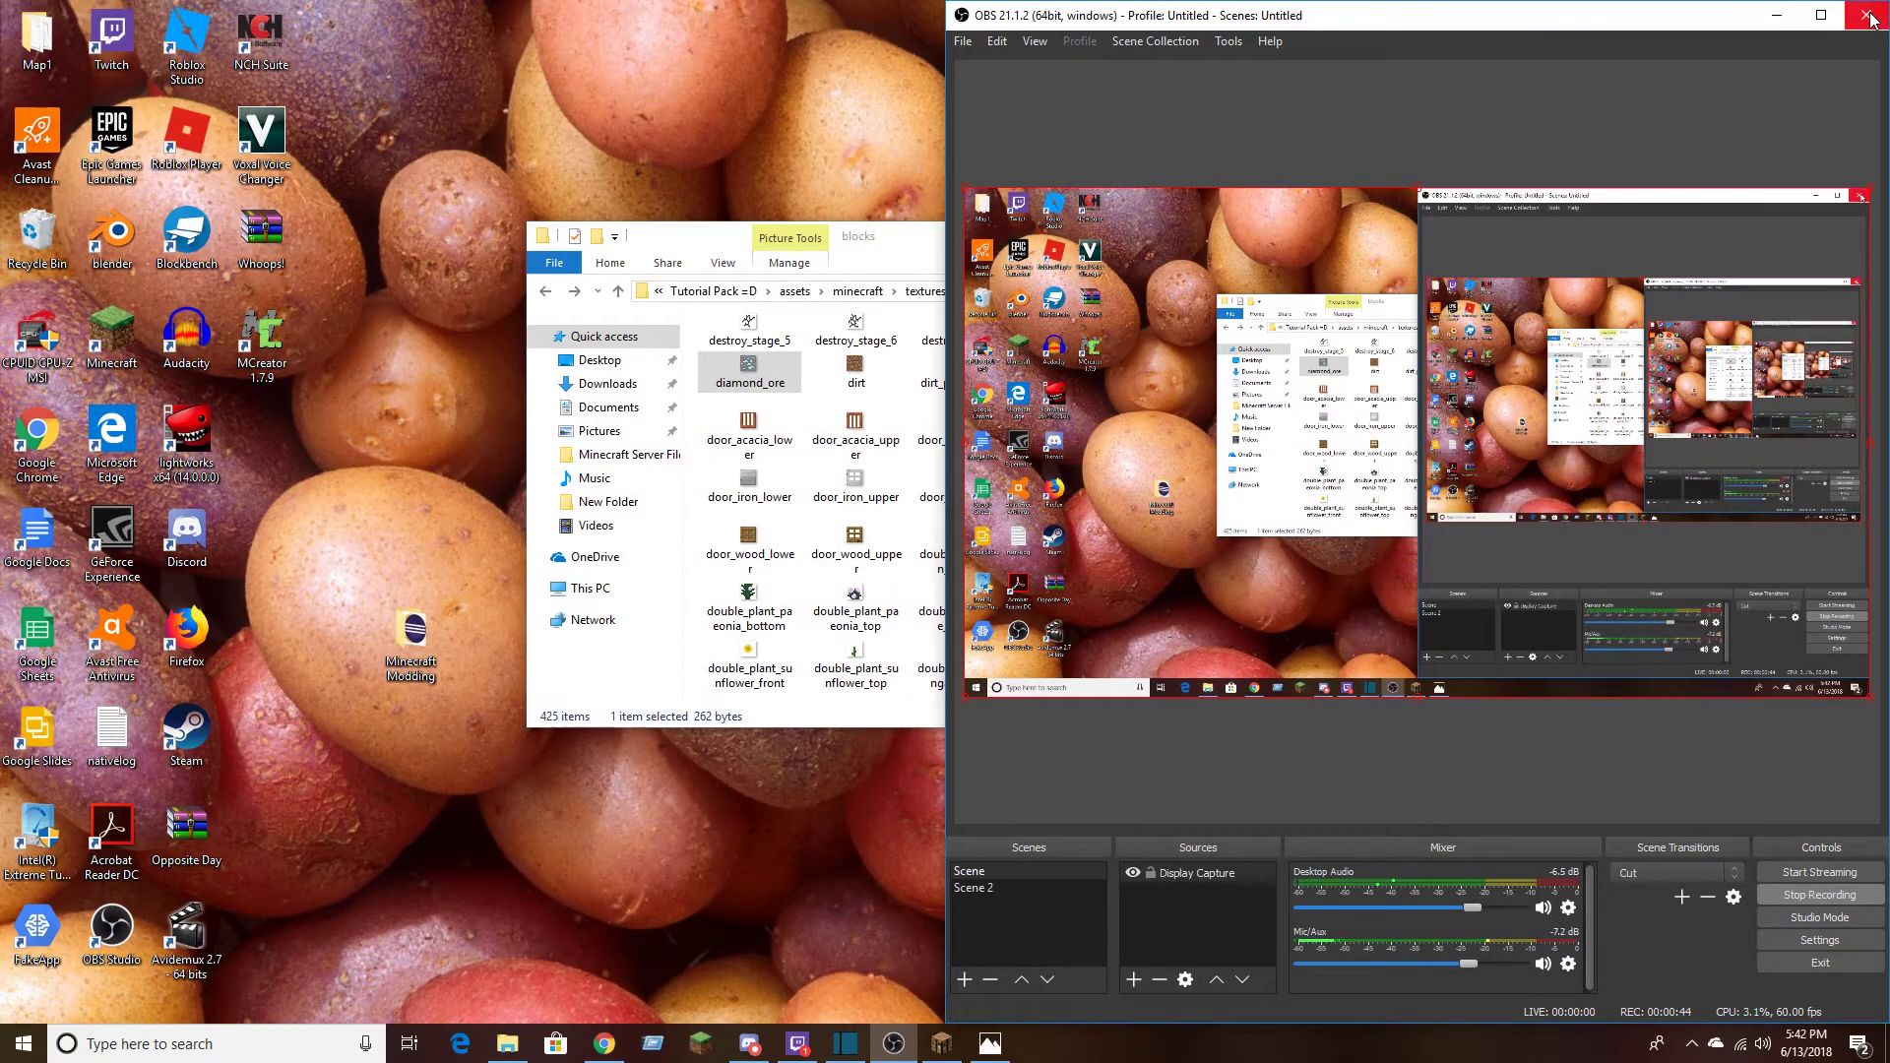
pyautogui.click(1777, 15)
pyautogui.scroll(3, 772, 631)
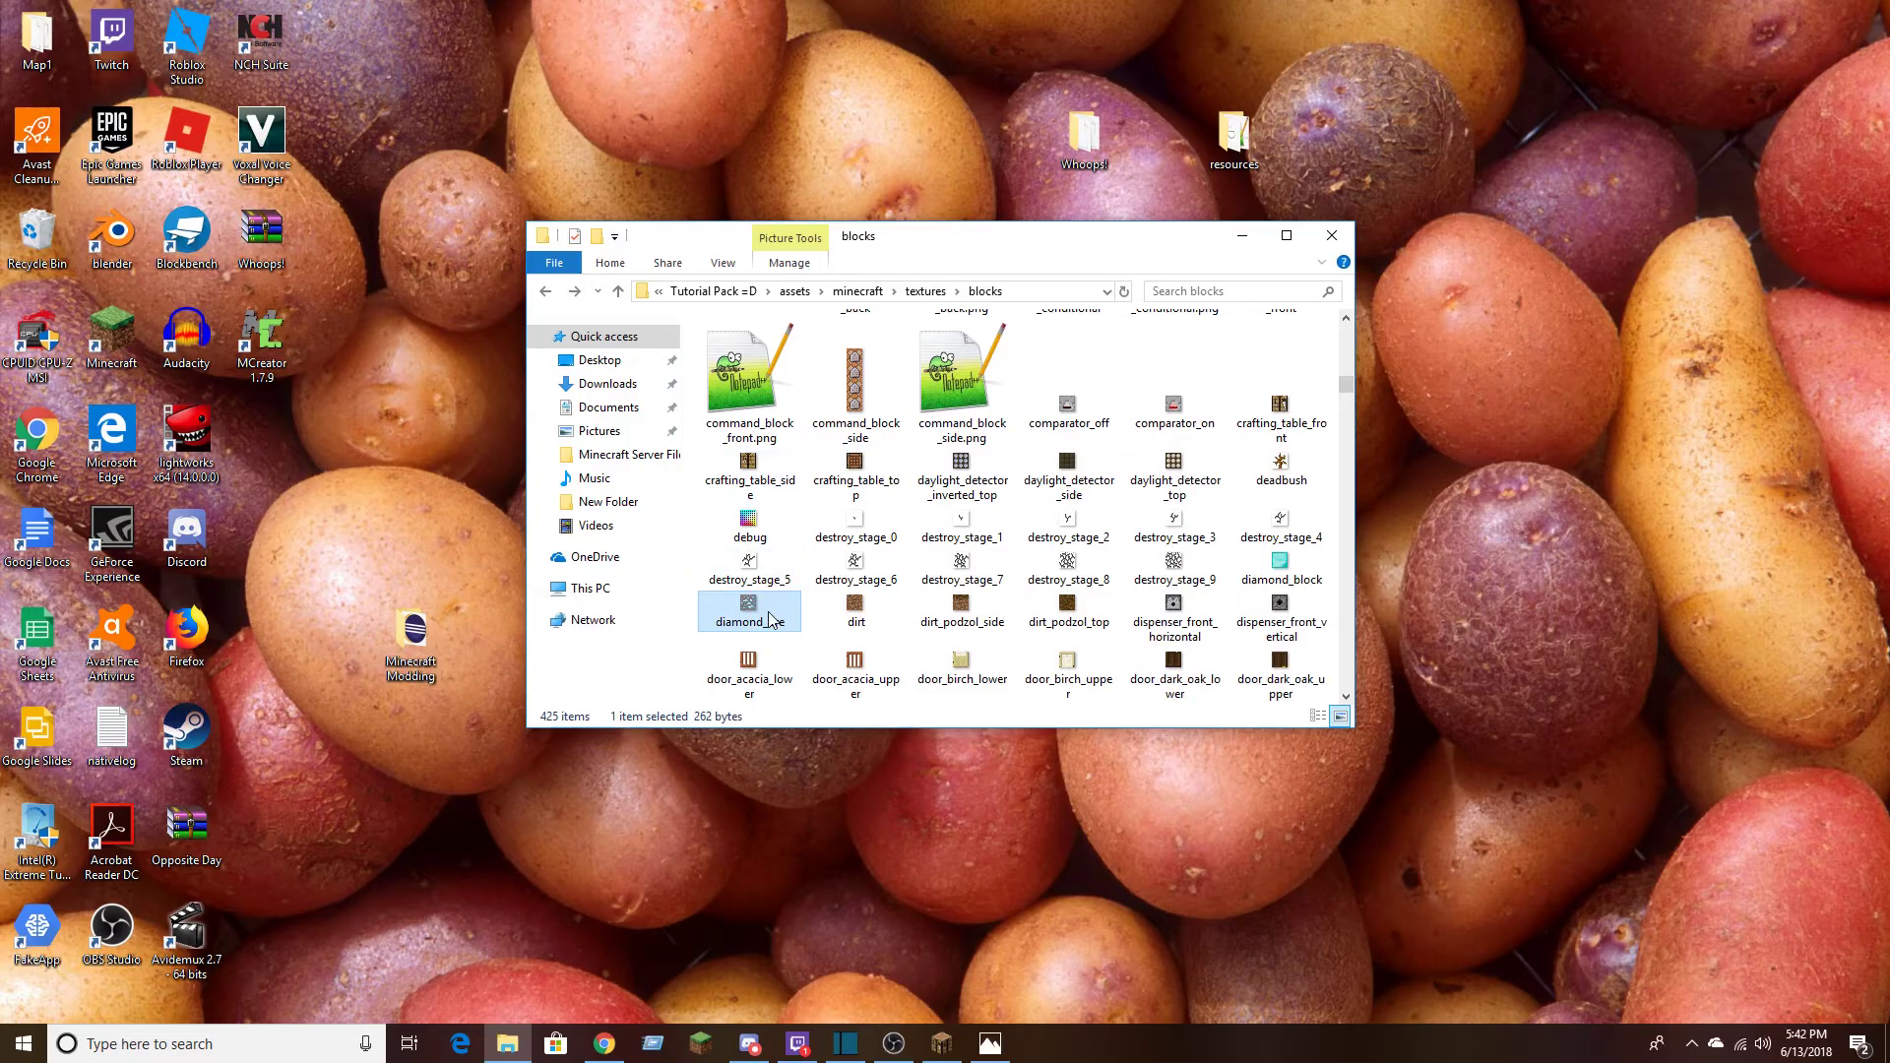
pyautogui.scroll(-3, 751, 611)
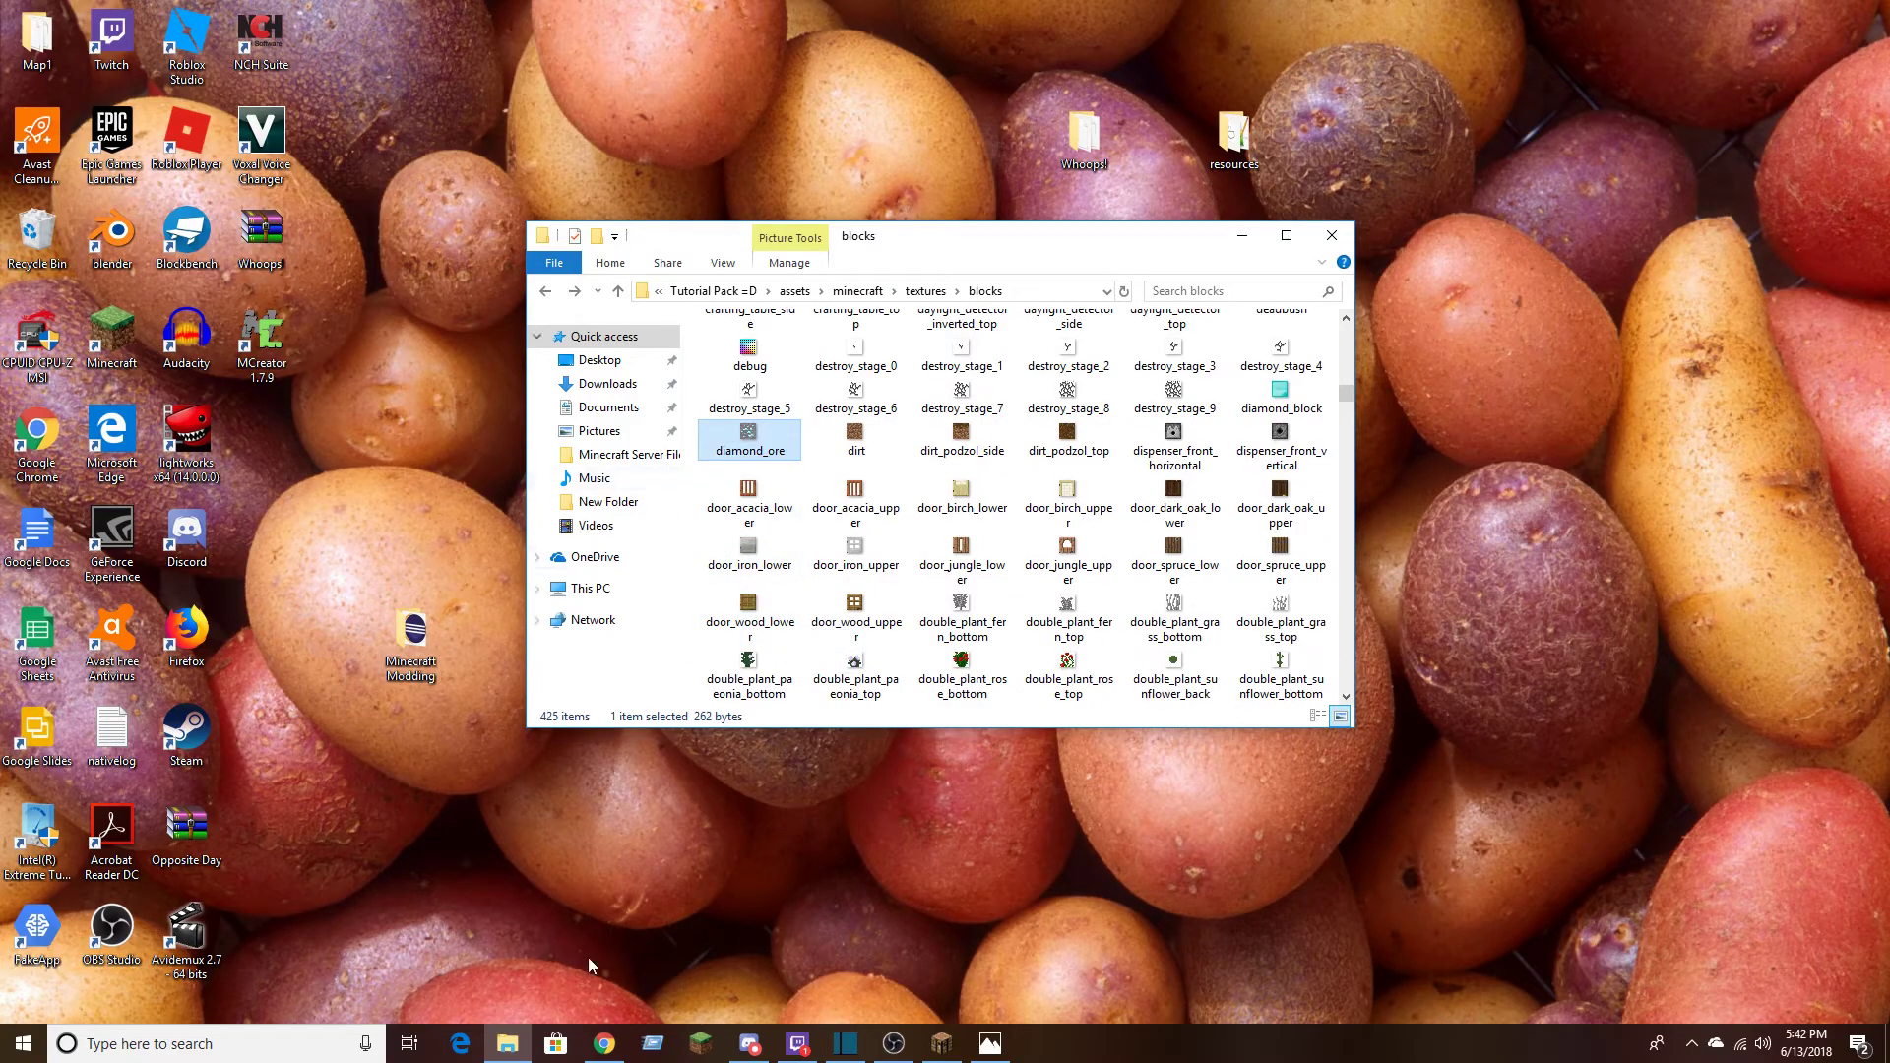
# Open a second File Explorer window and move it beside the blocks folder window
pyautogui.rightClick(507, 1044)
pyautogui.click(452, 938)
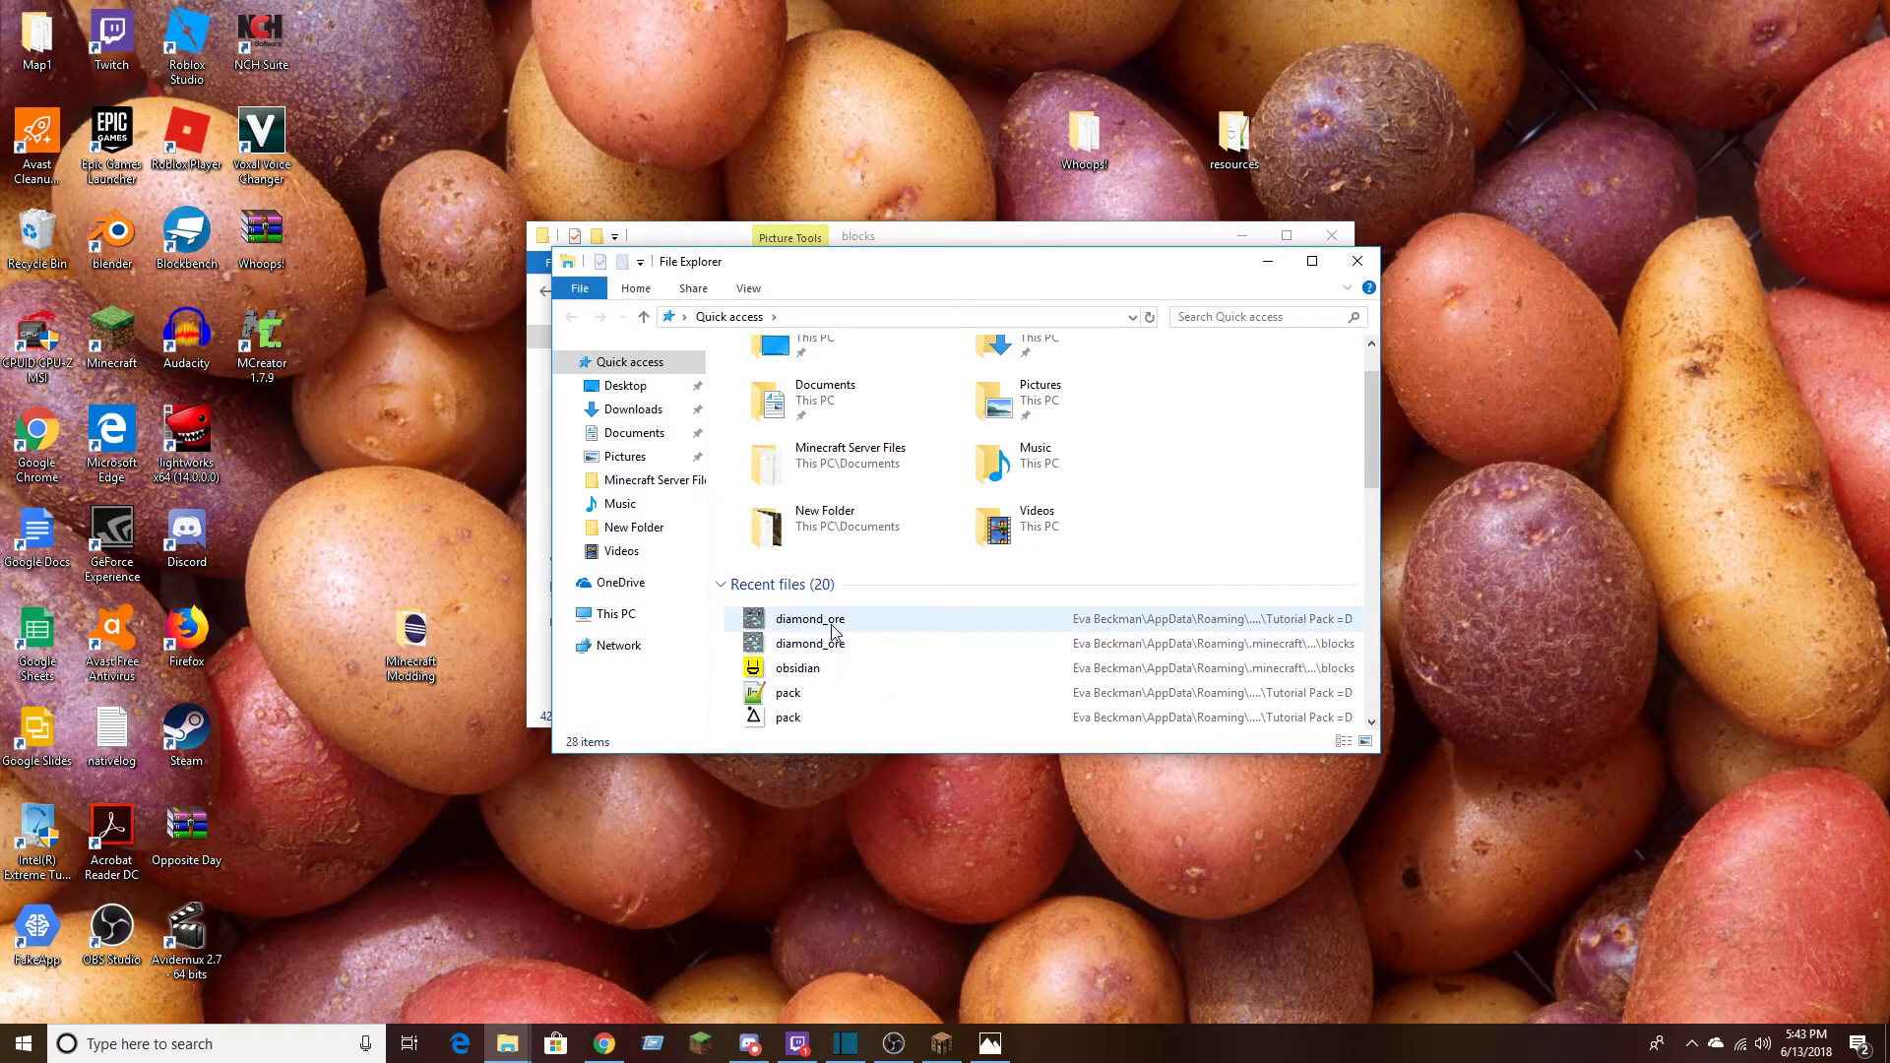
pyautogui.moveTo(814, 258); pyautogui.dragTo(186, 68)
# Copy the edited diamond_ore stored in the Tutorial Pack =D folder from the recent files
pyautogui.click(209, 461)
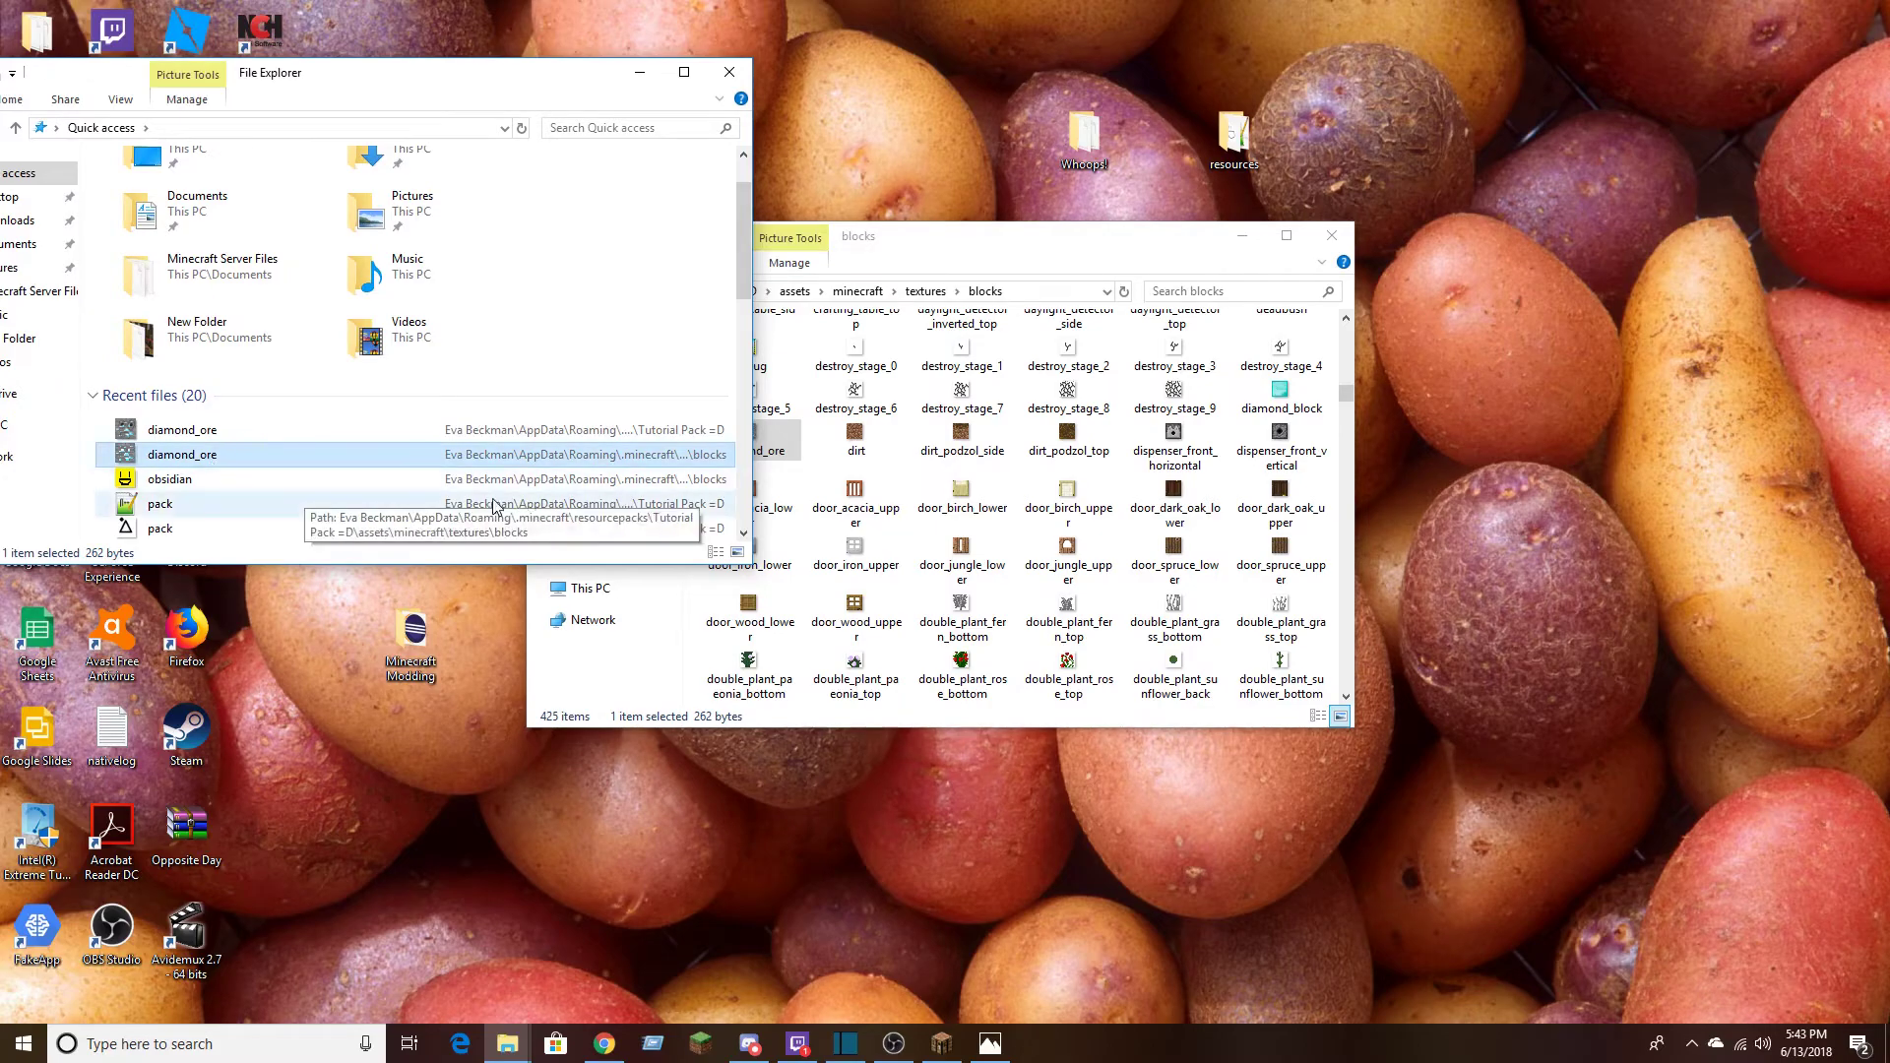
pyautogui.click(756, 449)
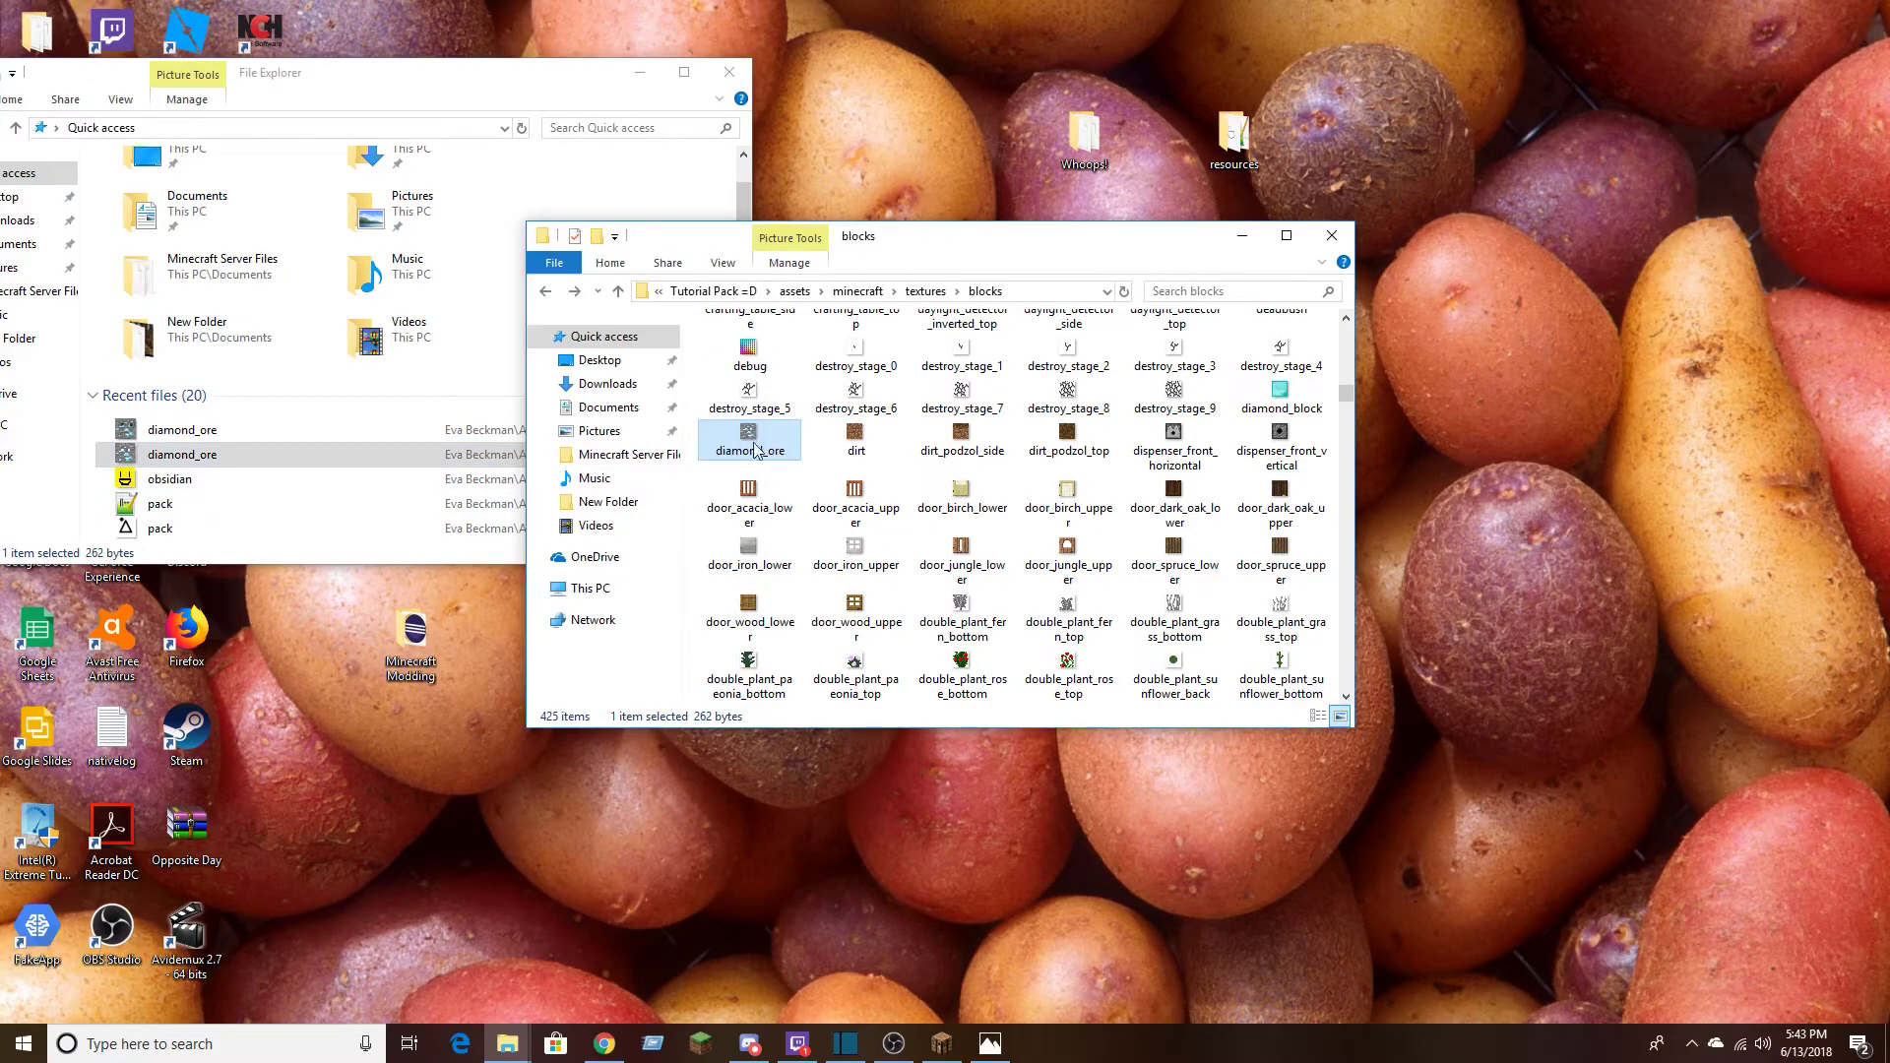
pyautogui.click(396, 433)
pyautogui.rightClick(354, 441)
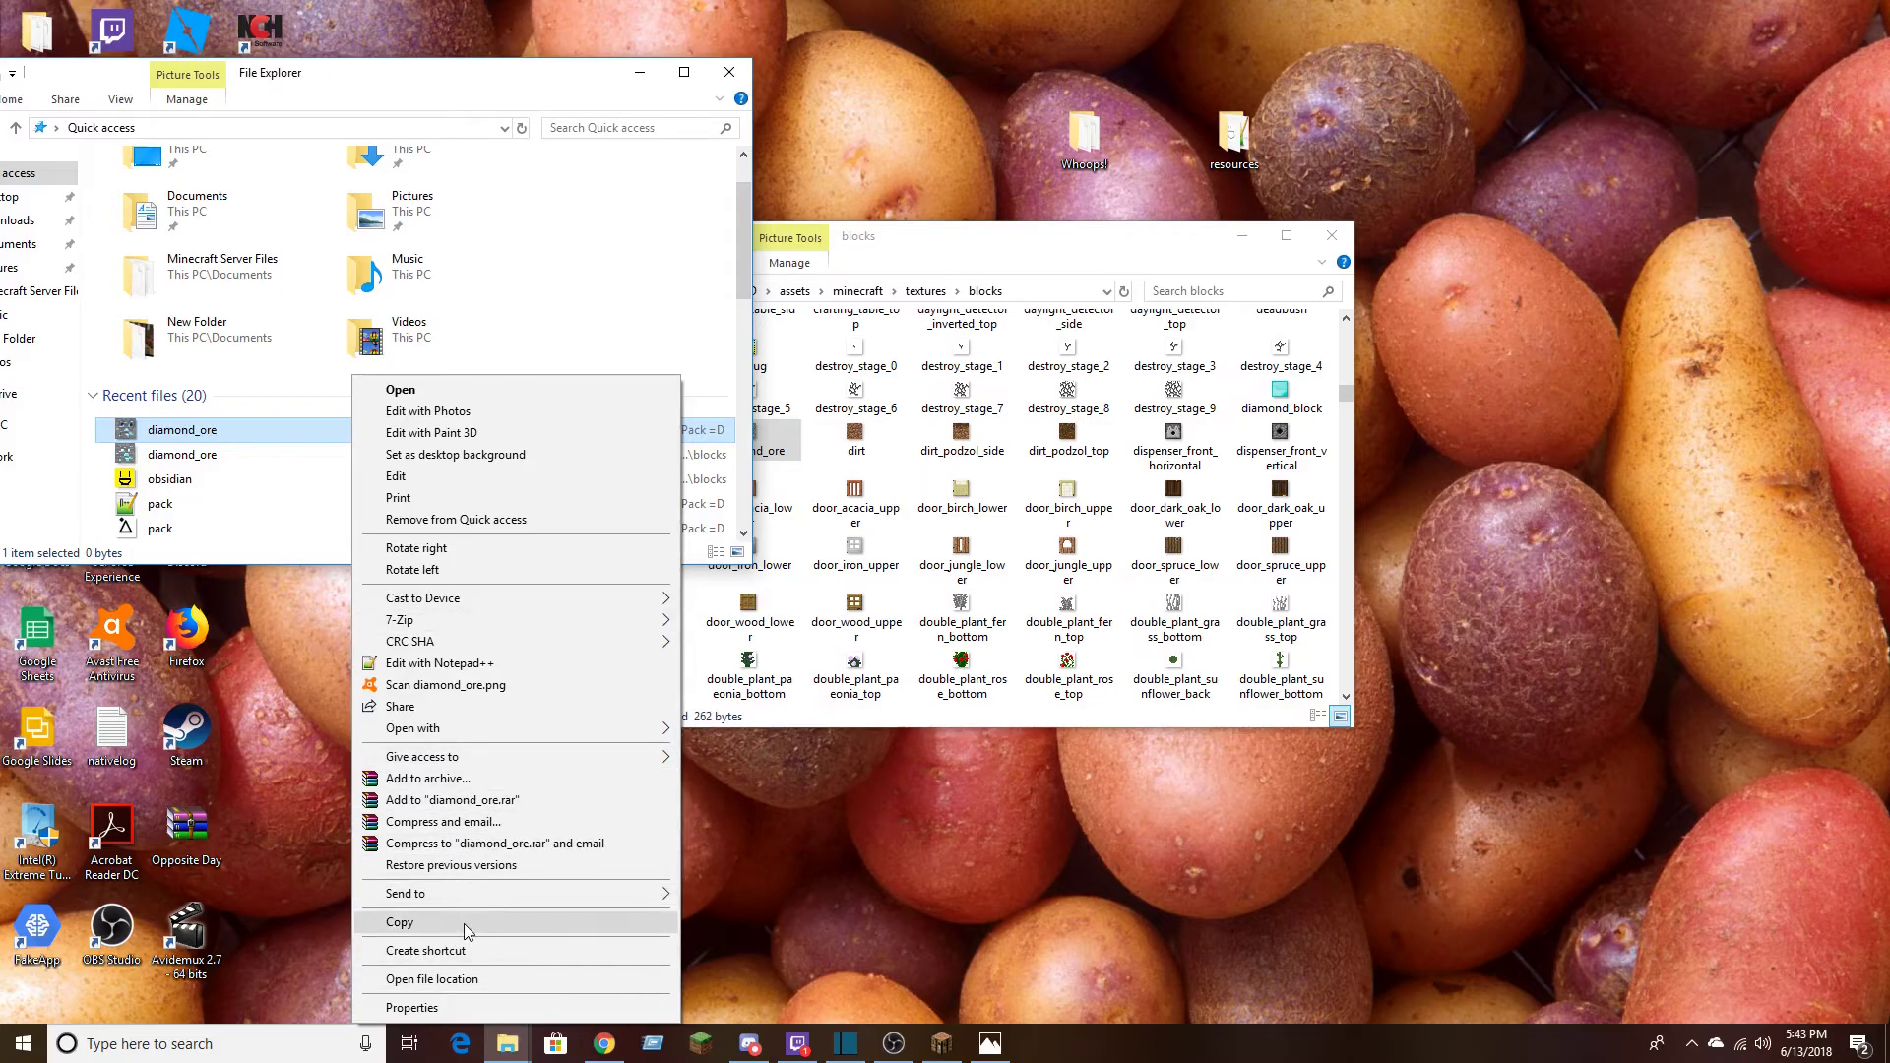
pyautogui.click(464, 924)
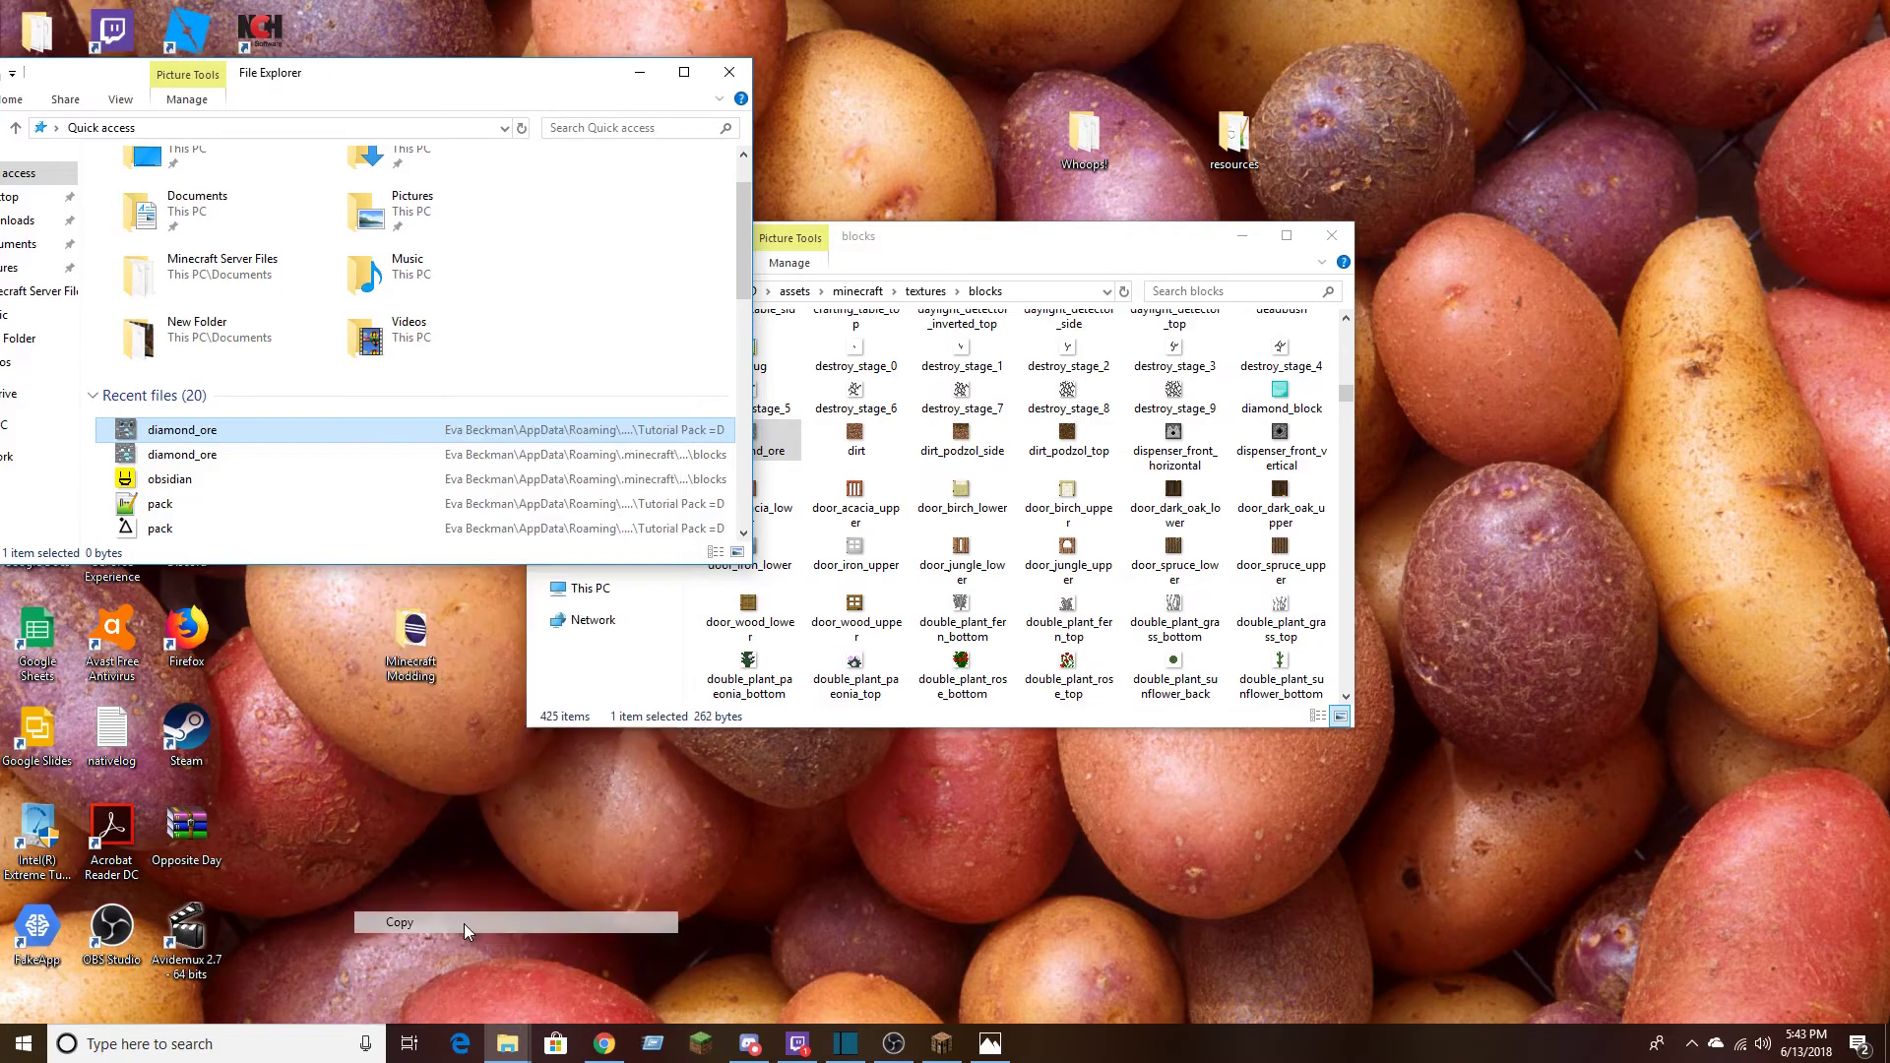
# Delete the original diamond_ore texture from the blocks folder and paste the edited copy in its place
pyautogui.click(778, 450)
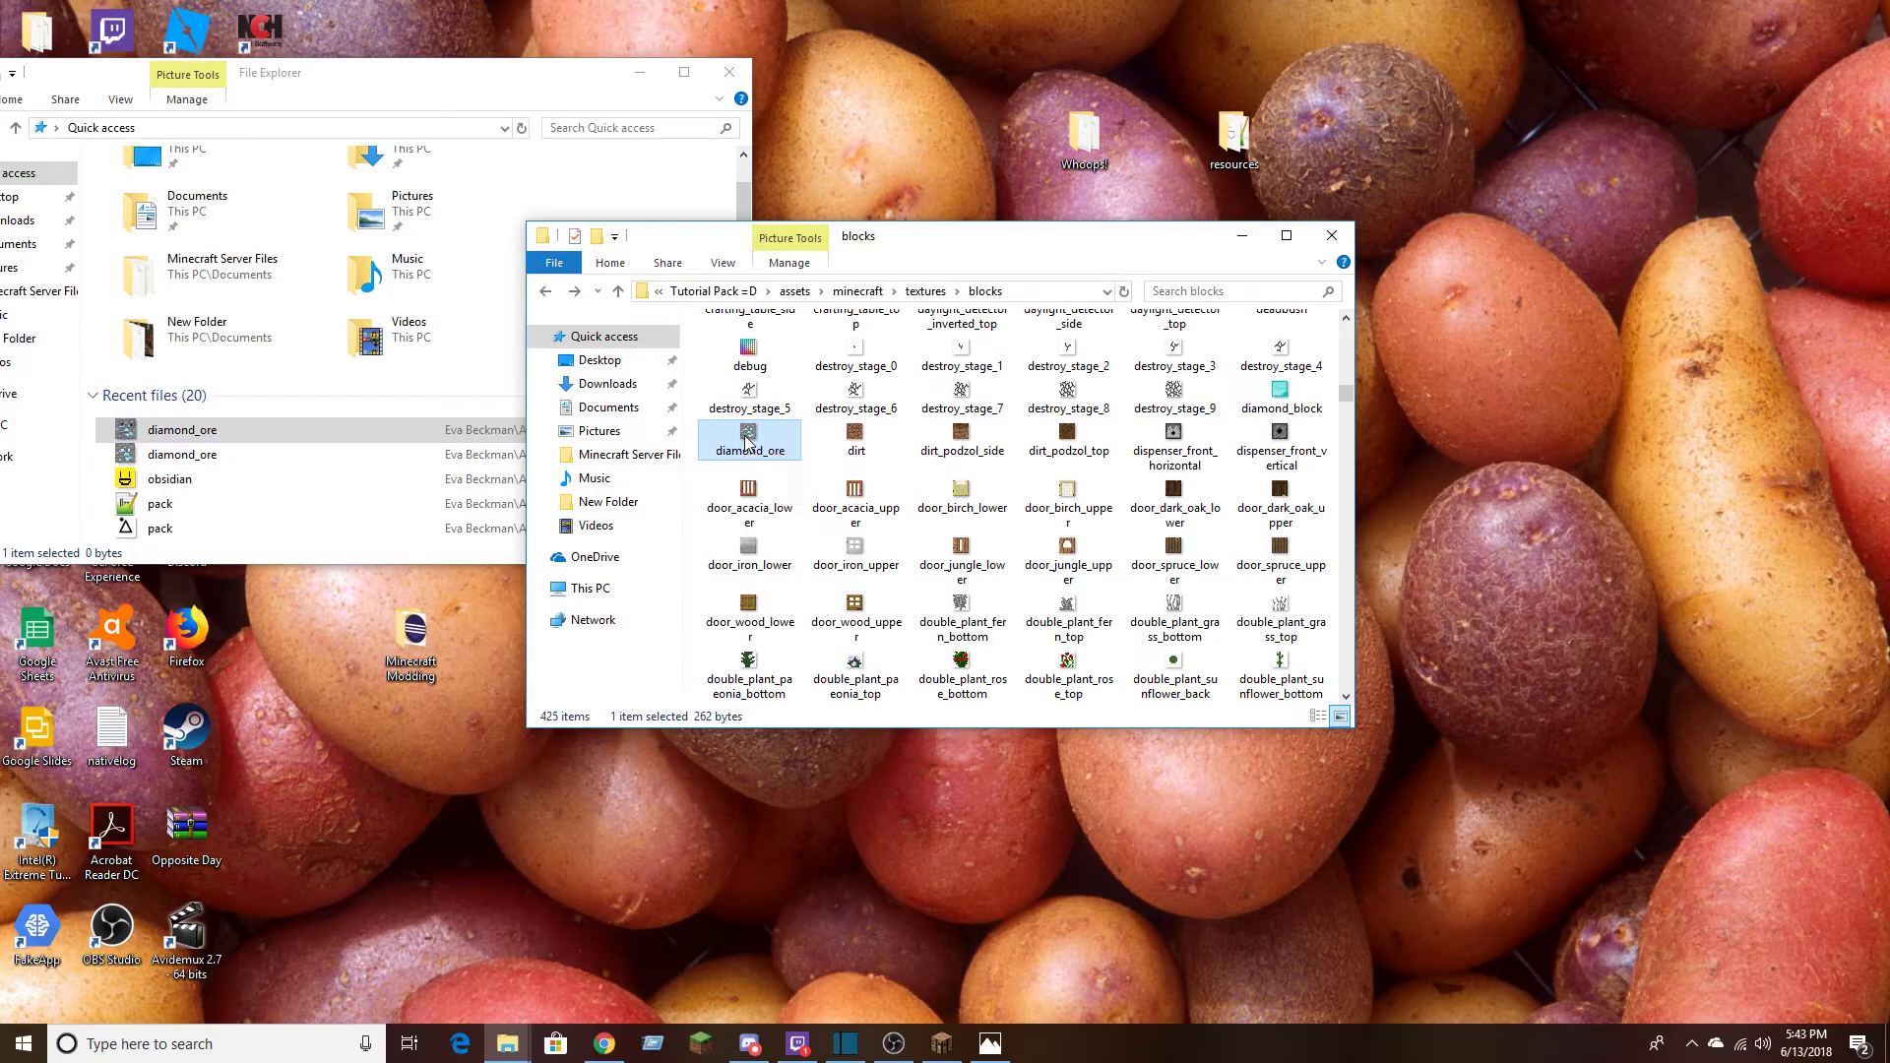
pyautogui.rightClick(747, 440)
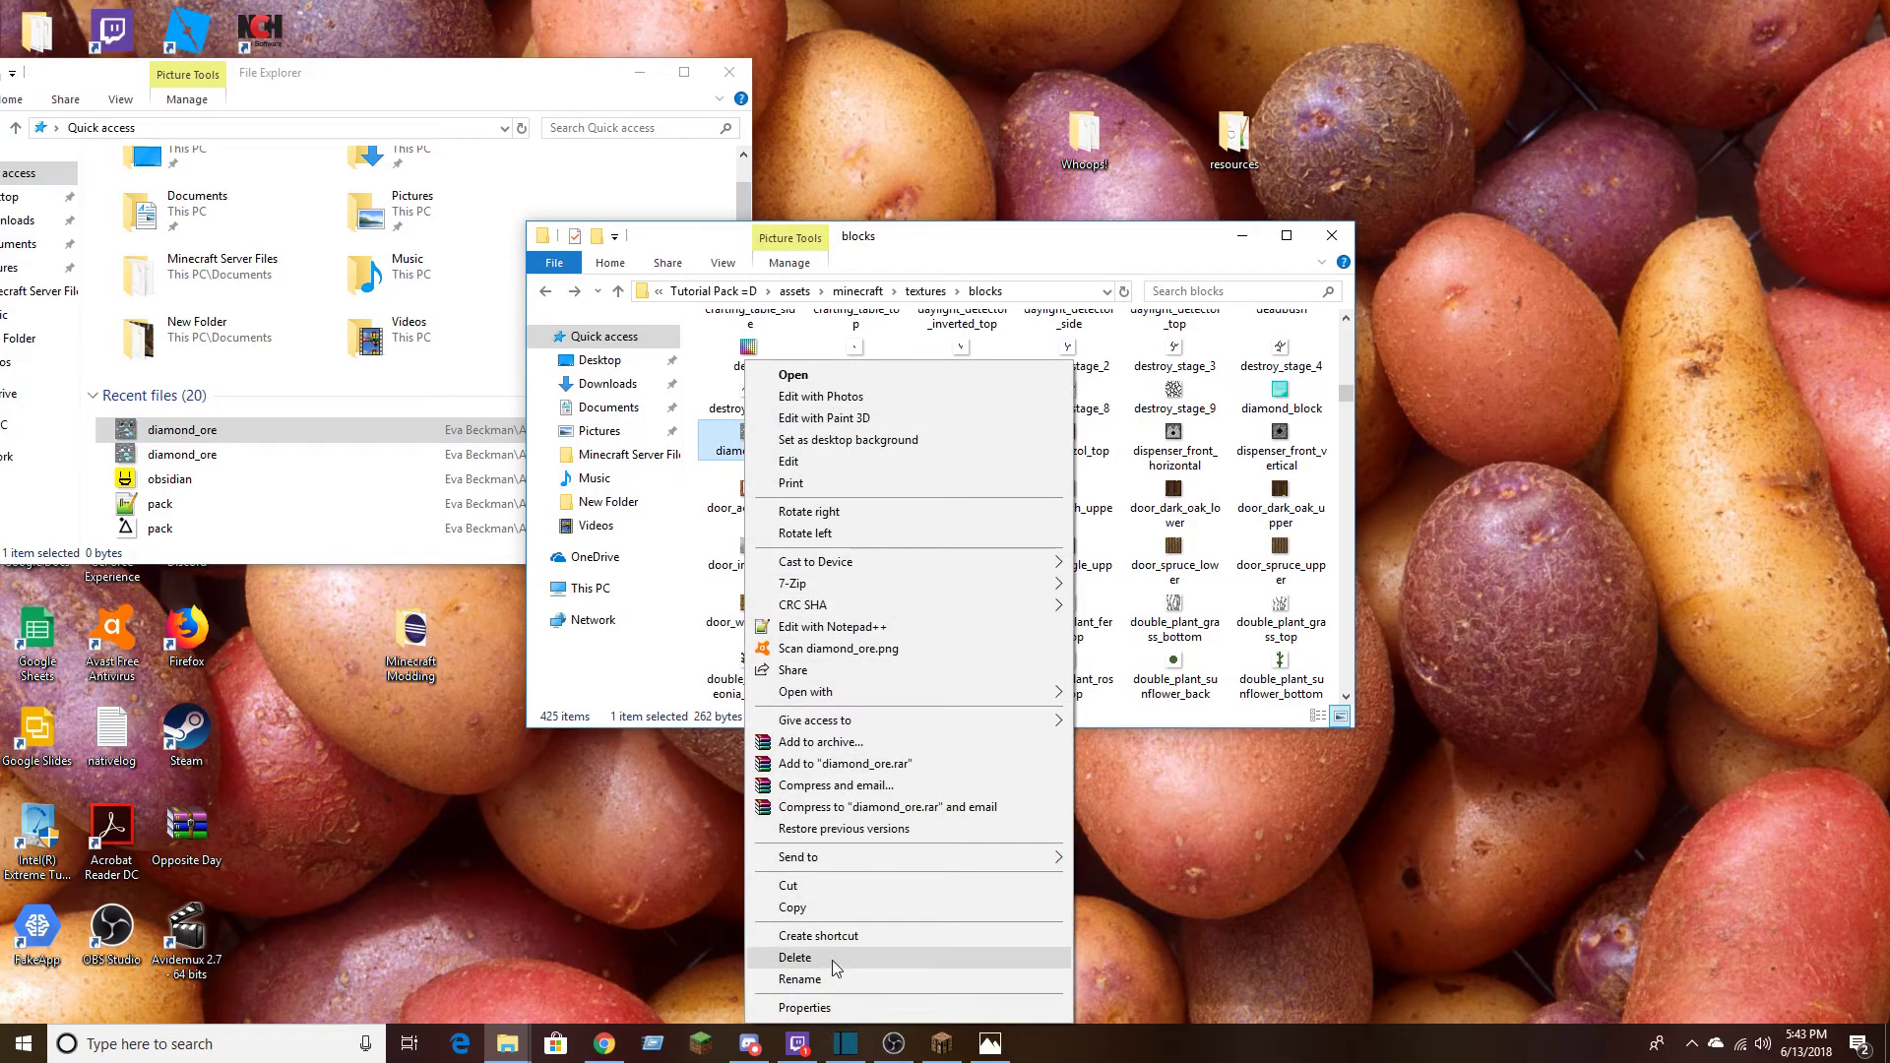
pyautogui.click(795, 957)
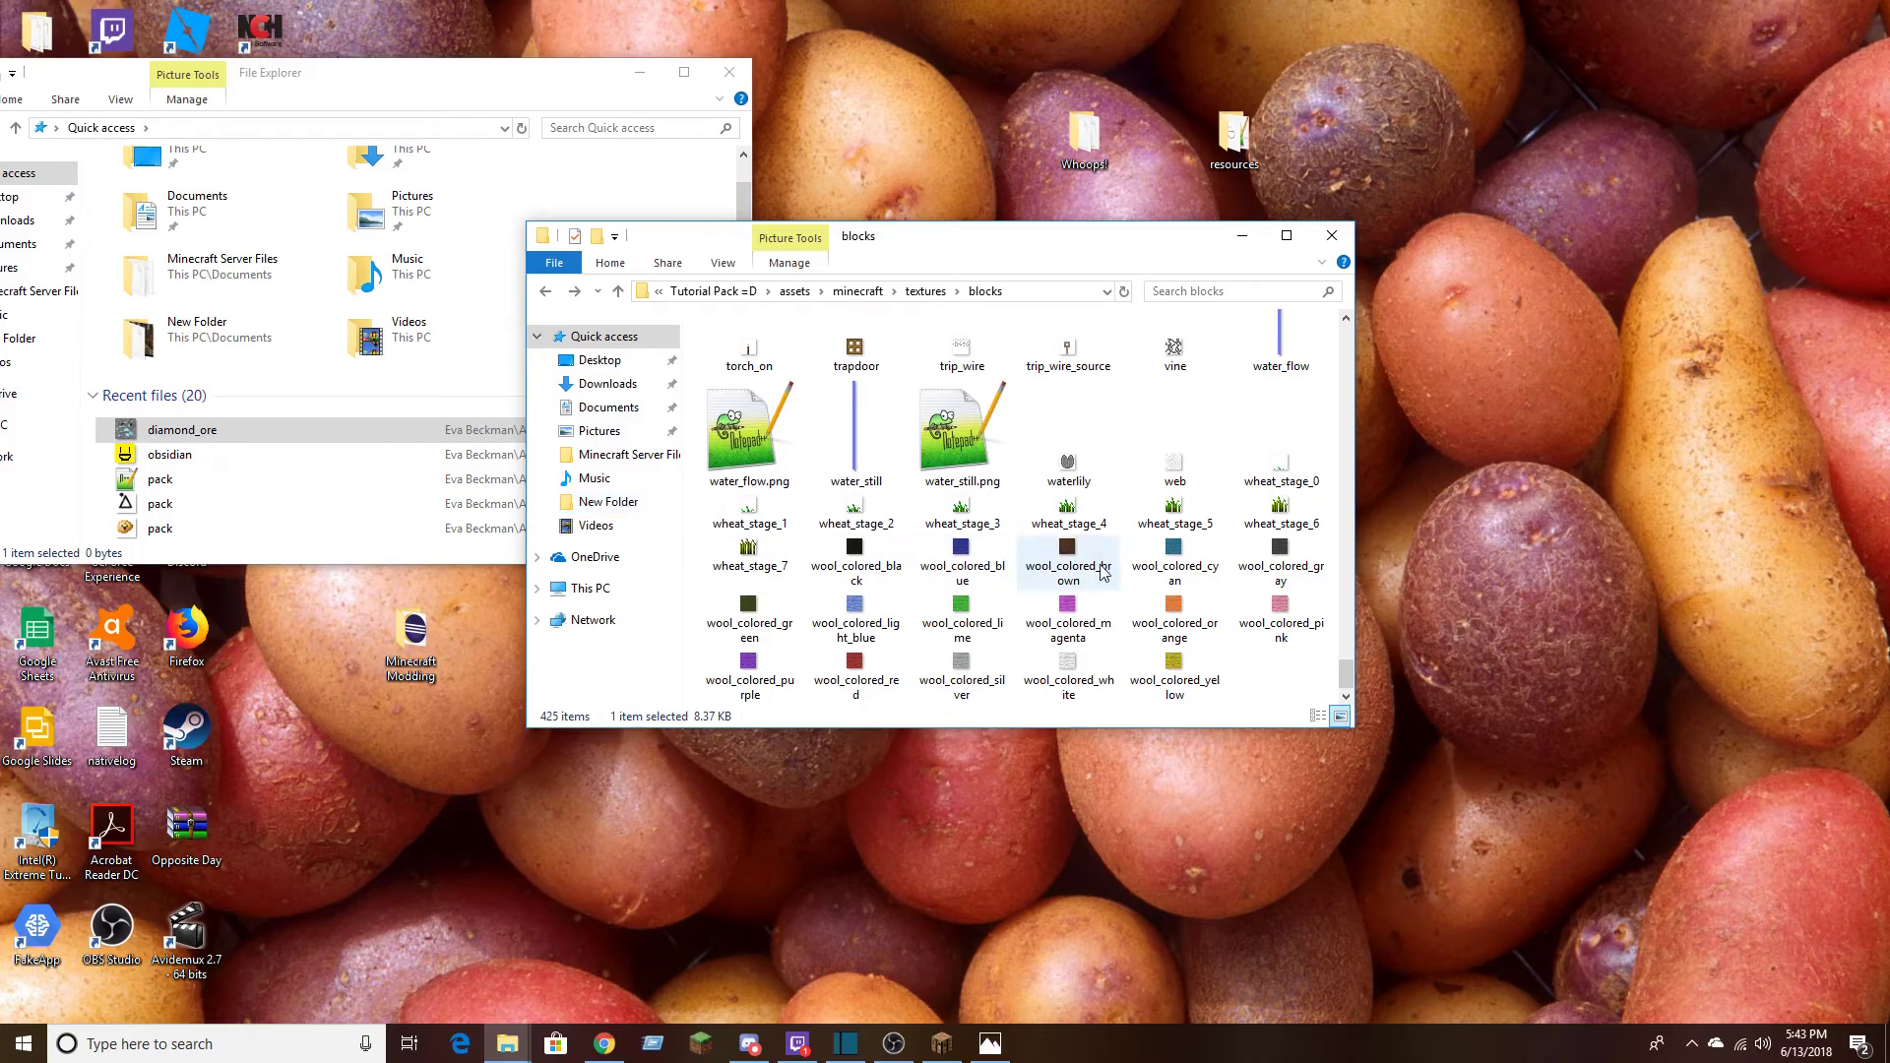
# Search the blocks folder for "dia" to check the replaced diamond ore texture
pyautogui.scroll(10, 1080, 603)
pyautogui.scroll(10, 1080, 620)
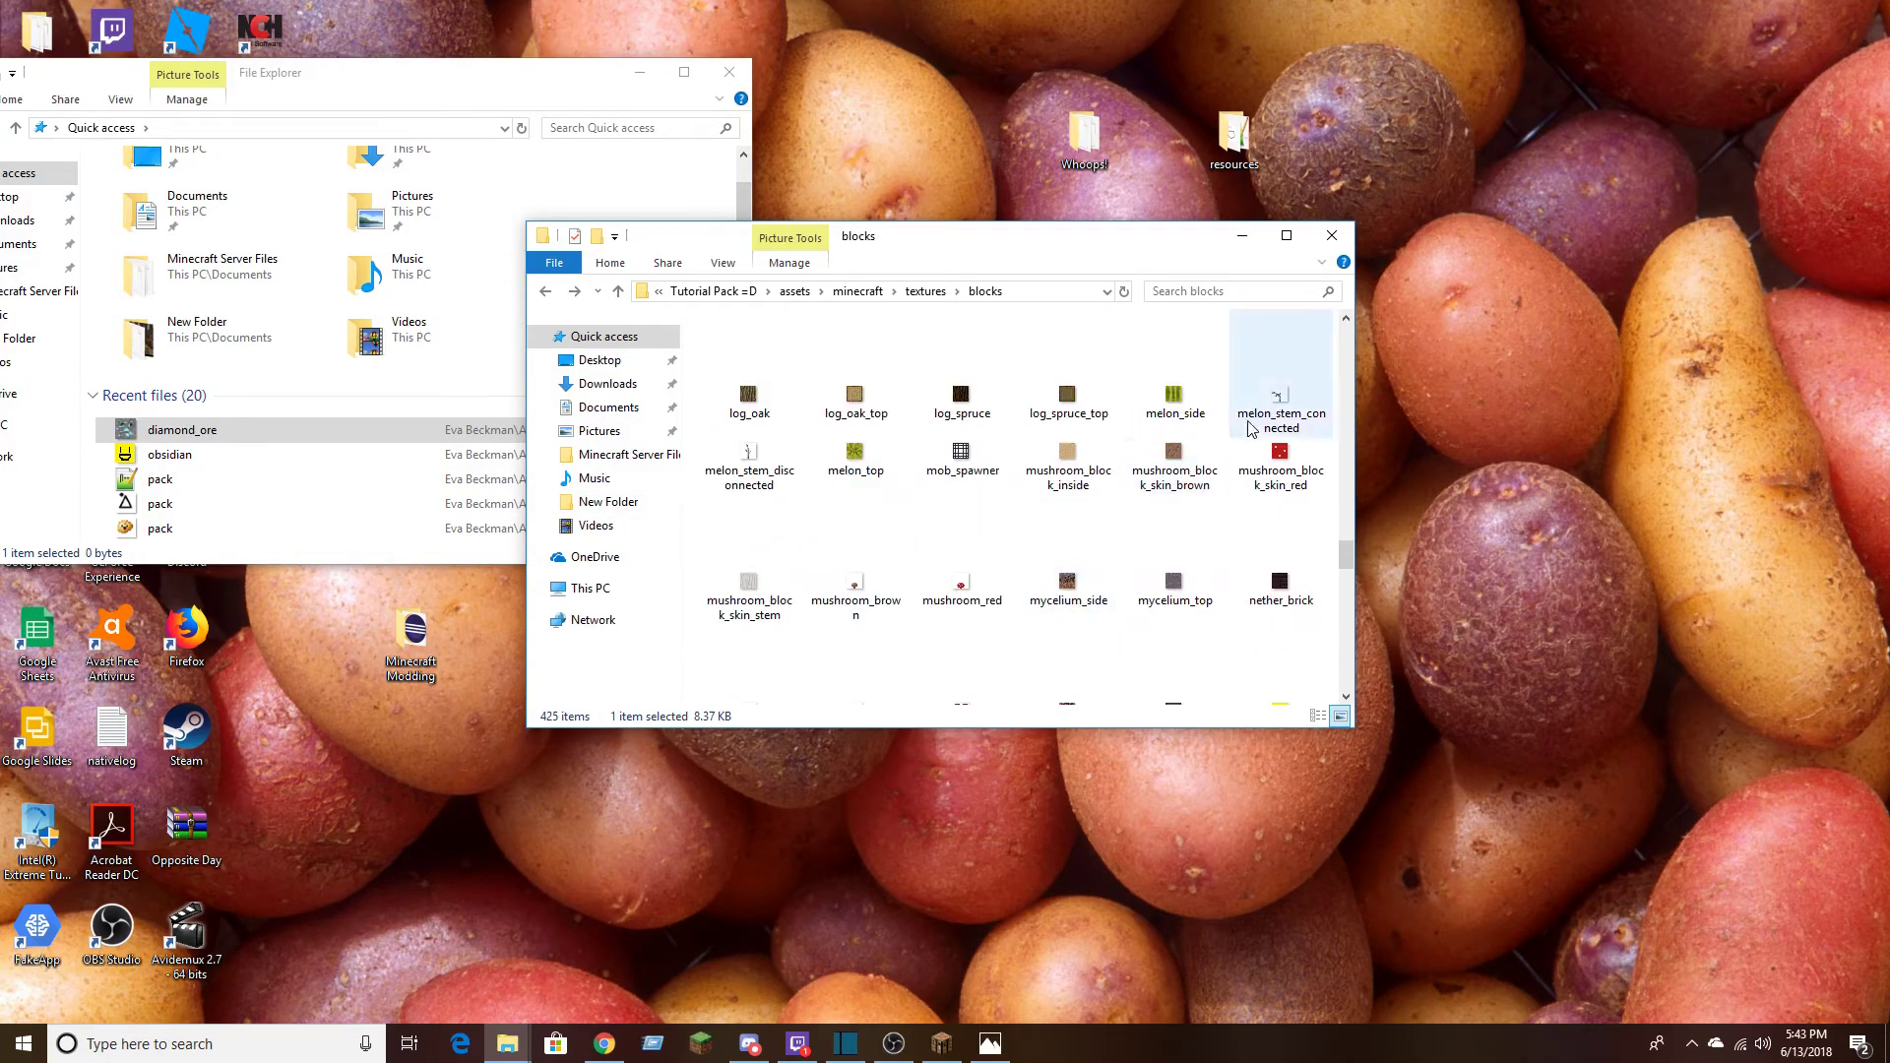
pyautogui.click(1199, 291)
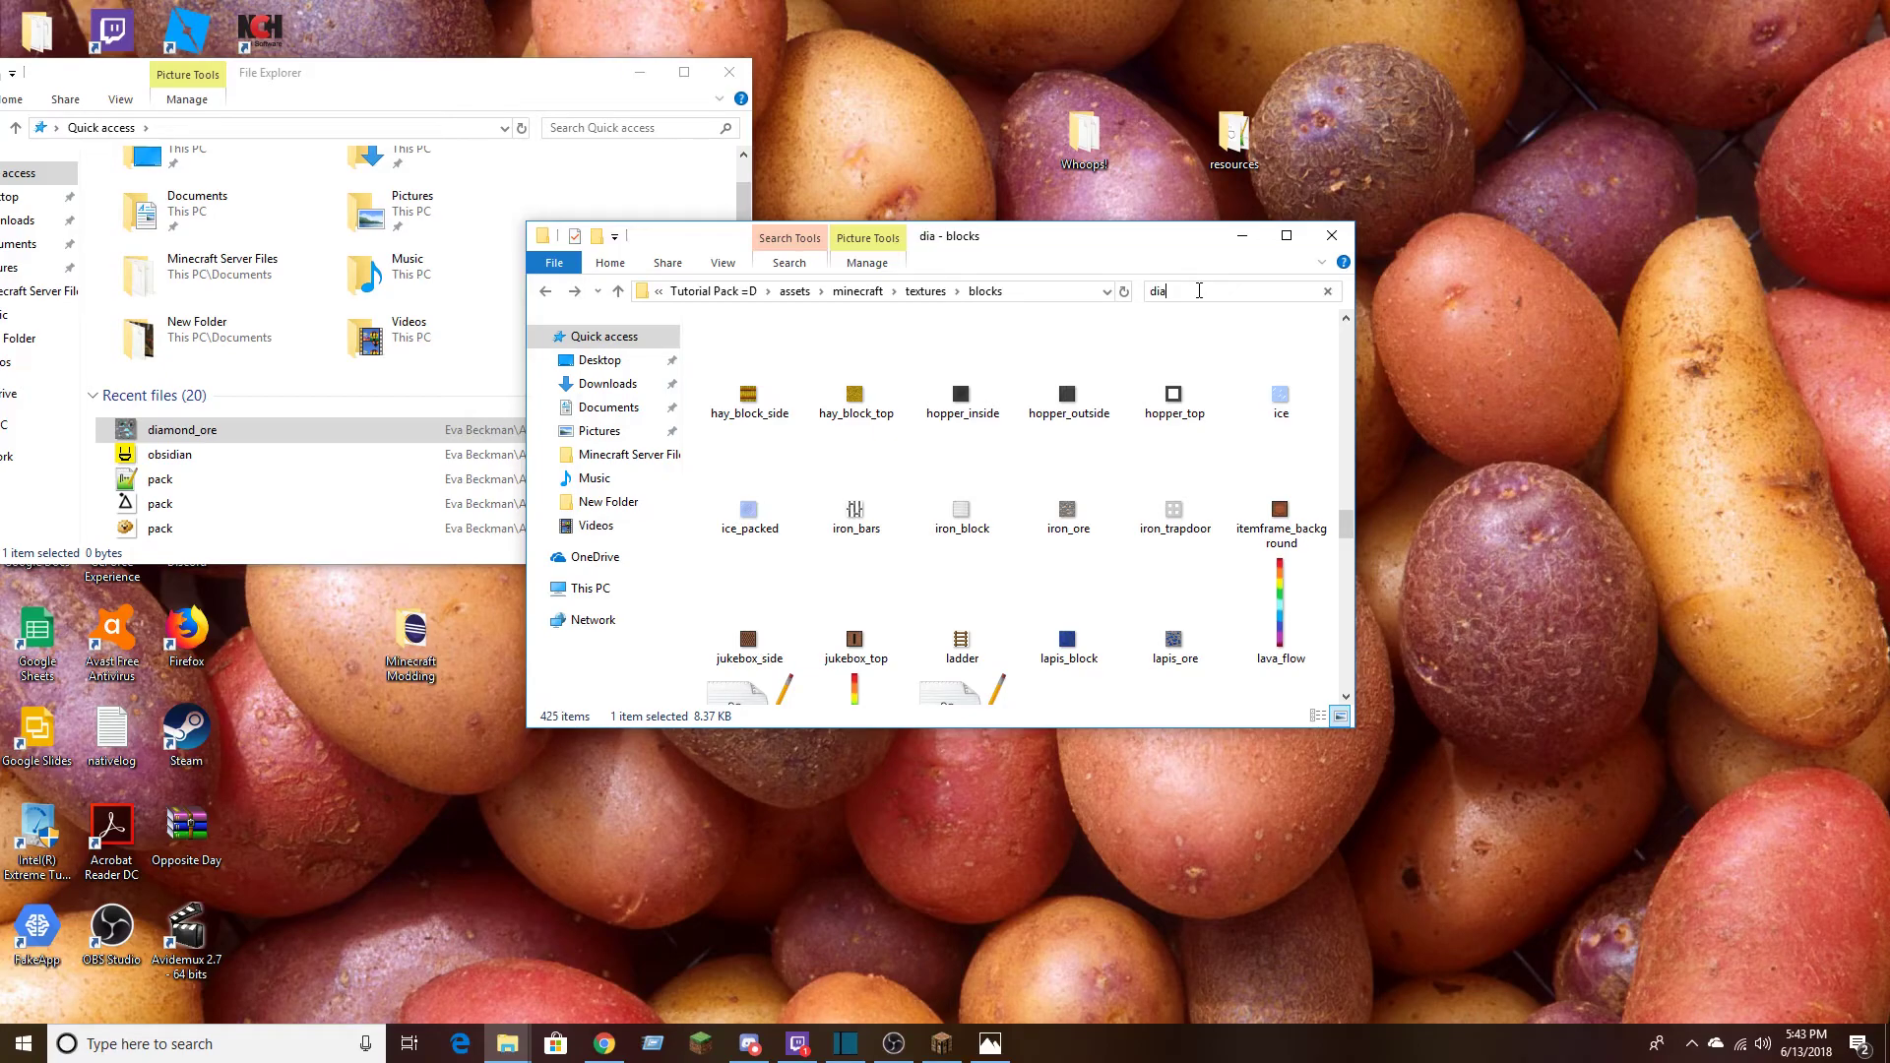
pyautogui.write('dia')
pyautogui.moveTo(766, 397)
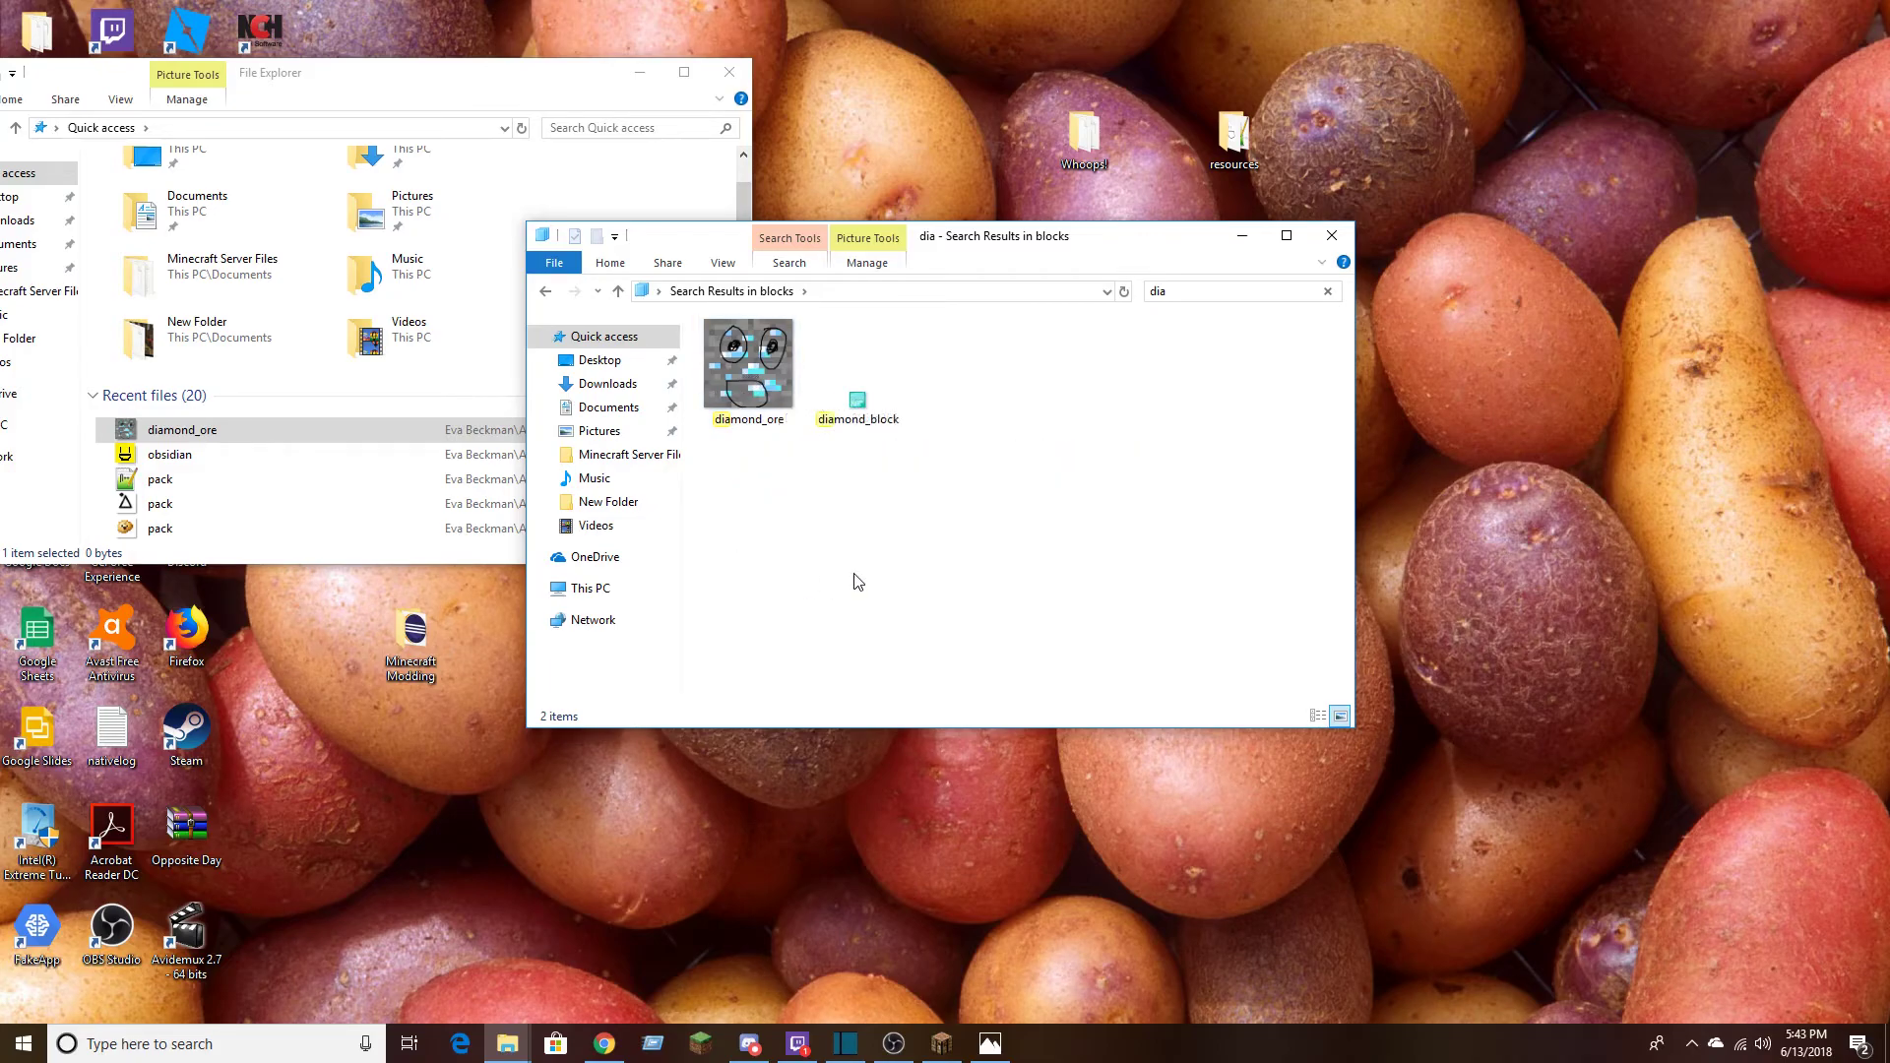
# Minimise both File Explorer windows and switch to Minecraft's resource pack selection
pyautogui.click(853, 827)
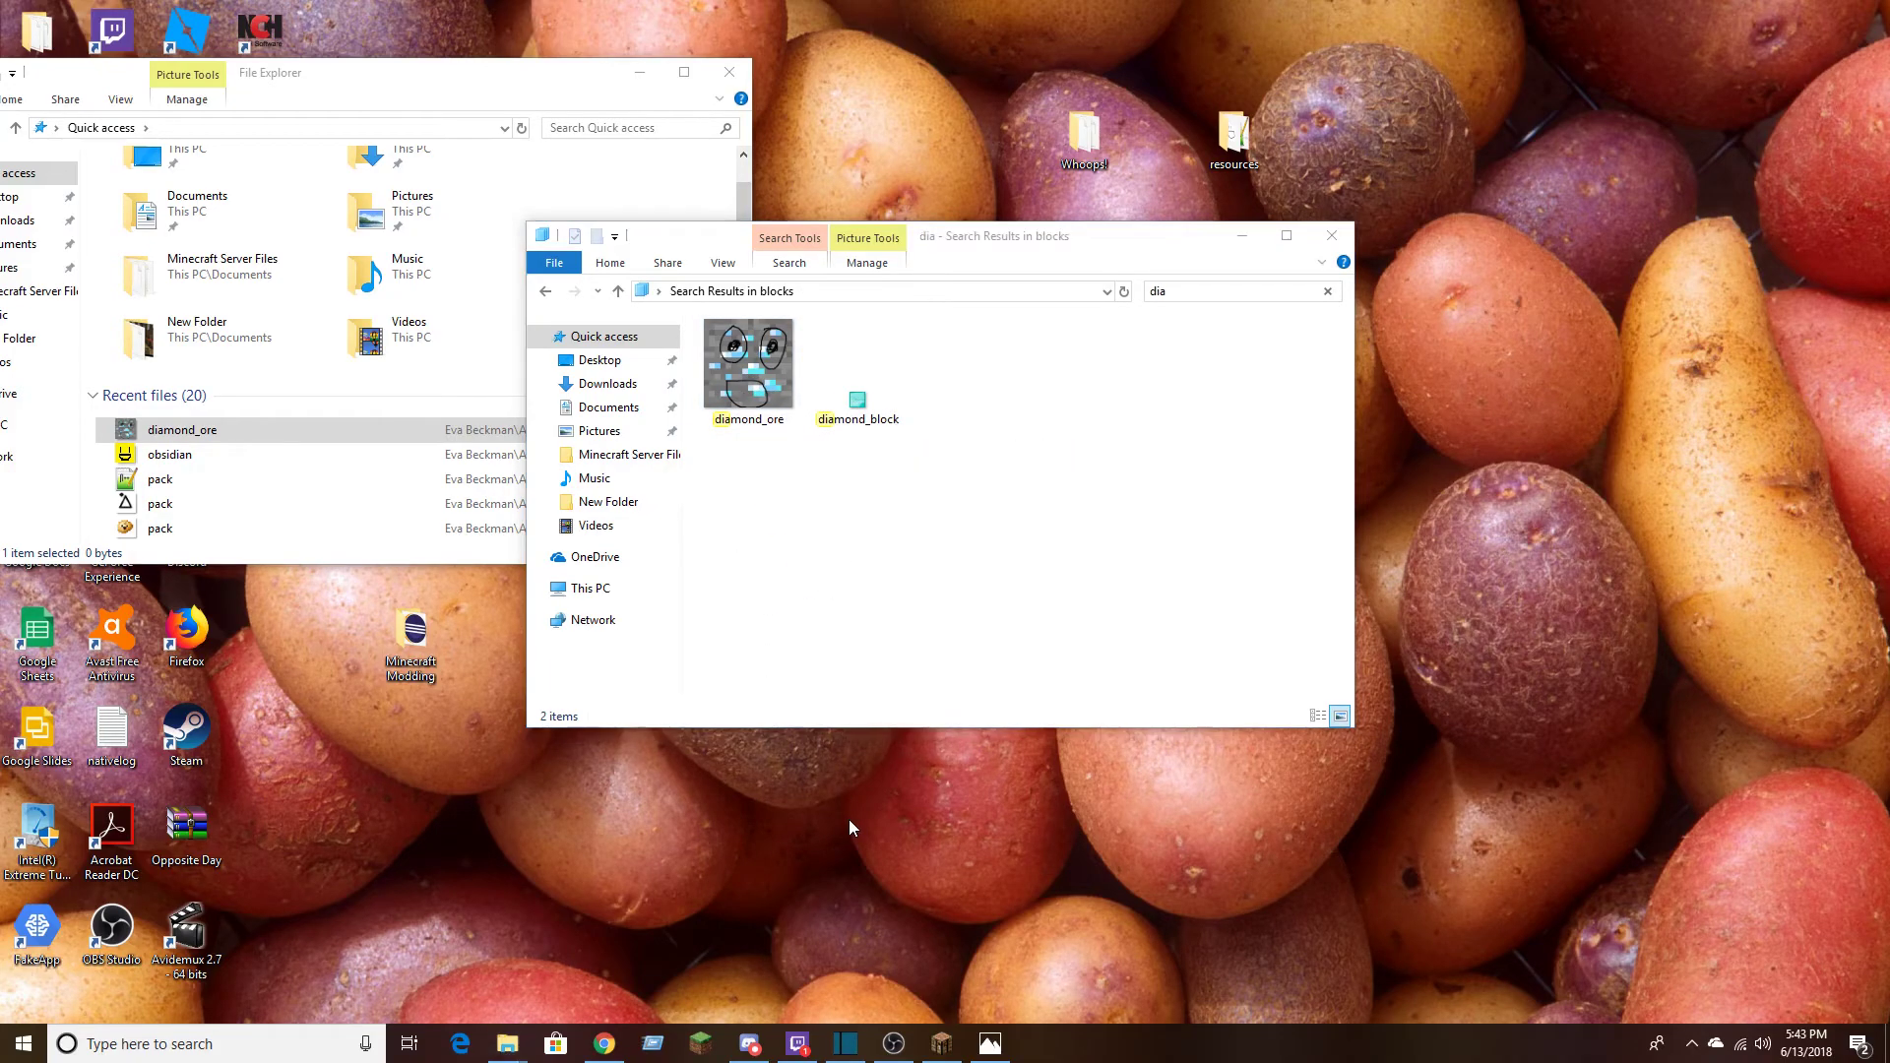
pyautogui.click(1244, 236)
pyautogui.click(640, 72)
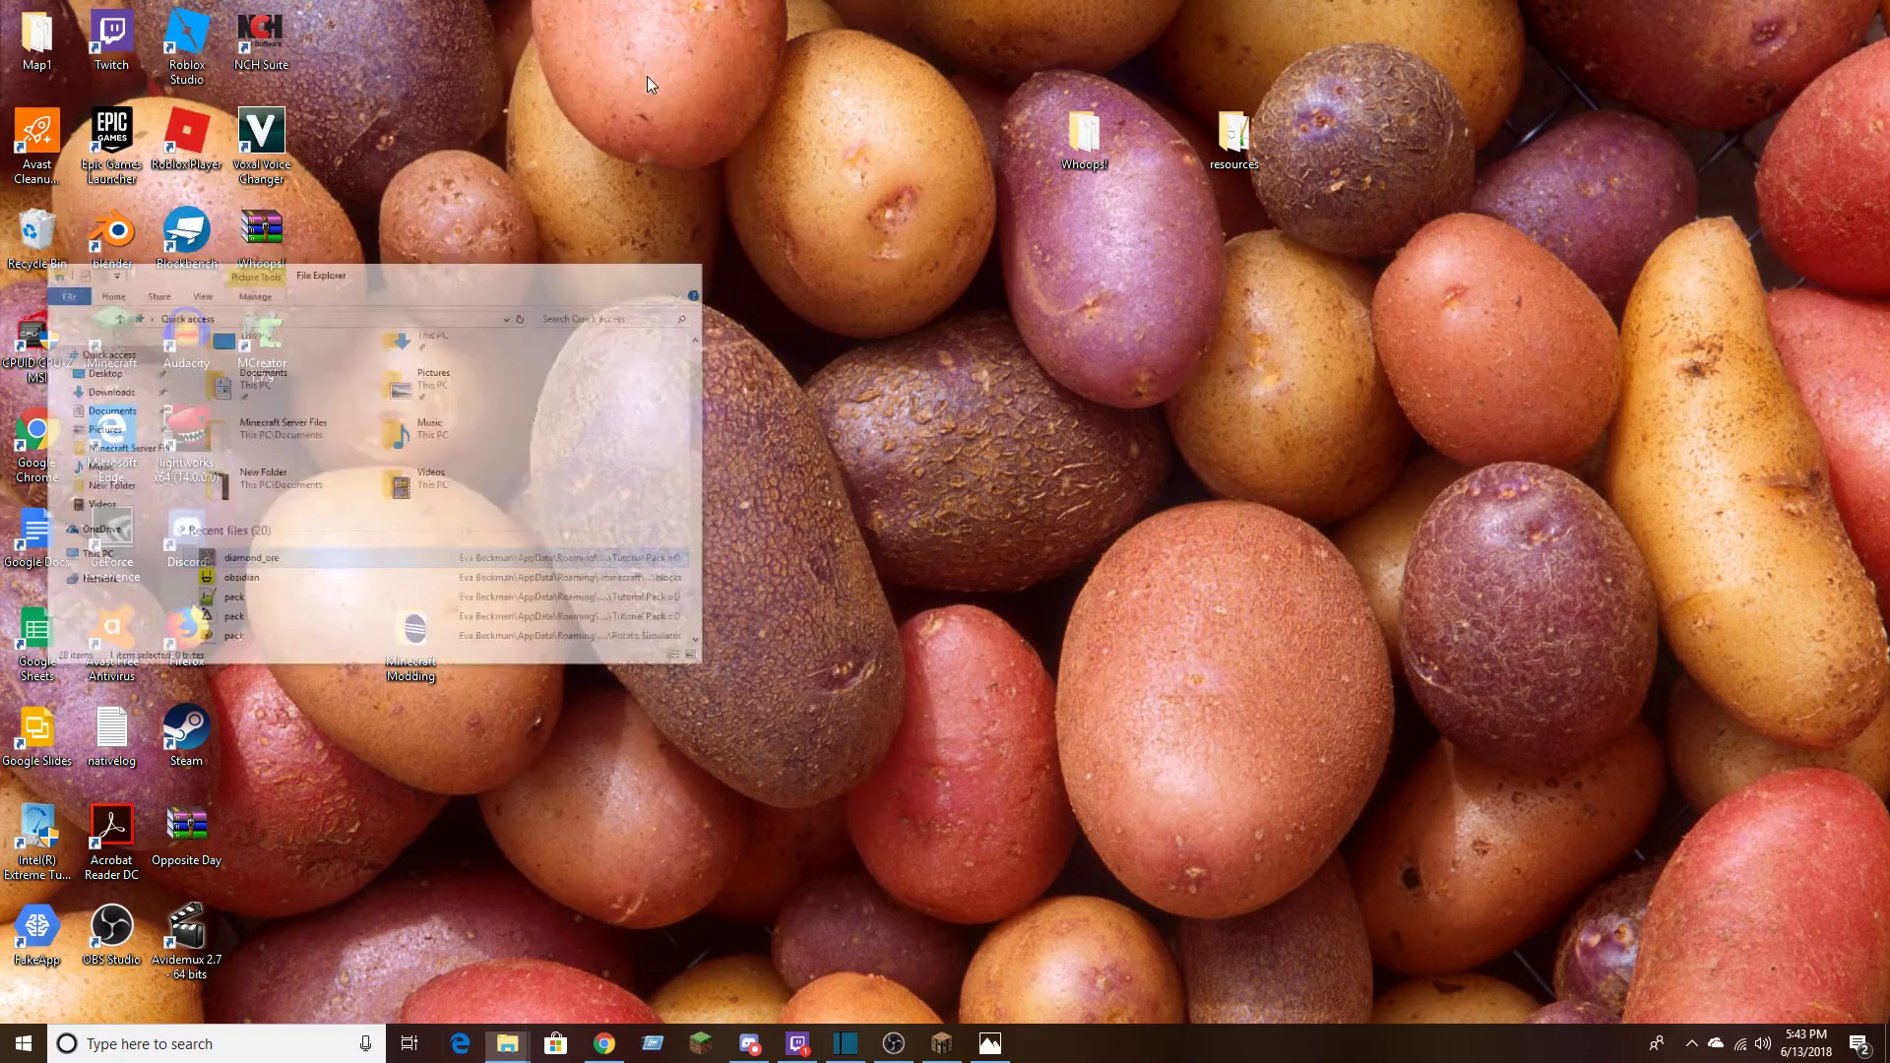
pyautogui.click(941, 1045)
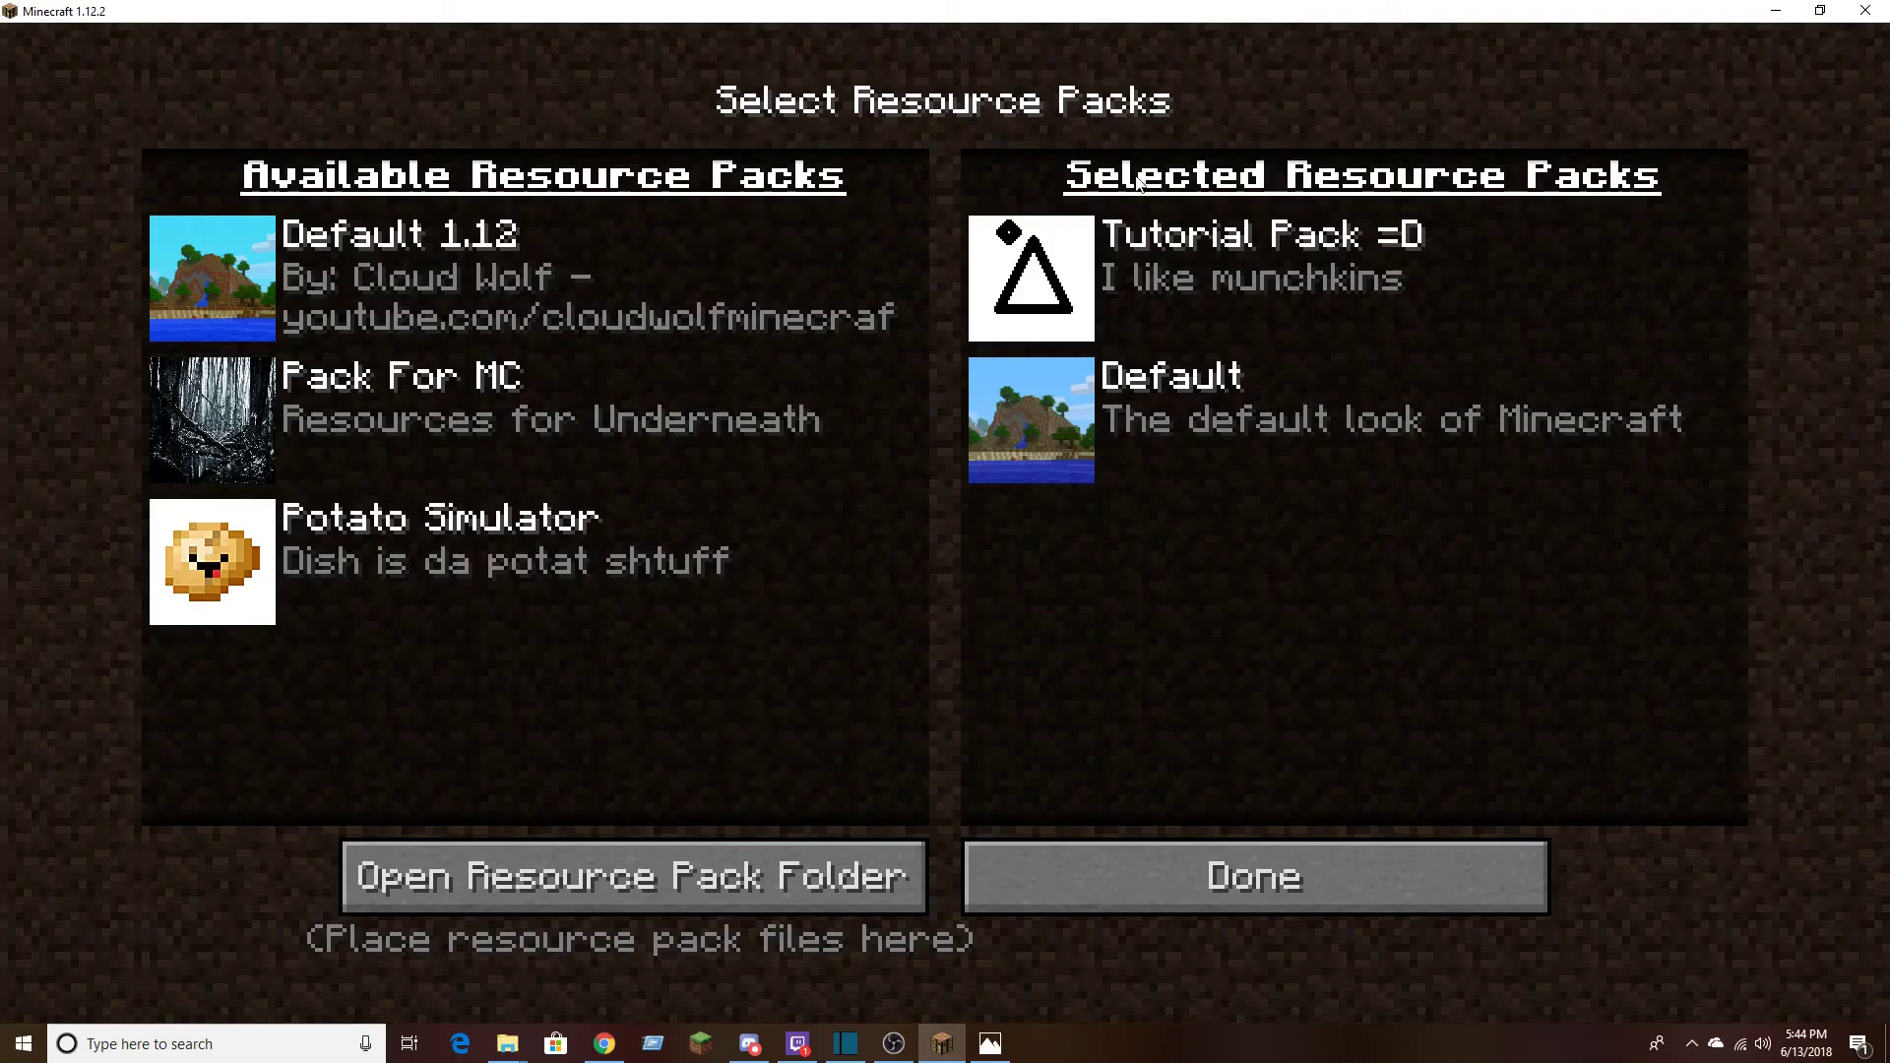
# Reload Tutorial Pack =D by removing it from the selected resource packs, adding it again and returning to the options
pyautogui.click(1024, 275)
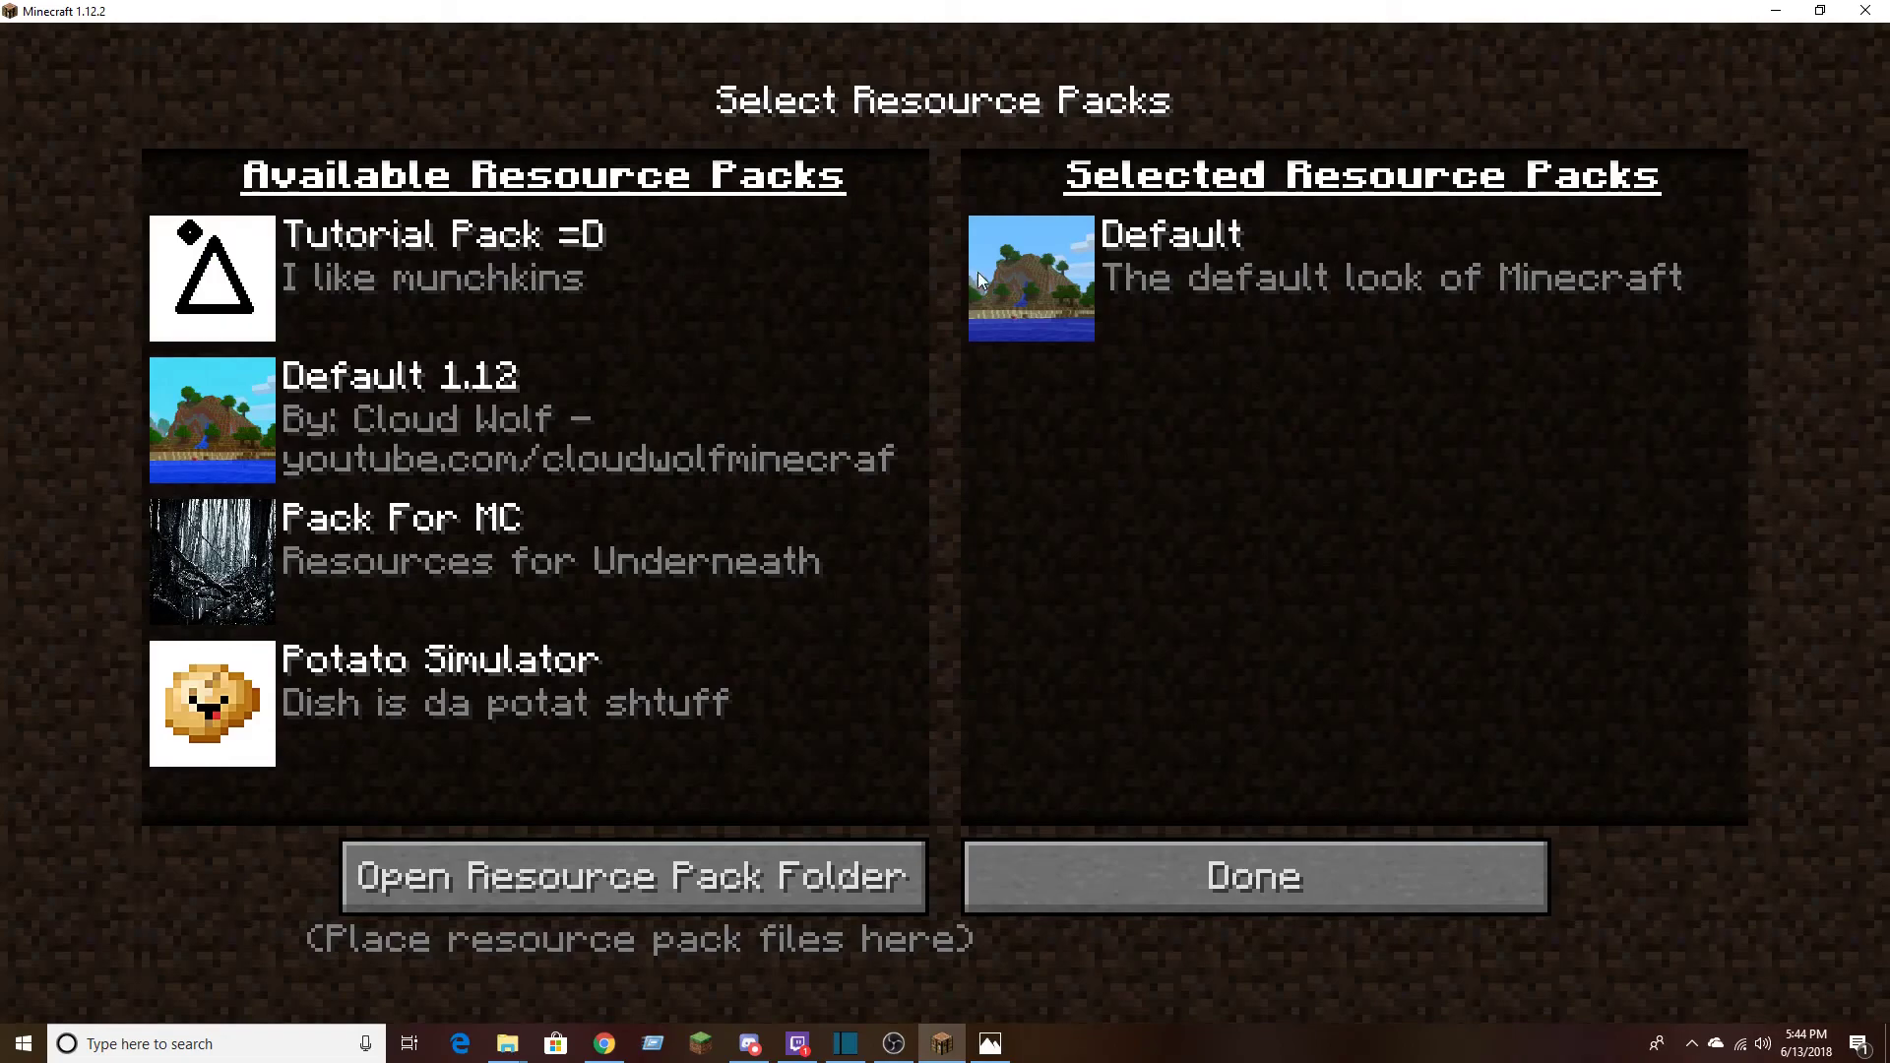
pyautogui.click(226, 268)
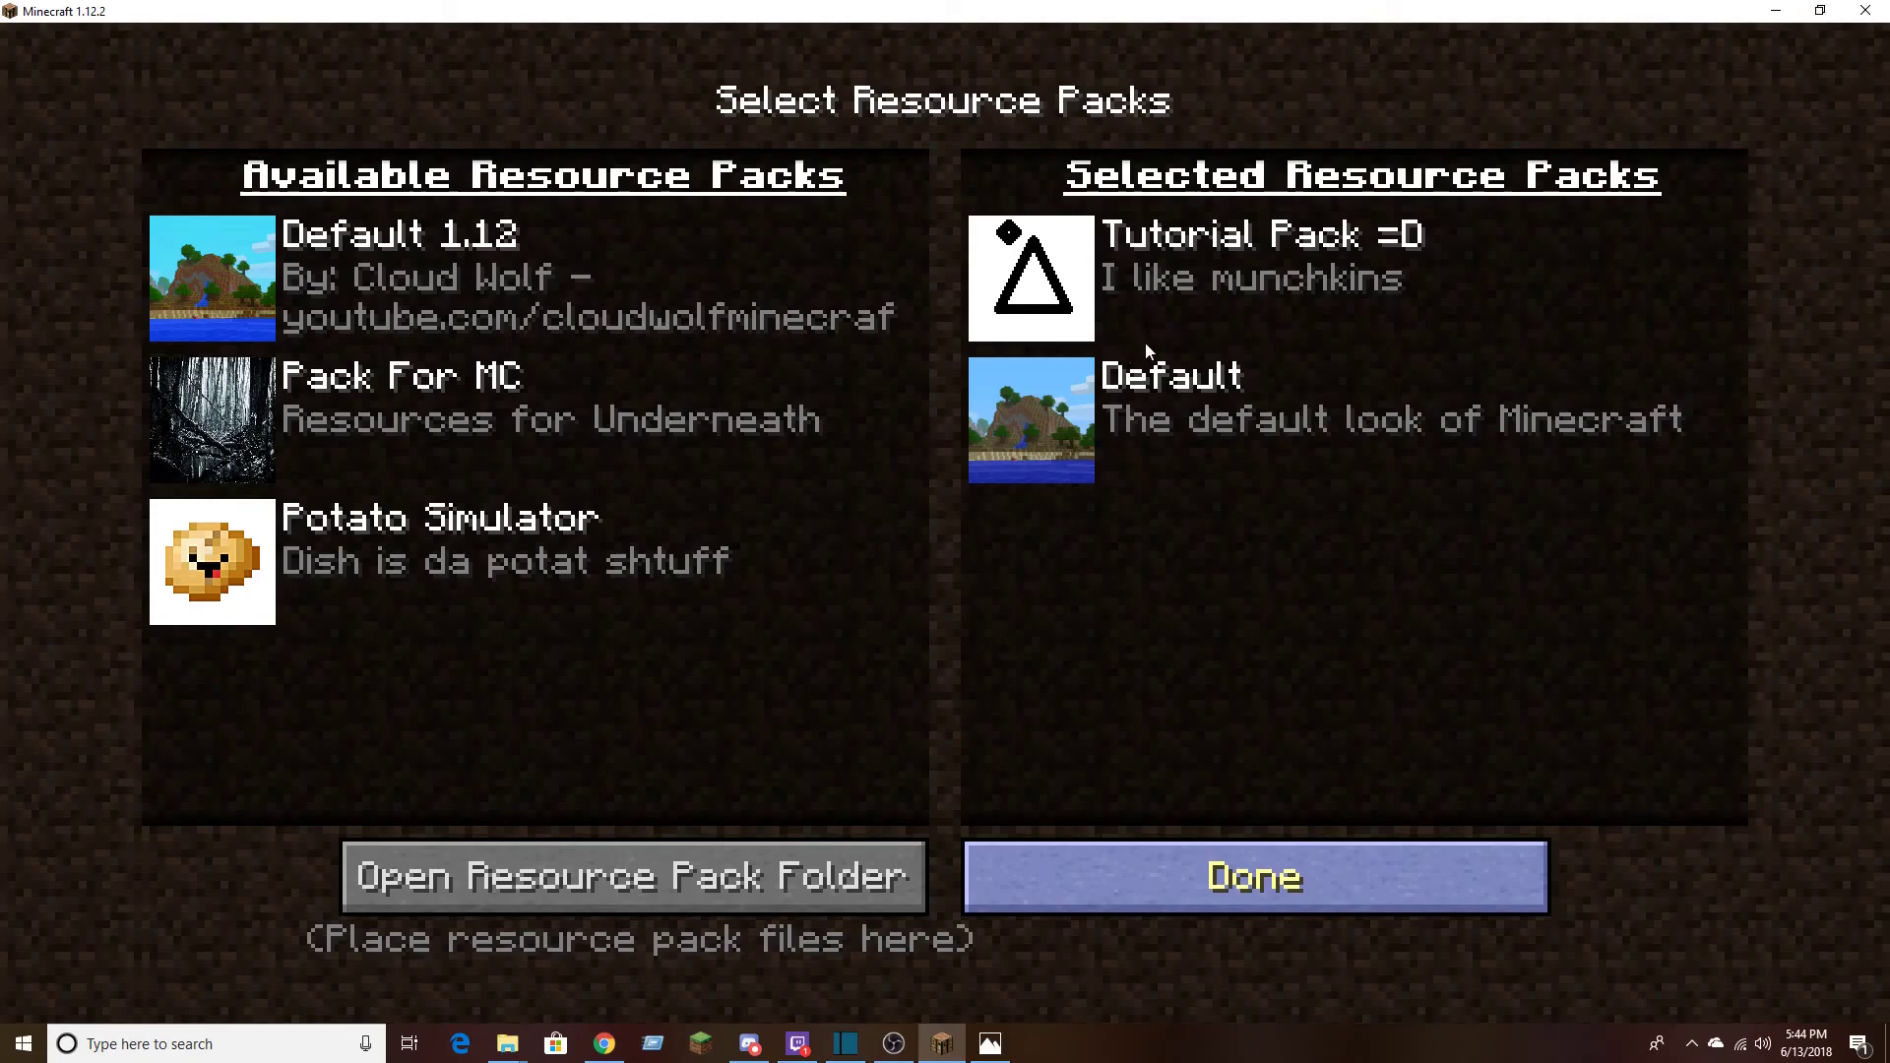
pyautogui.press('Escape')
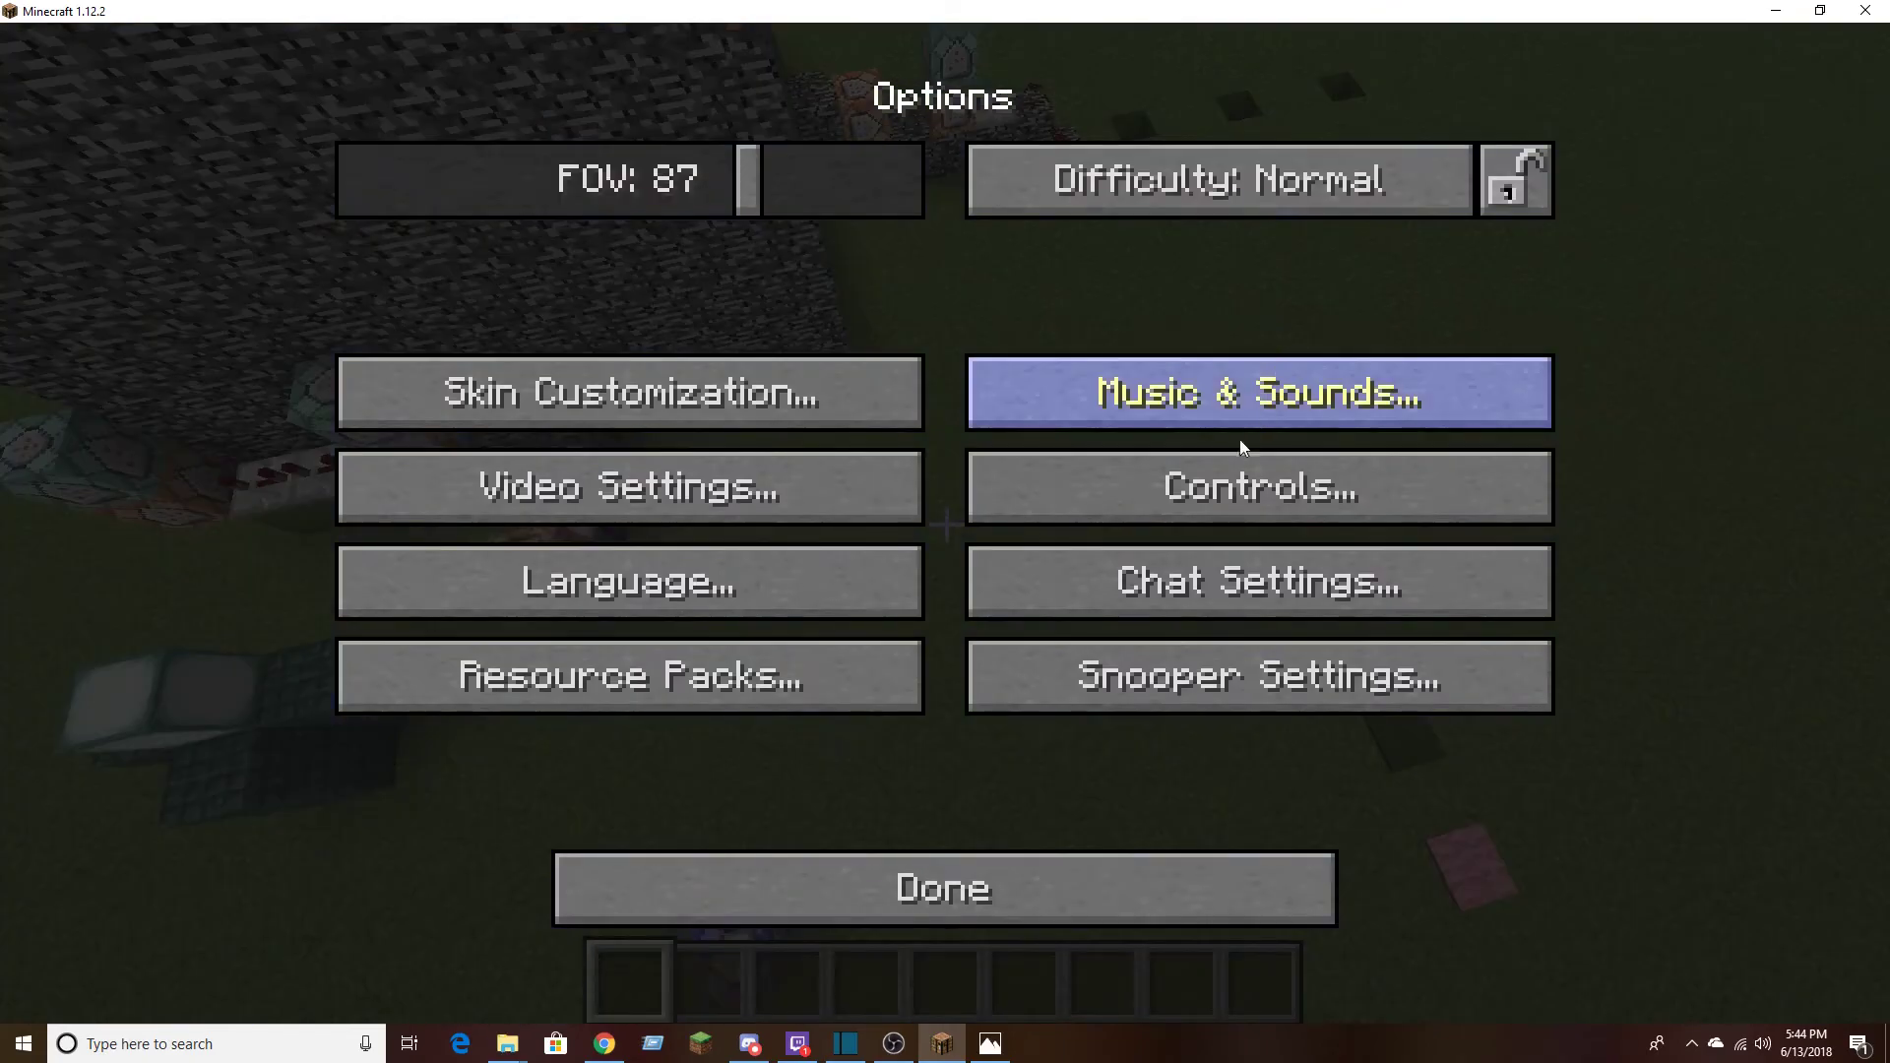
# Return to the world, search the creative inventory for "ob" and put obsidian in the first hotbar slot
pyautogui.click(1087, 904)
pyautogui.click(1016, 345)
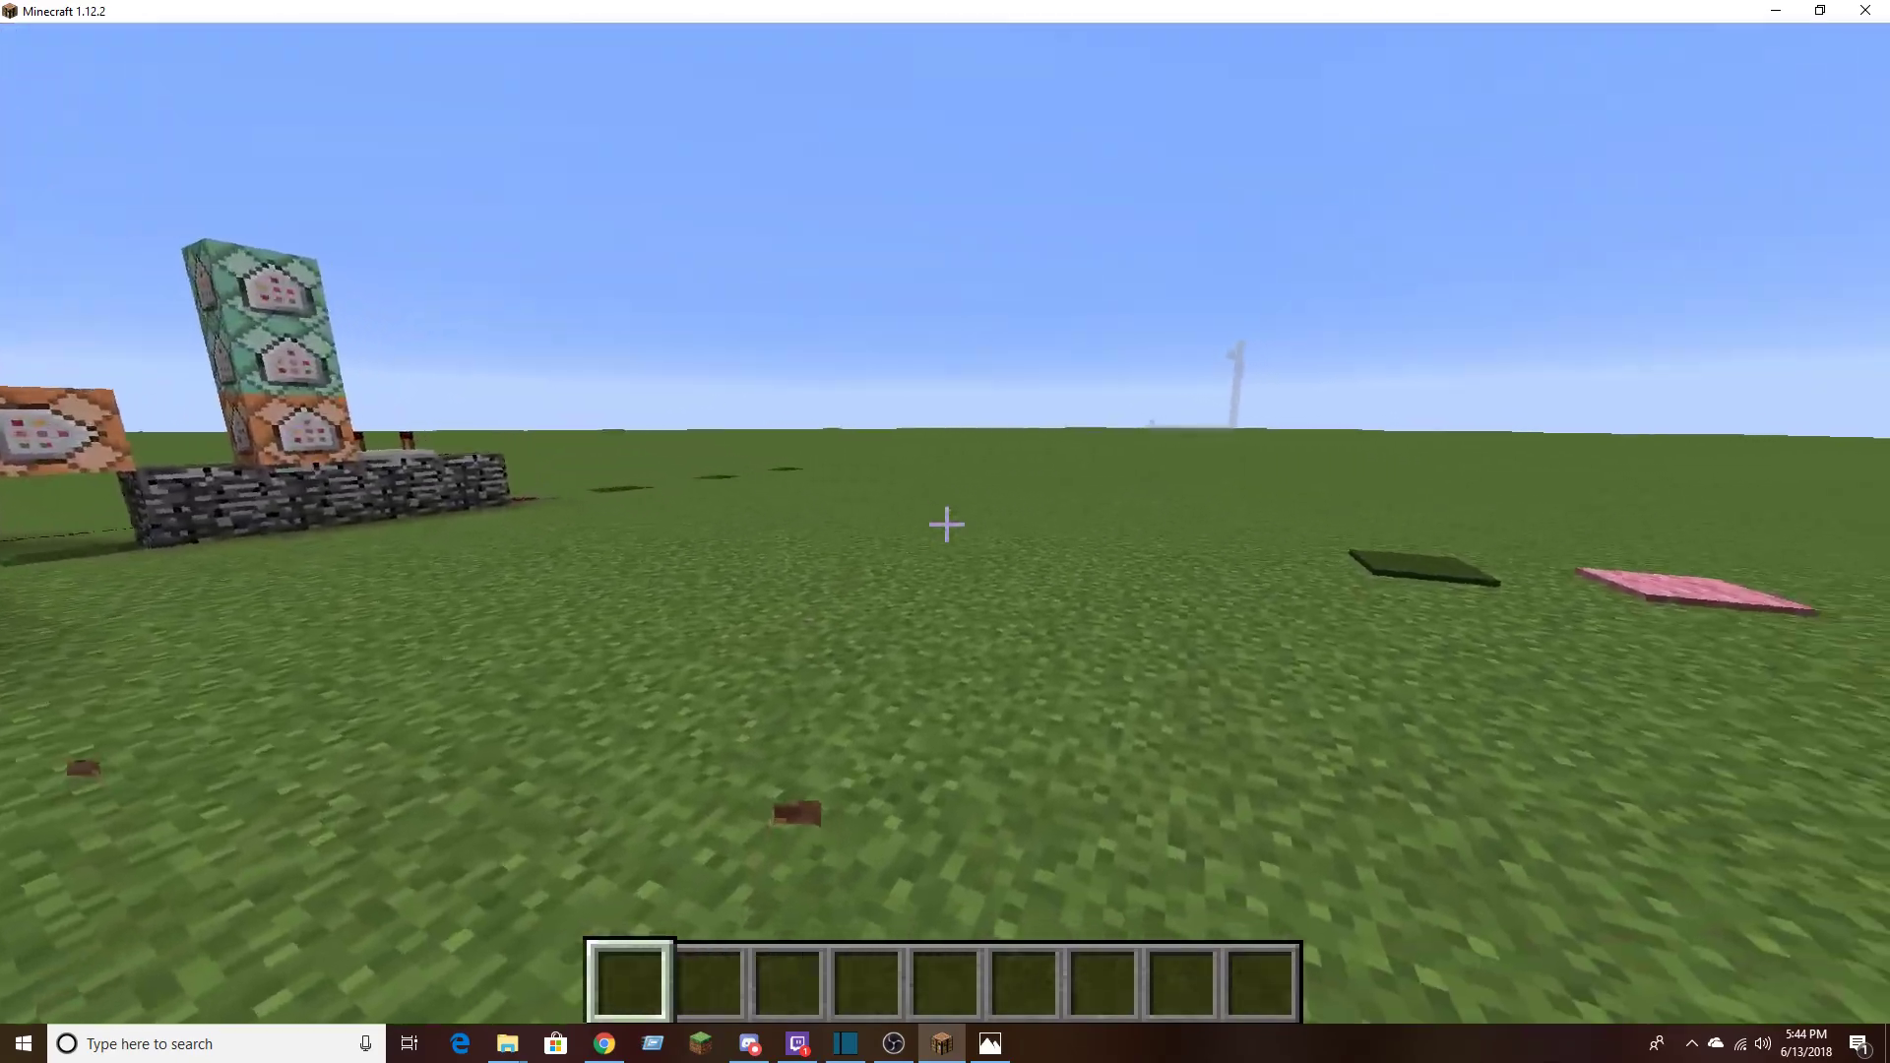
pyautogui.write('e')
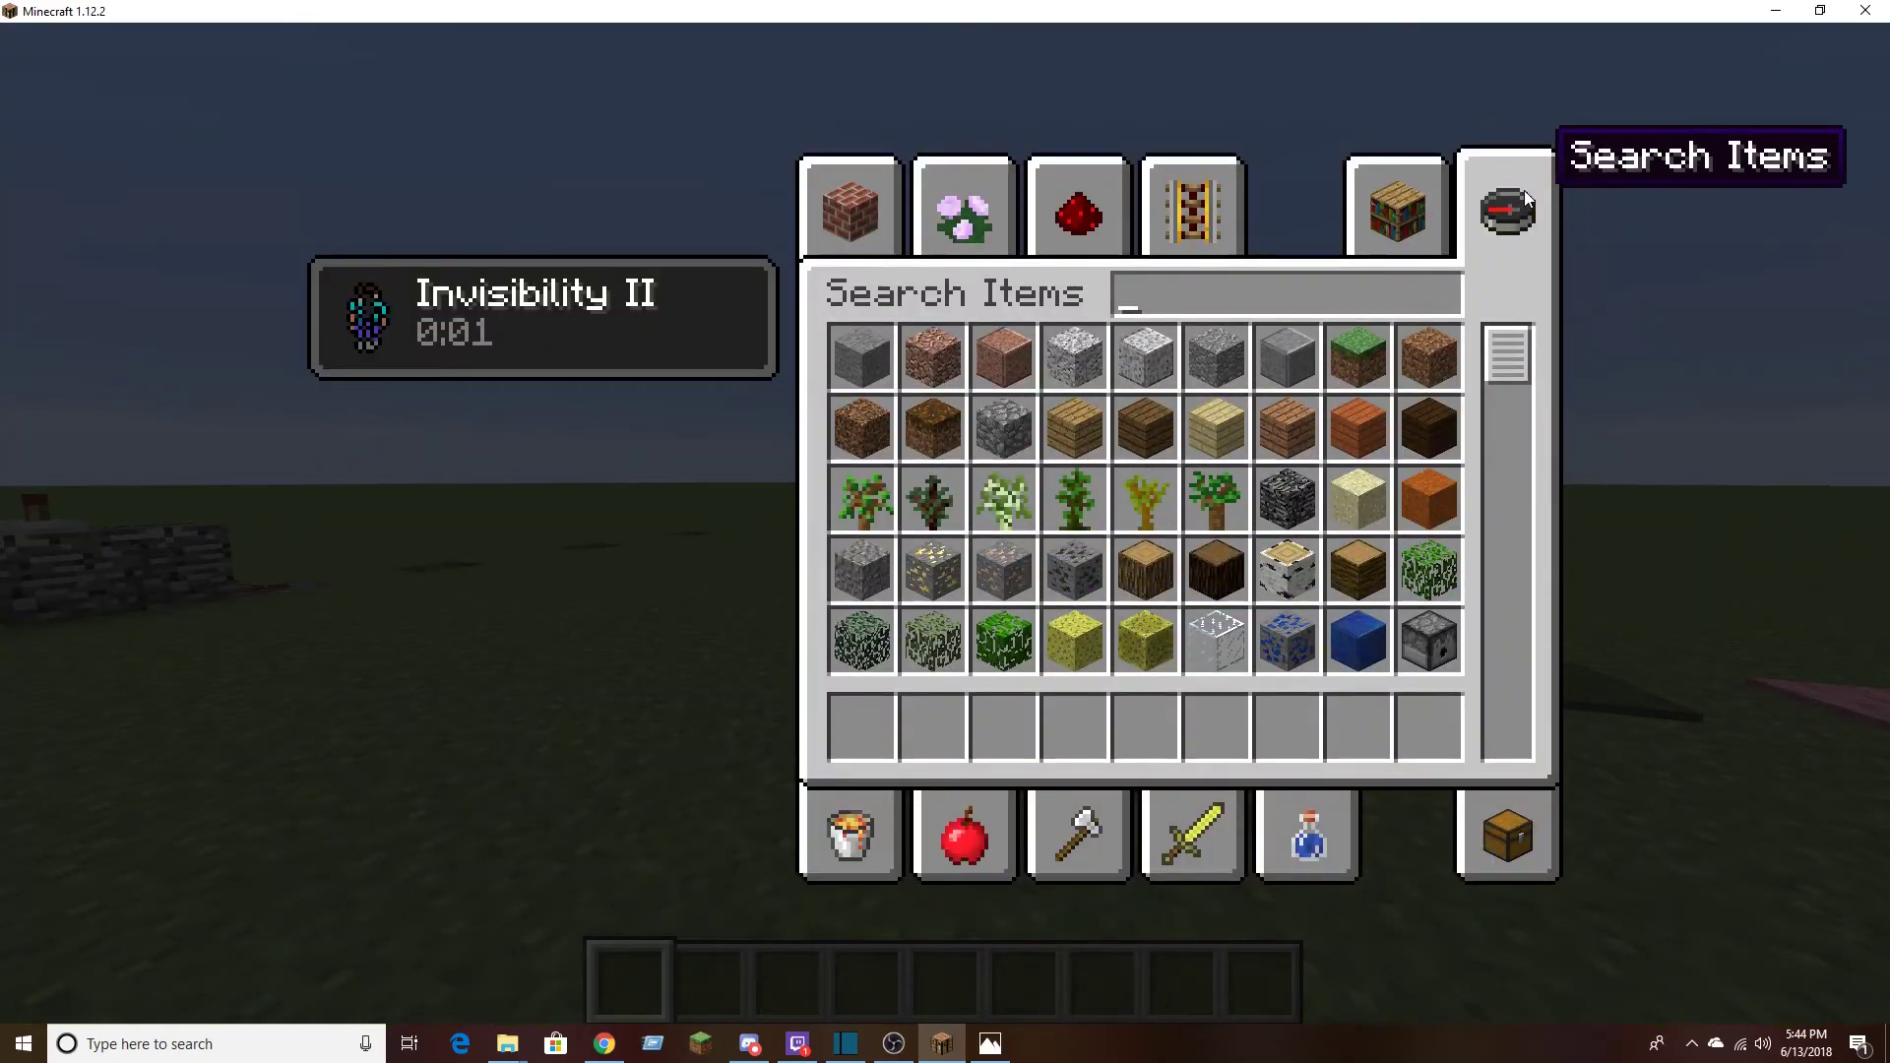
pyautogui.write('obi')
pyautogui.press('BackSpace')
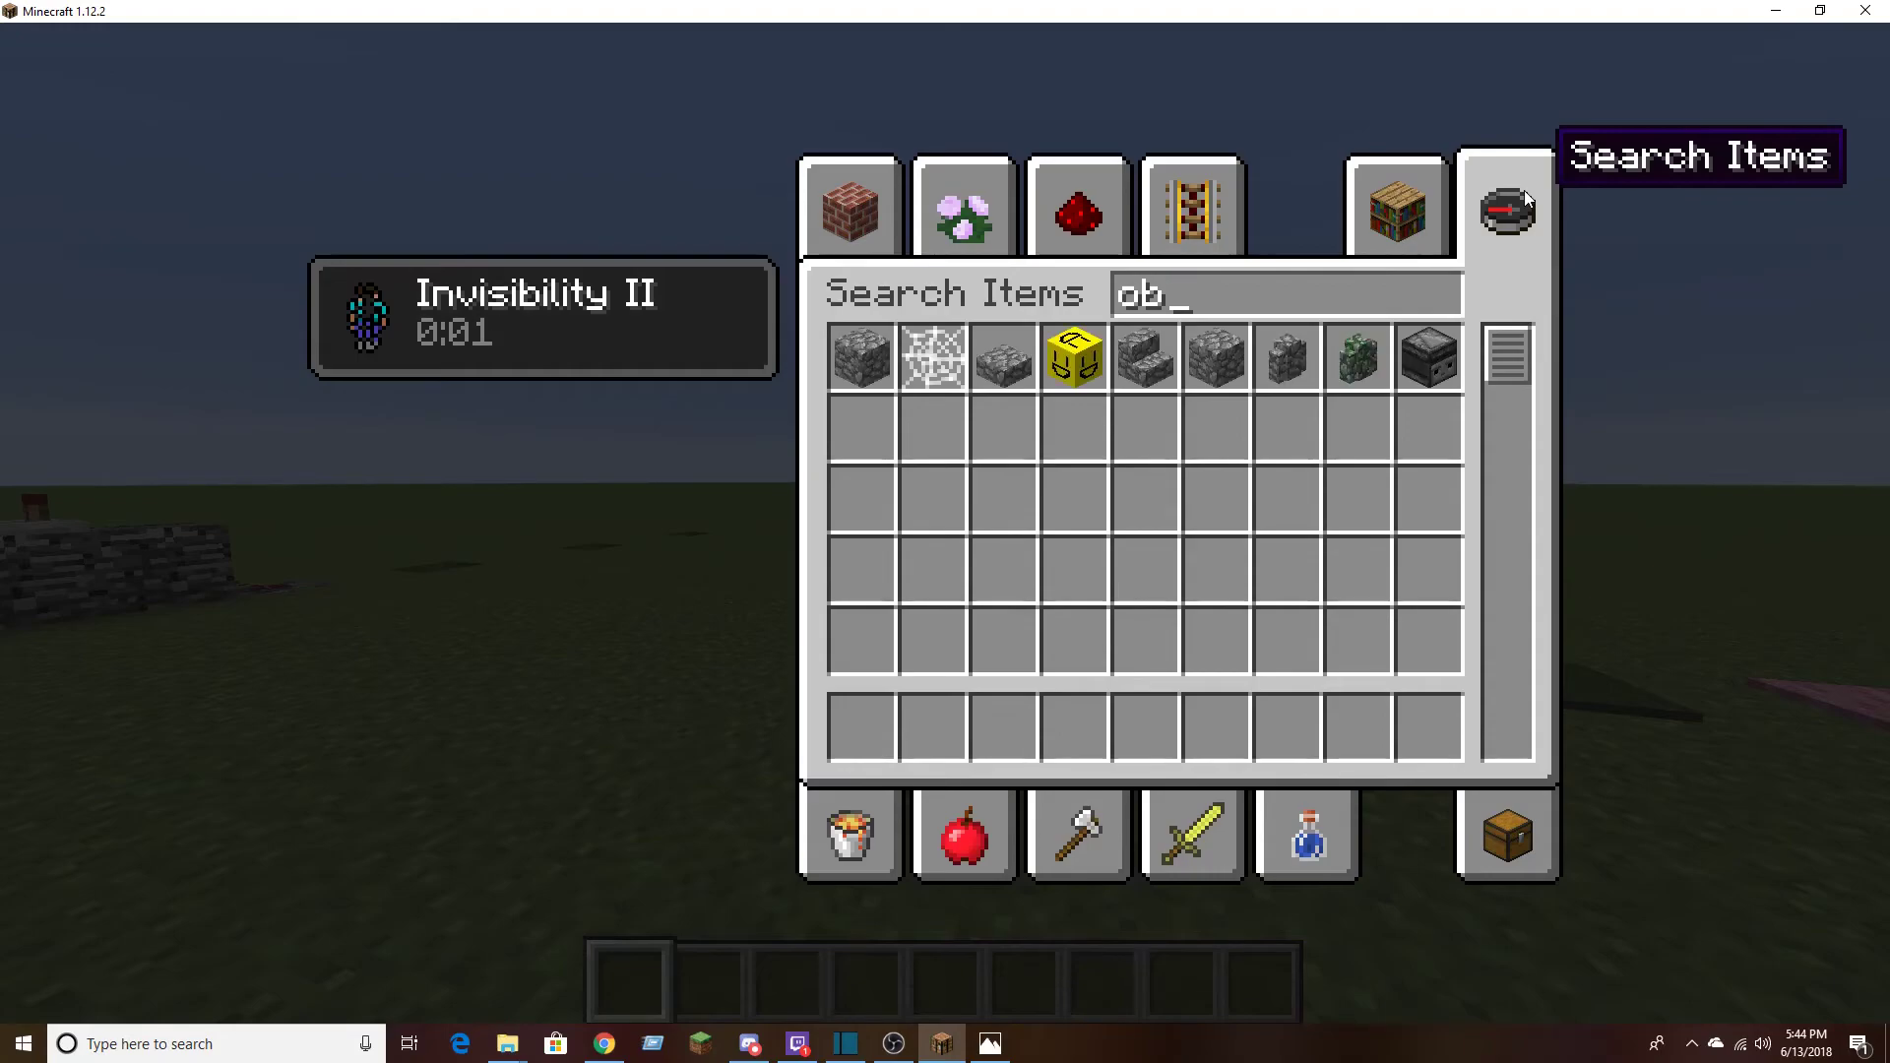
pyautogui.click(1075, 356)
pyautogui.click(871, 734)
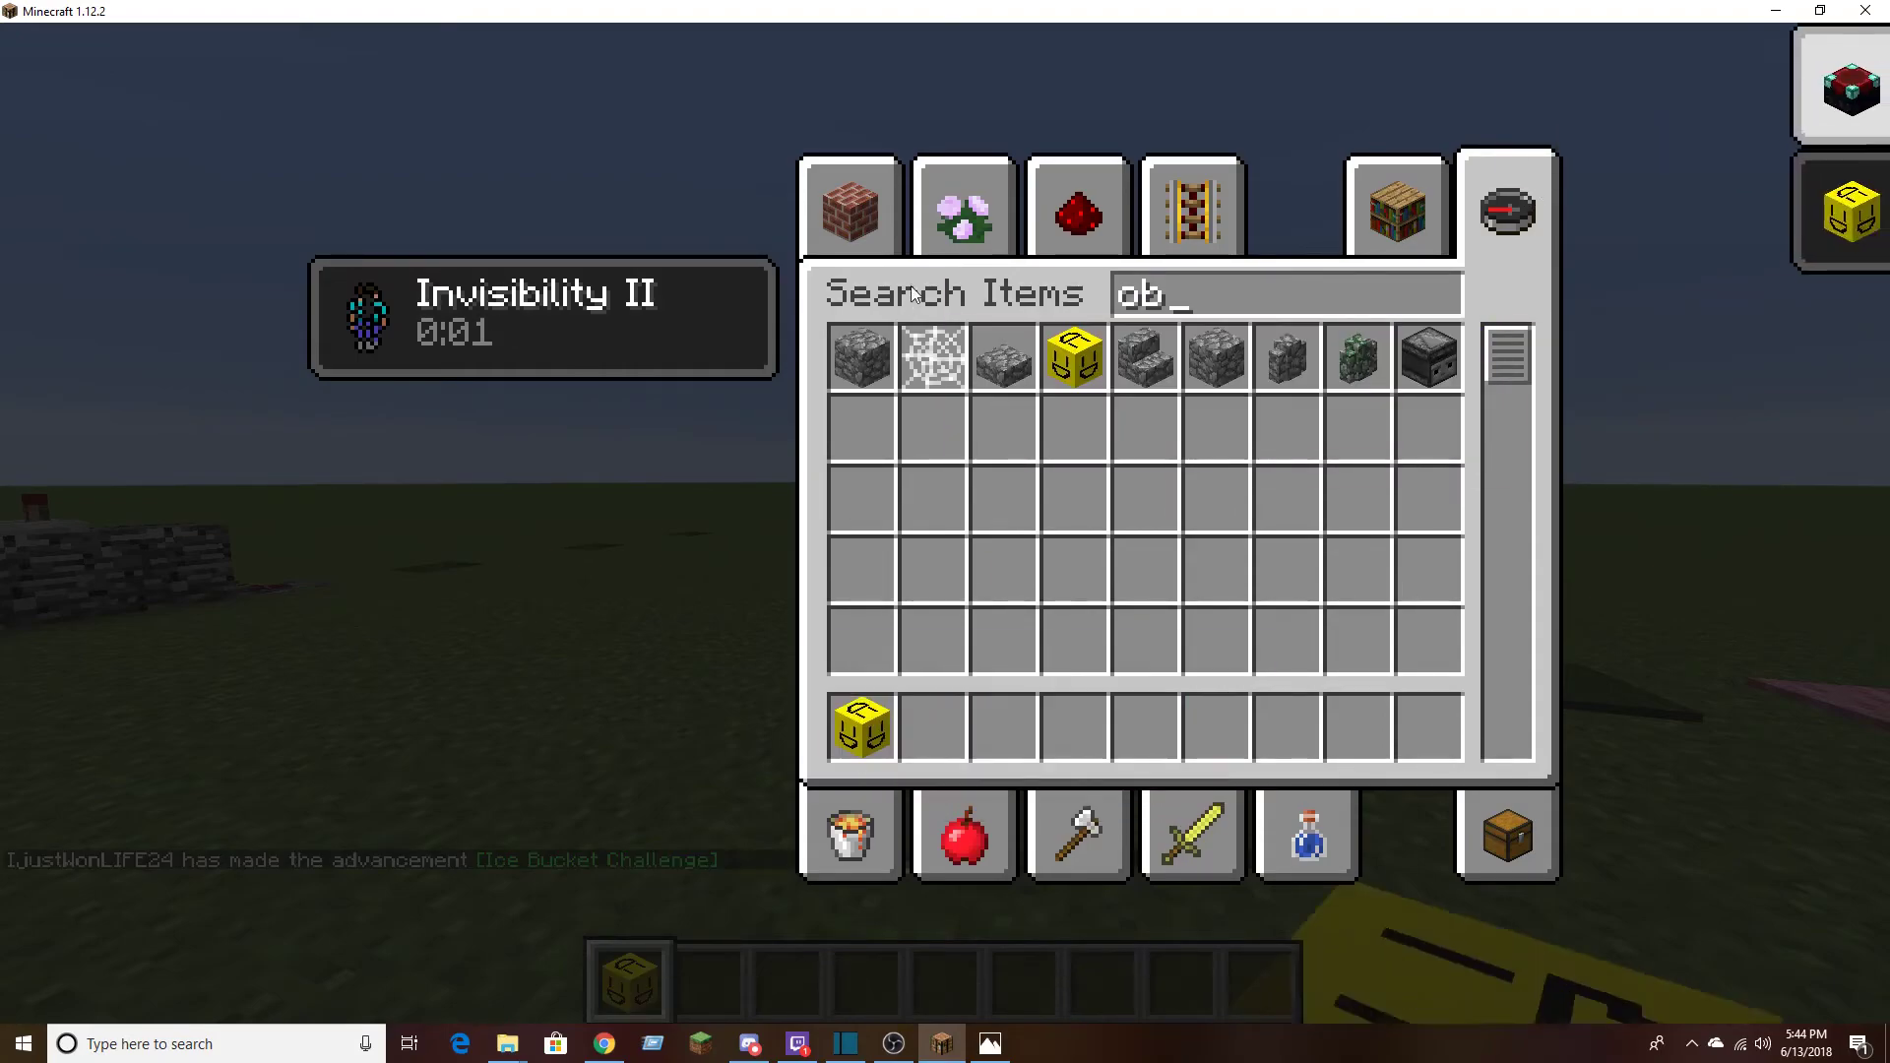
# Search the creative inventory for "dia" and put diamond ore in the second hotbar slot
pyautogui.press('BackSpace')
pyautogui.press('BackSpace')
pyautogui.write('dia')
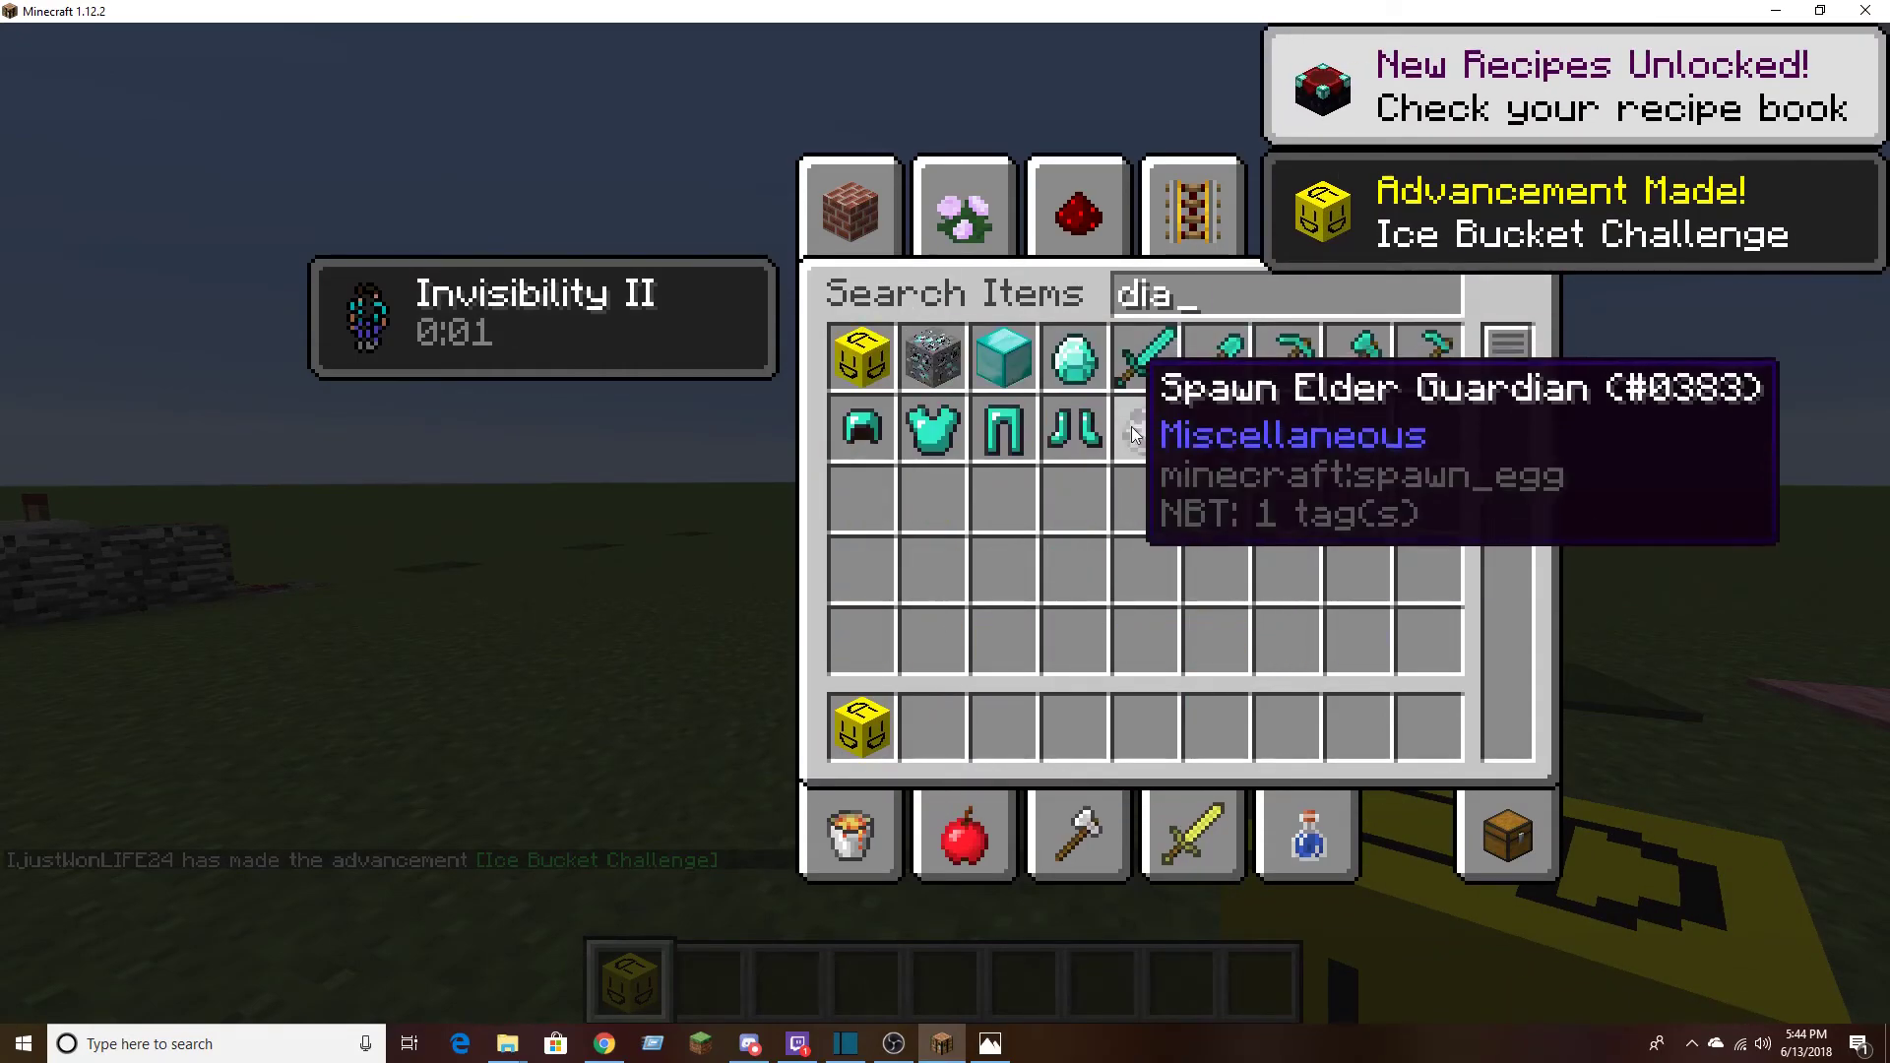
pyautogui.click(933, 356)
pyautogui.click(932, 727)
# Close the inventory and place an obsidian block and a diamond ore block side by side on the grass
pyautogui.press('Escape')
pyautogui.rightClick(945, 525)
pyautogui.press('2')
pyautogui.rightClick(946, 525)
# Examine the custom face textures on the placed obsidian and diamond ore, both up close and held in hand
pyautogui.press('3')
pyautogui.press('w')
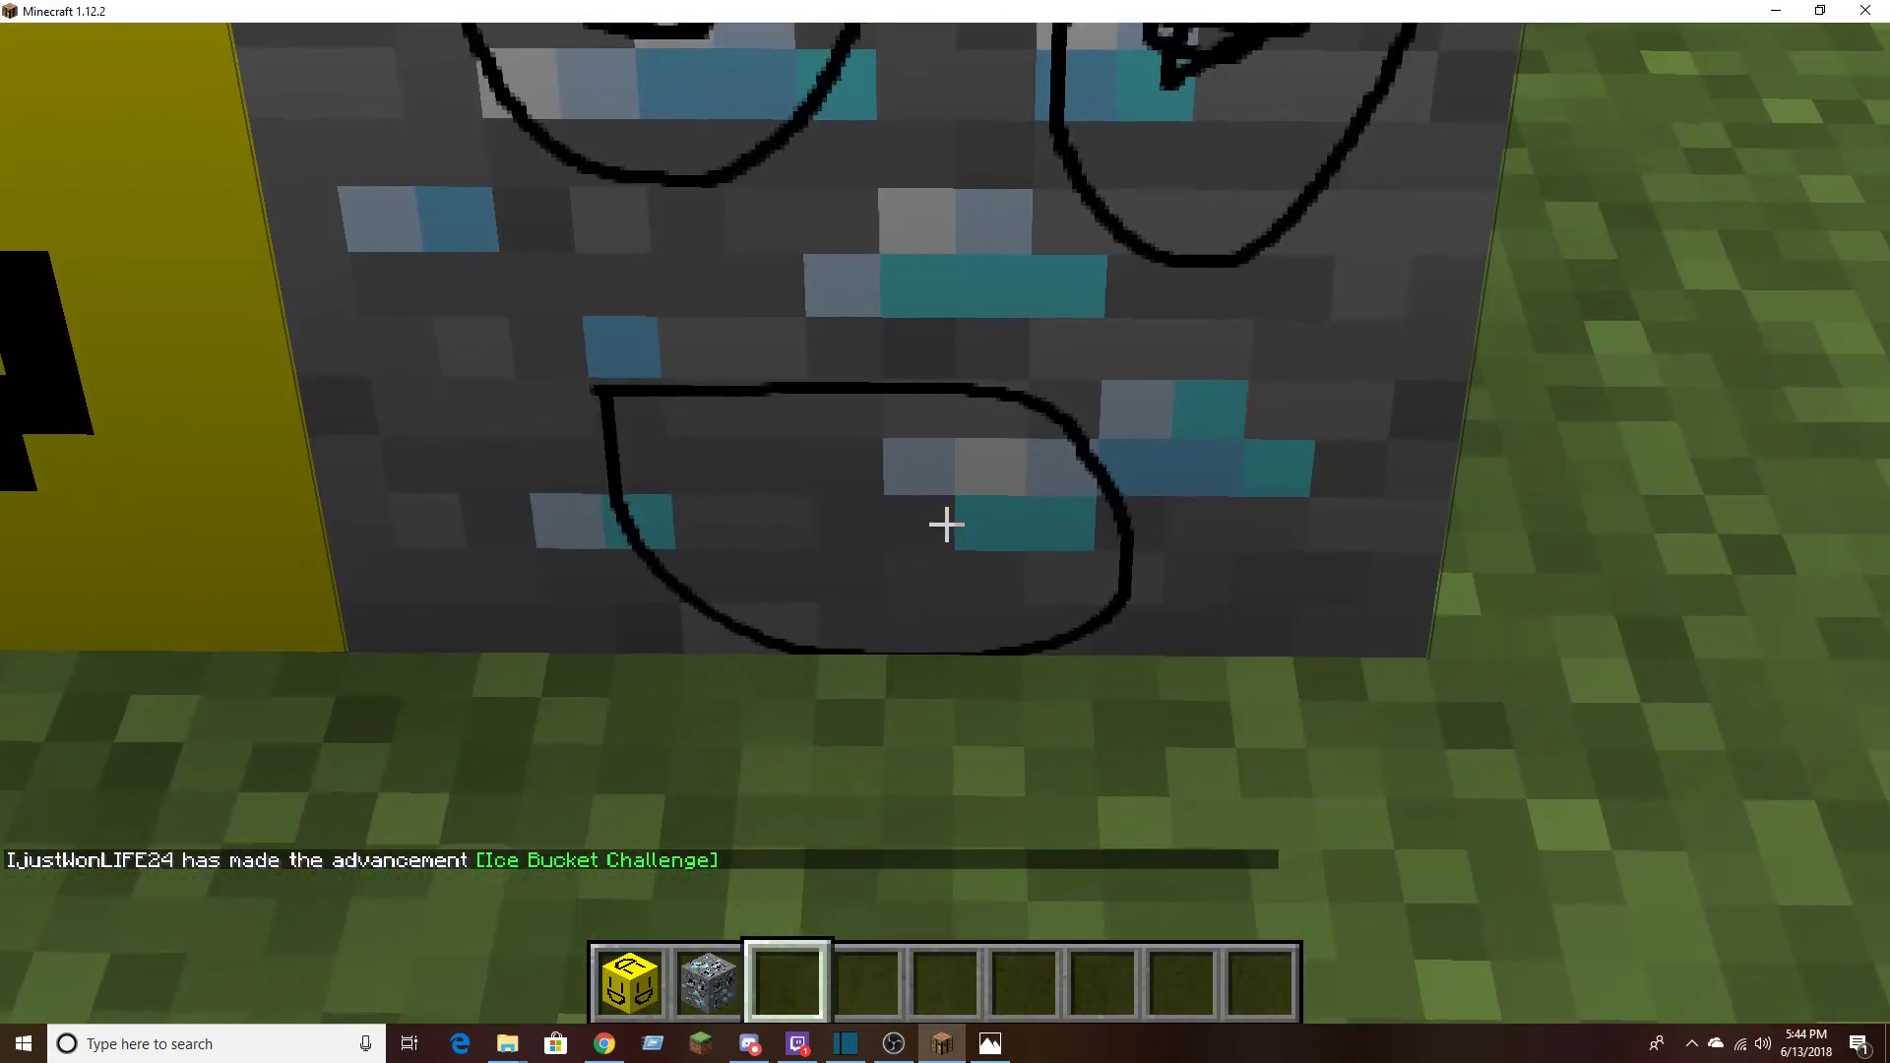
pyautogui.press('s')
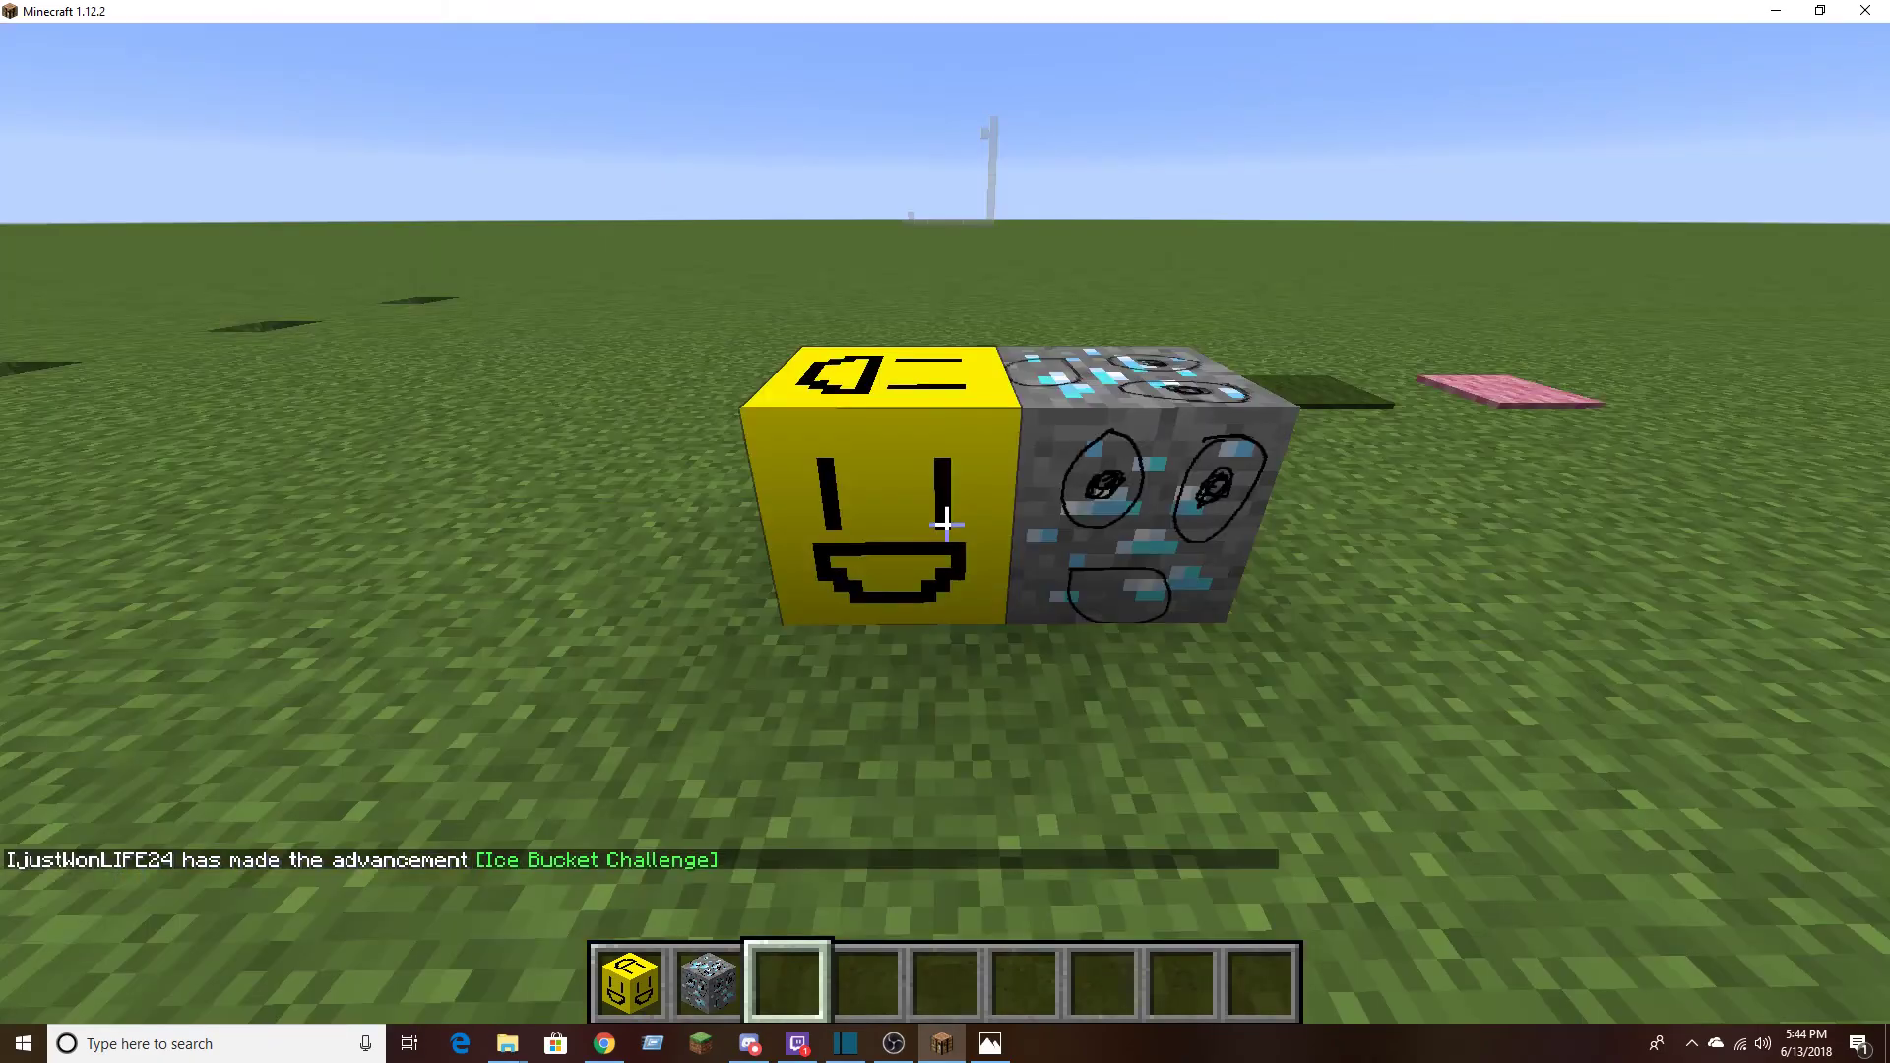
pyautogui.press('w')
pyautogui.press('2')
pyautogui.press('1')
pyautogui.press('2')
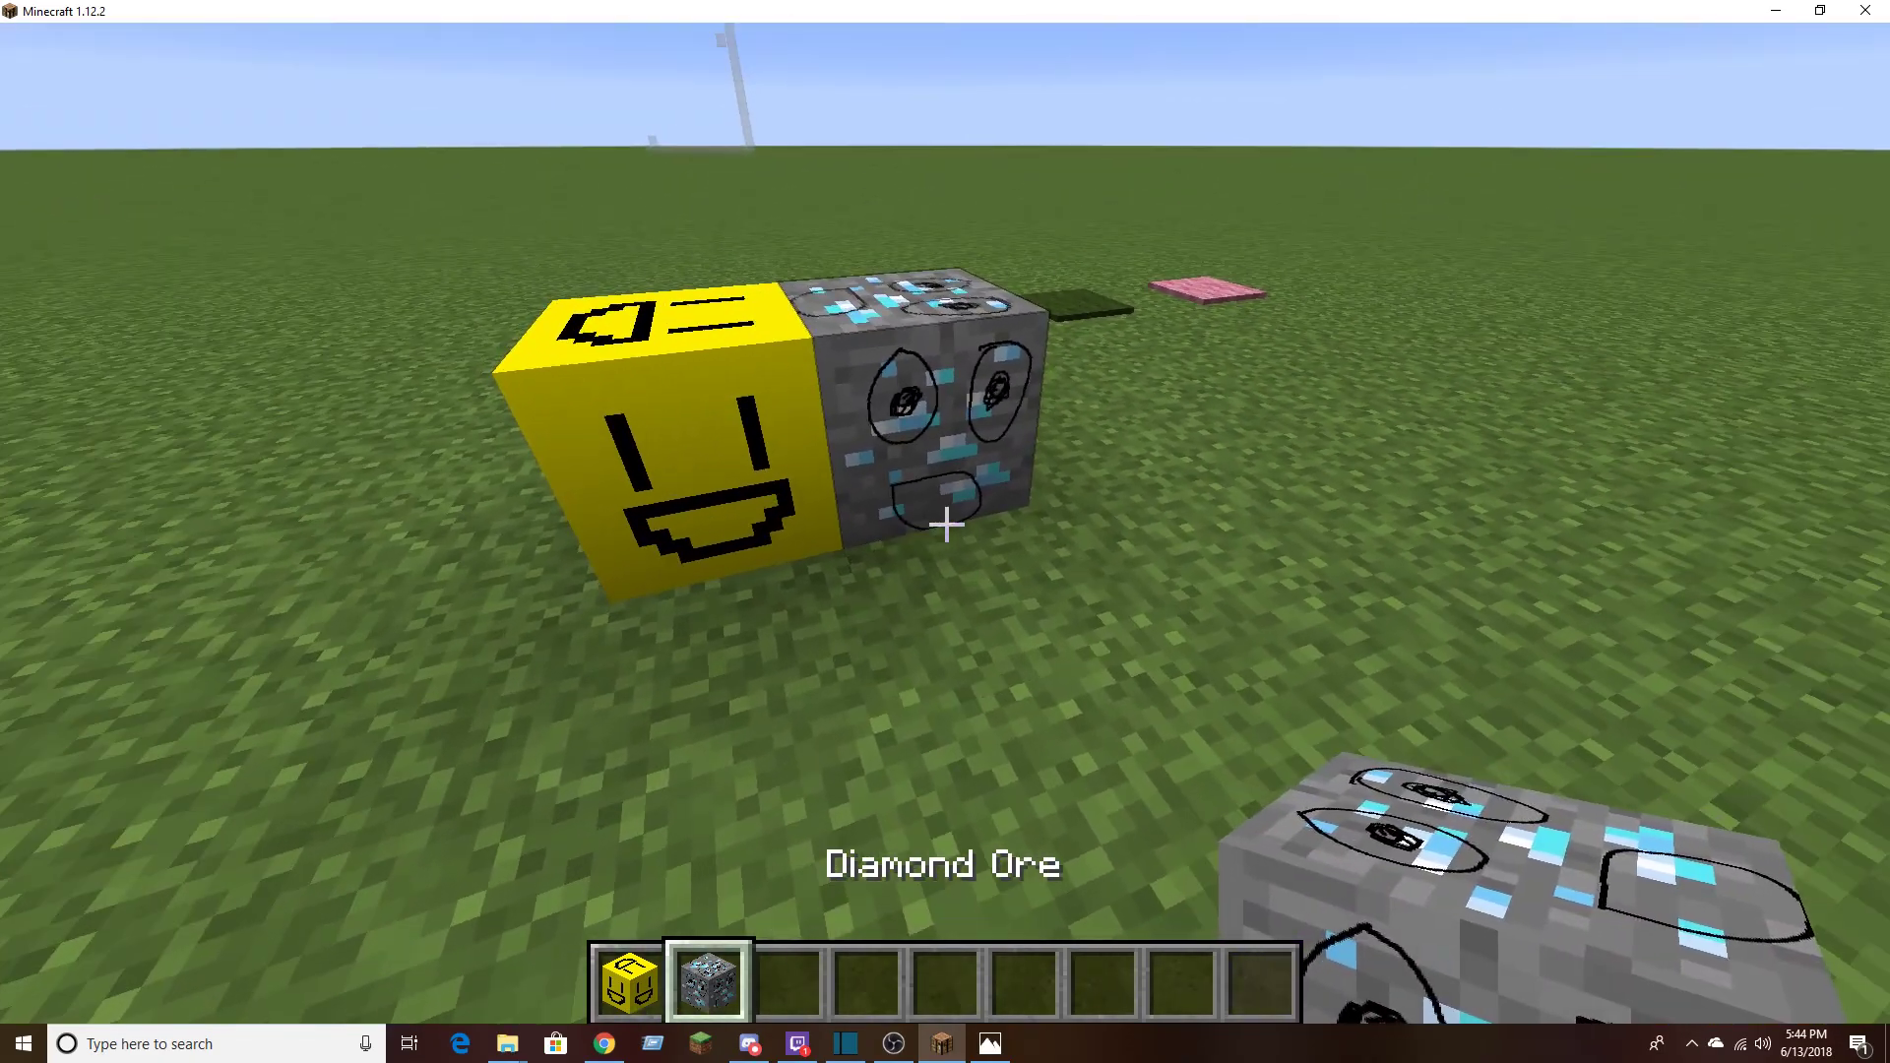
pyautogui.press('s')
pyautogui.press('1')
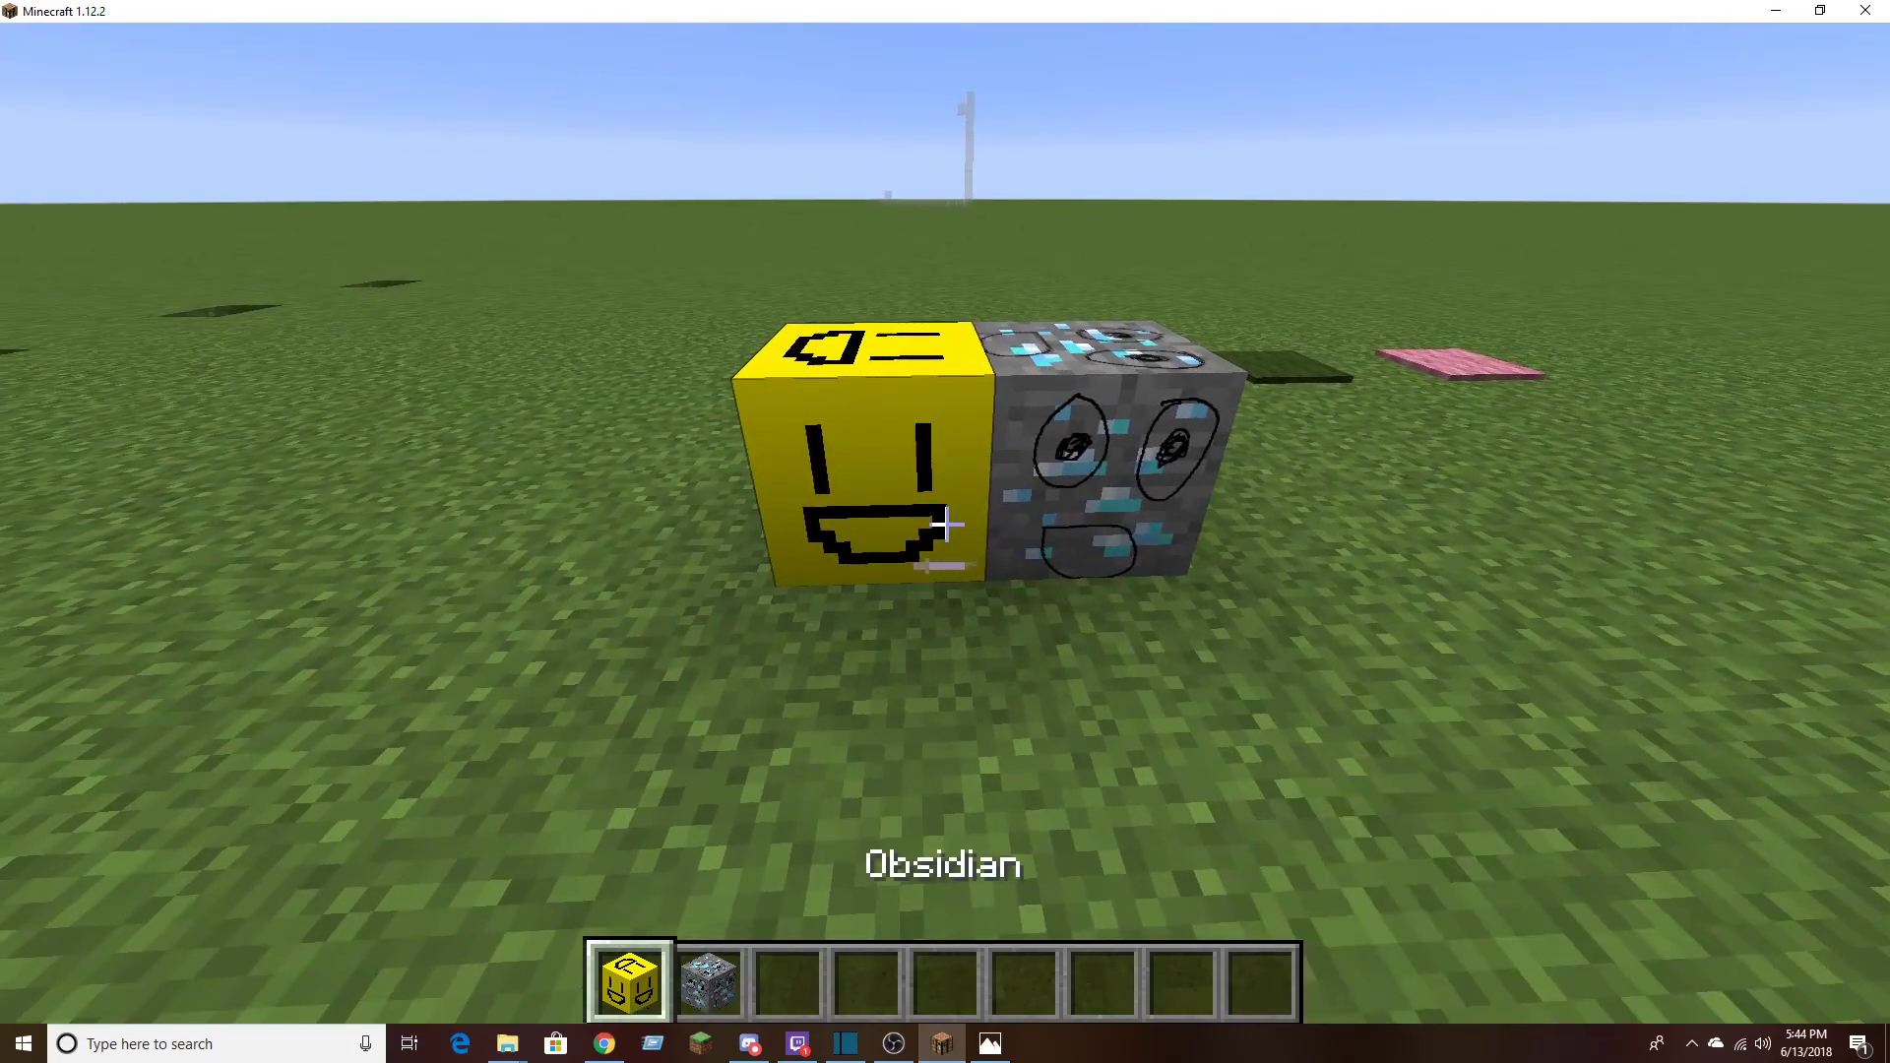
# Clear the diamond ore and obsidian from the hotbar through the inventory
pyautogui.press('e')
pyautogui.keyDown('shift'); pyautogui.click(918, 730); pyautogui.keyUp('shift')
pyautogui.keyDown('shift'); pyautogui.click(853, 723); pyautogui.keyUp('shift')
pyautogui.press('e')
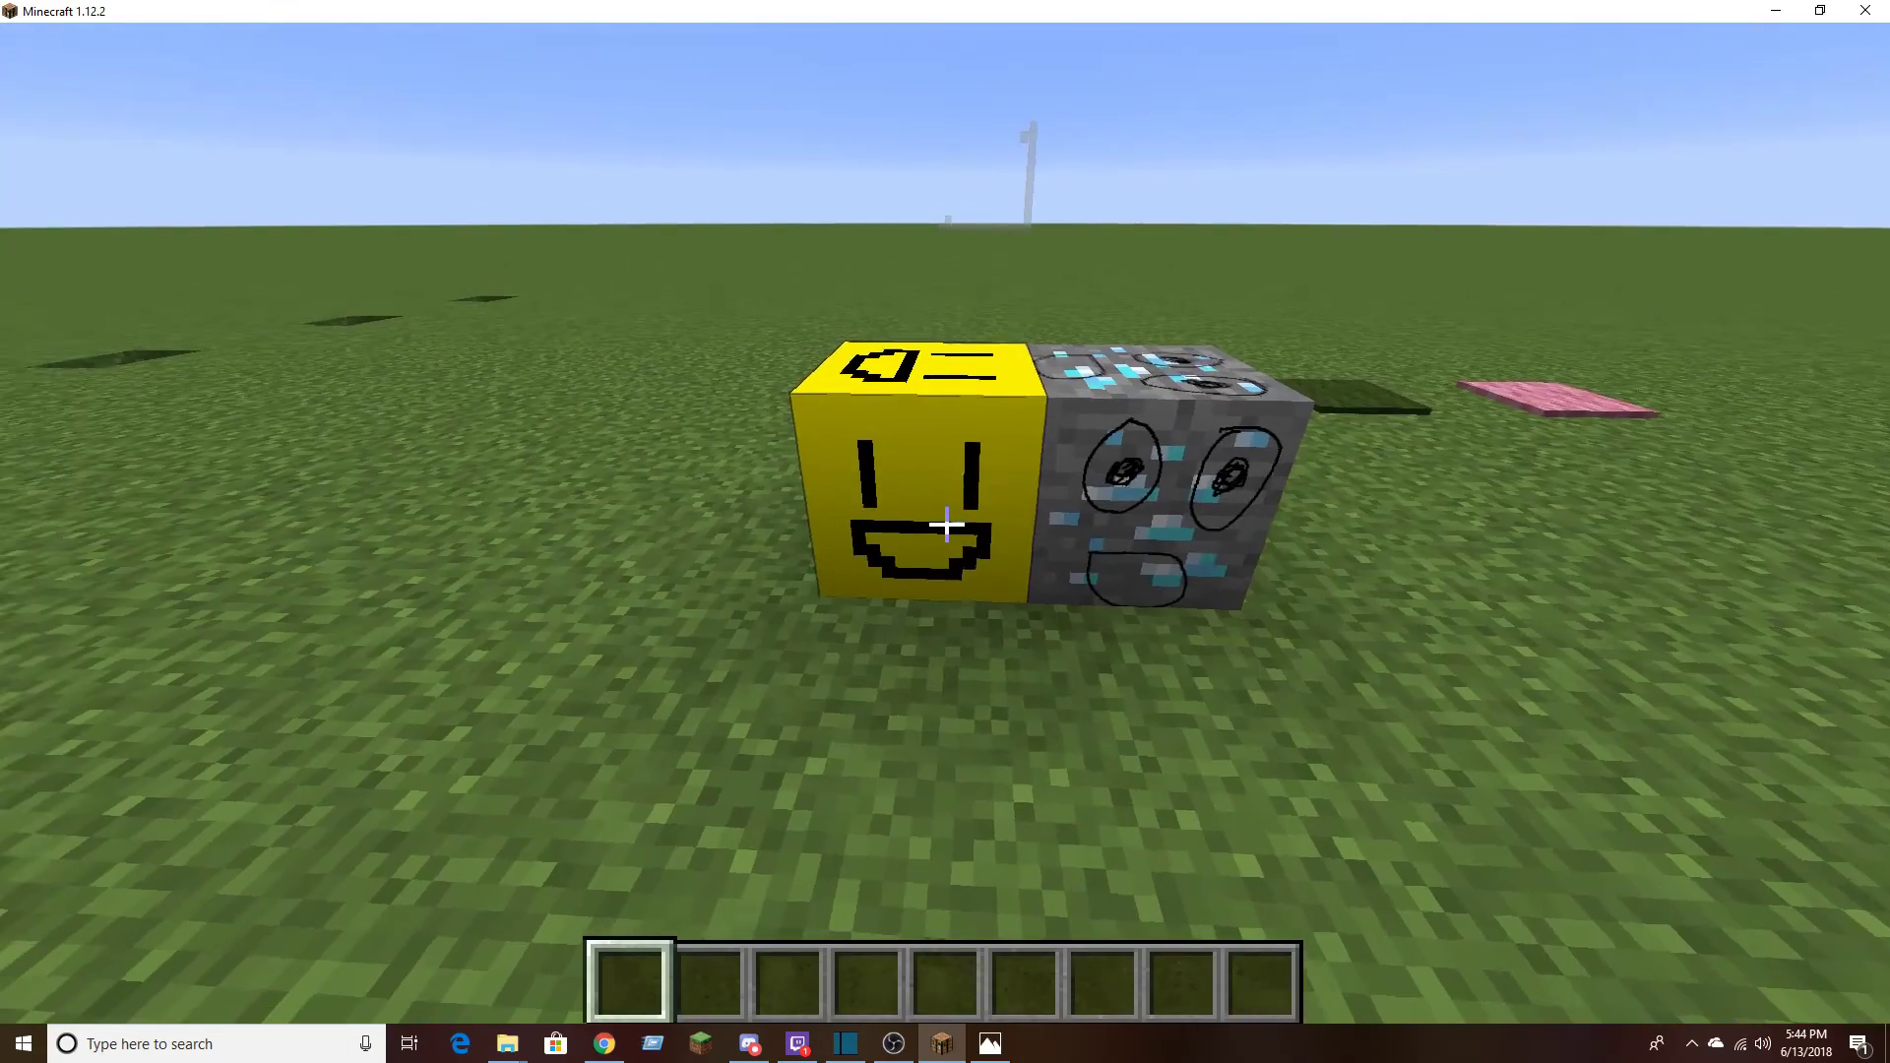
# Pick the placed obsidian block and build a wall of obsidian five blocks wide and five high beside the diamond ore
pyautogui.middleClick(946, 525)
pyautogui.rightClick(946, 524)
pyautogui.rightClick(946, 525)
pyautogui.rightClick(946, 525)
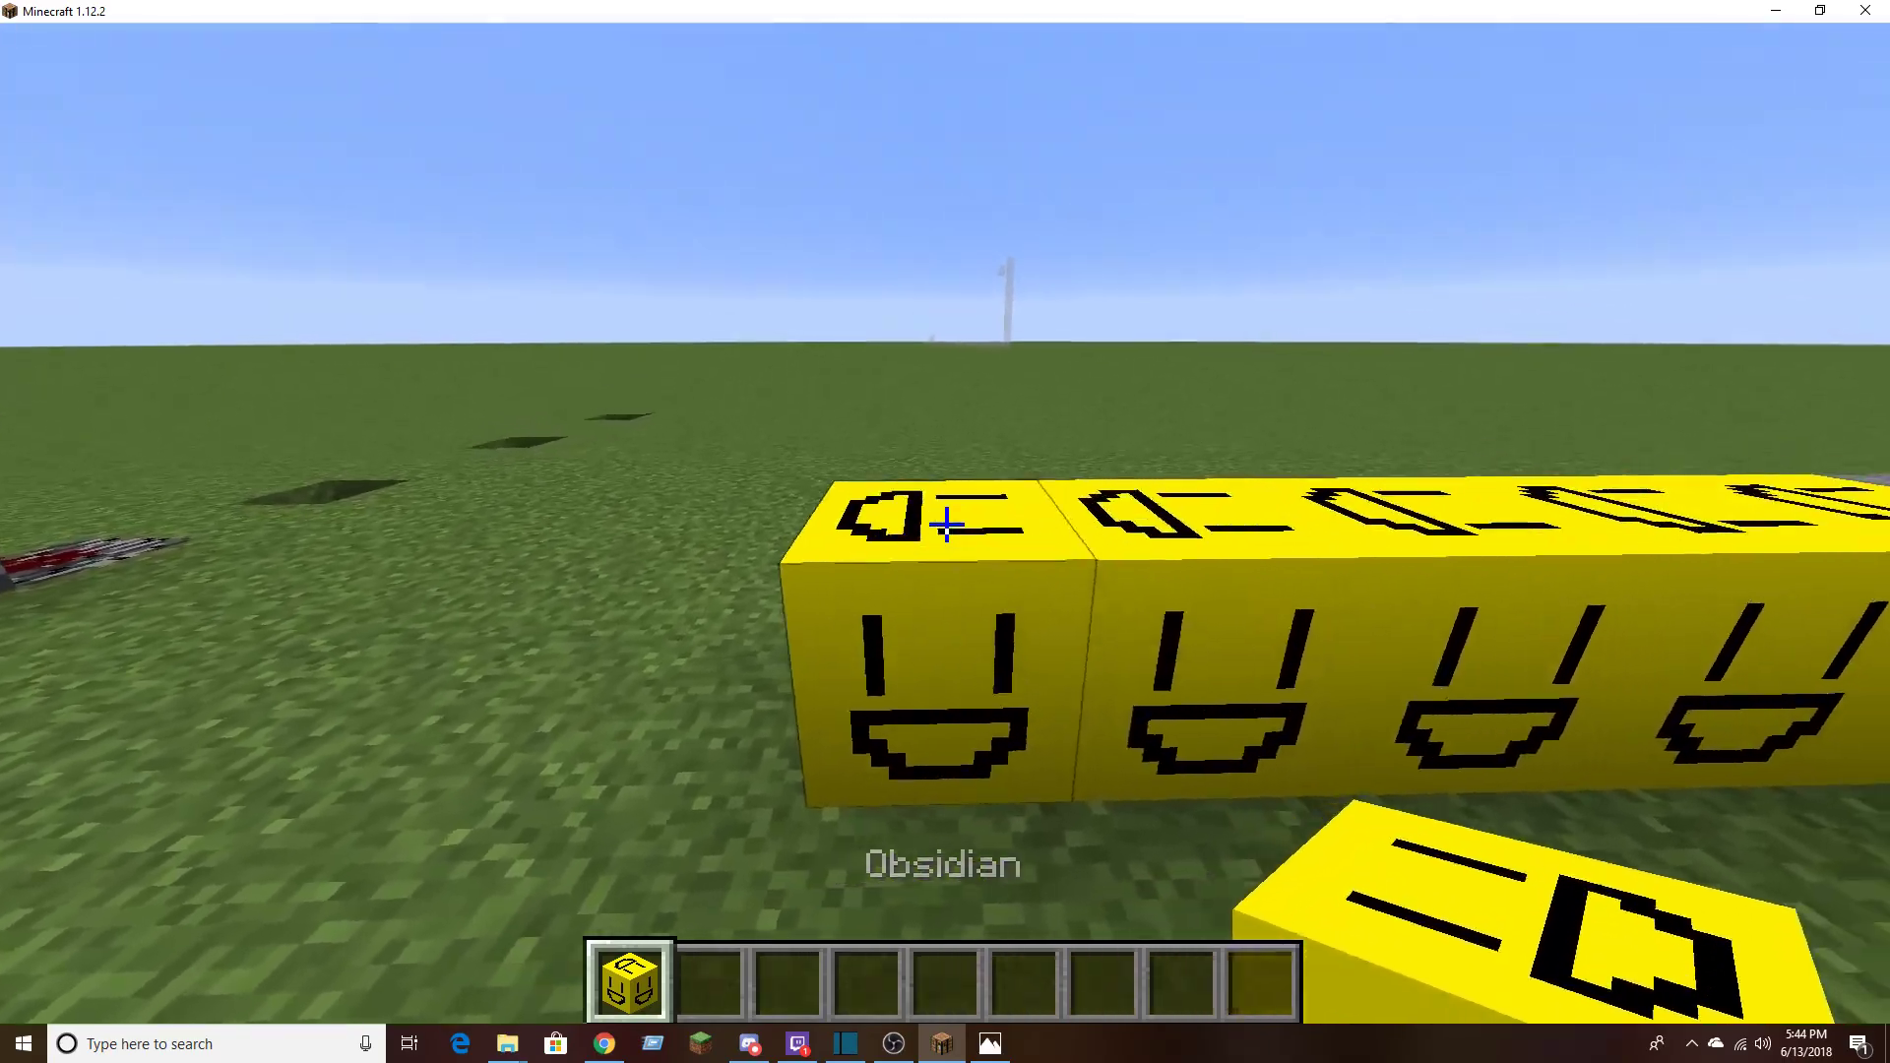
pyautogui.rightClick(947, 525)
pyautogui.rightClick(946, 525)
pyautogui.rightClick(946, 524)
pyautogui.press('space')
pyautogui.press('space')
pyautogui.rightClick(946, 525)
pyautogui.rightClick(946, 524)
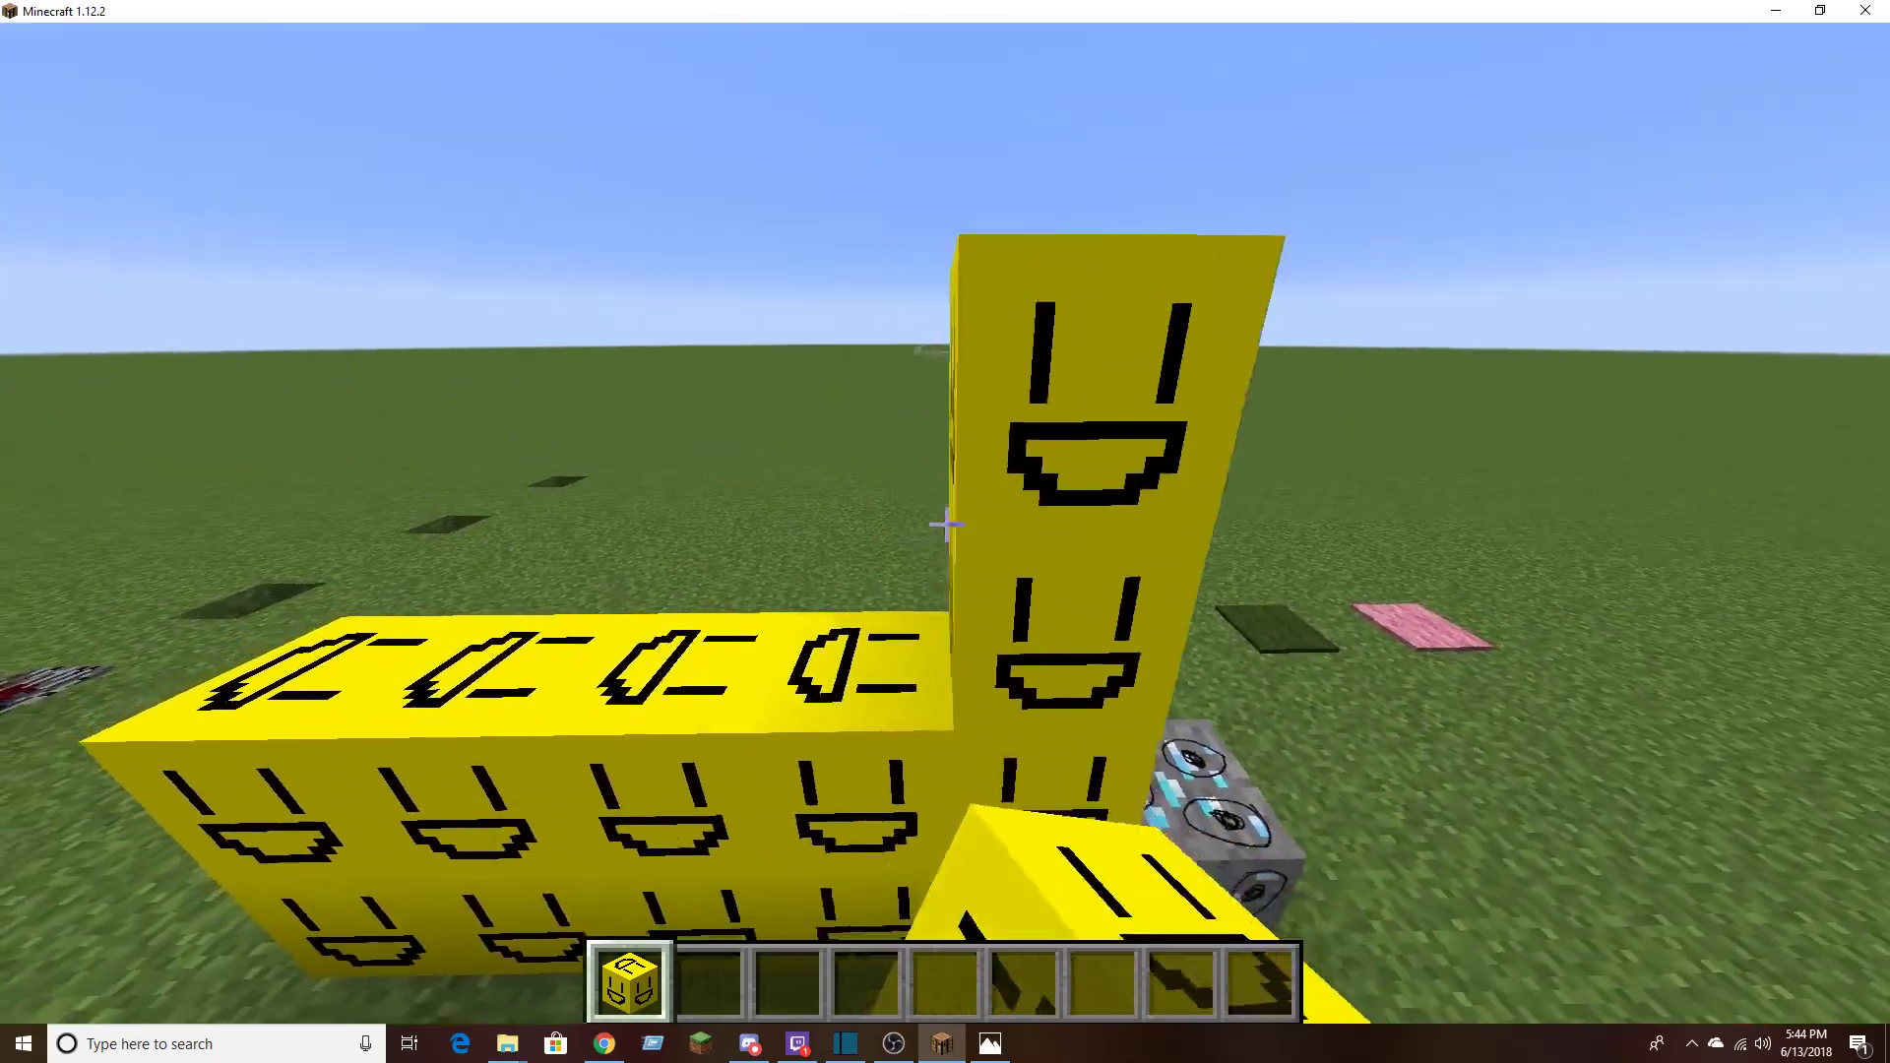
pyautogui.rightClick(946, 524)
pyautogui.rightClick(947, 525)
pyautogui.rightClick(946, 525)
pyautogui.rightClick(946, 525)
pyautogui.rightClick(946, 525)
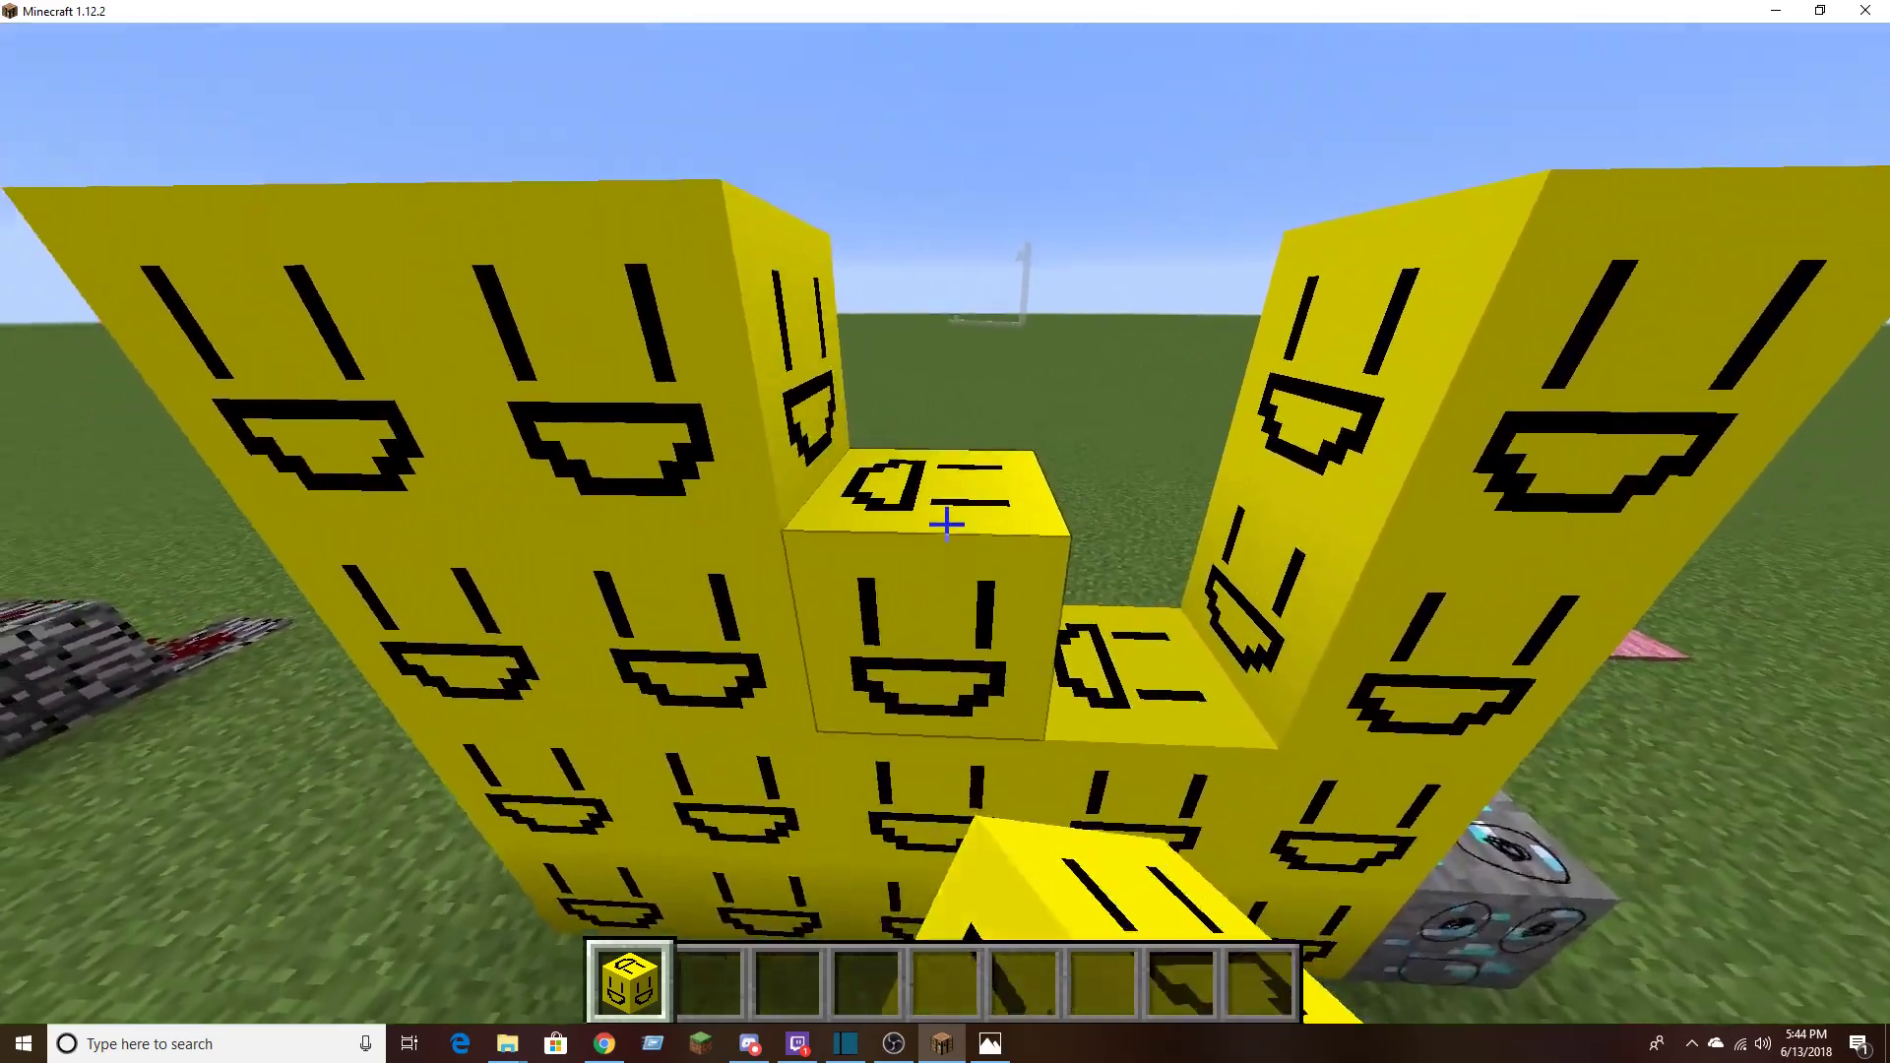
pyautogui.rightClick(947, 525)
pyautogui.rightClick(947, 524)
pyautogui.rightClick(946, 525)
pyautogui.press('space')
pyautogui.rightClick(946, 525)
pyautogui.rightClick(947, 525)
pyautogui.press('a')
pyautogui.rightClick(947, 525)
pyautogui.rightClick(946, 525)
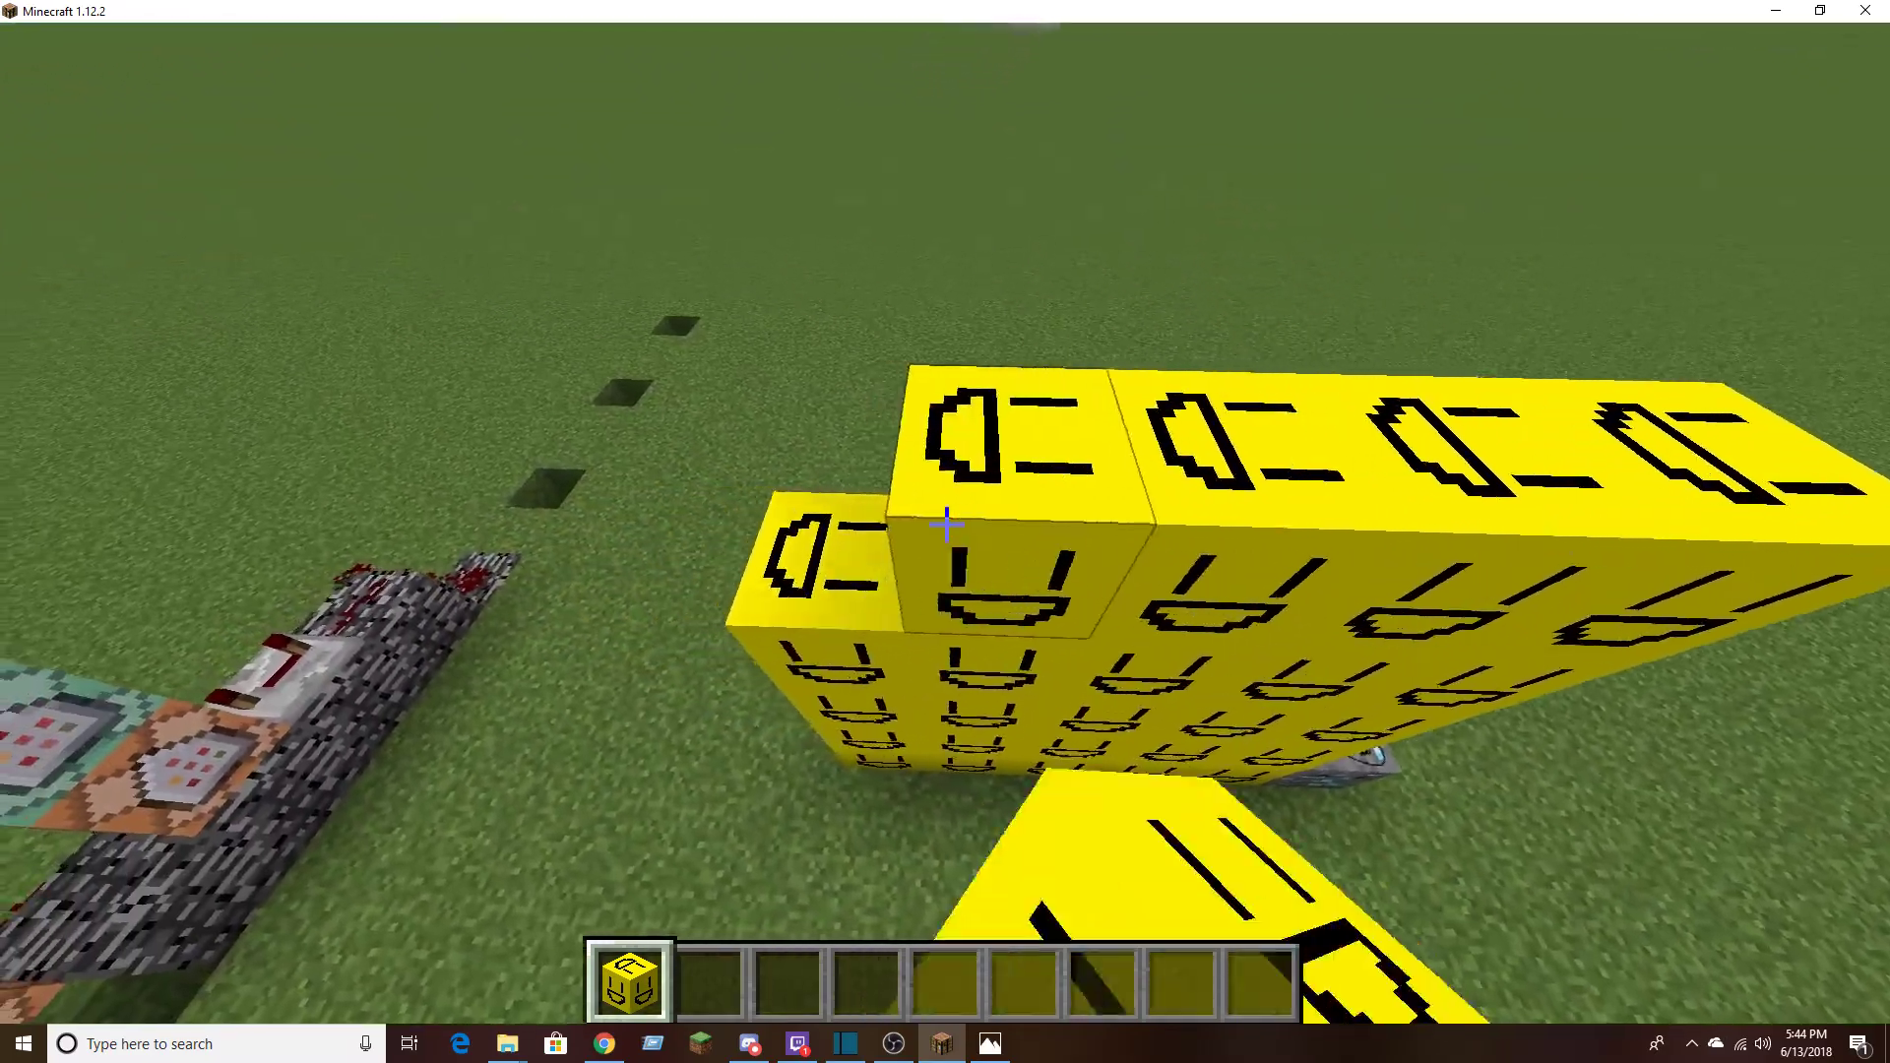
pyautogui.rightClick(946, 524)
pyautogui.press('s')
pyautogui.scroll(-1, 946, 525)
pyautogui.press('w')
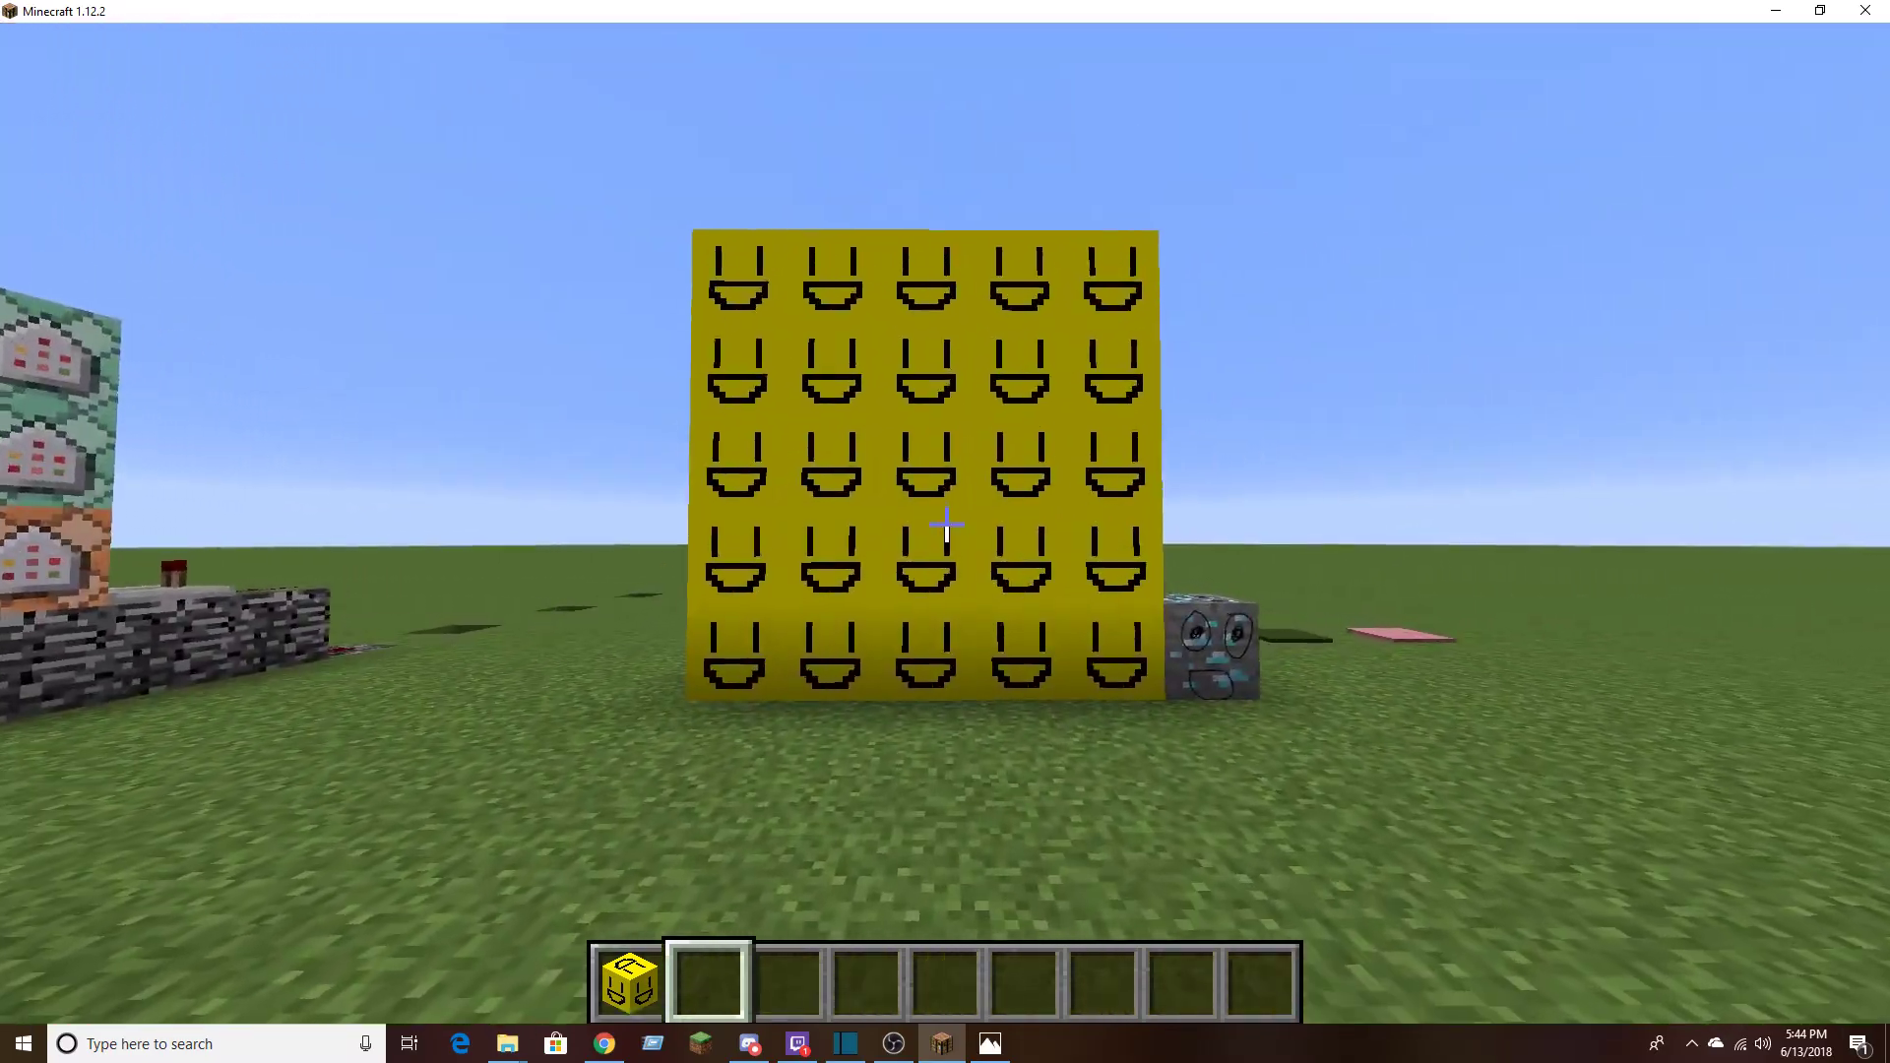
# Run the //wand command to get the wooden axe selection wand
pyautogui.press('/')
pyautogui.write('/wand')
pyautogui.press('Return')
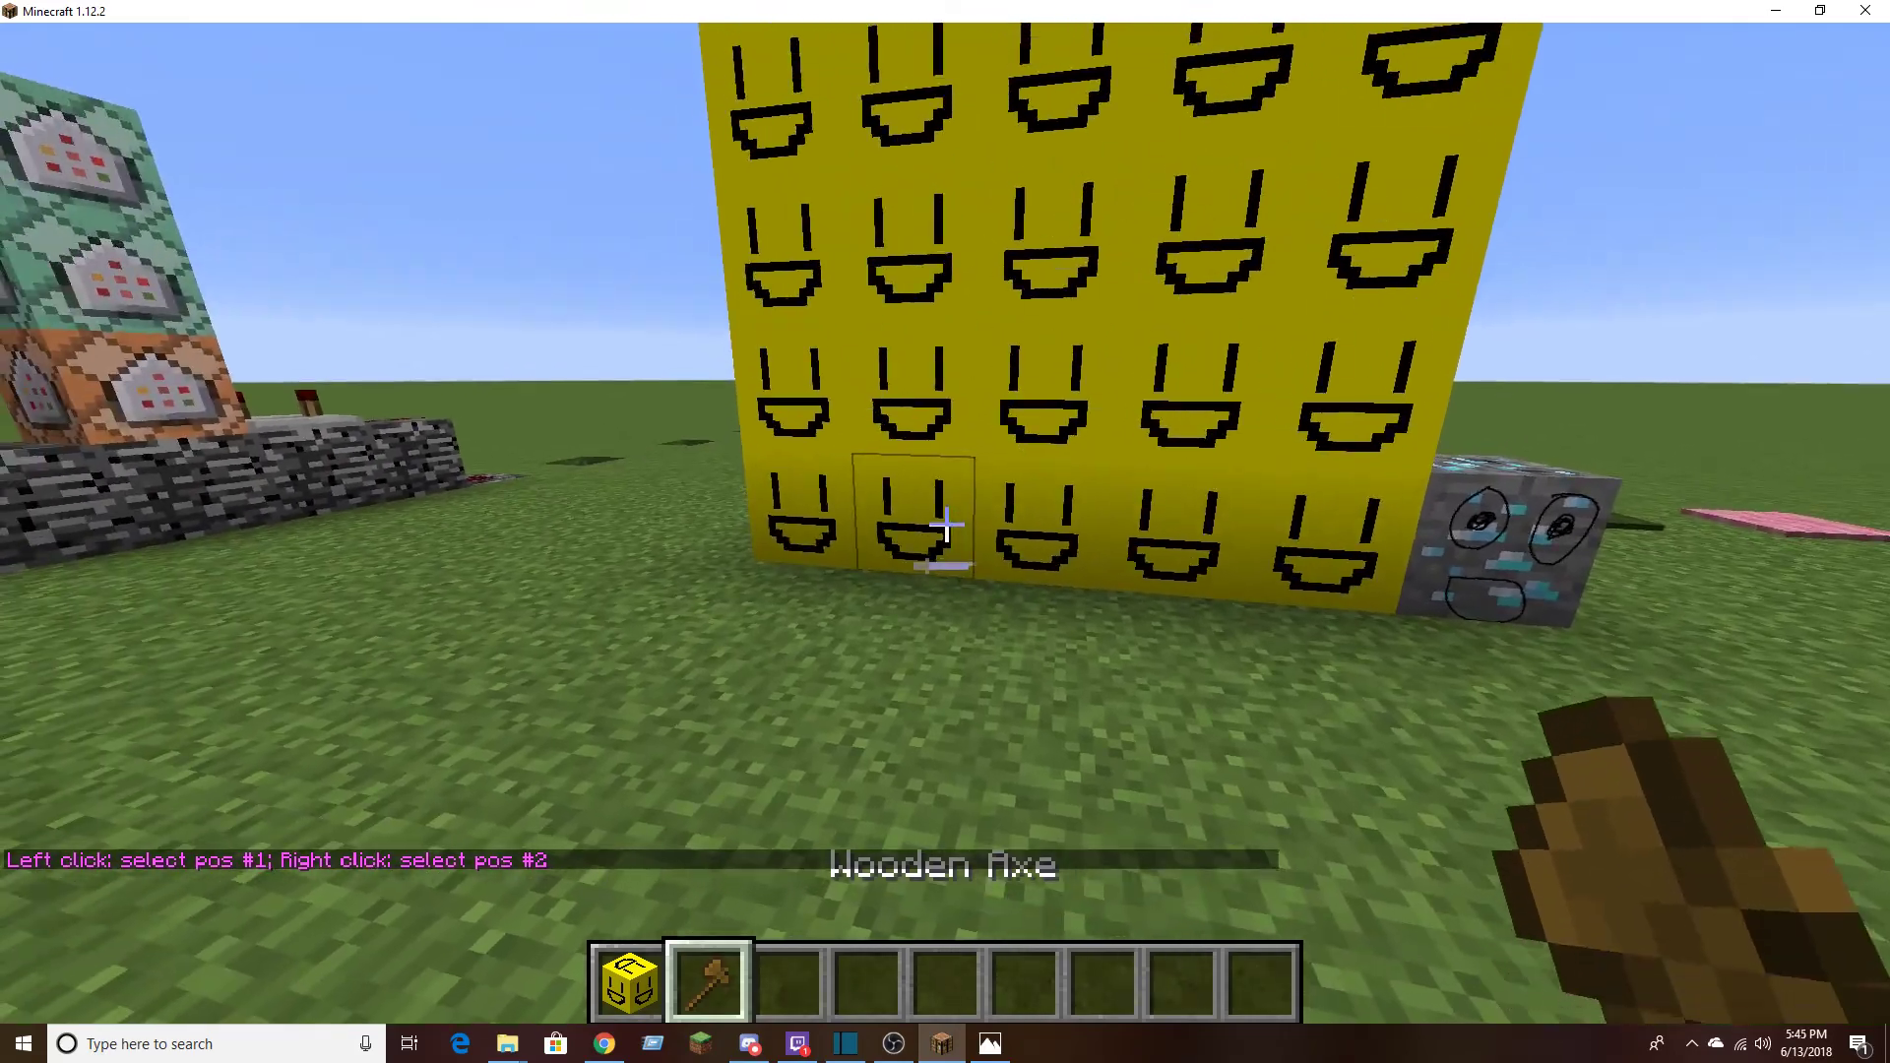
pyautogui.press('a')
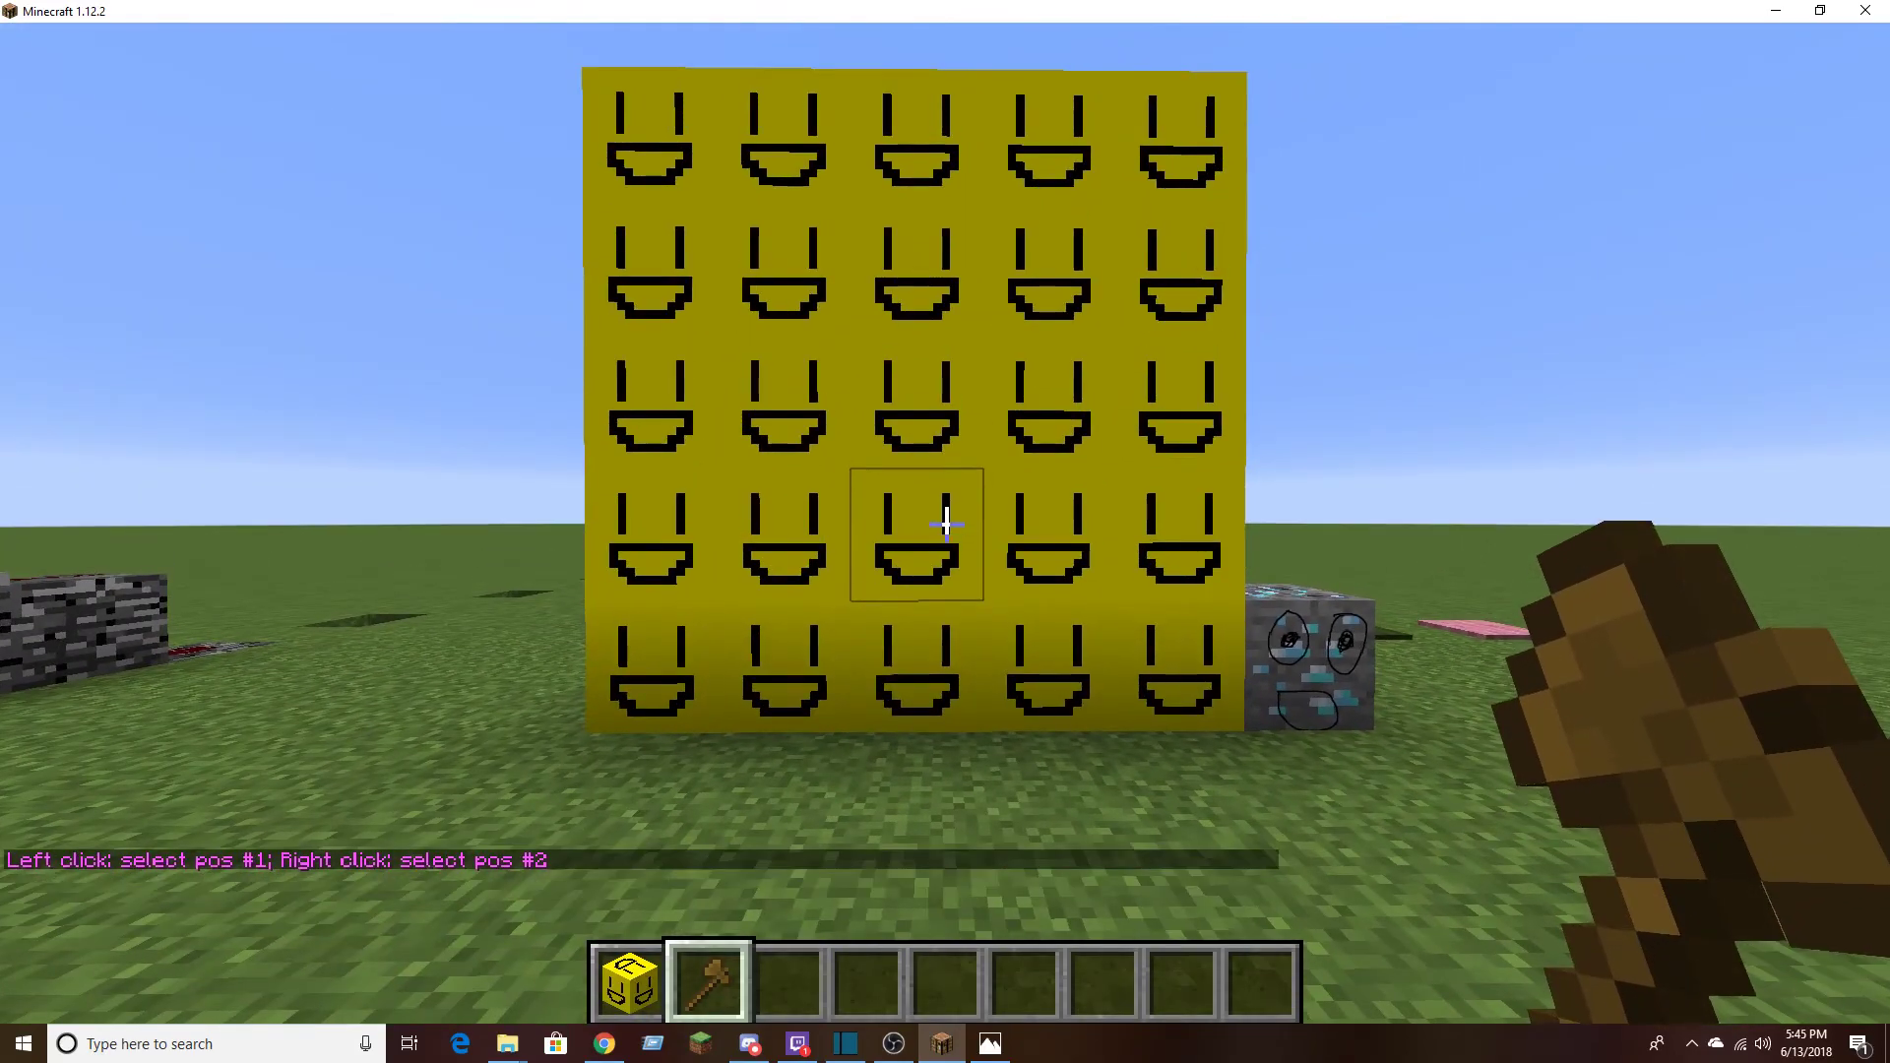
# Switch the world back to the default textures, return to the game and back away from the obsidian wall
pyautogui.press('Escape')
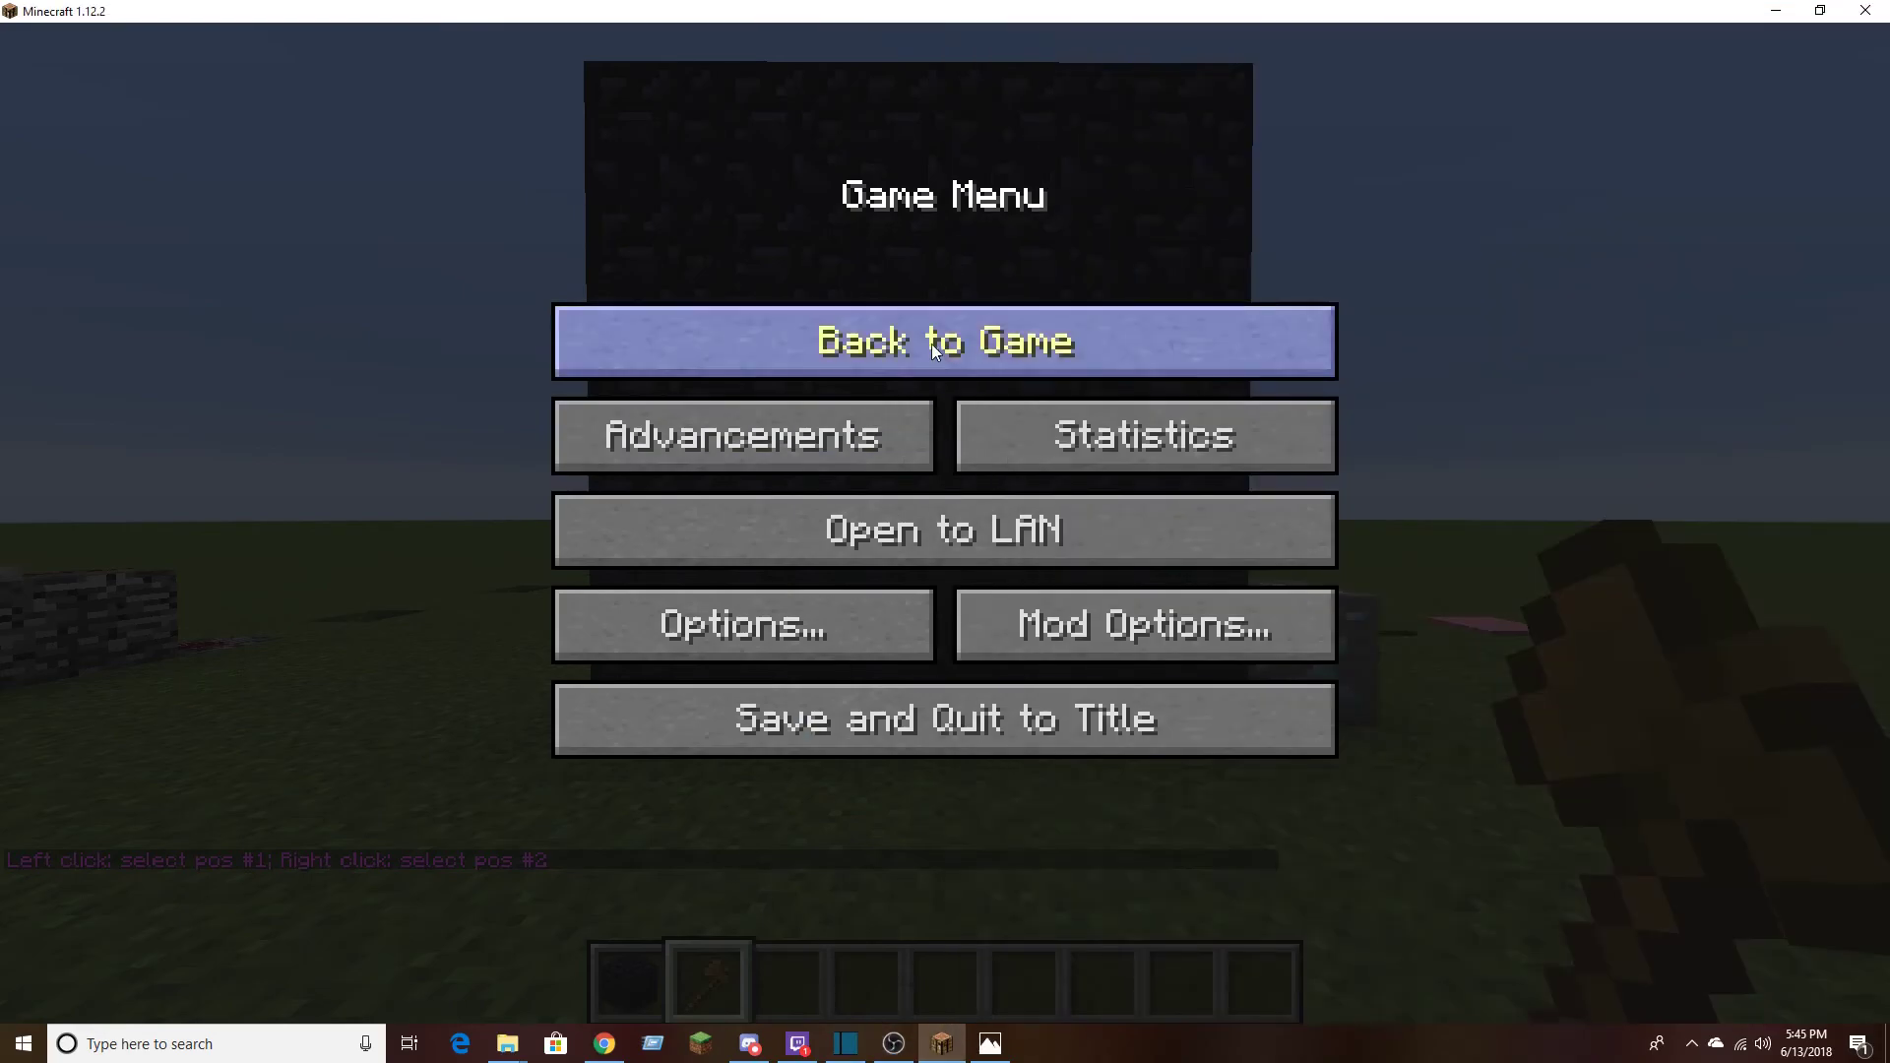
pyautogui.press('Escape')
pyautogui.scroll(-1, 945, 532)
pyautogui.press('s')
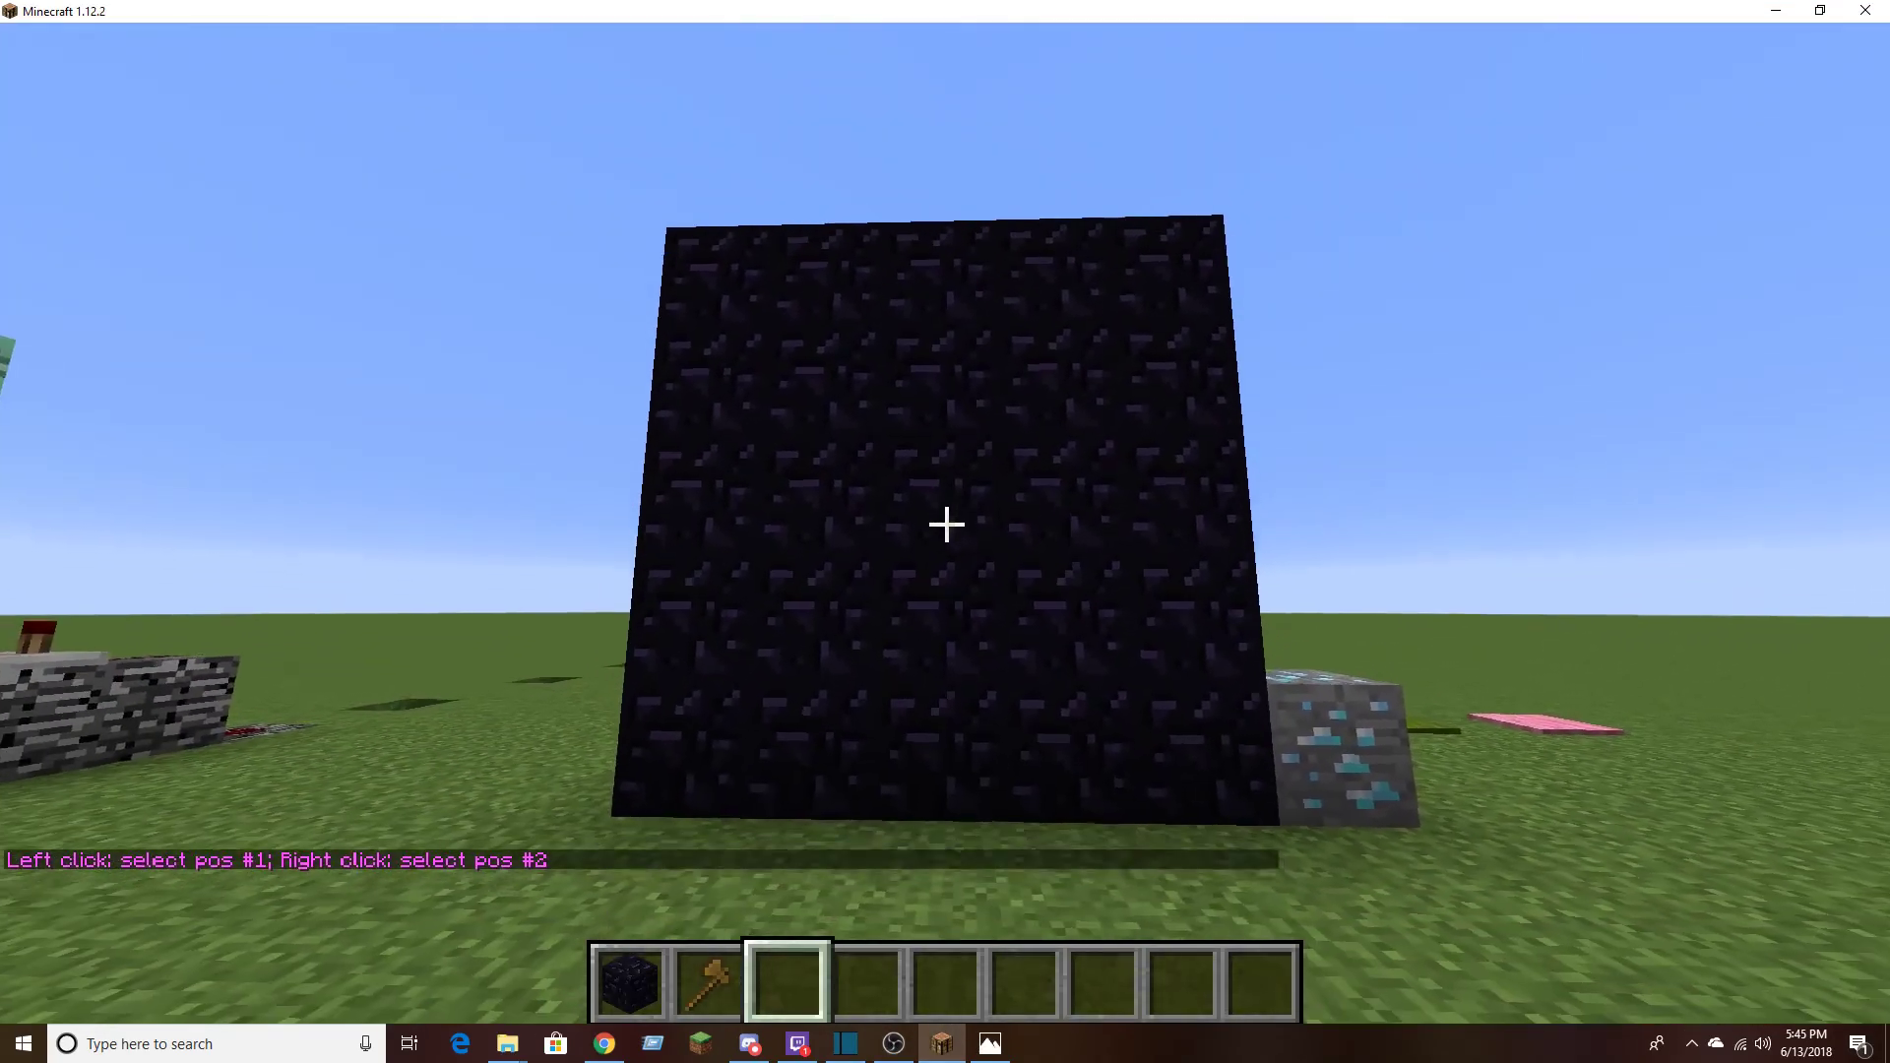
# Fly around the obsidian wall, the diamond ore and the surrounding builds to examine them with default textures
pyautogui.press('a')
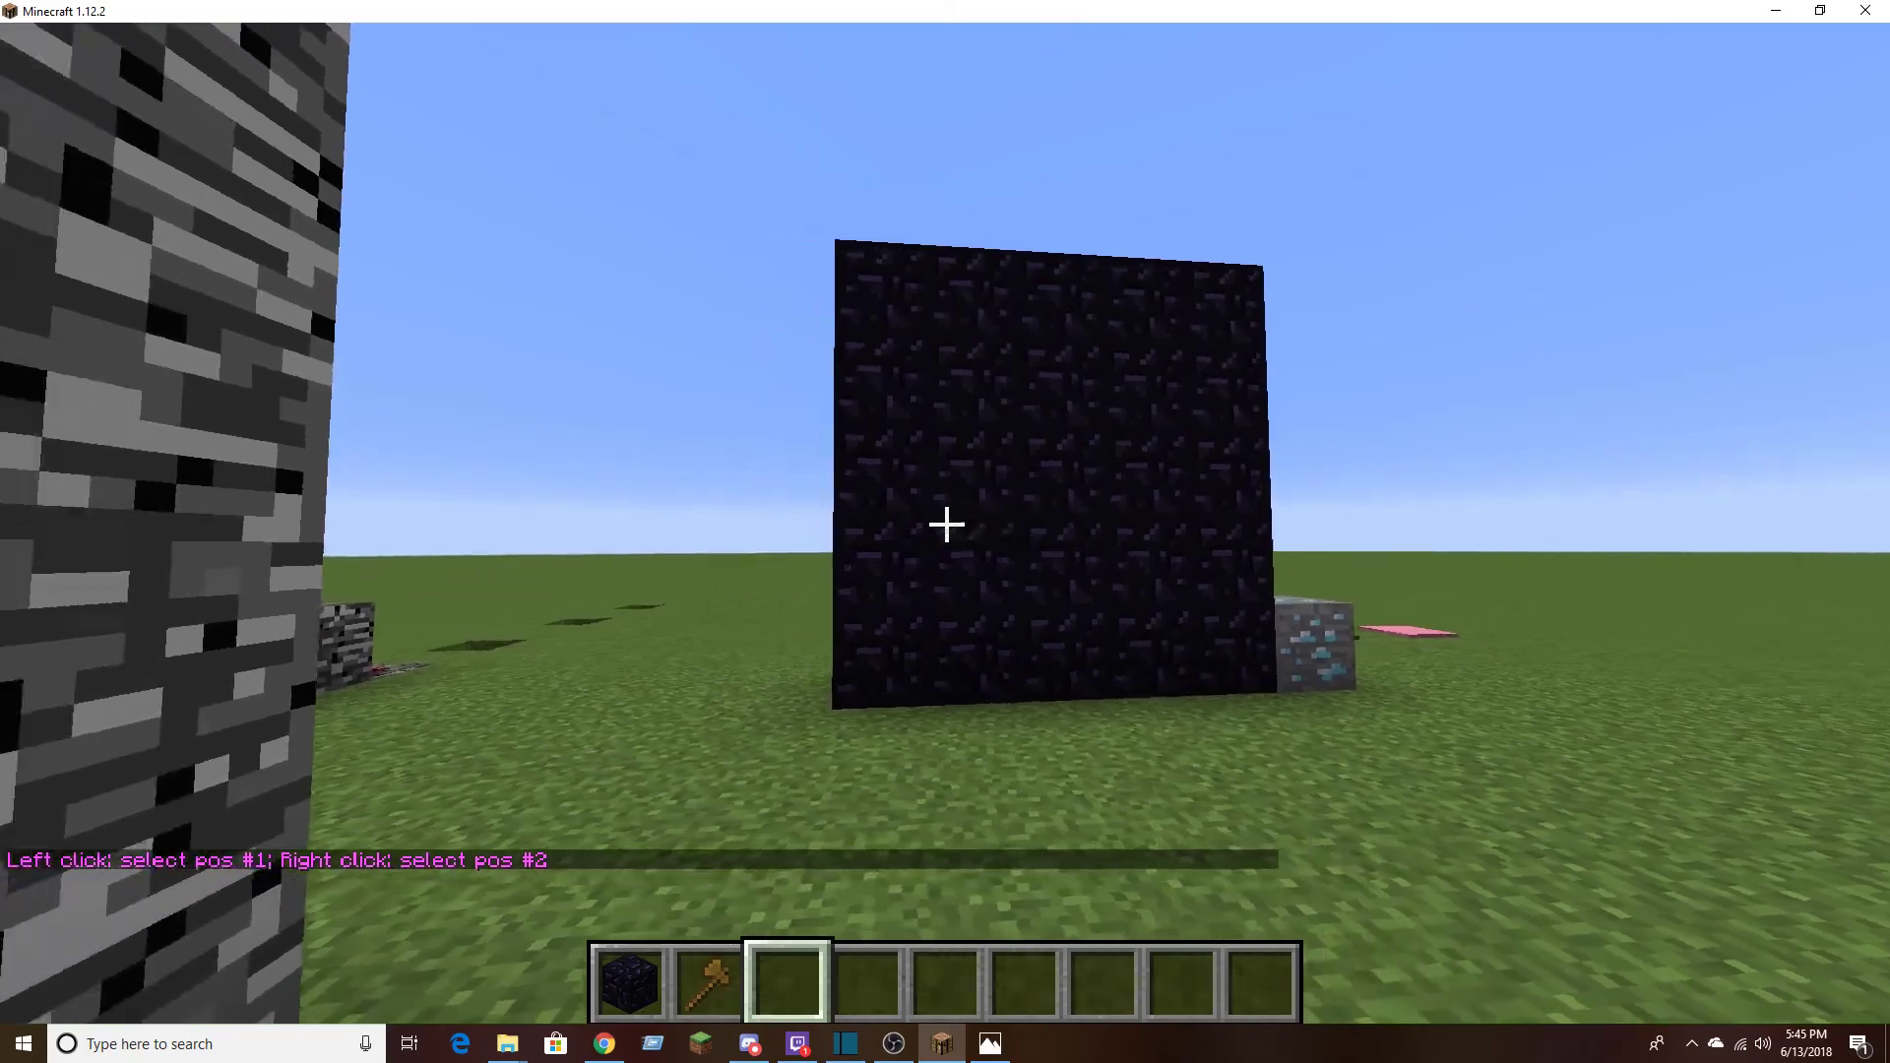
pyautogui.press('w')
pyautogui.press('d')
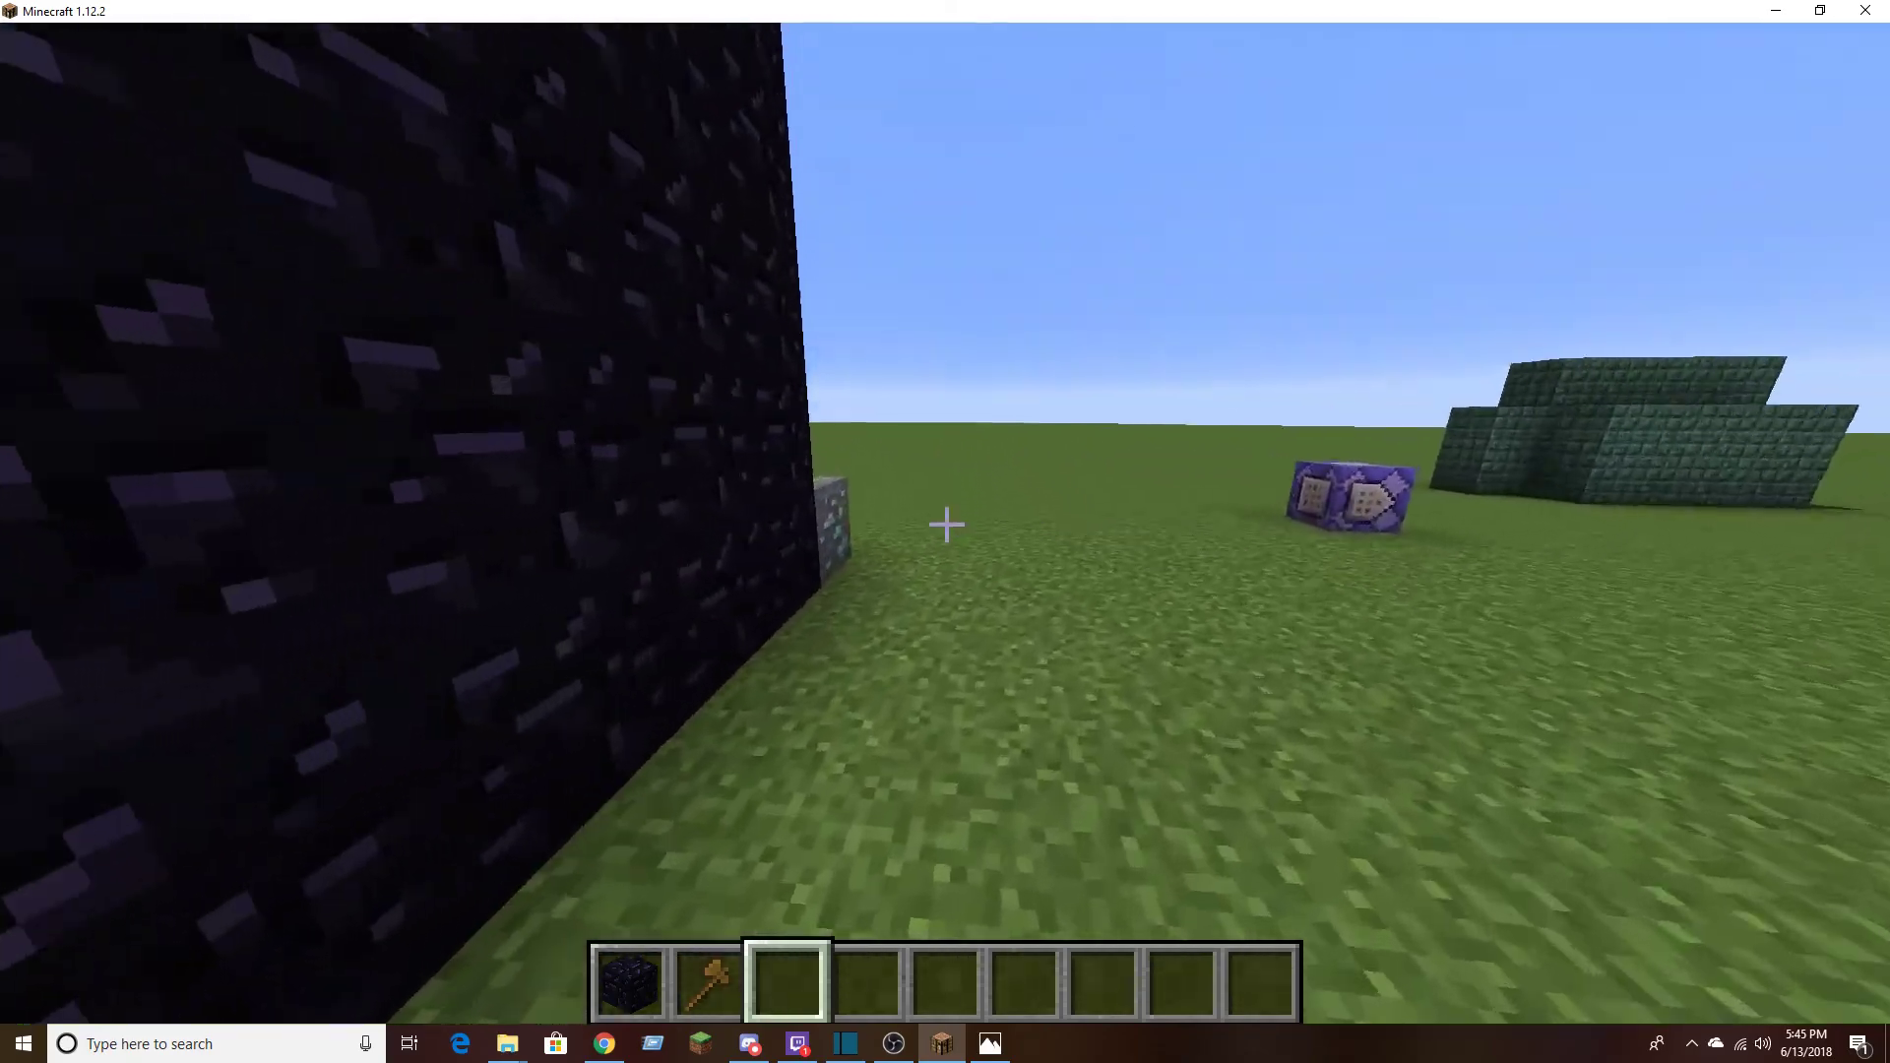
pyautogui.scroll(1, 945, 531)
pyautogui.press('w')
pyautogui.scroll(-1, 946, 525)
pyautogui.scroll(2, 945, 526)
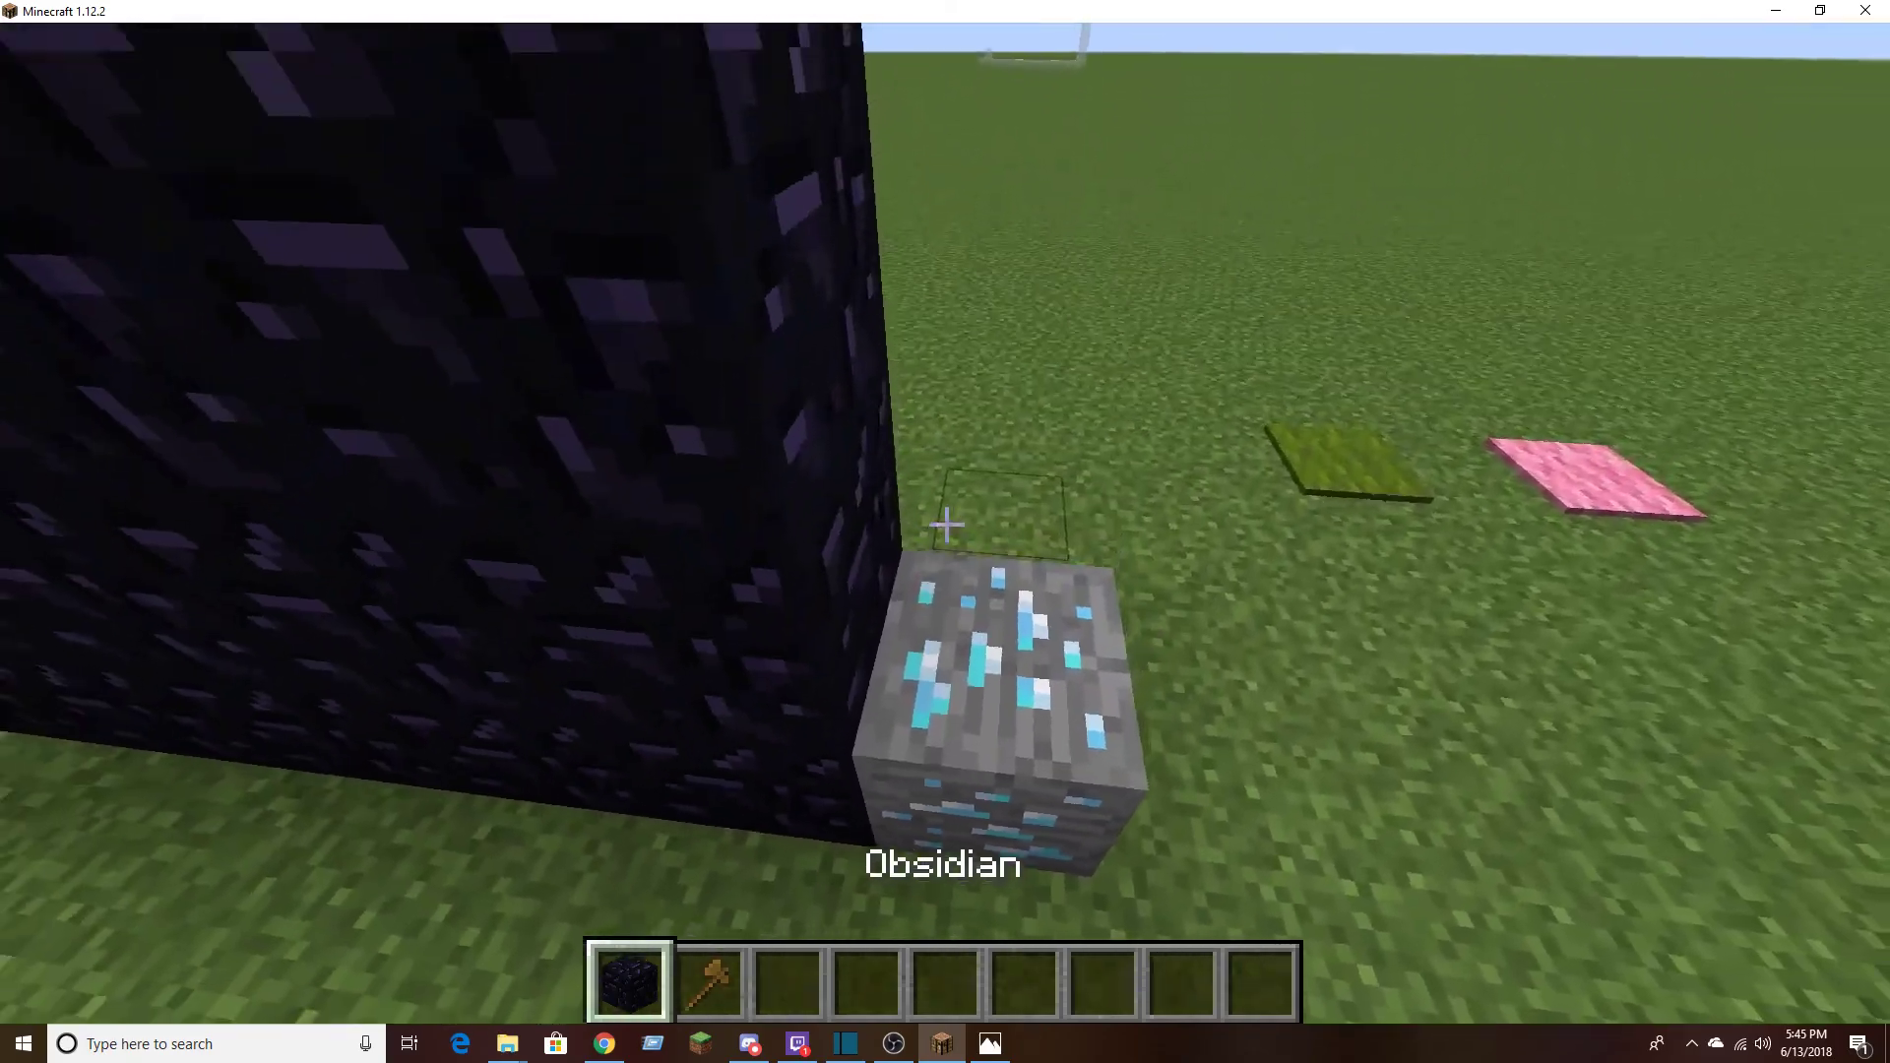
pyautogui.press('d')
pyautogui.scroll(-2, 945, 525)
pyautogui.press('w')
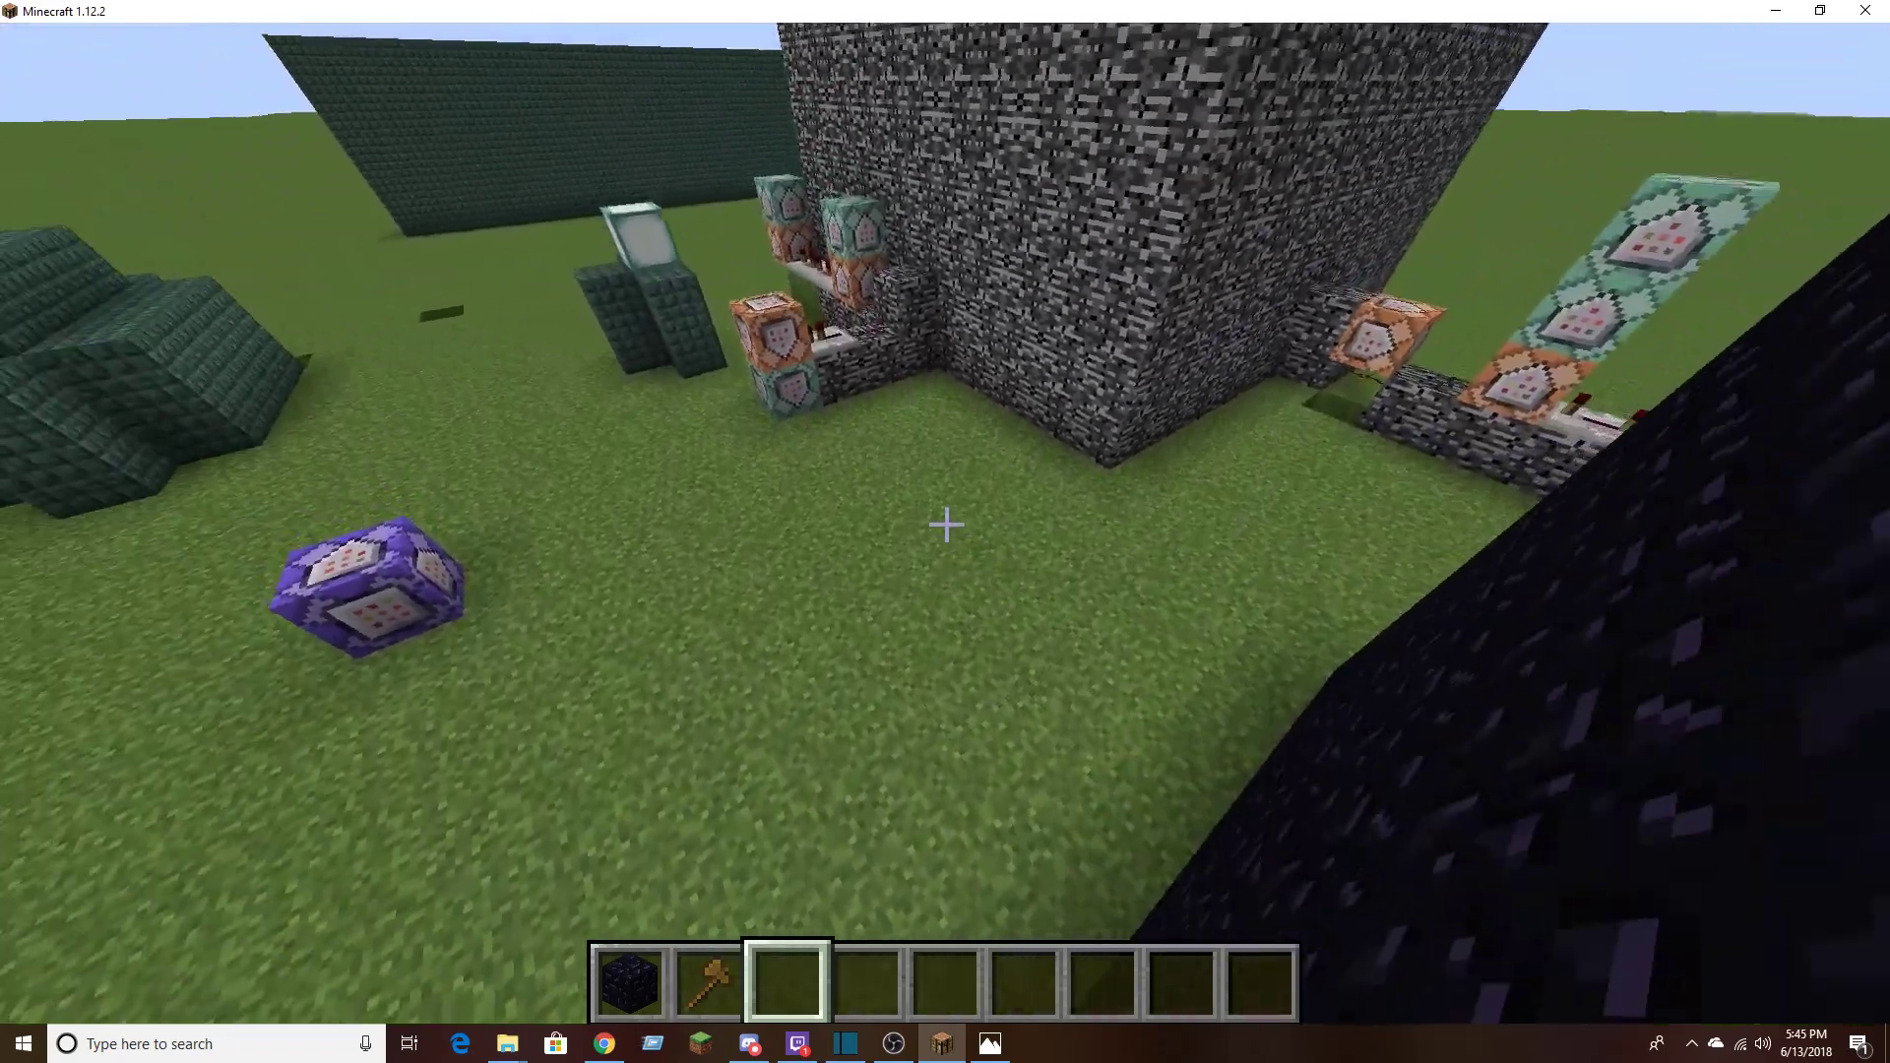
pyautogui.press('s')
pyautogui.press('w')
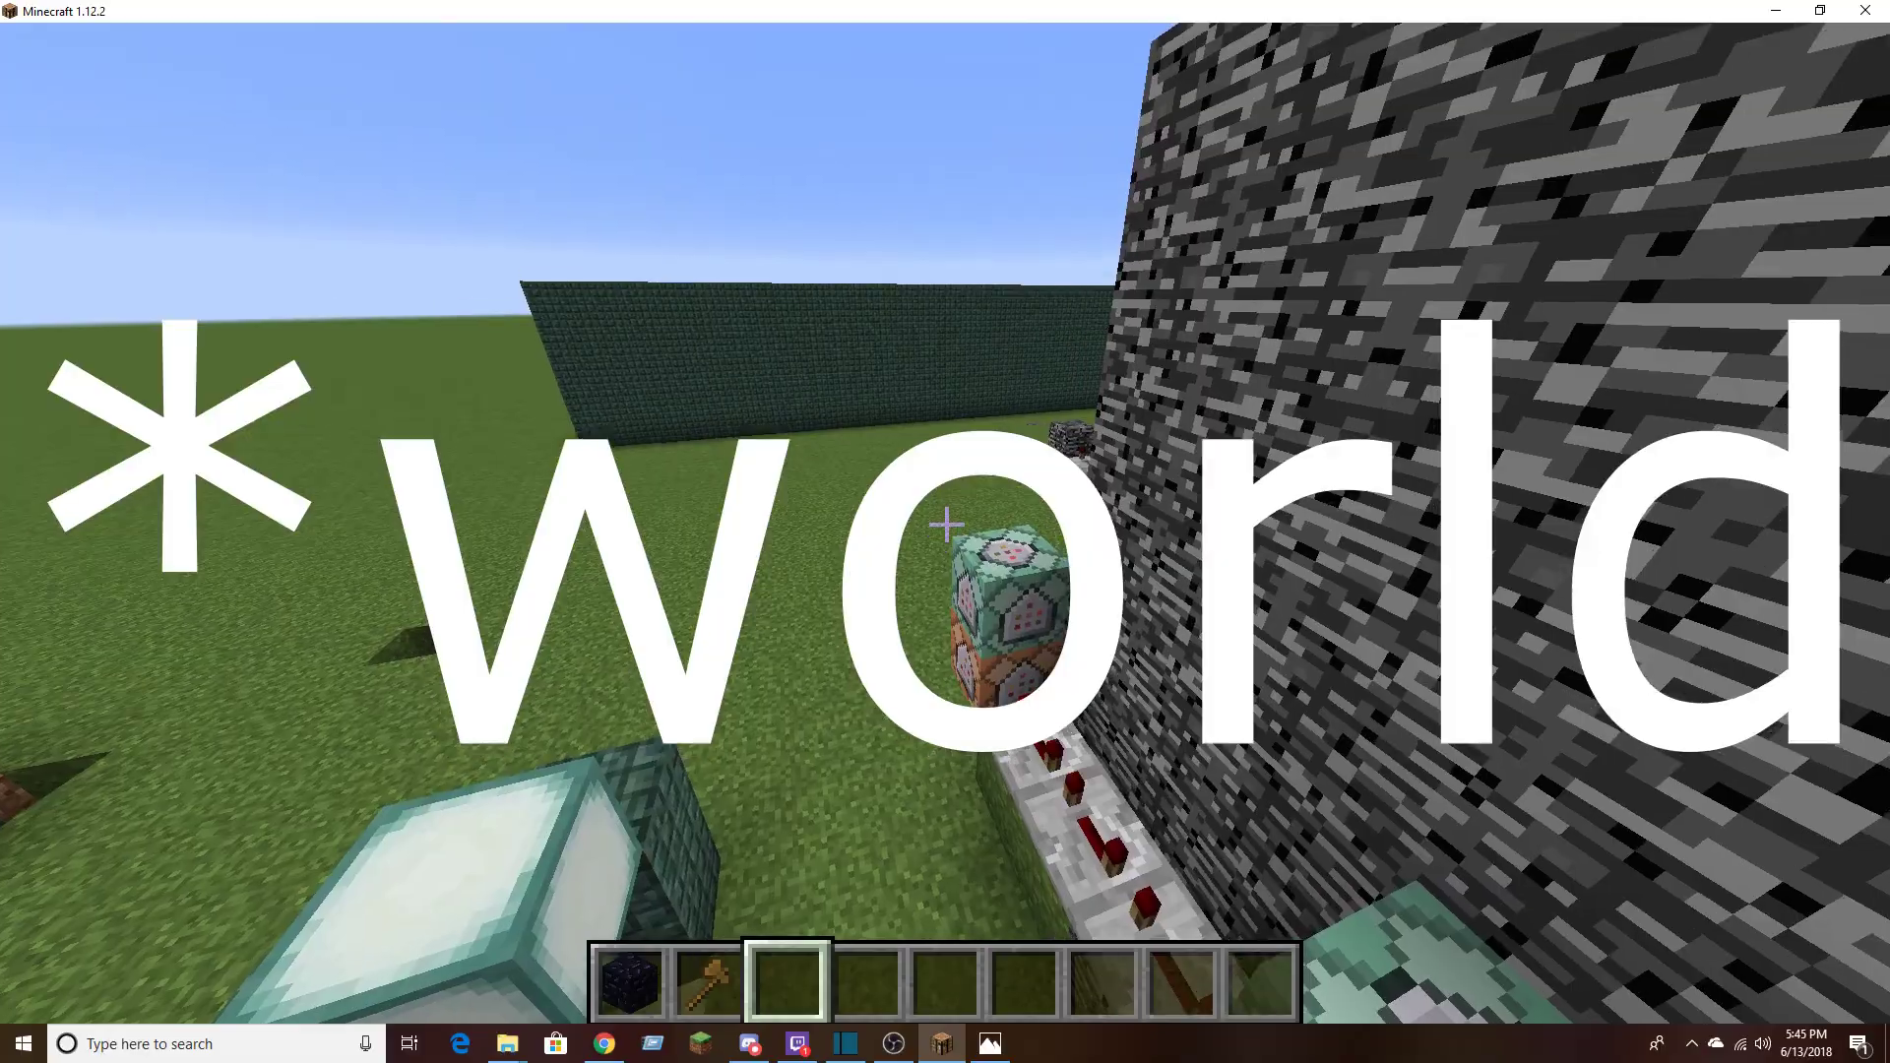